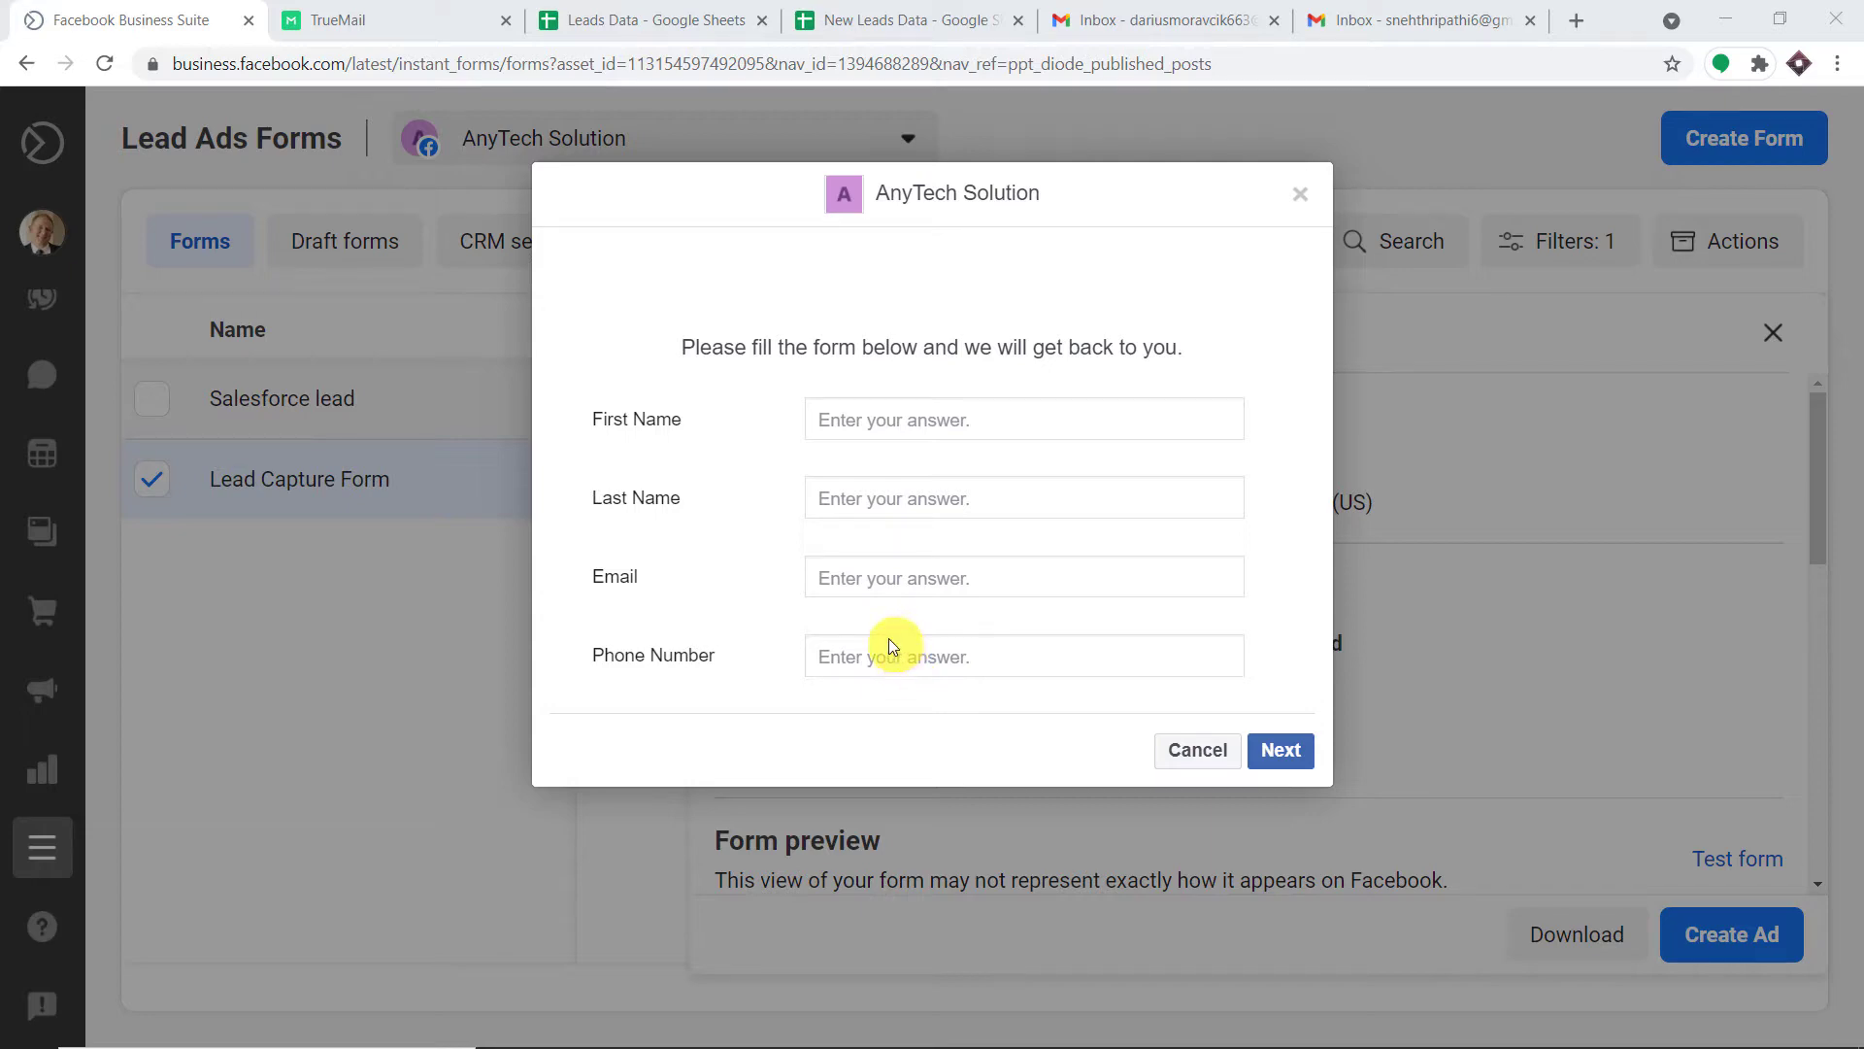
# Check the Leads Data sheet, then enter the lead's first and last name in the test form.
pyautogui.click(699, 19)
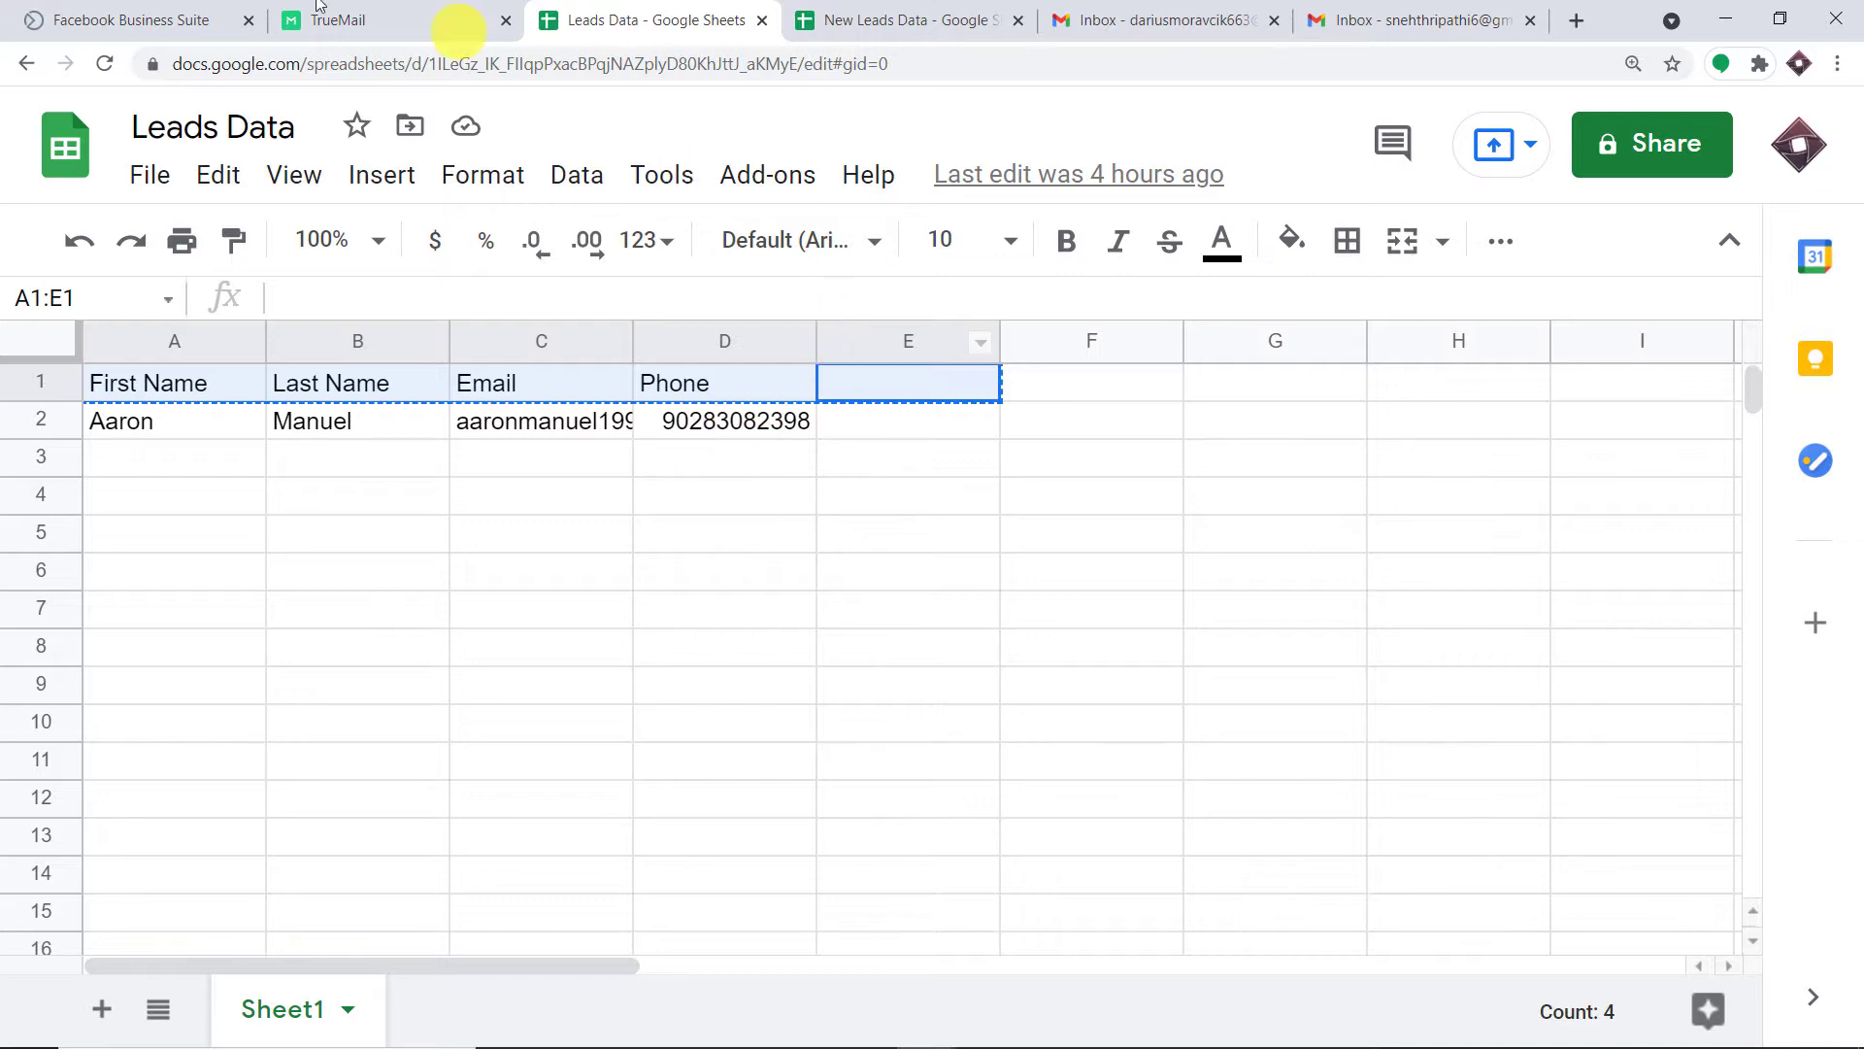
pyautogui.click(146, 20)
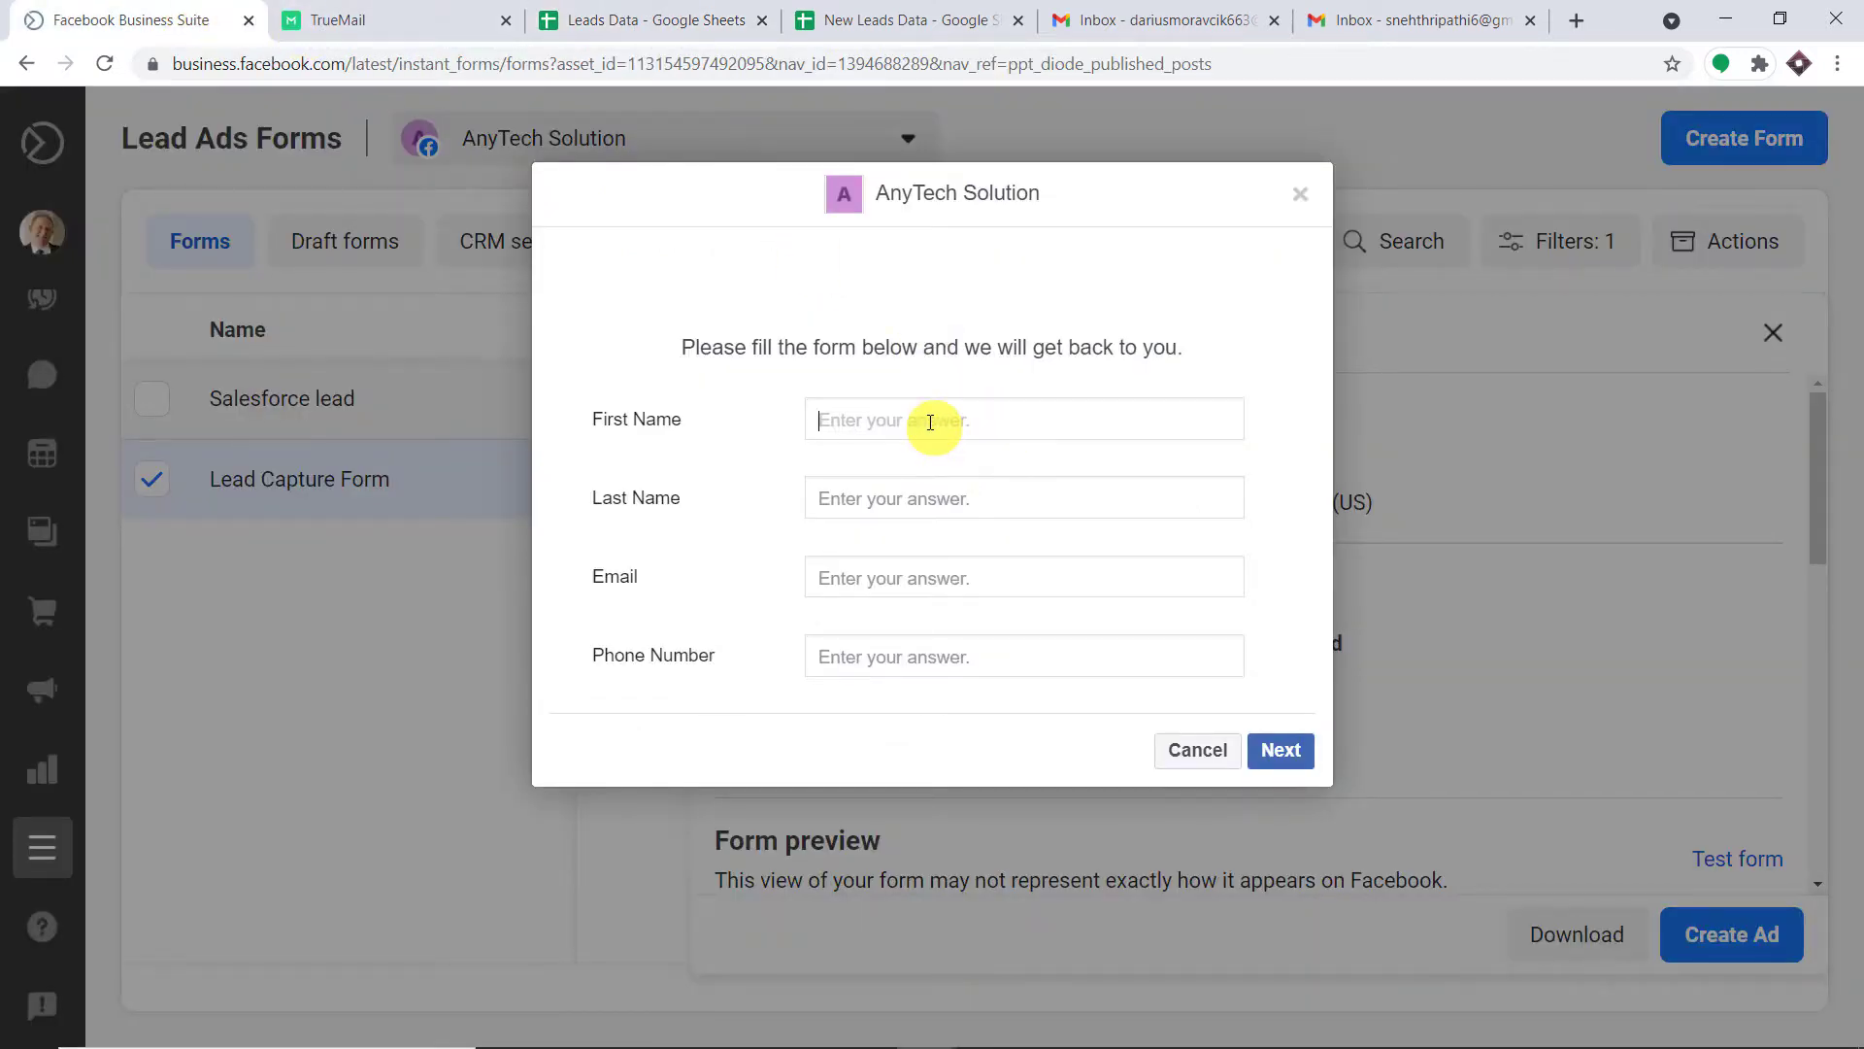
pyautogui.click(879, 503)
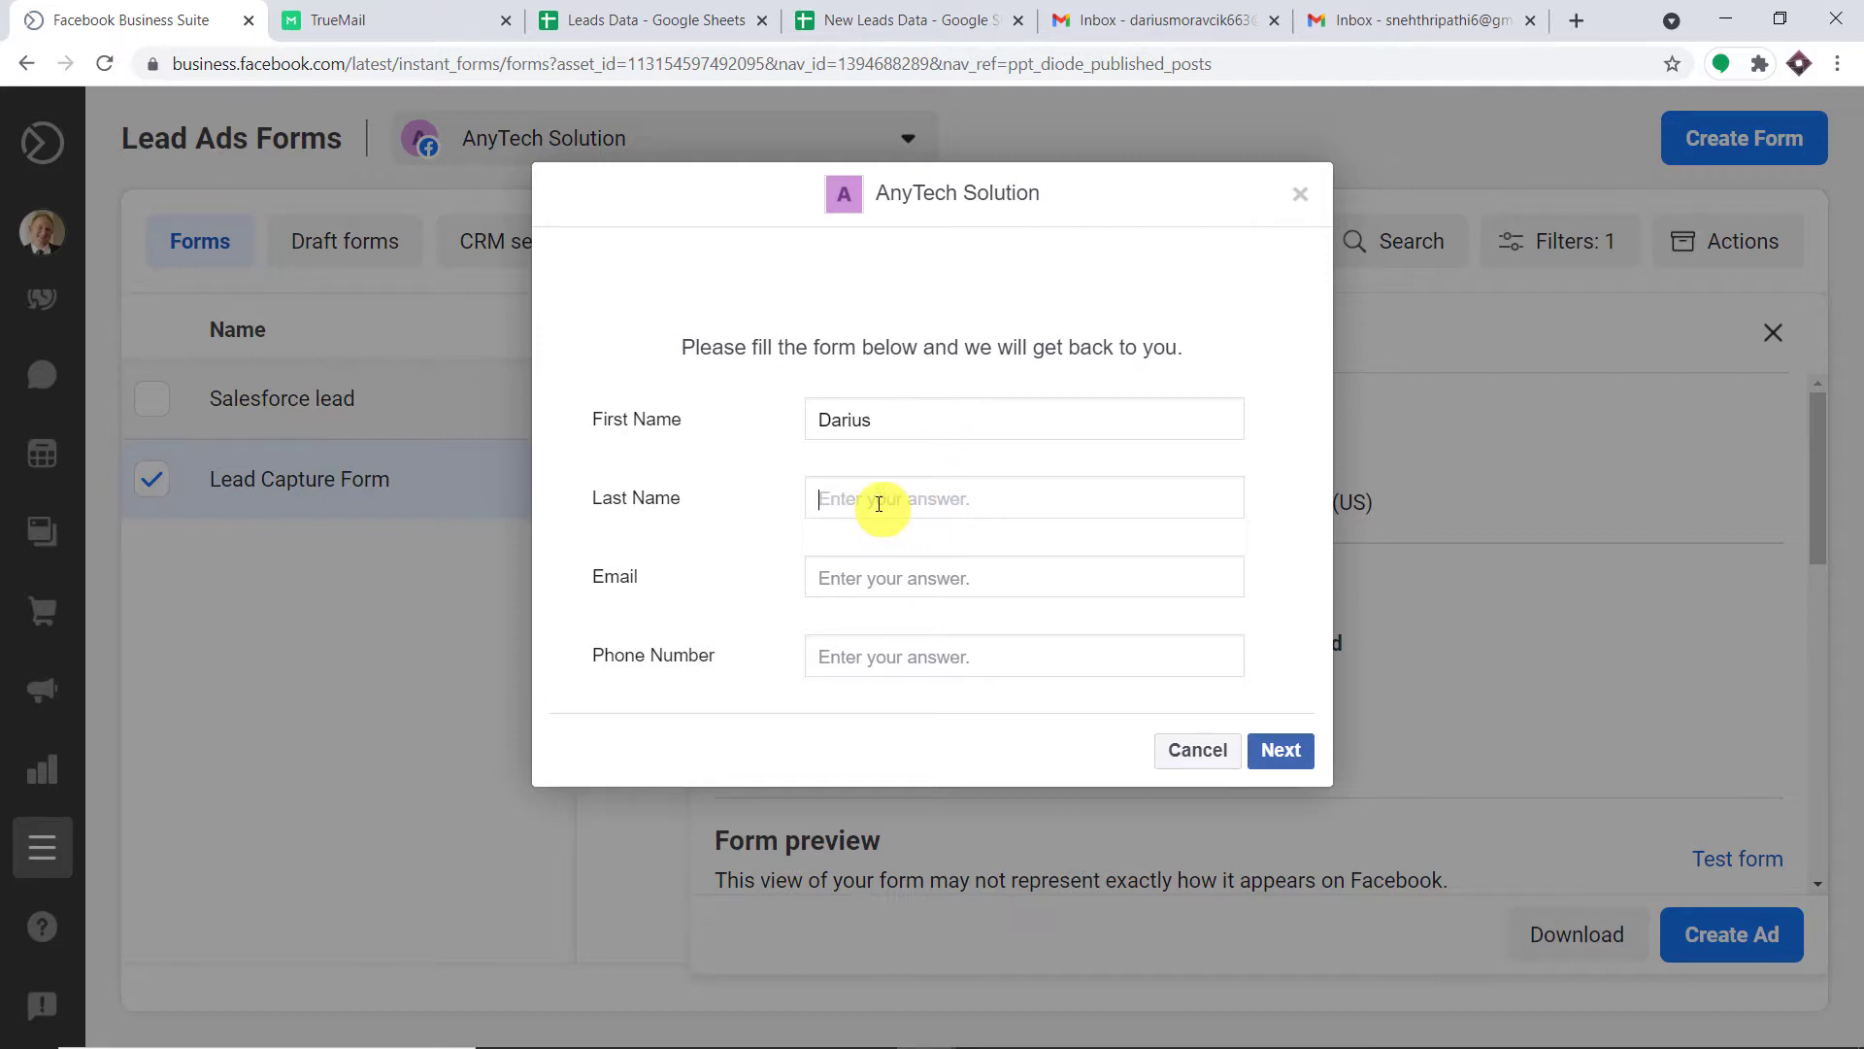
# Paste the lead's e-mail, enter the lead's phone number, and submit the test lead.
pyautogui.rightClick(908, 579)
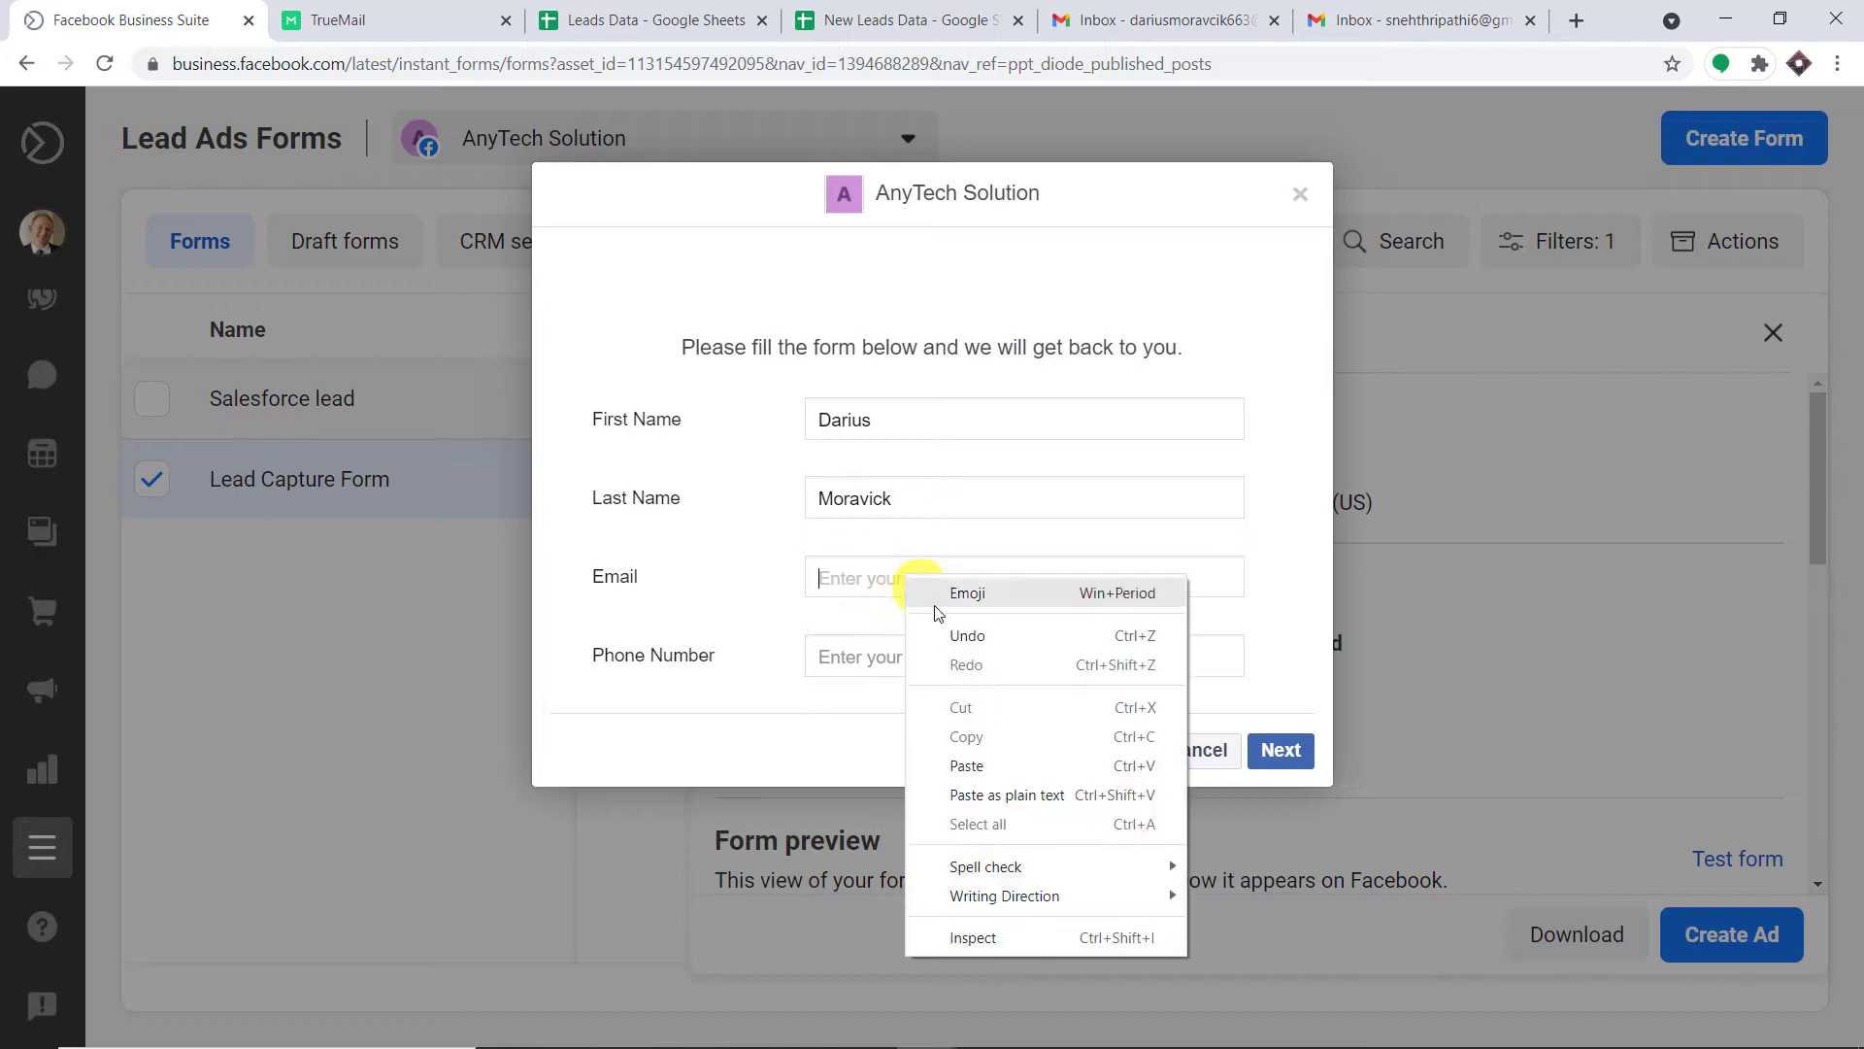
pyautogui.click(986, 762)
pyautogui.click(926, 659)
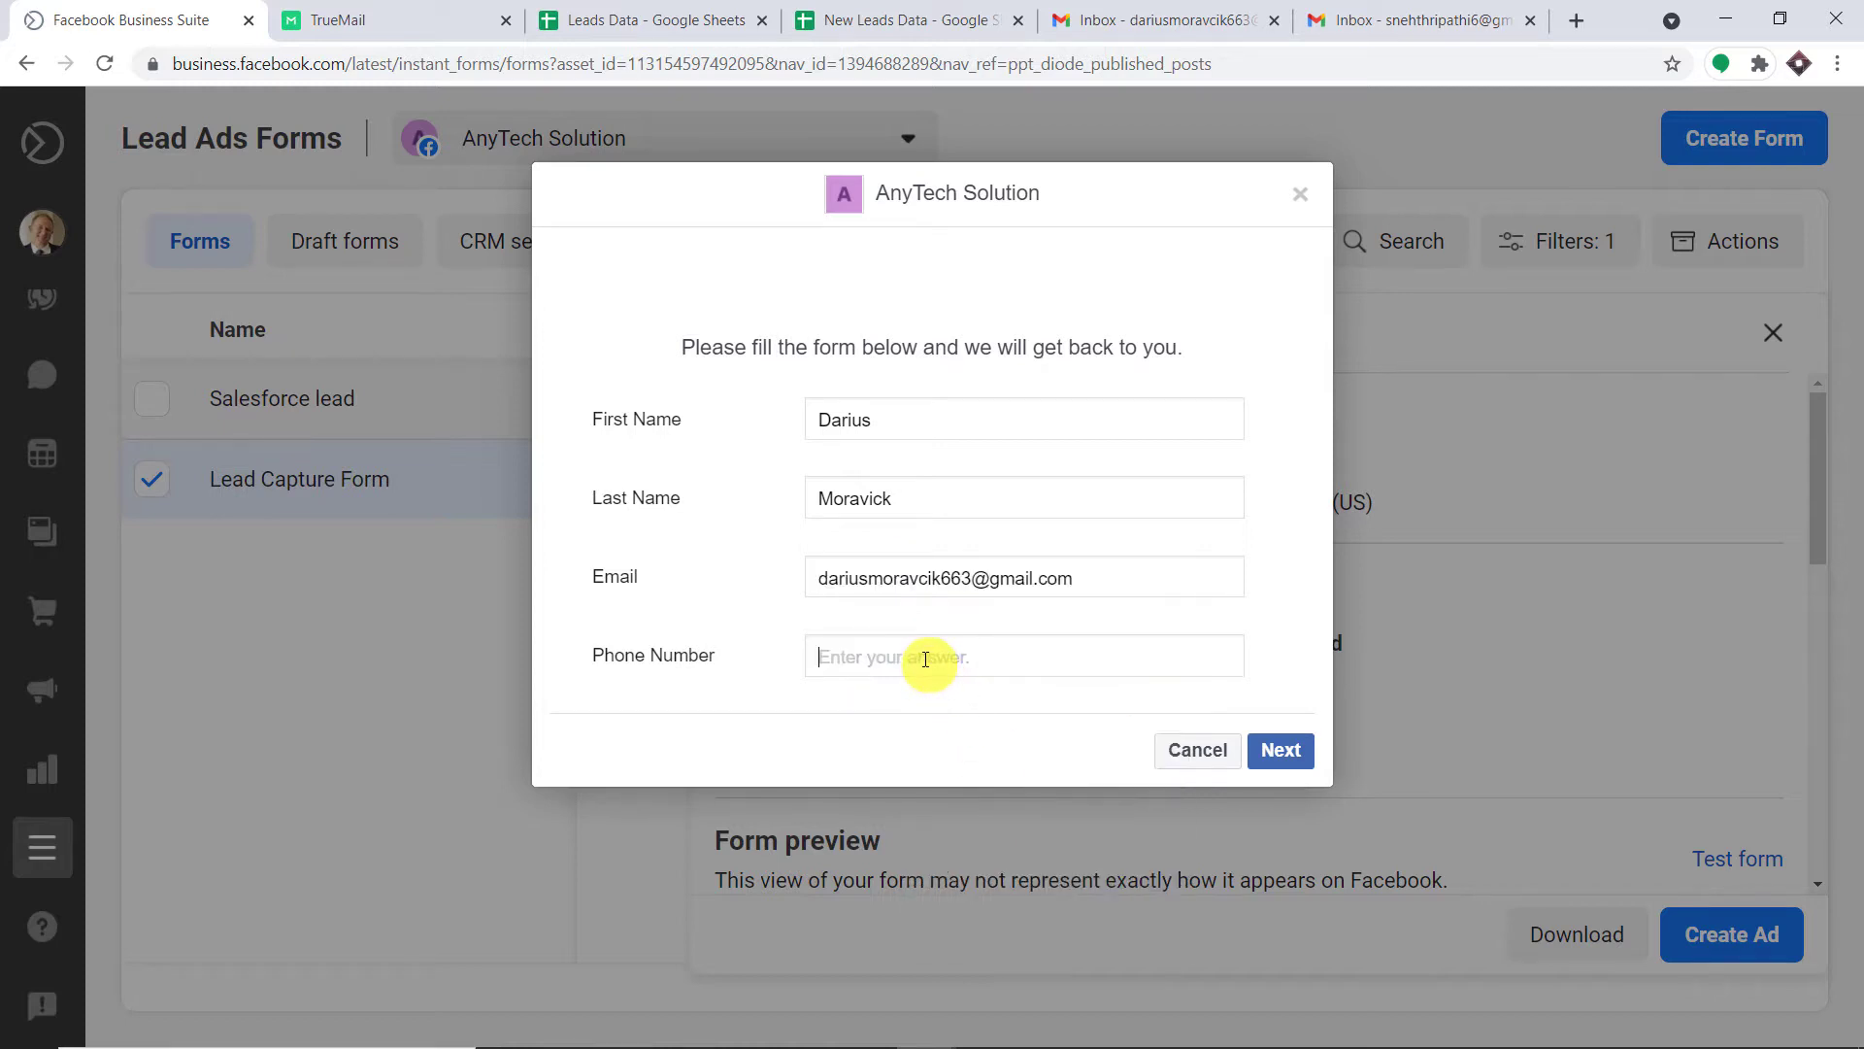
pyautogui.click(1281, 749)
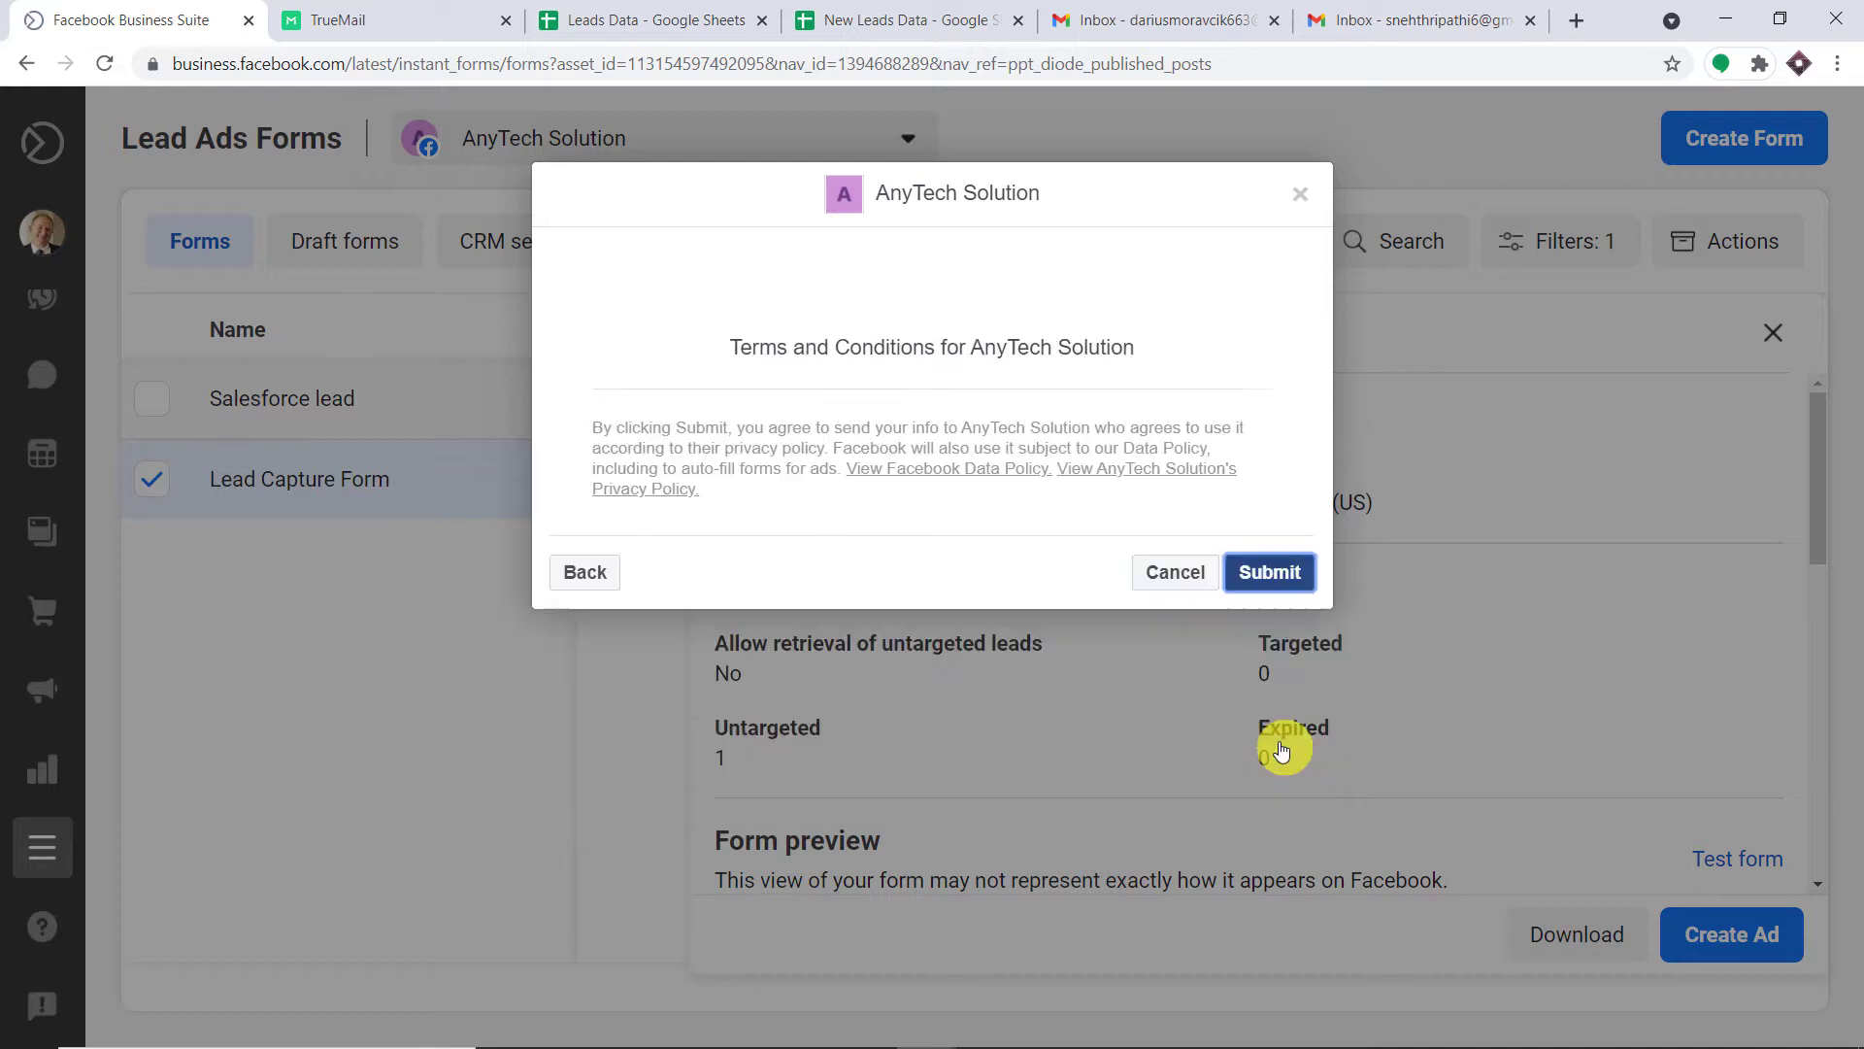
pyautogui.click(1274, 577)
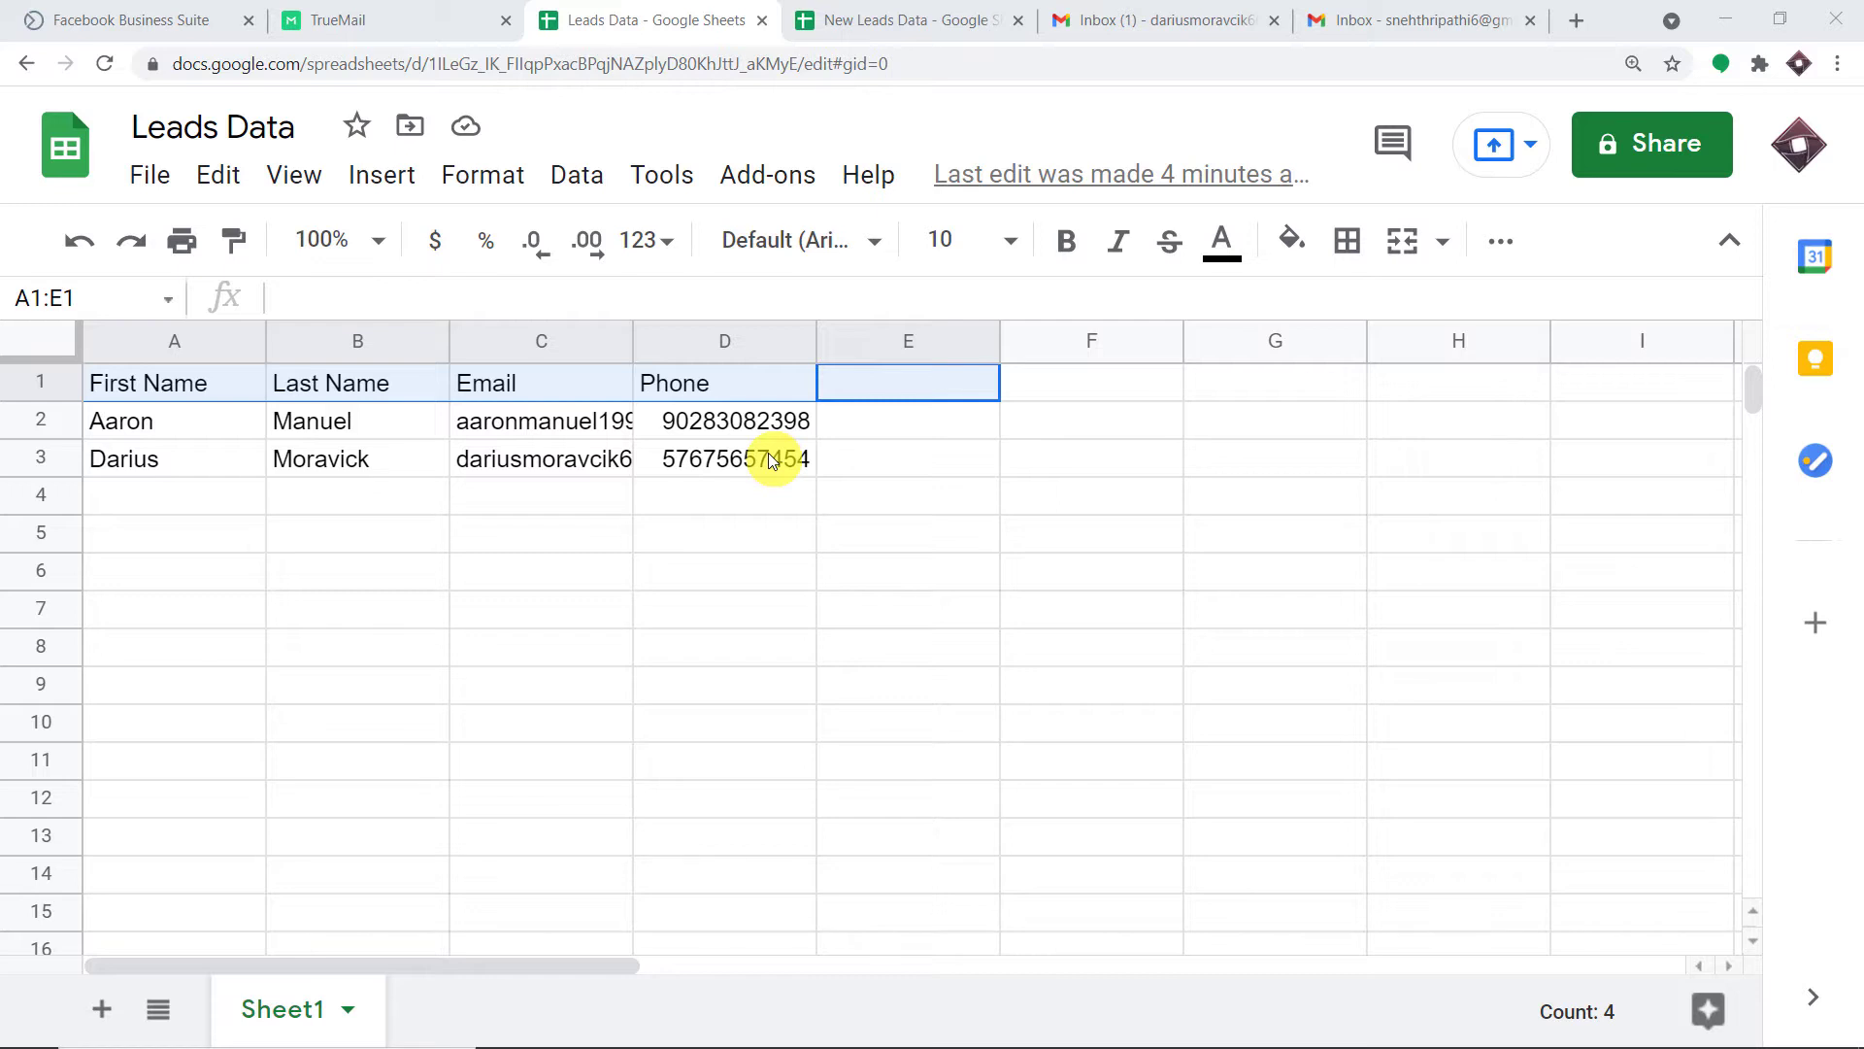
# Check the new lead's e-mail in cell C3 of Leads Data, then switch to the Gmail inbox.
pyautogui.click(541, 462)
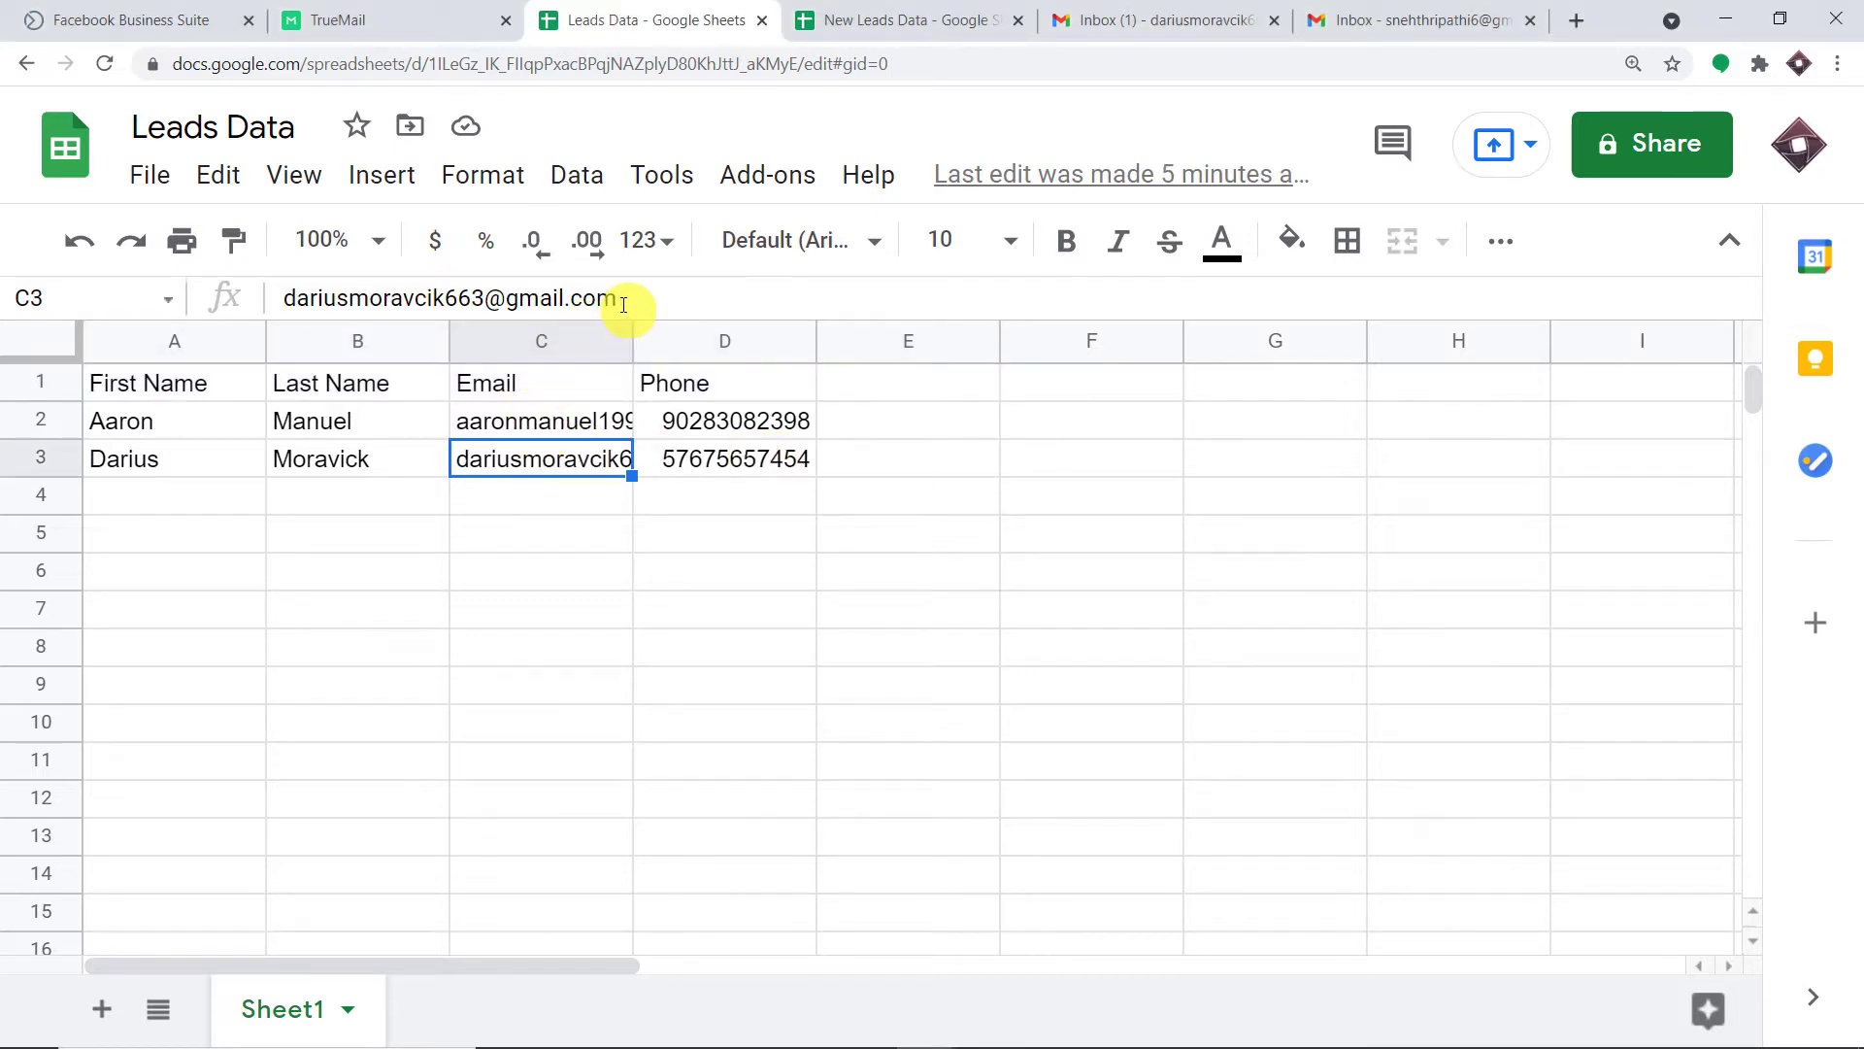
pyautogui.click(1225, 12)
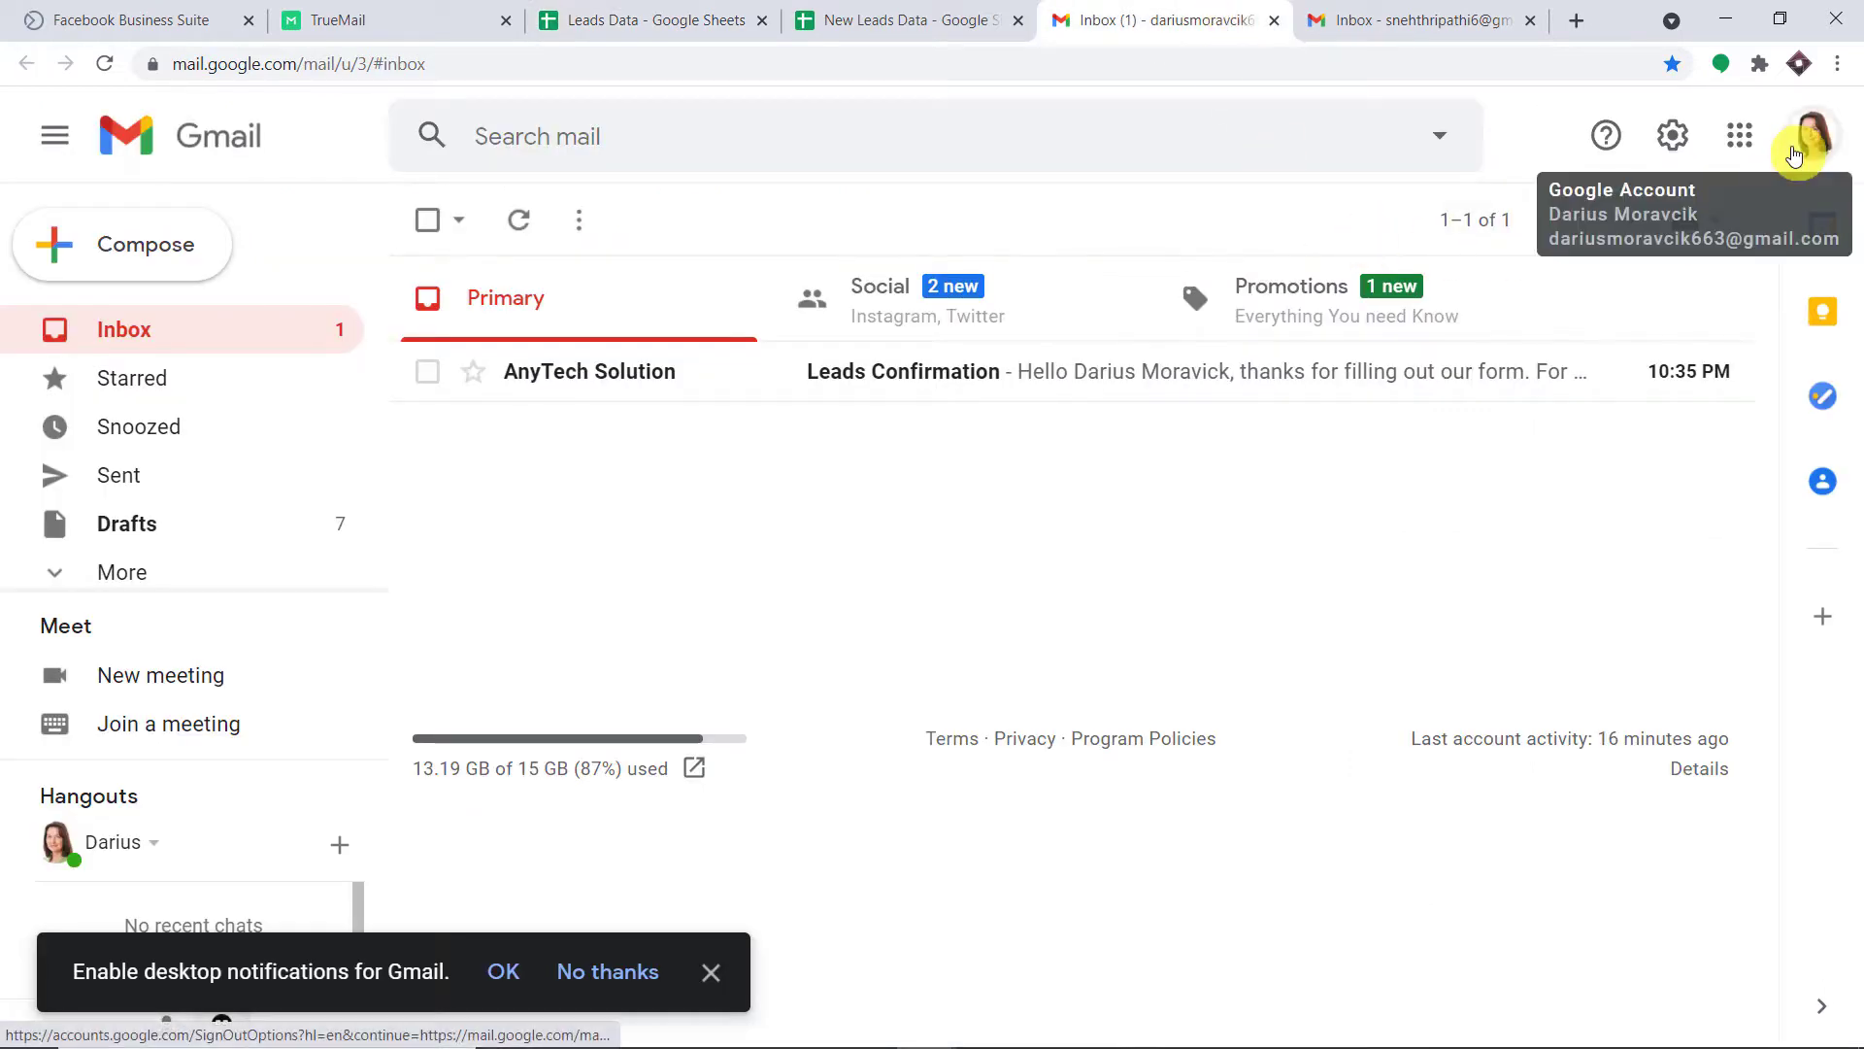
# Confirm which account owns the inbox, then open the Leads Confirmation email from AnyTech Solution.
pyautogui.click(1794, 156)
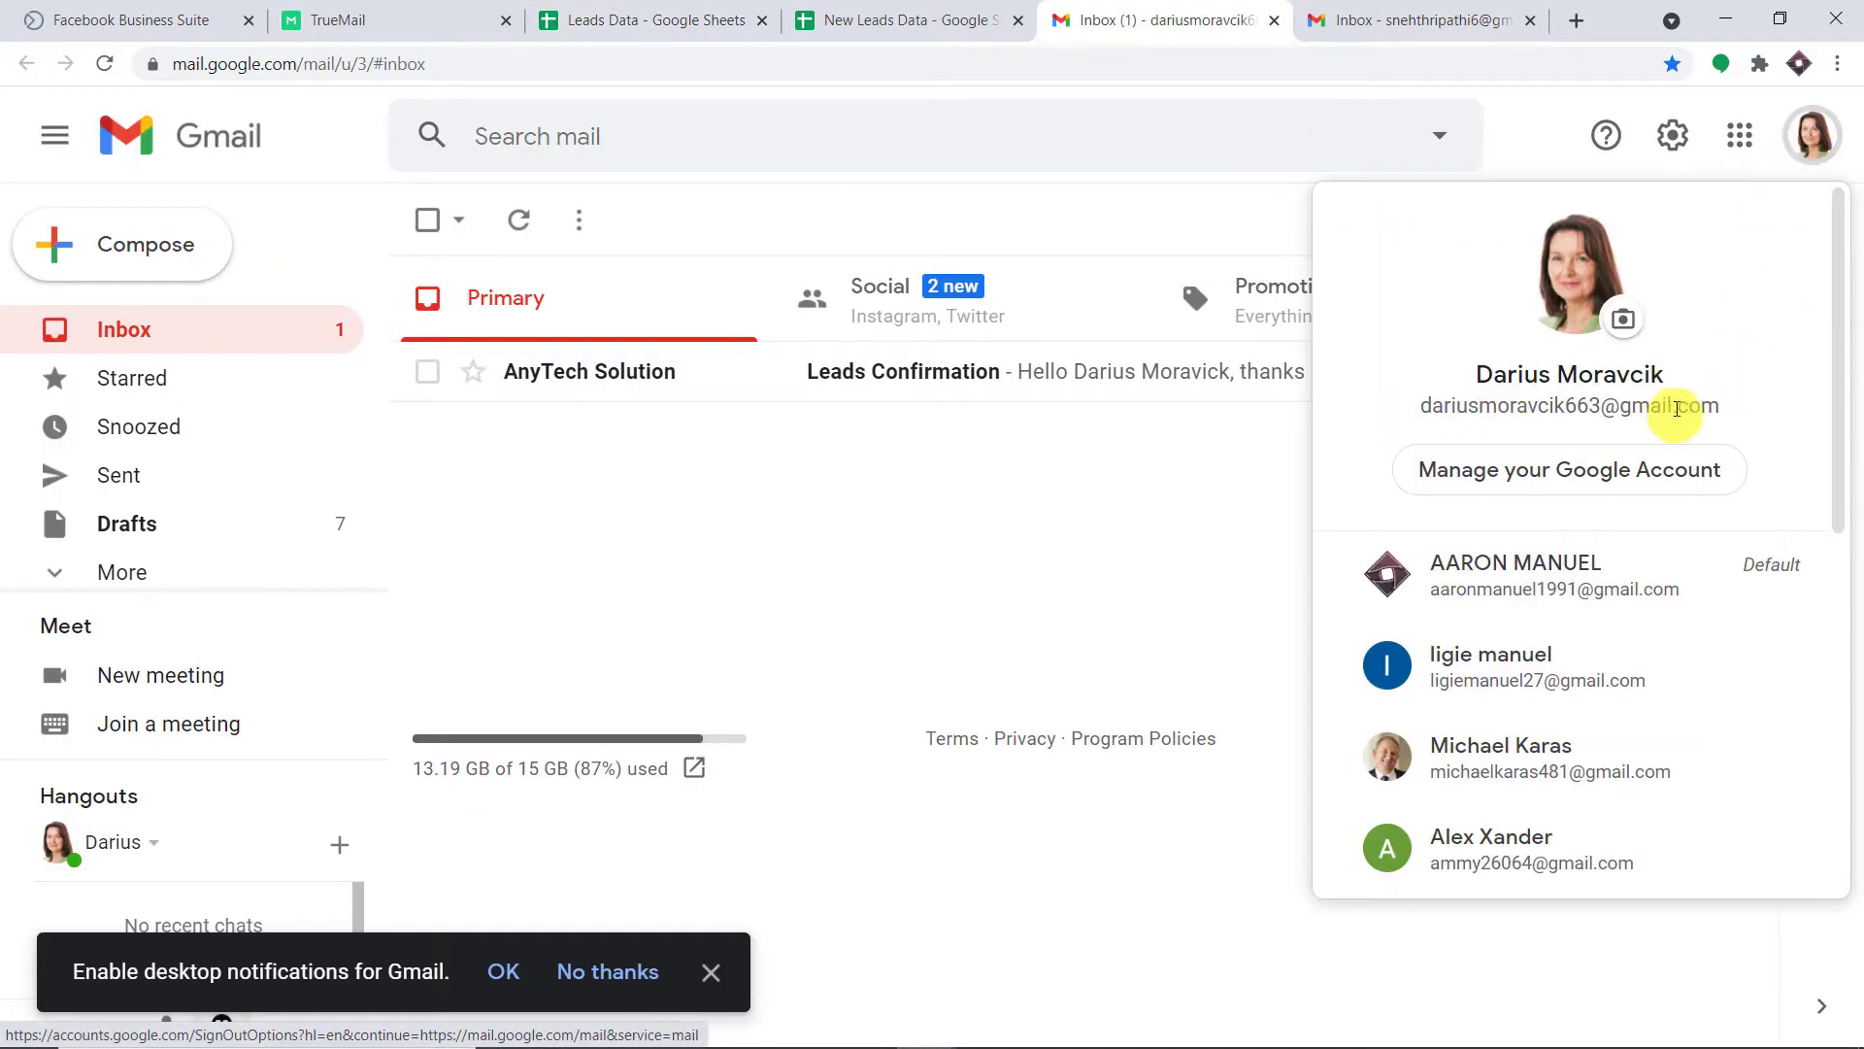
pyautogui.click(1532, 146)
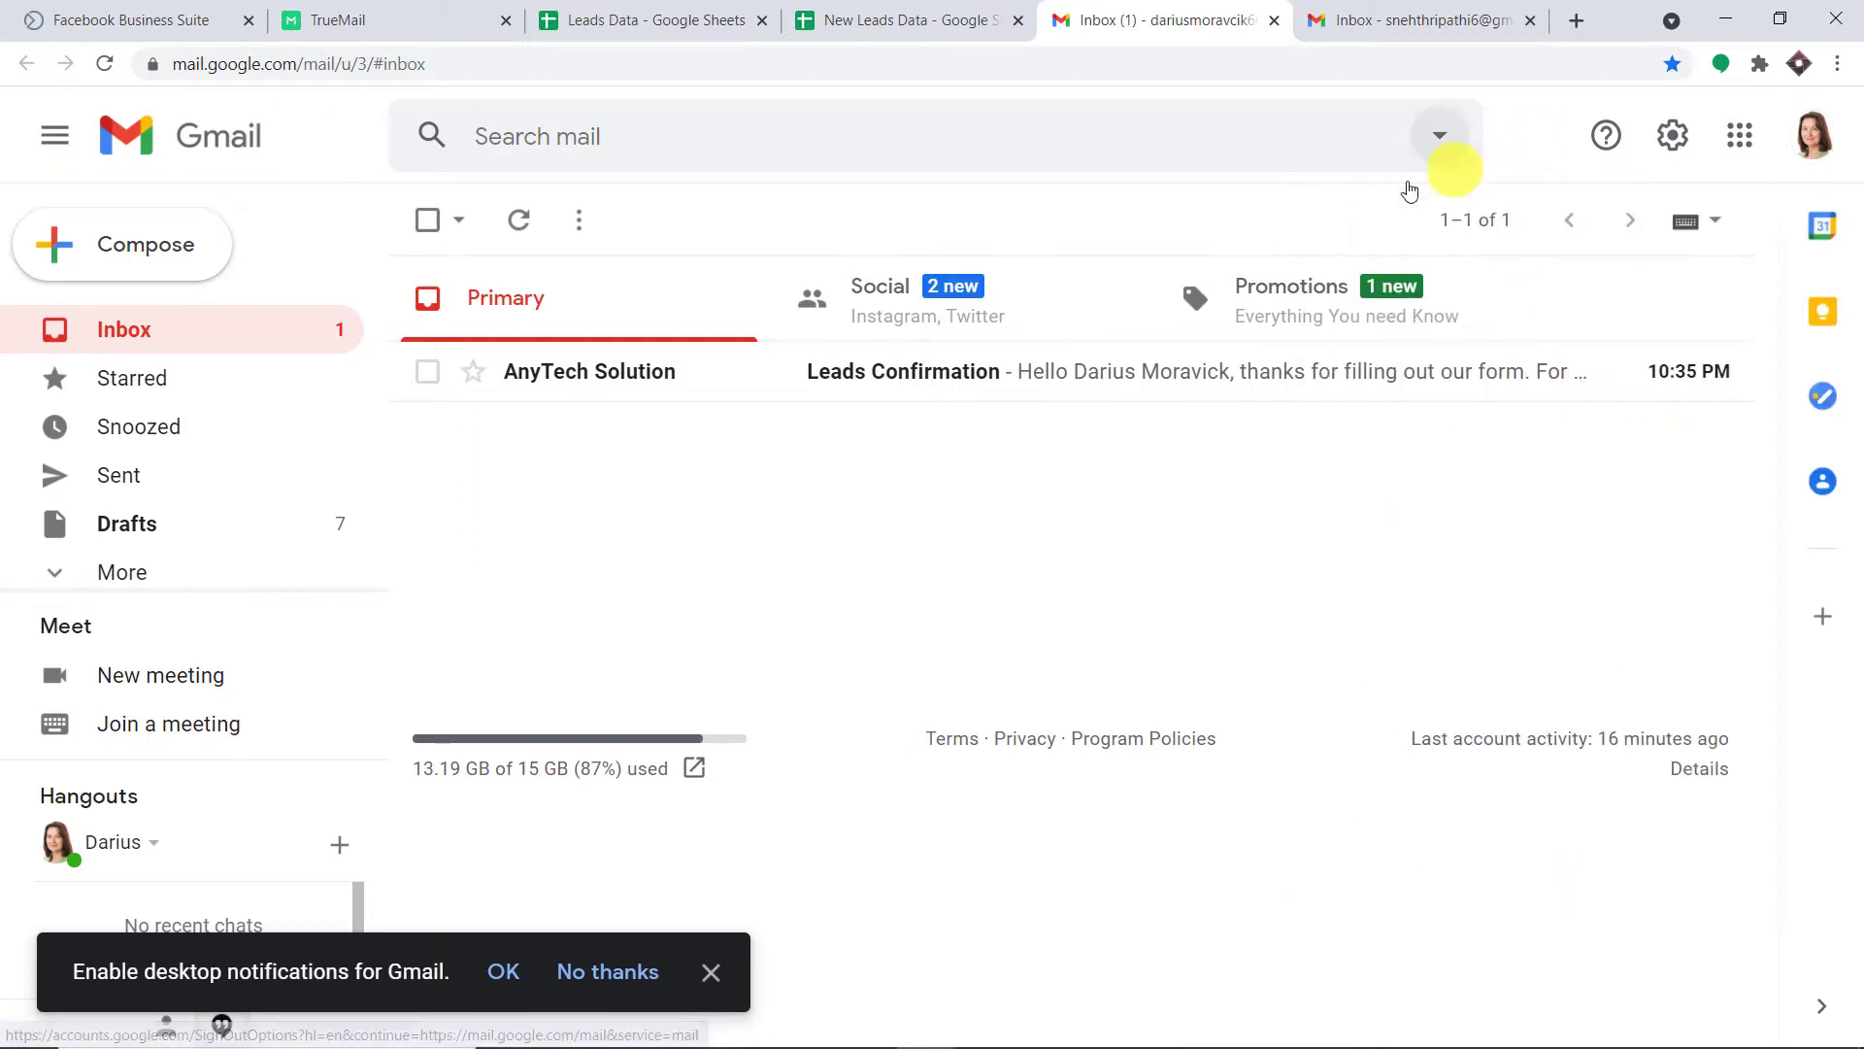
pyautogui.click(1011, 375)
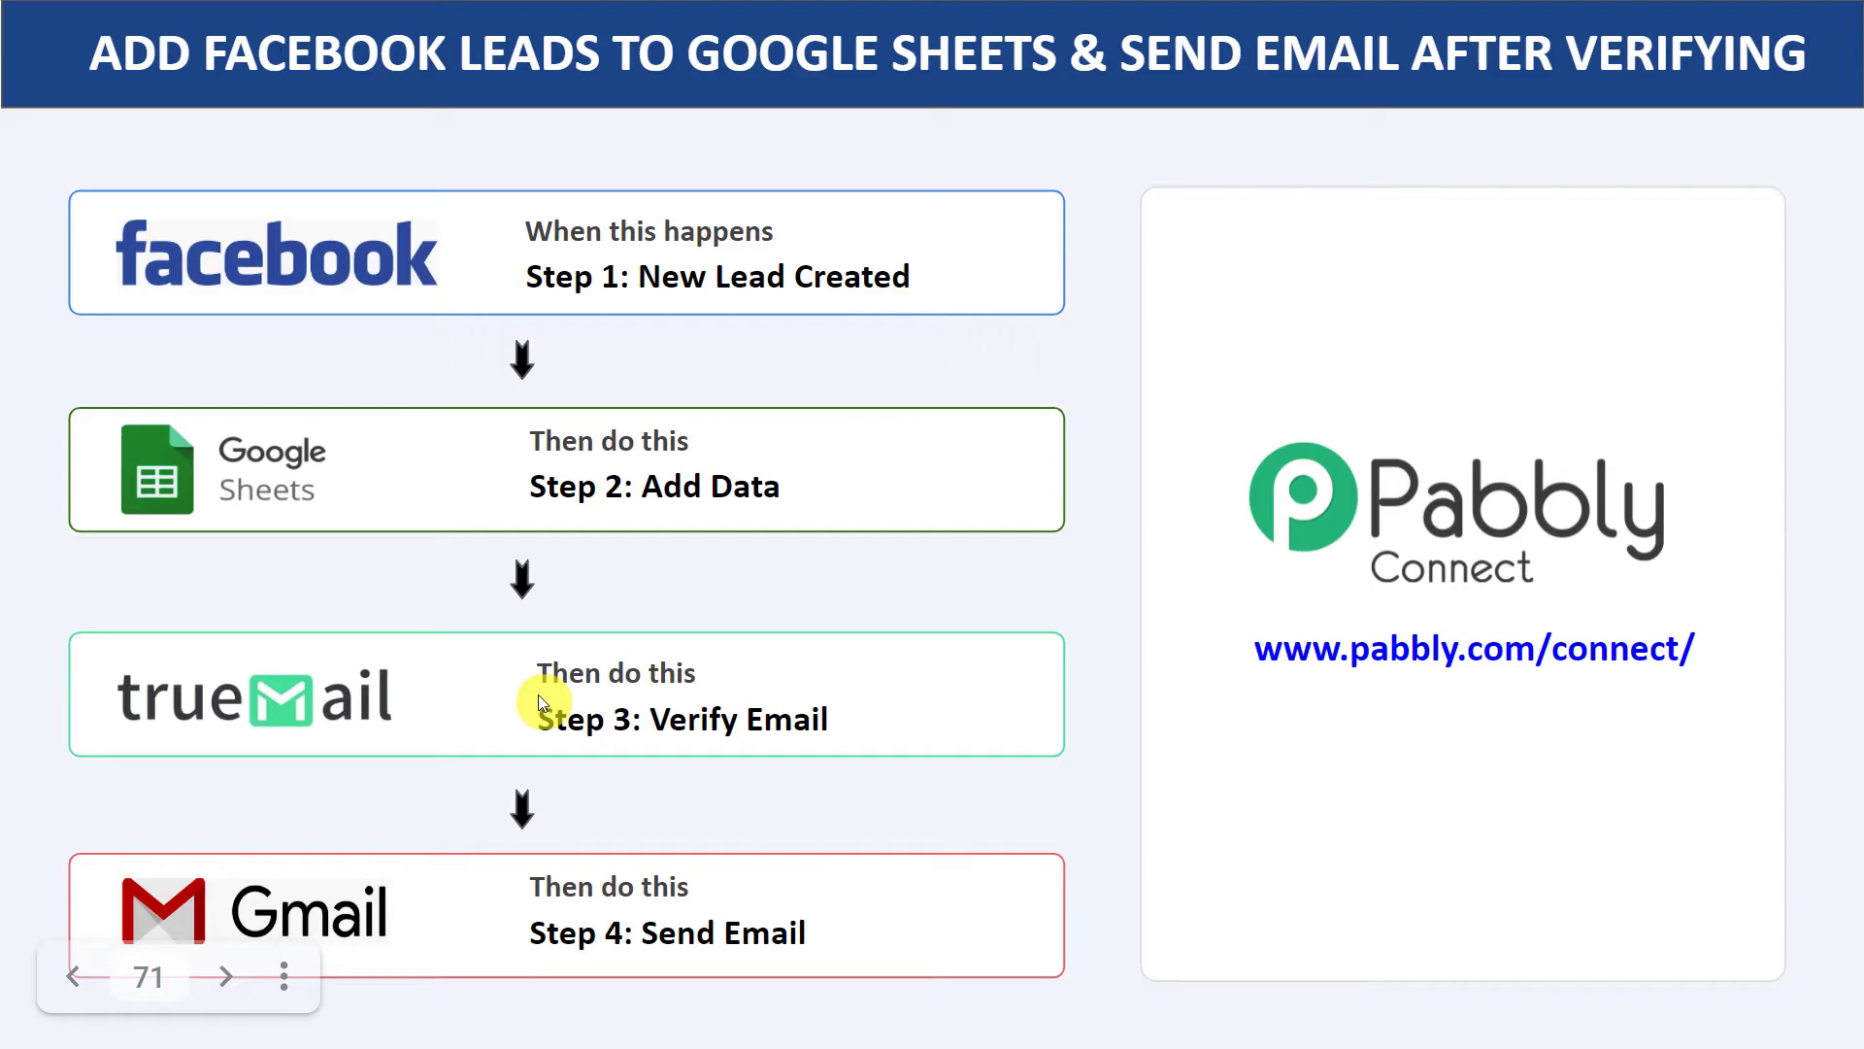
# Go to pabbly.com in a new tab, open the Pabbly Connect product page, and start signing in.
pyautogui.click(1575, 22)
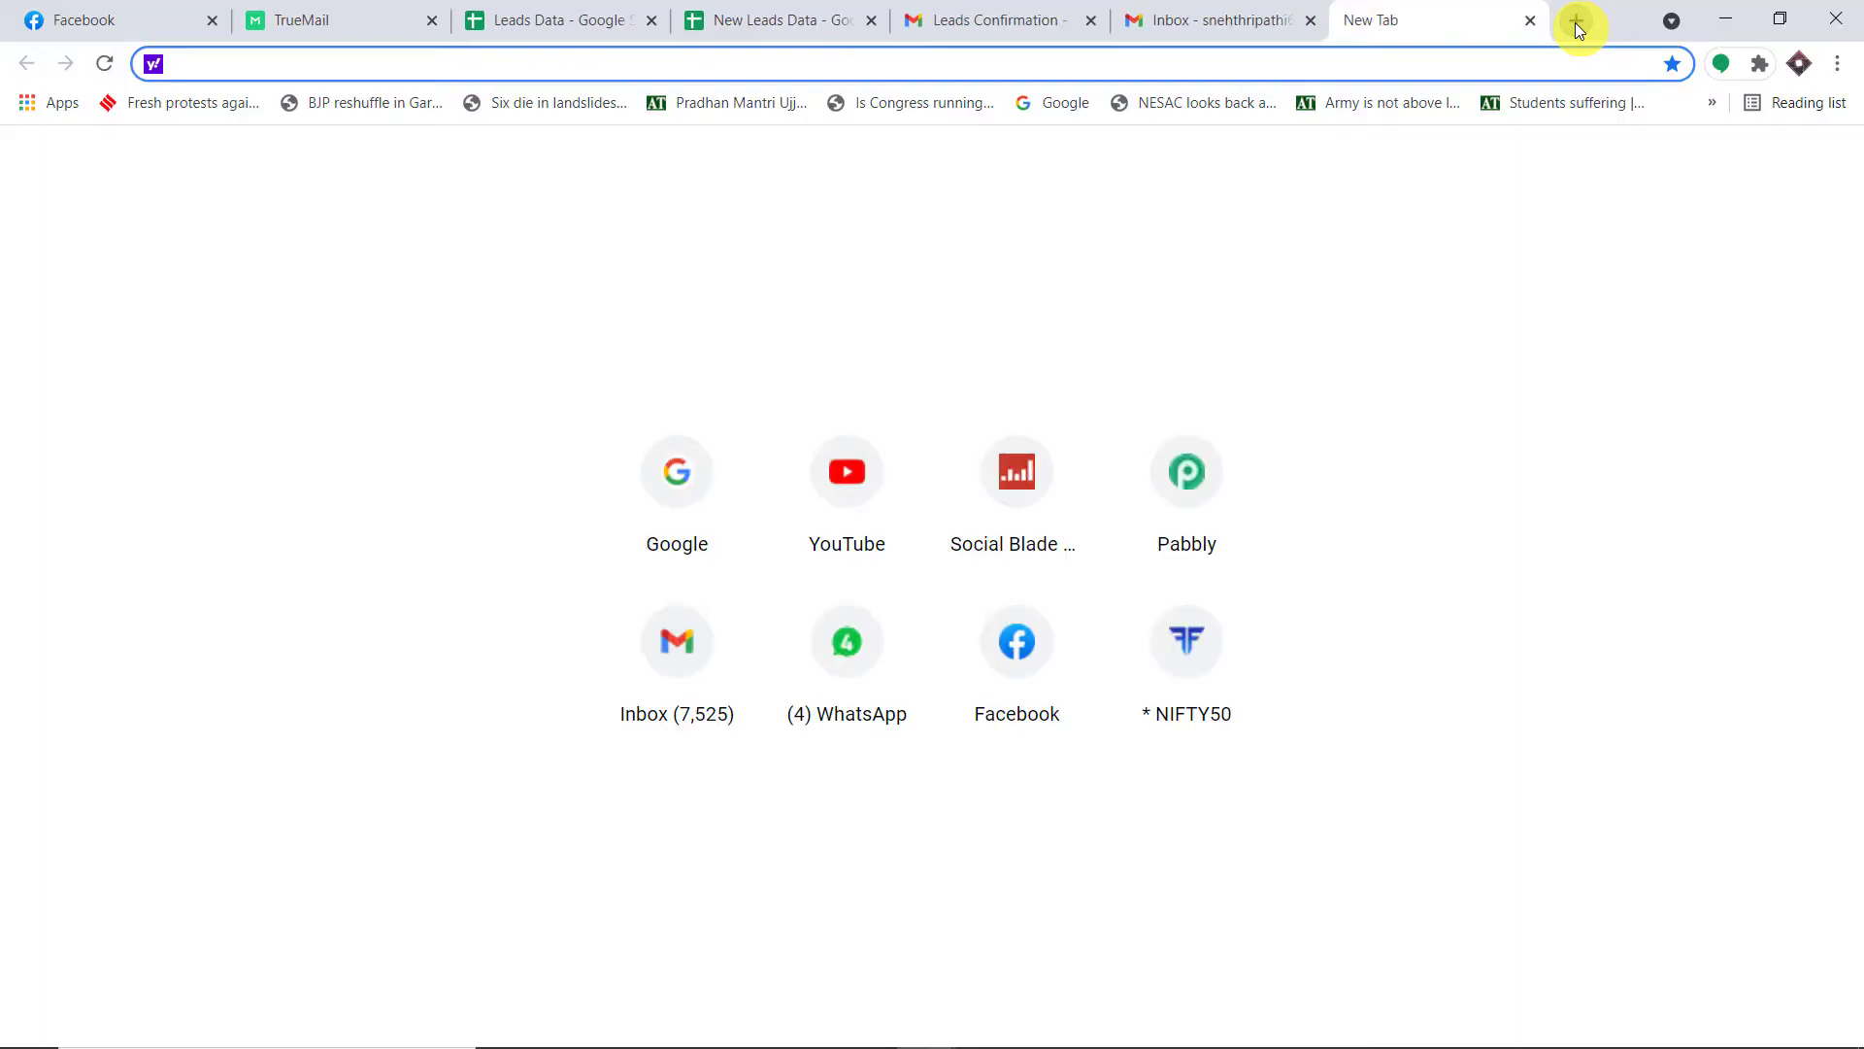
pyautogui.write('pabbly.com')
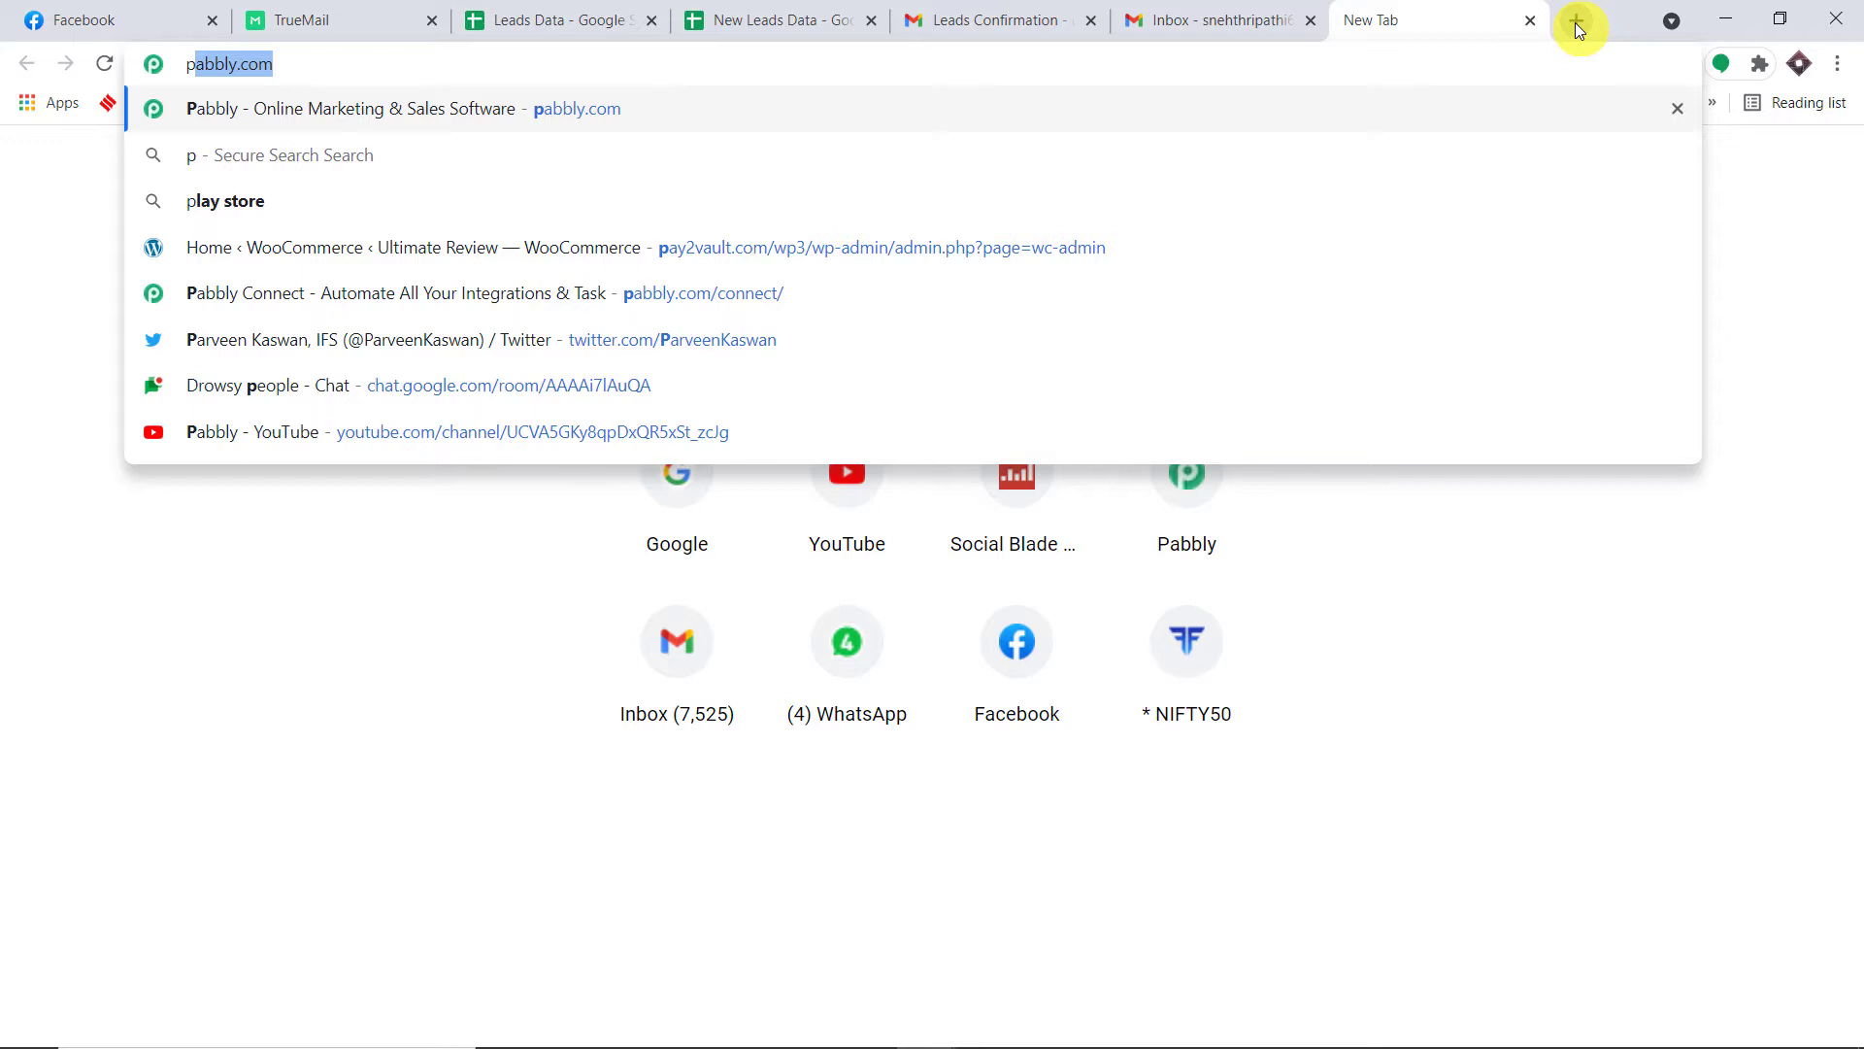
pyautogui.press('Return')
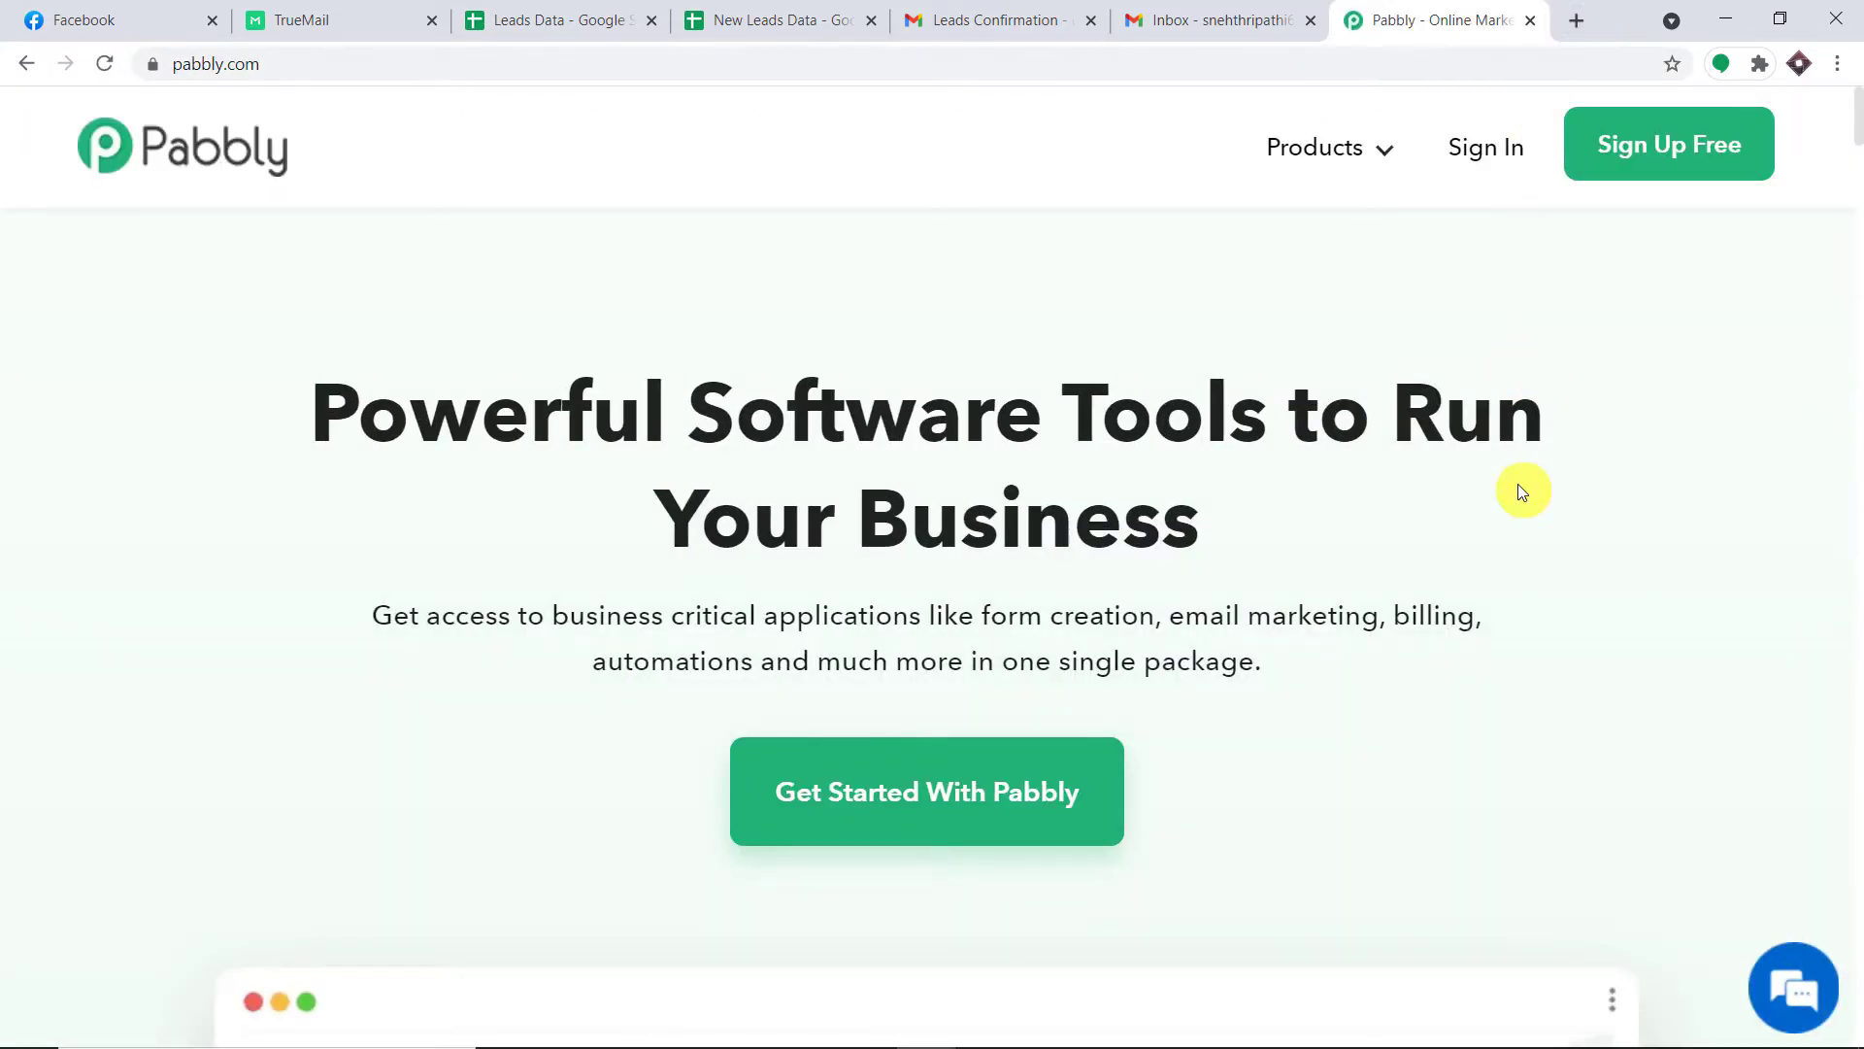
pyautogui.moveTo(1388, 170)
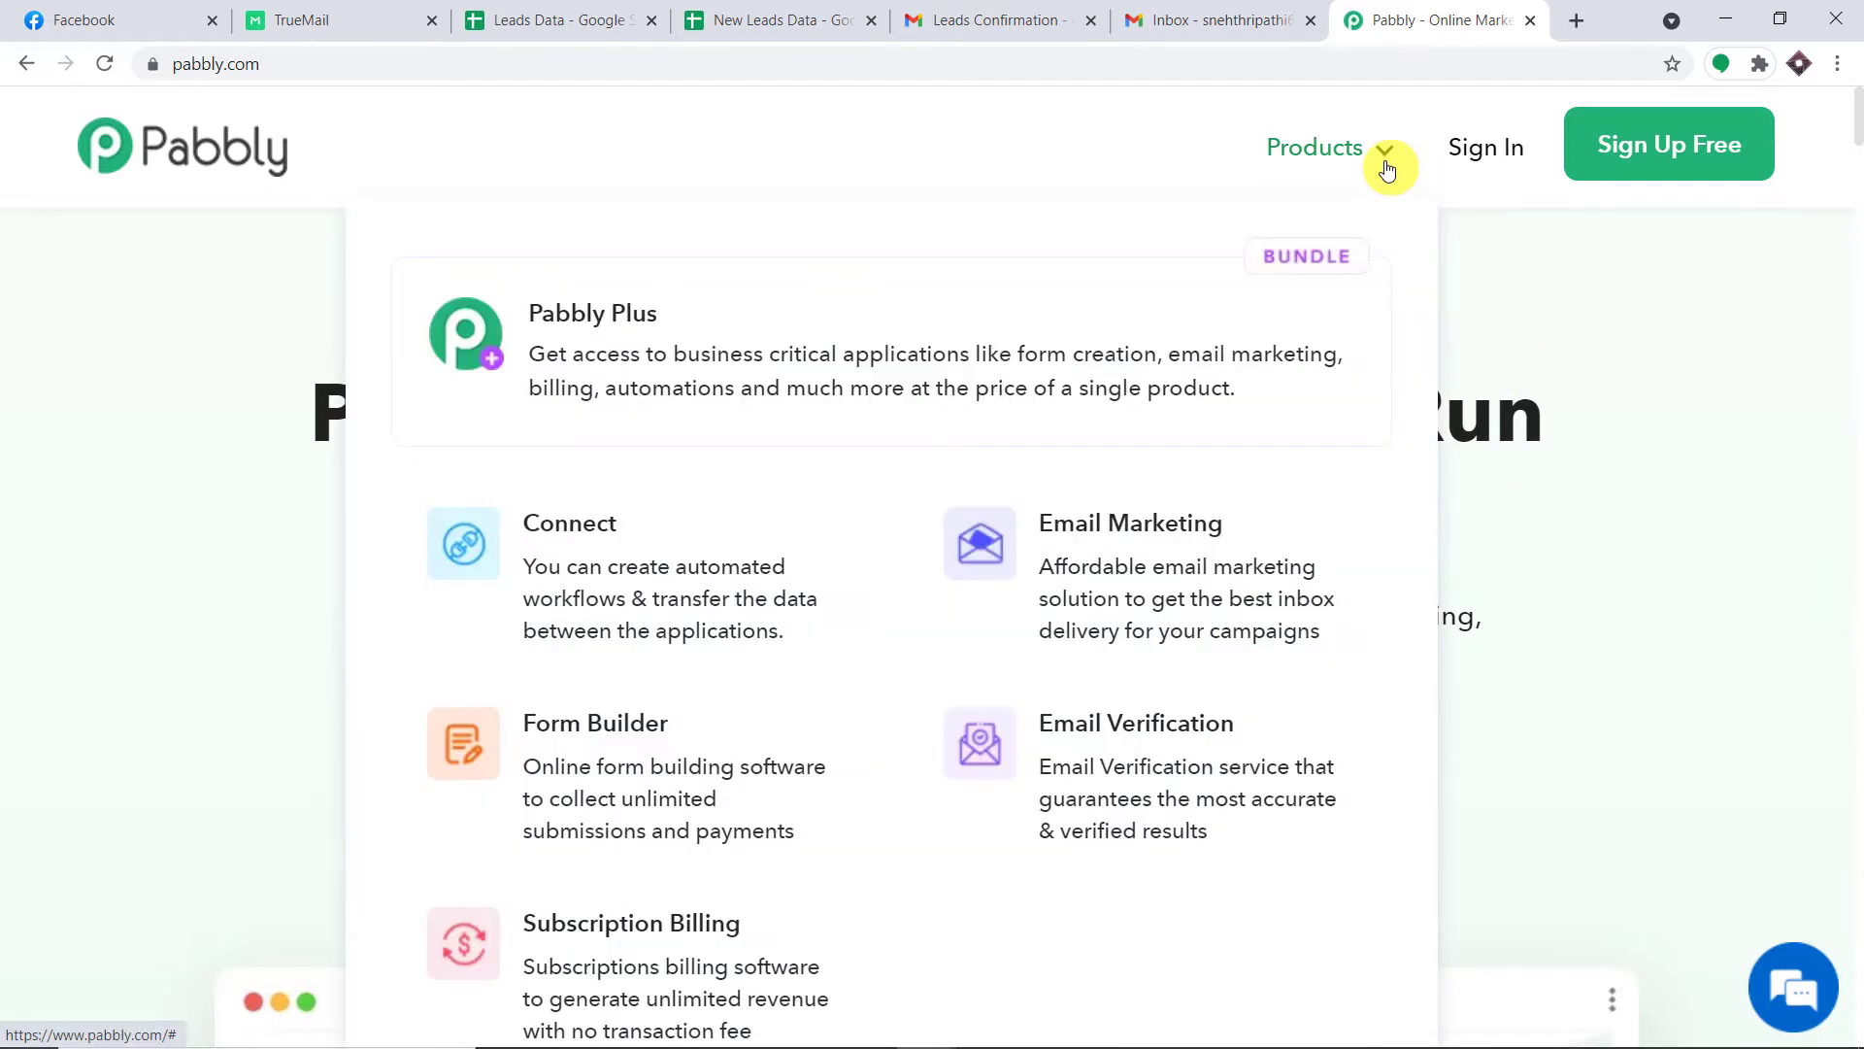
pyautogui.click(695, 533)
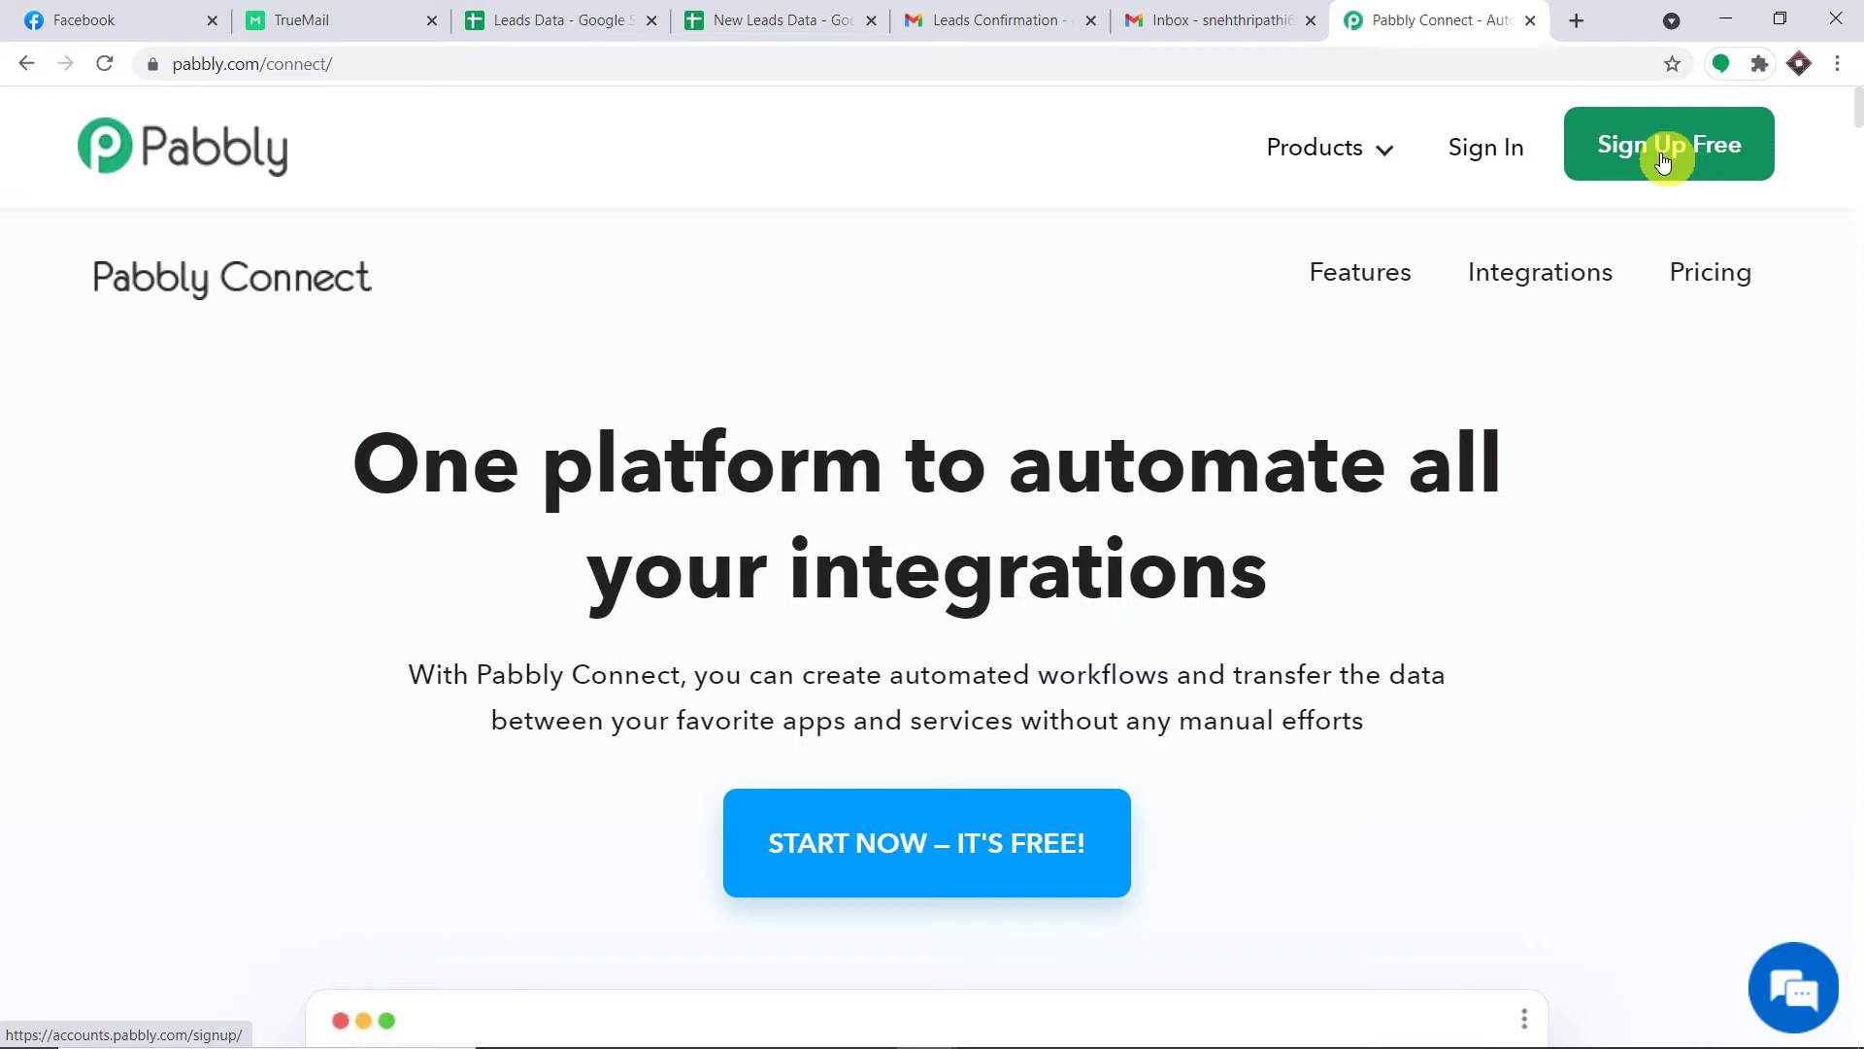
pyautogui.click(1489, 151)
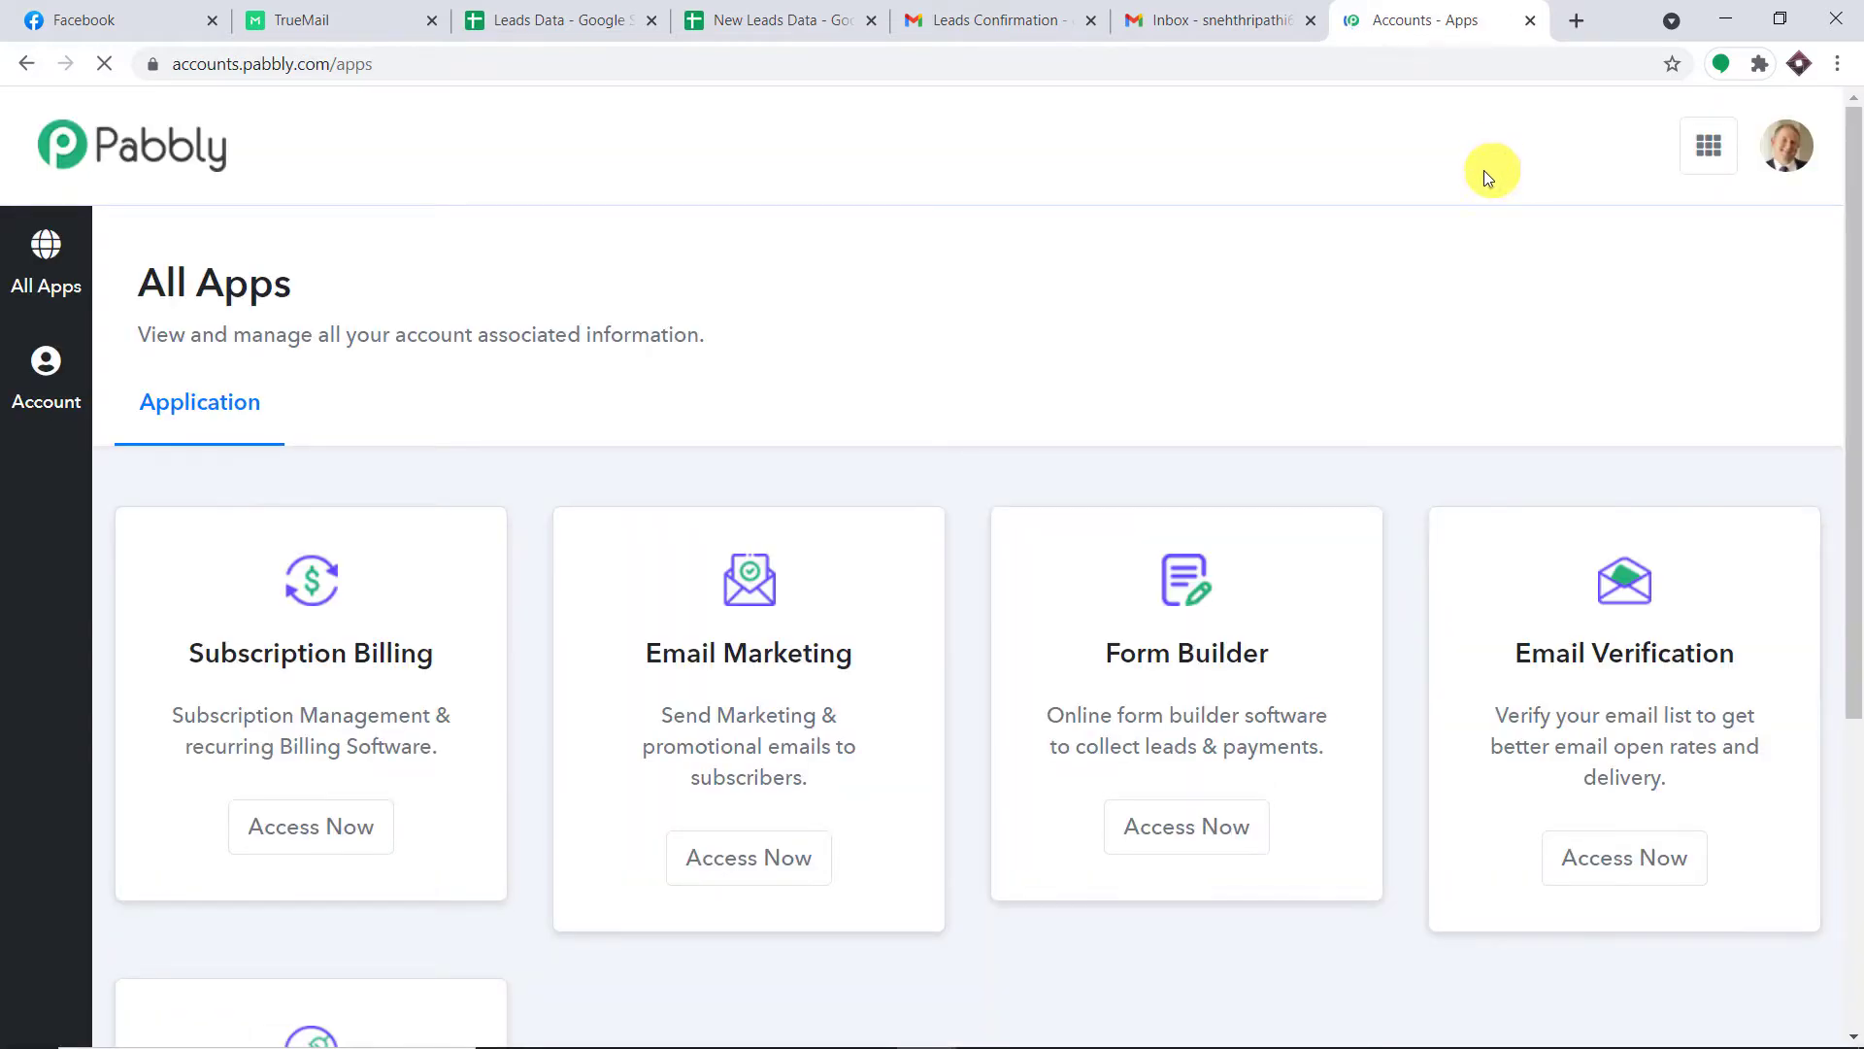
# Launch Pabbly Connect from the All Apps list and start creating a new workflow.
pyautogui.scroll(-5, 1451, 306)
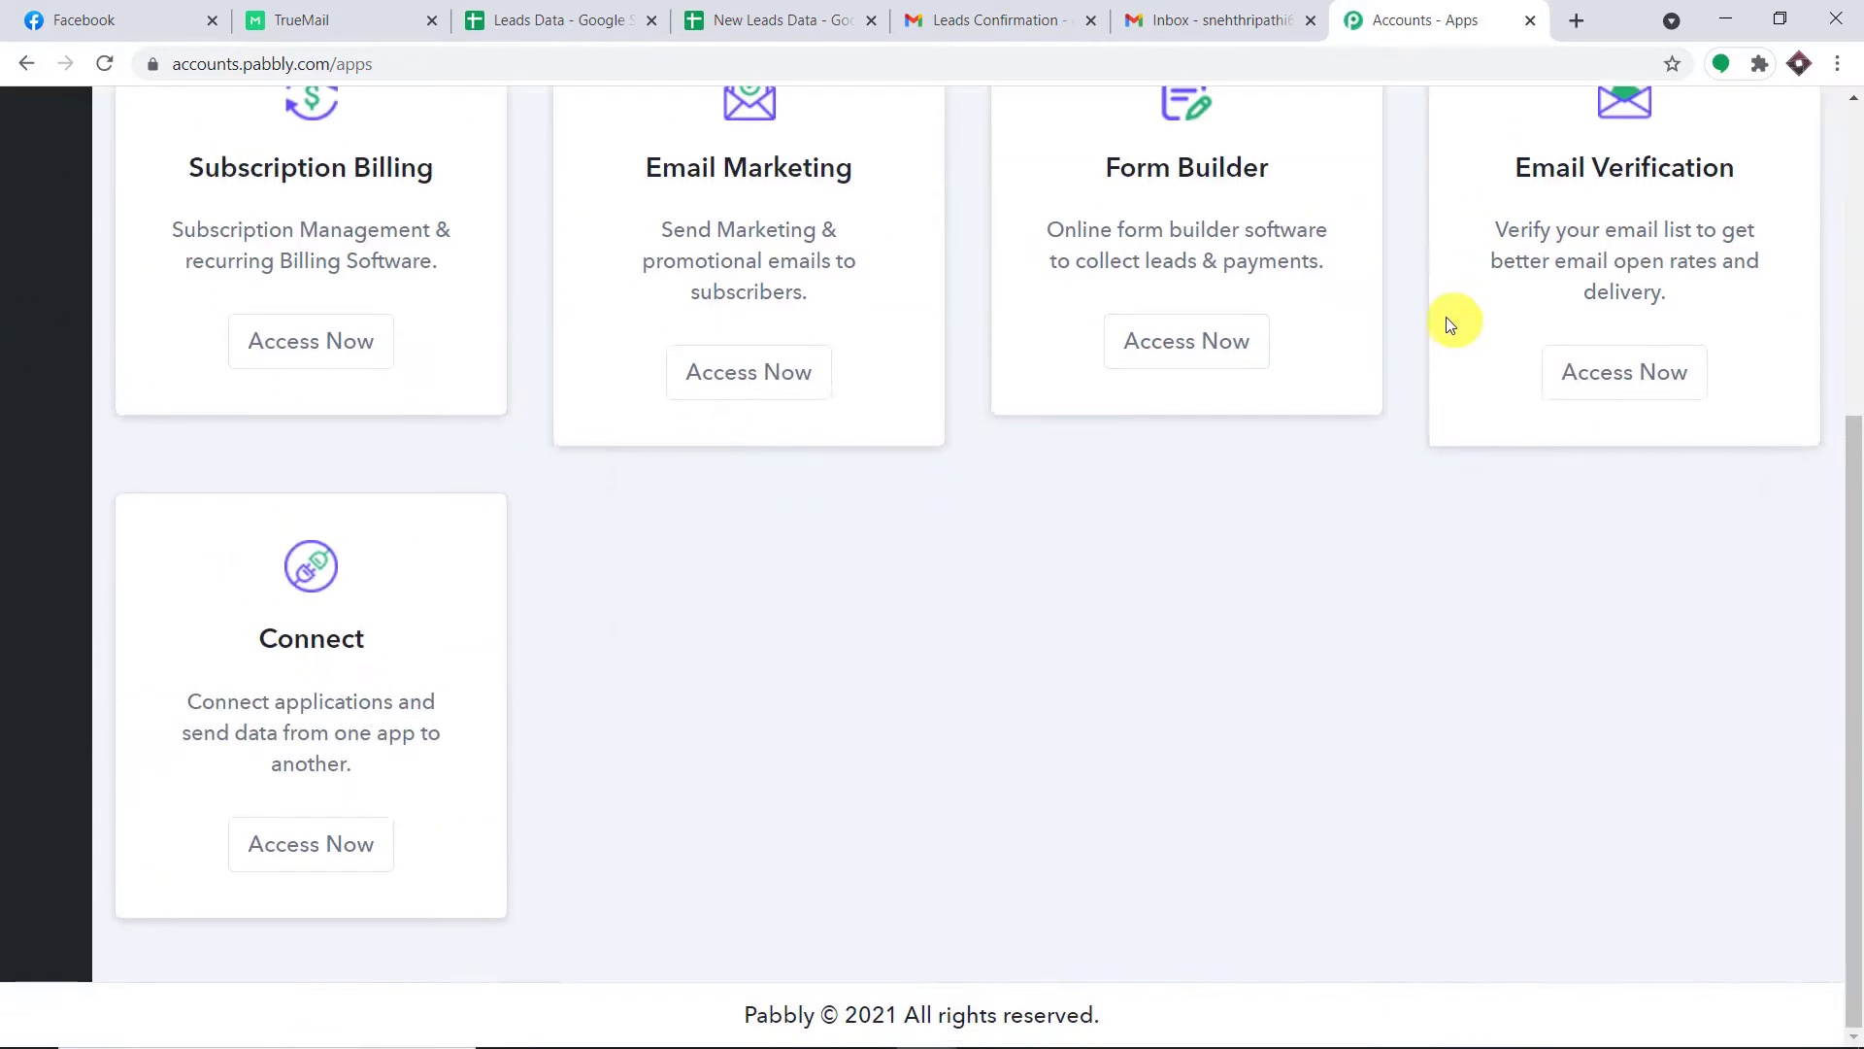
pyautogui.click(330, 844)
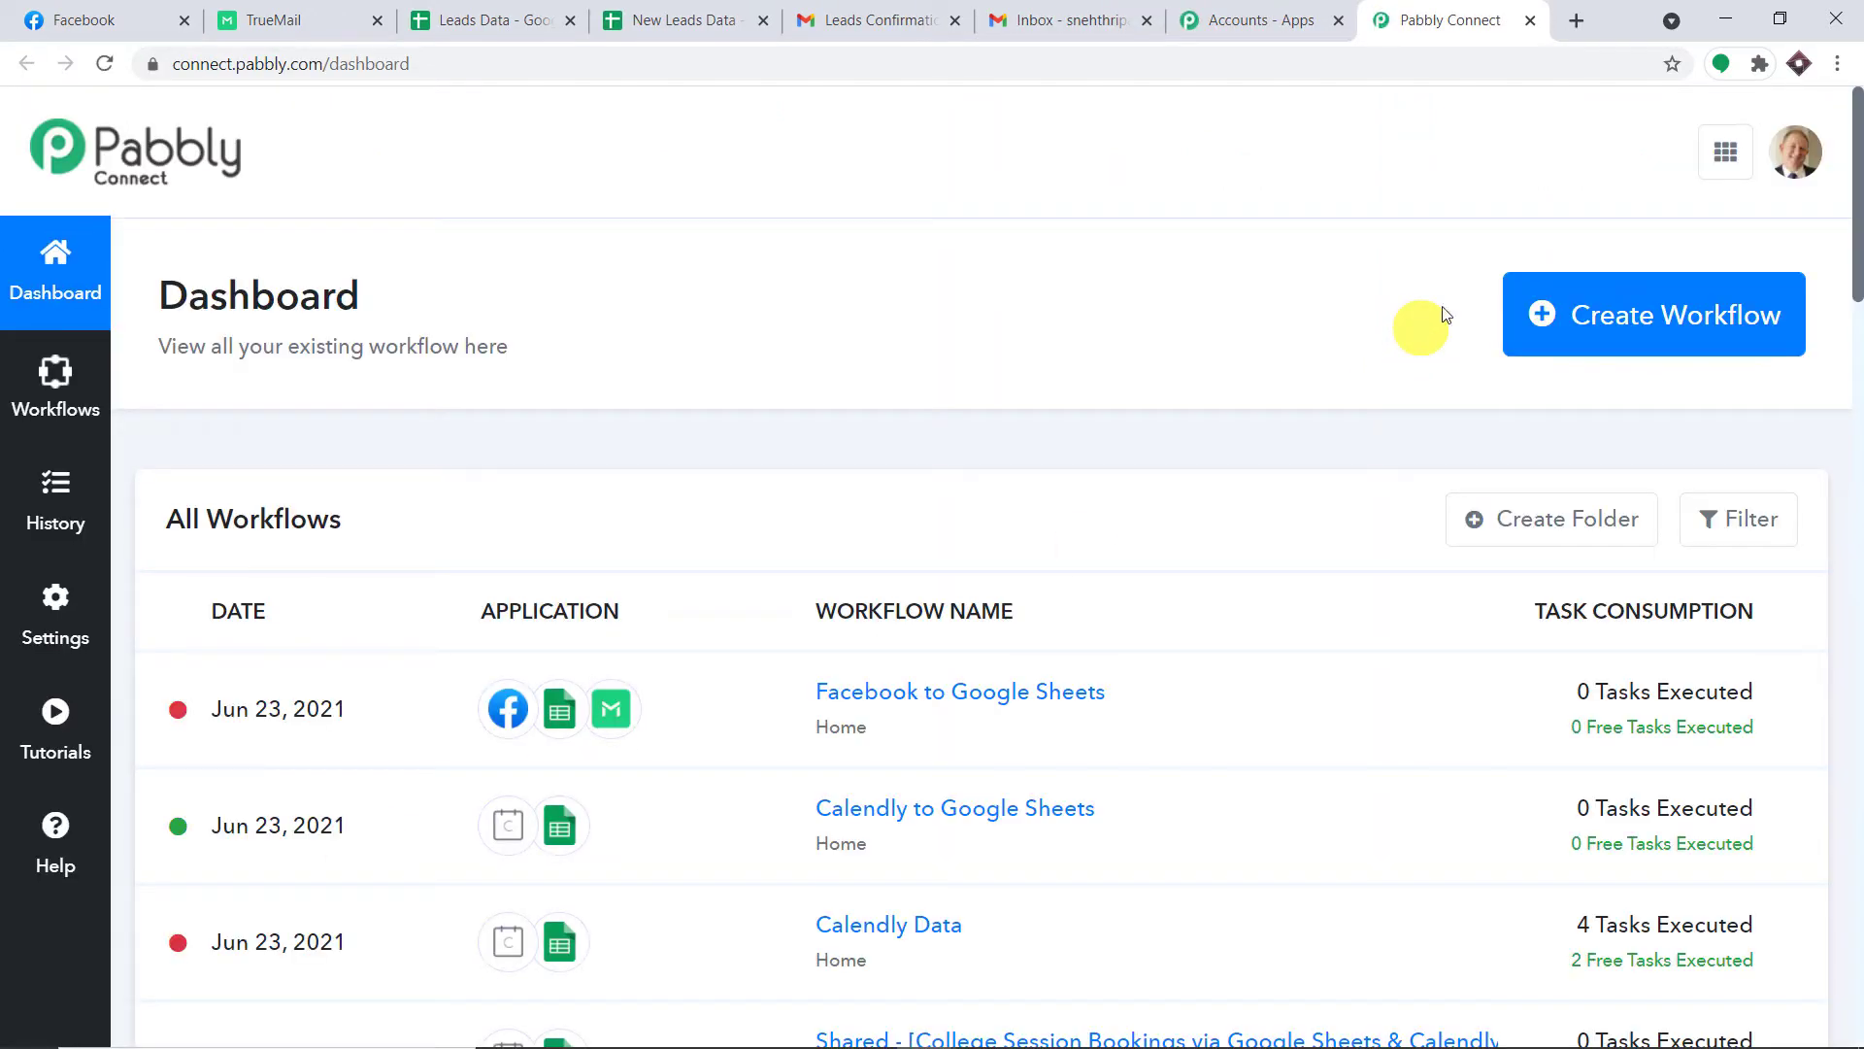
pyautogui.click(1615, 313)
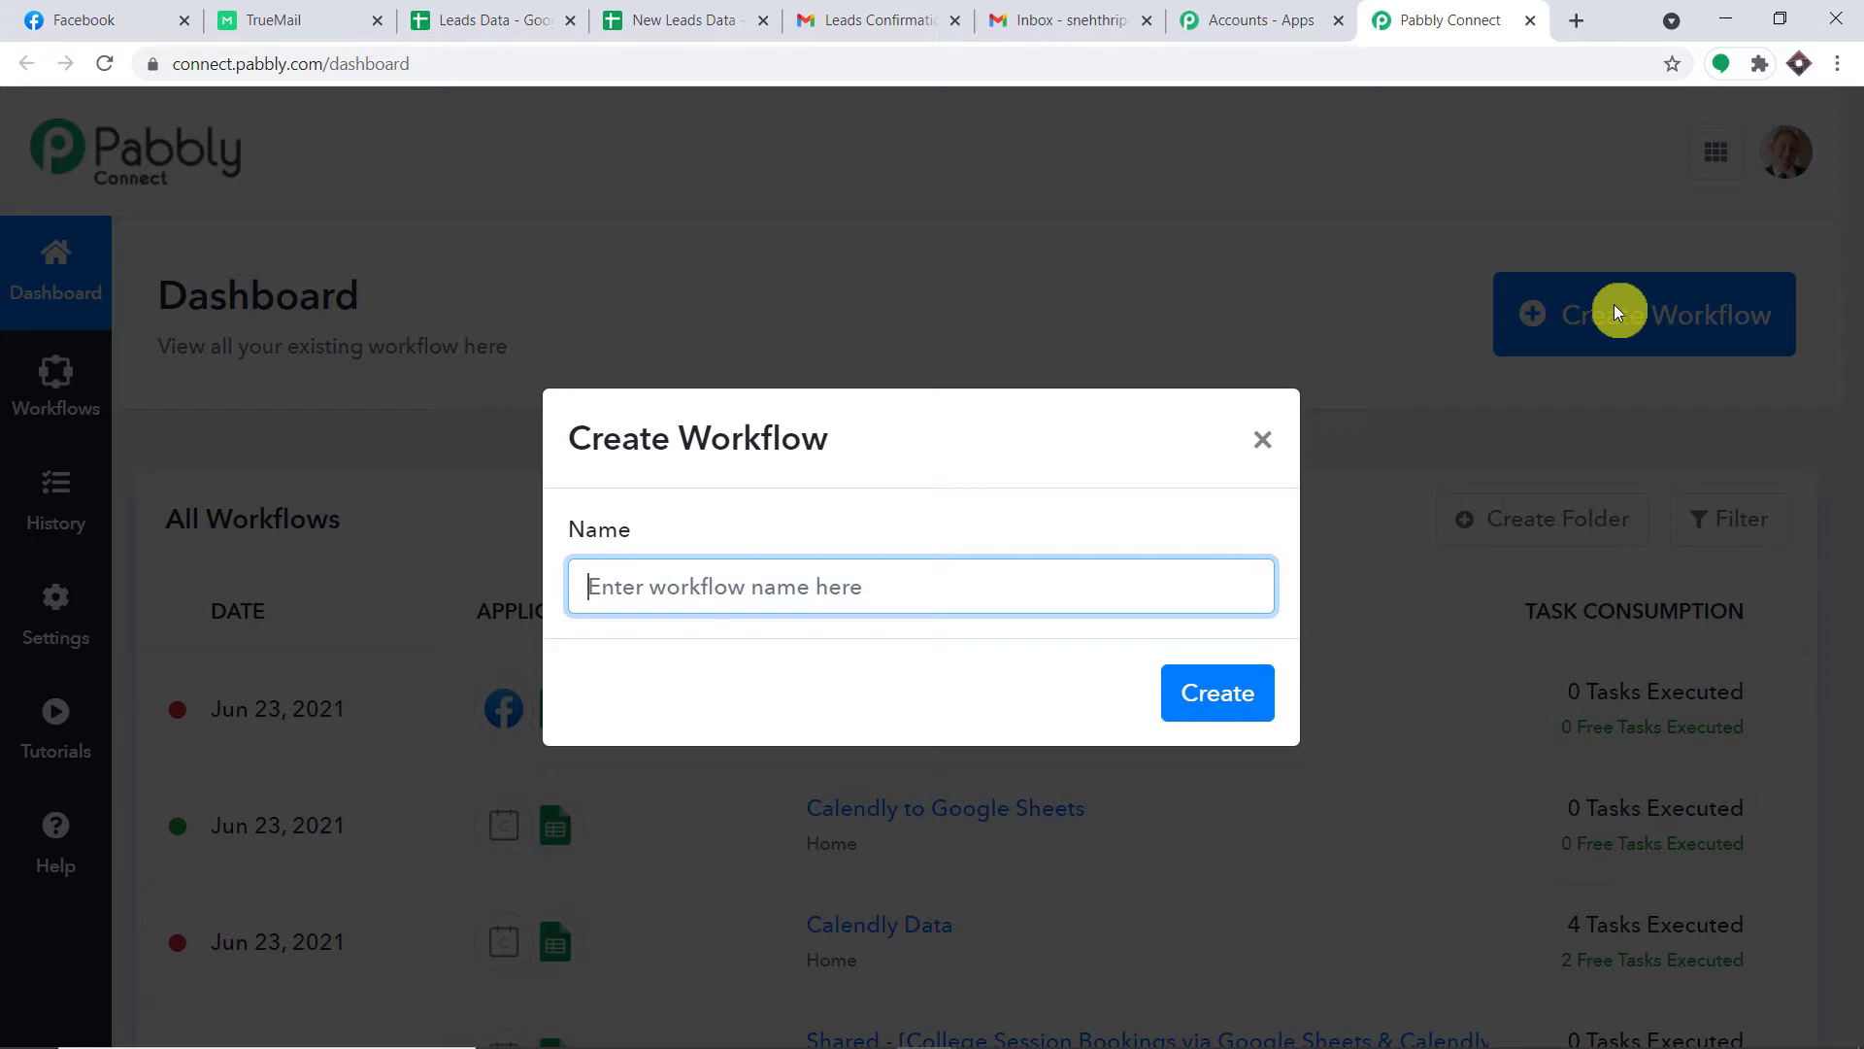
# Name the workflow 'Facebook to Google Sheets to TrueMail to Gmail' and create it.
pyautogui.write('Fa')
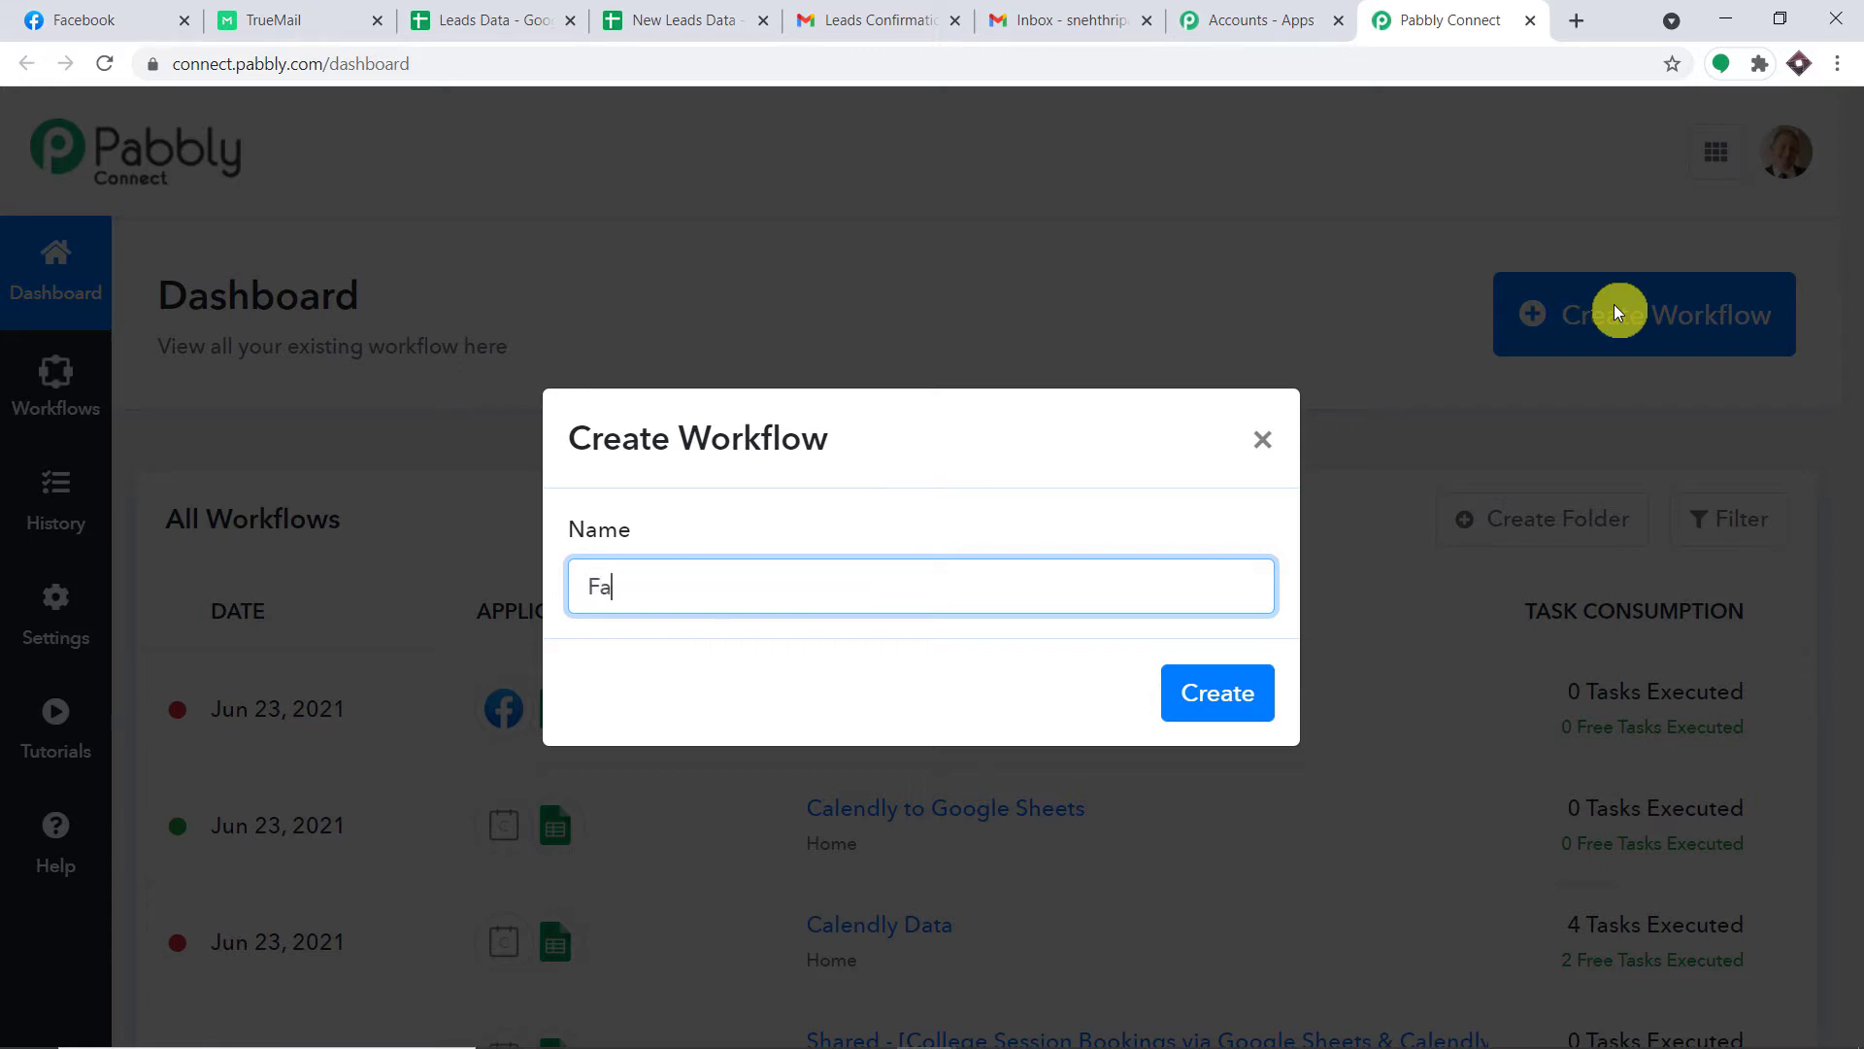
pyautogui.write('cebook to Google ')
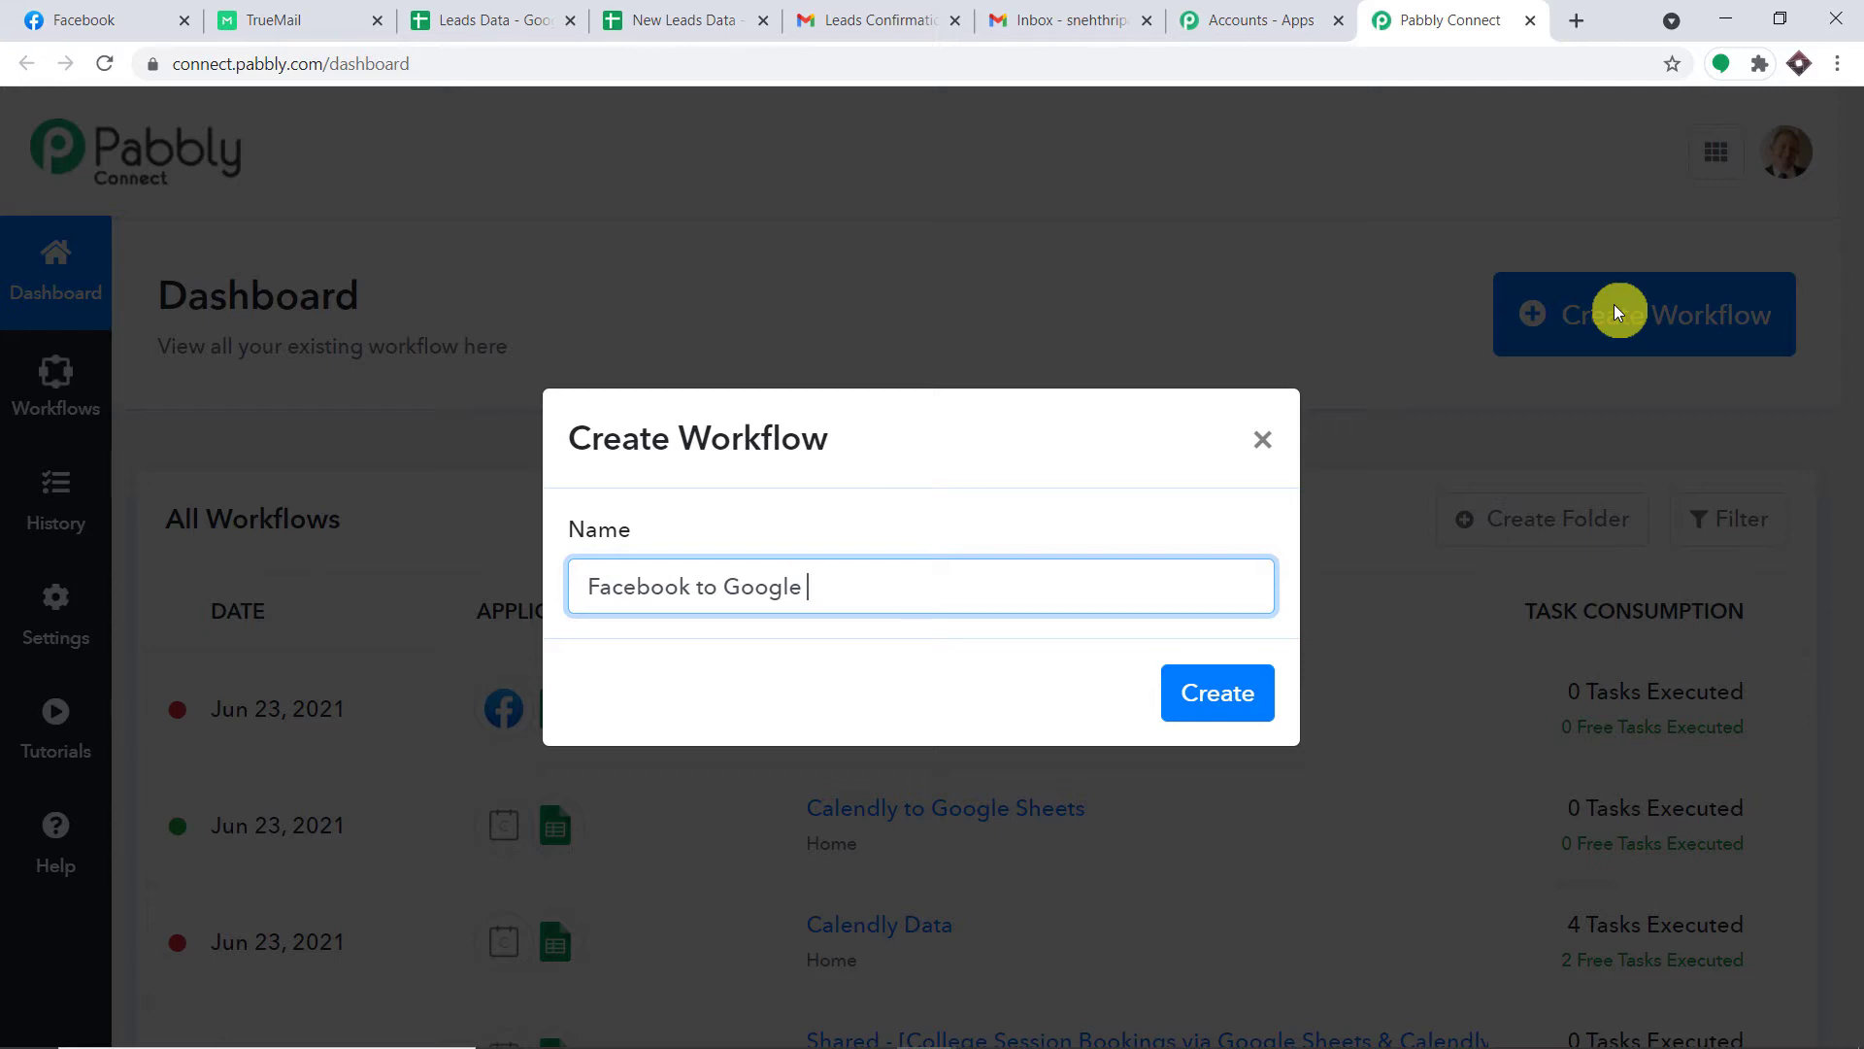
pyautogui.write('Sheets to TrueMail to ')
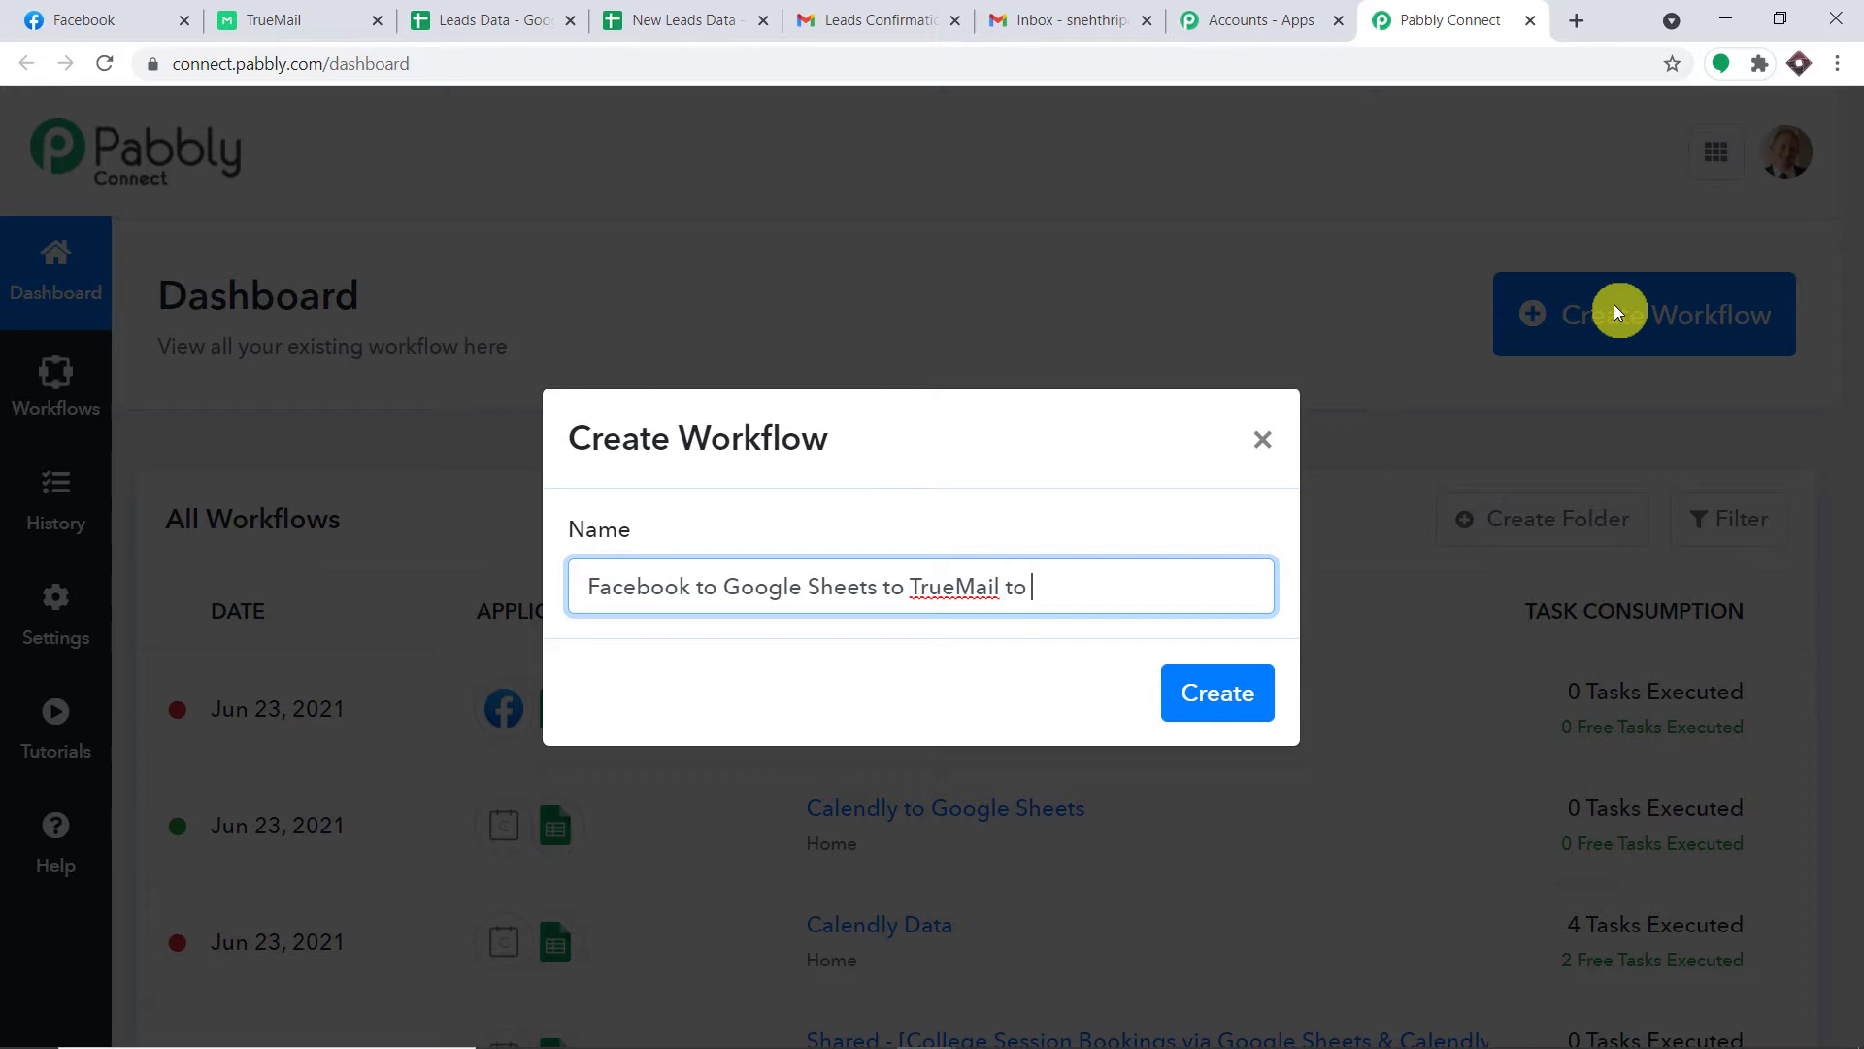
pyautogui.write('Gmail')
pyautogui.click(1241, 699)
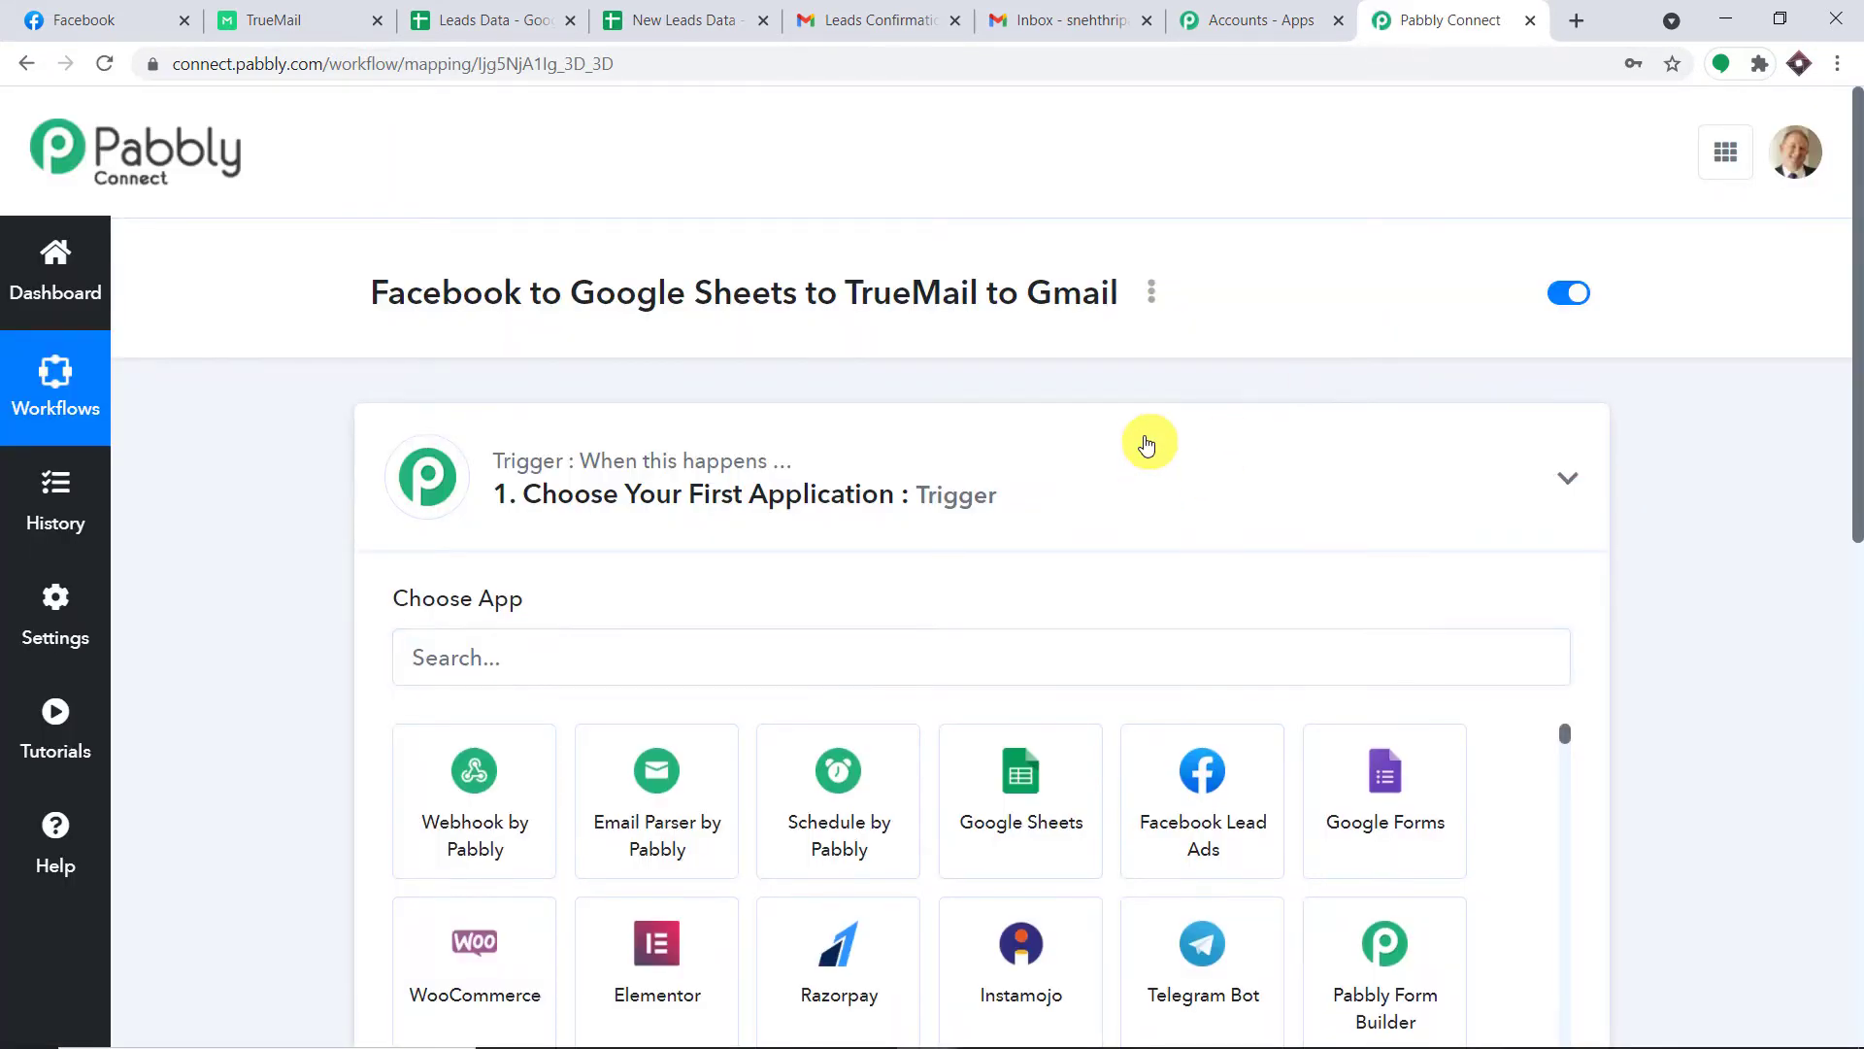
# Collapse the trigger step and select the whole workflow title.
pyautogui.click(1146, 444)
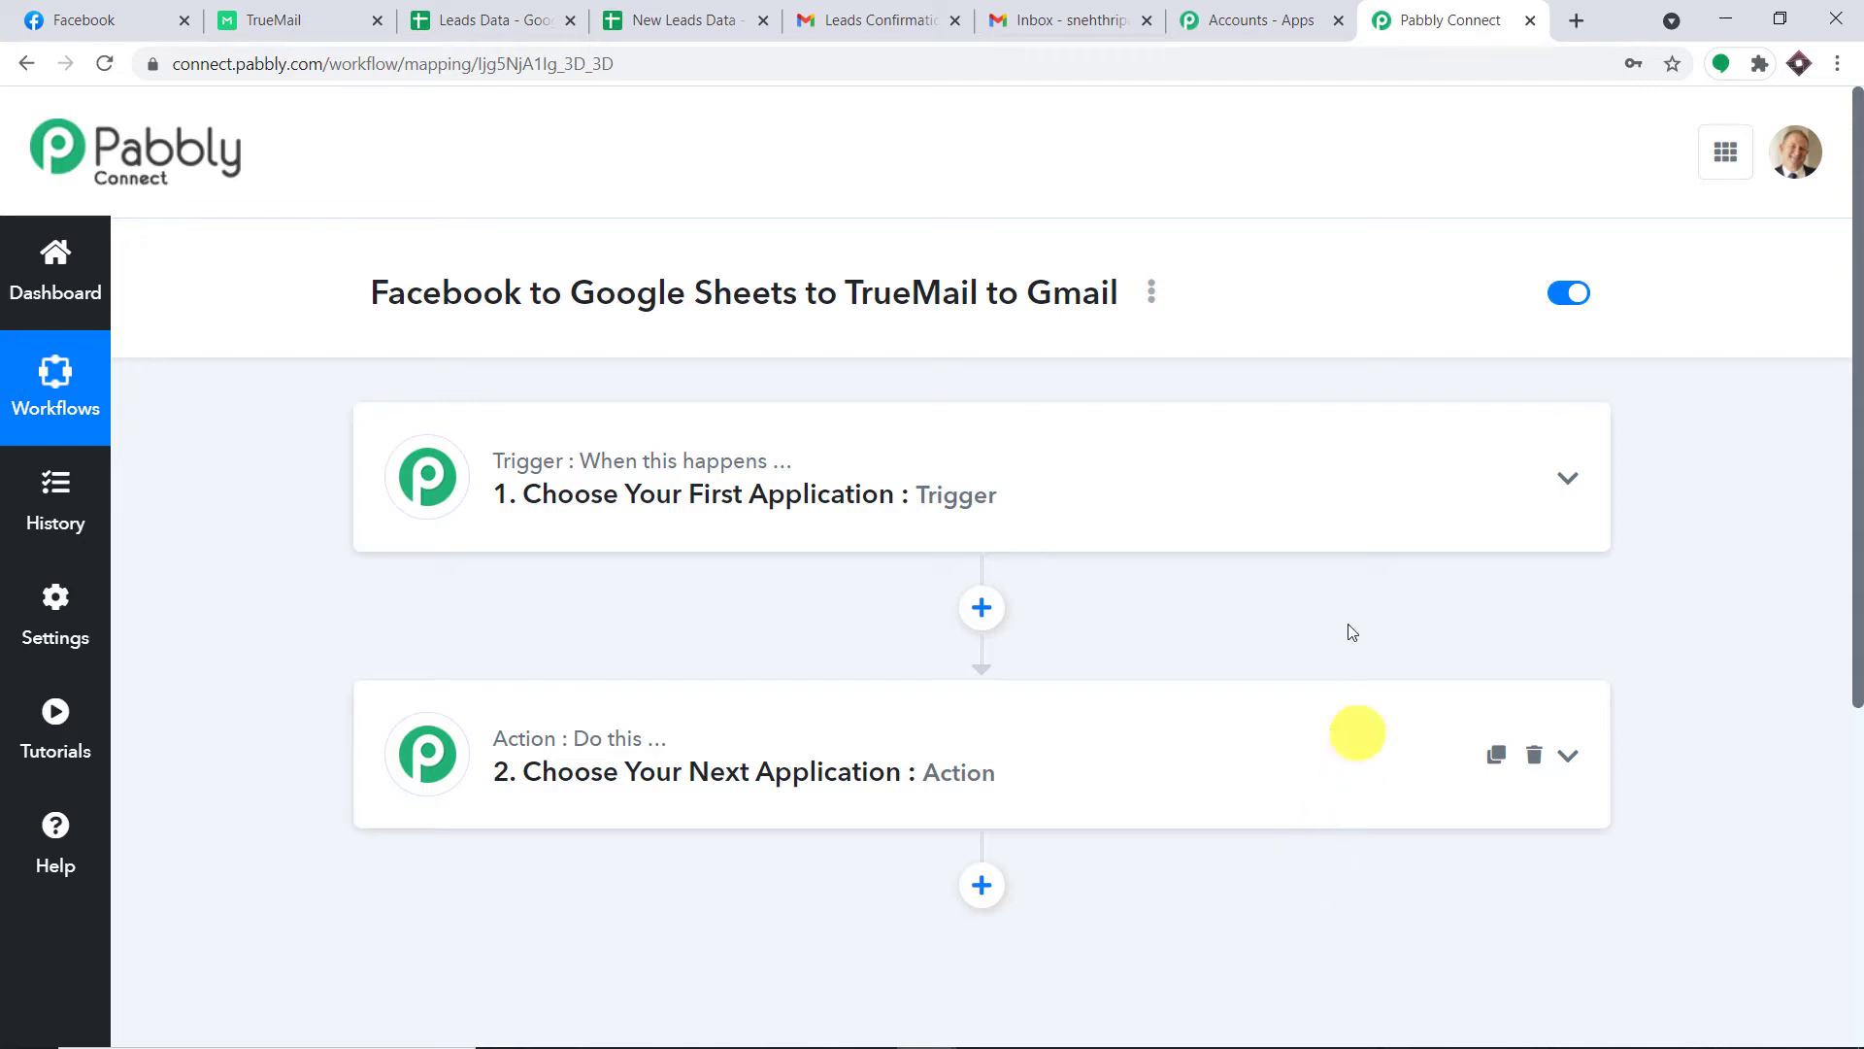
pyautogui.moveTo(367, 296); pyautogui.dragTo(1031, 323)
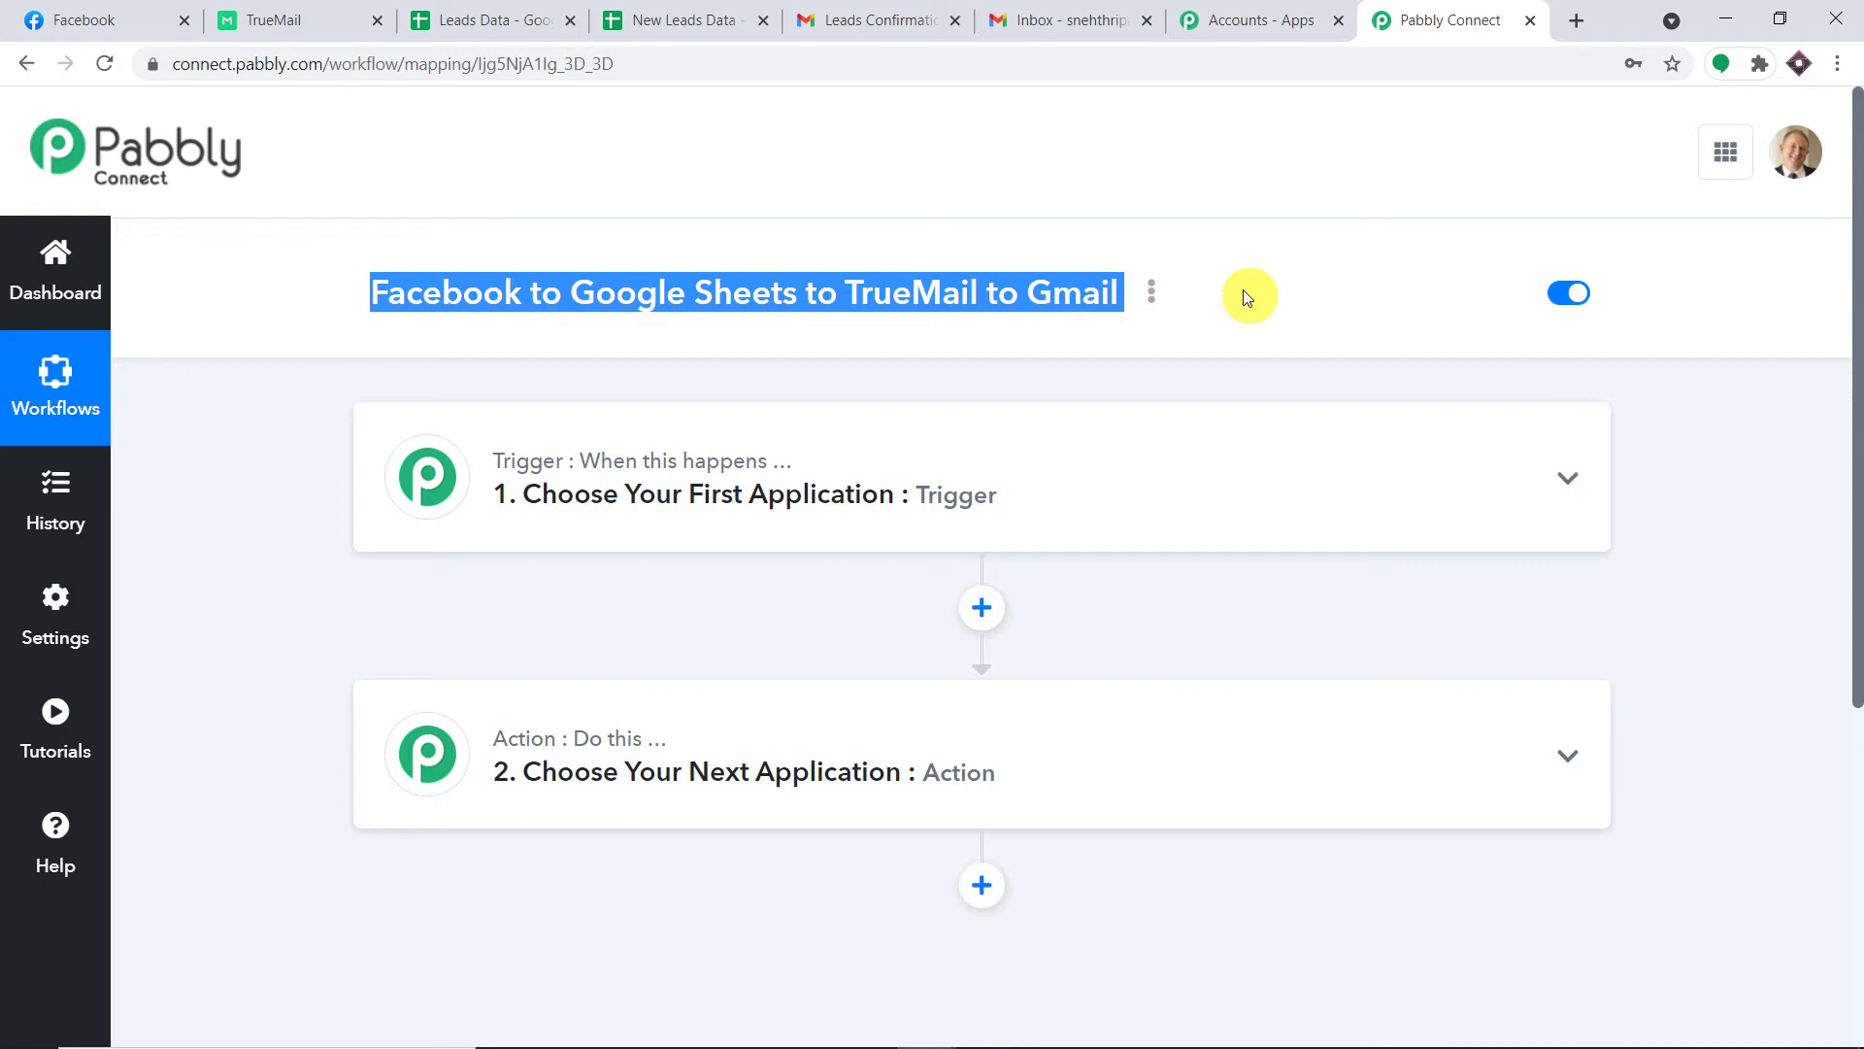
# Search 'fac' and choose Facebook Lead Ads as the trigger app.
pyautogui.click(961, 505)
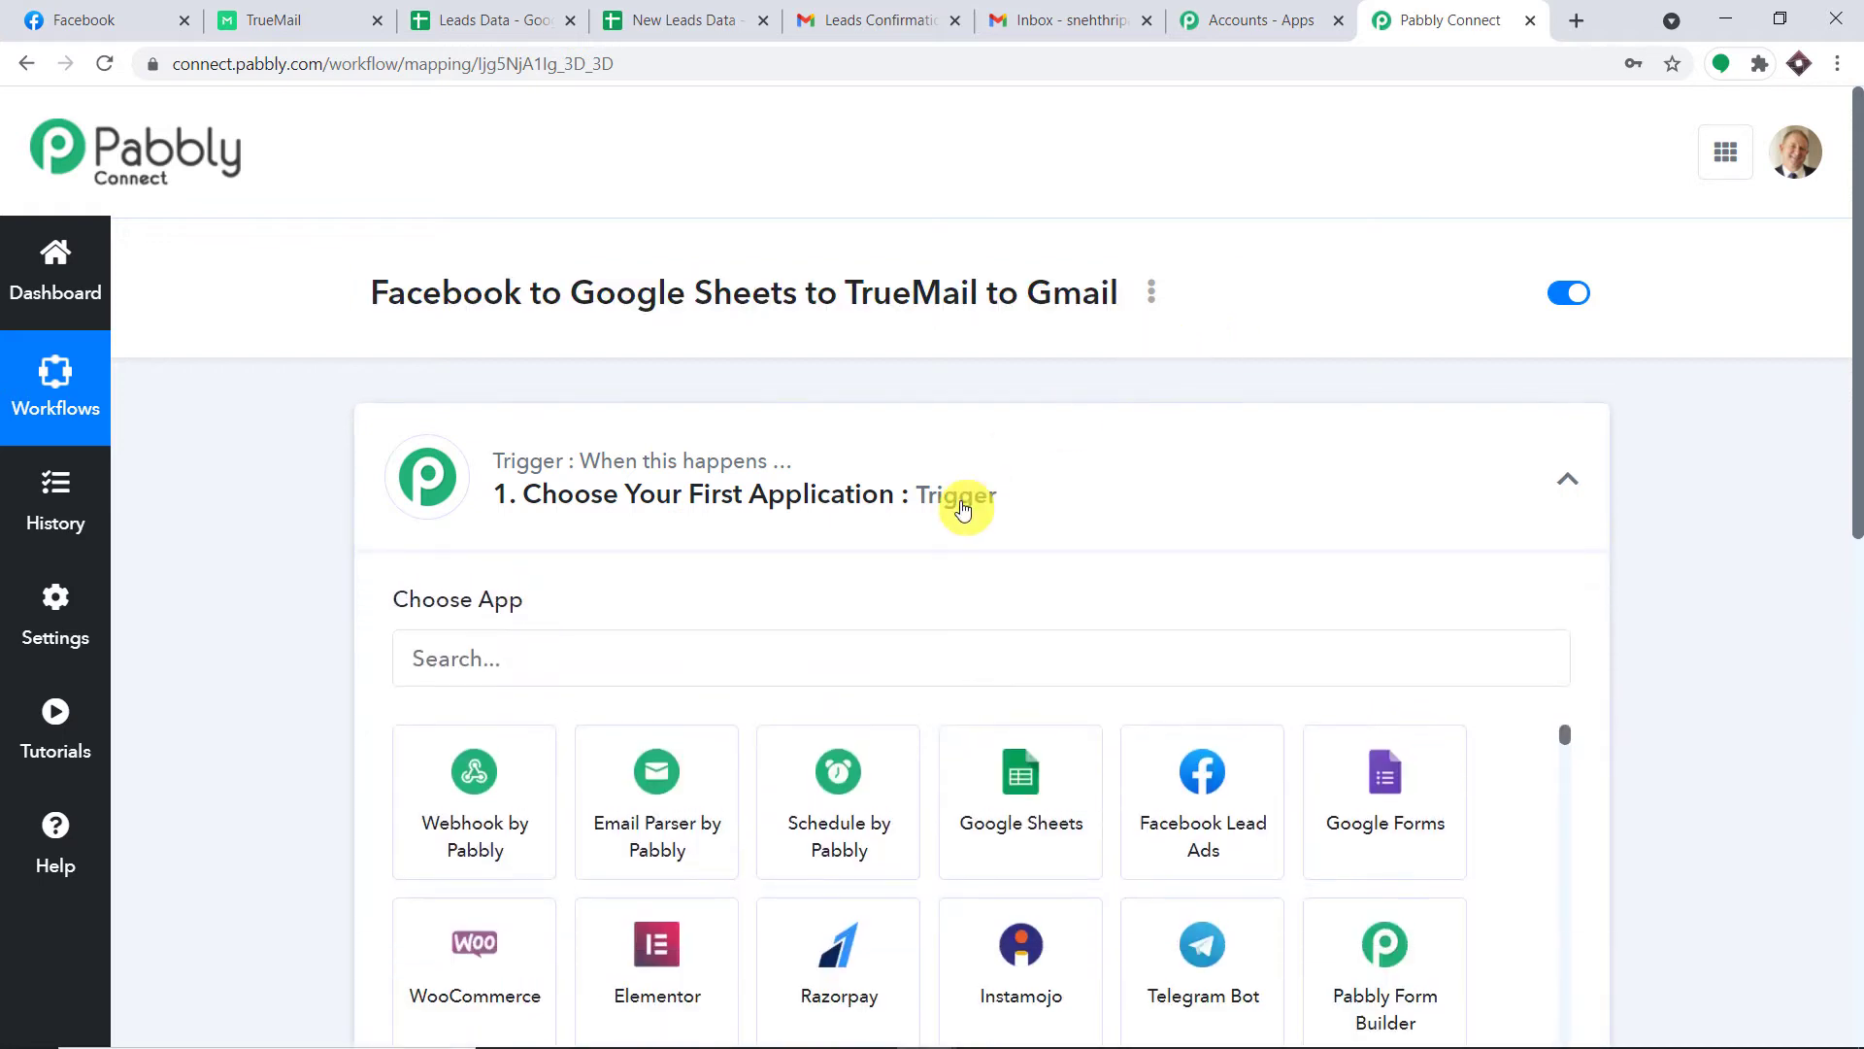
pyautogui.click(648, 645)
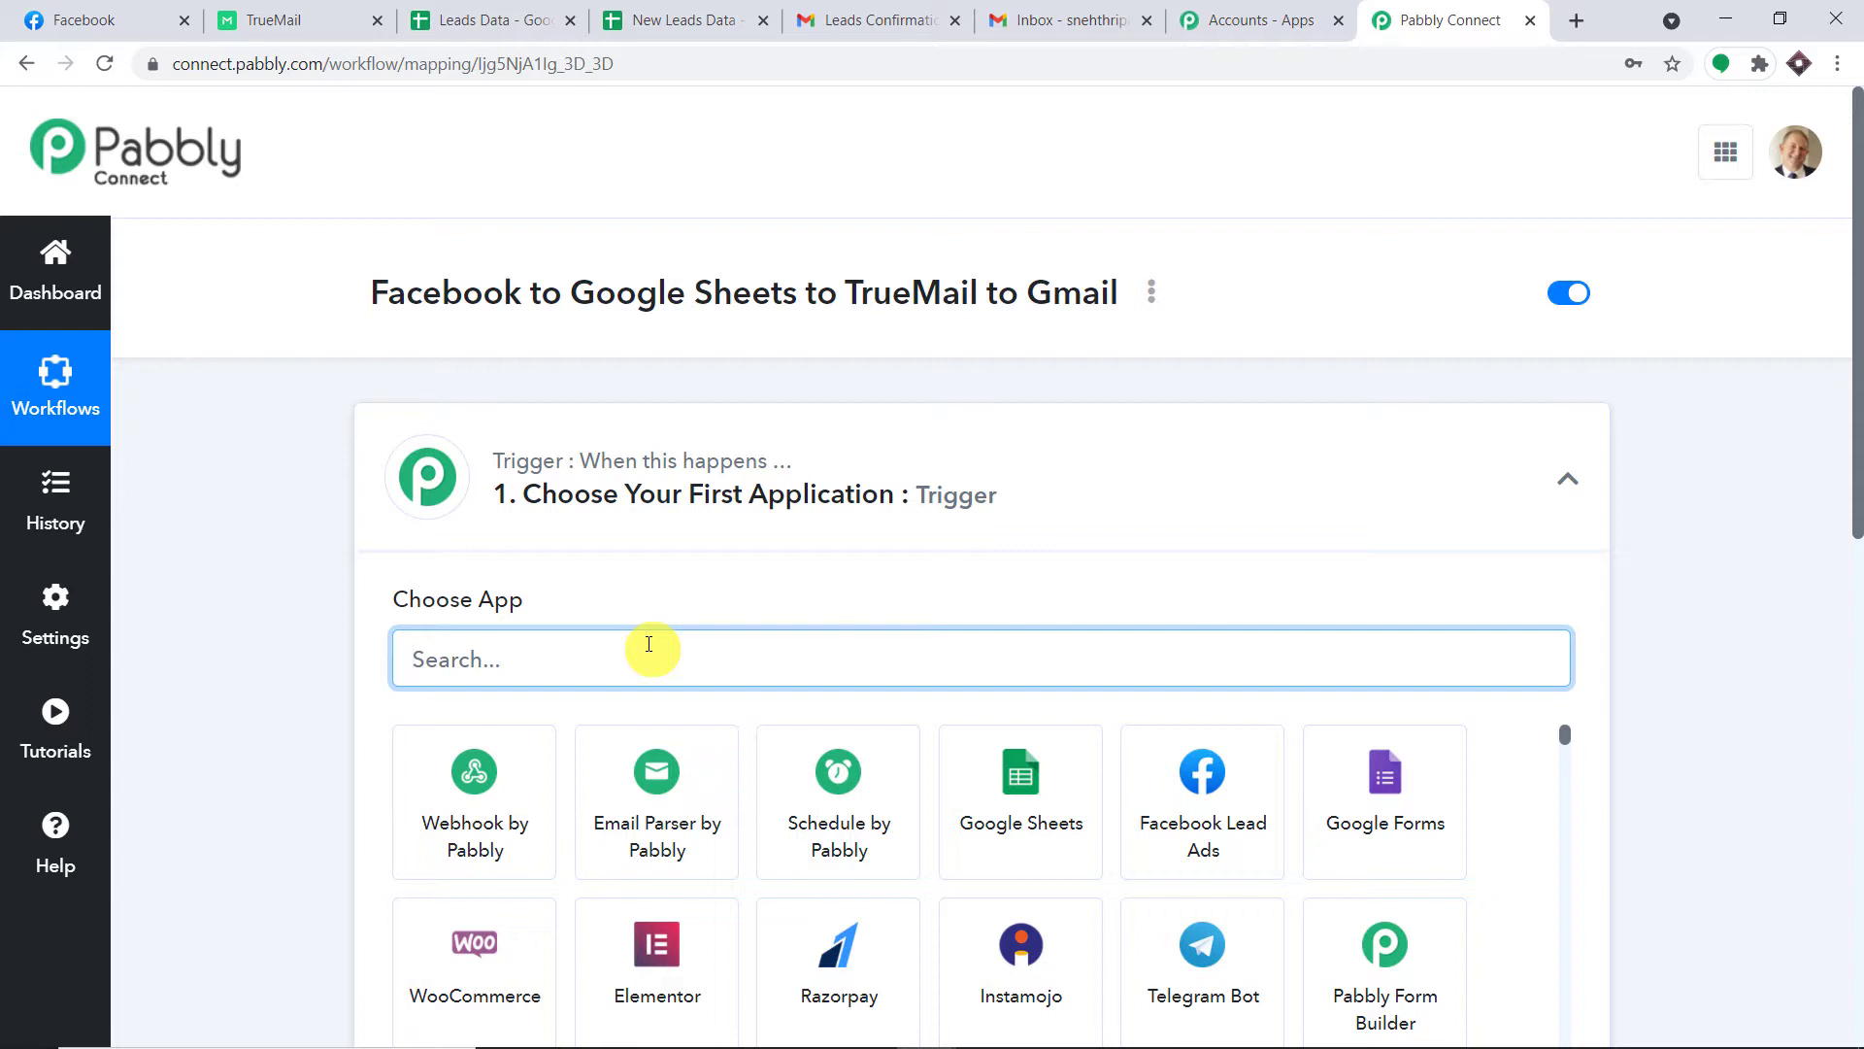
pyautogui.write('face')
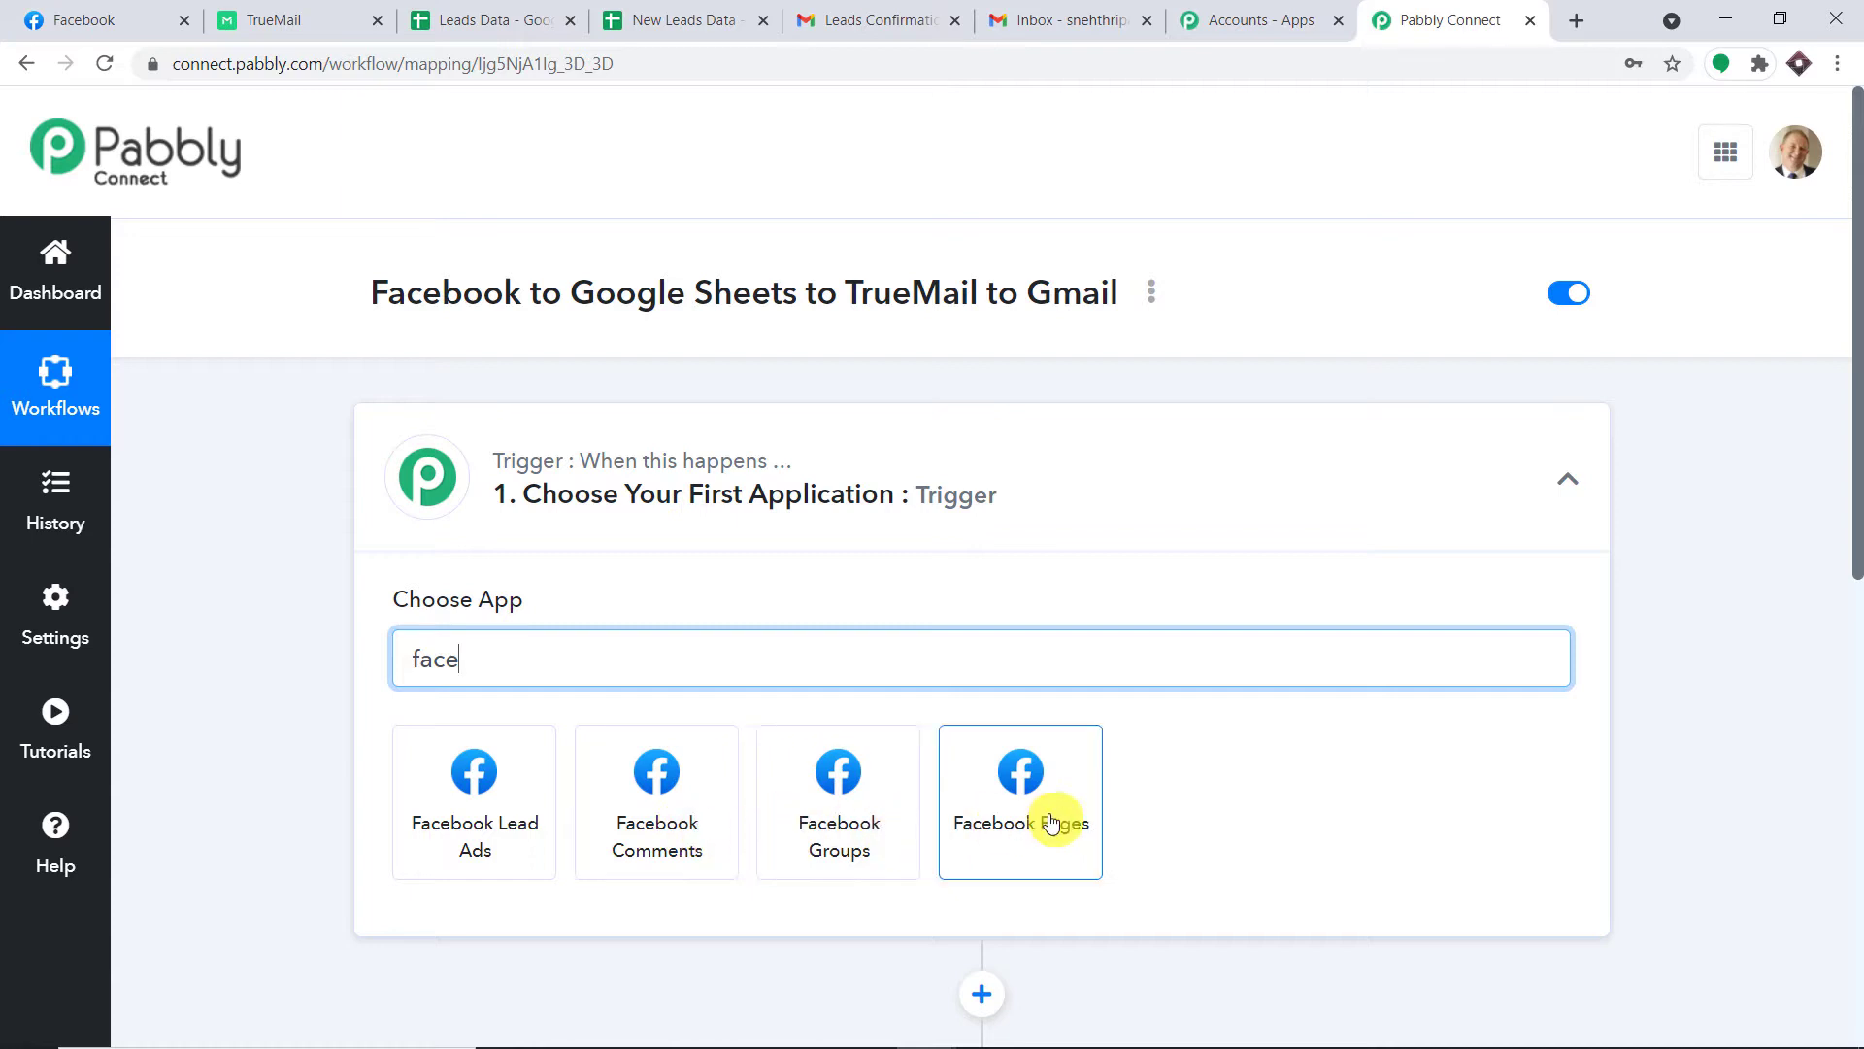
pyautogui.click(505, 777)
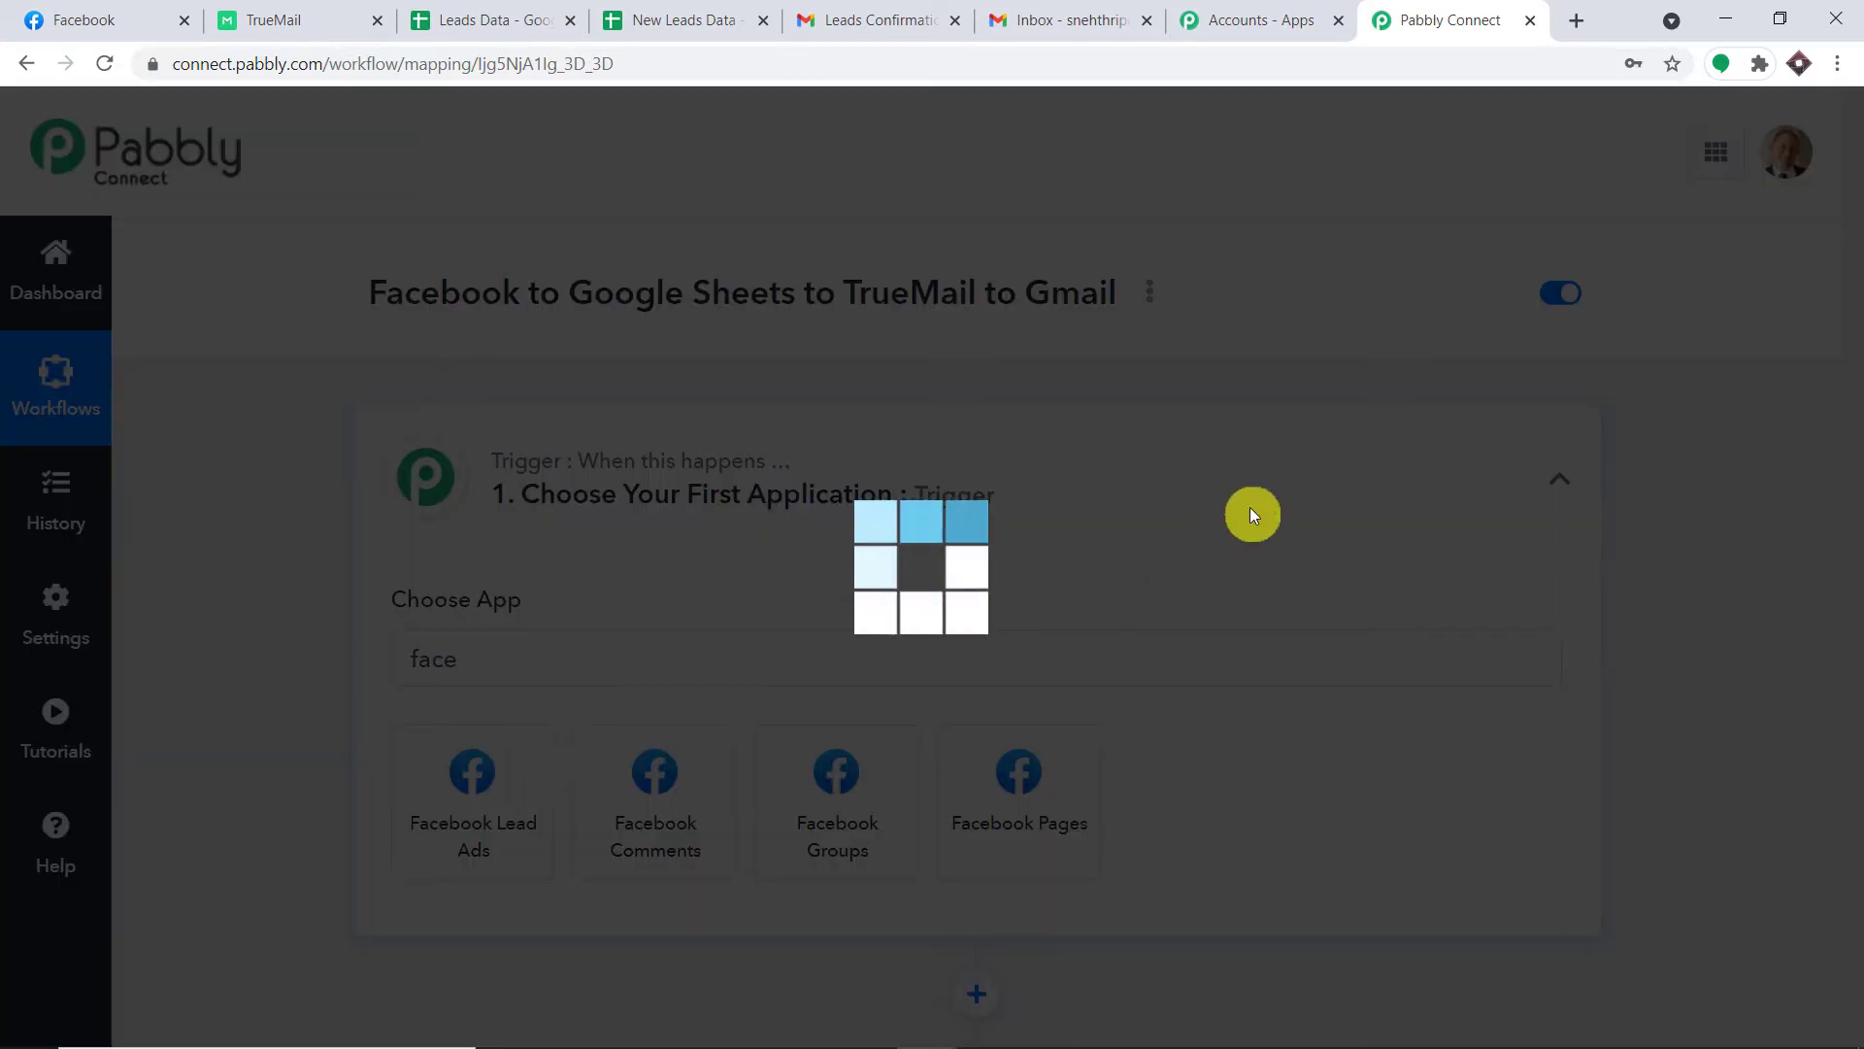
# Set the trigger event to New Lead and open the Help resources in a new tab.
pyautogui.scroll(-1, 1263, 500)
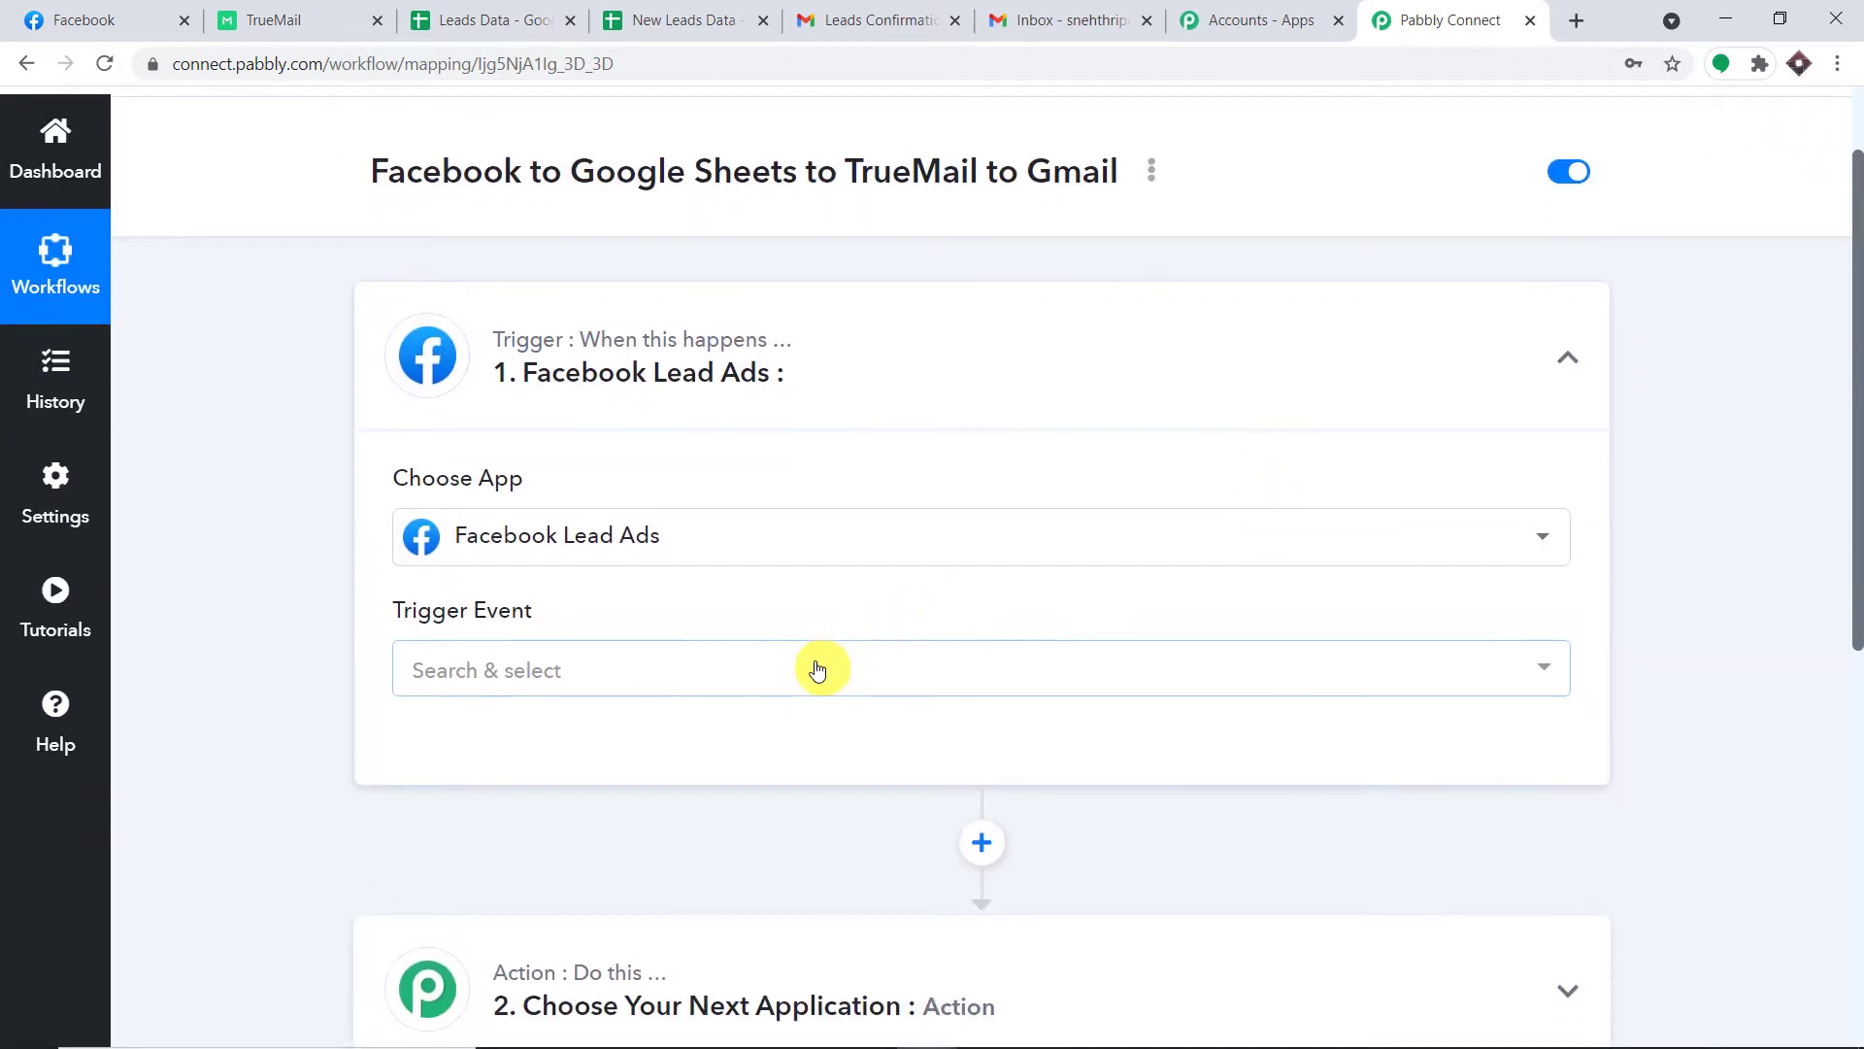
pyautogui.click(819, 666)
pyautogui.click(750, 820)
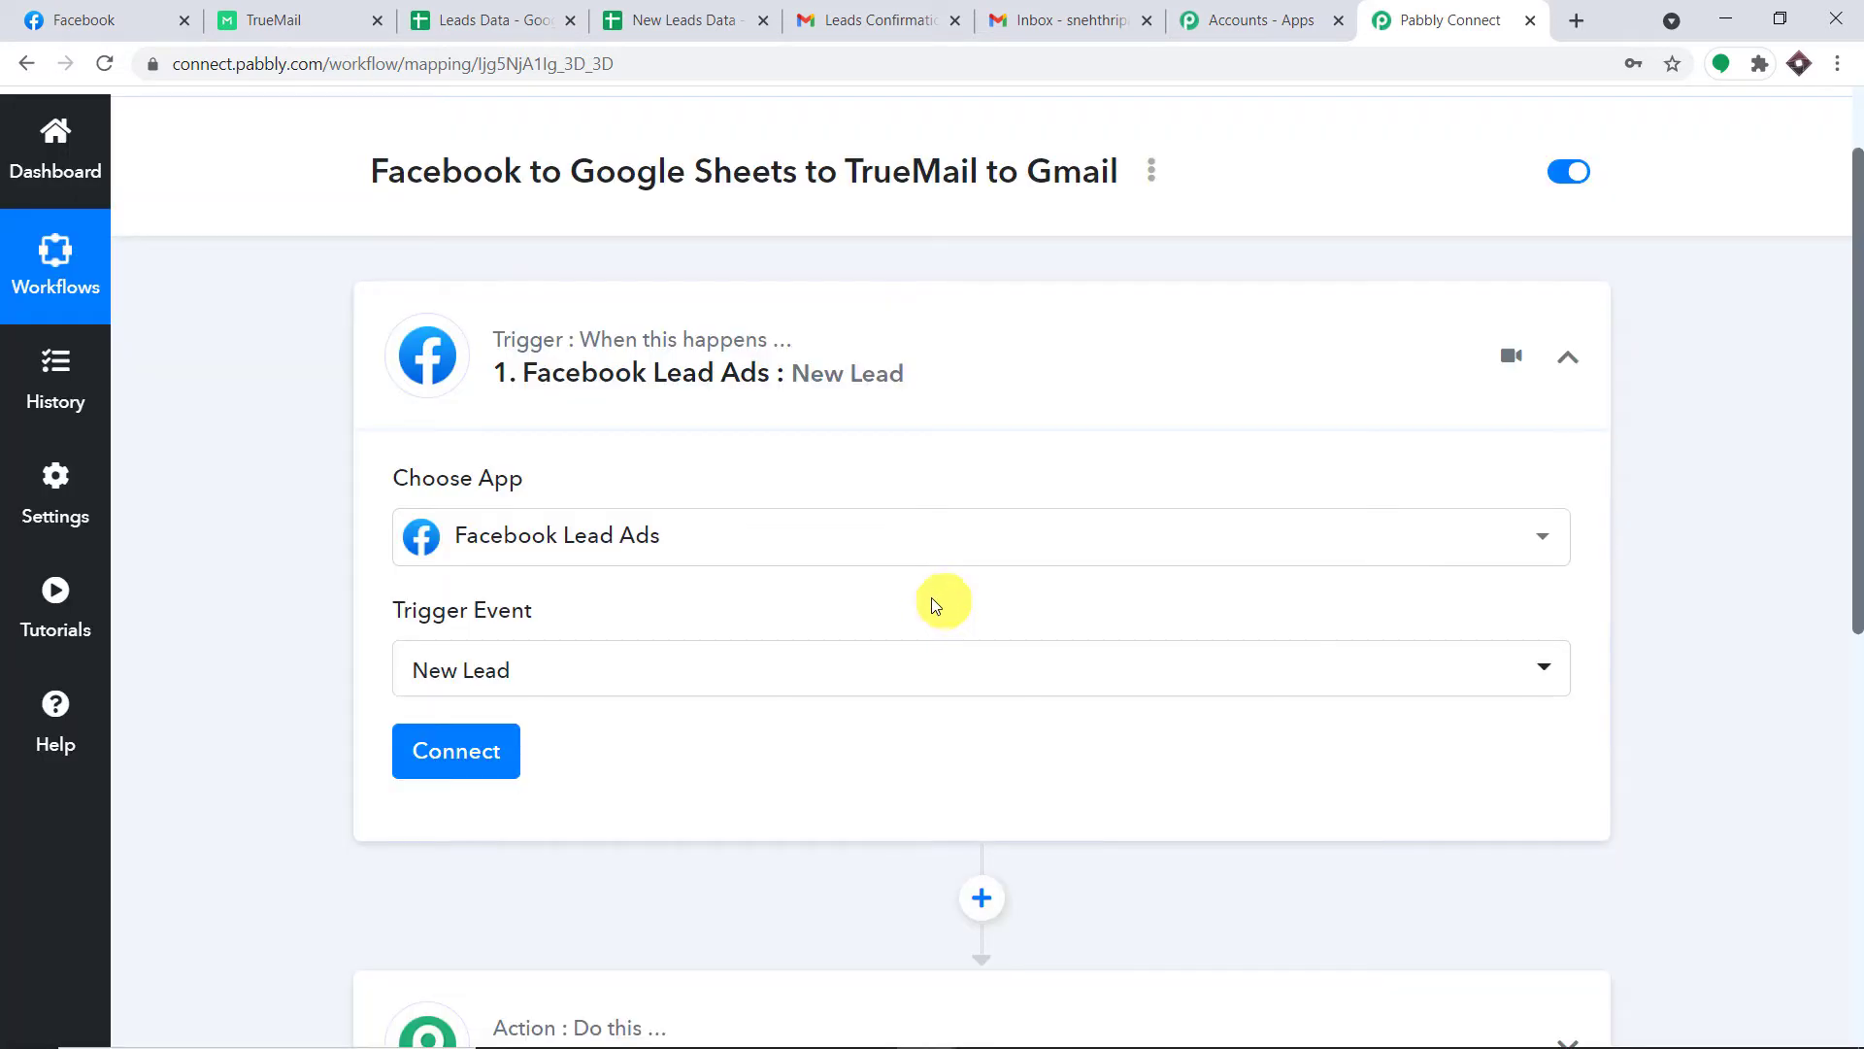
pyautogui.click(768, 666)
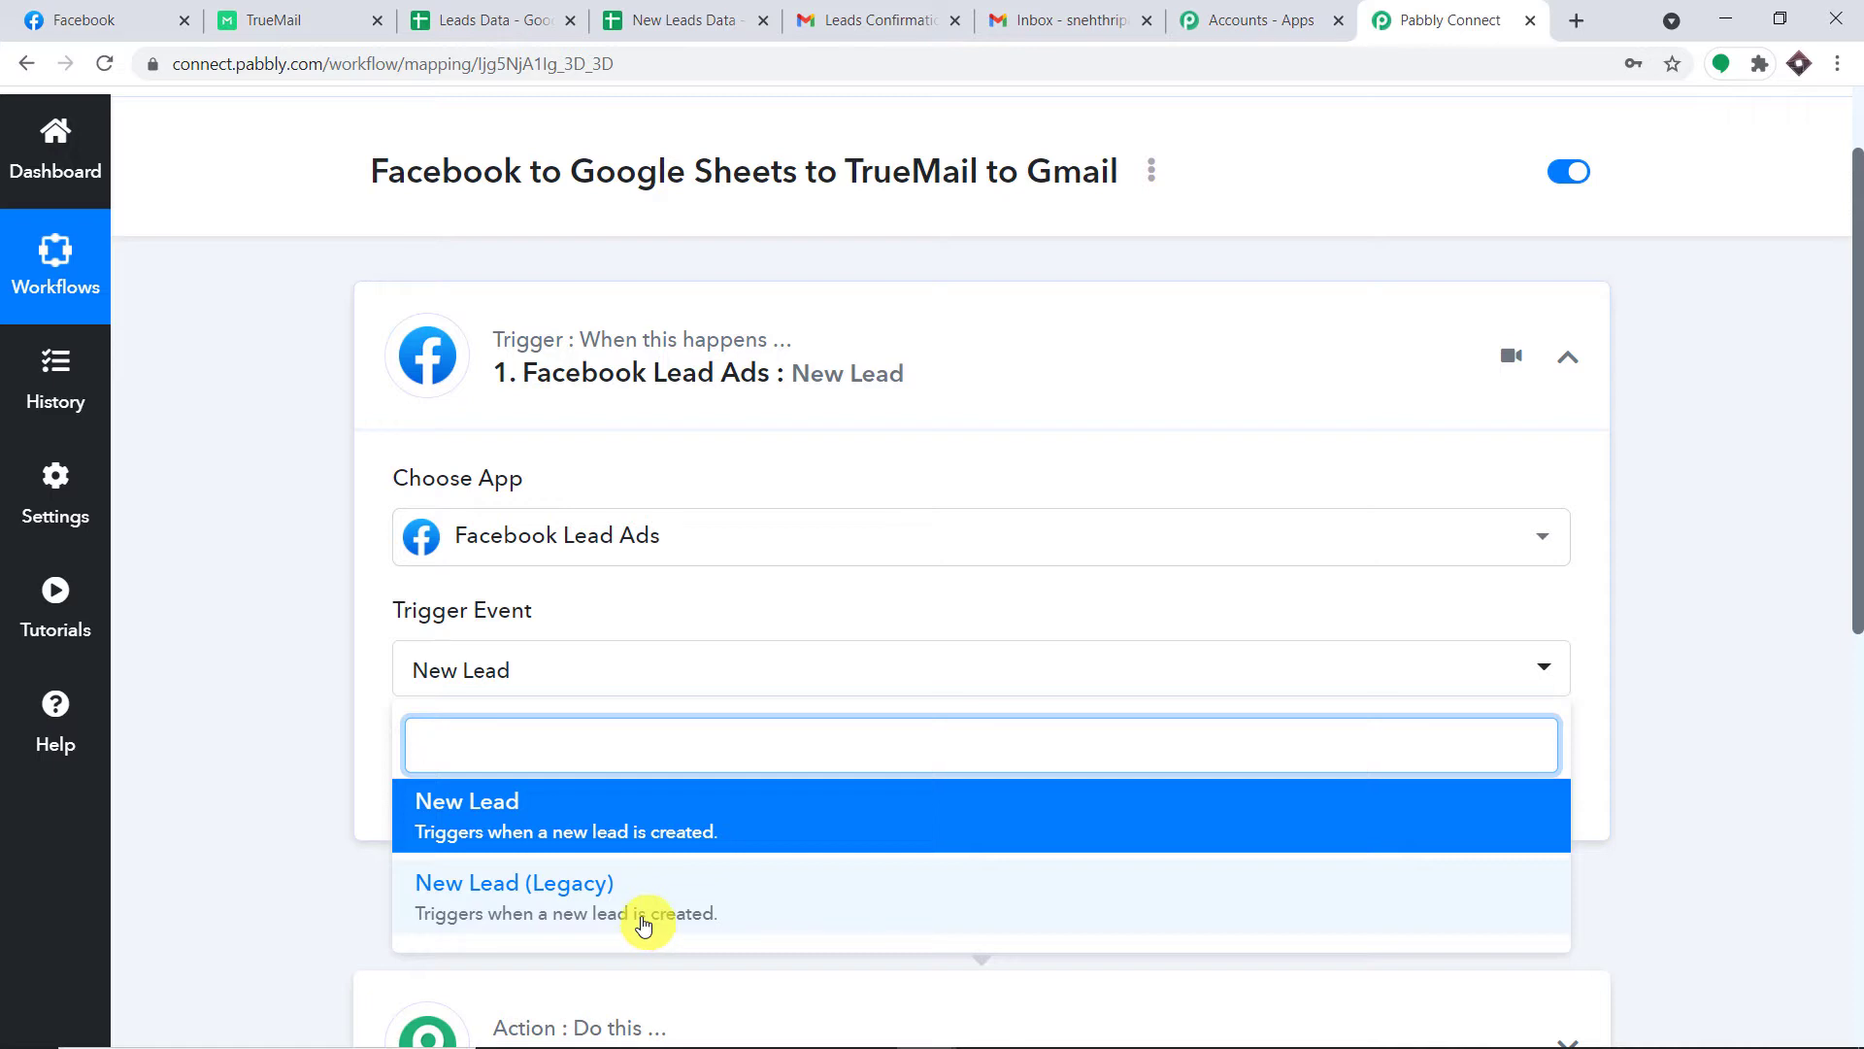
pyautogui.click(242, 632)
pyautogui.click(78, 718)
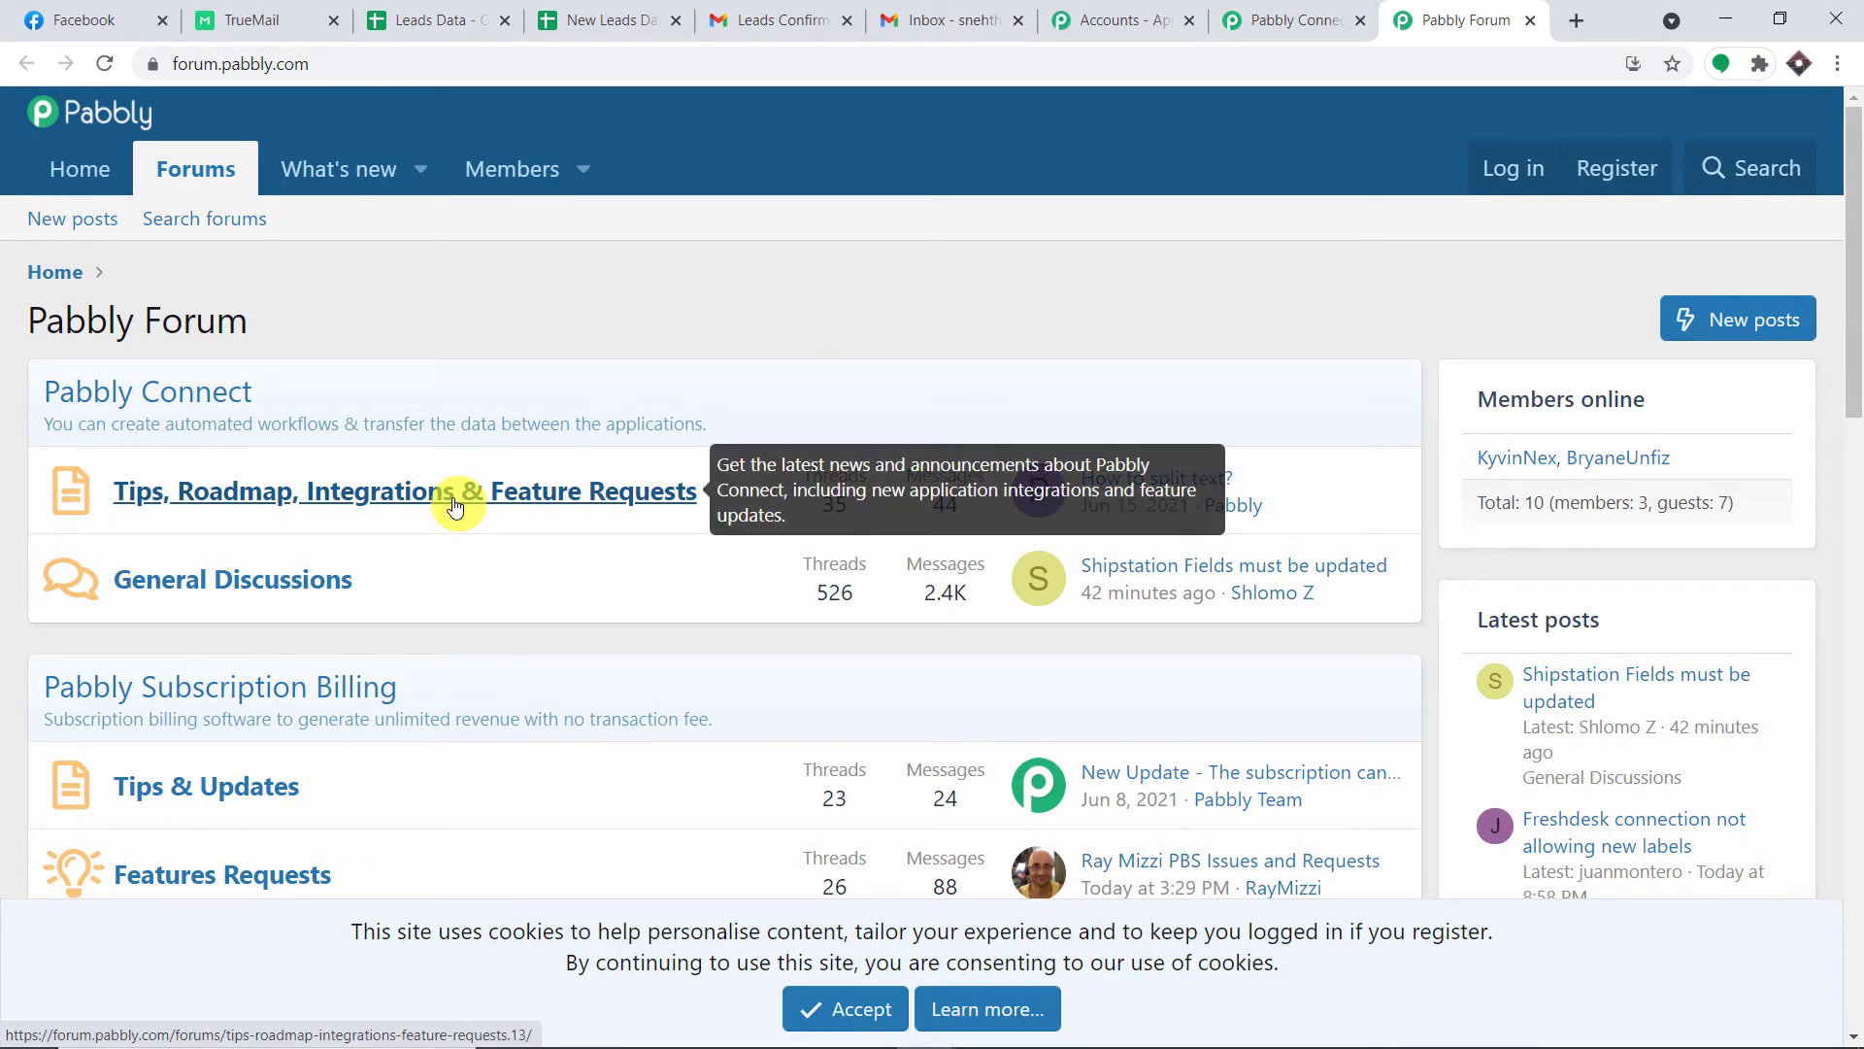
# Close the Pabbly Forum tab to get back to the workflow.
pyautogui.click(1530, 21)
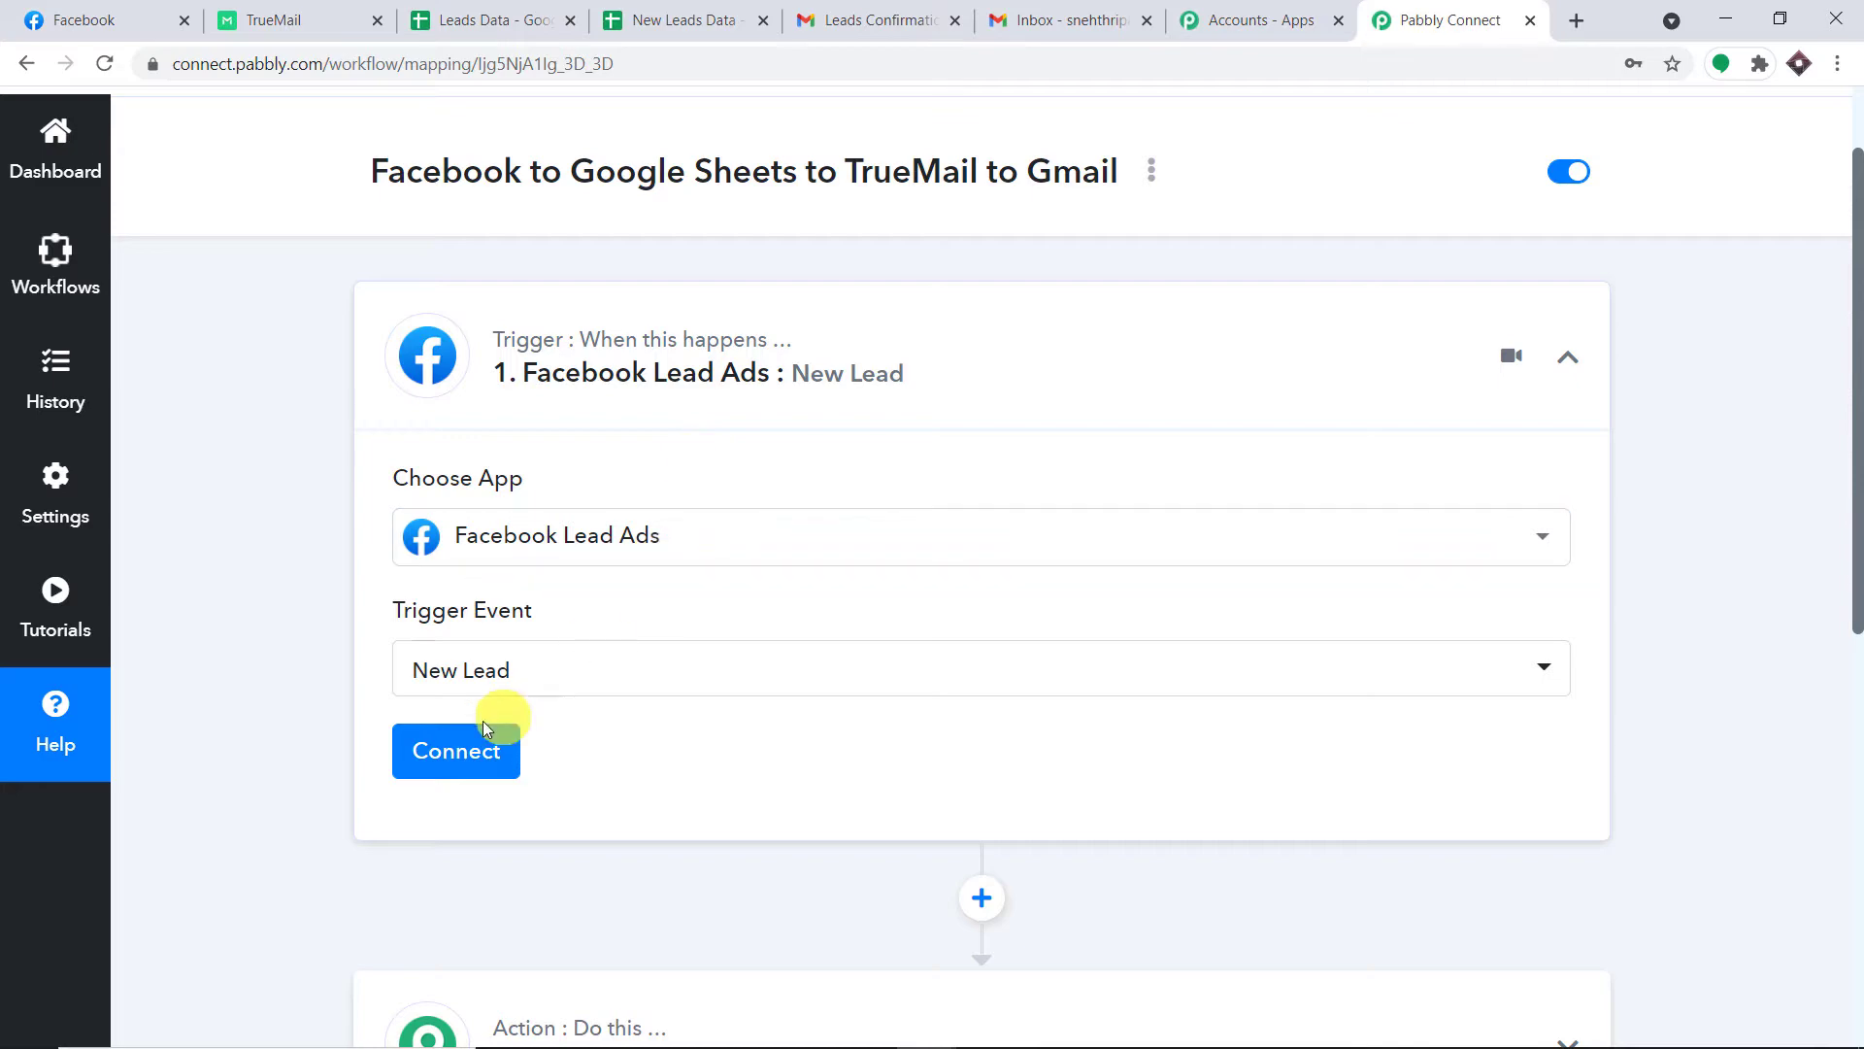
# Authorize a new Facebook Lead Ads connection for the trigger.
pyautogui.click(456, 752)
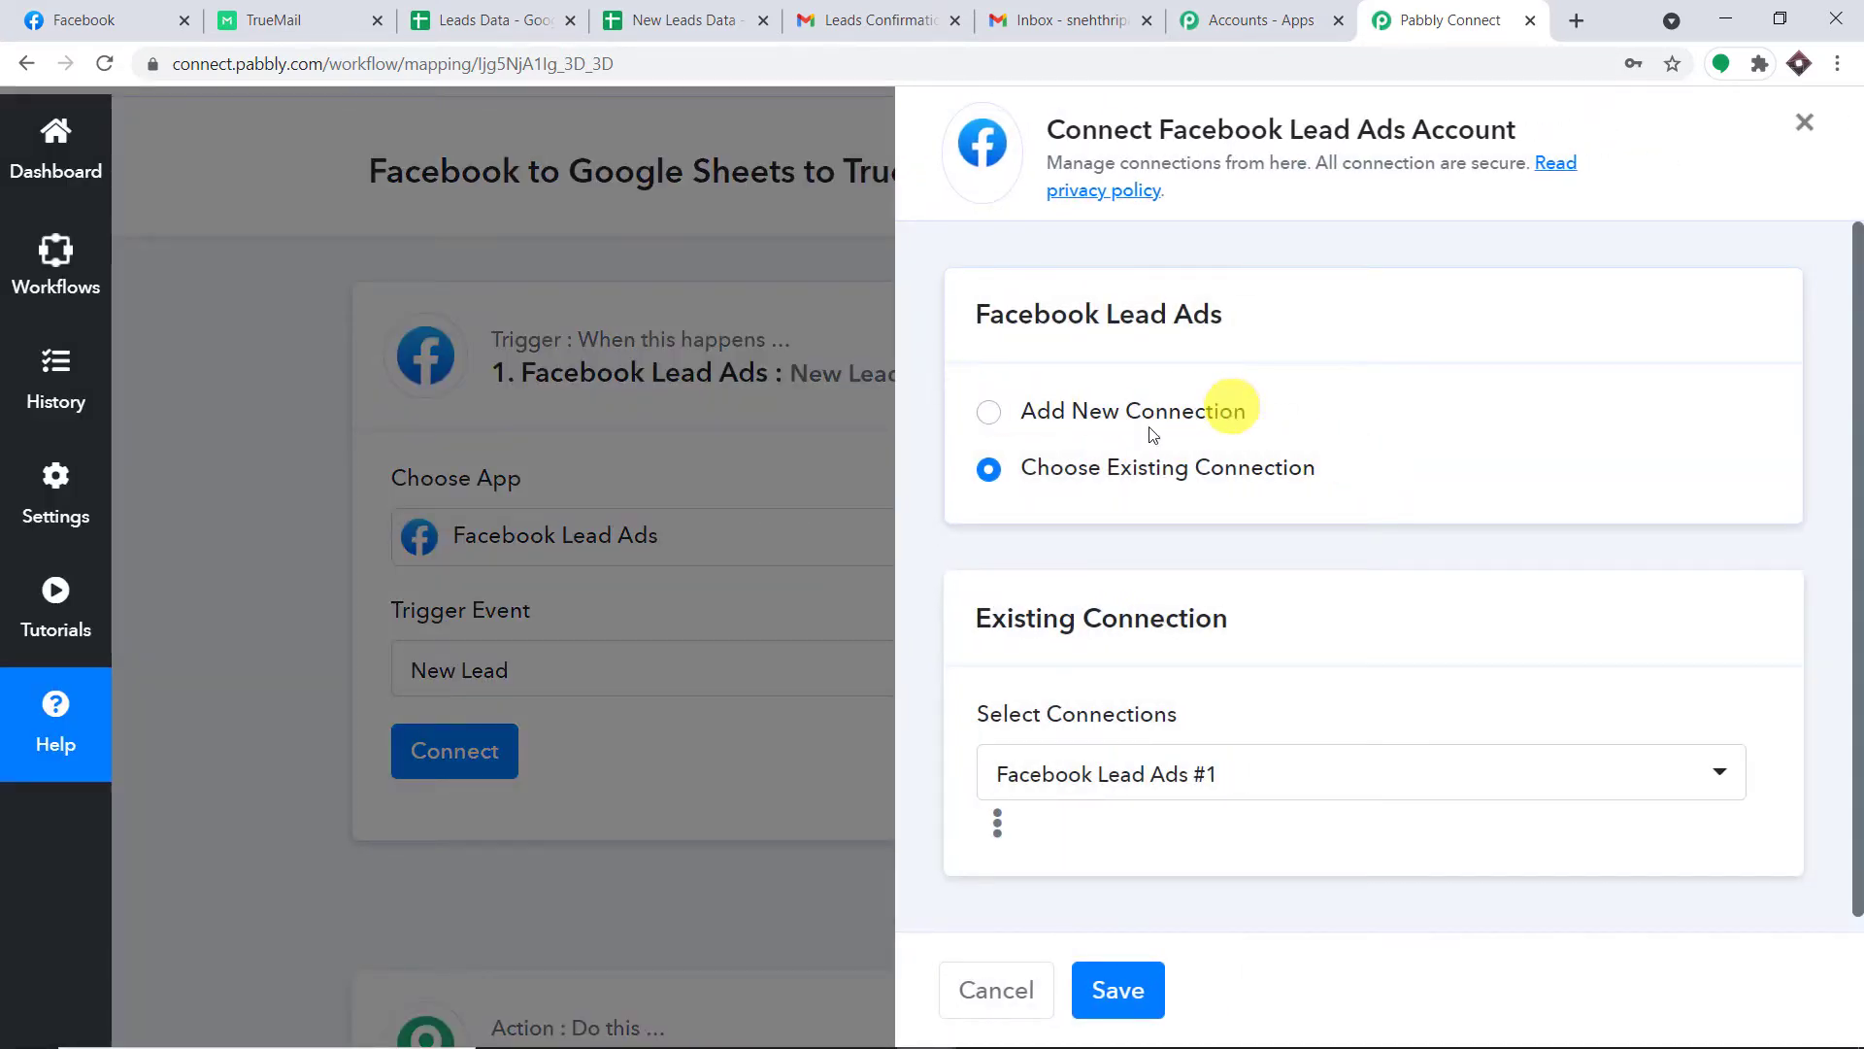
pyautogui.click(988, 412)
pyautogui.click(1068, 733)
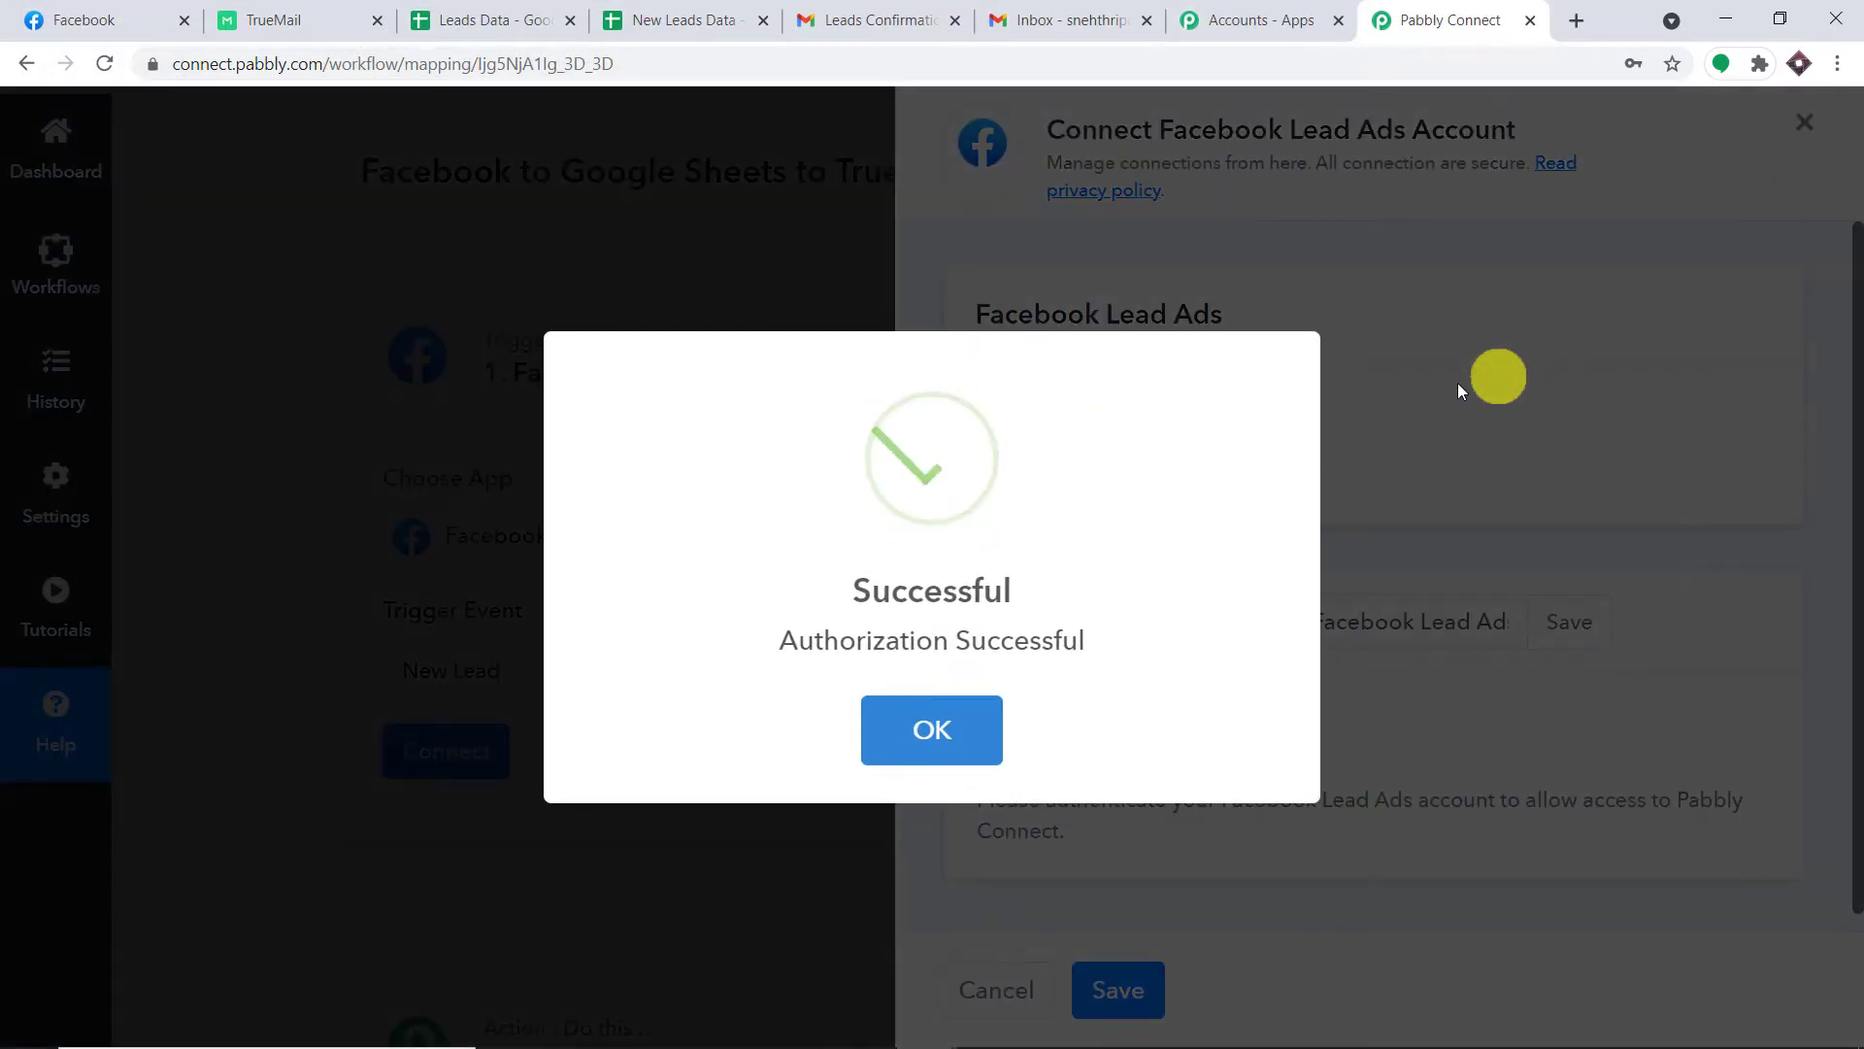
pyautogui.scroll(-4, 1330, 456)
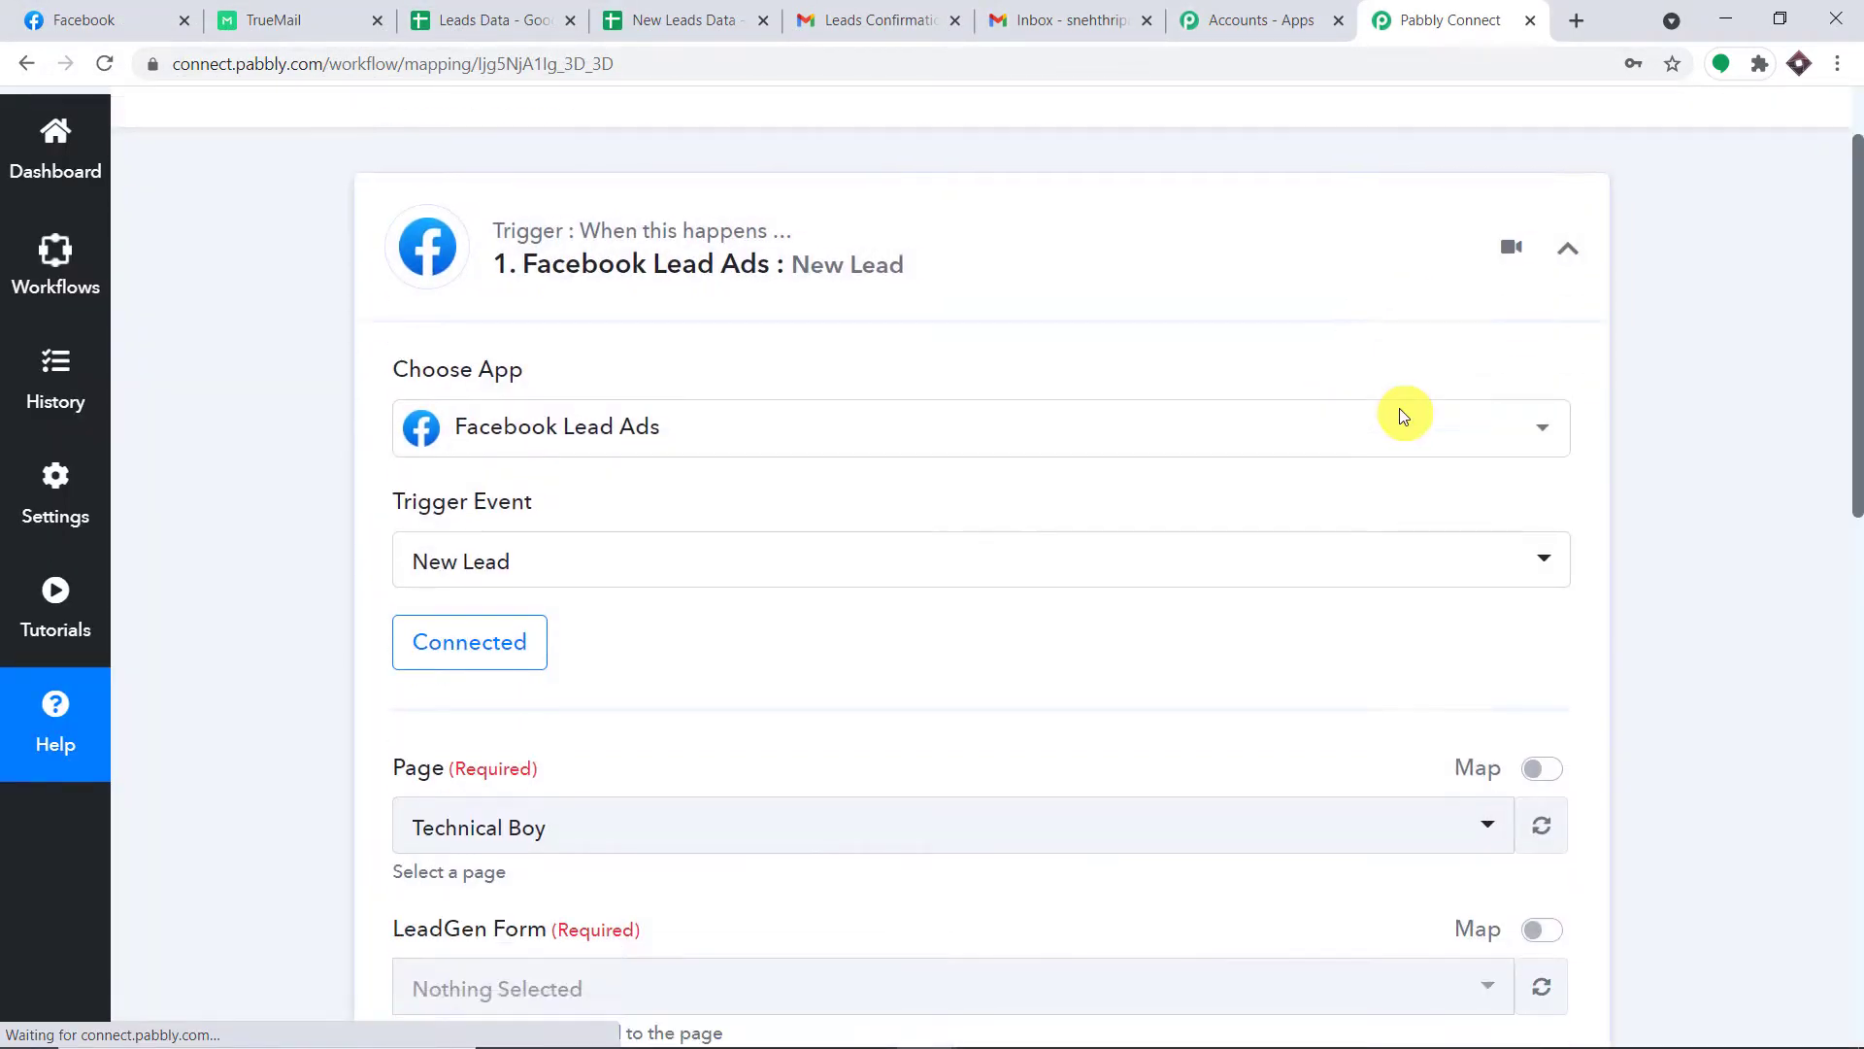
pyautogui.scroll(-1, 1542, 390)
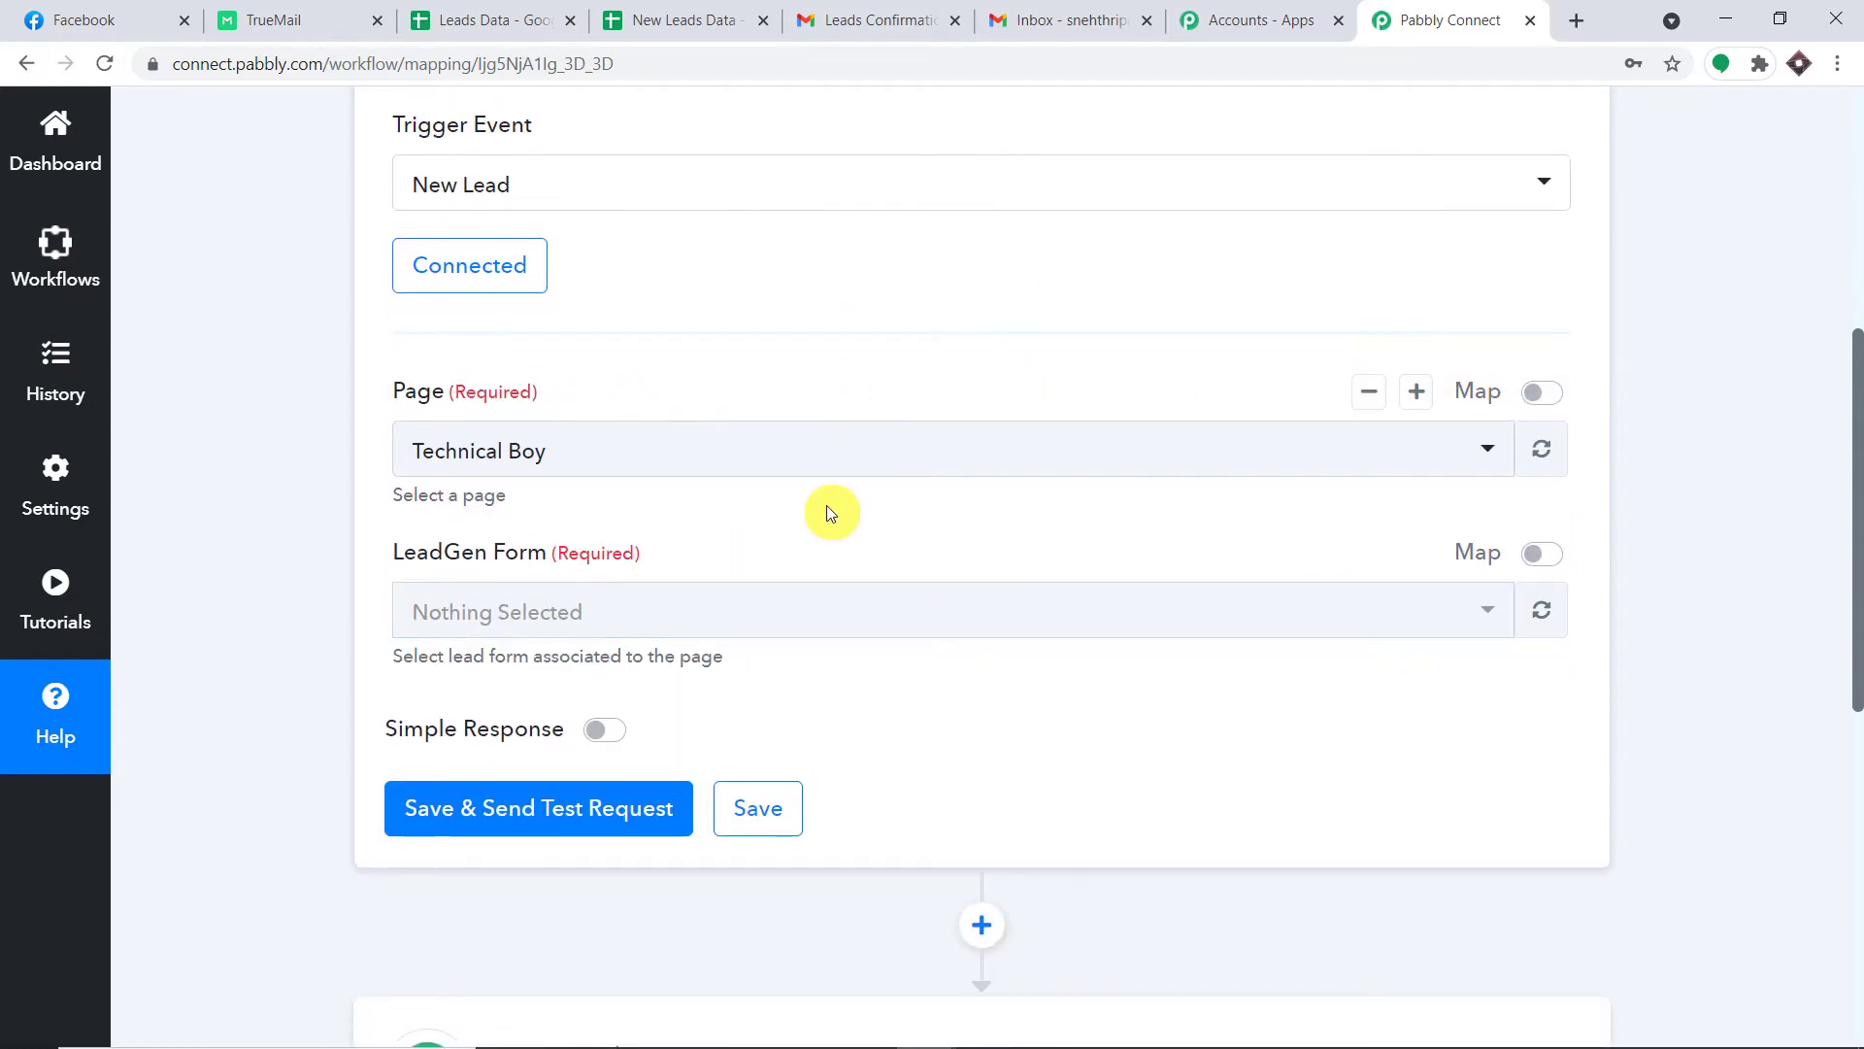
# Browse the trigger's Facebook page list, then open the managed Pages list on Facebook.
pyautogui.click(832, 454)
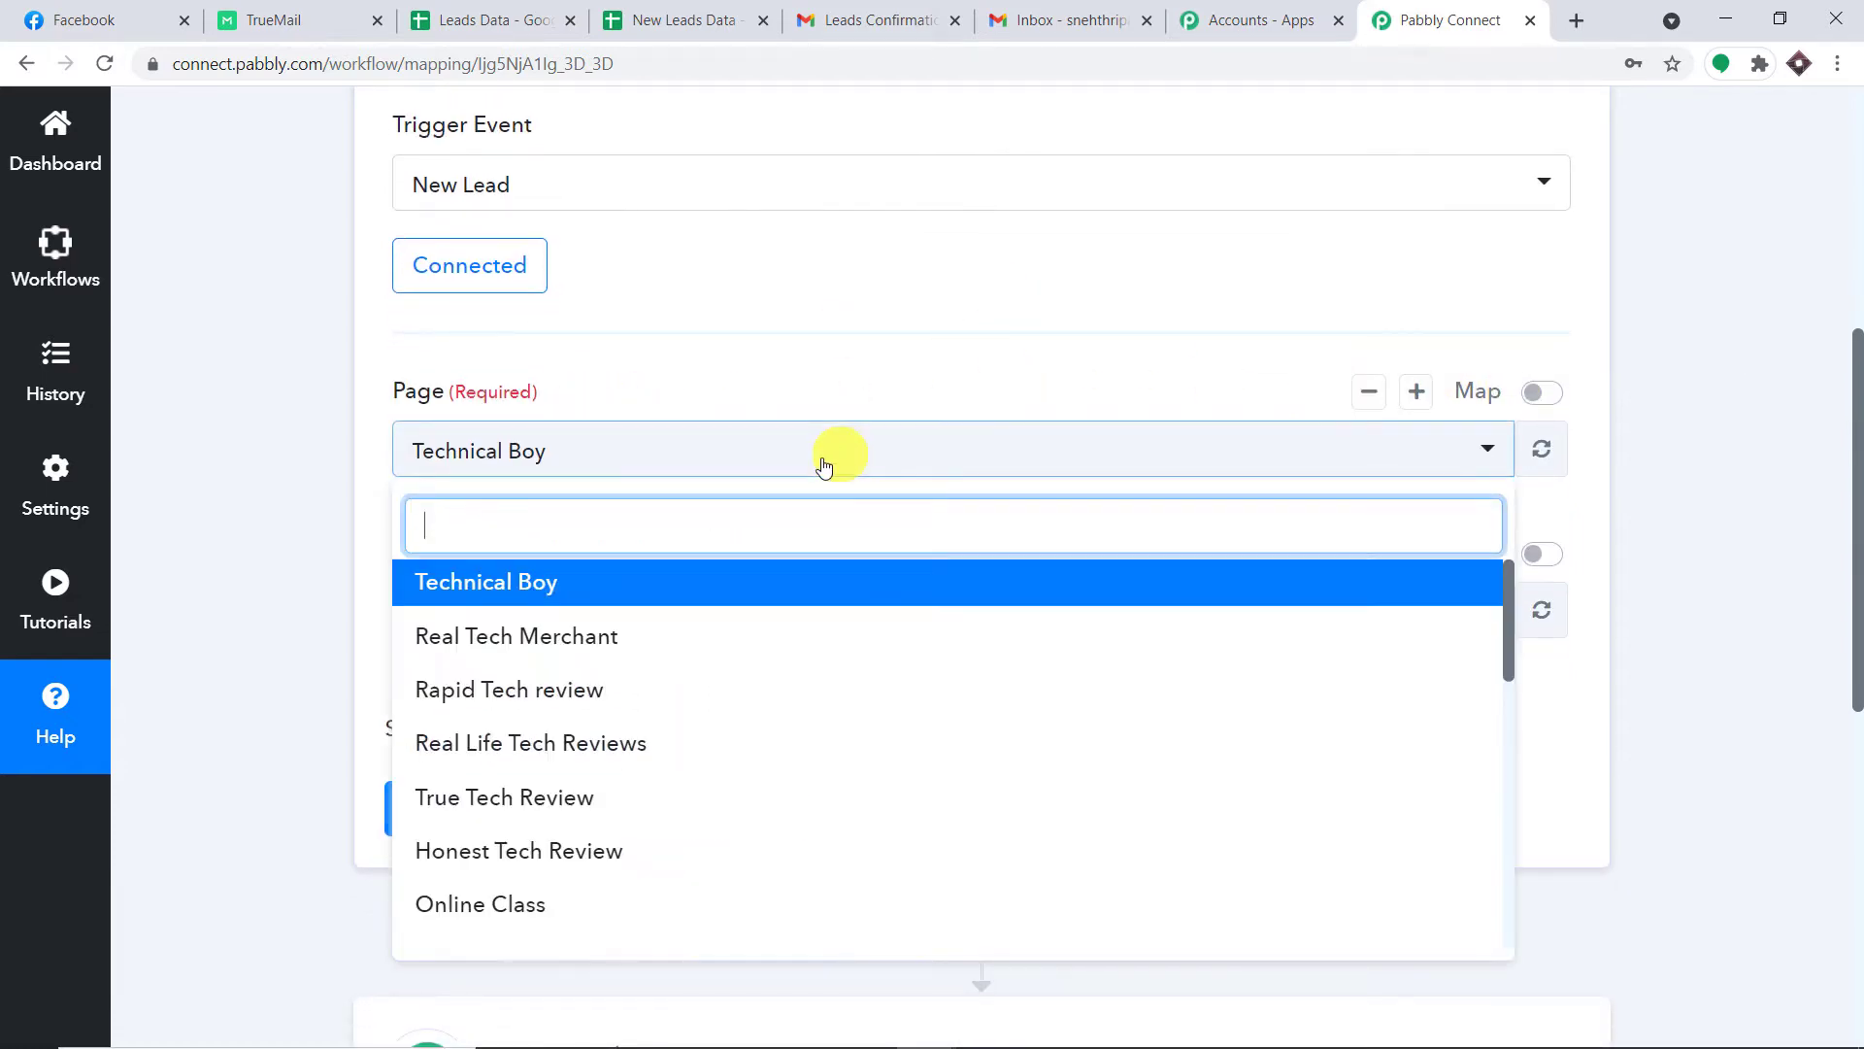
pyautogui.scroll(-2, 810, 610)
pyautogui.scroll(-8, 812, 610)
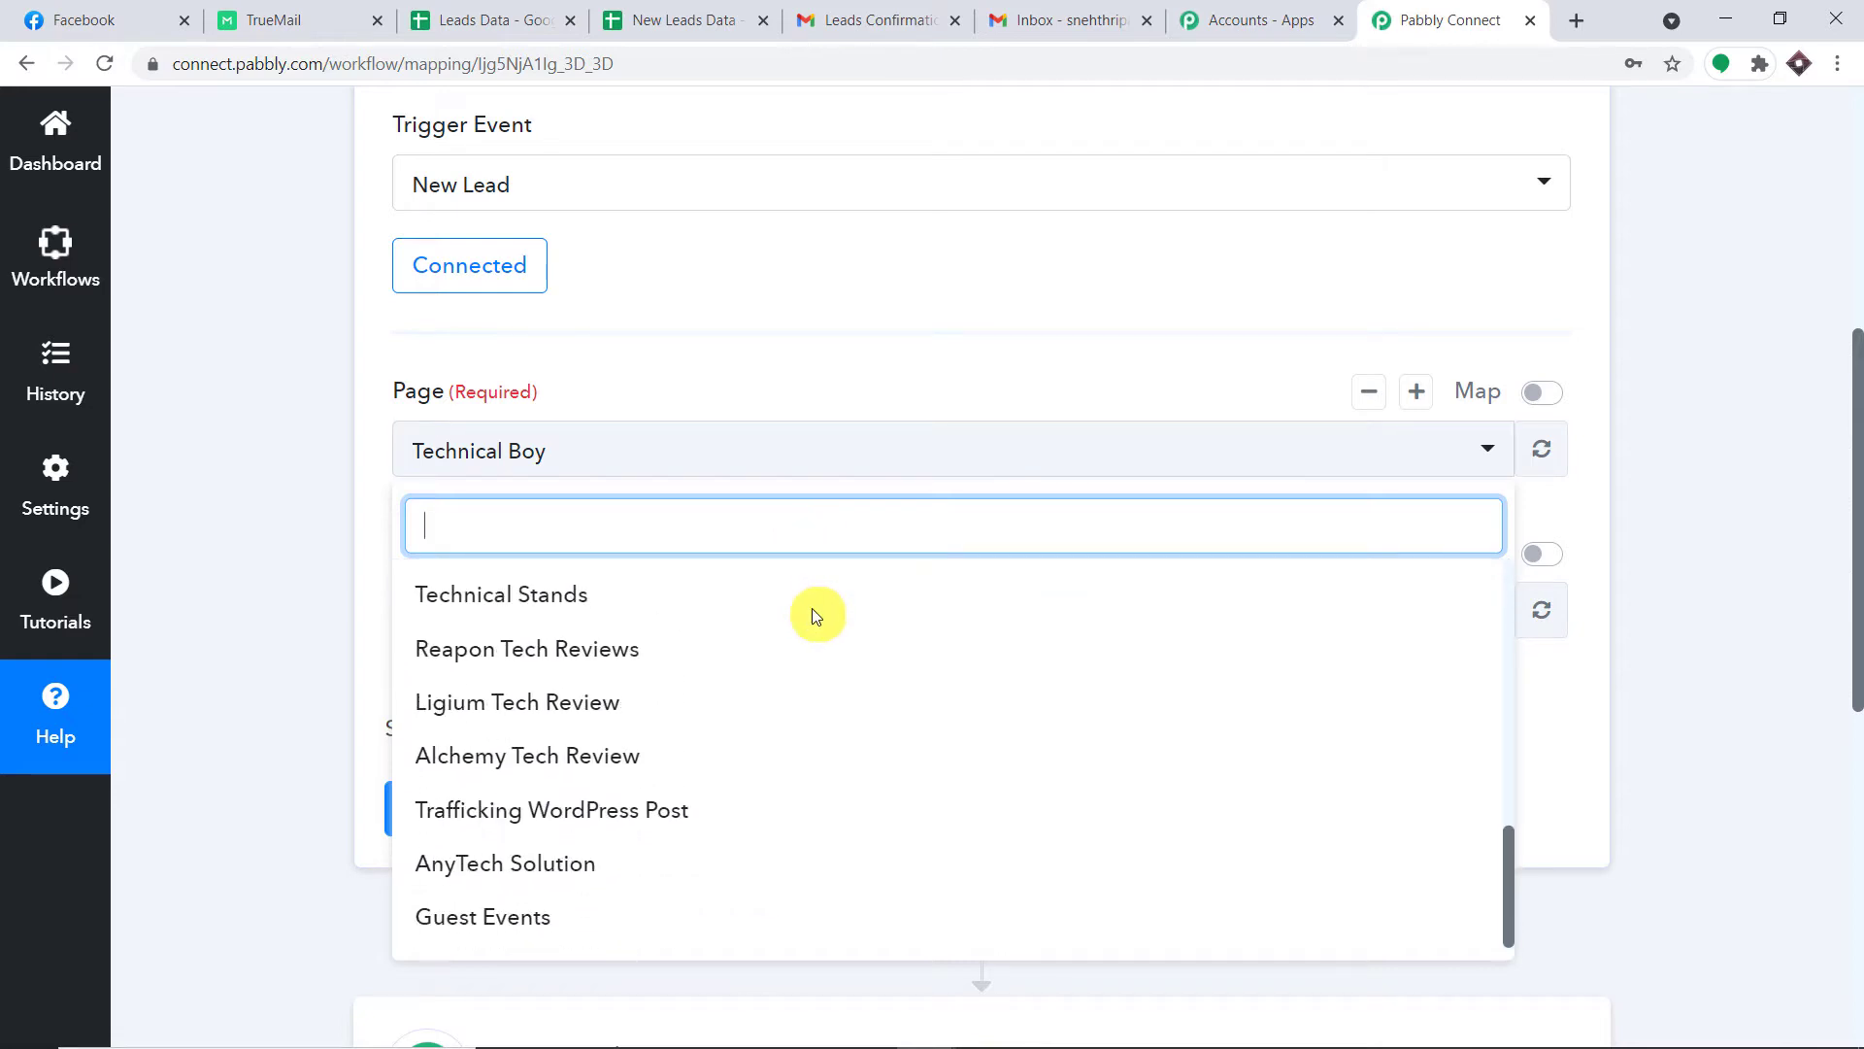
pyautogui.click(864, 312)
pyautogui.click(85, 21)
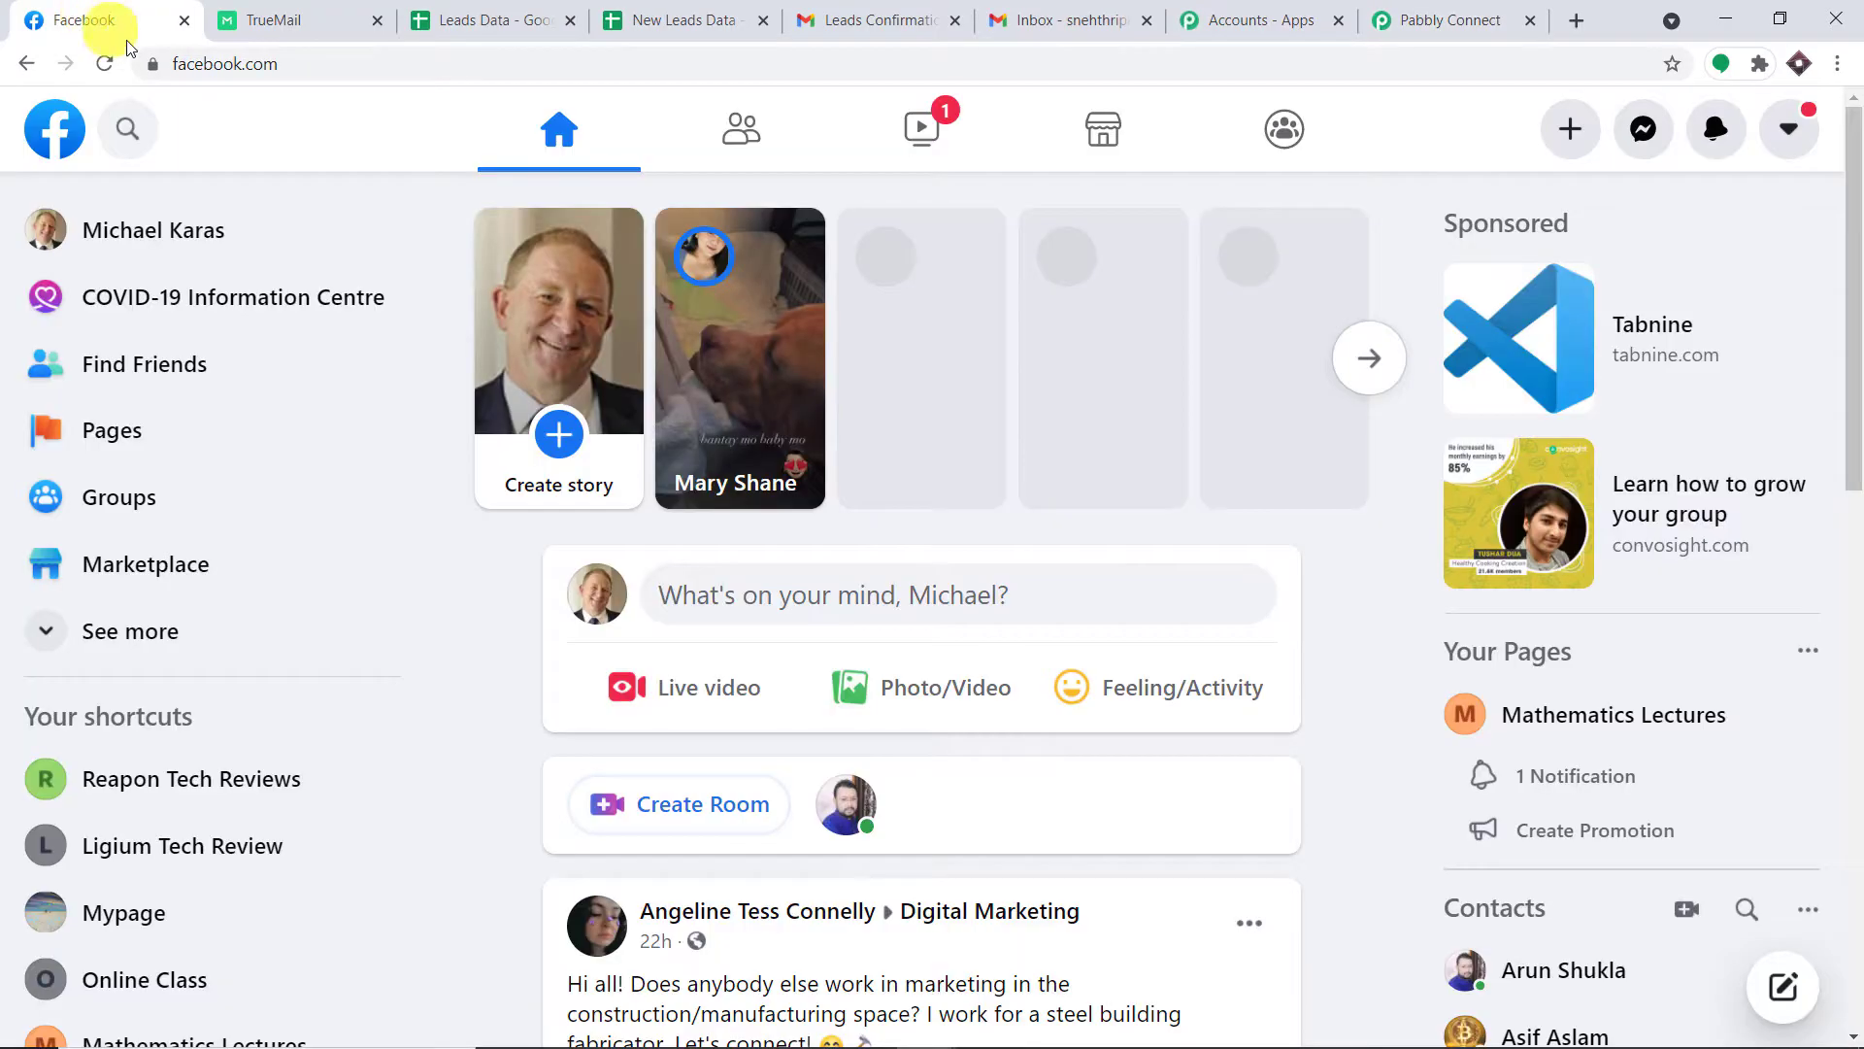
pyautogui.click(80, 425)
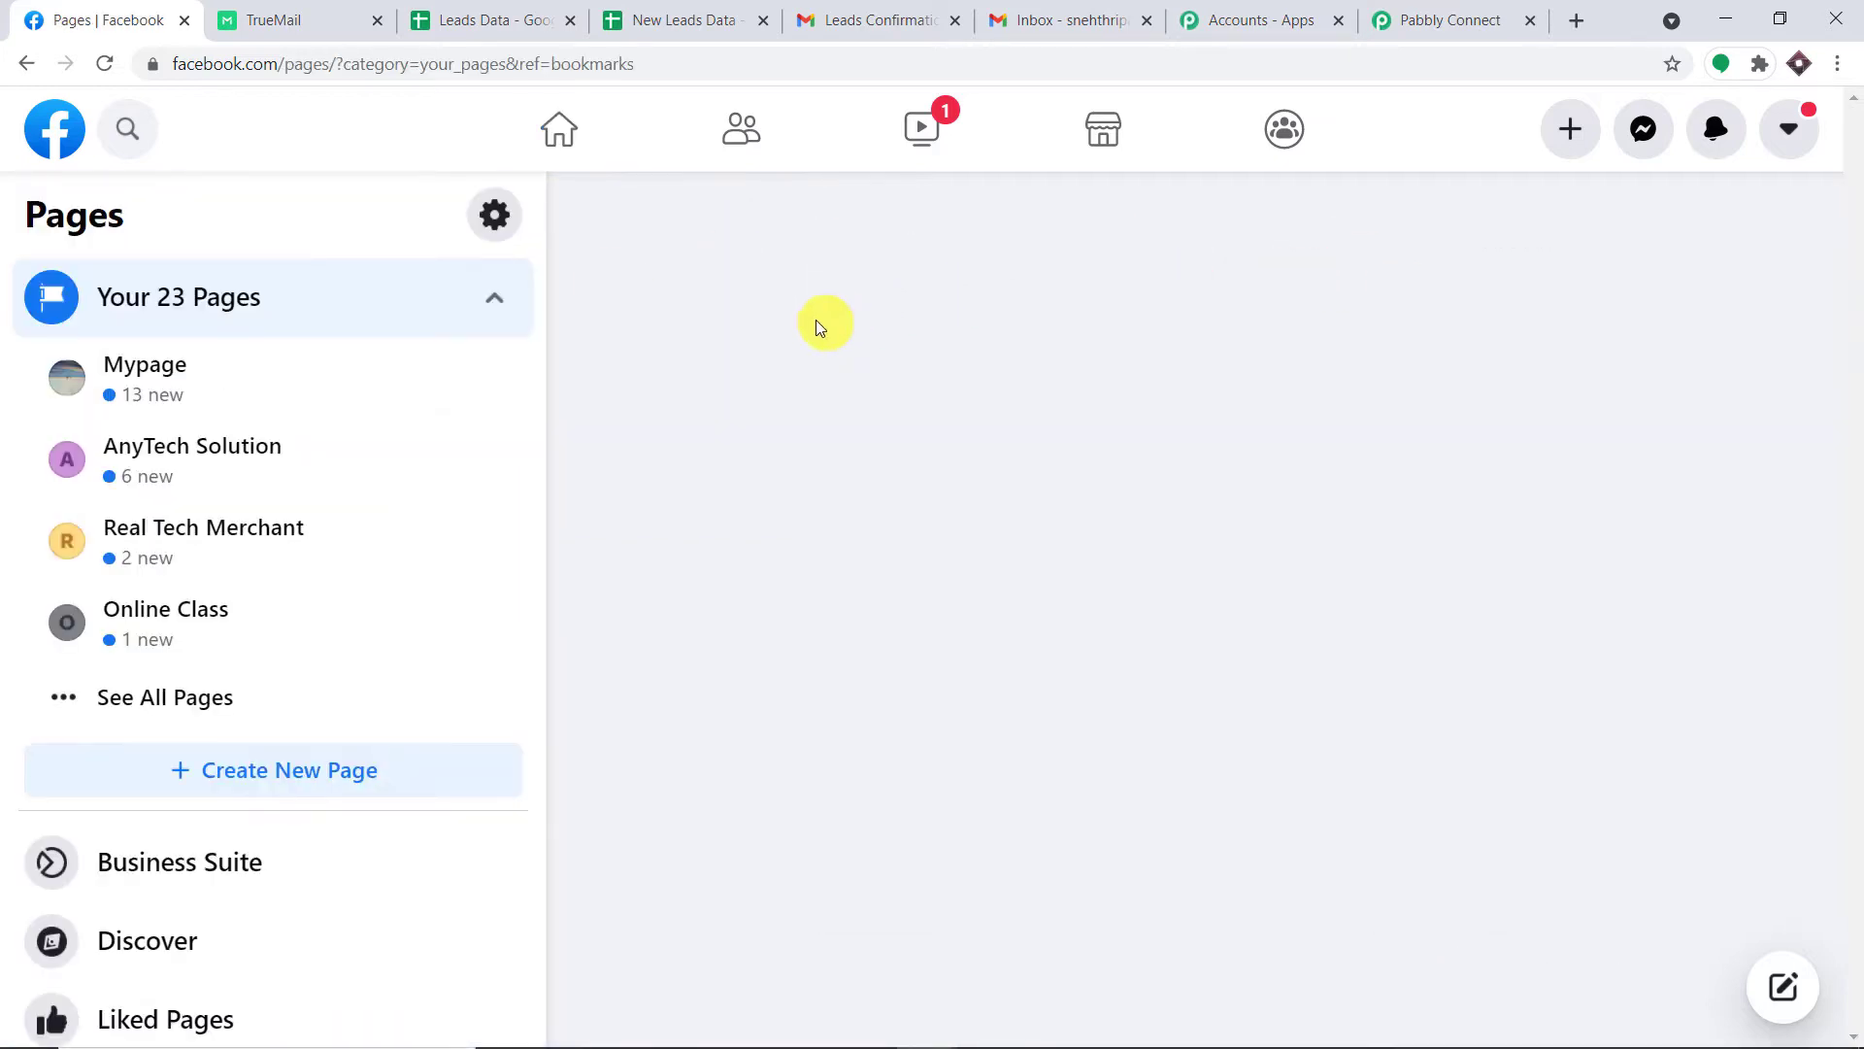
# Browse the managed Facebook pages and recheck the Pabbly trigger's page list, leaving Technical Boy selected.
pyautogui.scroll(-1, 291, 533)
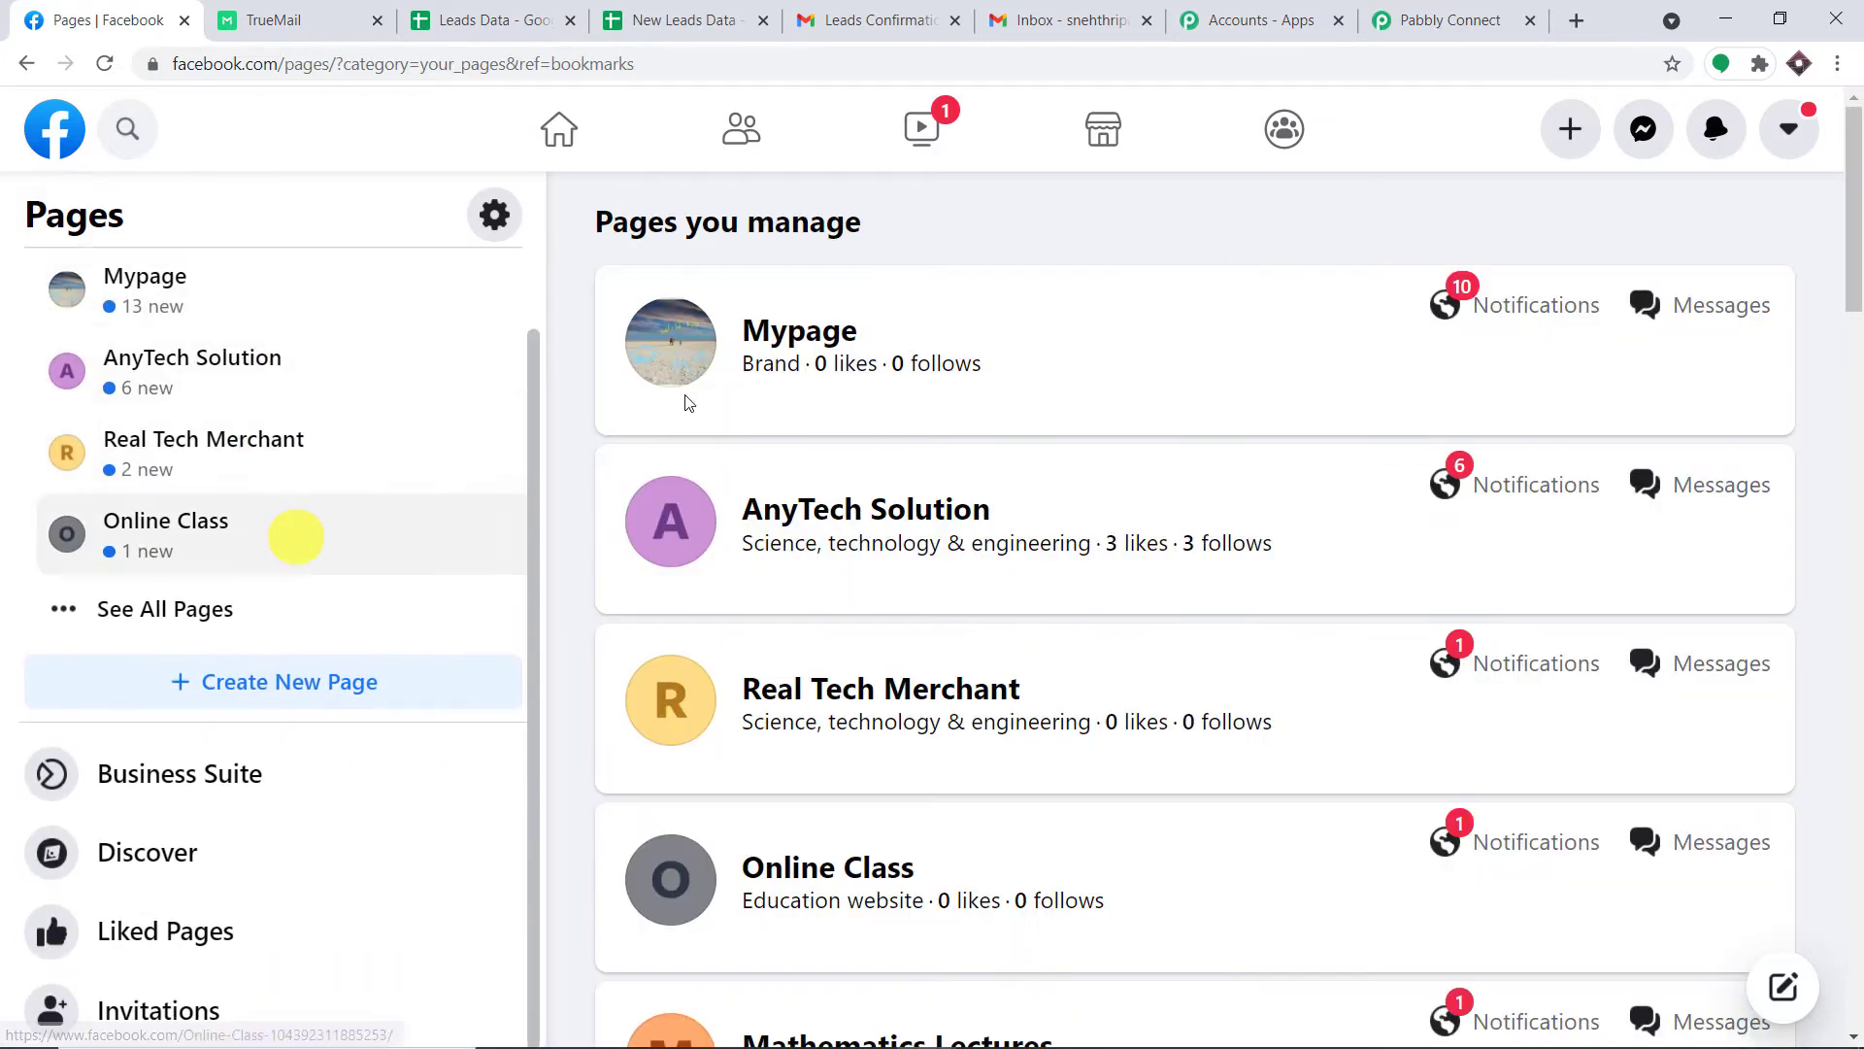
pyautogui.scroll(-3, 945, 492)
pyautogui.scroll(-18, 945, 492)
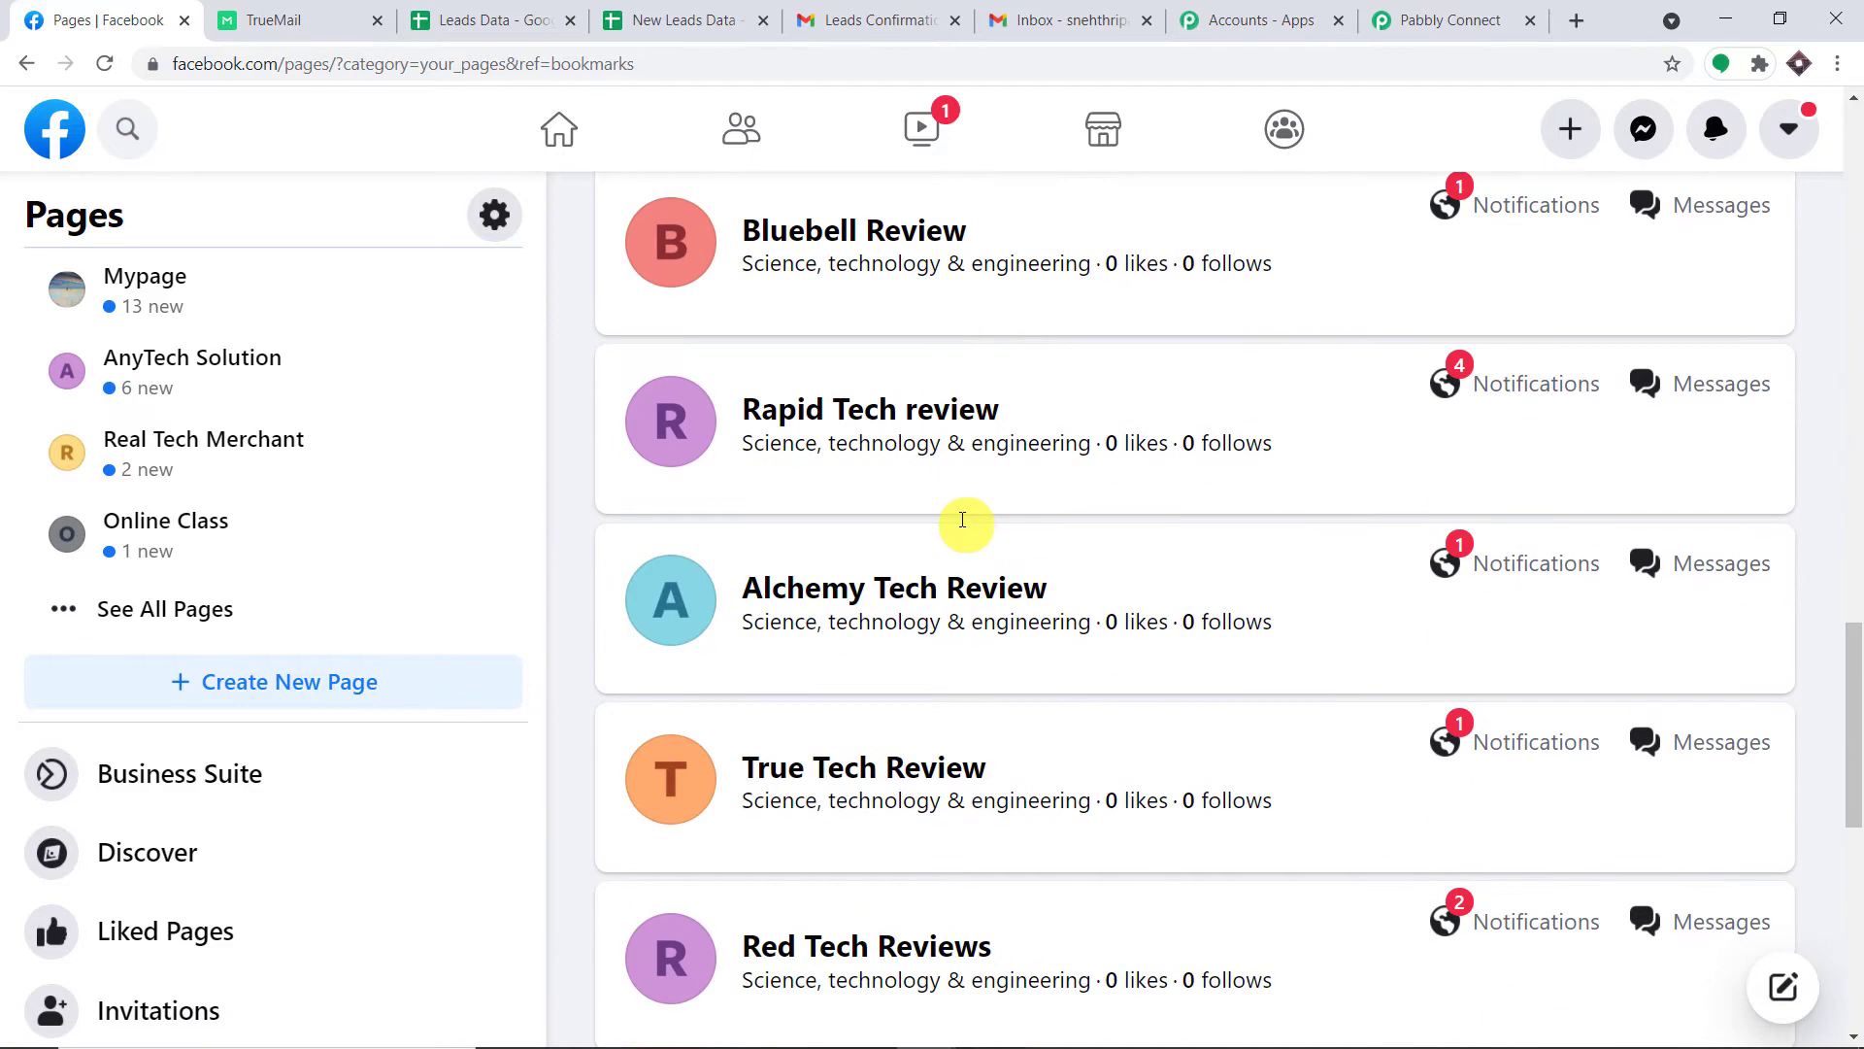
pyautogui.scroll(6, 961, 522)
pyautogui.scroll(12, 961, 522)
pyautogui.click(1450, 19)
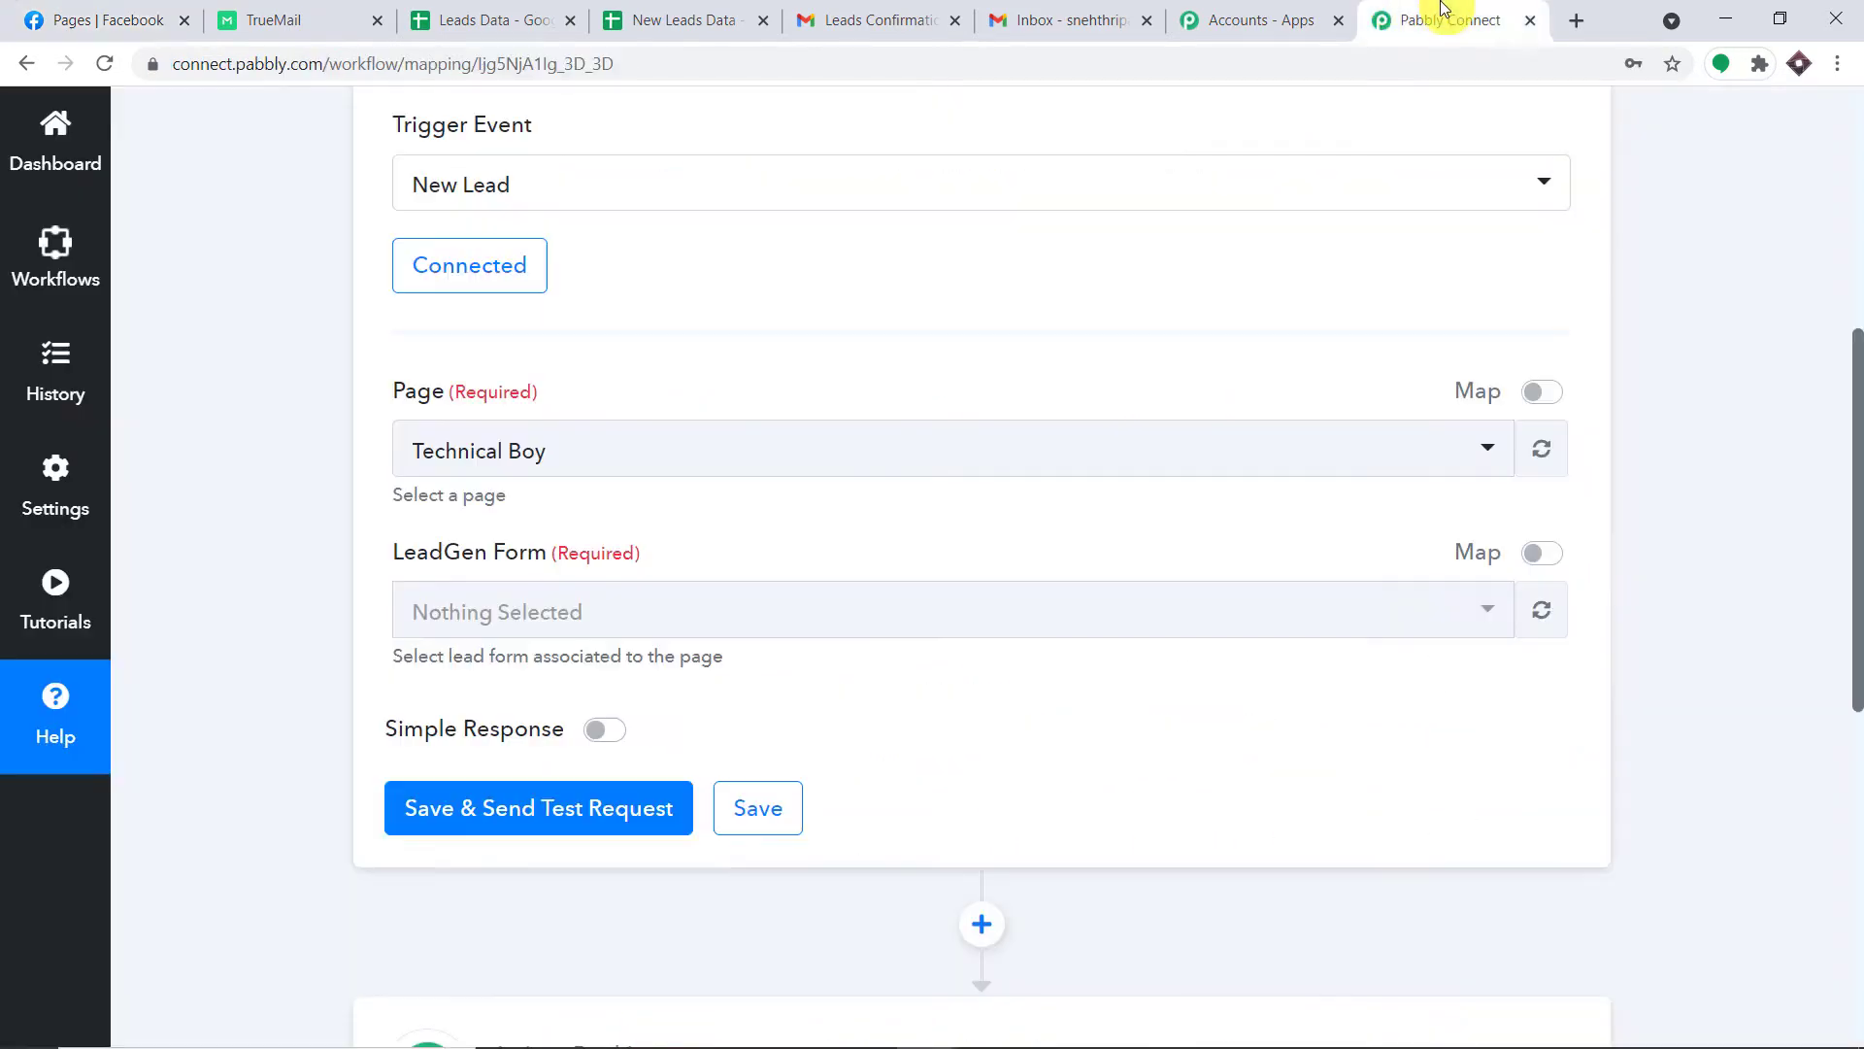
pyautogui.click(554, 458)
pyautogui.scroll(-10, 583, 715)
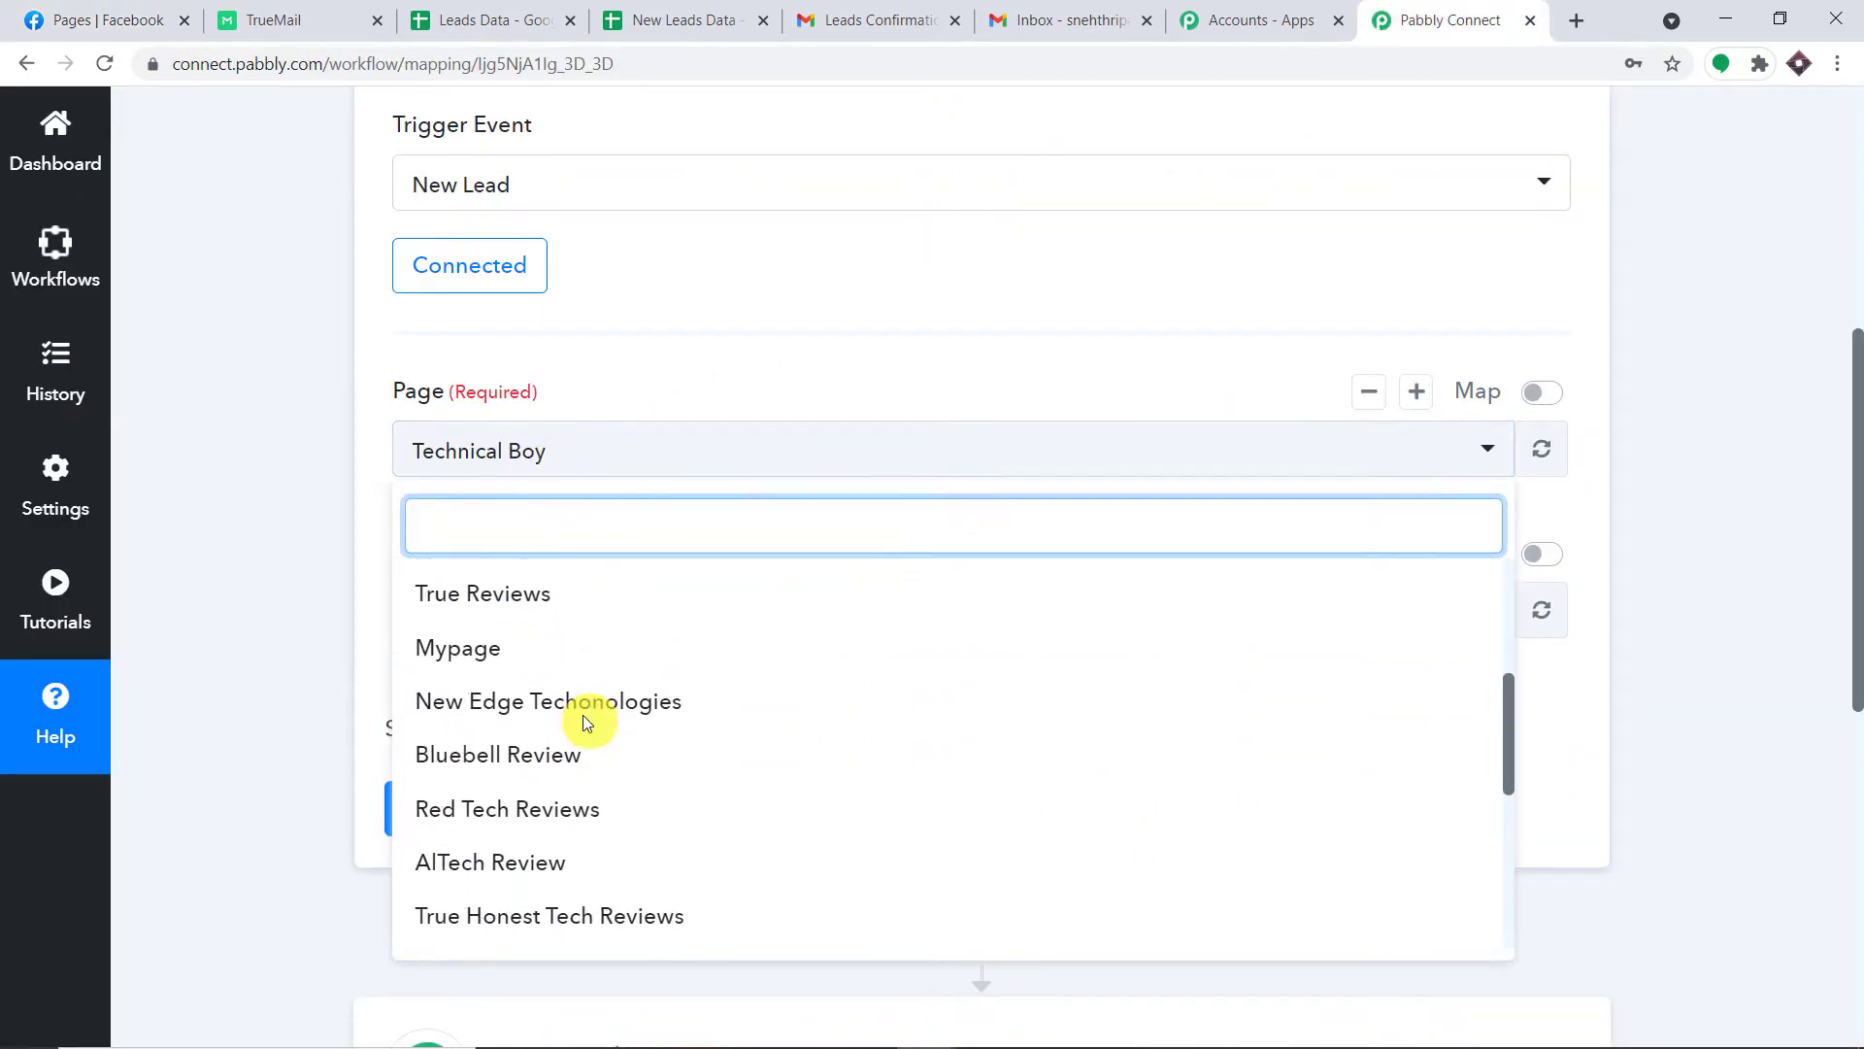
pyautogui.click(790, 392)
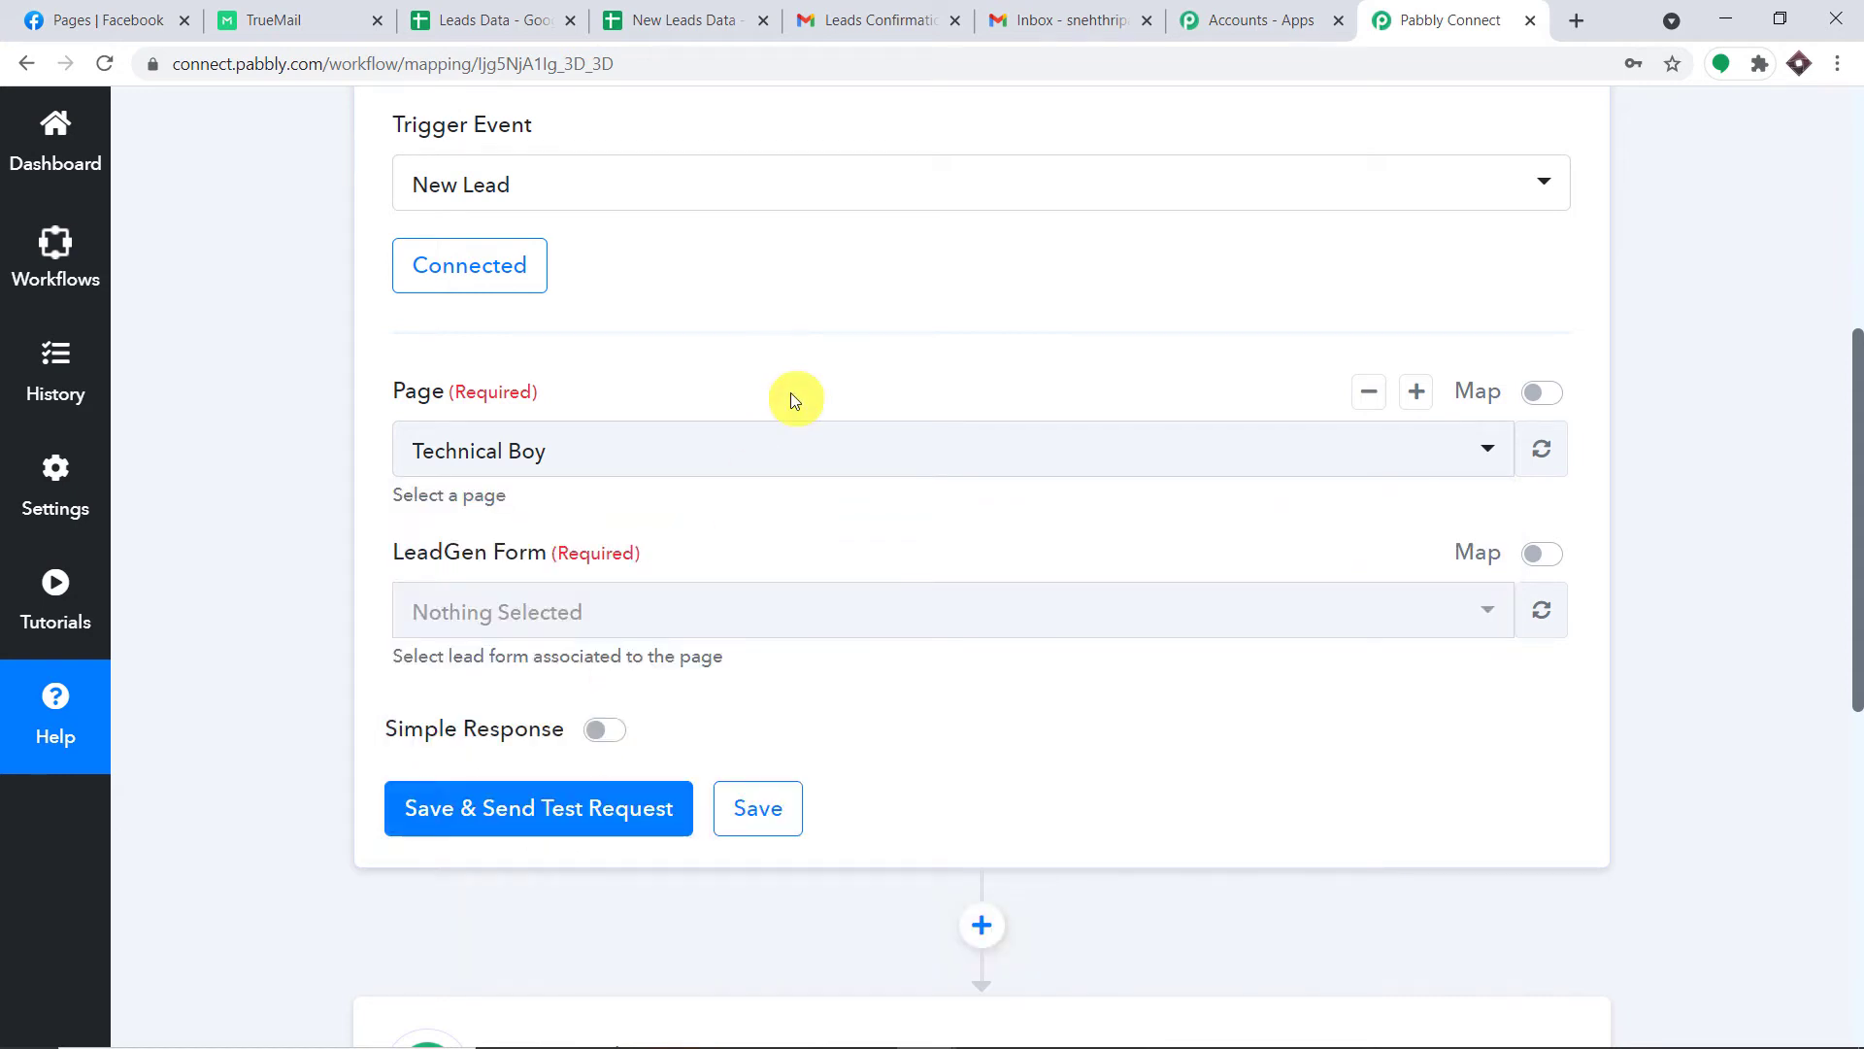
# Open the AnyTech Solution Facebook page, then bring the Pabbly Connect trigger back into view.
pyautogui.click(59, 19)
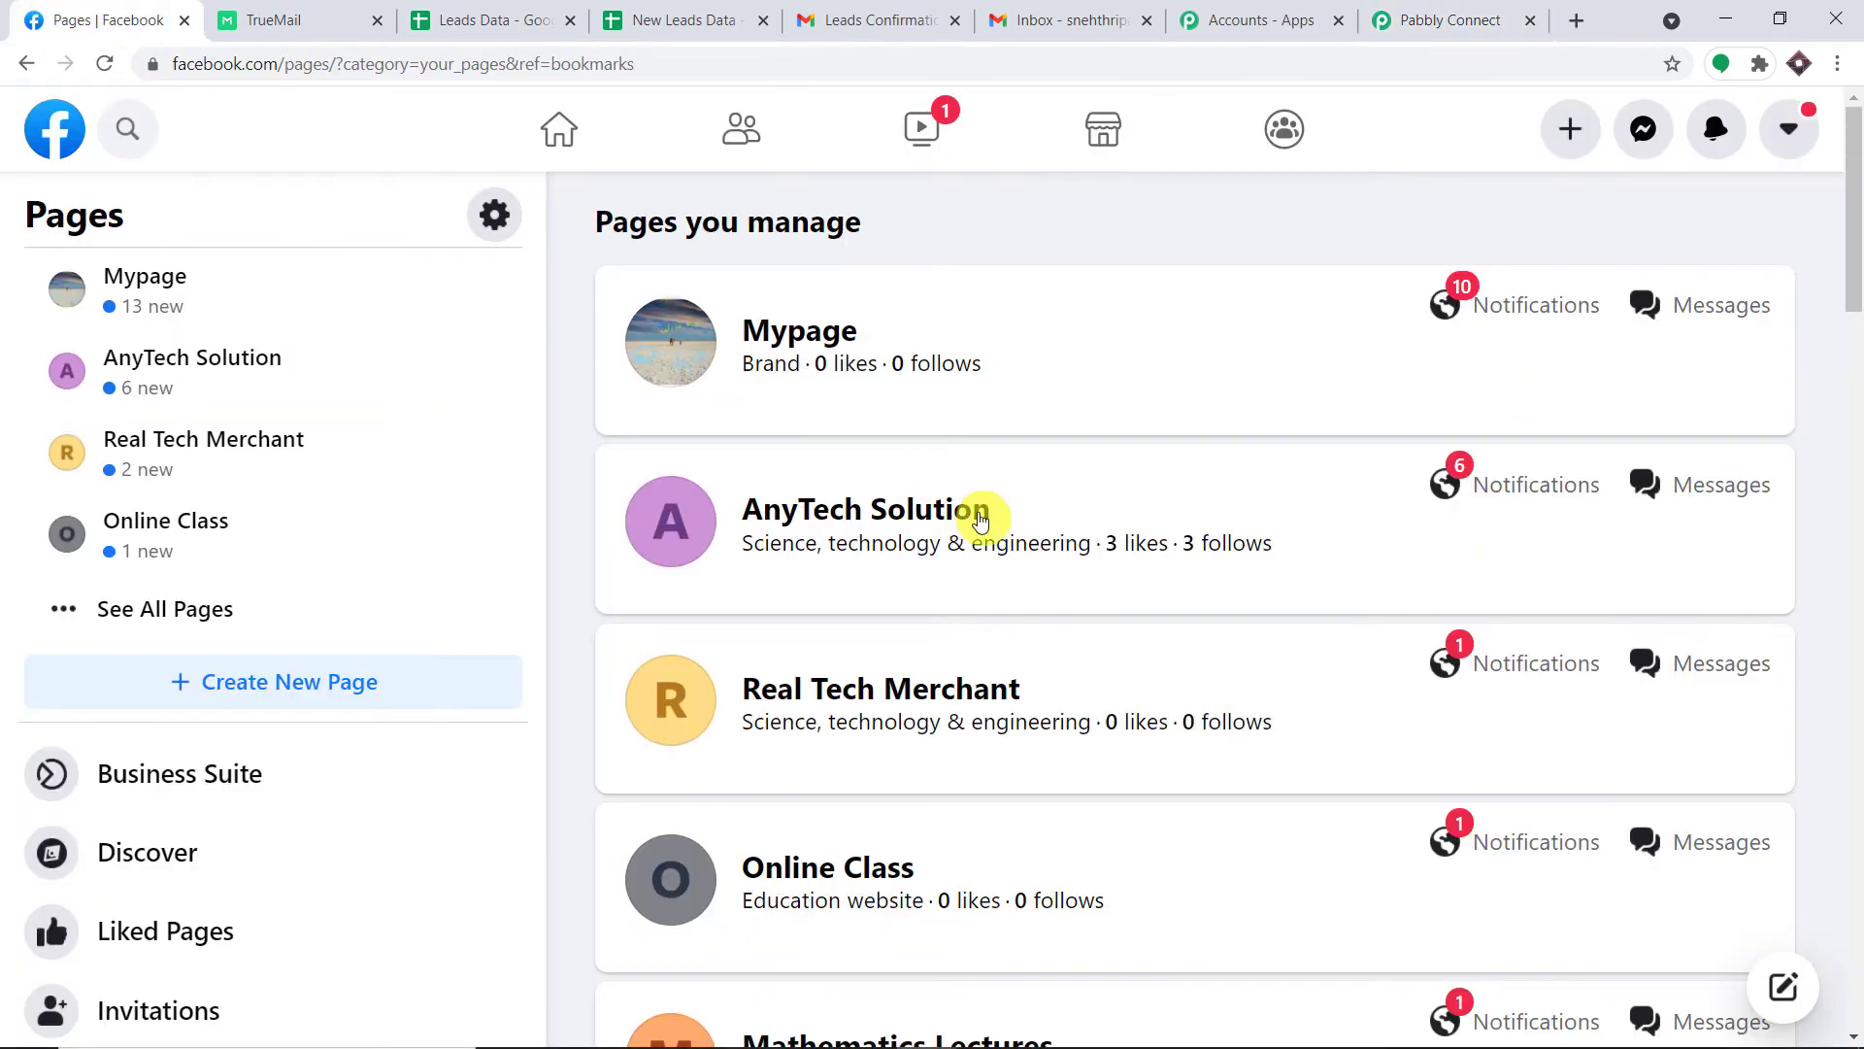
pyautogui.scroll(-1, 981, 520)
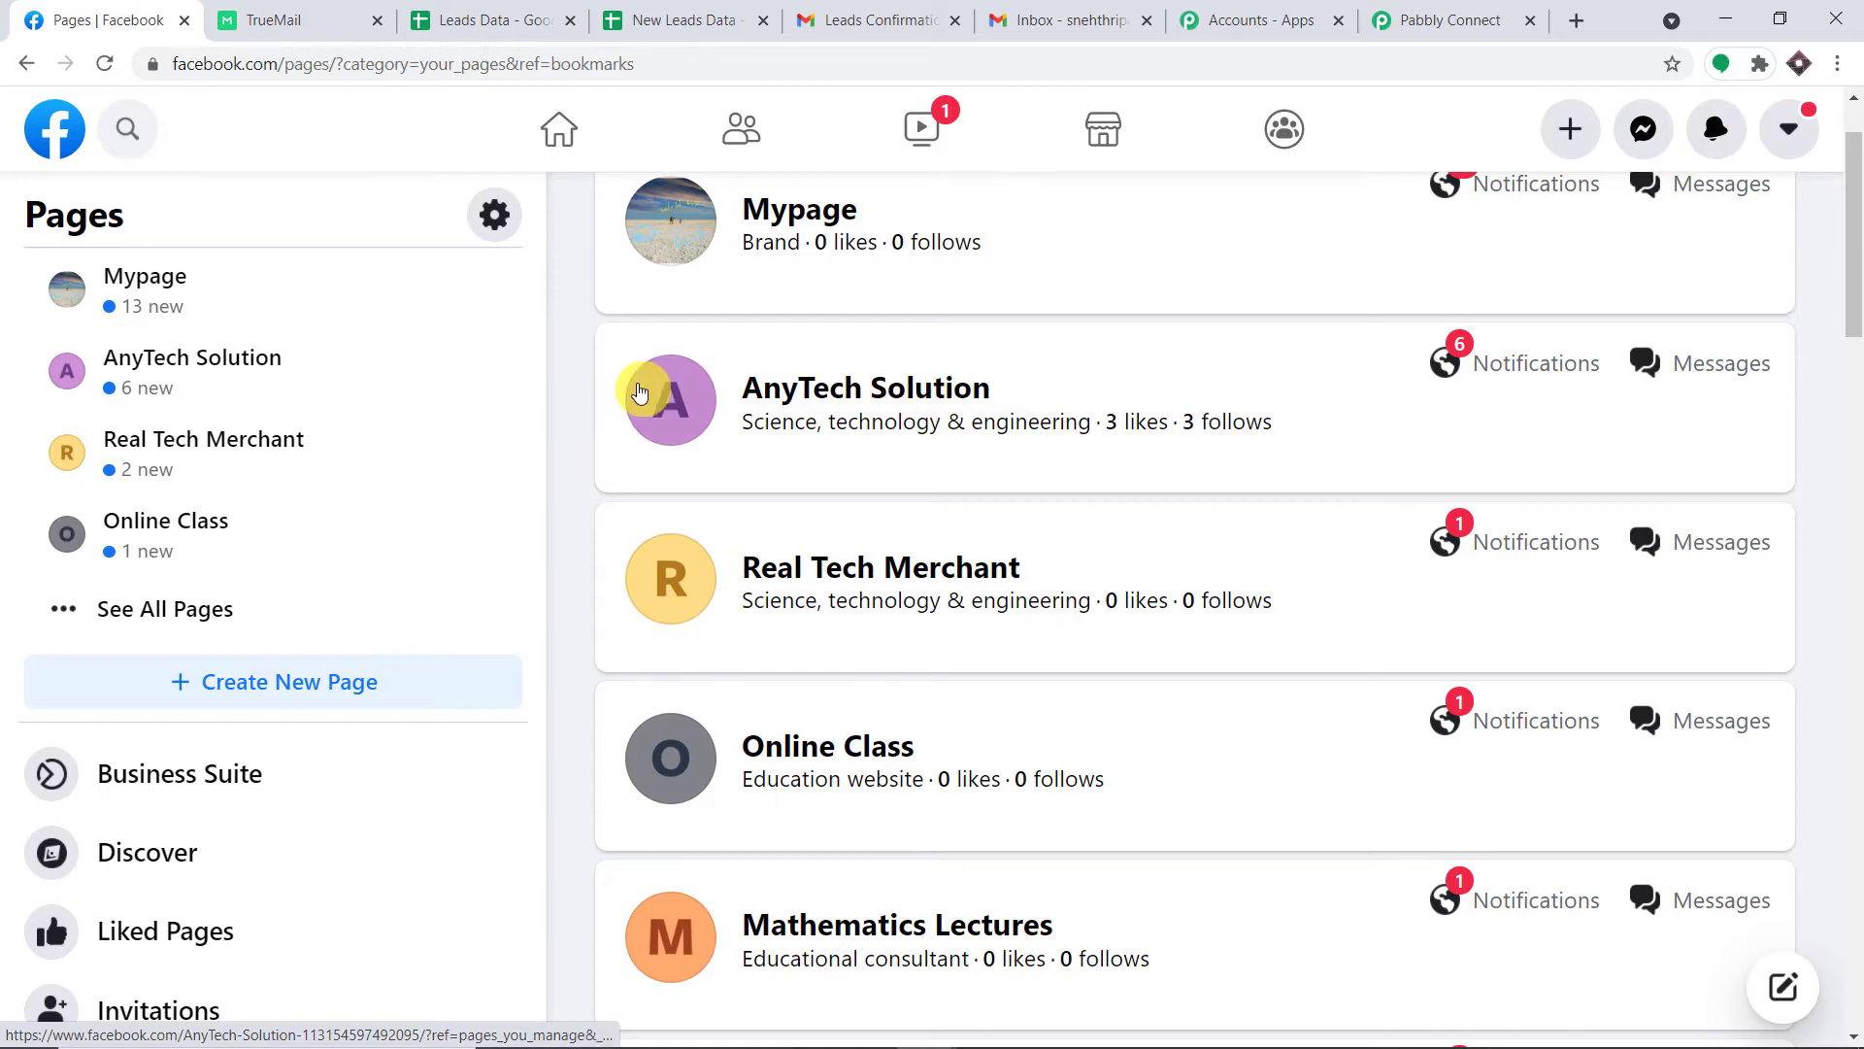
pyautogui.click(639, 392)
pyautogui.click(1437, 17)
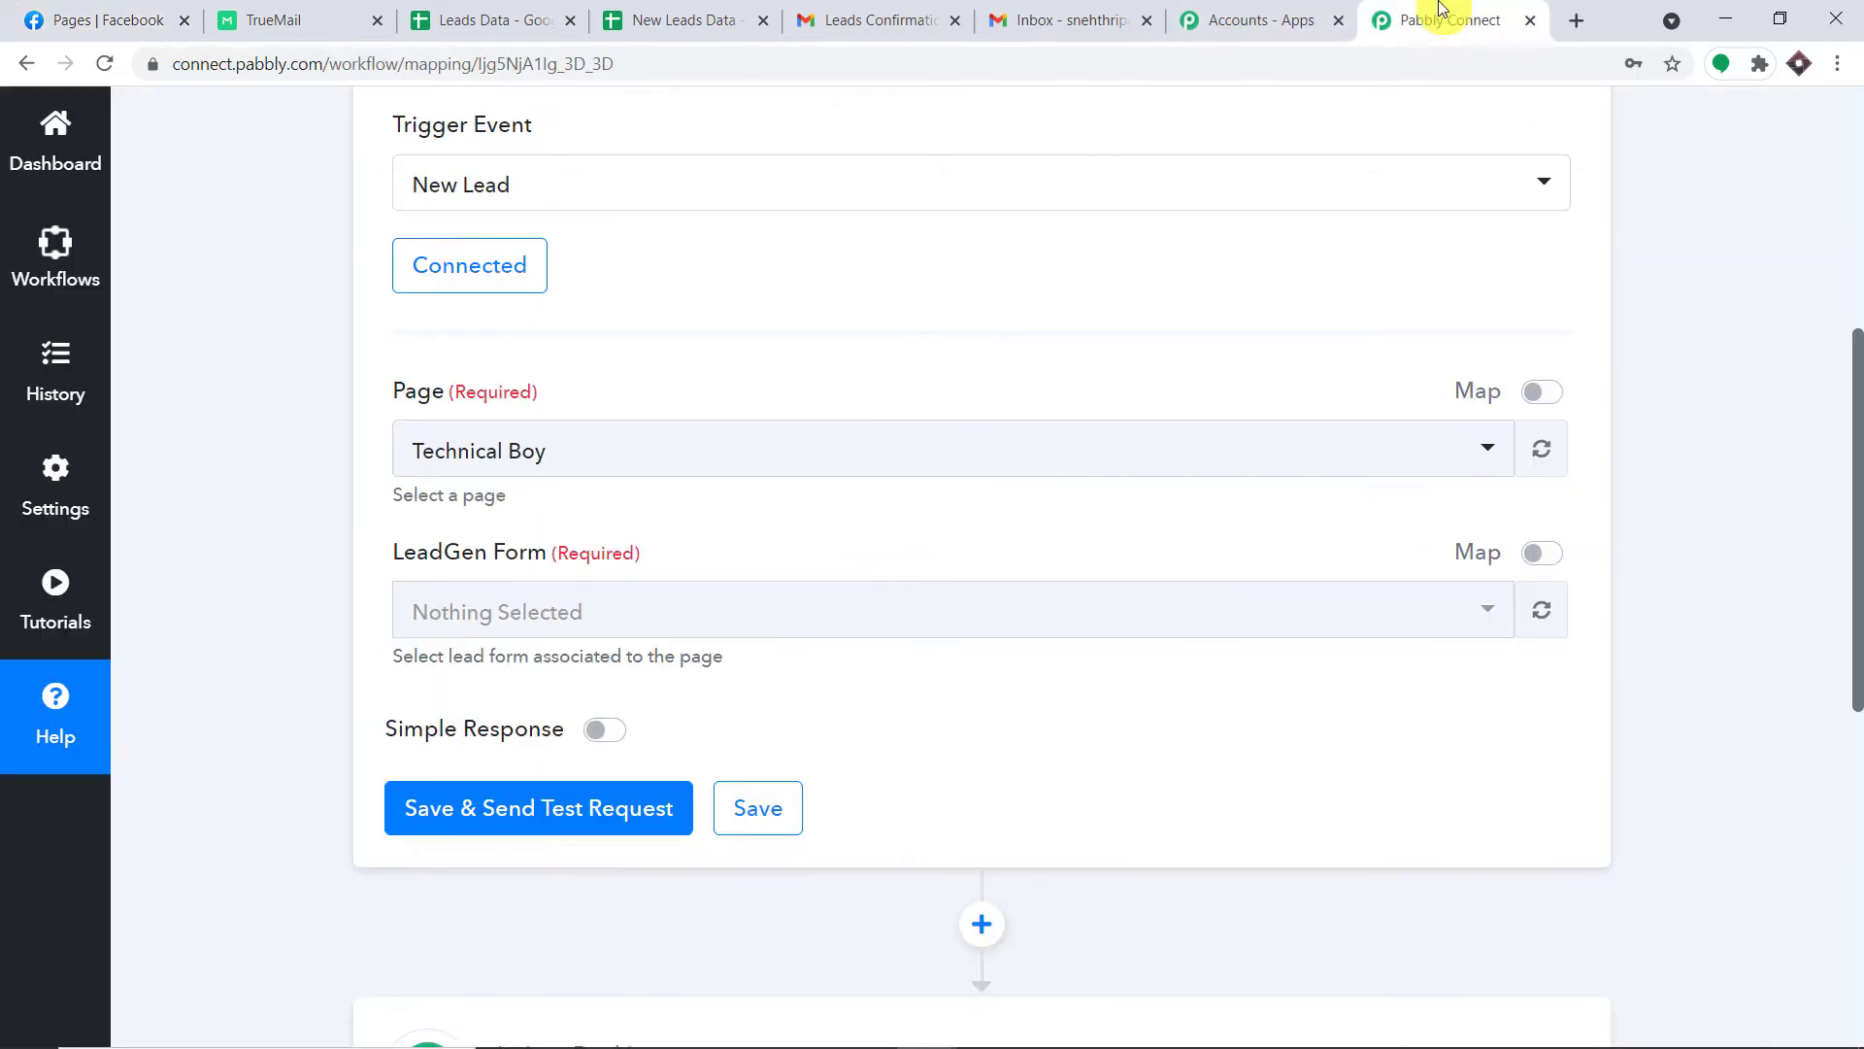
# Set the trigger's Page to AnyTech Solution and review its forms, keeping Salesforce lead.
pyautogui.click(574, 466)
pyautogui.scroll(-3, 616, 703)
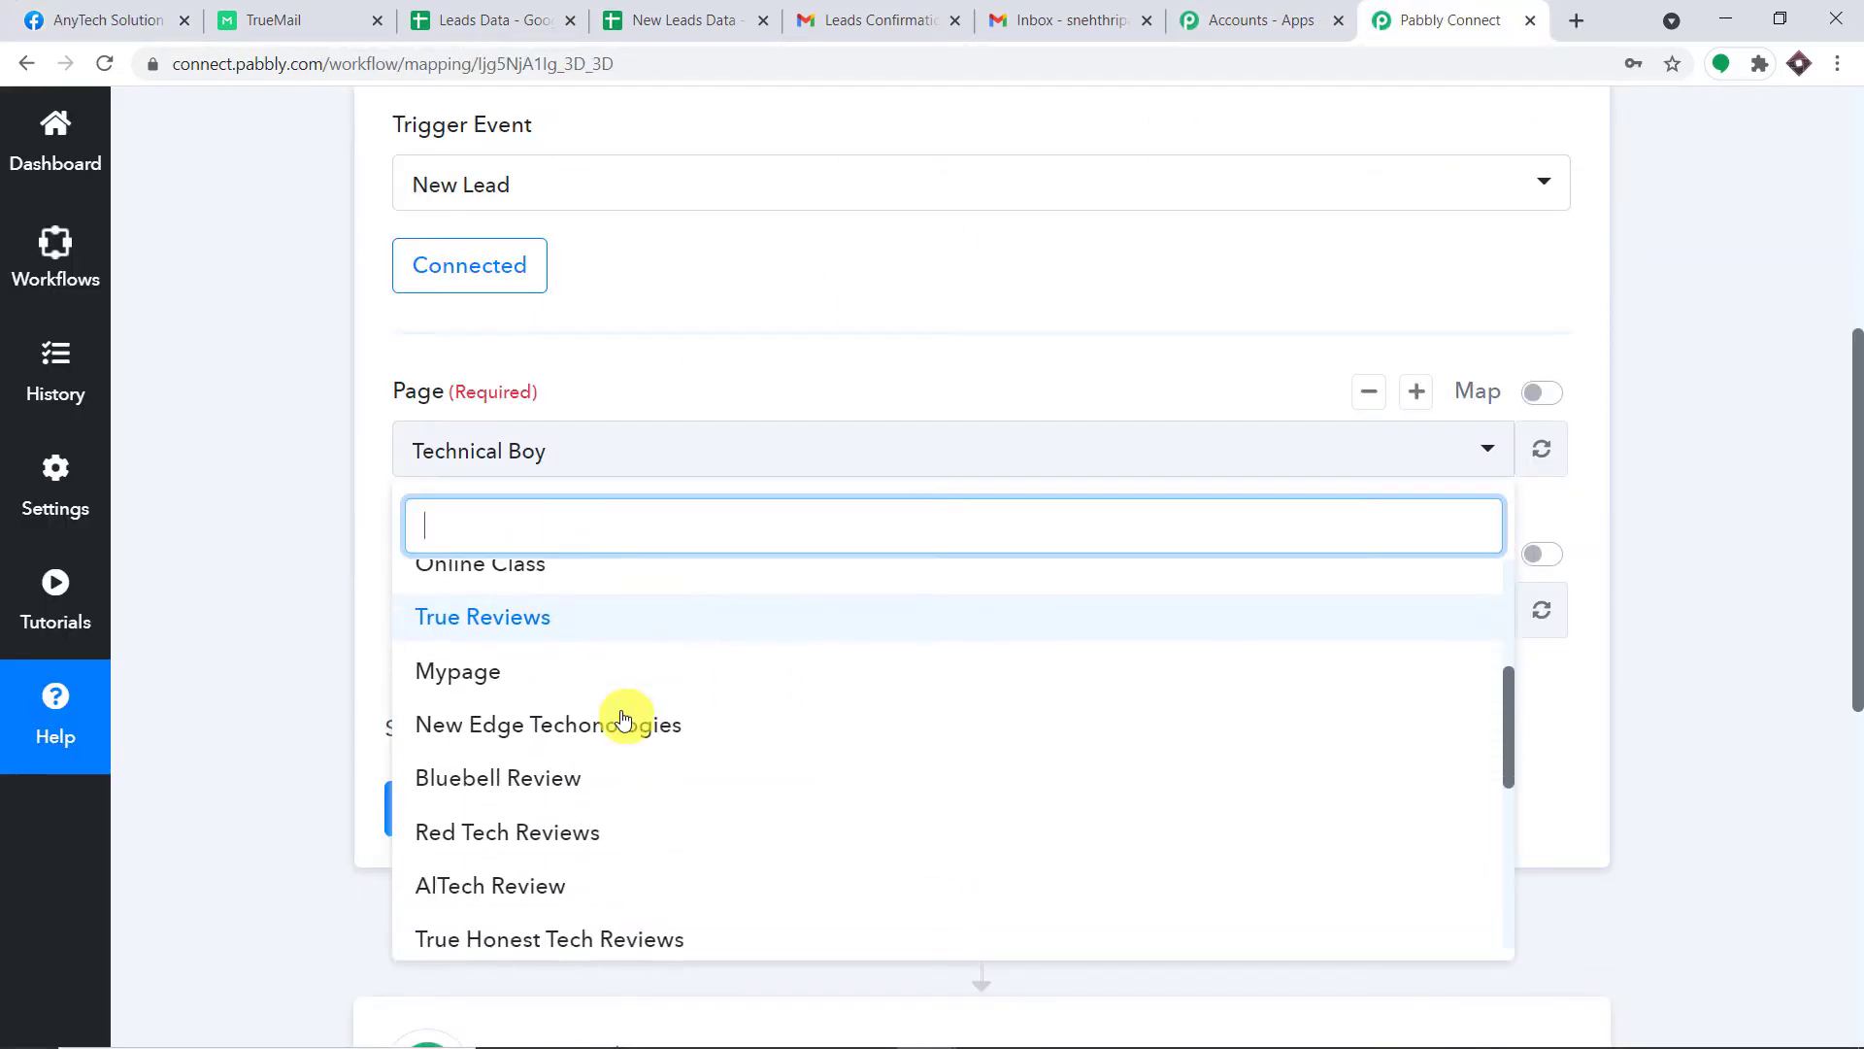
pyautogui.scroll(-5, 622, 719)
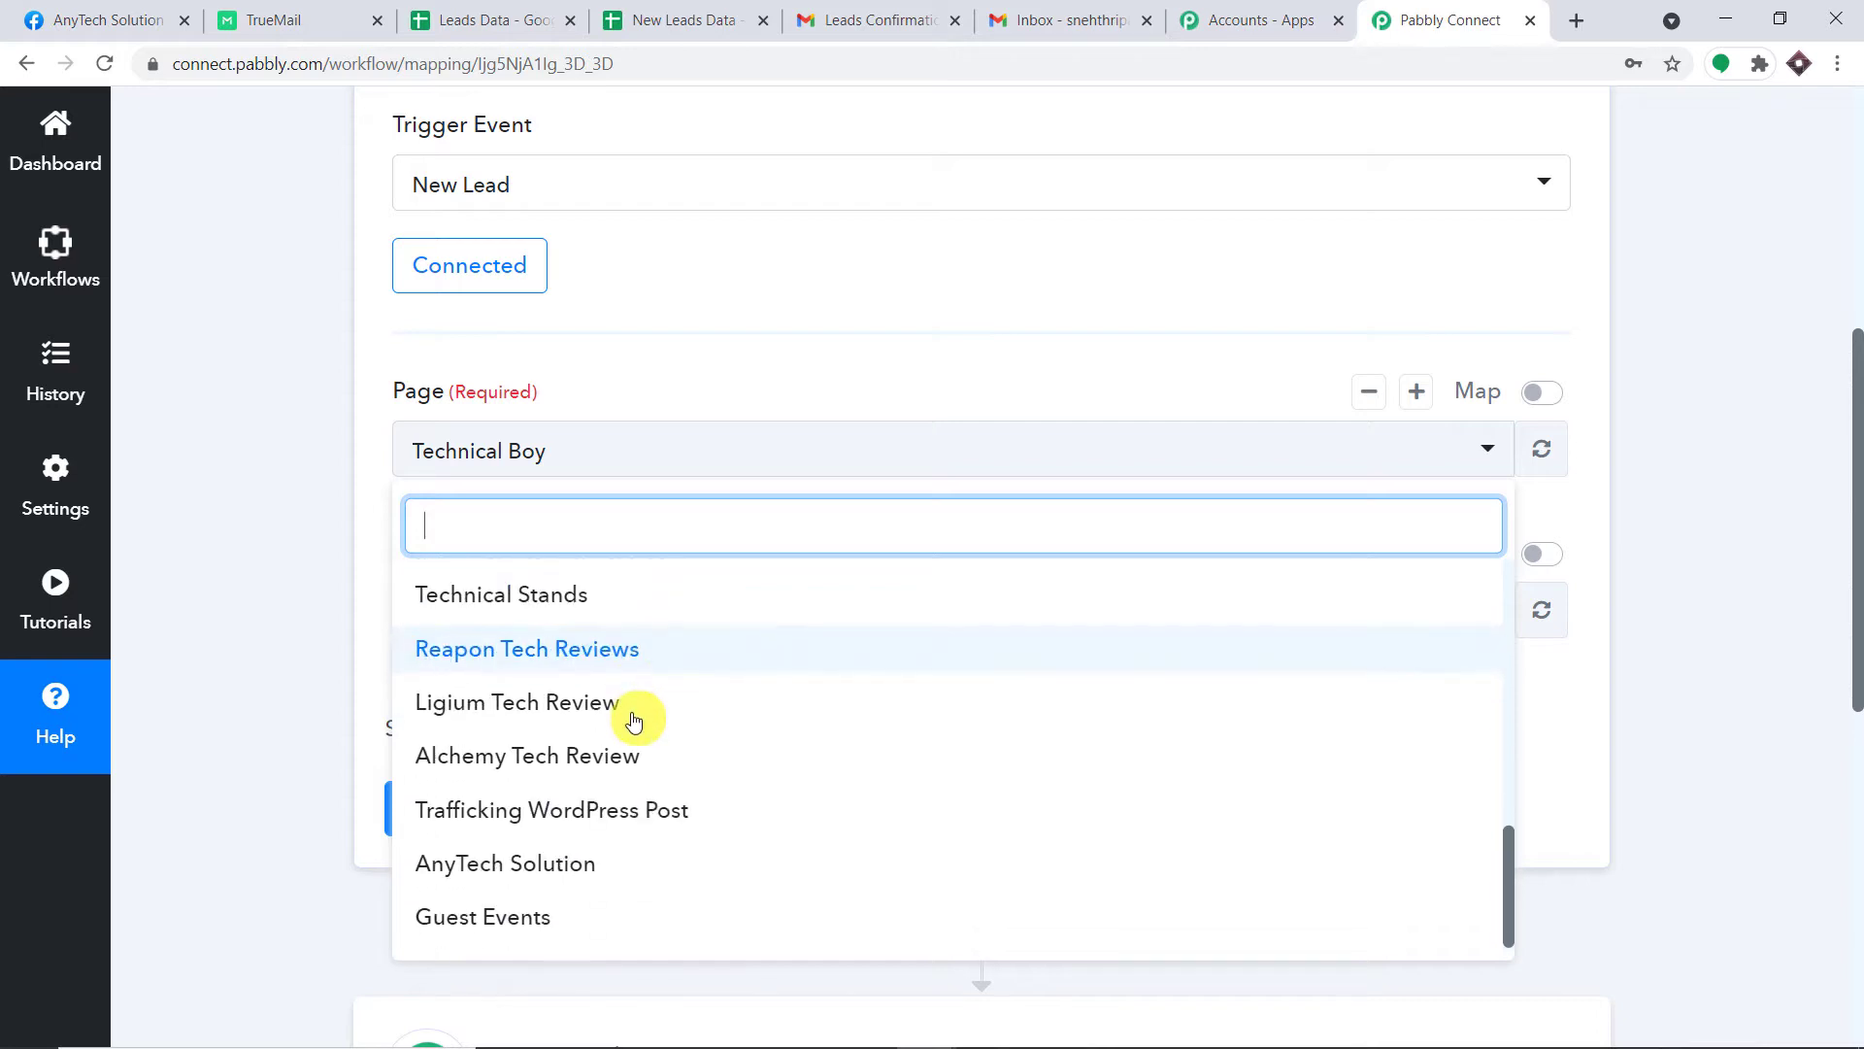
pyautogui.scroll(8, 636, 719)
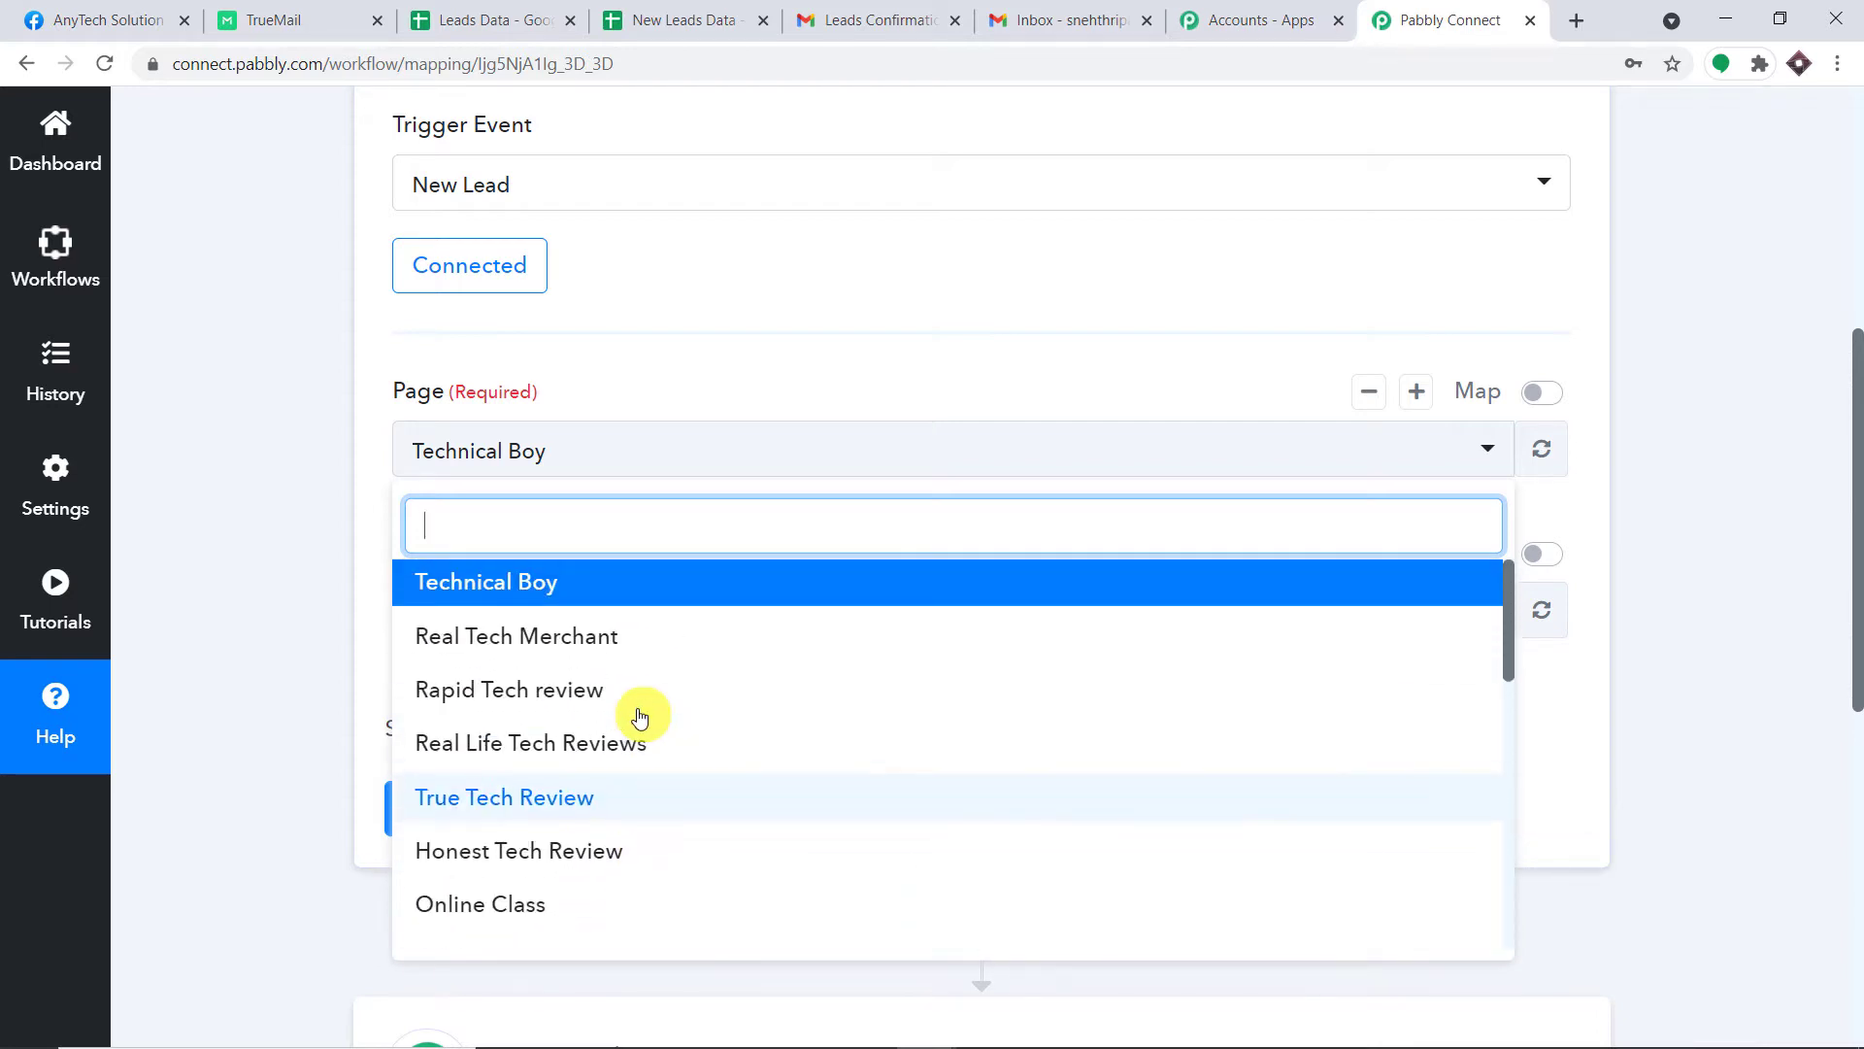
pyautogui.scroll(-7, 639, 718)
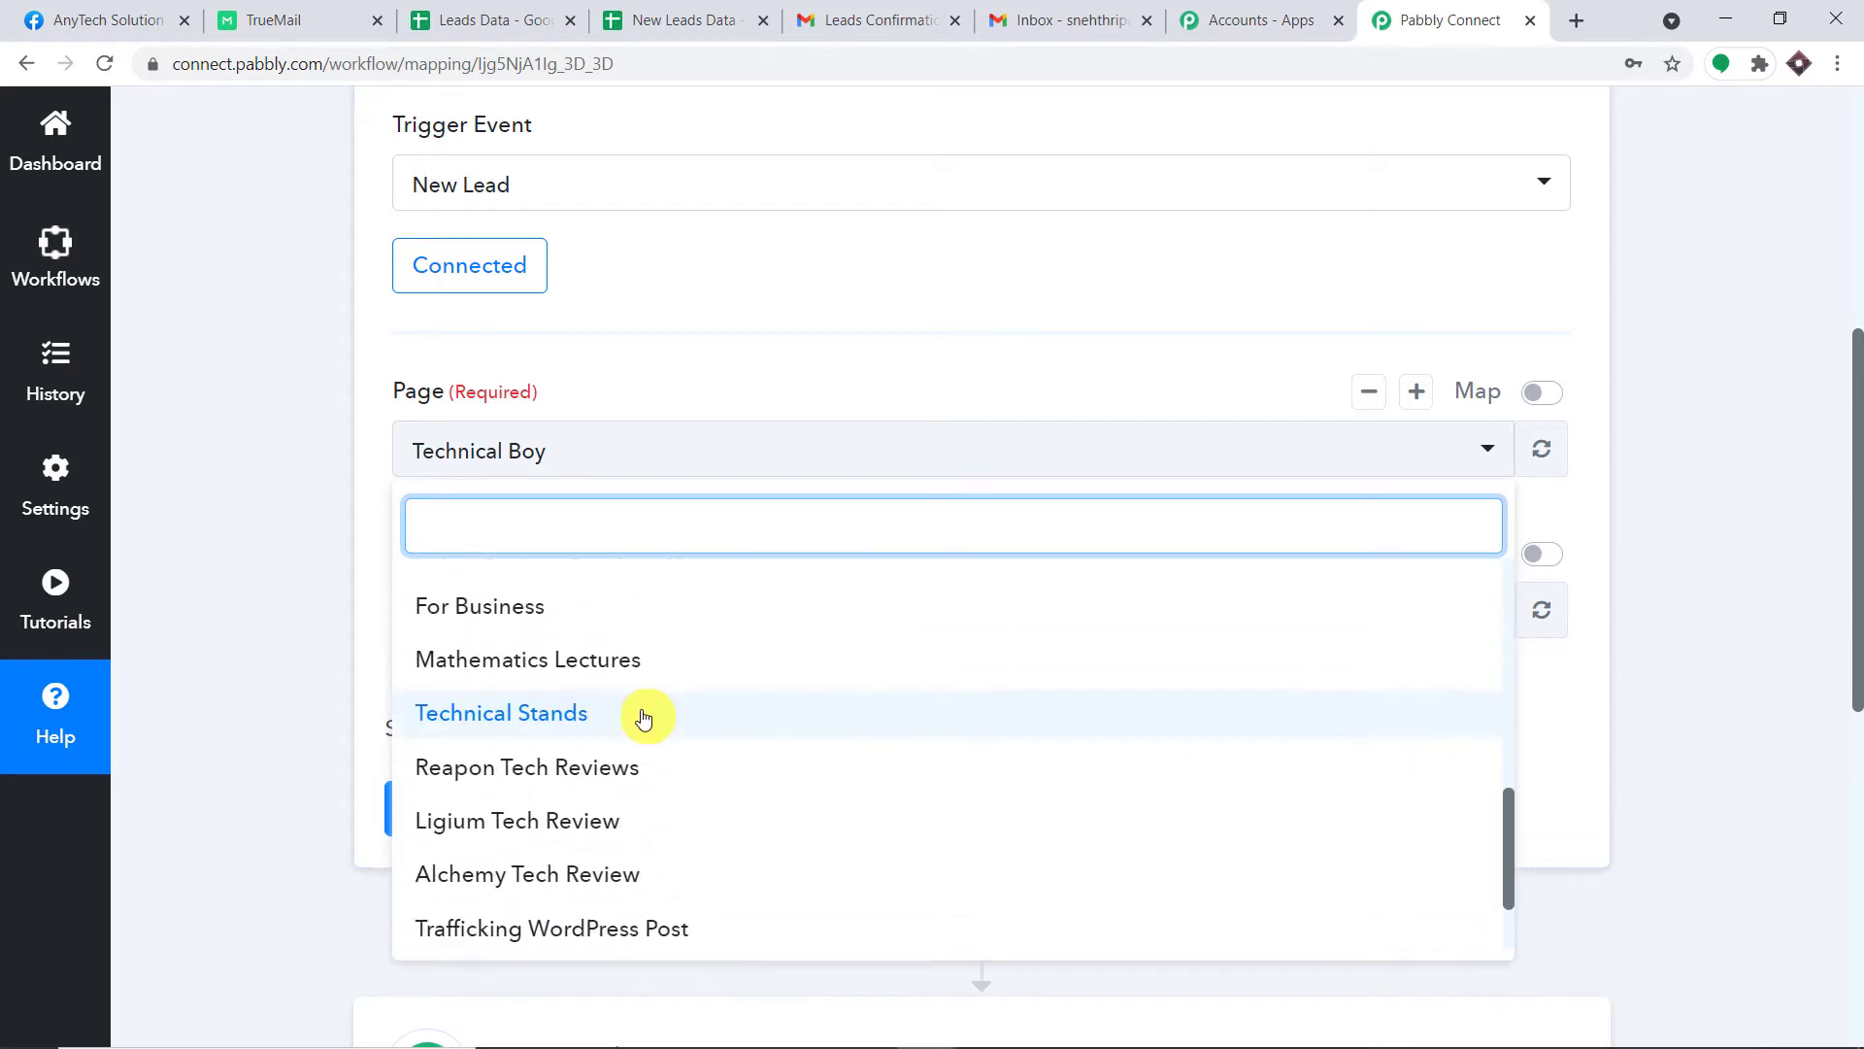
pyautogui.scroll(-5, 643, 717)
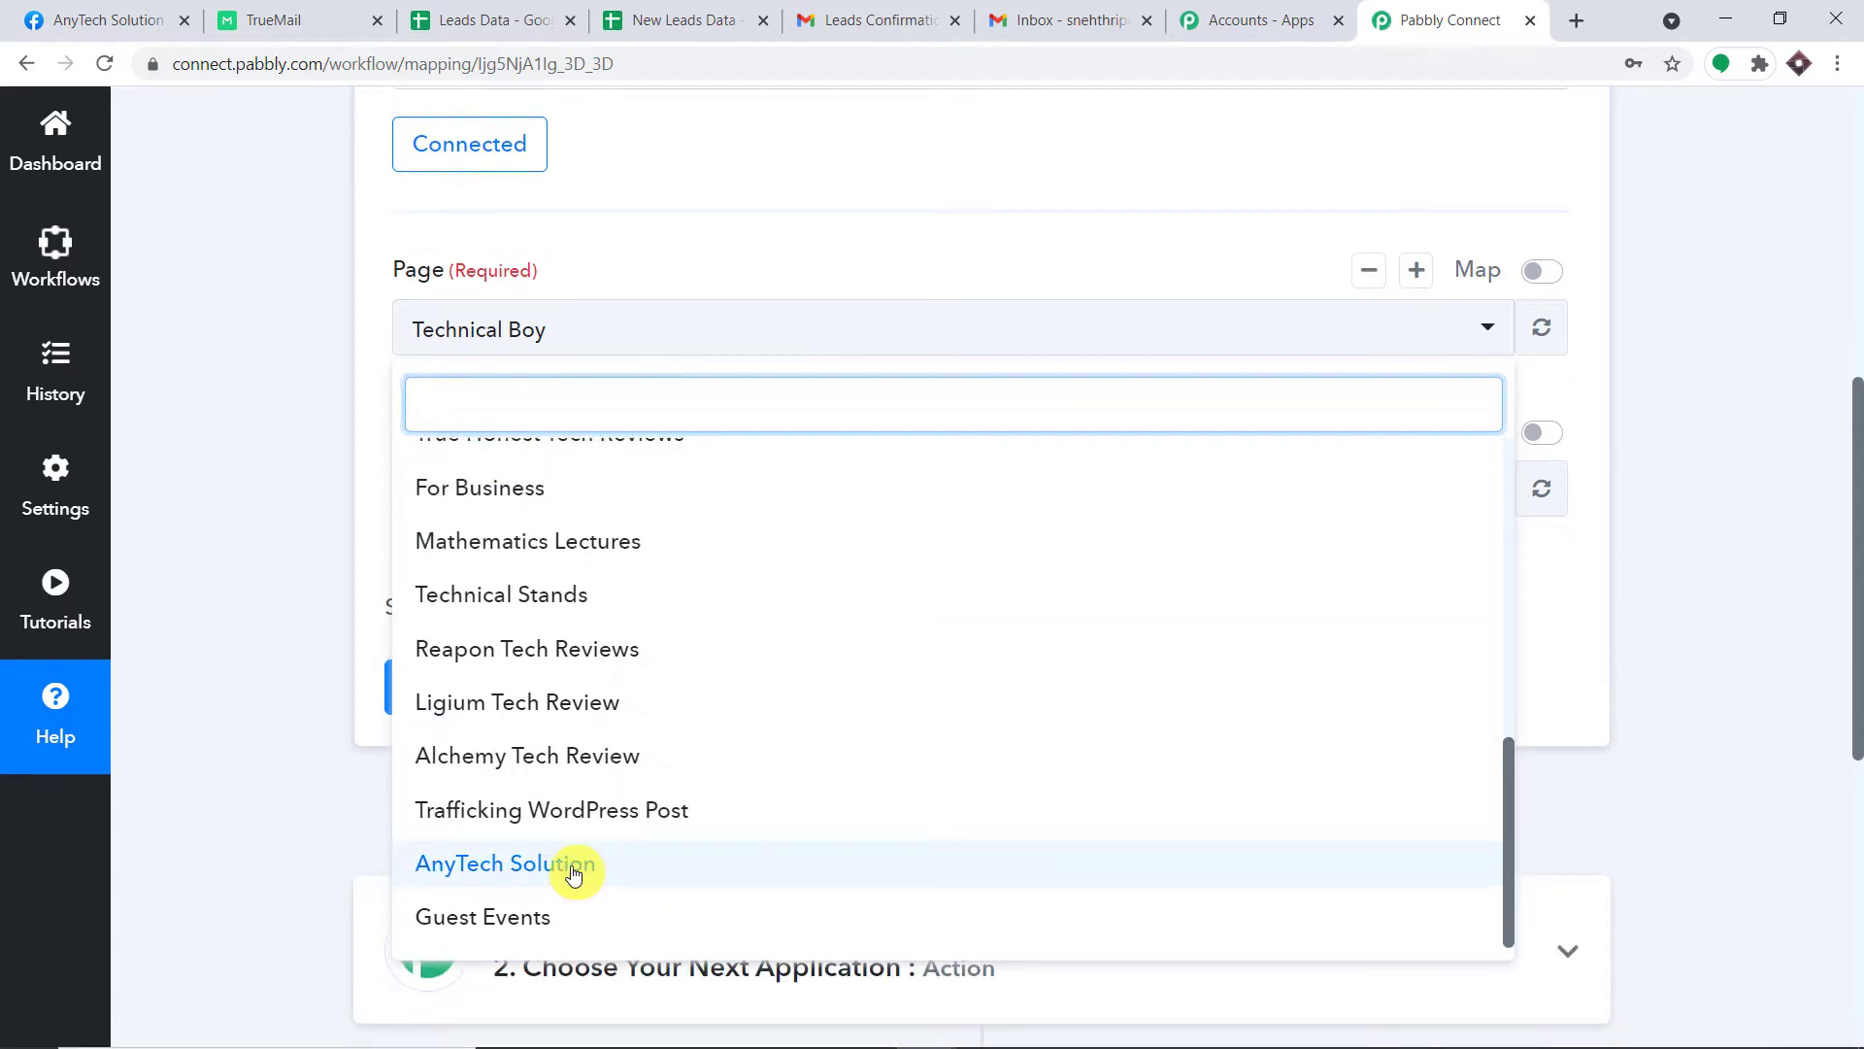
pyautogui.click(574, 874)
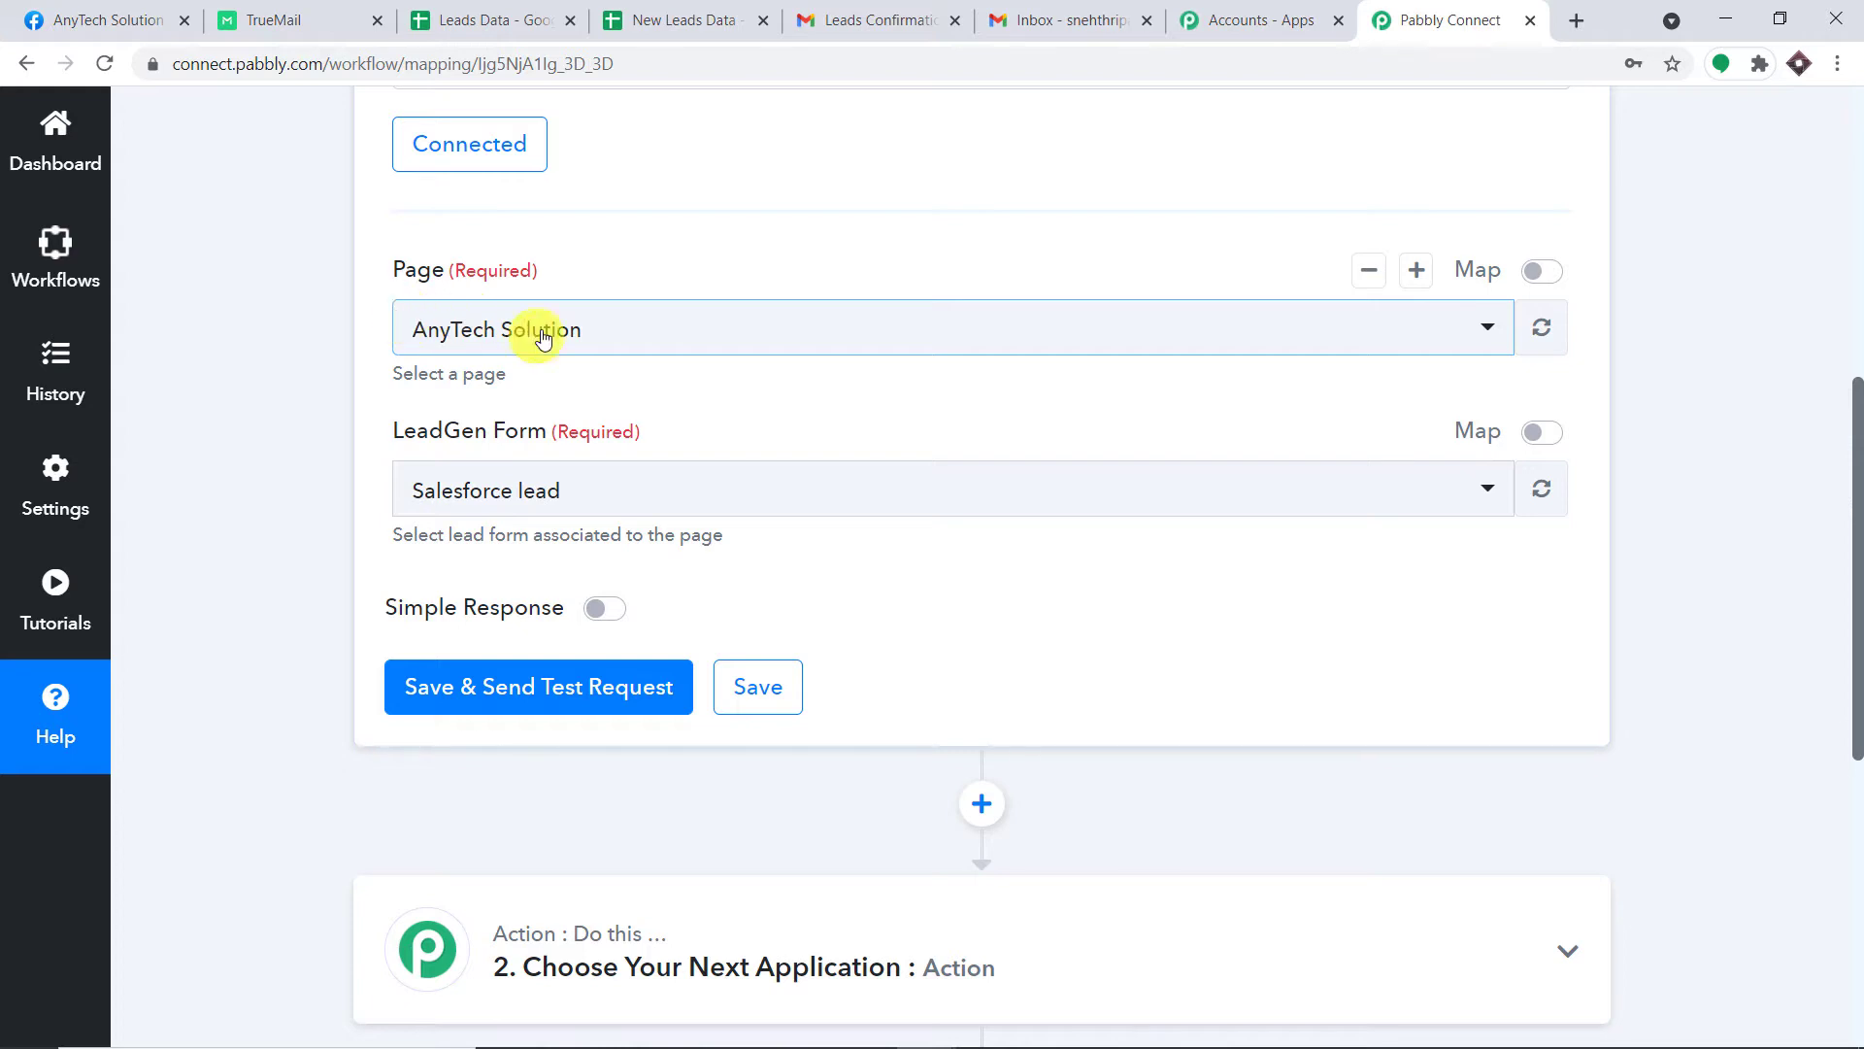
pyautogui.click(533, 488)
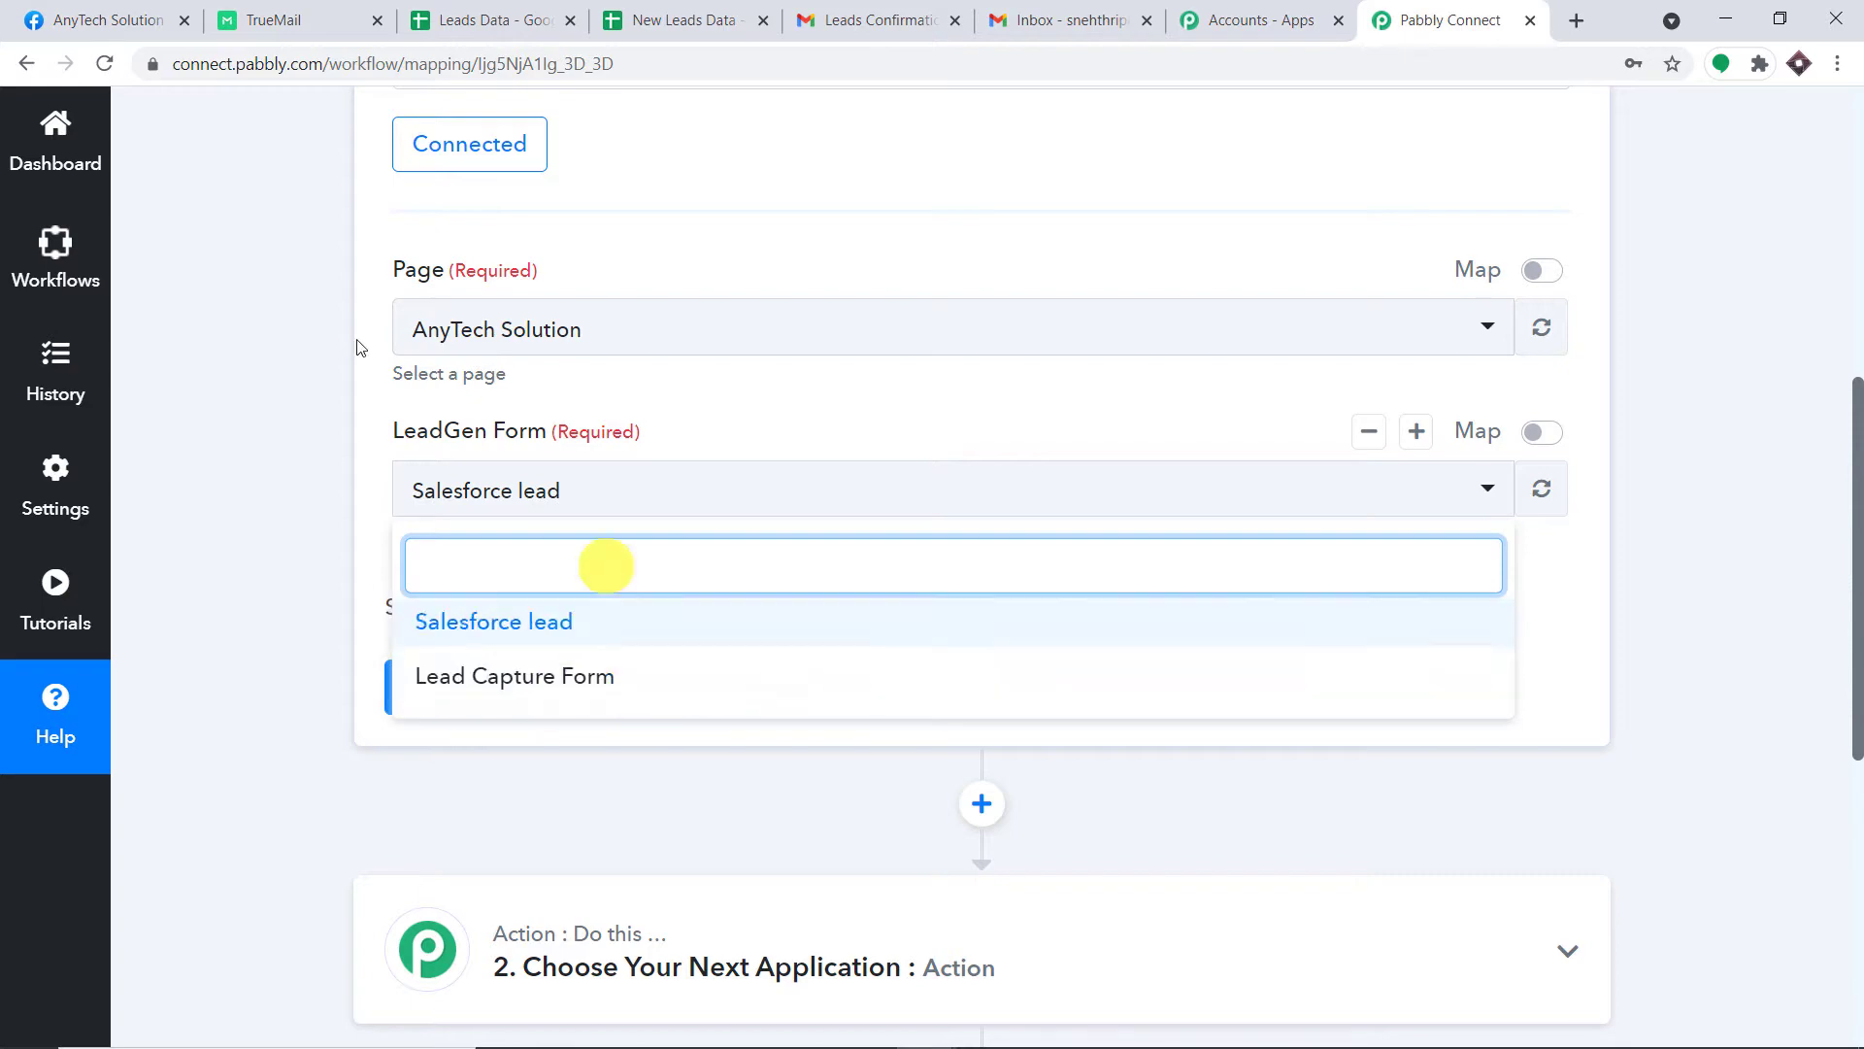
pyautogui.click(108, 19)
# Go from Publishing Tools through More tools to the page's Instant Forms list.
pyautogui.scroll(-3, 1029, 335)
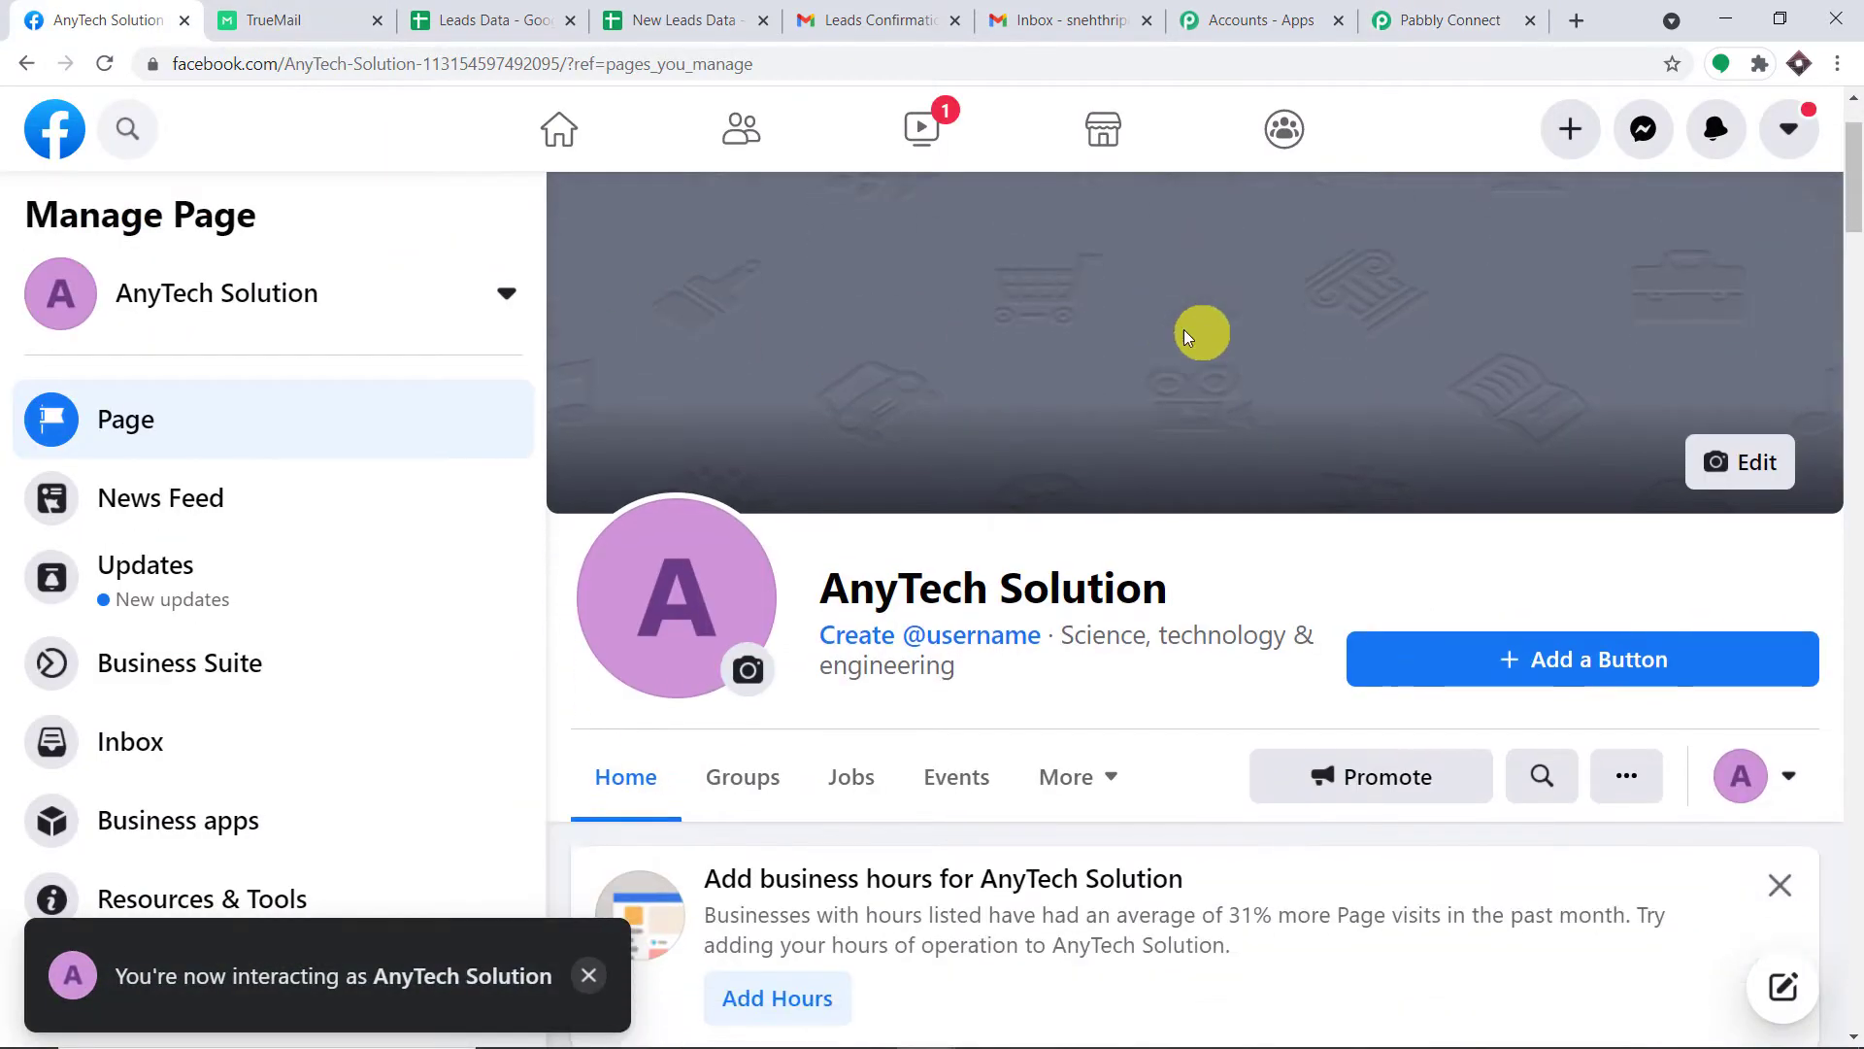
pyautogui.scroll(-2, 1013, 309)
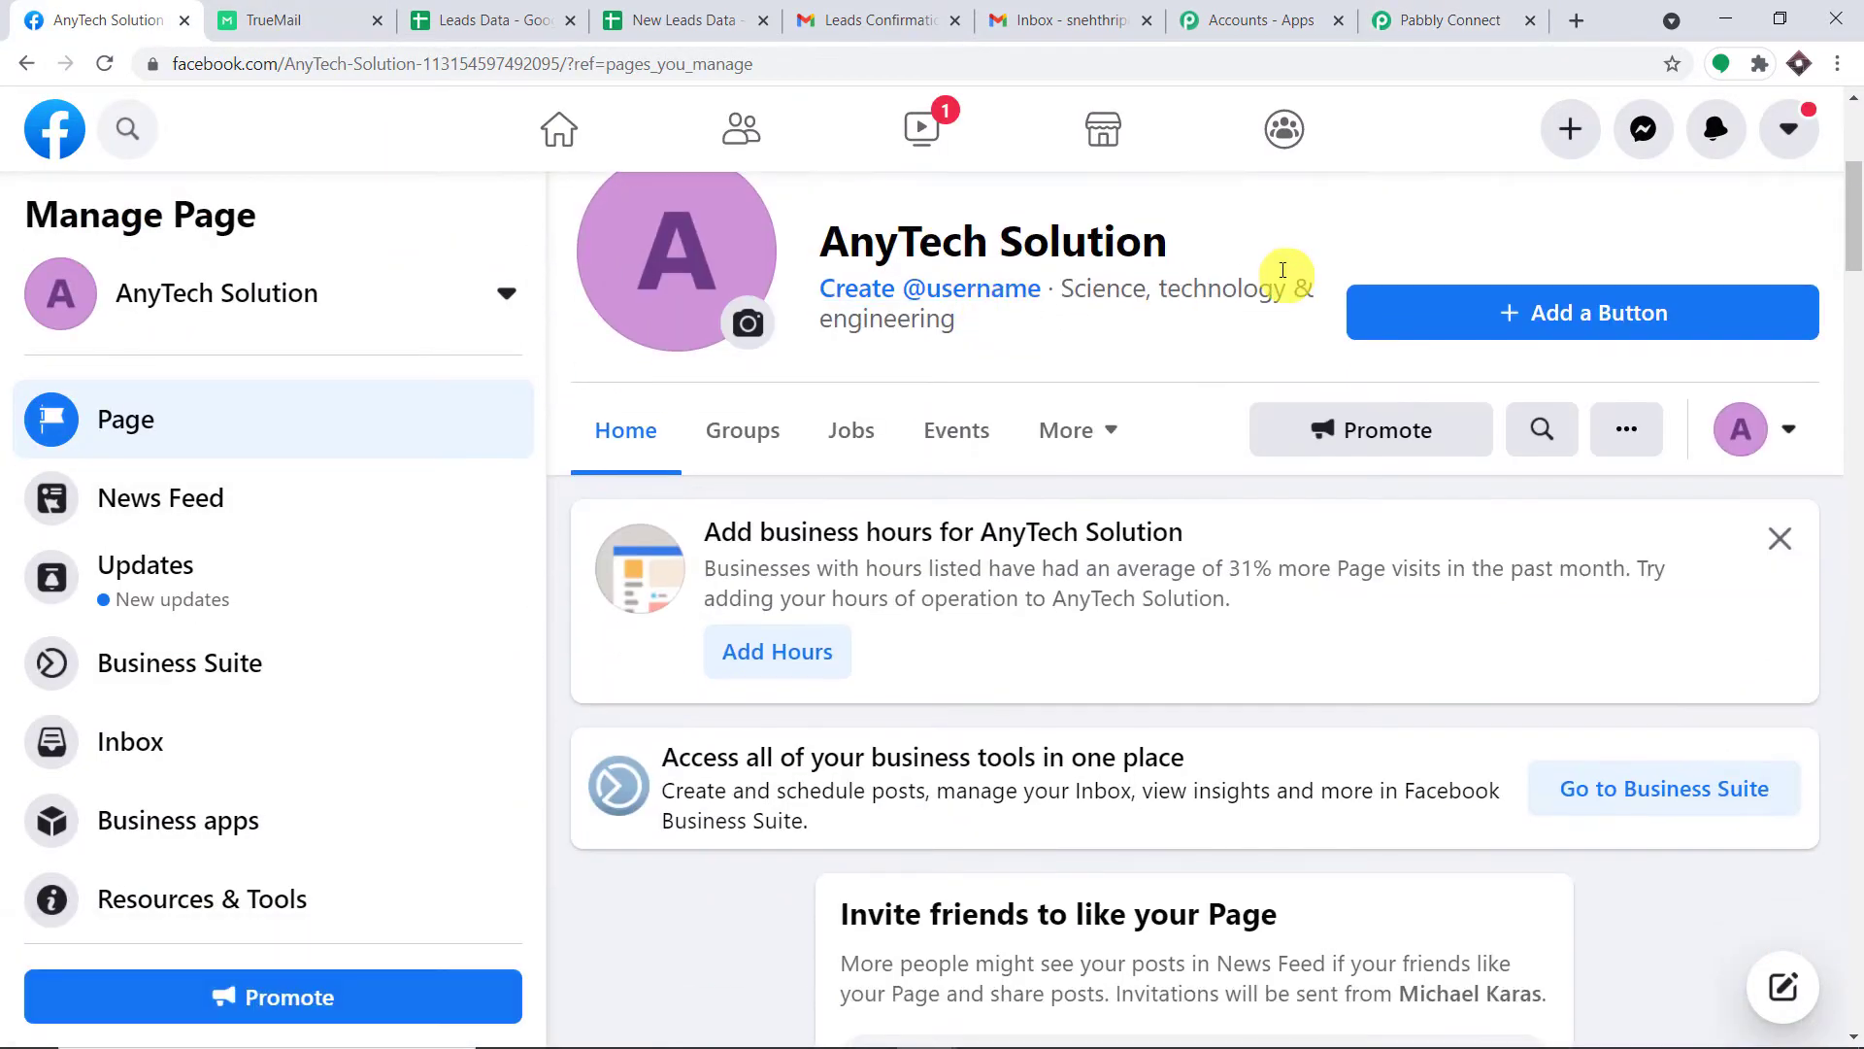
pyautogui.scroll(-3, 325, 574)
pyautogui.scroll(-2, 470, 533)
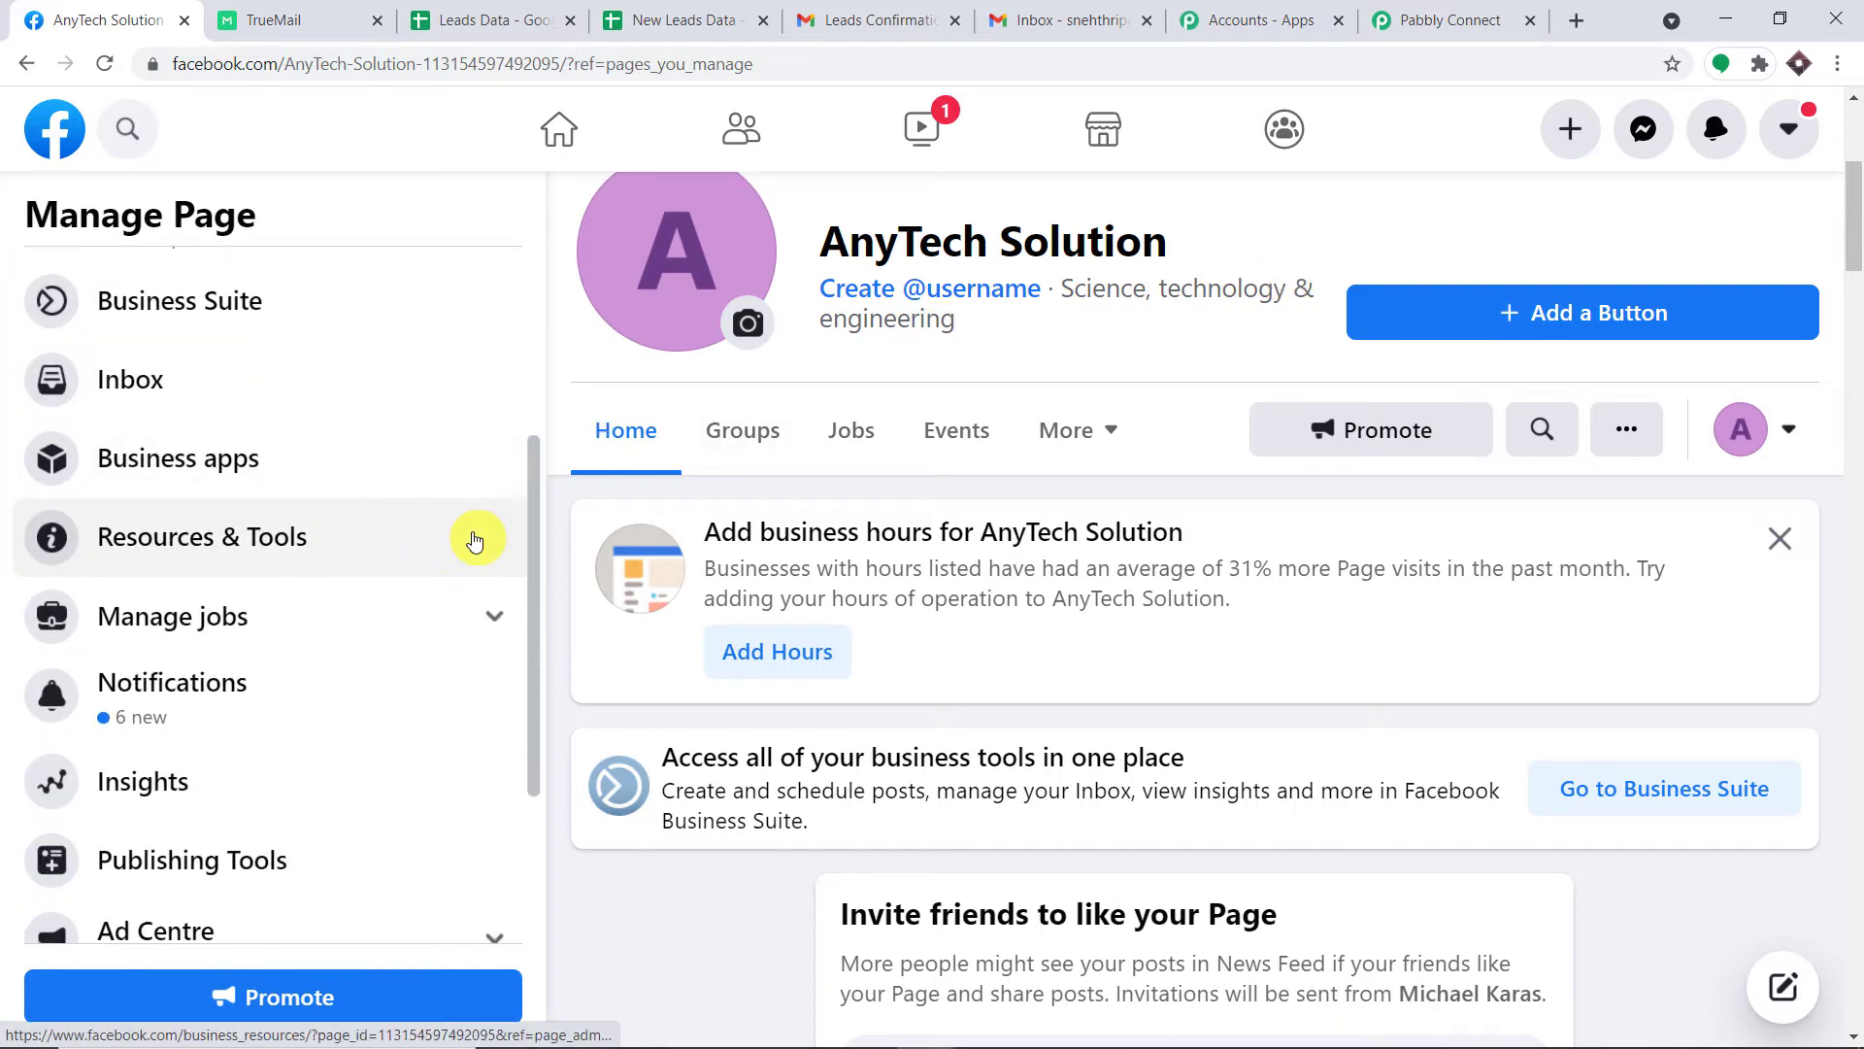
pyautogui.scroll(-1, 291, 680)
pyautogui.click(197, 742)
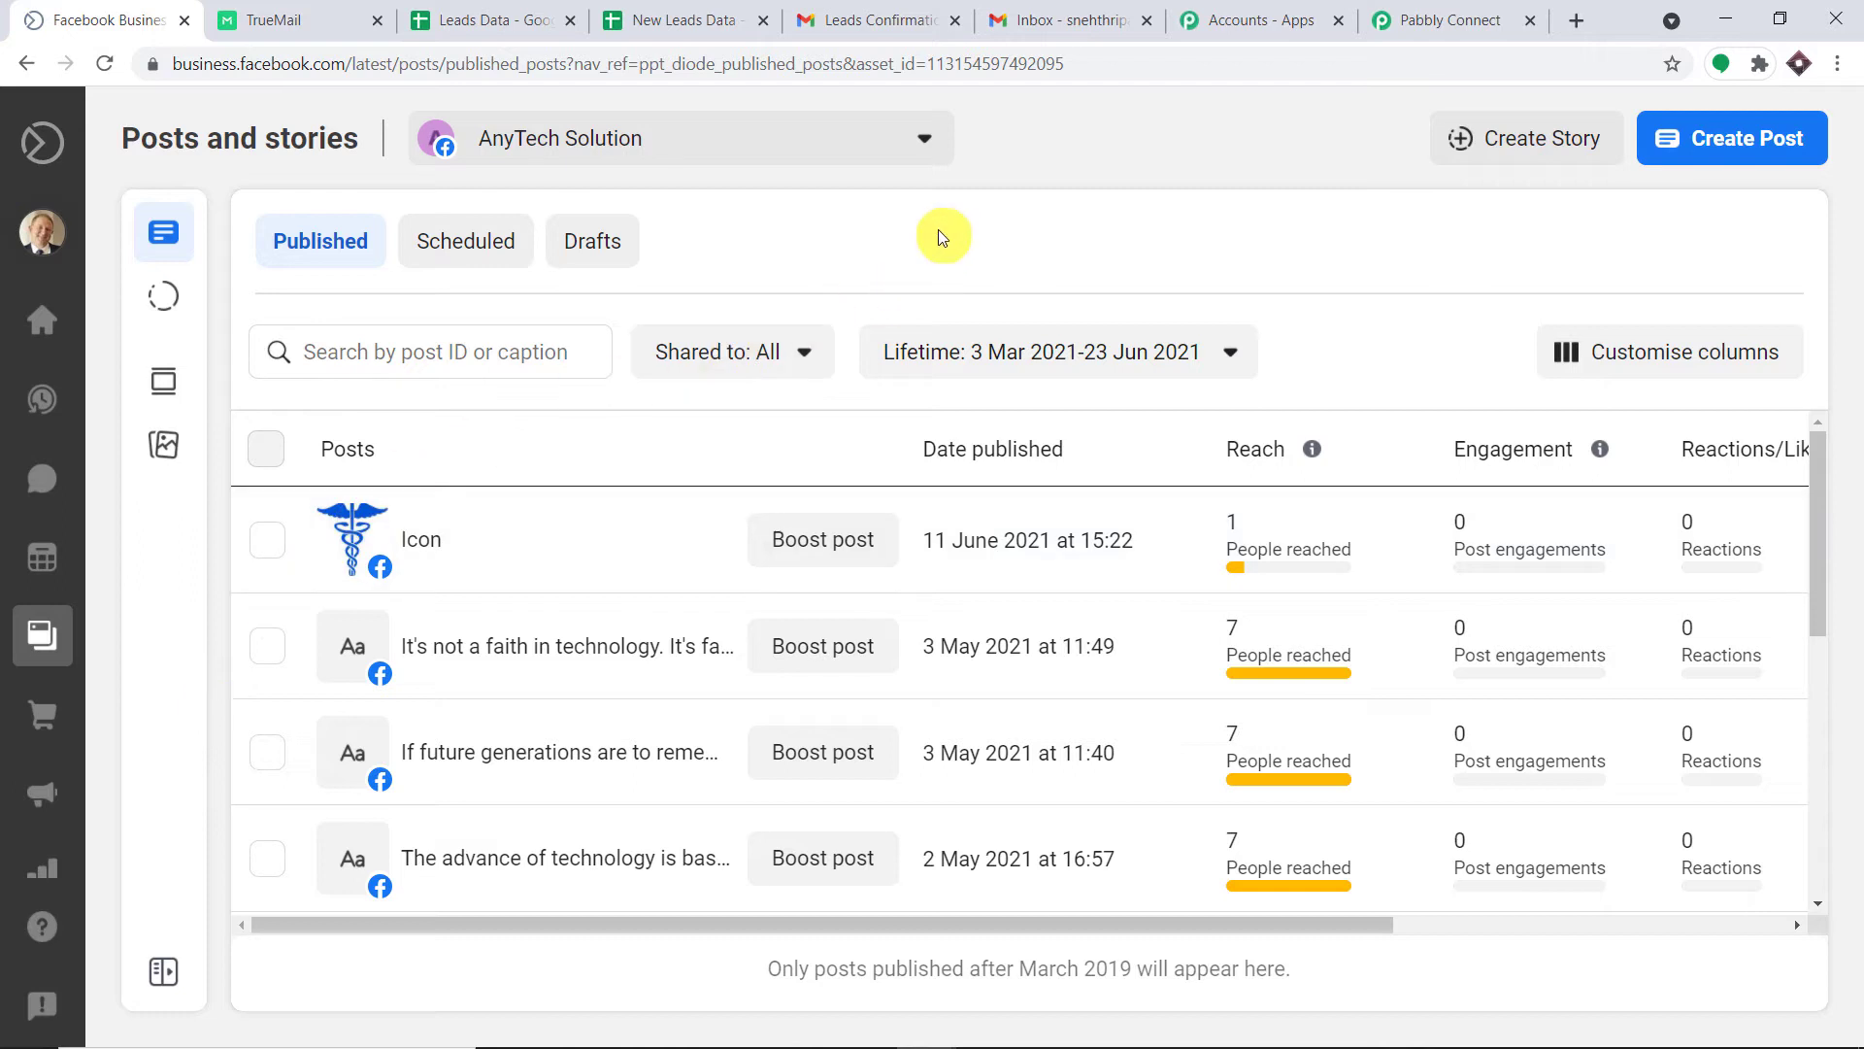
pyautogui.moveTo(42, 790)
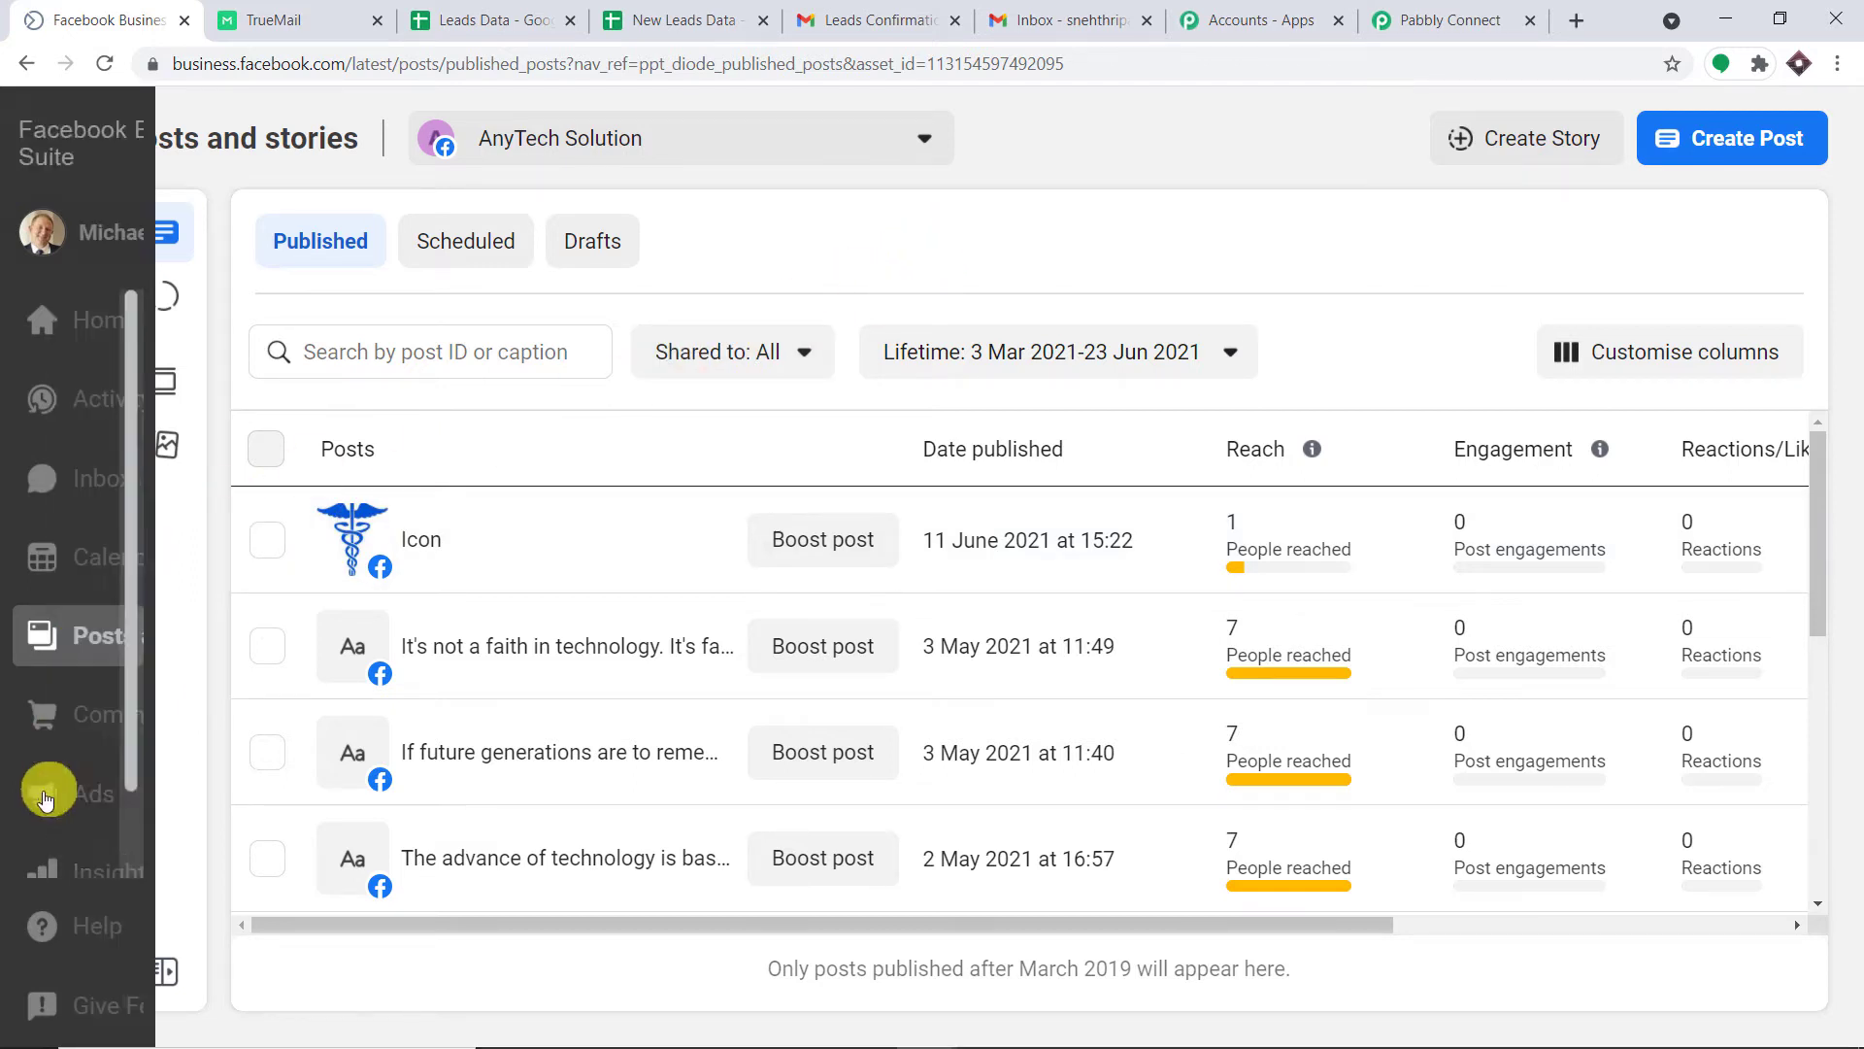
pyautogui.scroll(-1, 175, 777)
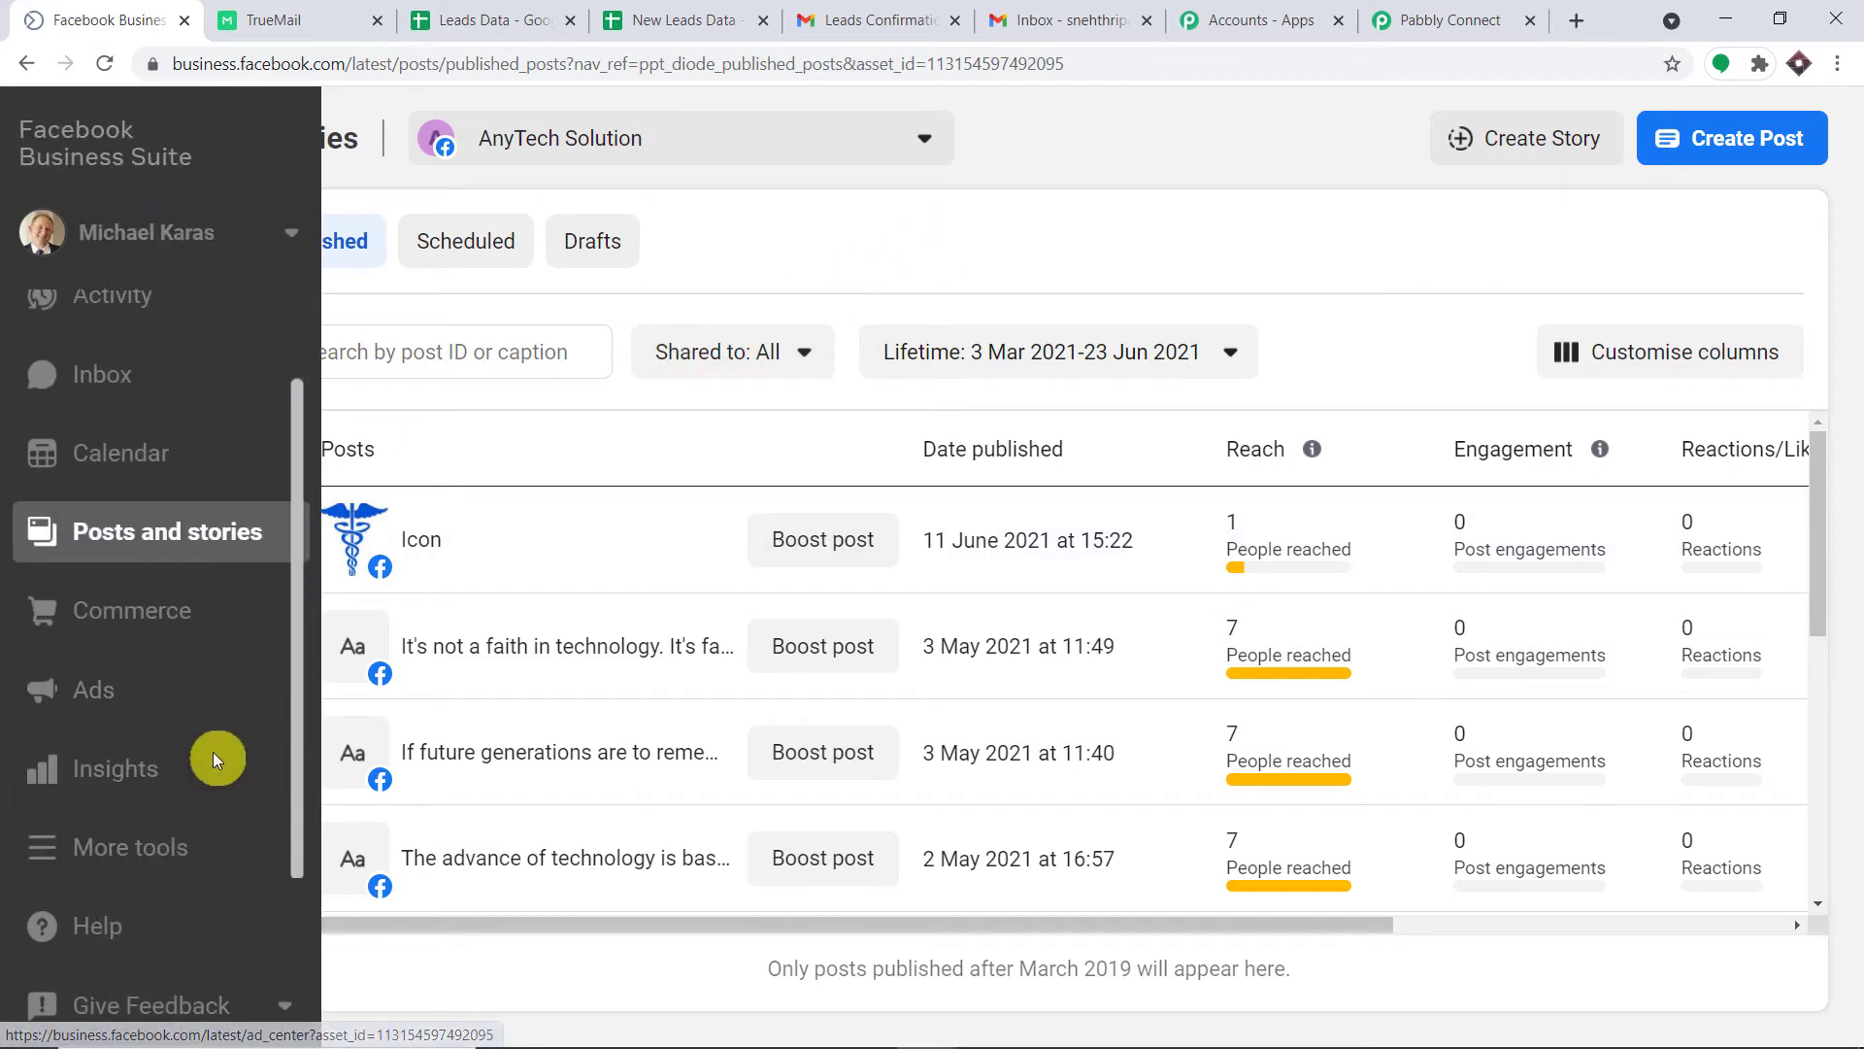
pyautogui.click(186, 859)
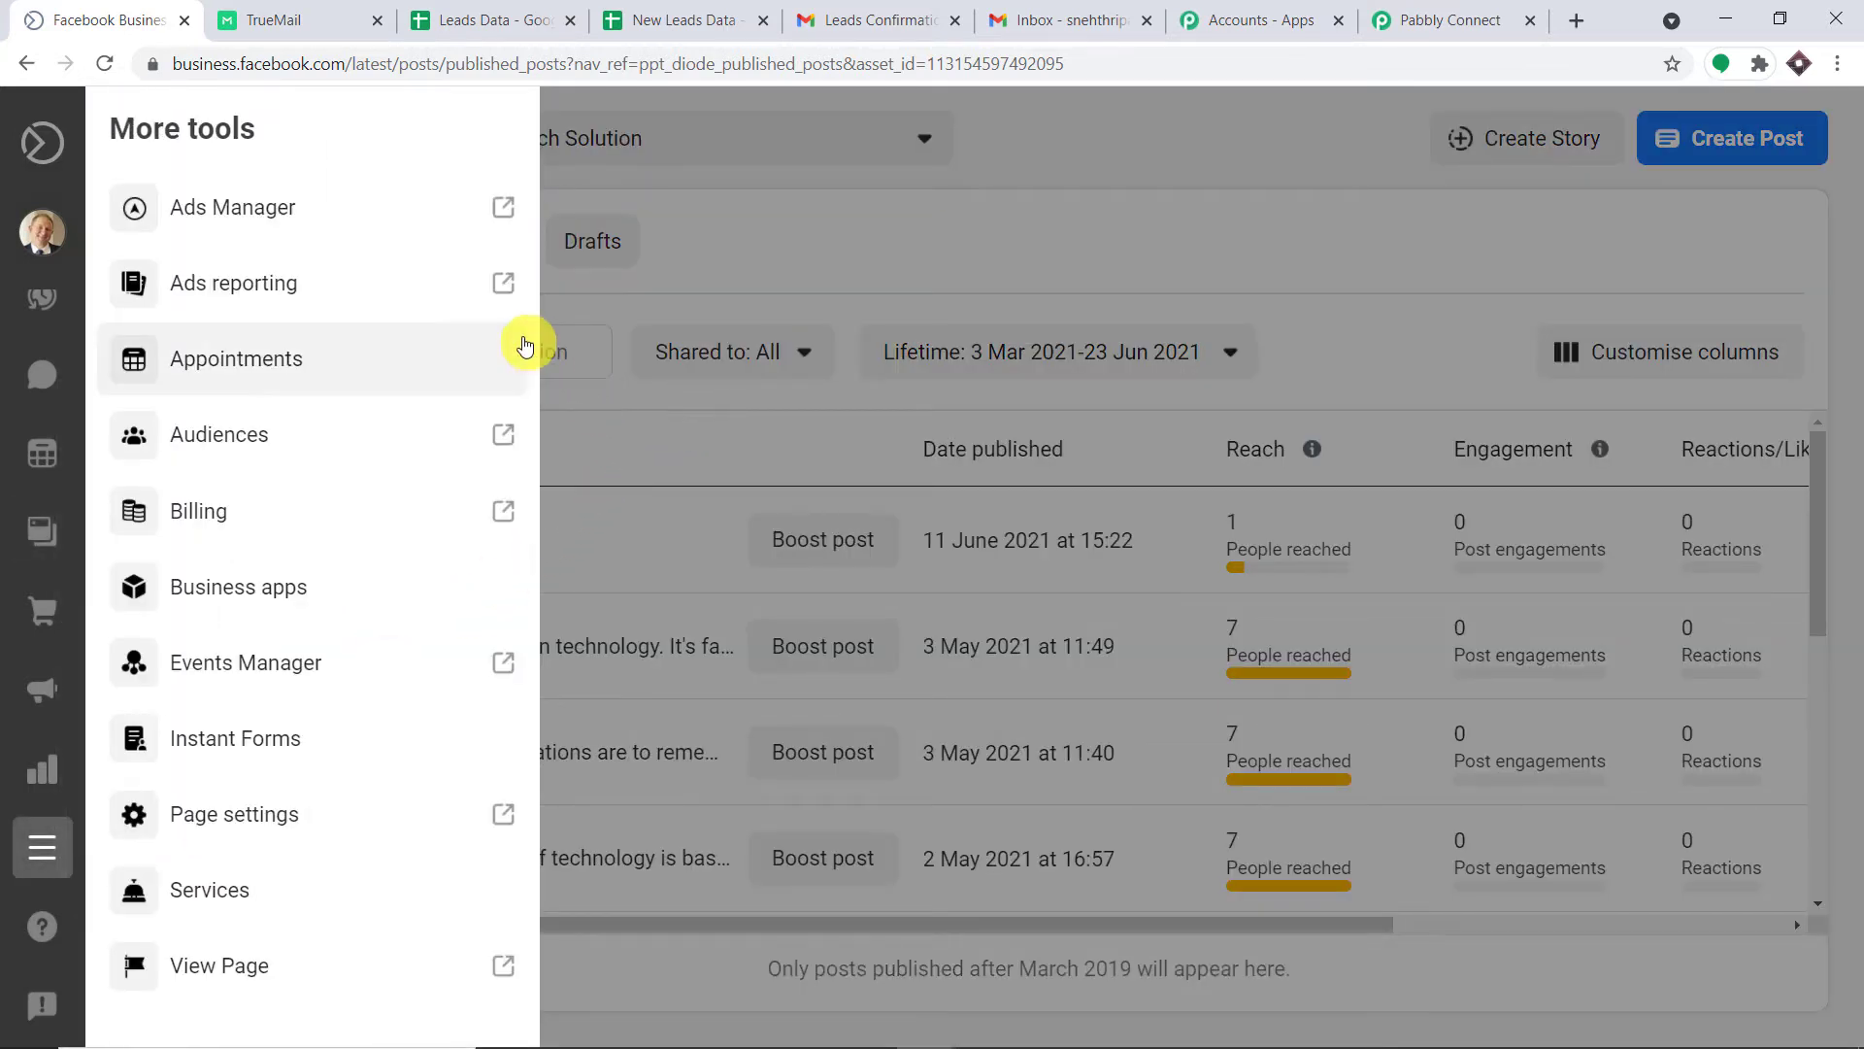
pyautogui.click(261, 756)
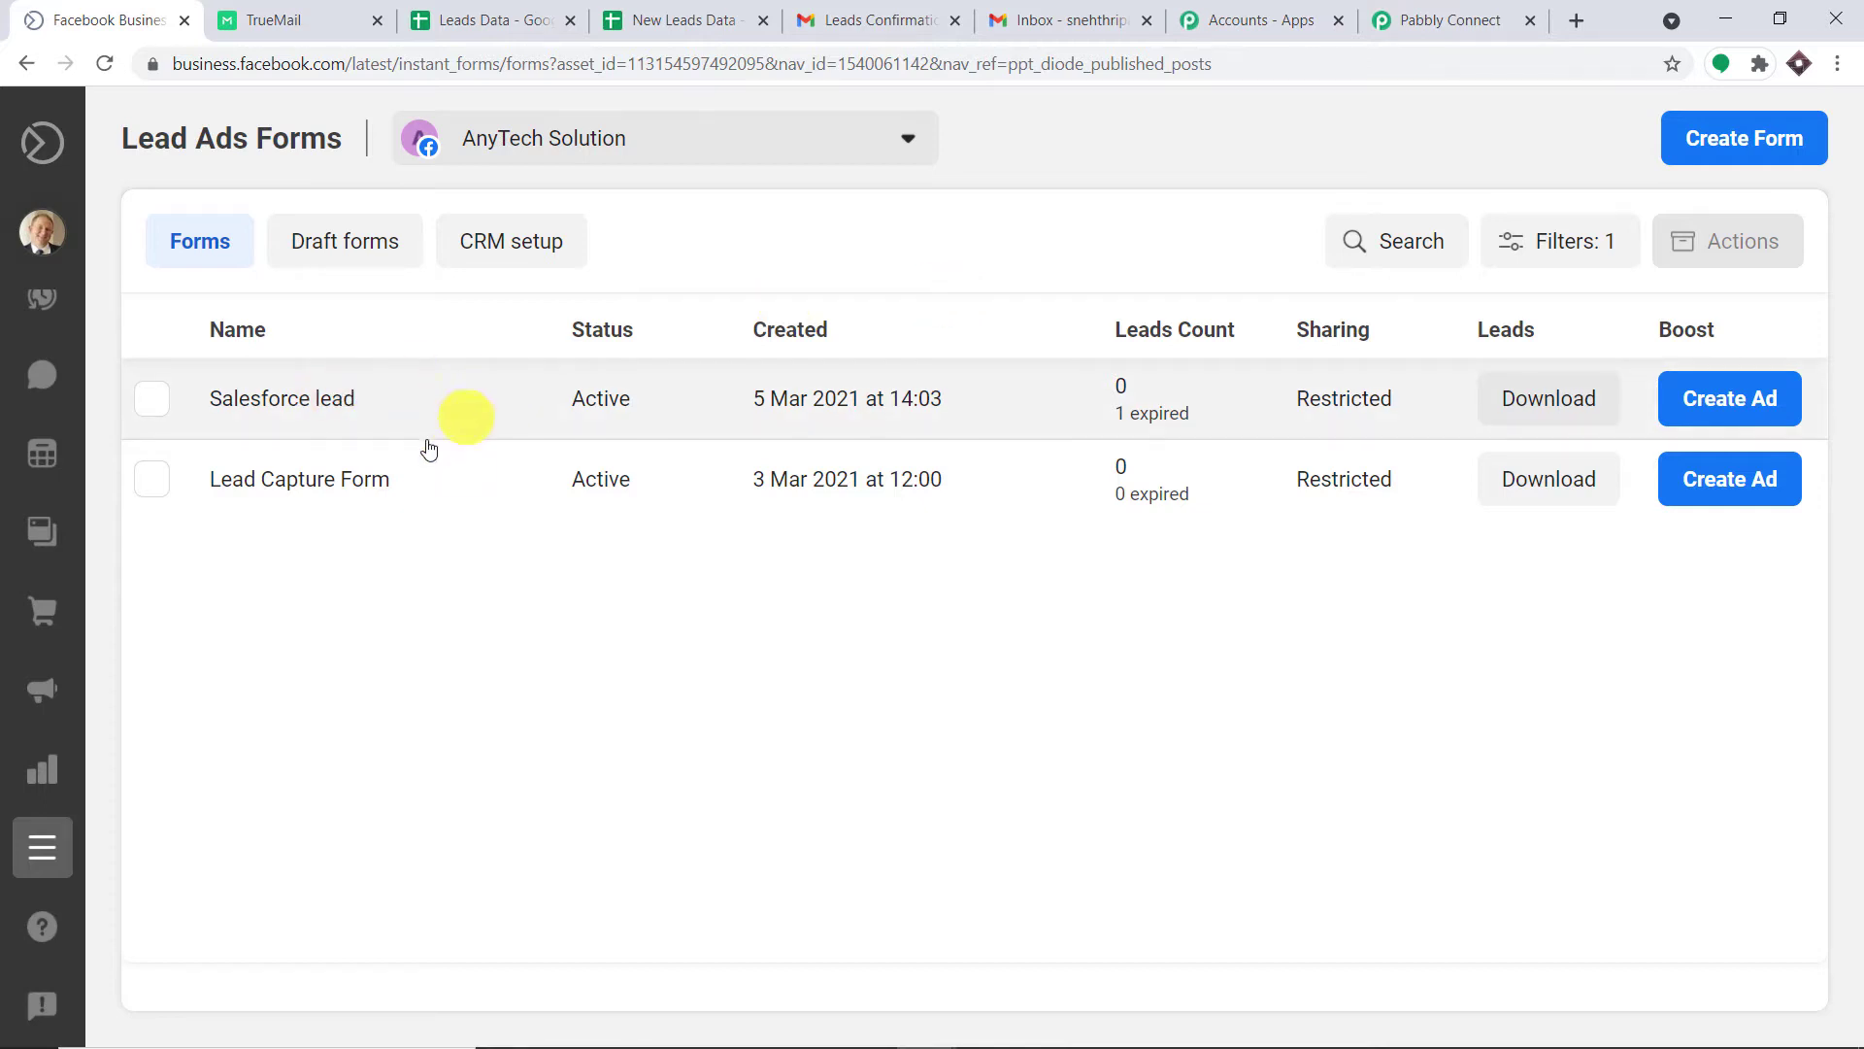
# Open the Lead Capture Form's details and start its Test form.
pyautogui.click(1408, 17)
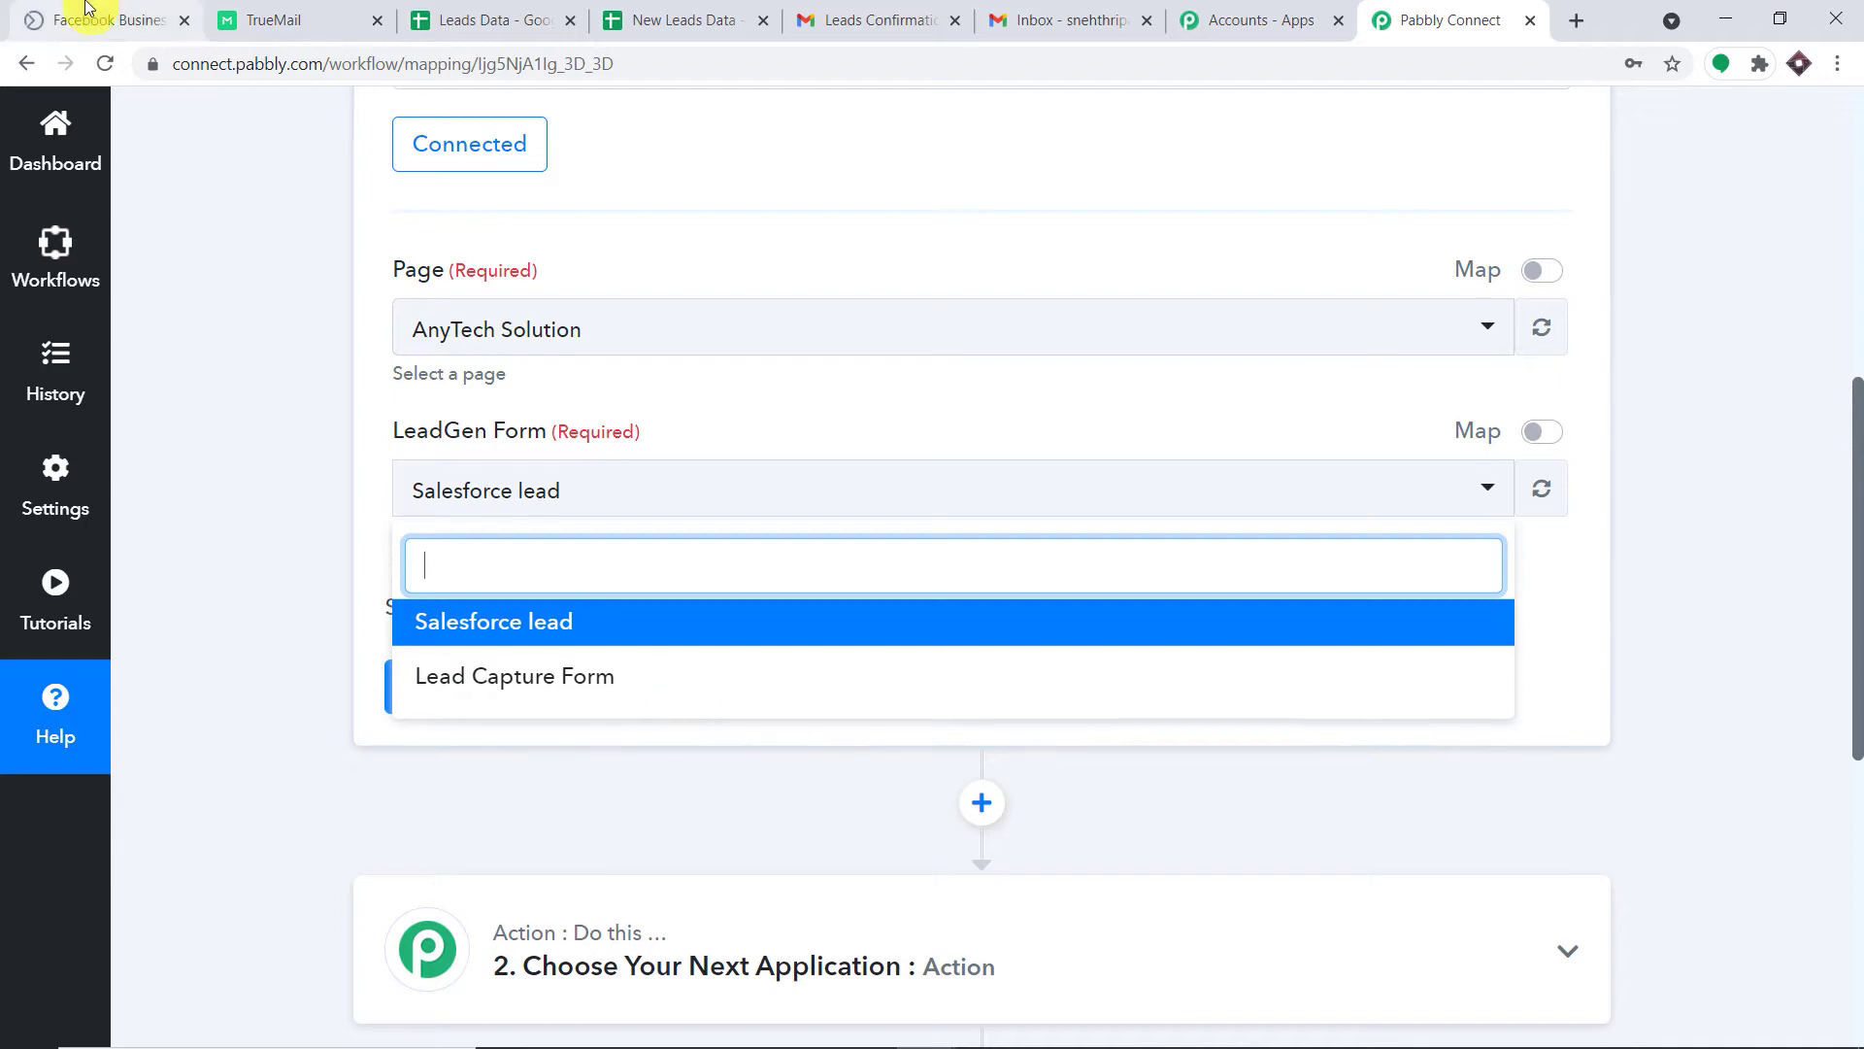
pyautogui.click(39, 20)
pyautogui.click(280, 489)
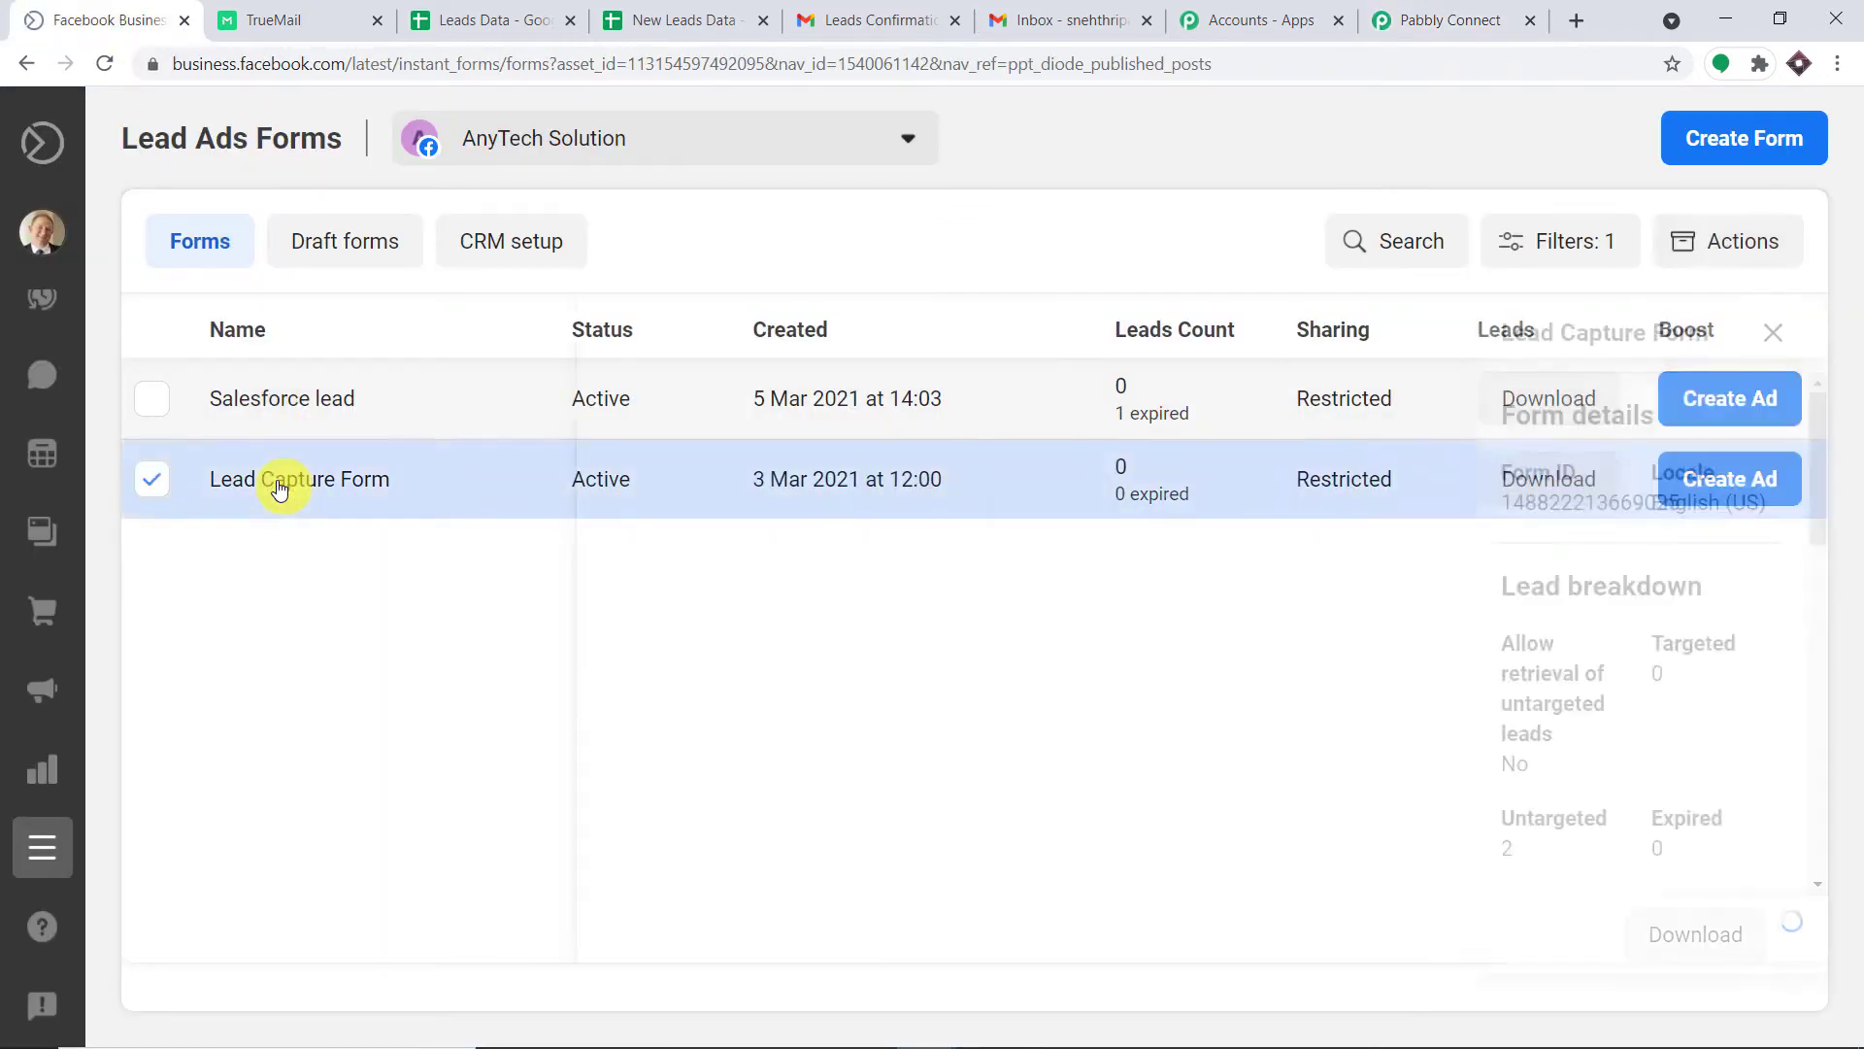
pyautogui.scroll(-3, 1477, 629)
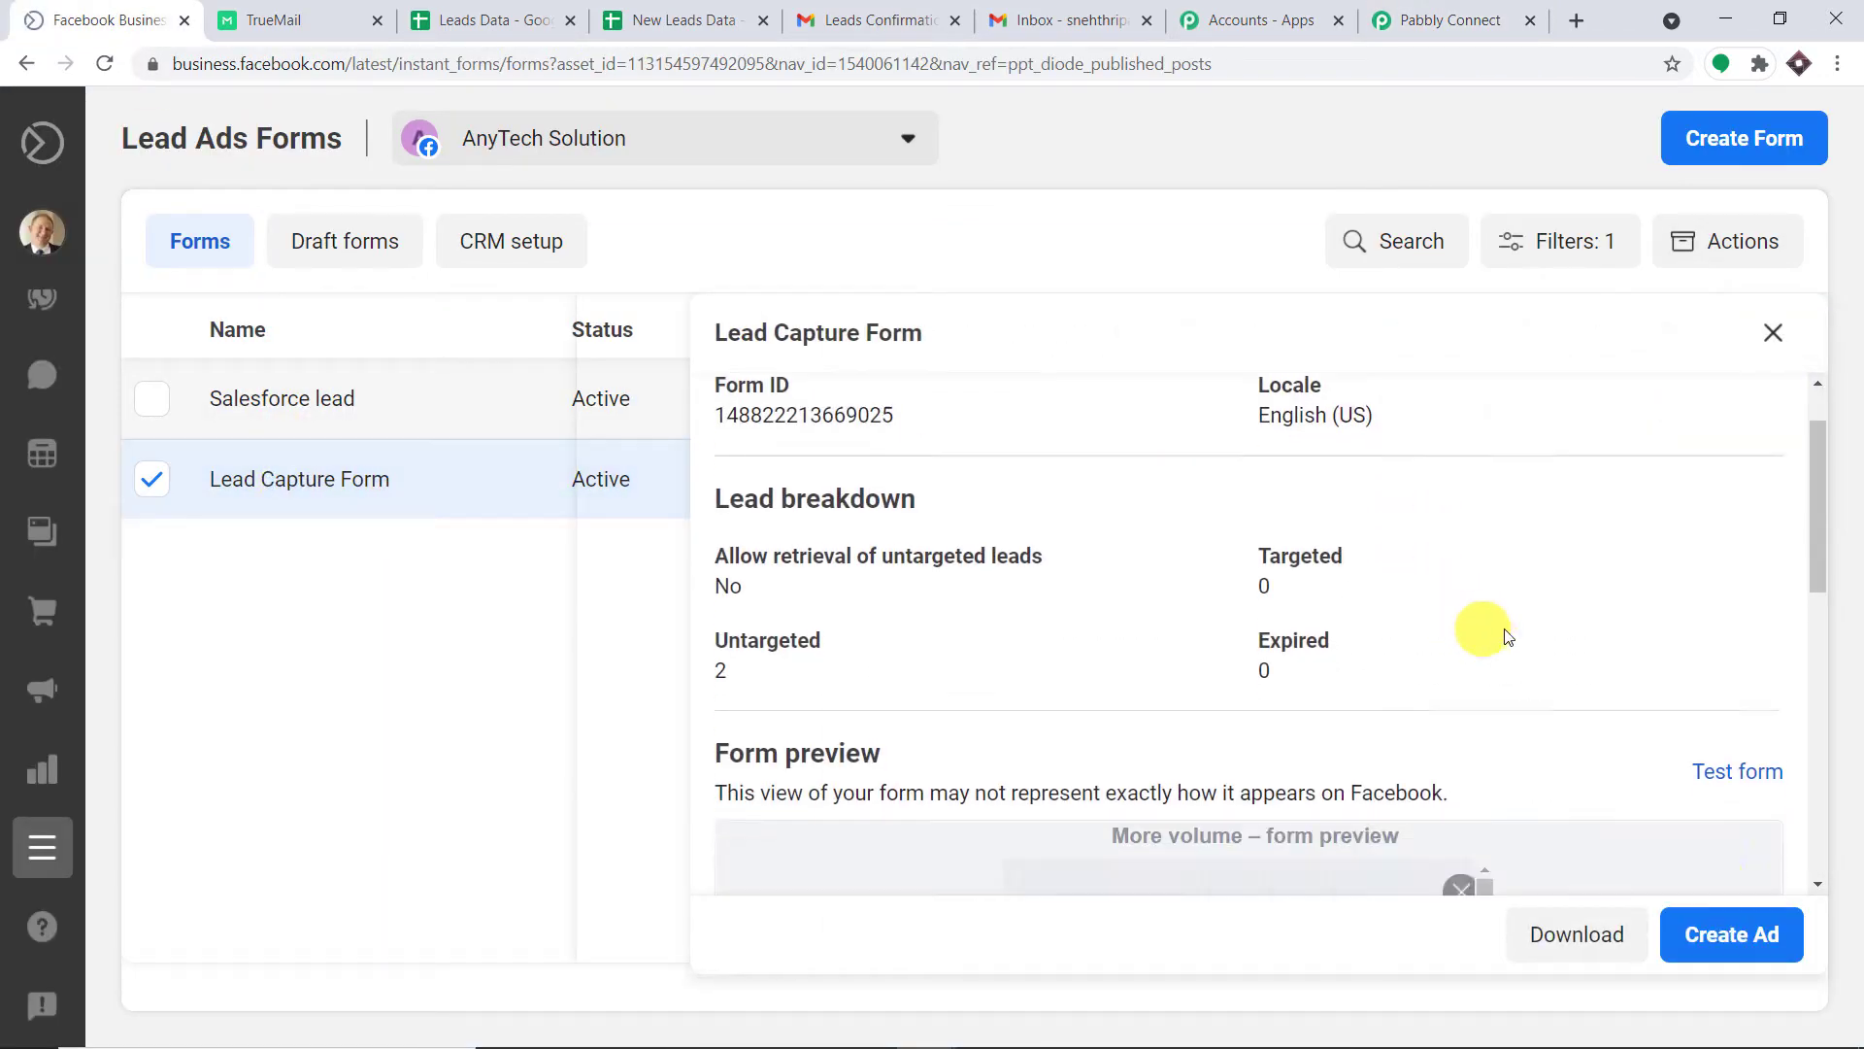
pyautogui.click(1729, 620)
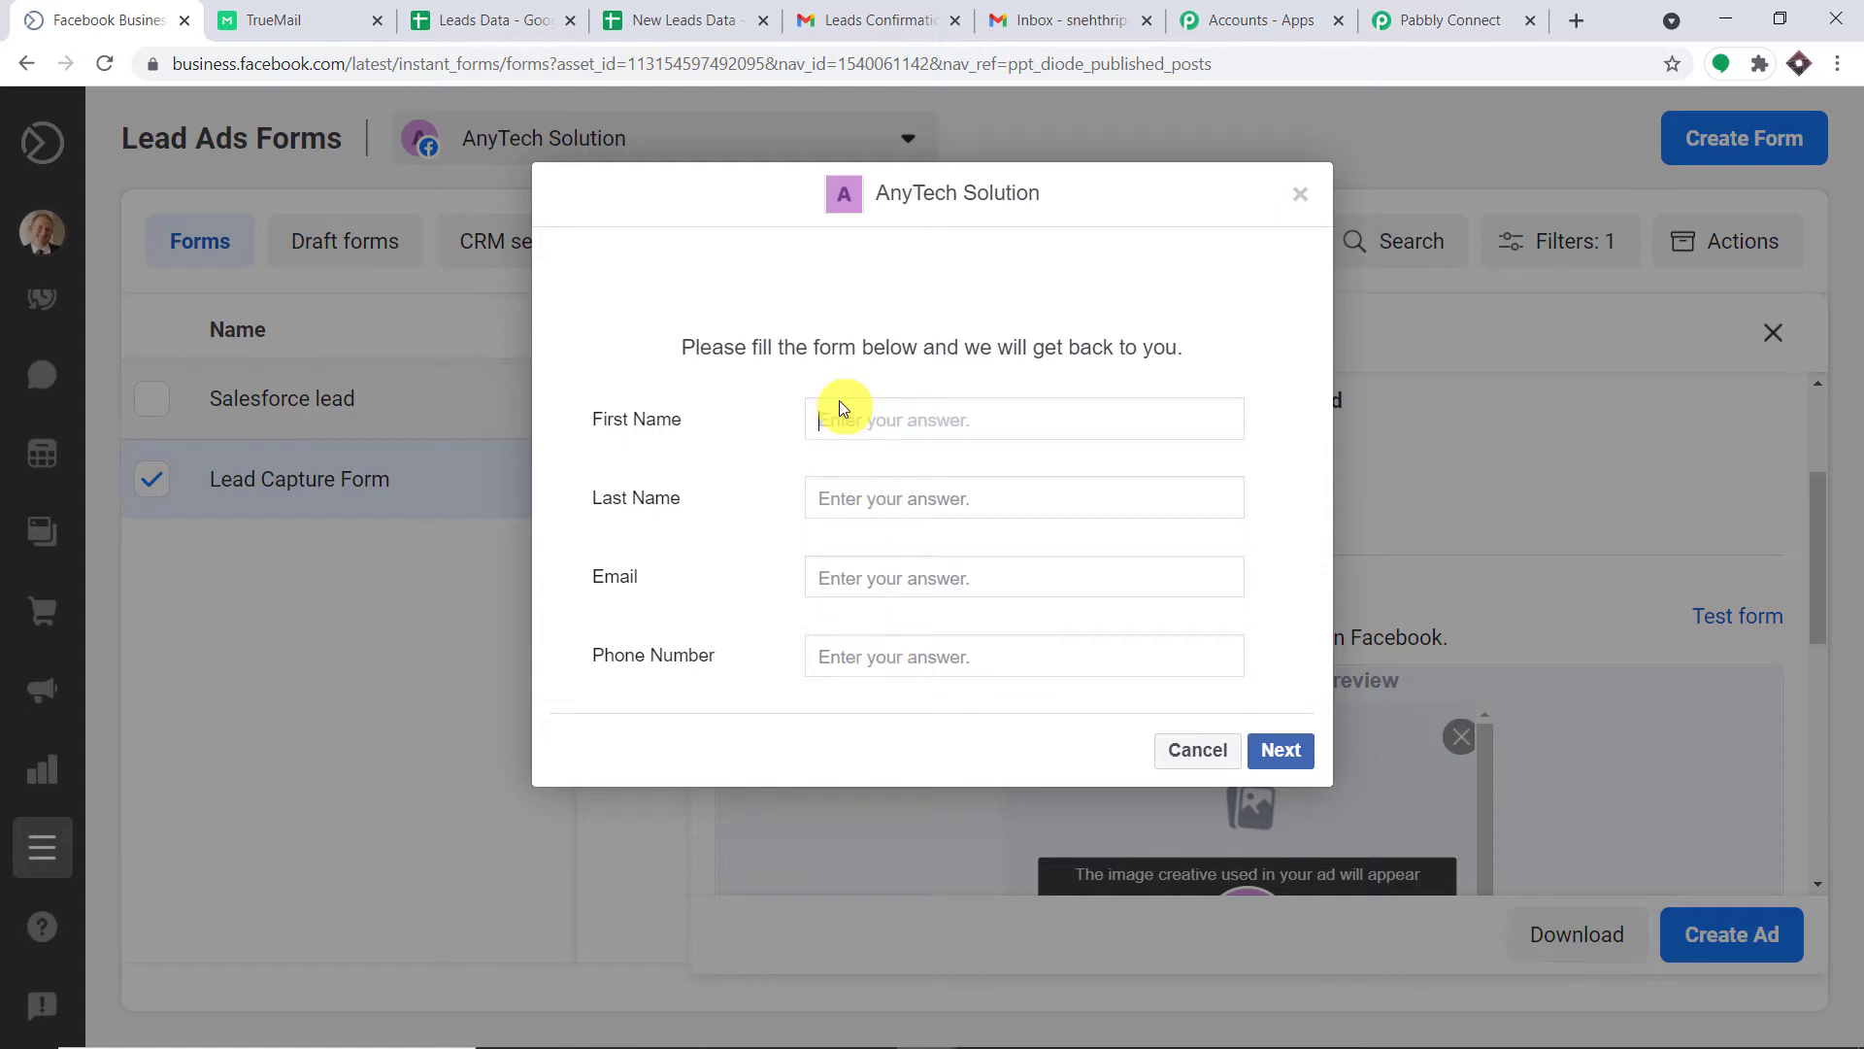
pyautogui.click(1451, 19)
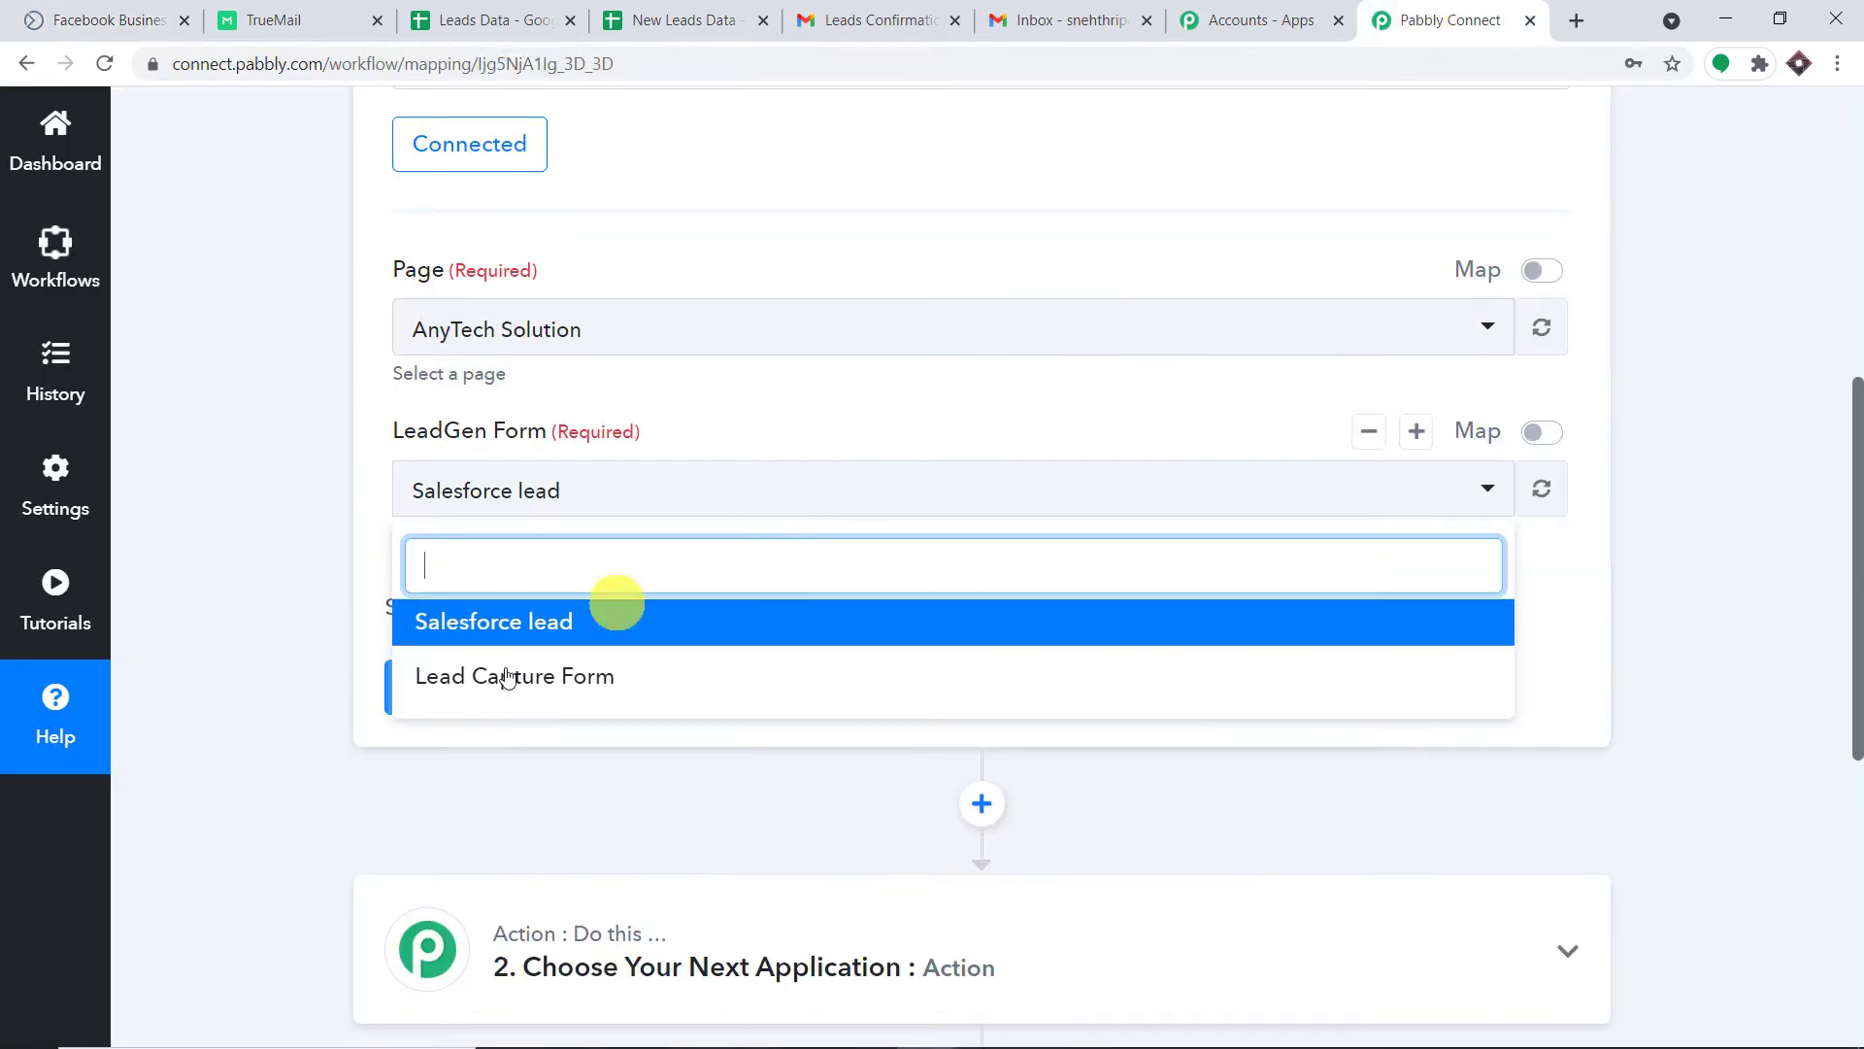
pyautogui.click(291, 673)
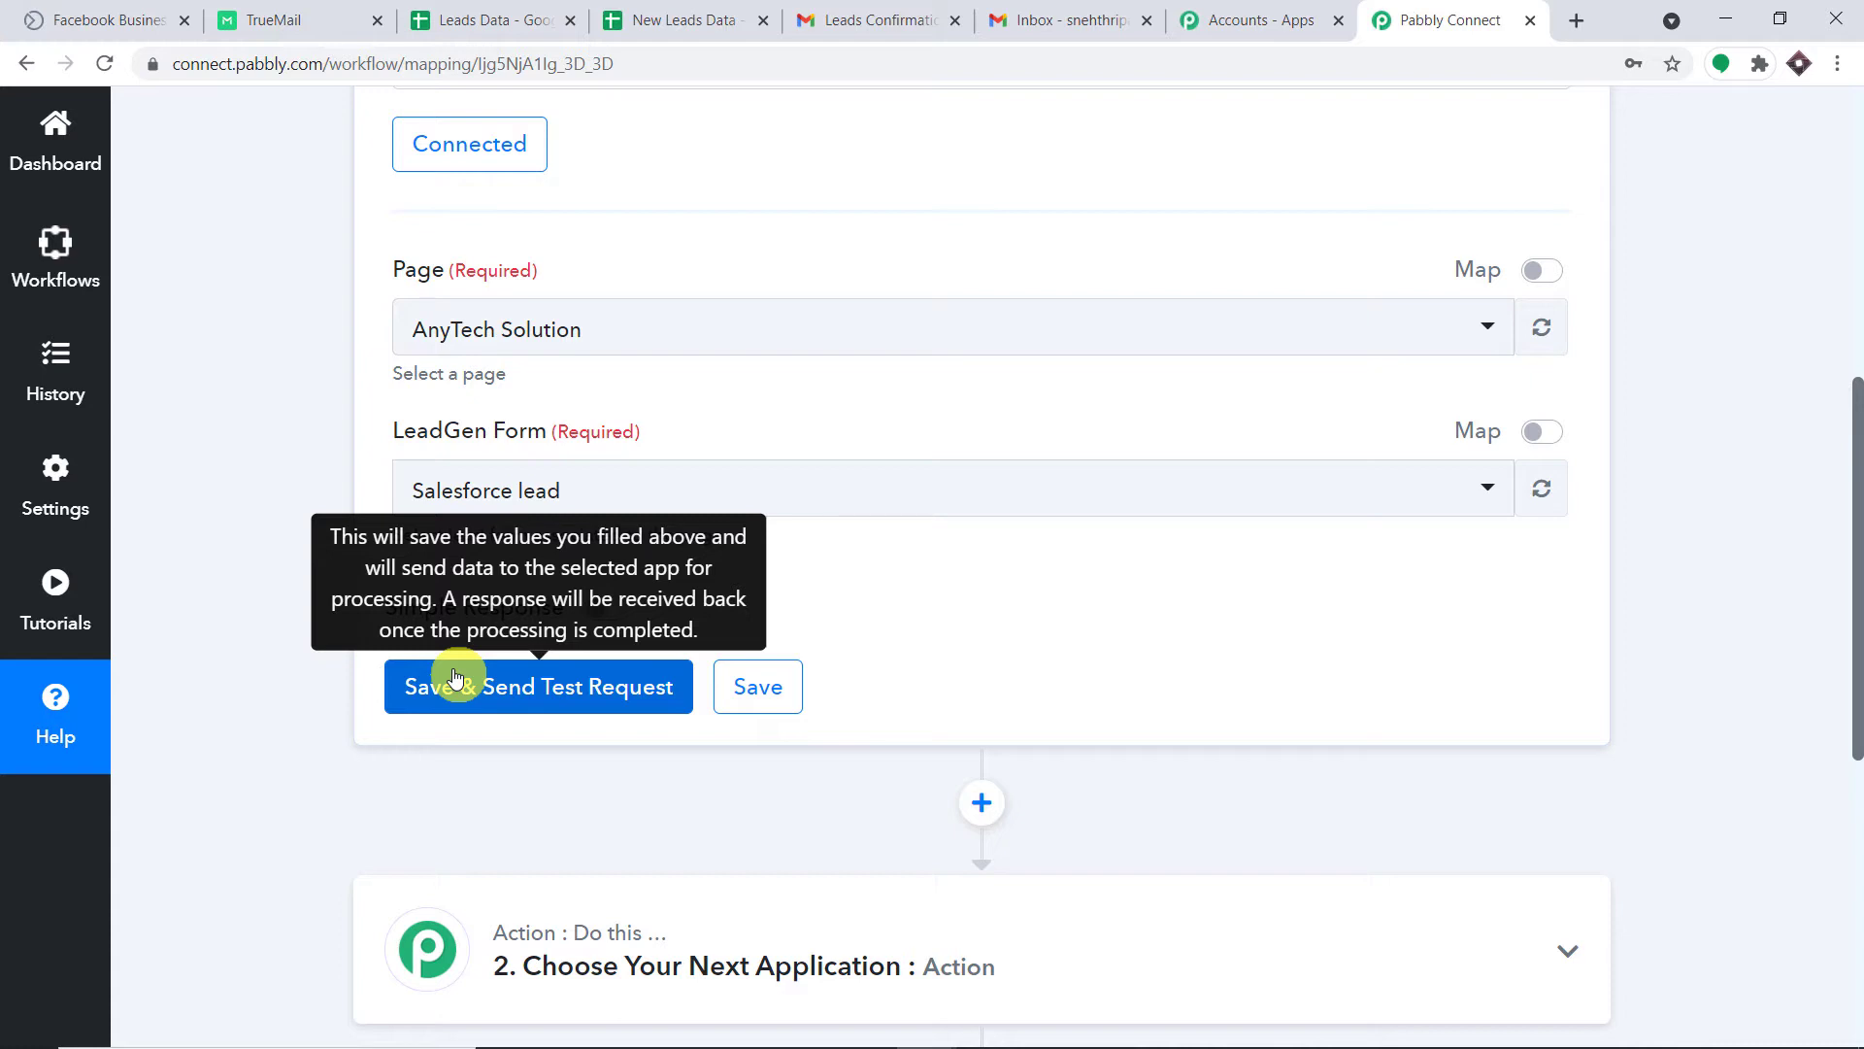
pyautogui.click(145, 19)
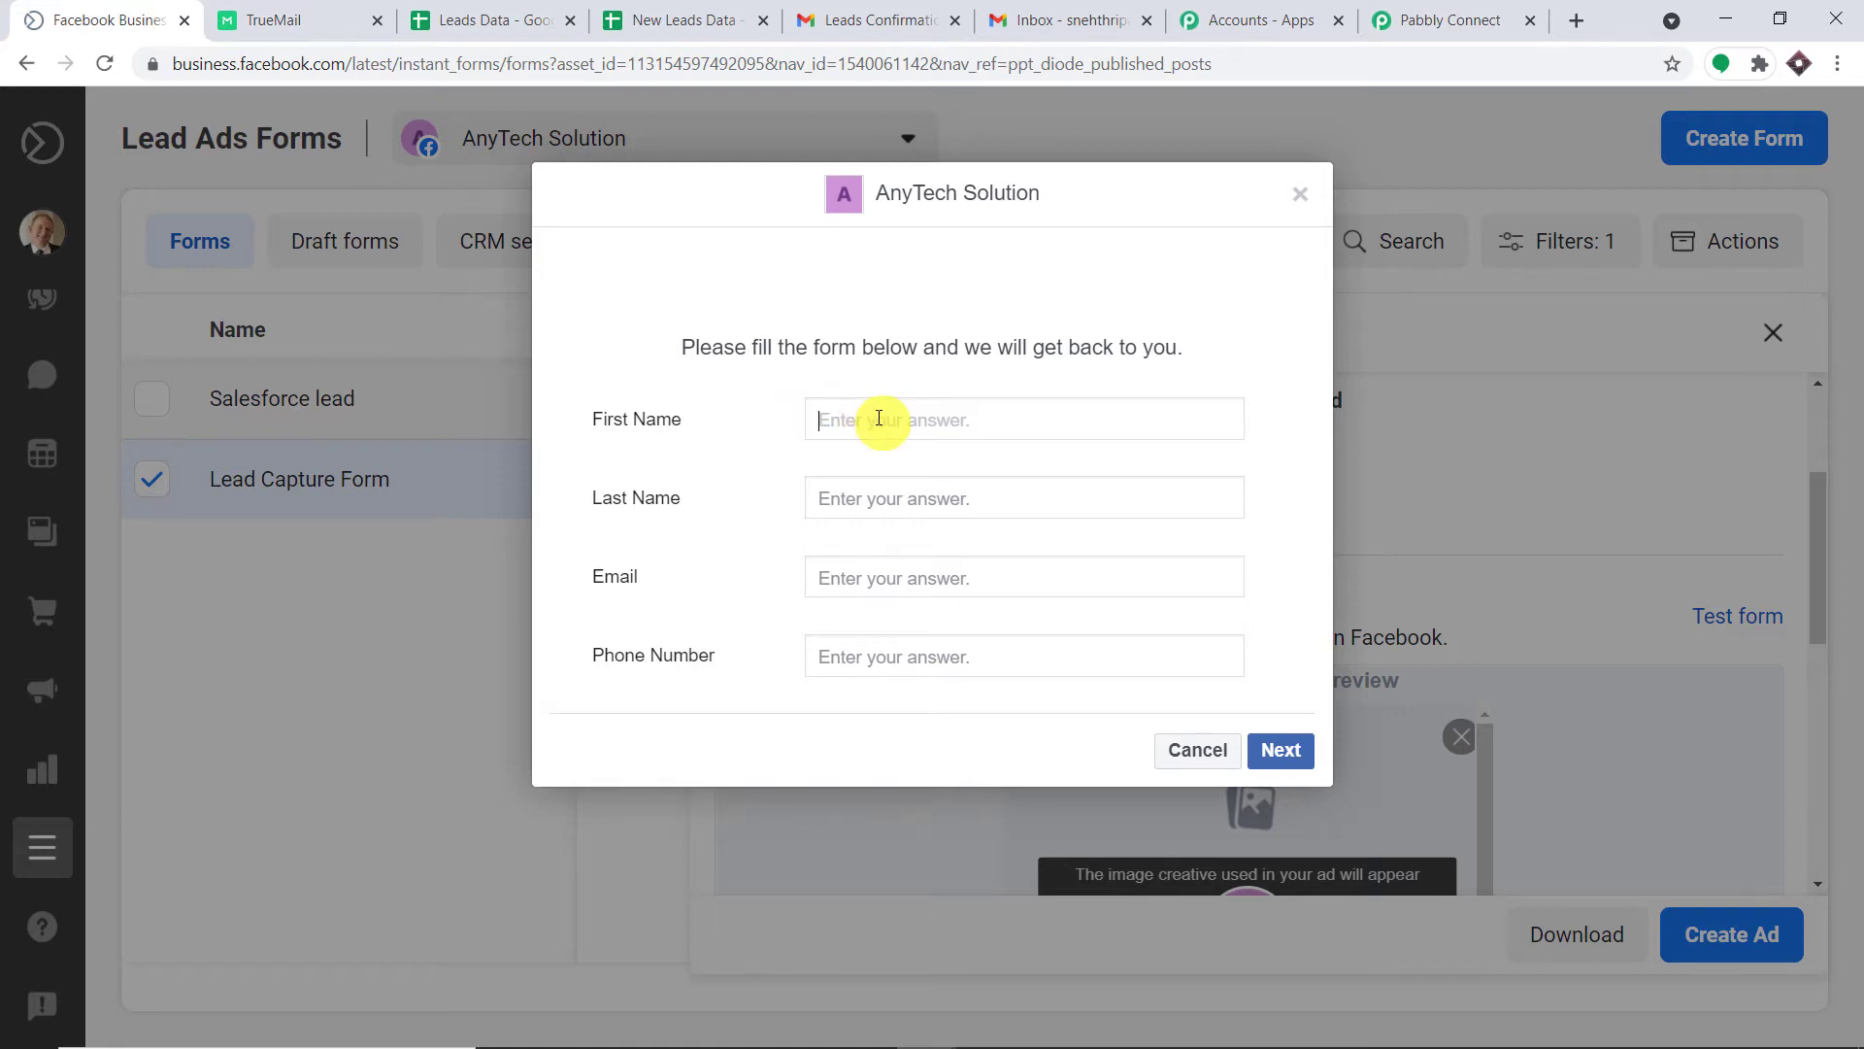
# Copy the Gmail account's e-mail address from the Google account details.
pyautogui.click(1060, 29)
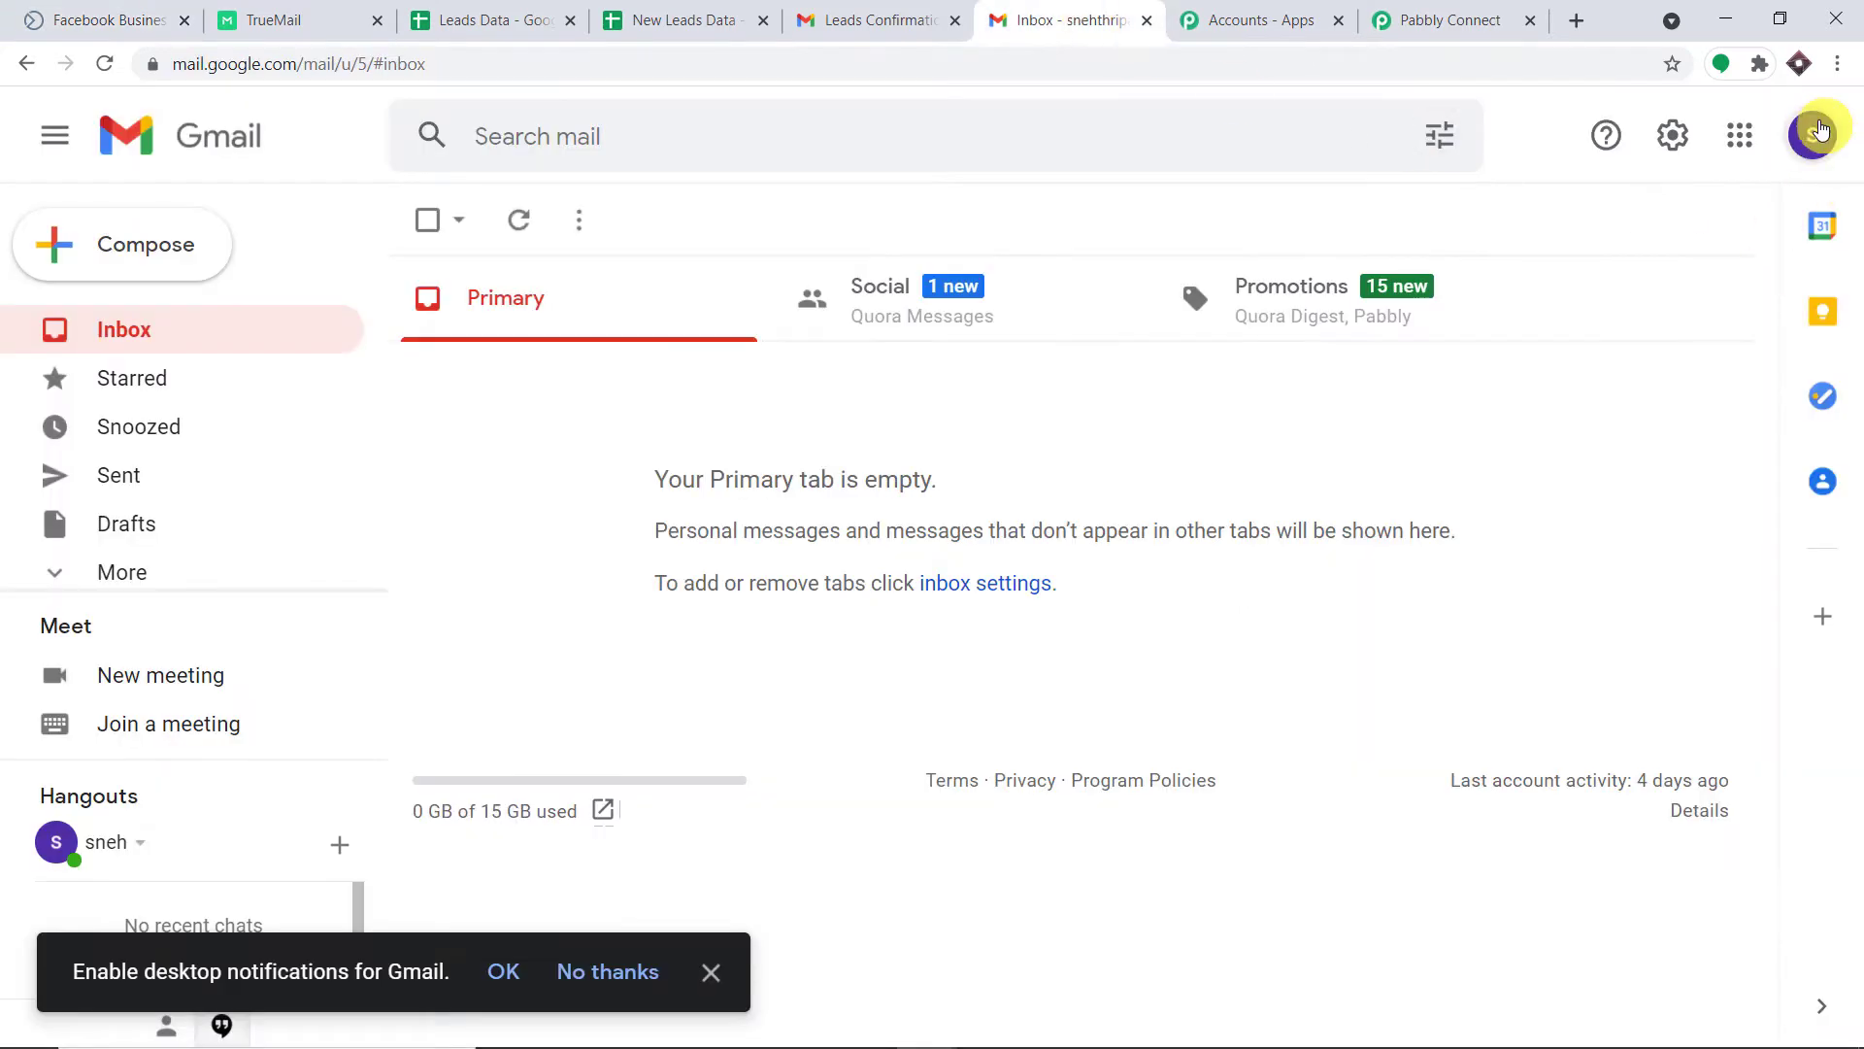
pyautogui.click(1813, 135)
pyautogui.tripleClick(1447, 408)
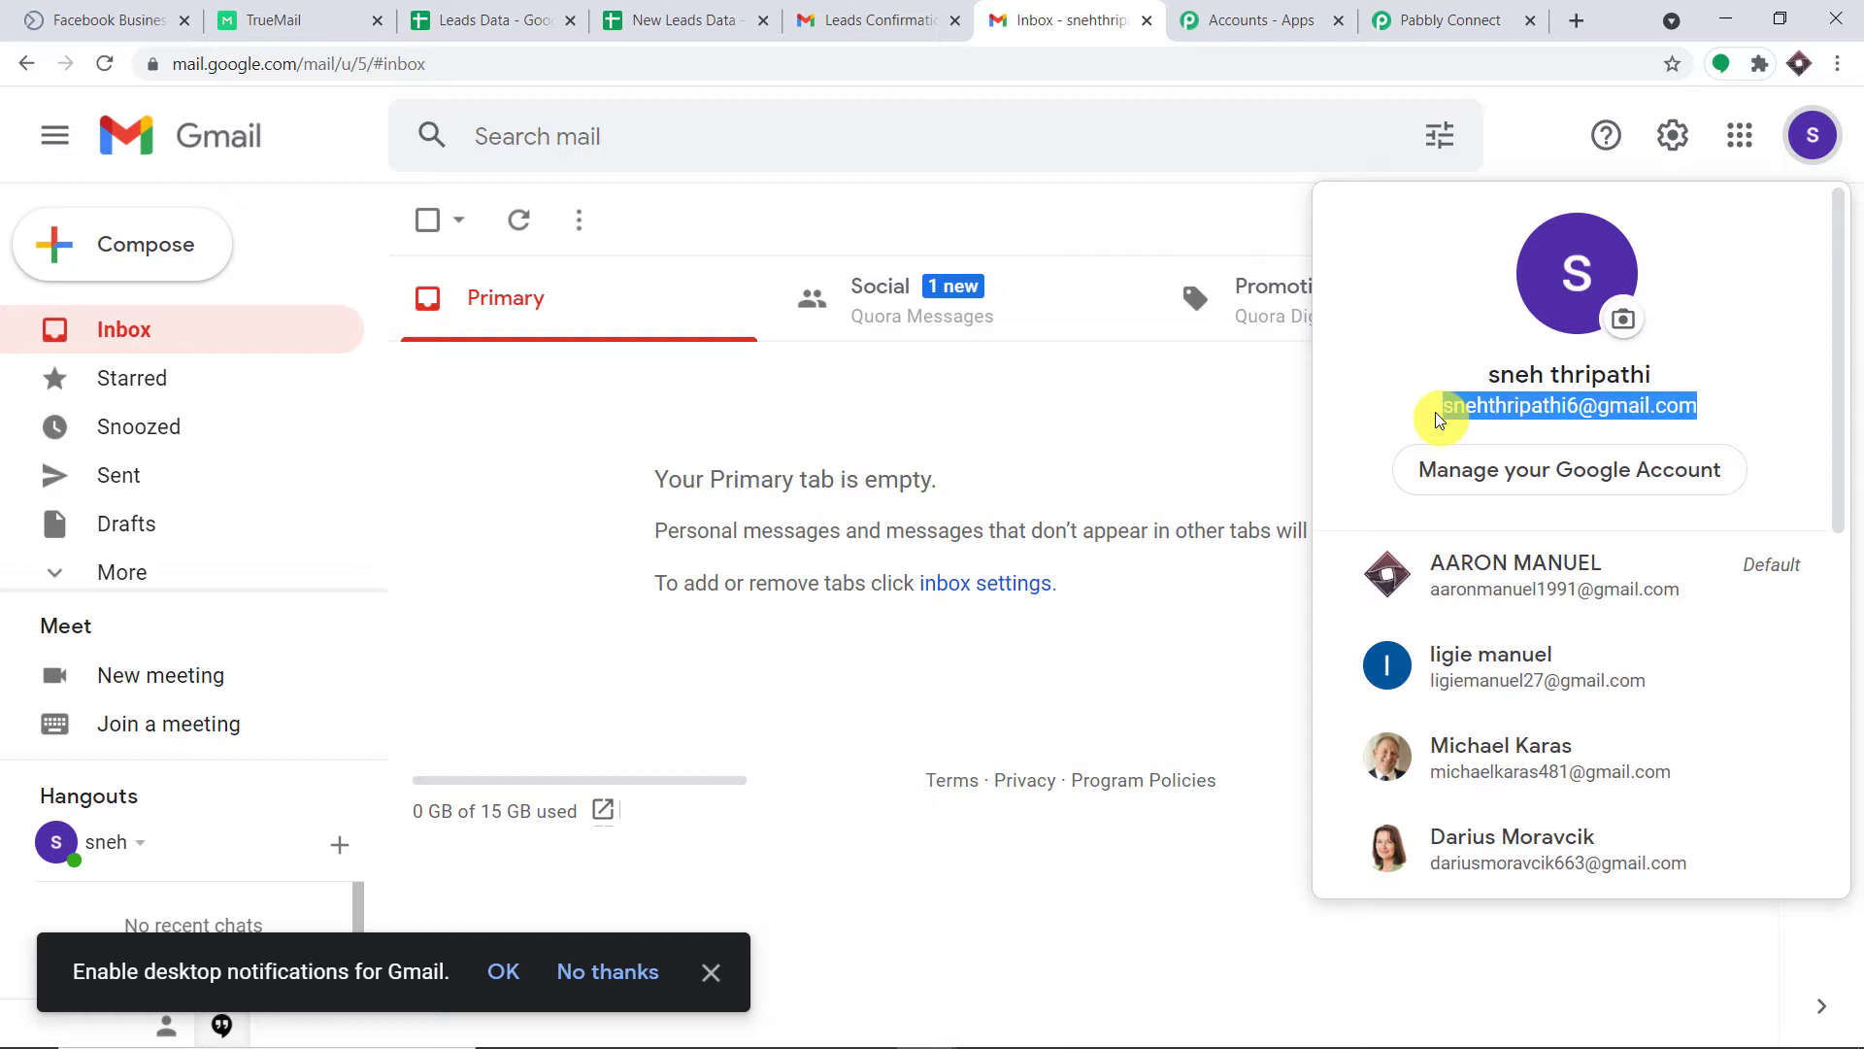
pyautogui.rightClick(1472, 420)
pyautogui.click(1474, 428)
pyautogui.click(1495, 119)
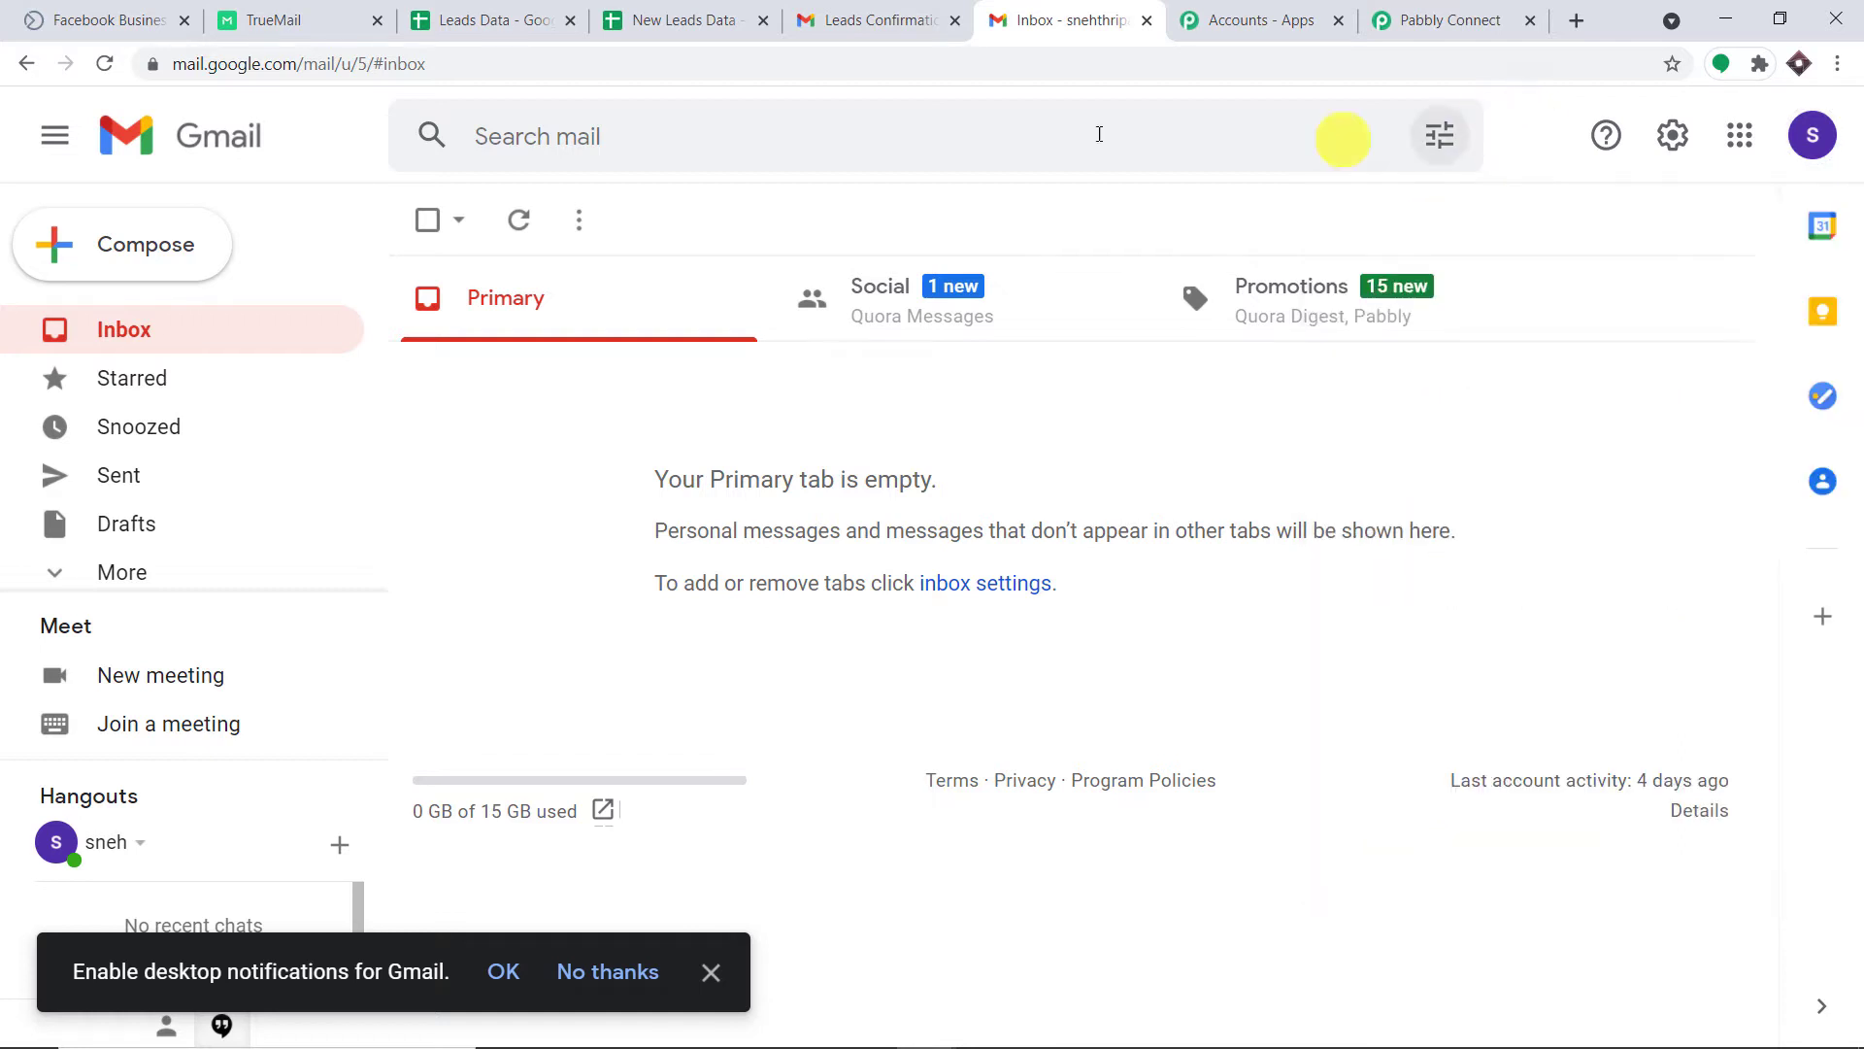
pyautogui.click(145, 20)
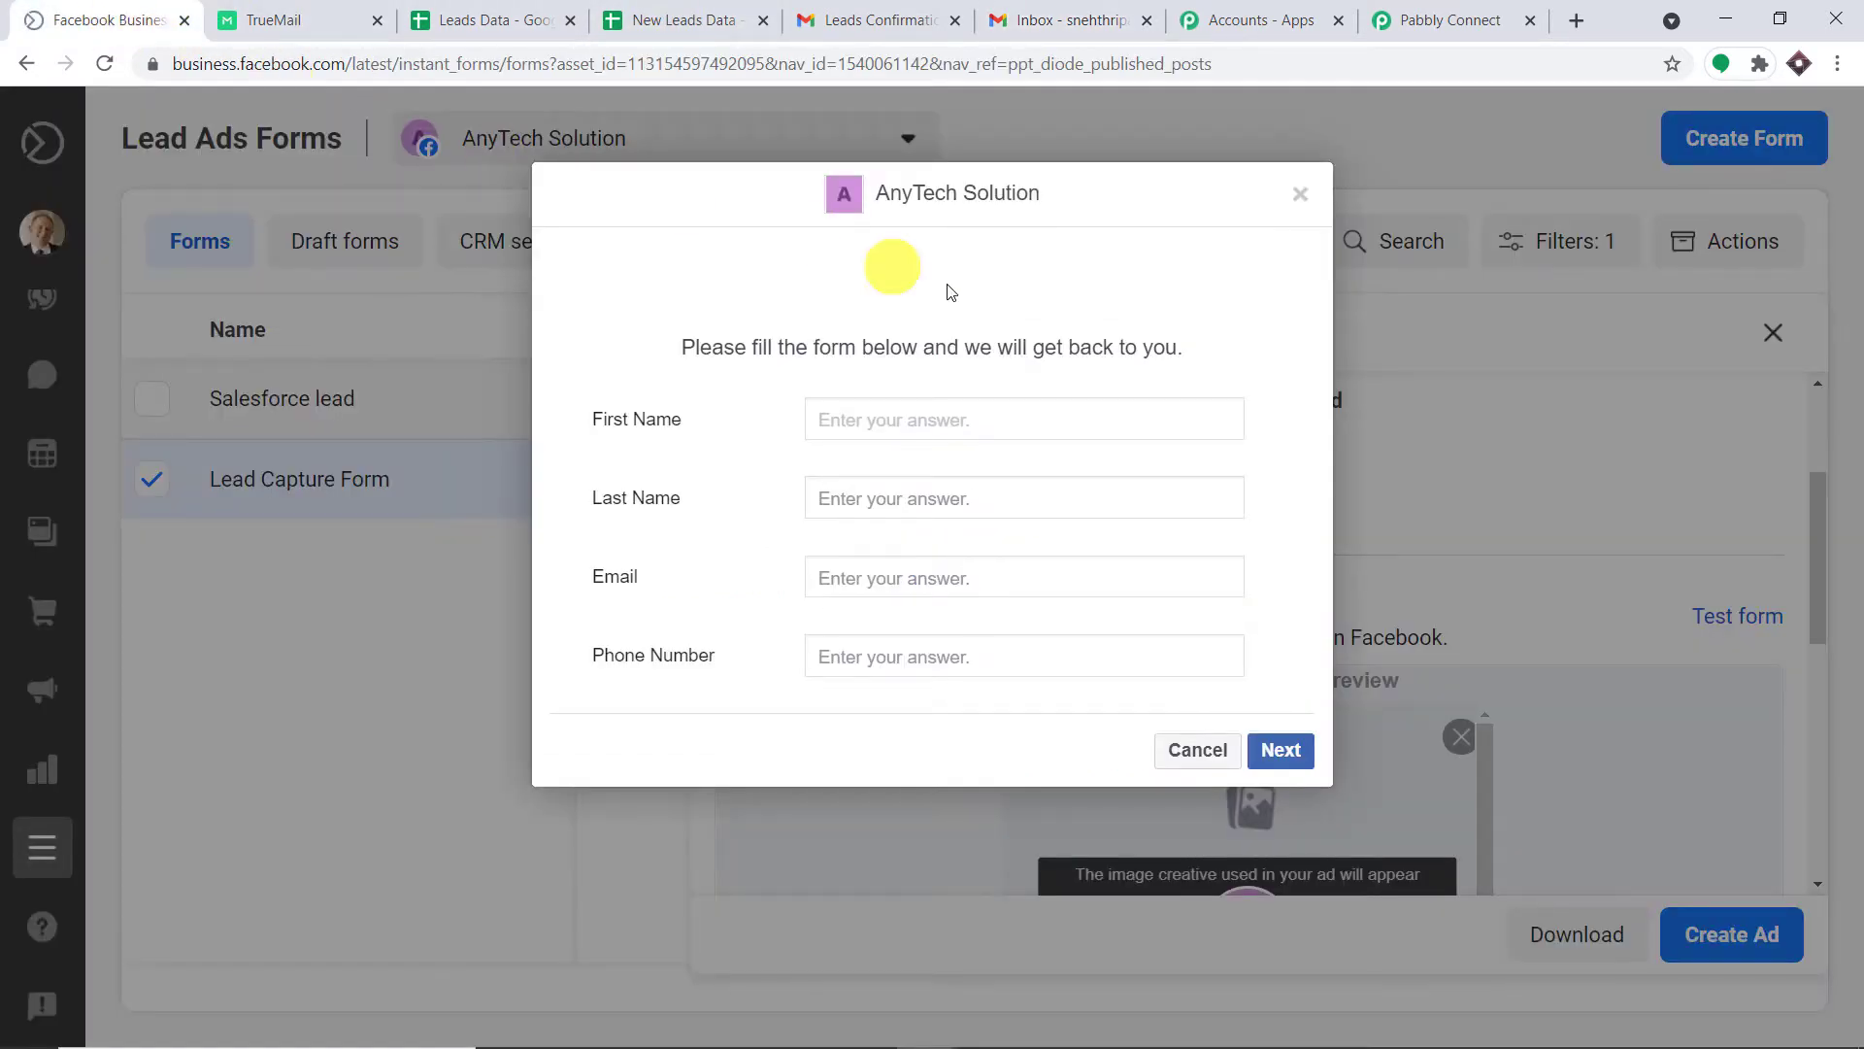
# Fill in first and last name, paste the e-mail, enter a phone number, and submit the test lead.
pyautogui.click(915, 418)
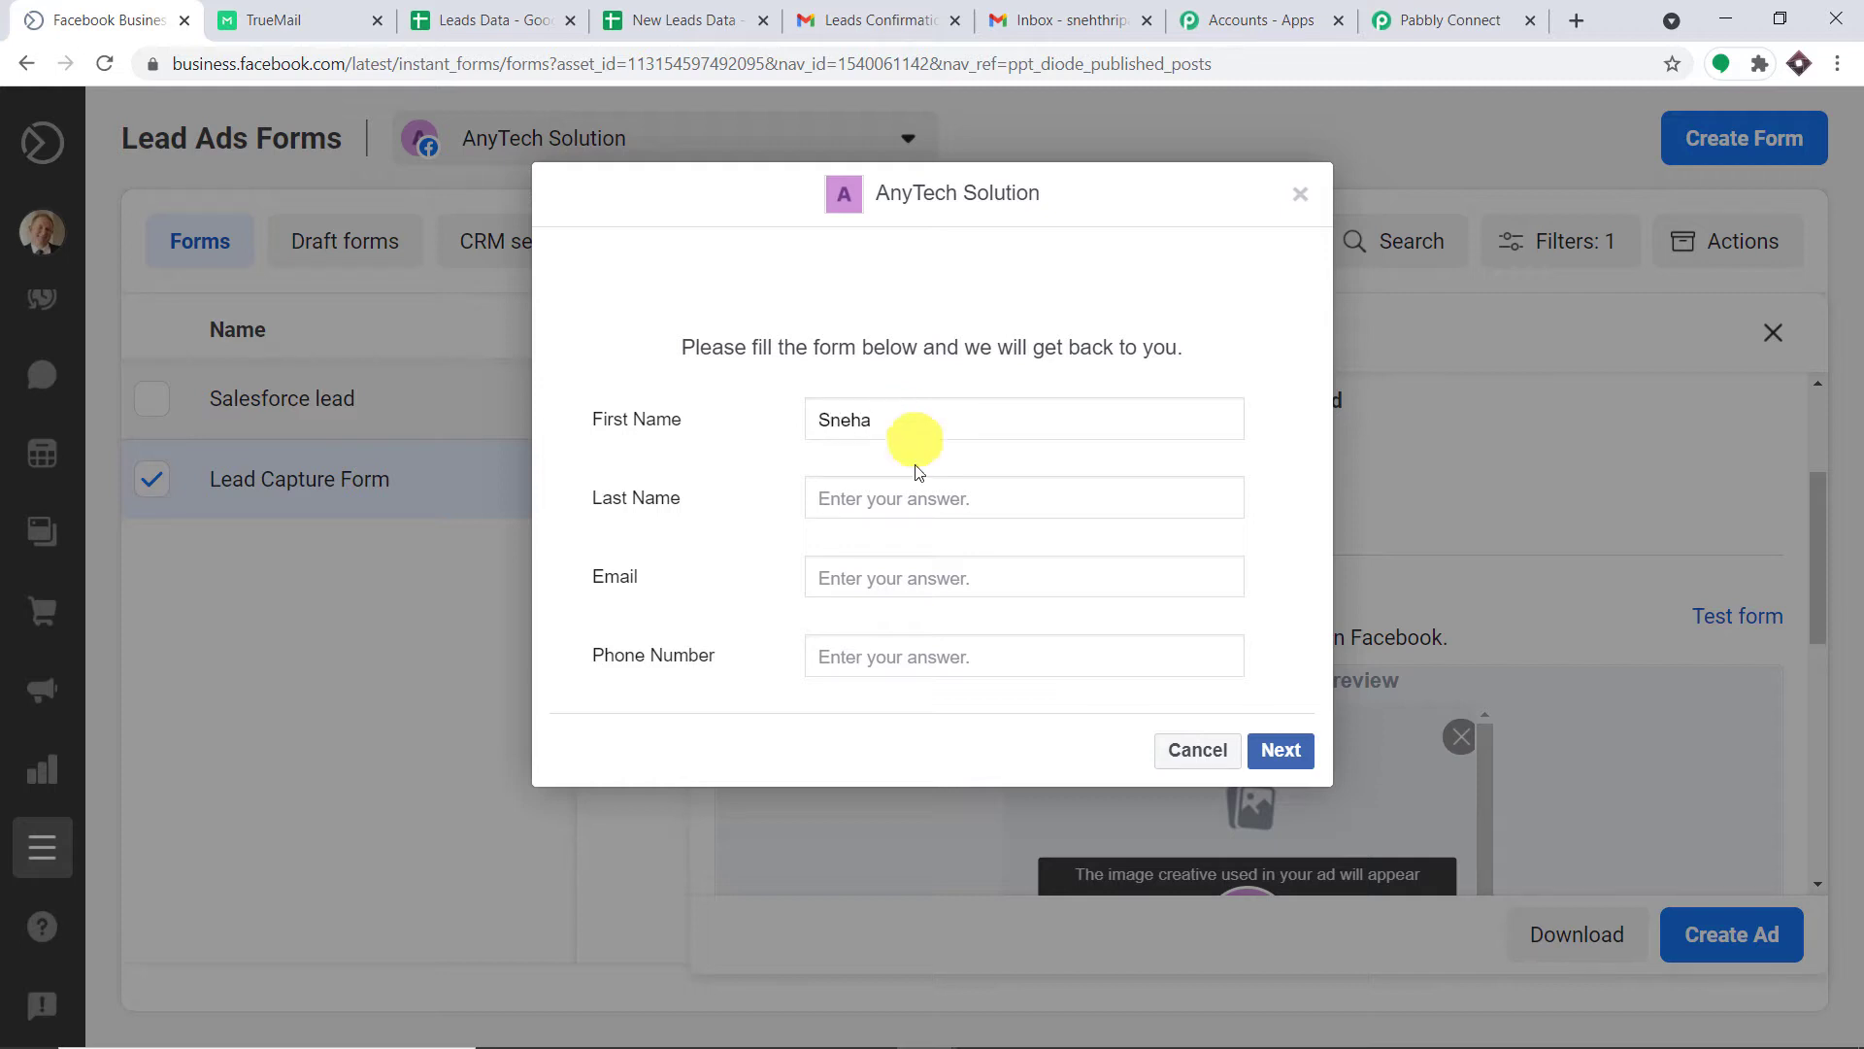
pyautogui.click(910, 501)
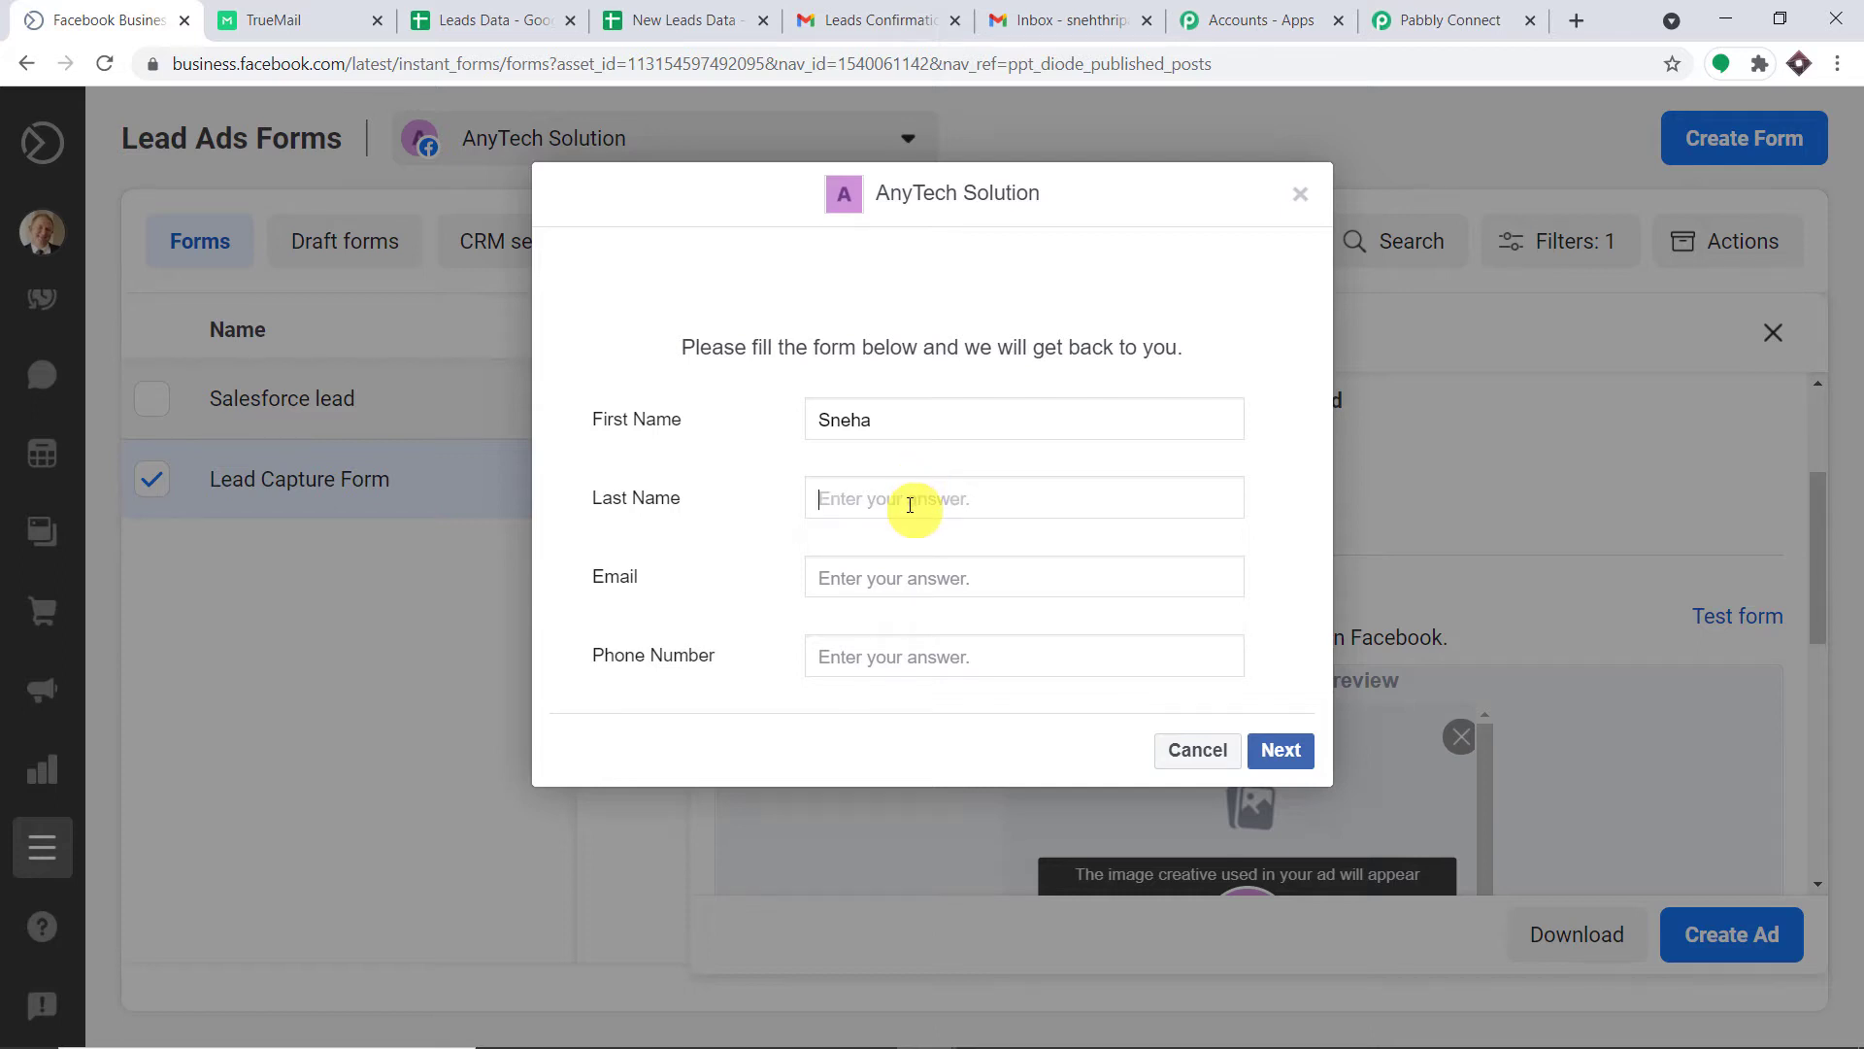
pyautogui.write('T')
pyautogui.press('BackSpace')
pyautogui.write('TH')
pyautogui.rightClick(922, 579)
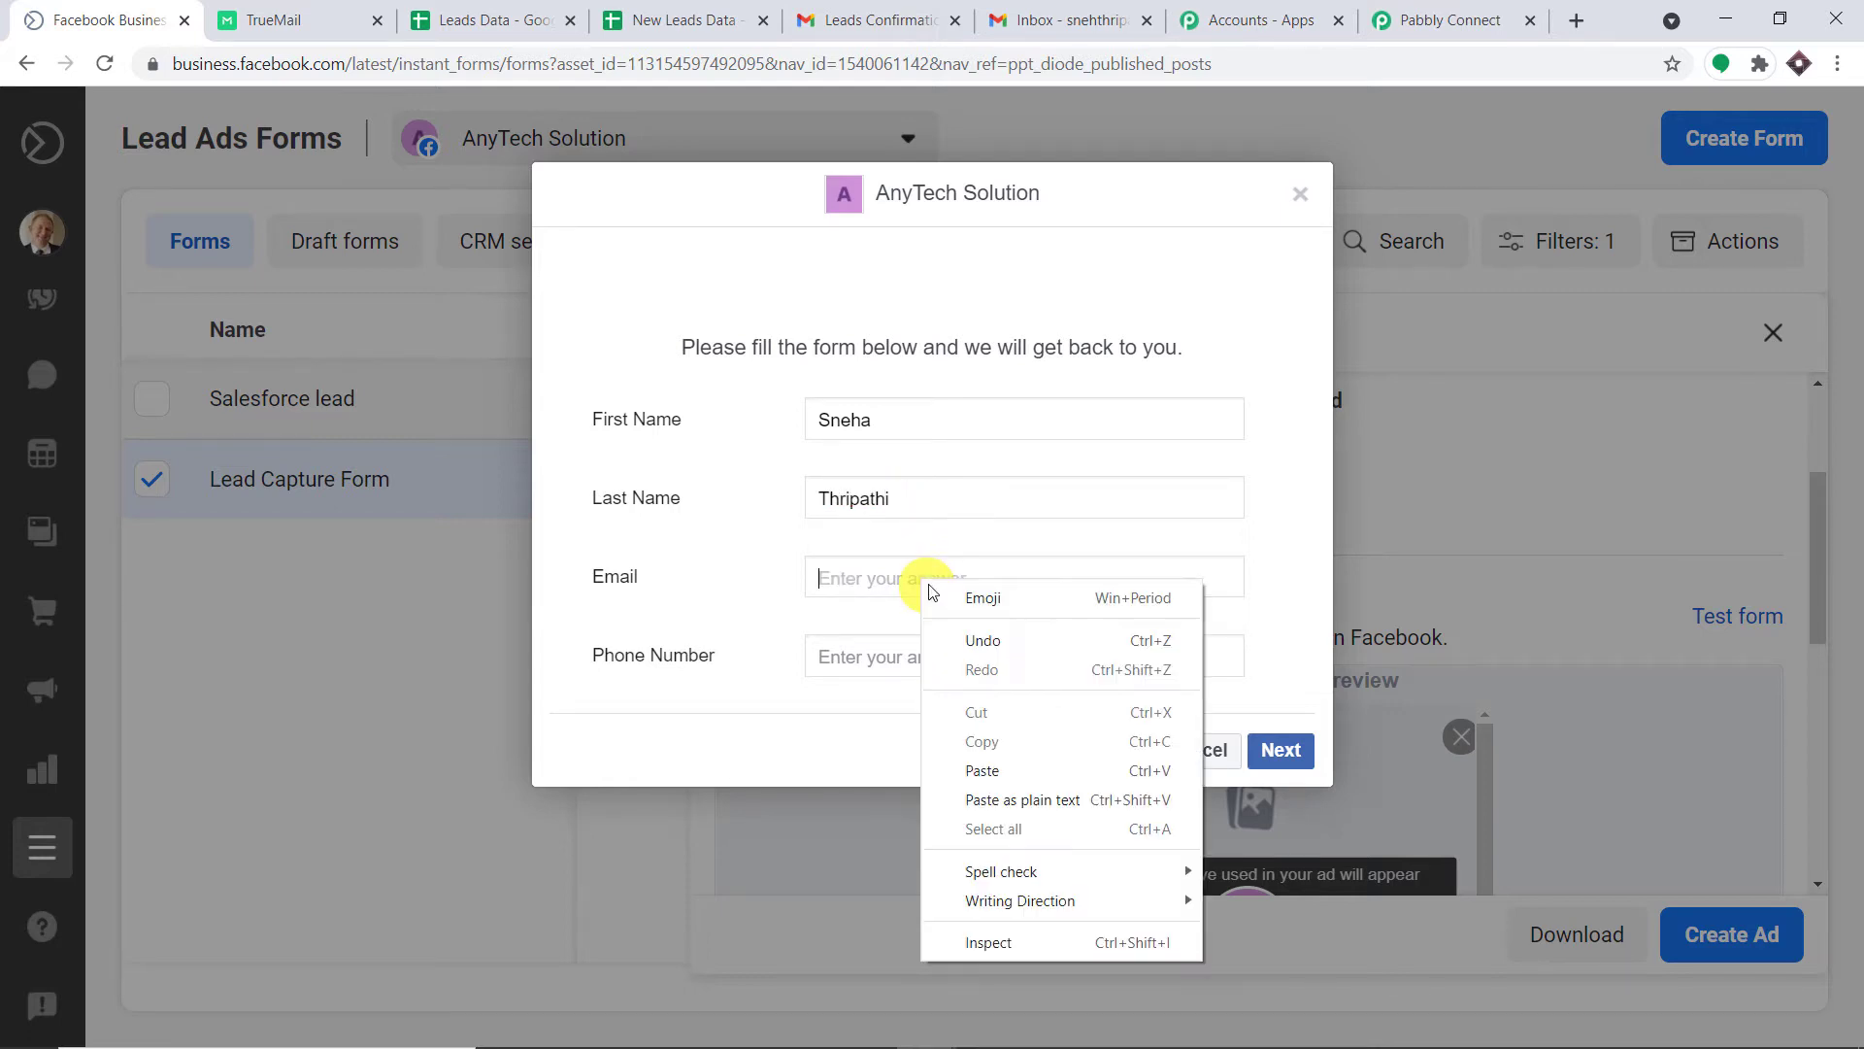
pyautogui.click(982, 771)
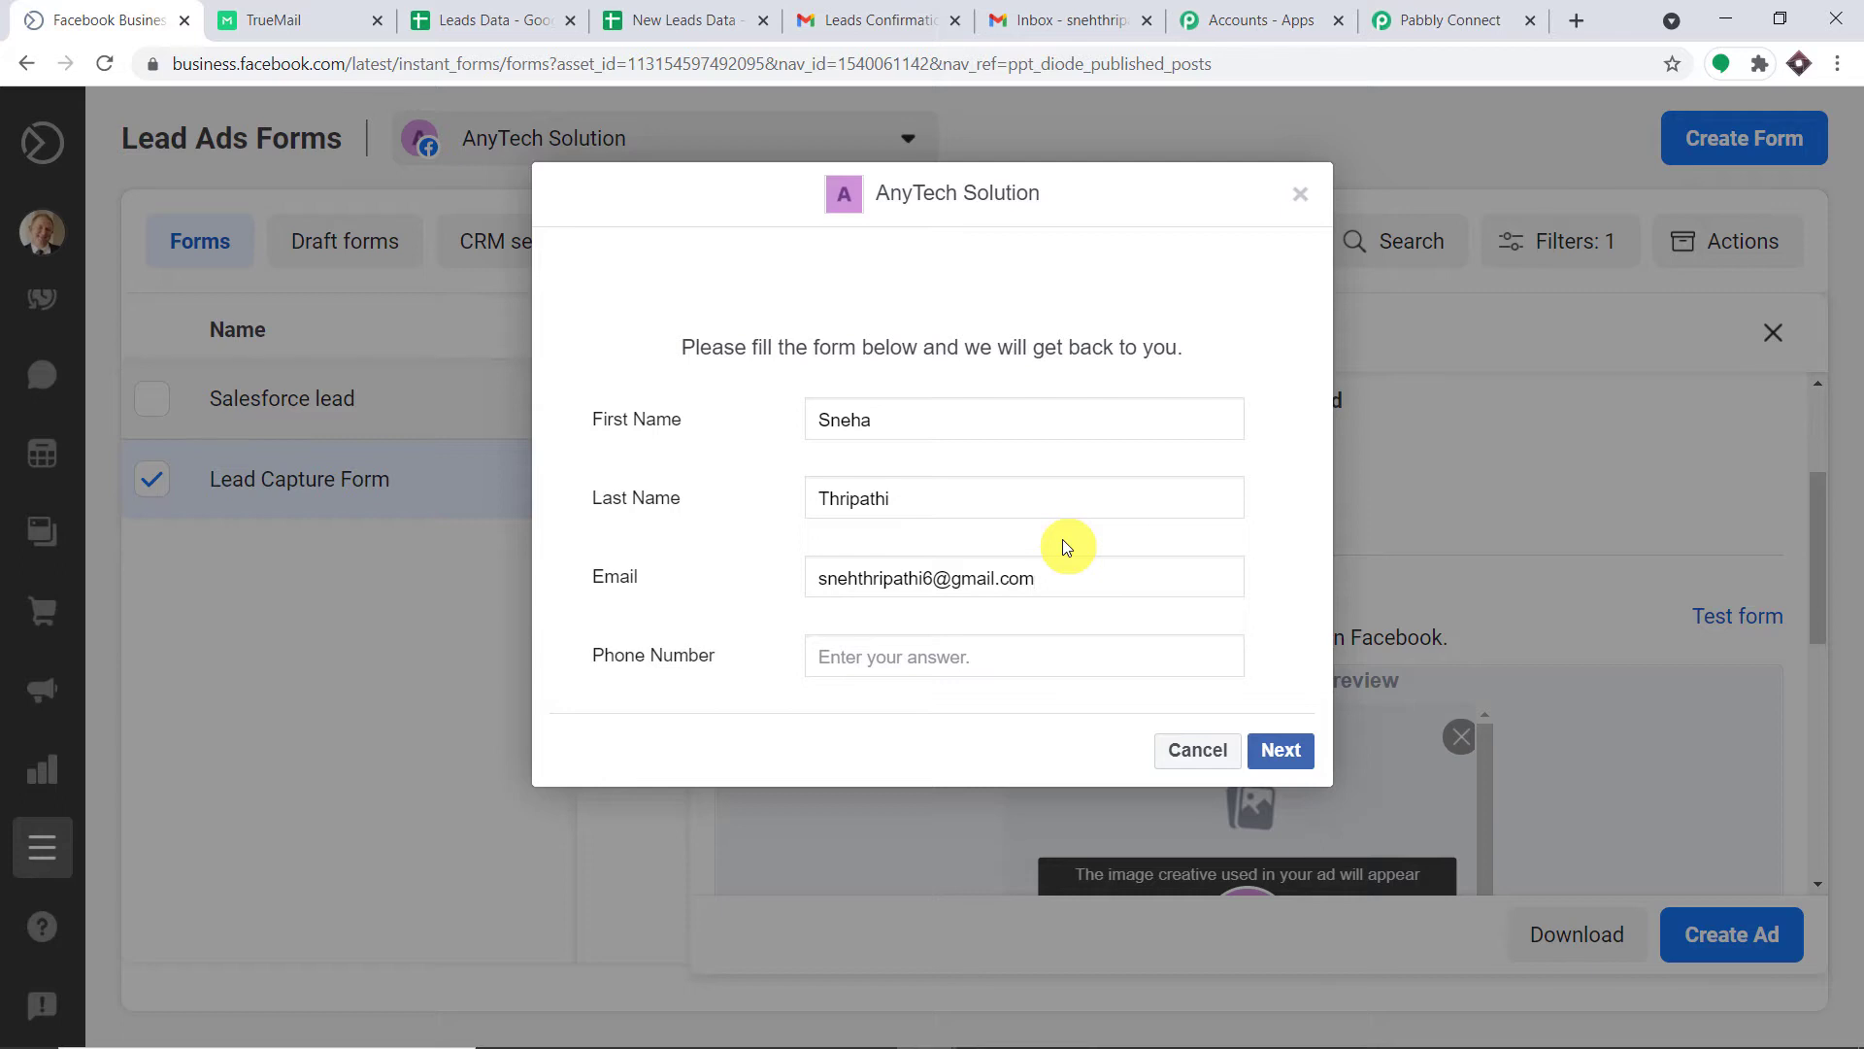
pyautogui.click(895, 668)
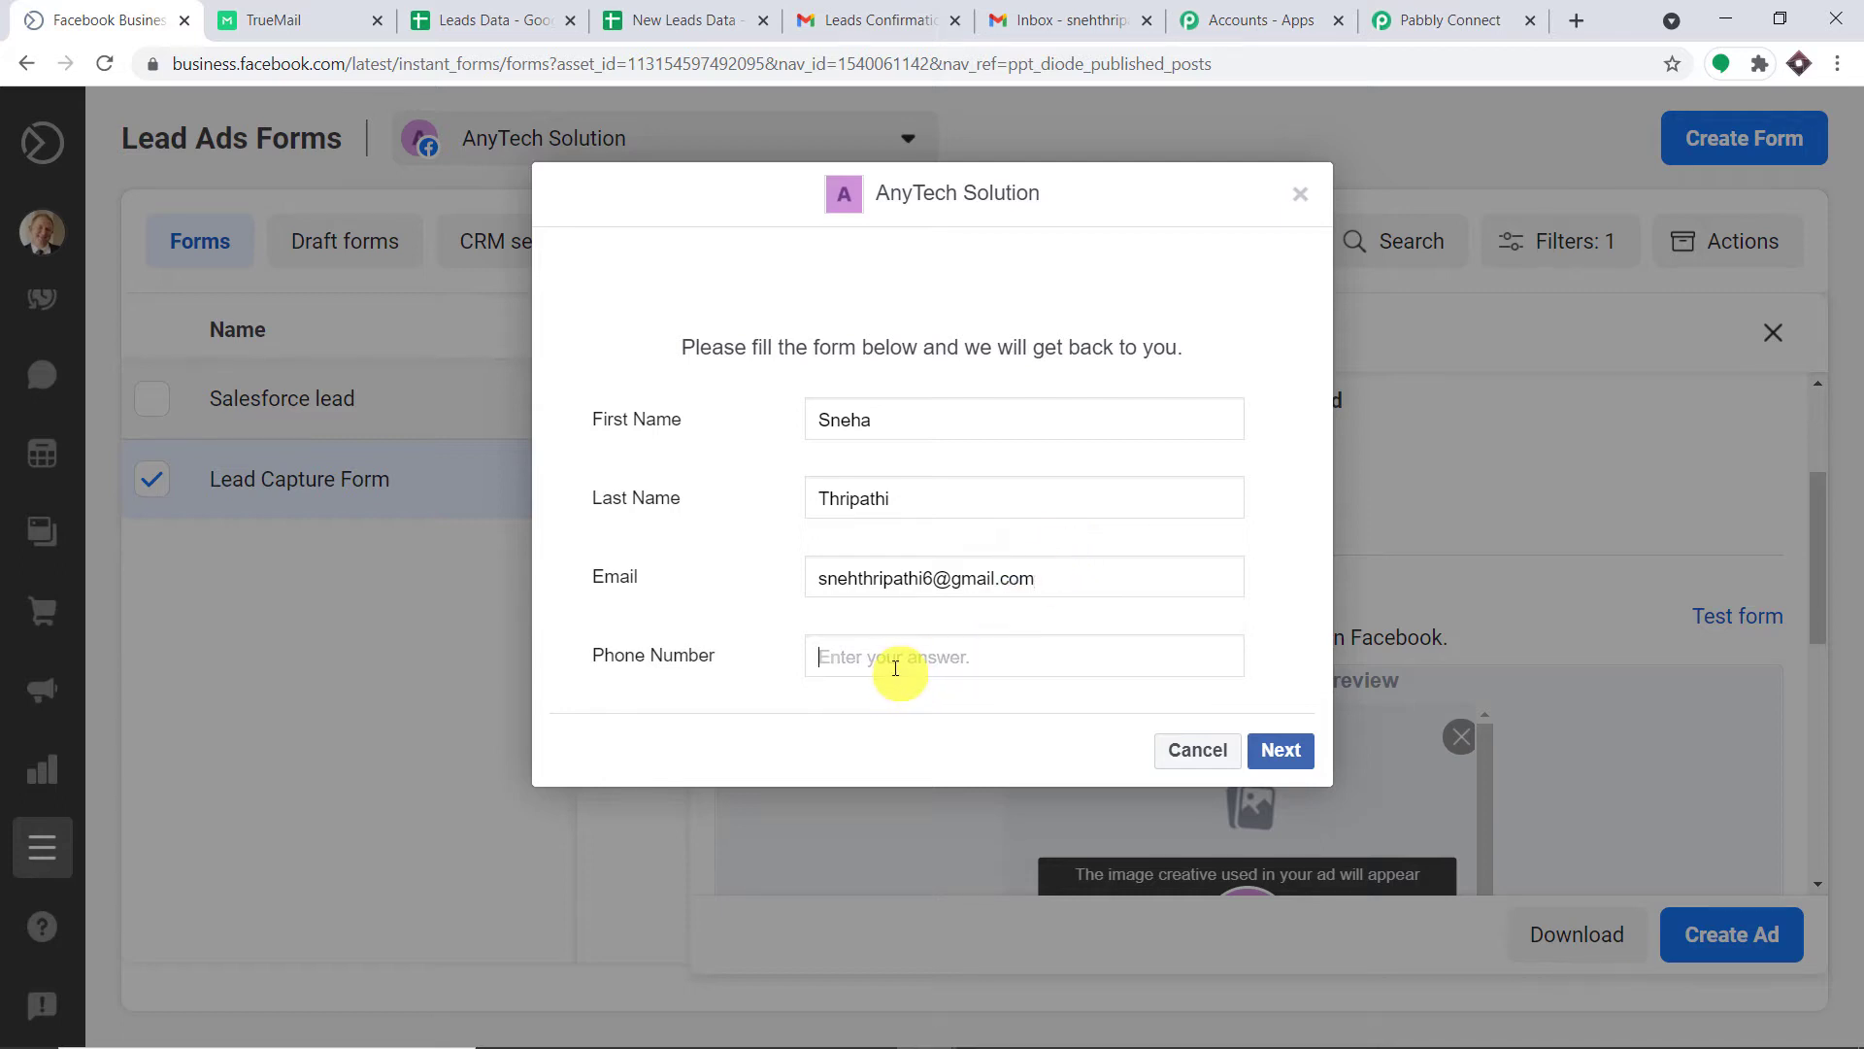
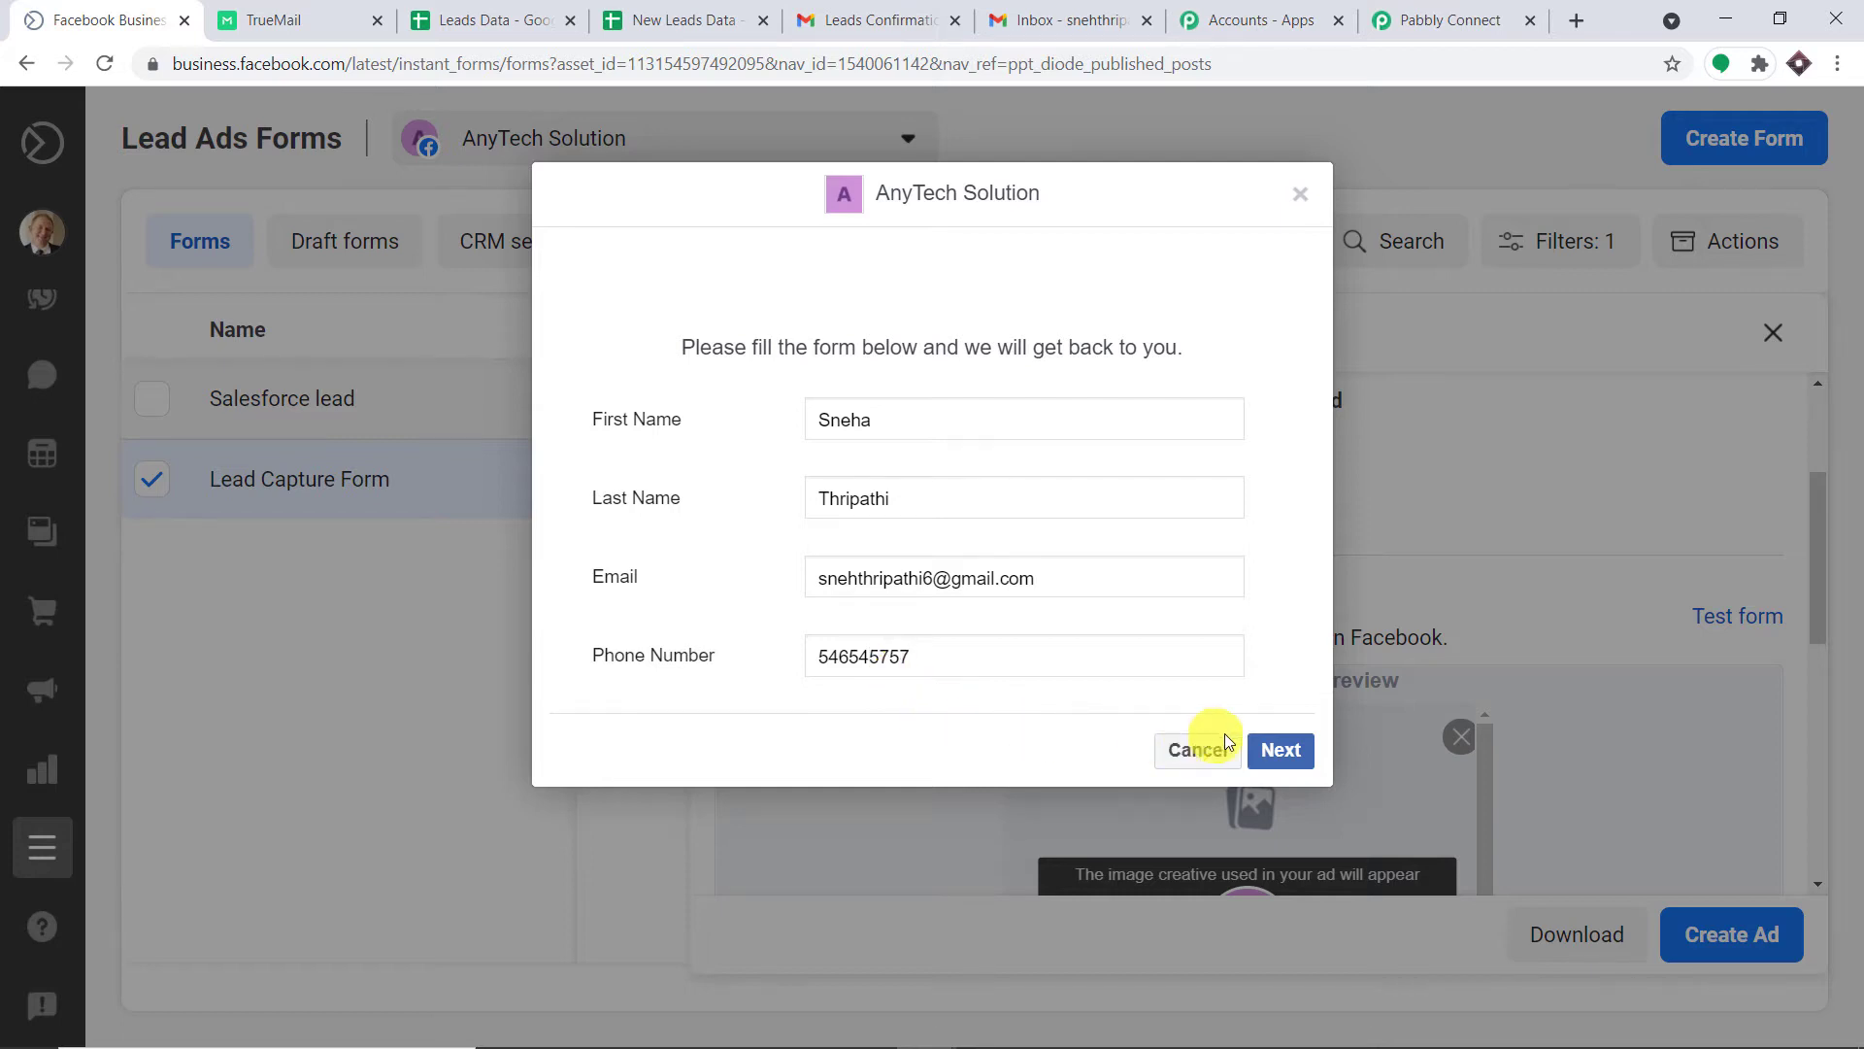
pyautogui.click(1283, 750)
pyautogui.click(1282, 577)
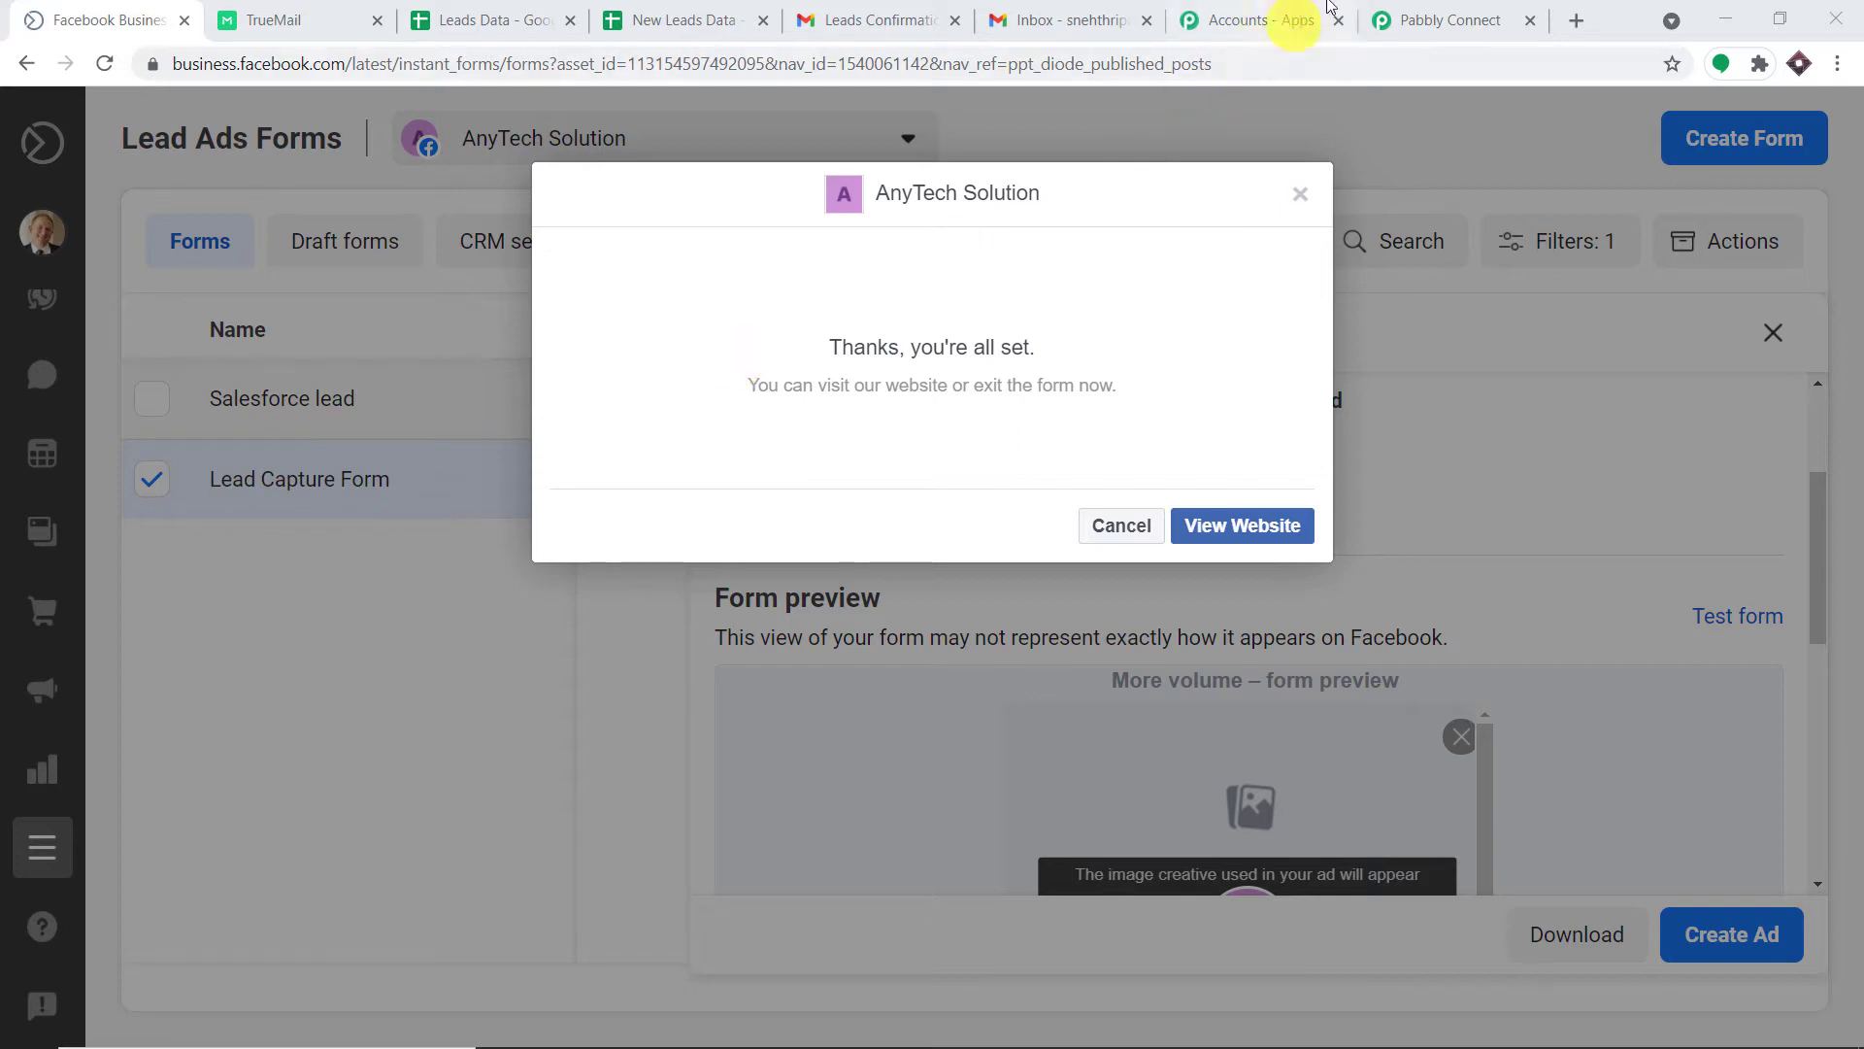
# Keep Lead Capture Form as the trigger form and fetch the new test lead.
pyautogui.click(1447, 20)
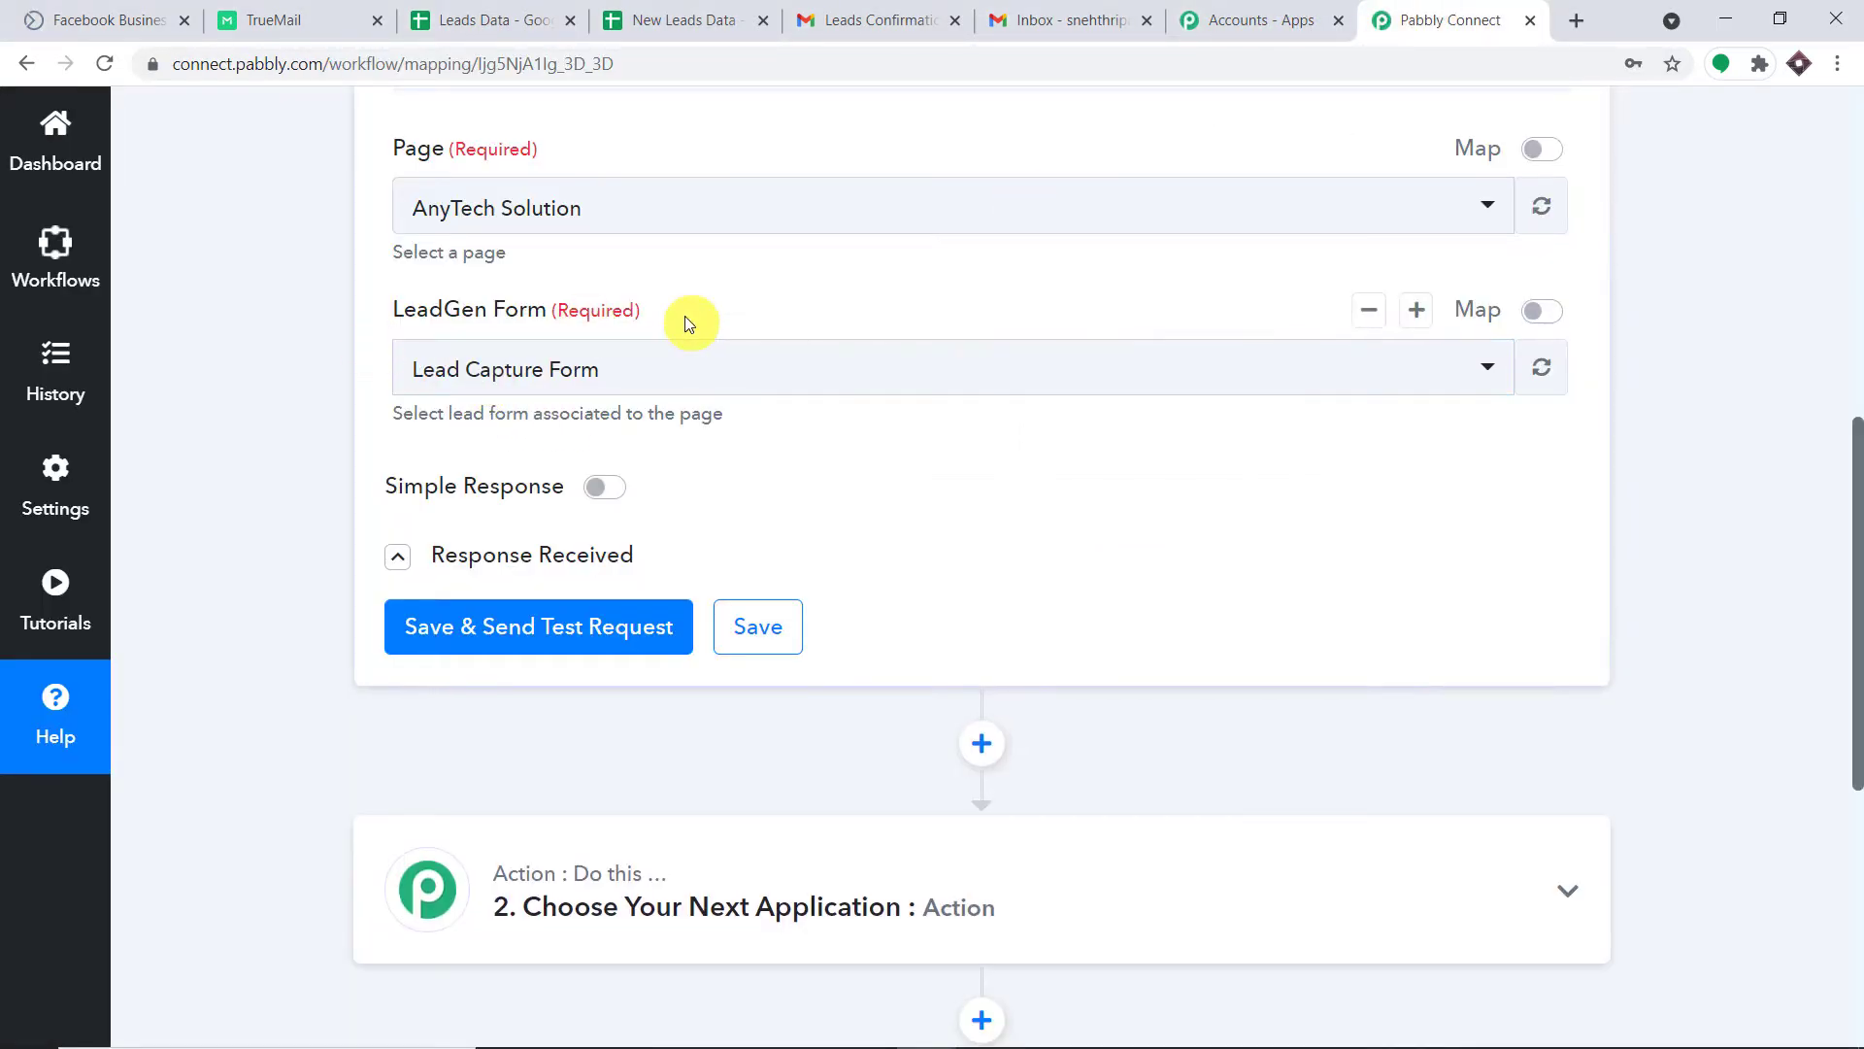
pyautogui.click(706, 374)
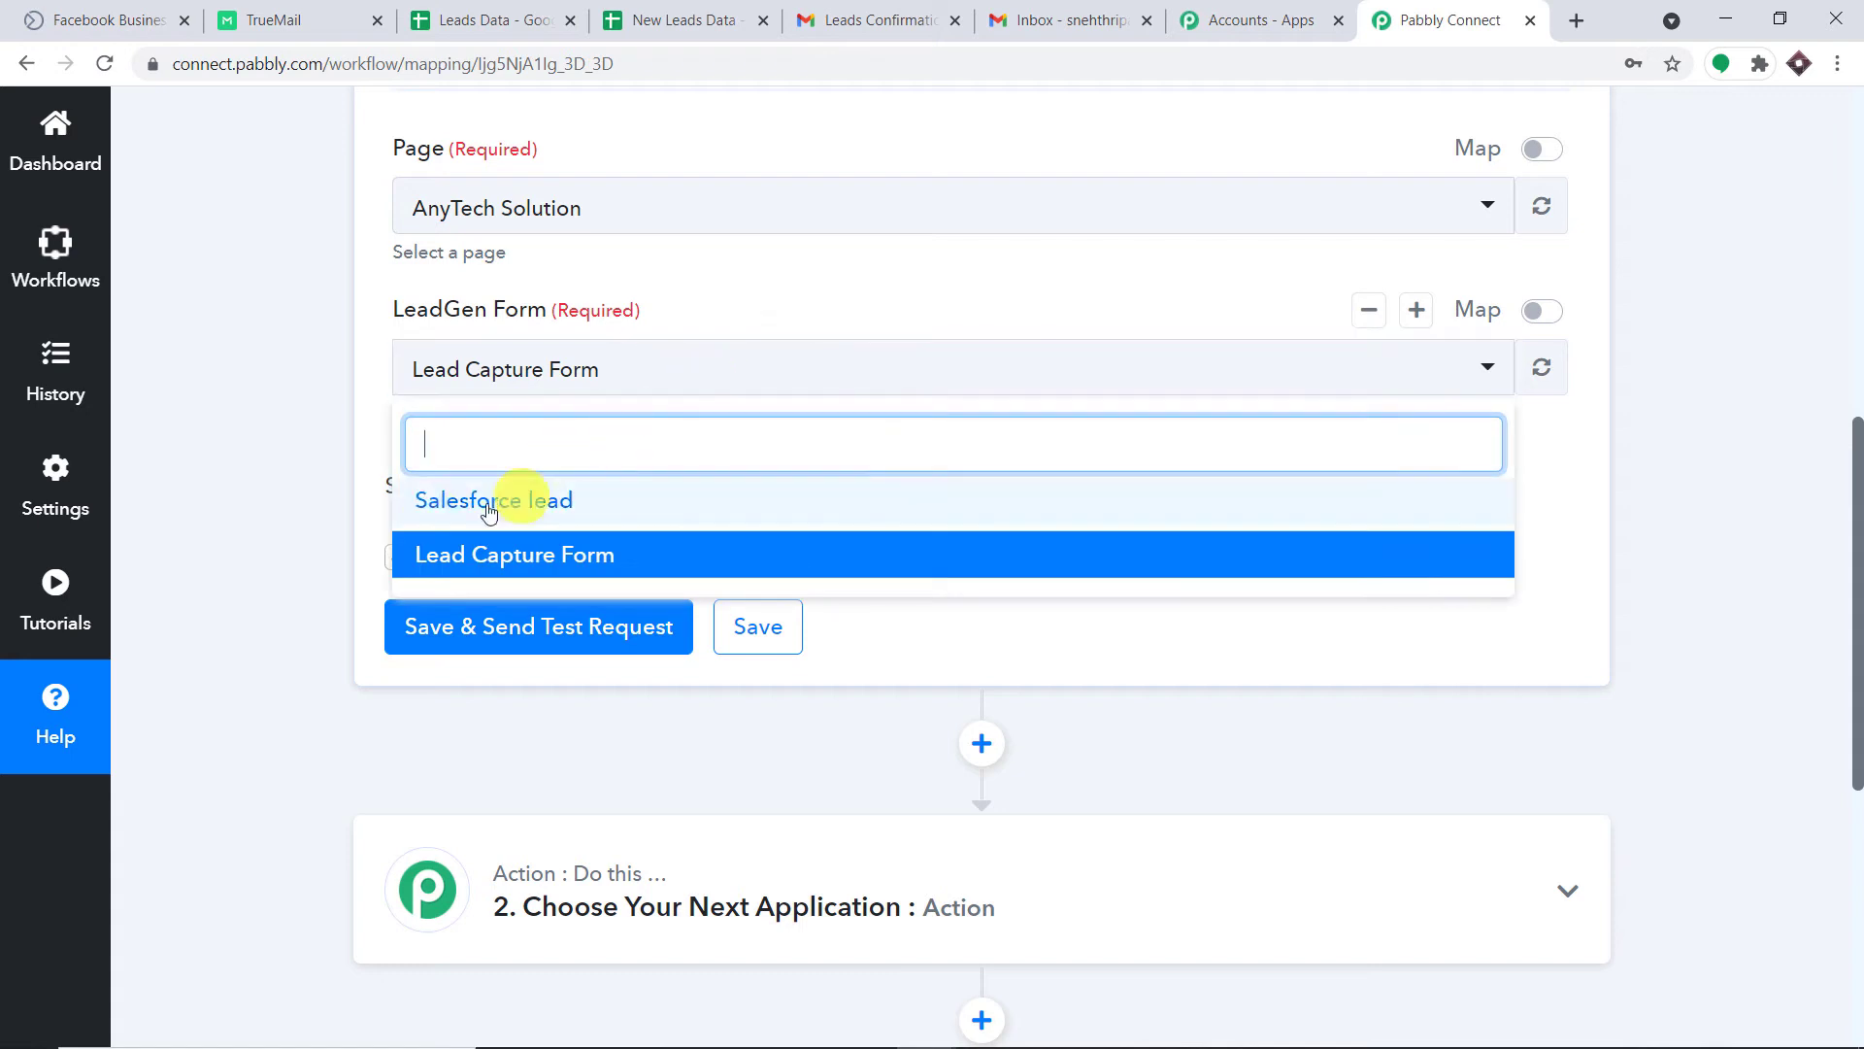
pyautogui.click(628, 558)
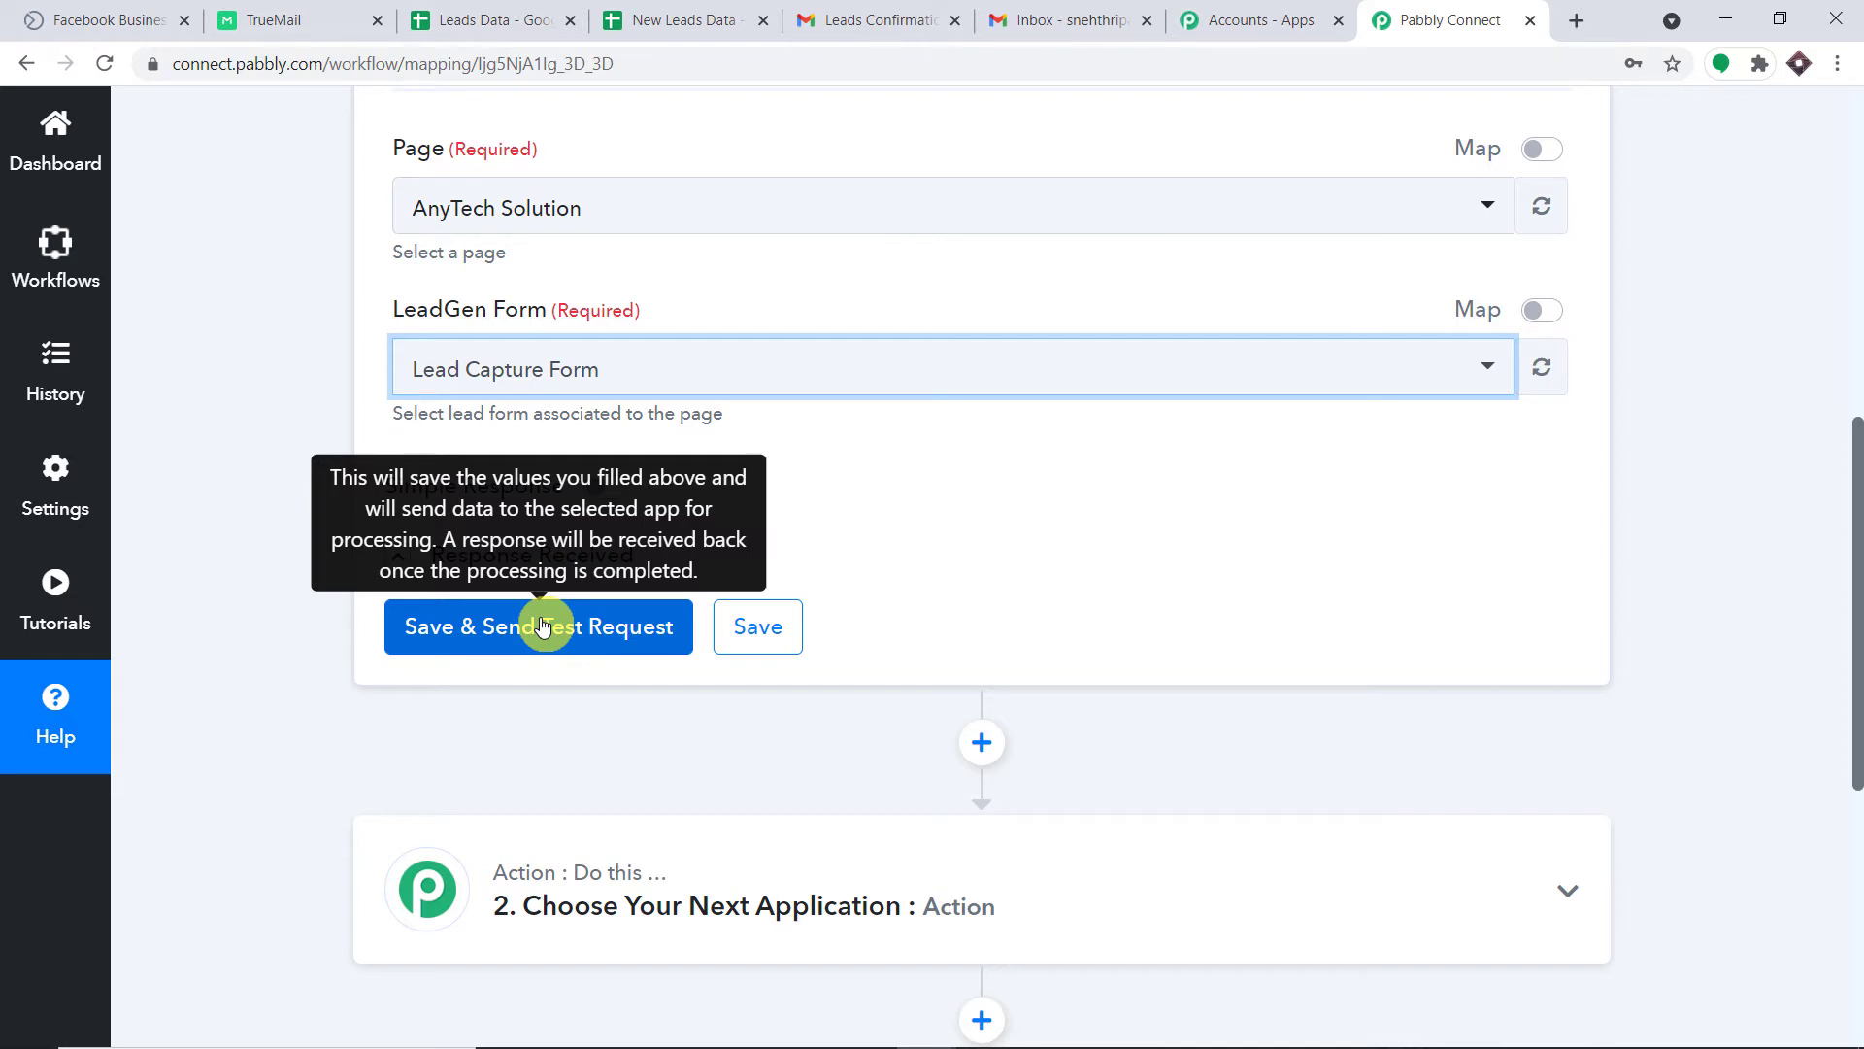
pyautogui.click(542, 627)
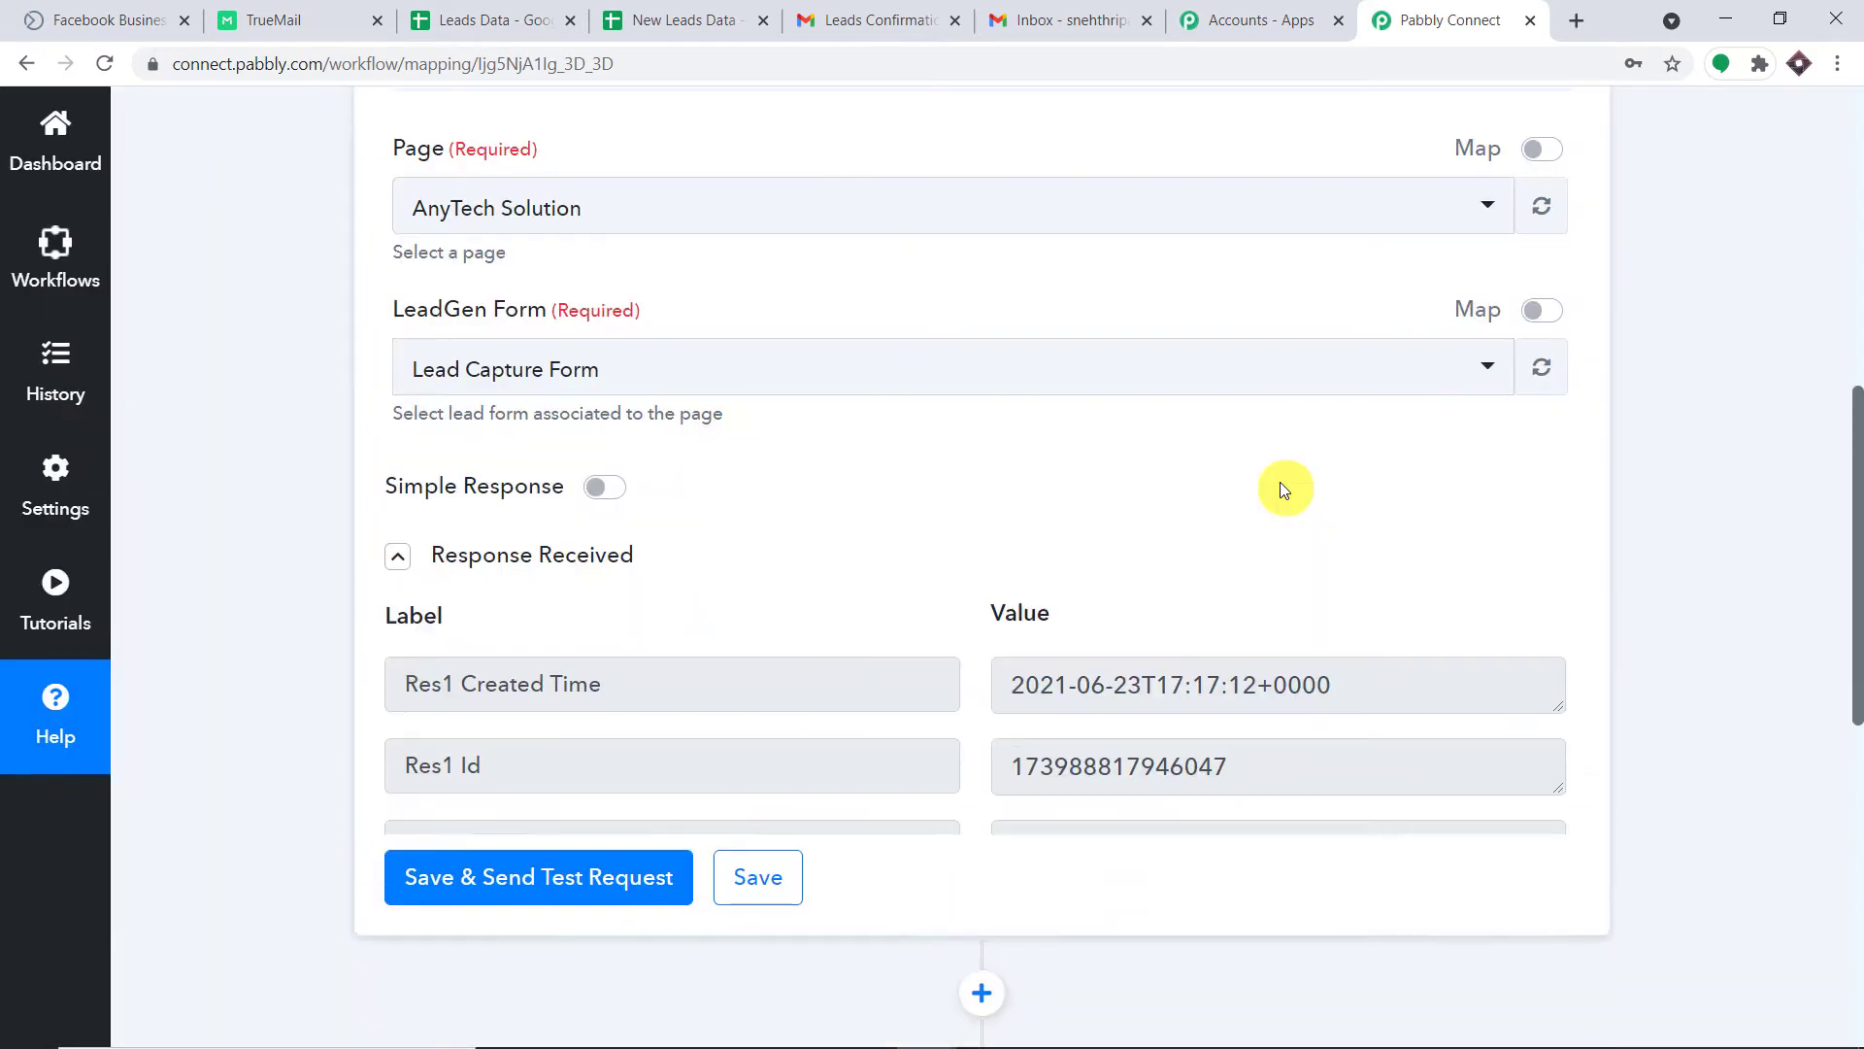
# Review the captured Res2 first name, last name, email and phone values, down to the action step.
pyautogui.scroll(-1, 1315, 754)
pyautogui.scroll(-3, 1851, 533)
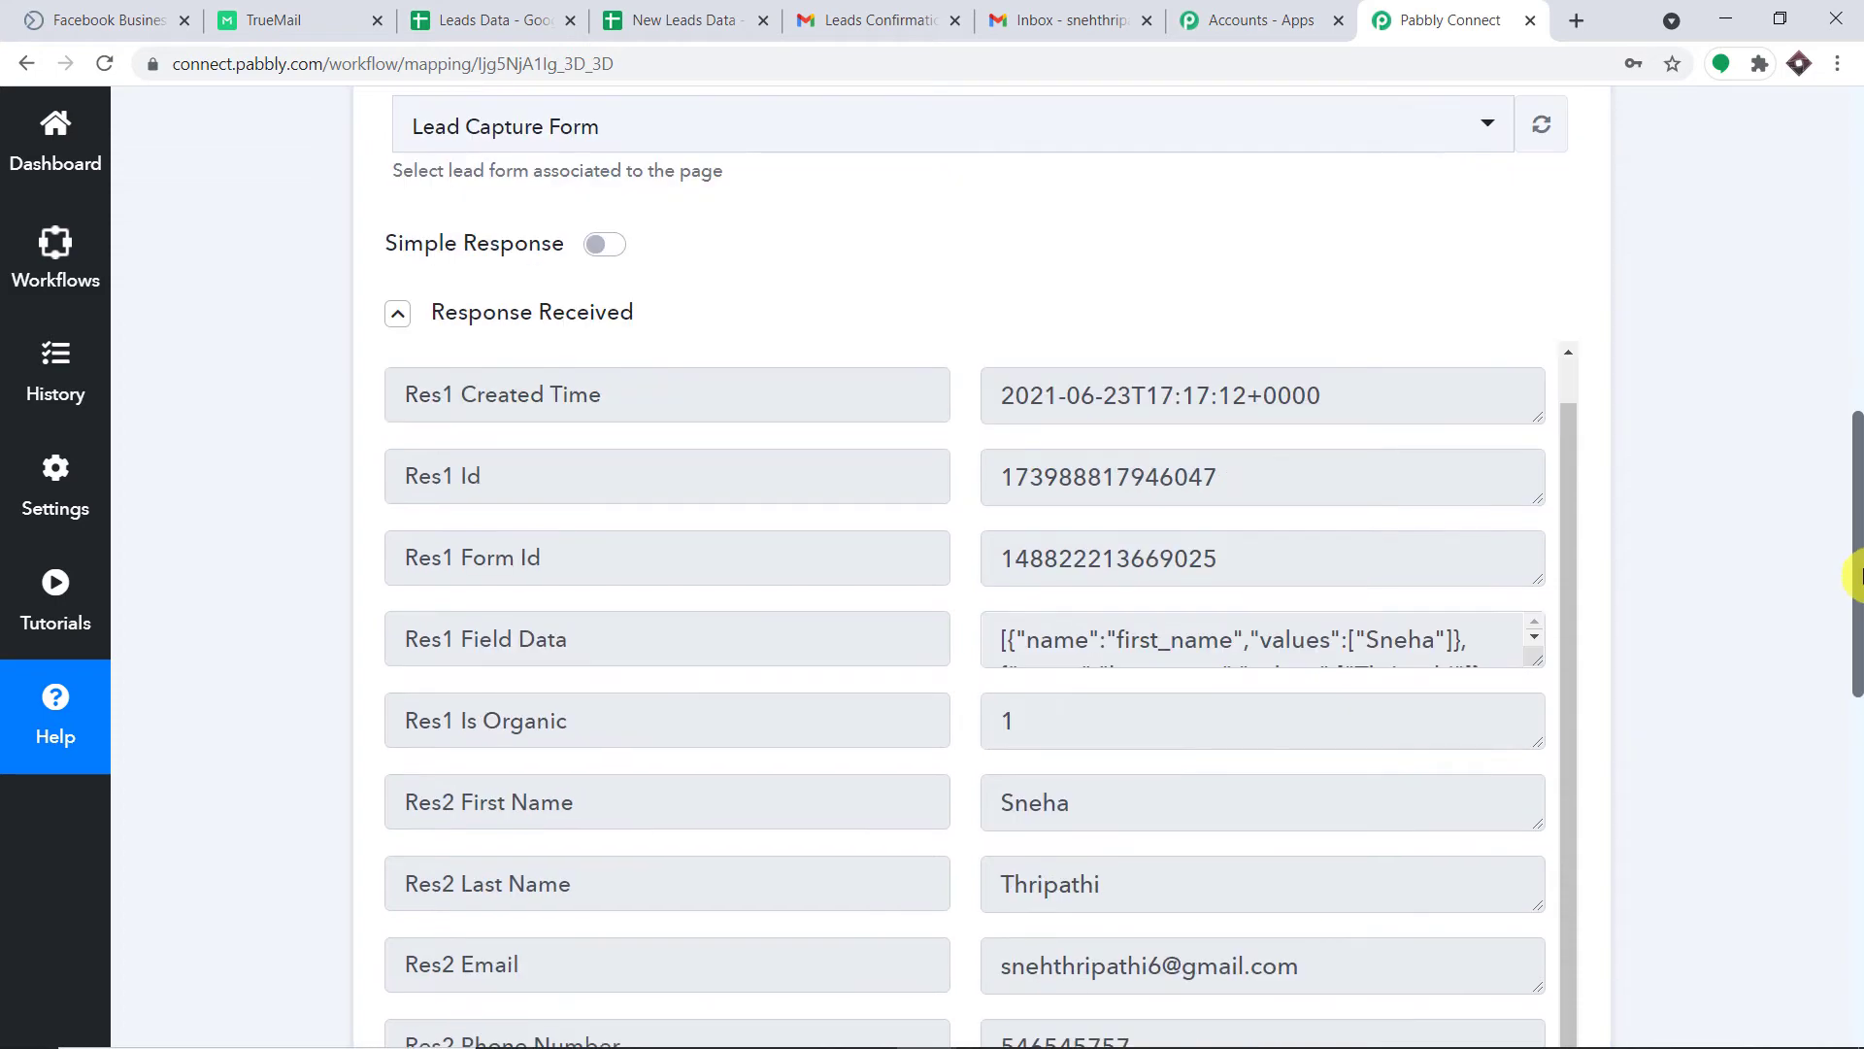
pyautogui.scroll(-4, 1855, 577)
pyautogui.scroll(-1, 1651, 544)
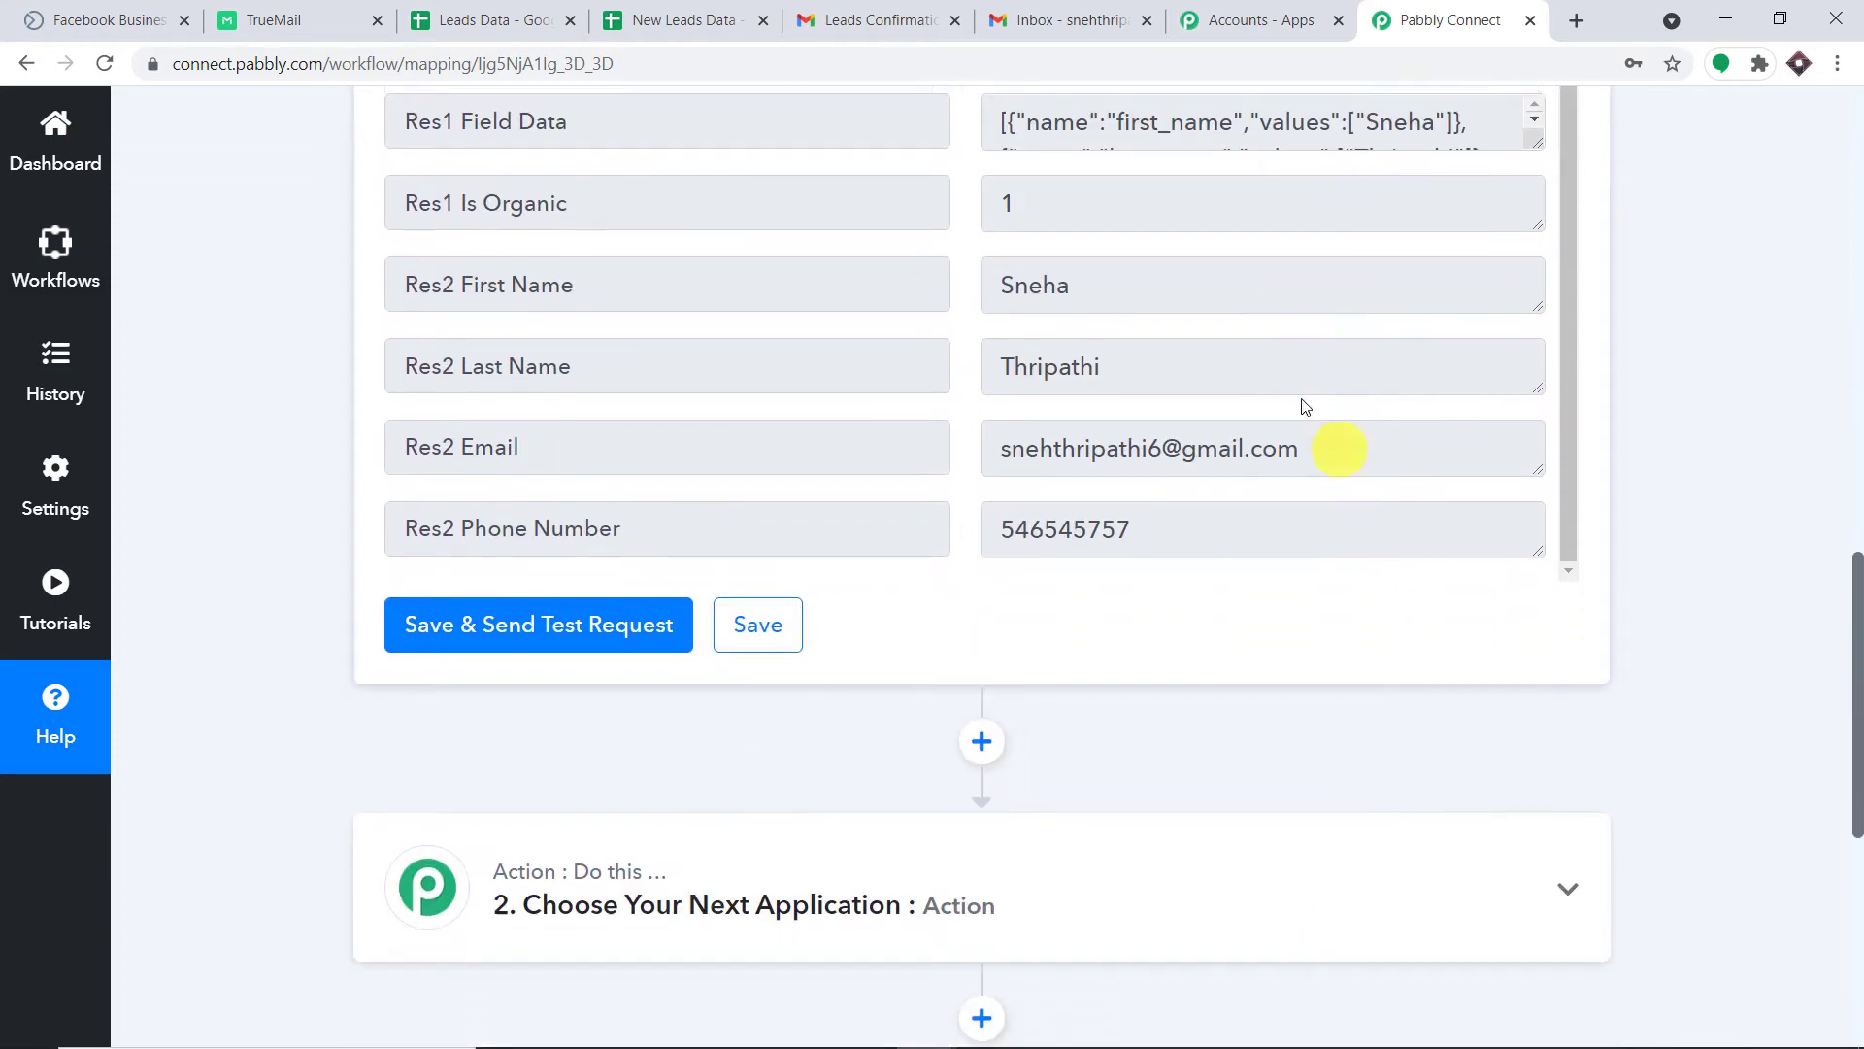
pyautogui.click(1156, 276)
pyautogui.click(1148, 357)
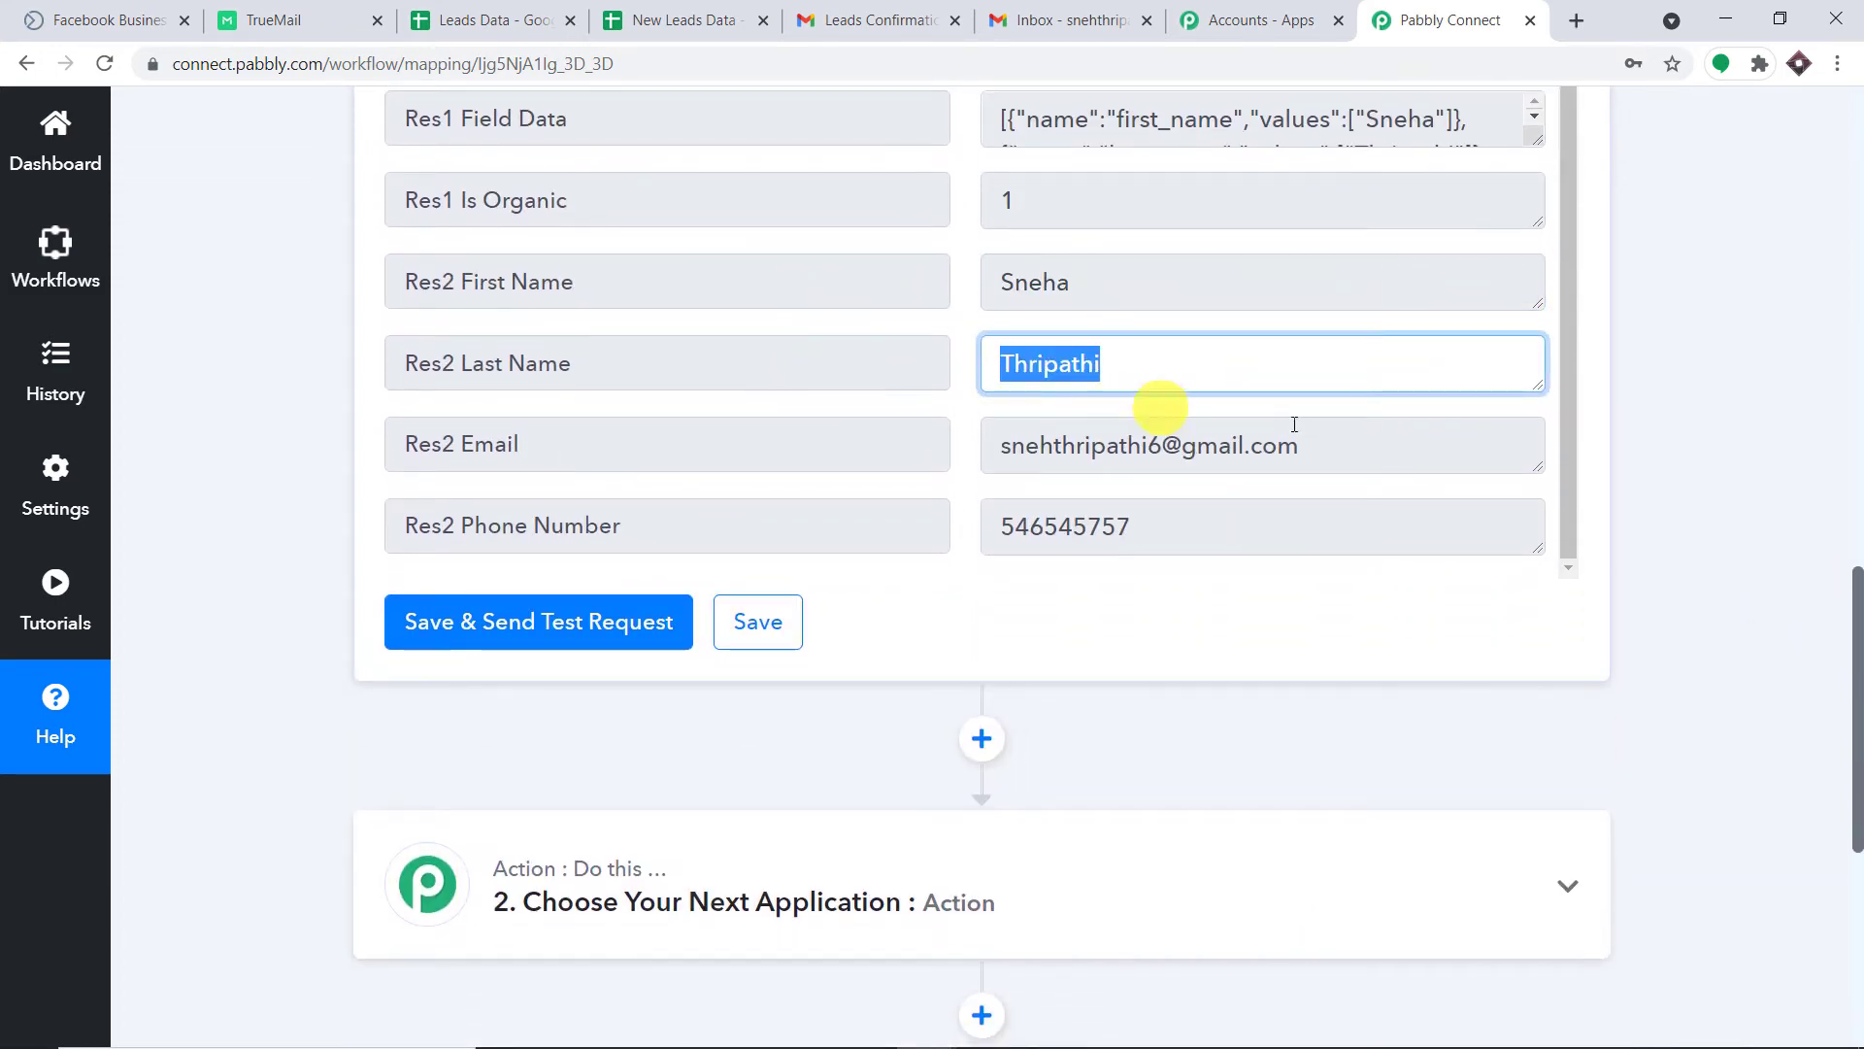
pyautogui.click(1353, 440)
pyautogui.click(1170, 514)
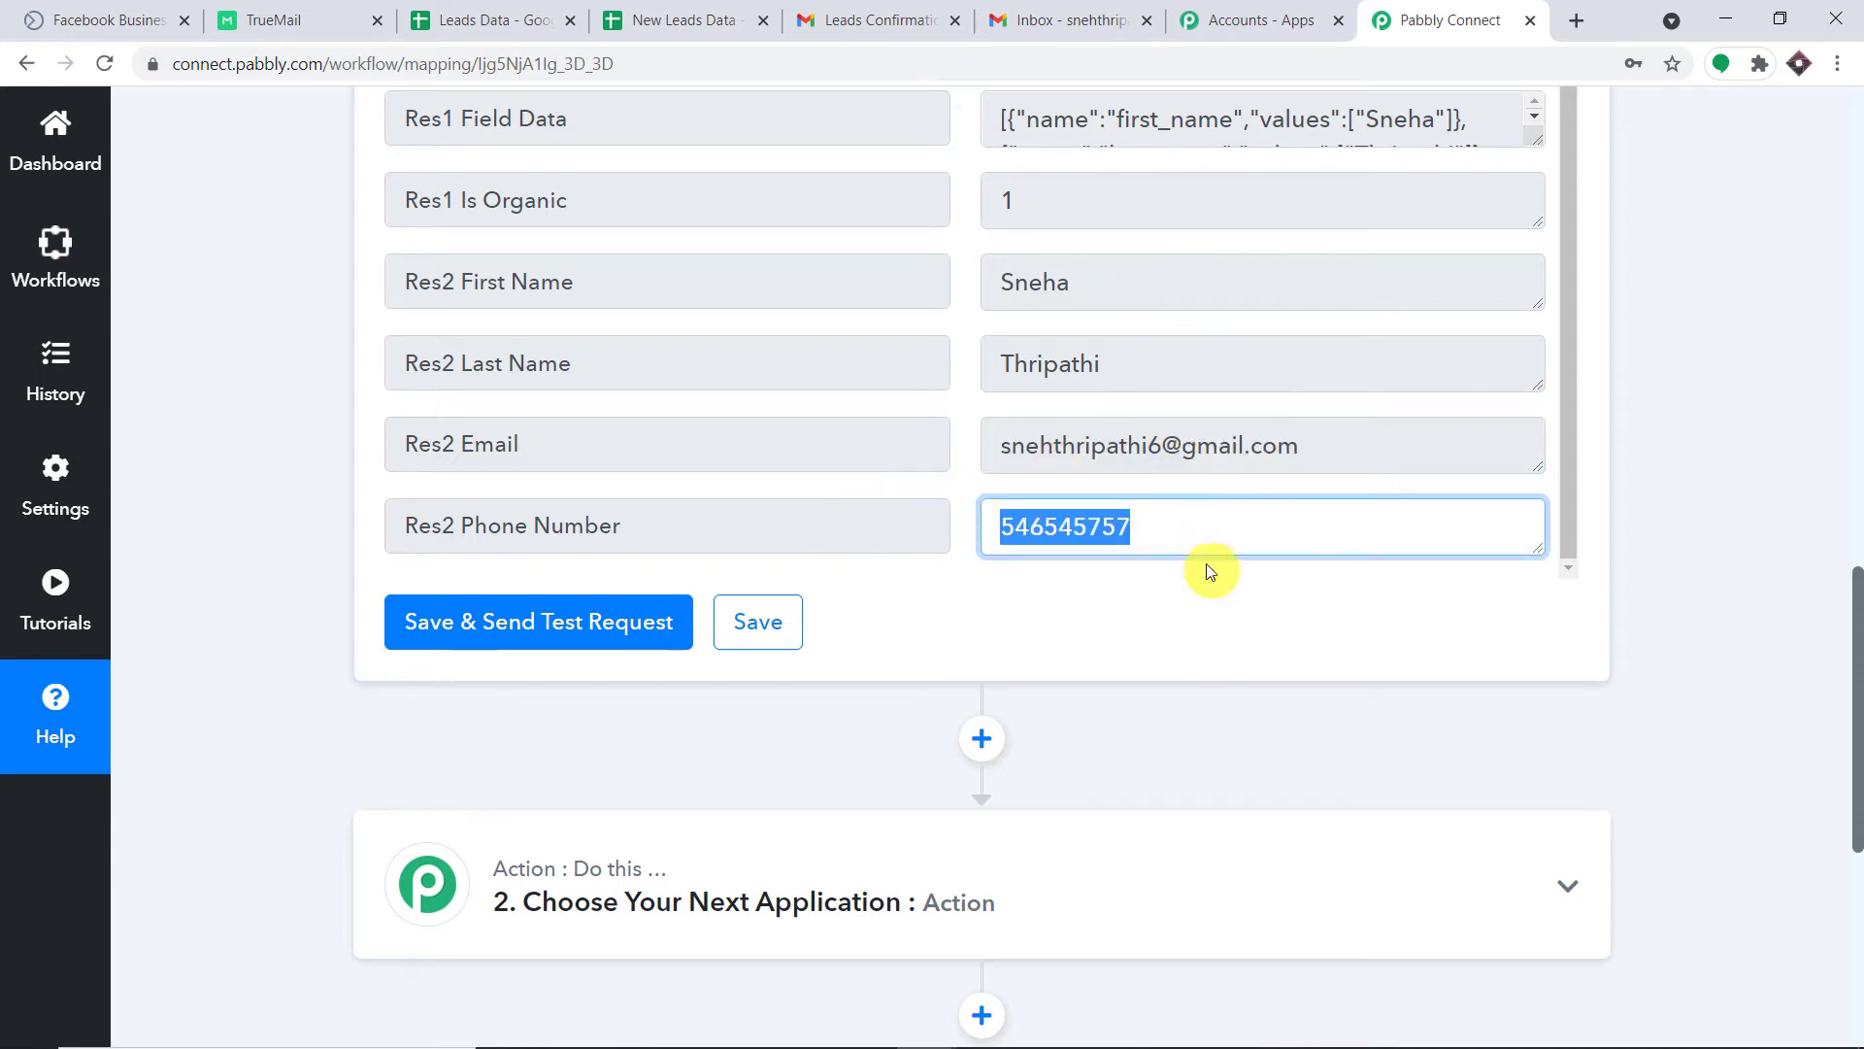
pyautogui.scroll(-2, 1270, 481)
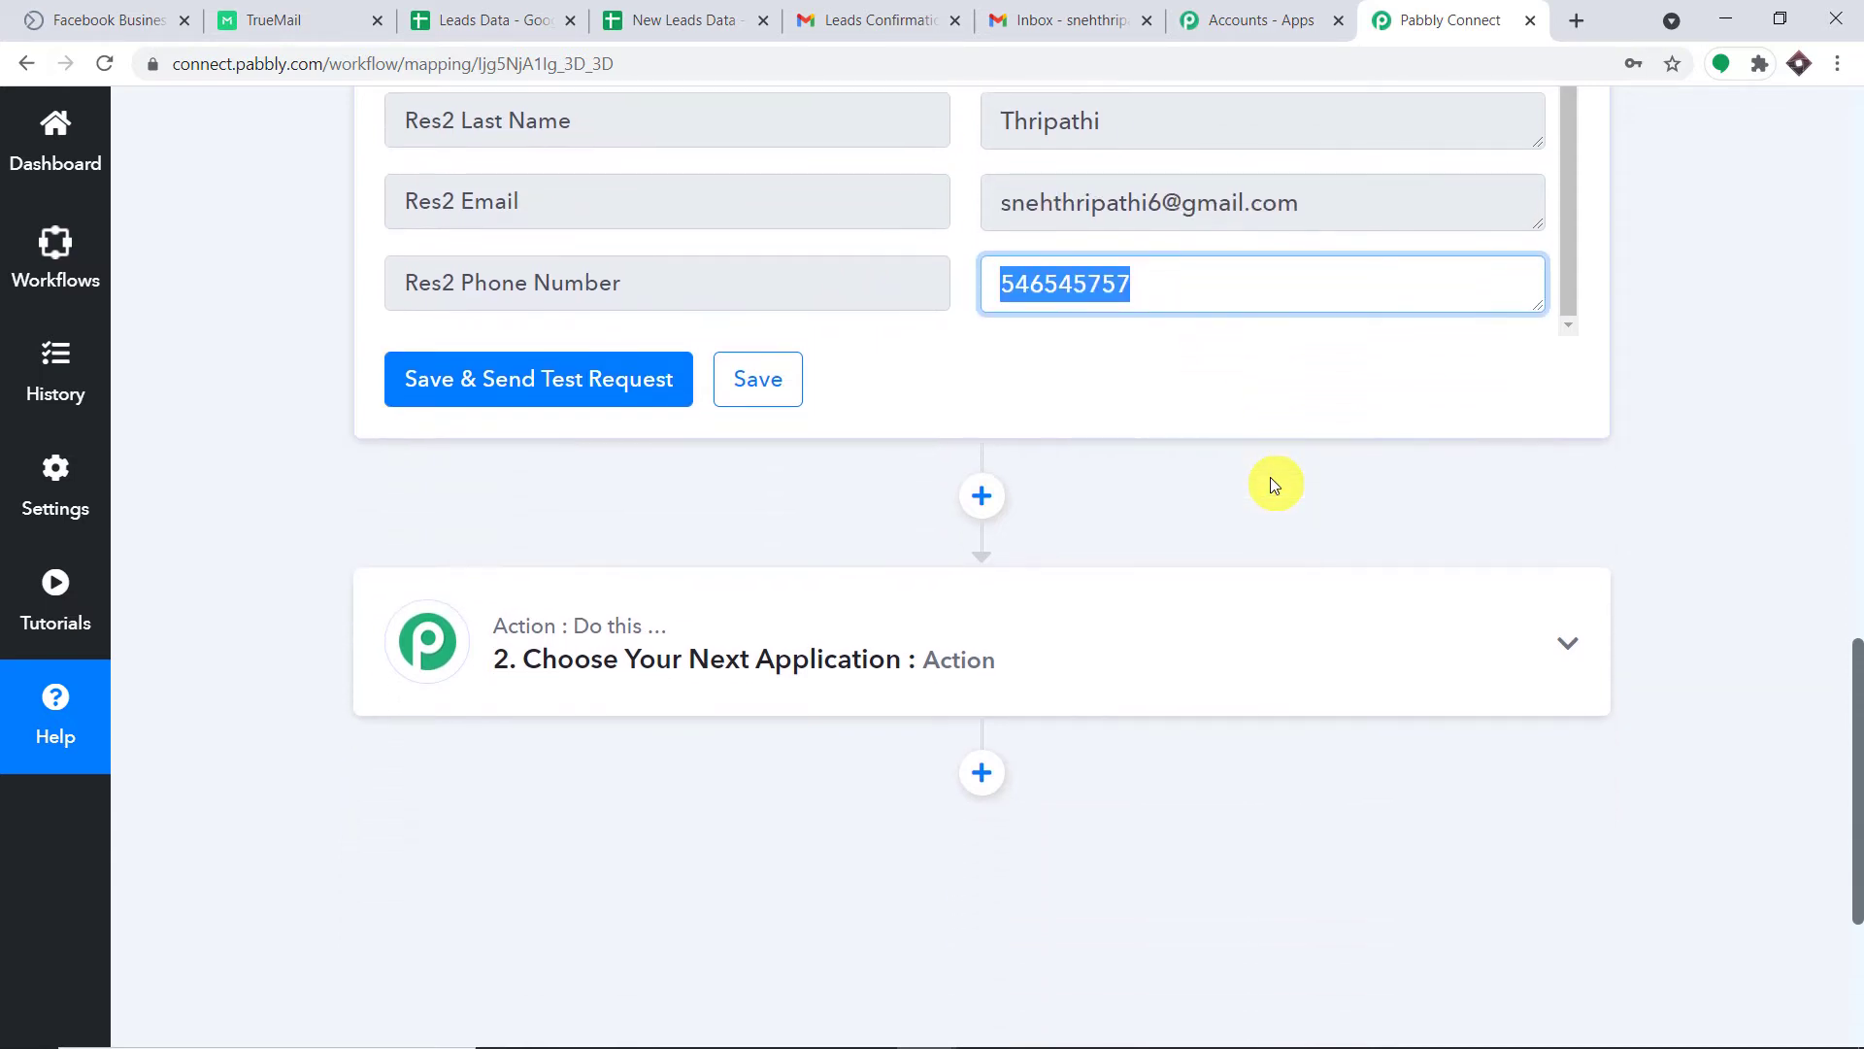
pyautogui.scroll(2, 1274, 484)
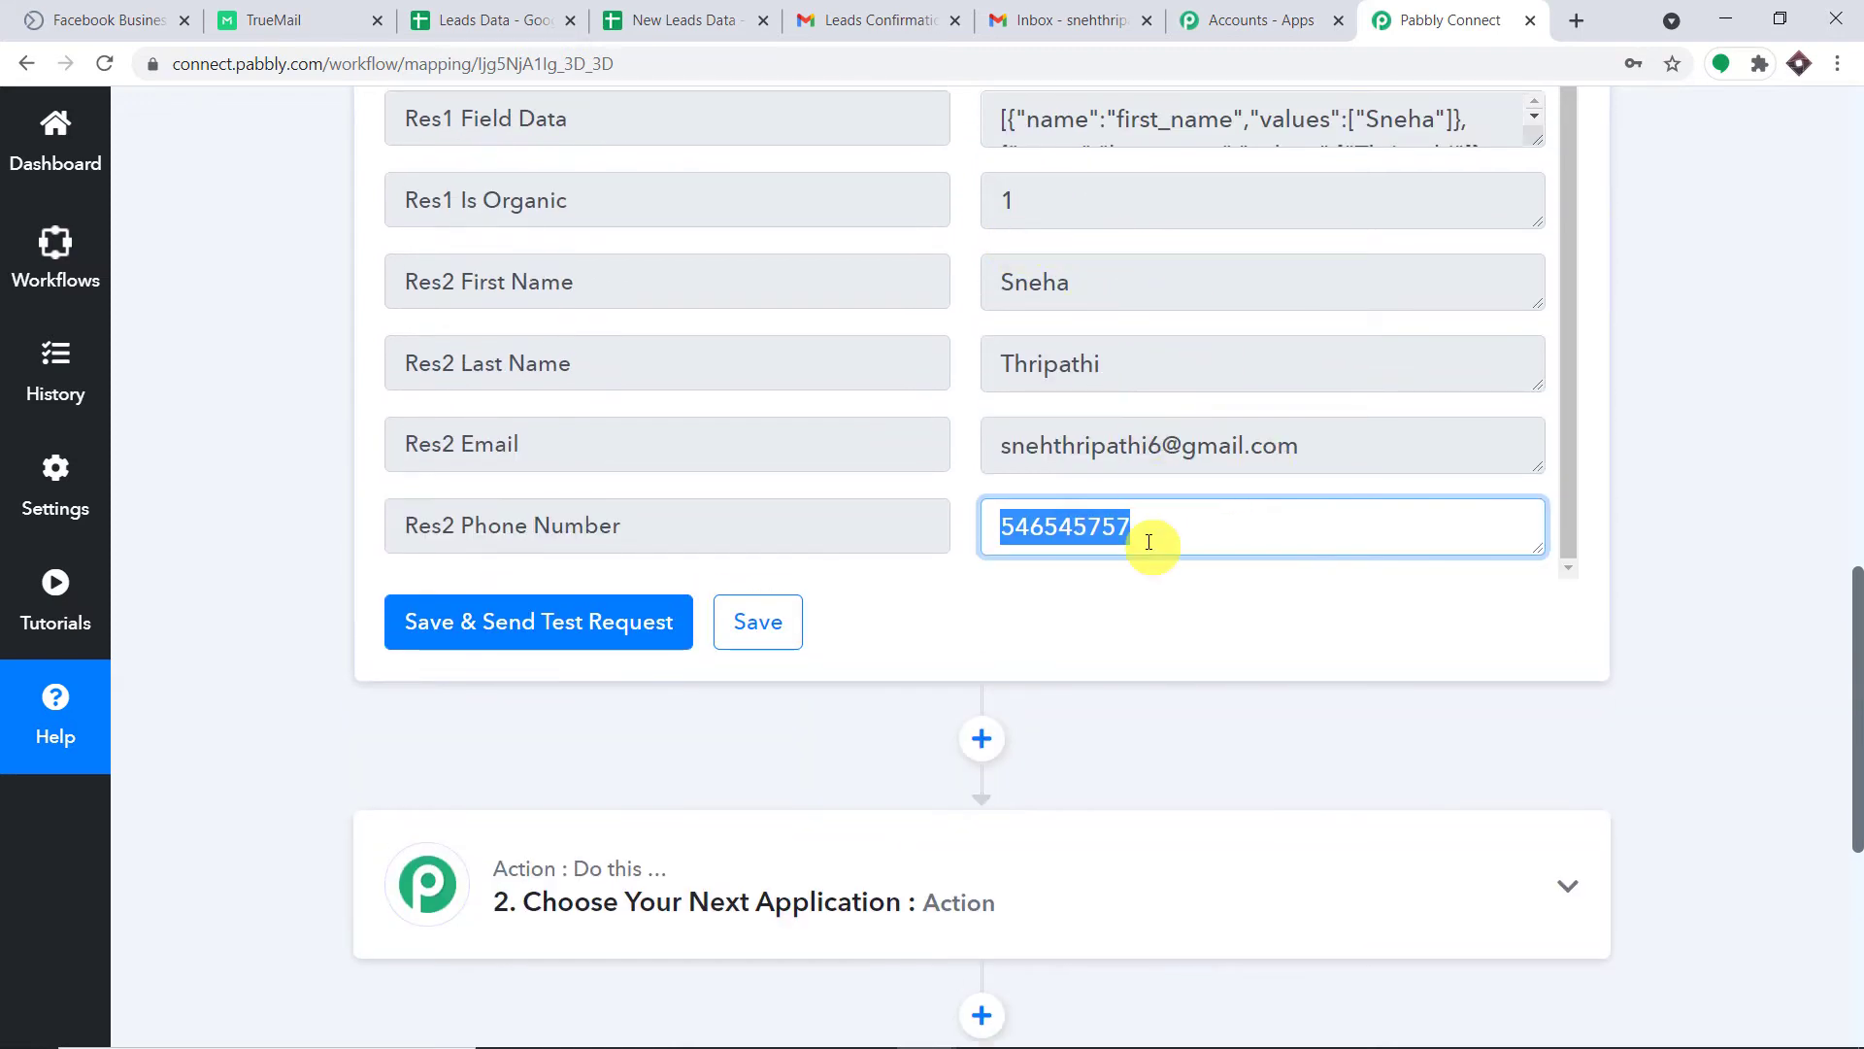
pyautogui.scroll(-3, 1148, 542)
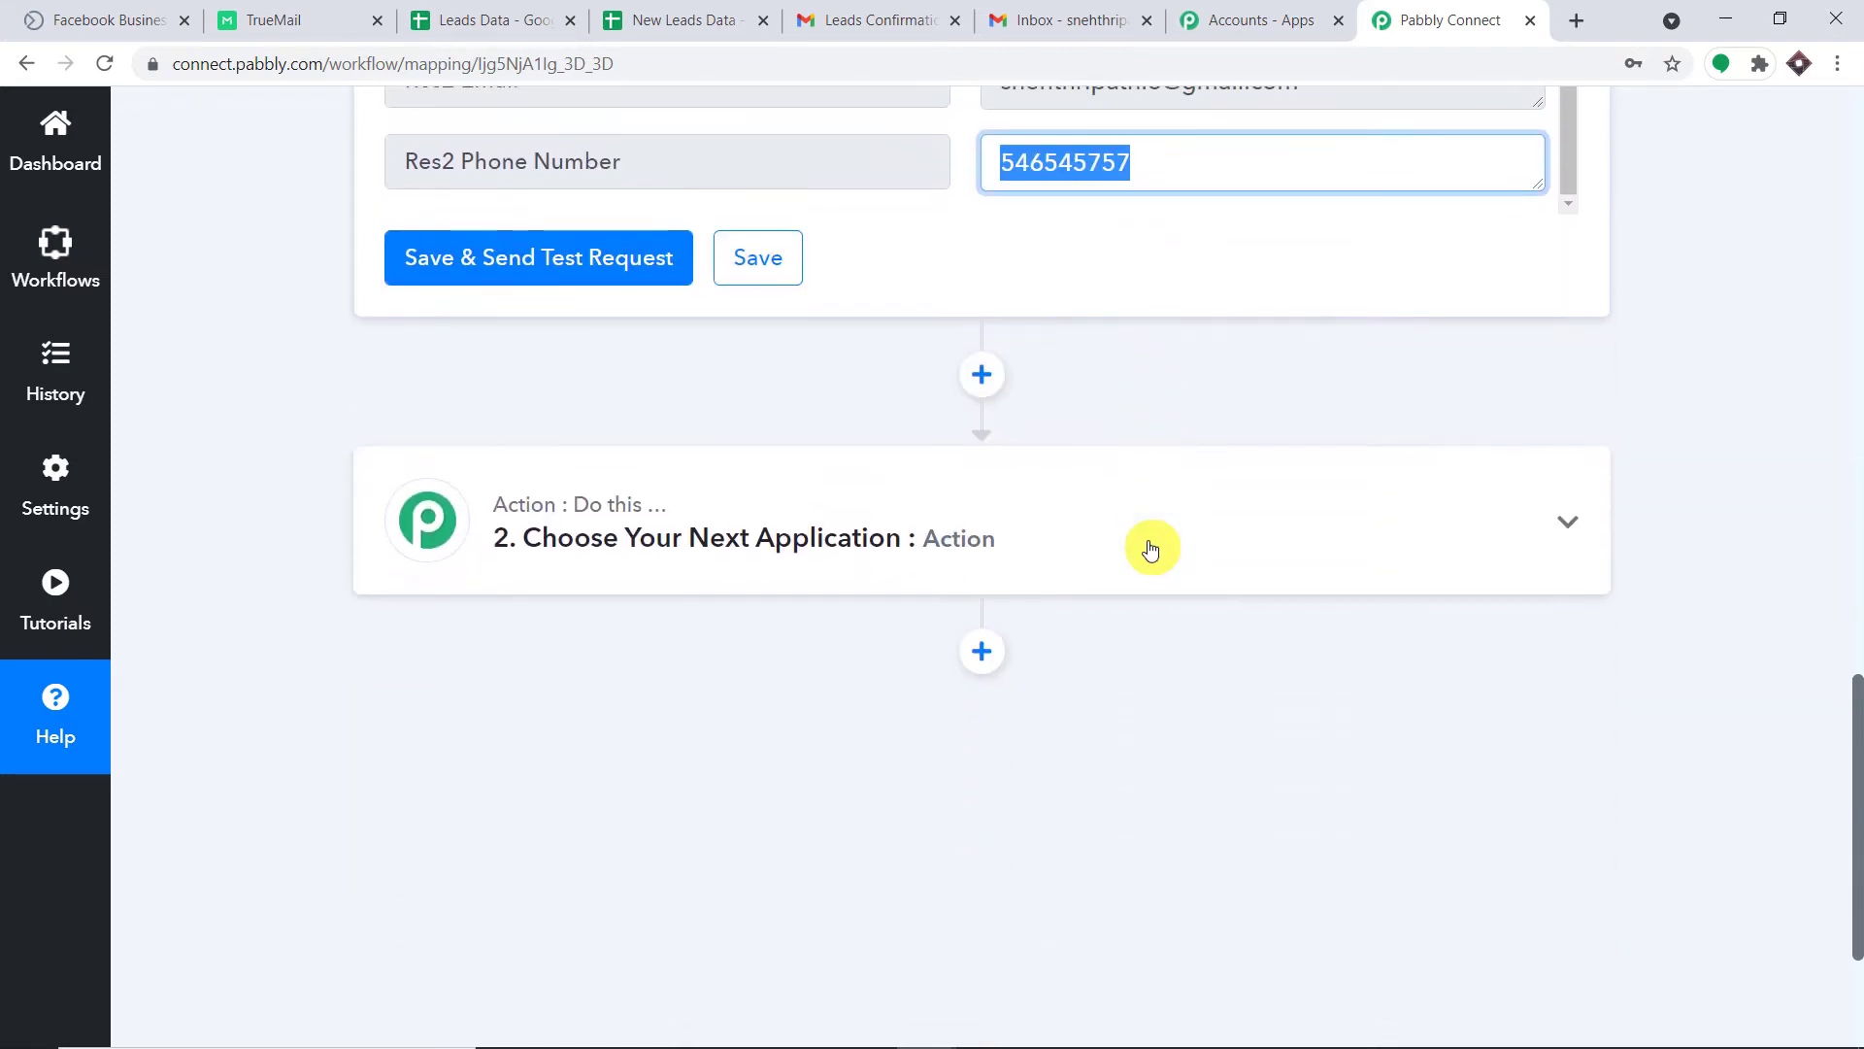
# Set the action to Google Sheets, found by searching 'goo', with Add New Row as the event.
pyautogui.click(867, 532)
pyautogui.scroll(-1, 871, 533)
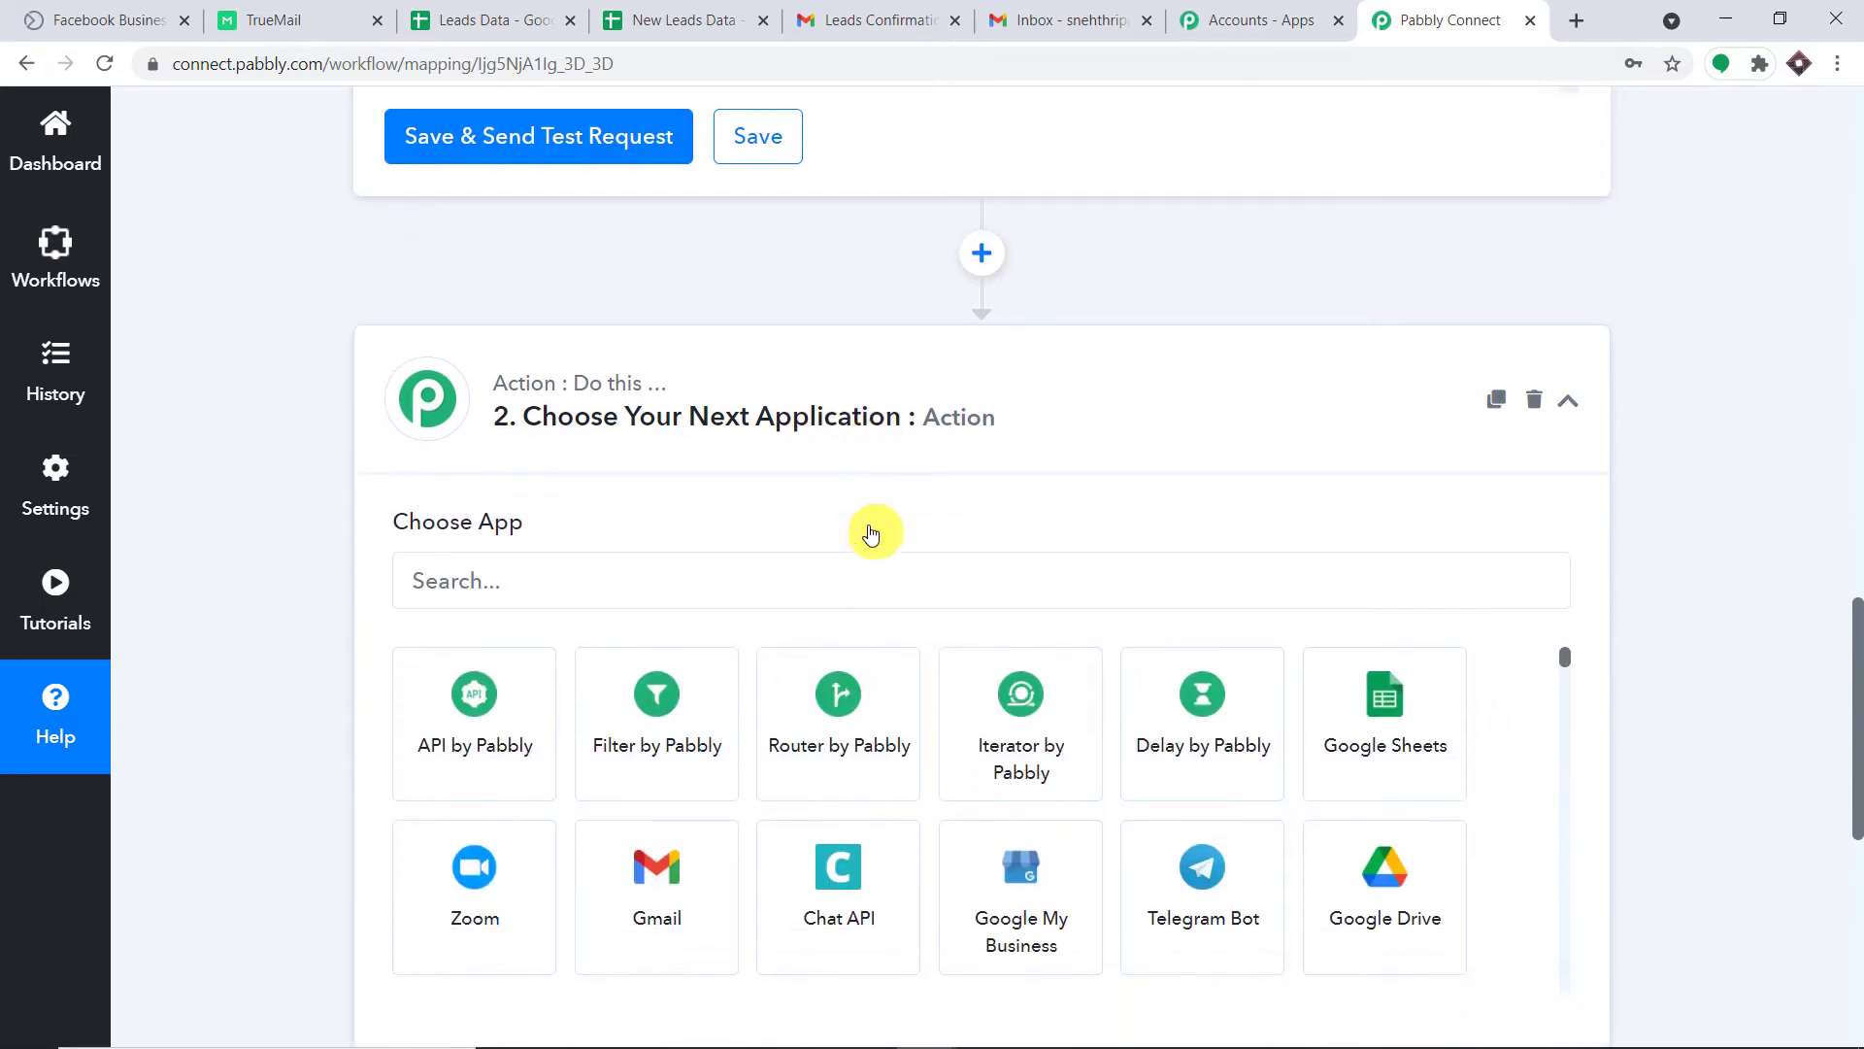
pyautogui.click(596, 581)
pyautogui.write('goo')
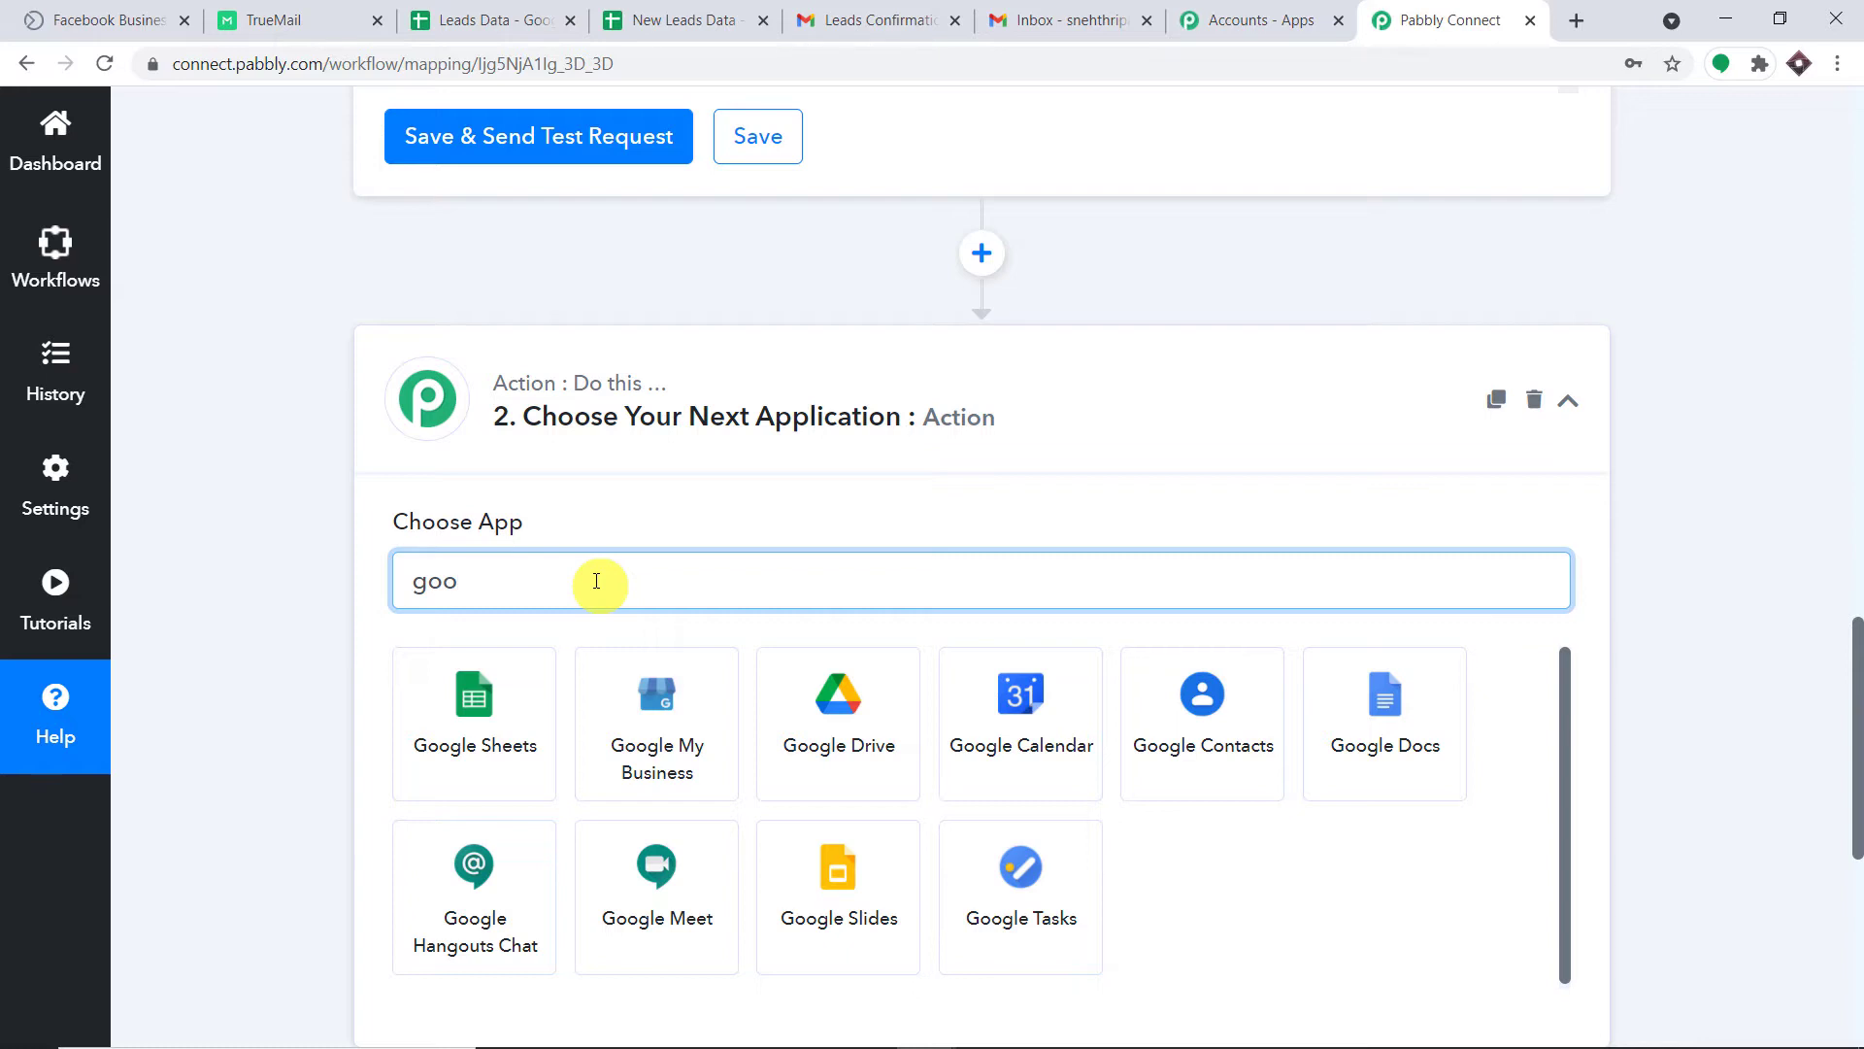
pyautogui.click(462, 699)
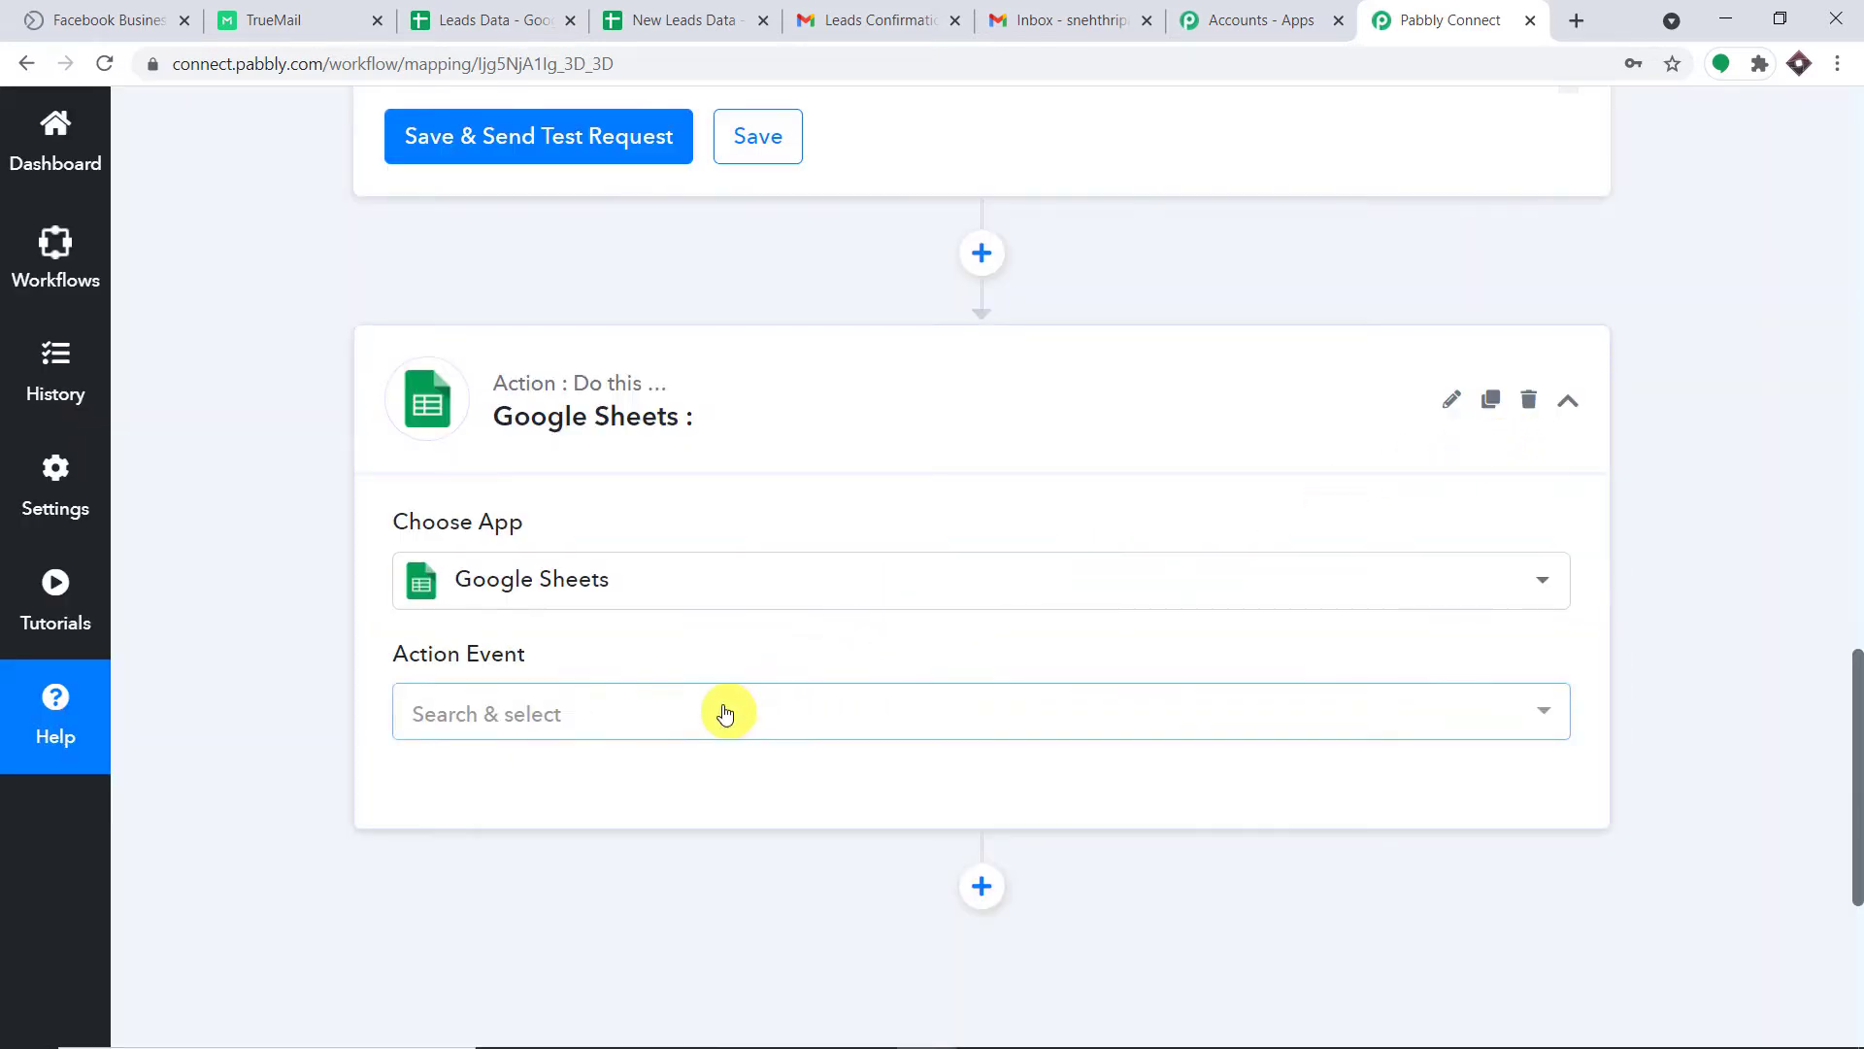
pyautogui.click(725, 712)
pyautogui.click(713, 297)
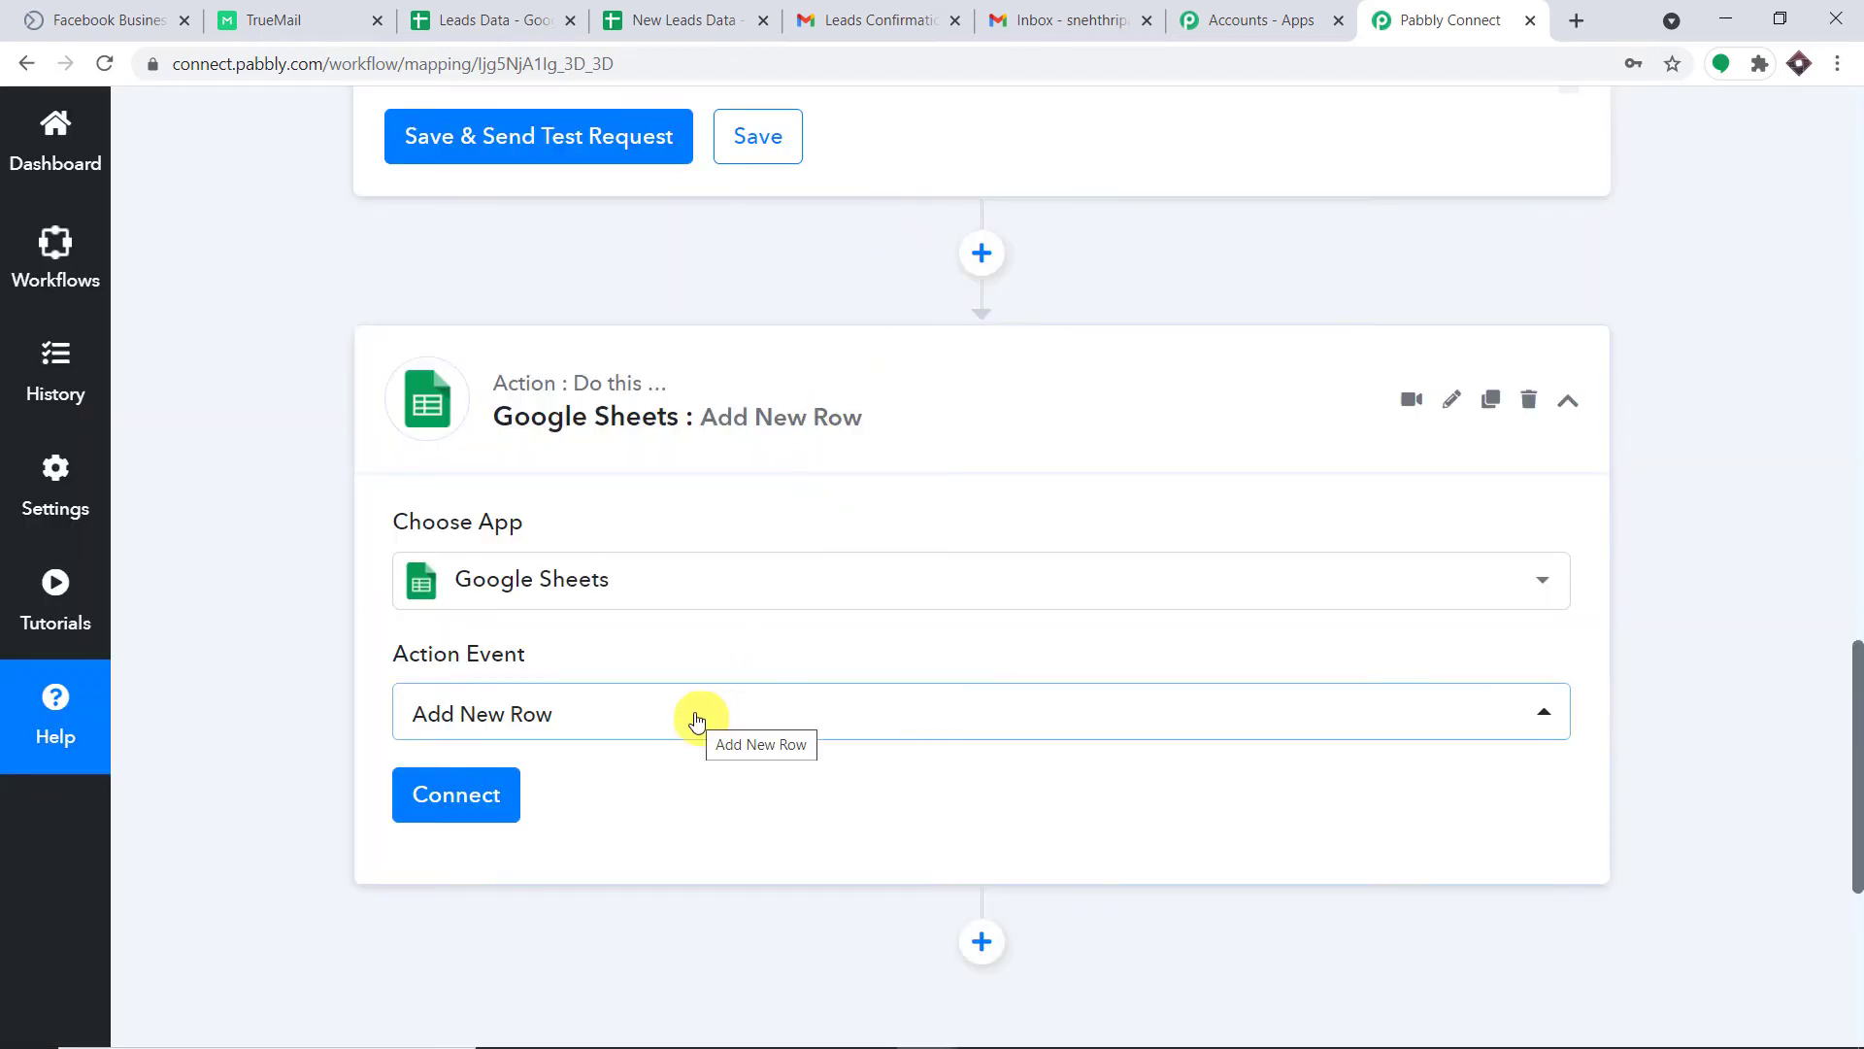
pyautogui.click(644, 18)
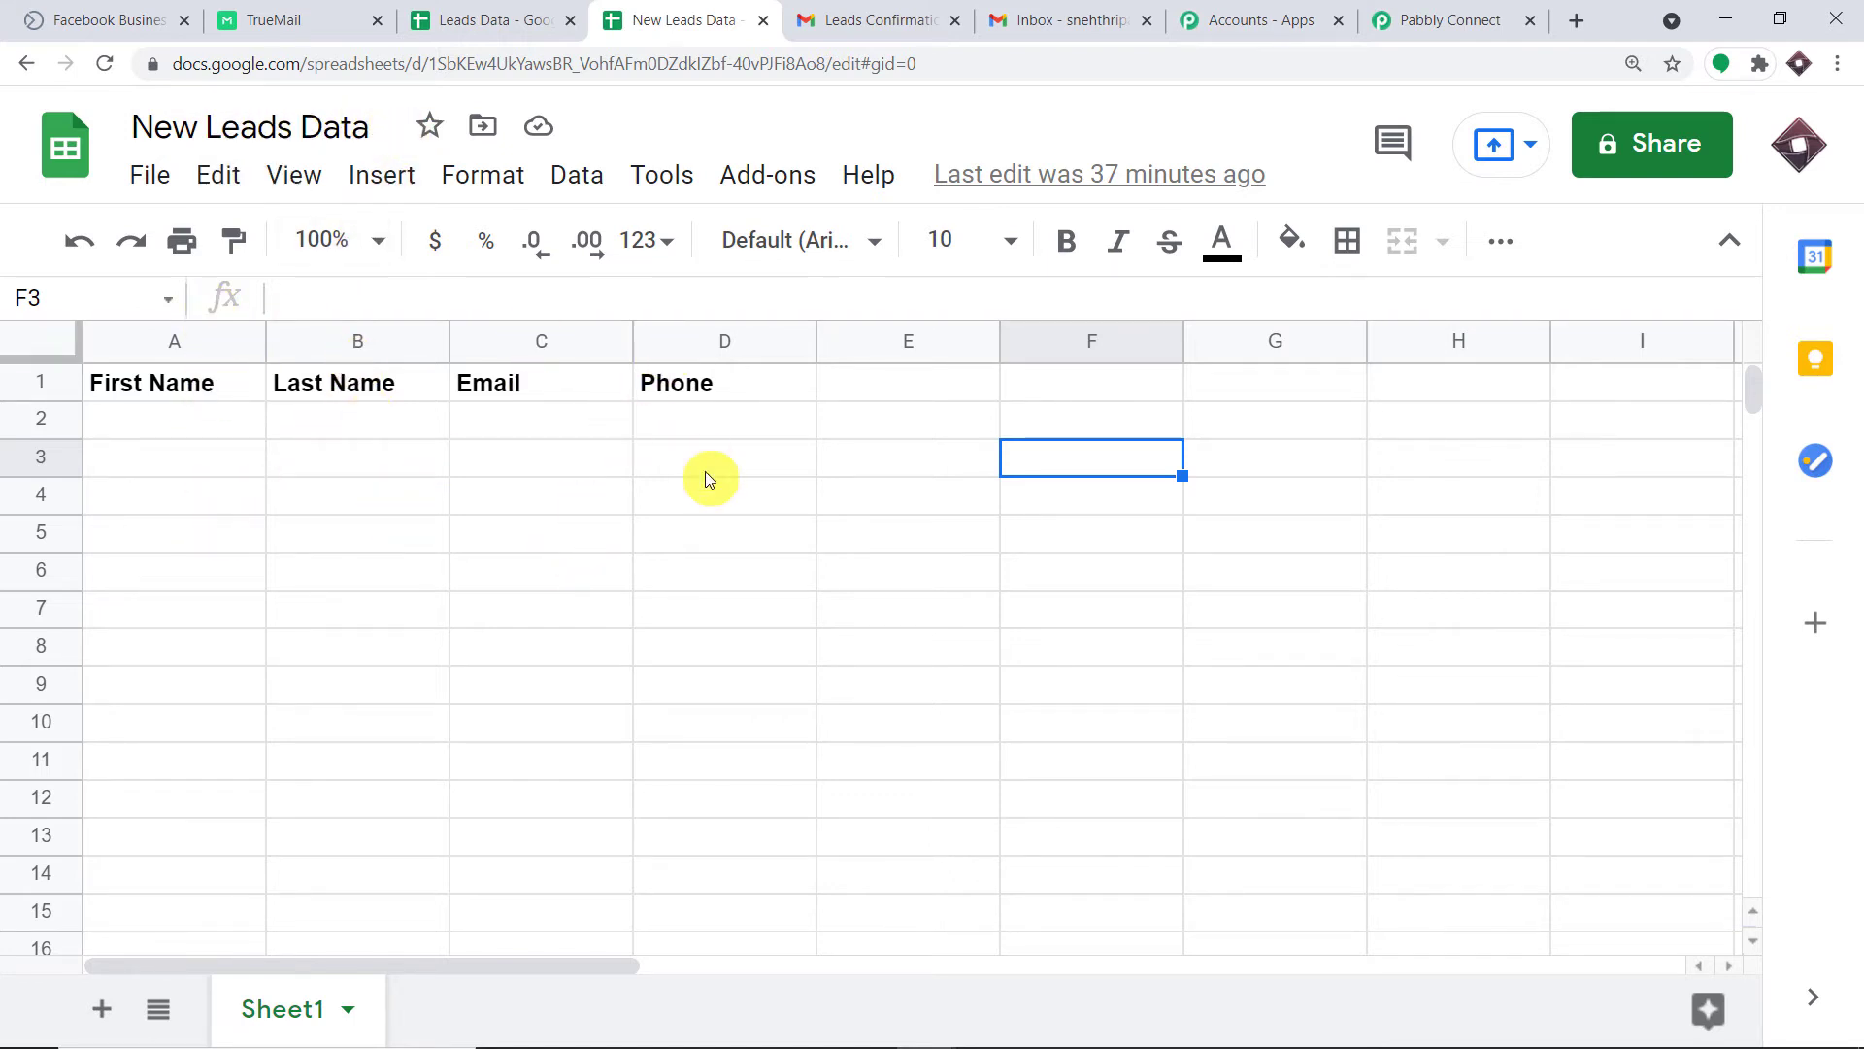
# Review the empty row-2 cells under First Name, Last Name, Email and Phone, selecting A2:D2.
pyautogui.click(165, 416)
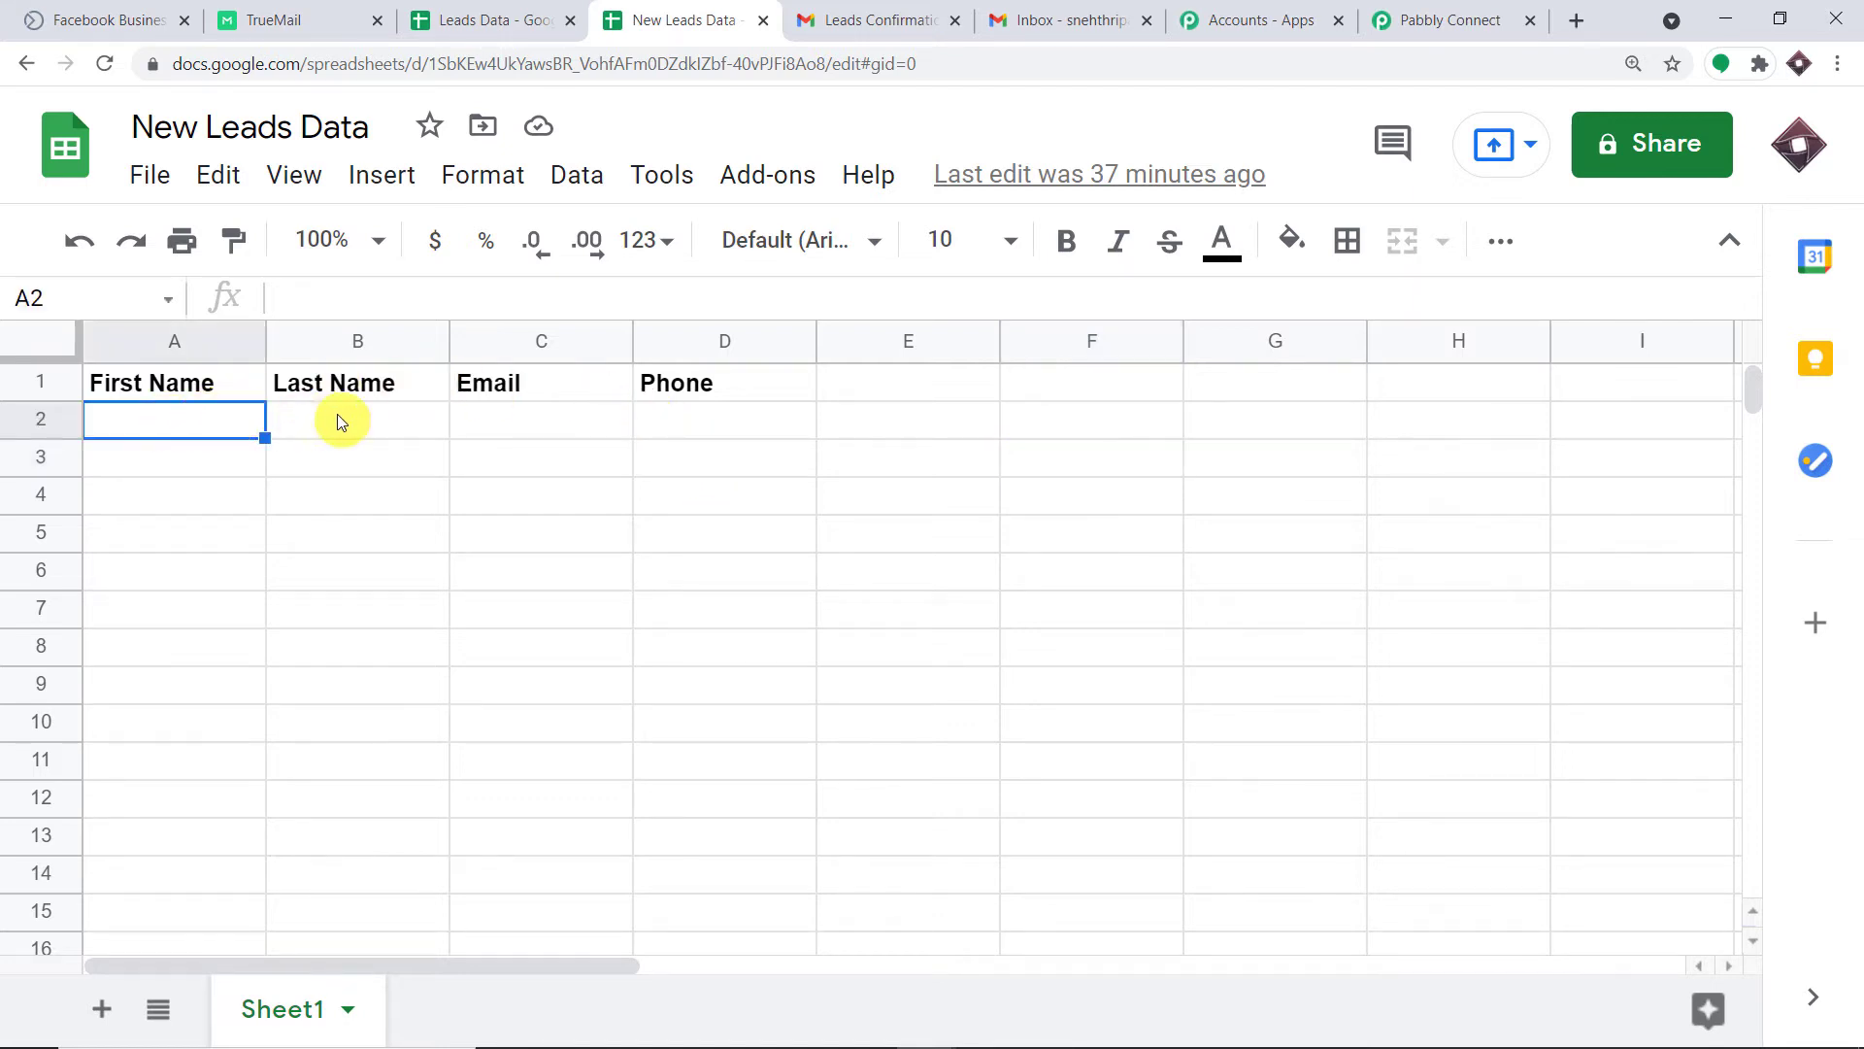
pyautogui.click(336, 413)
pyautogui.click(511, 409)
pyautogui.click(194, 418)
pyautogui.click(341, 421)
pyautogui.click(514, 417)
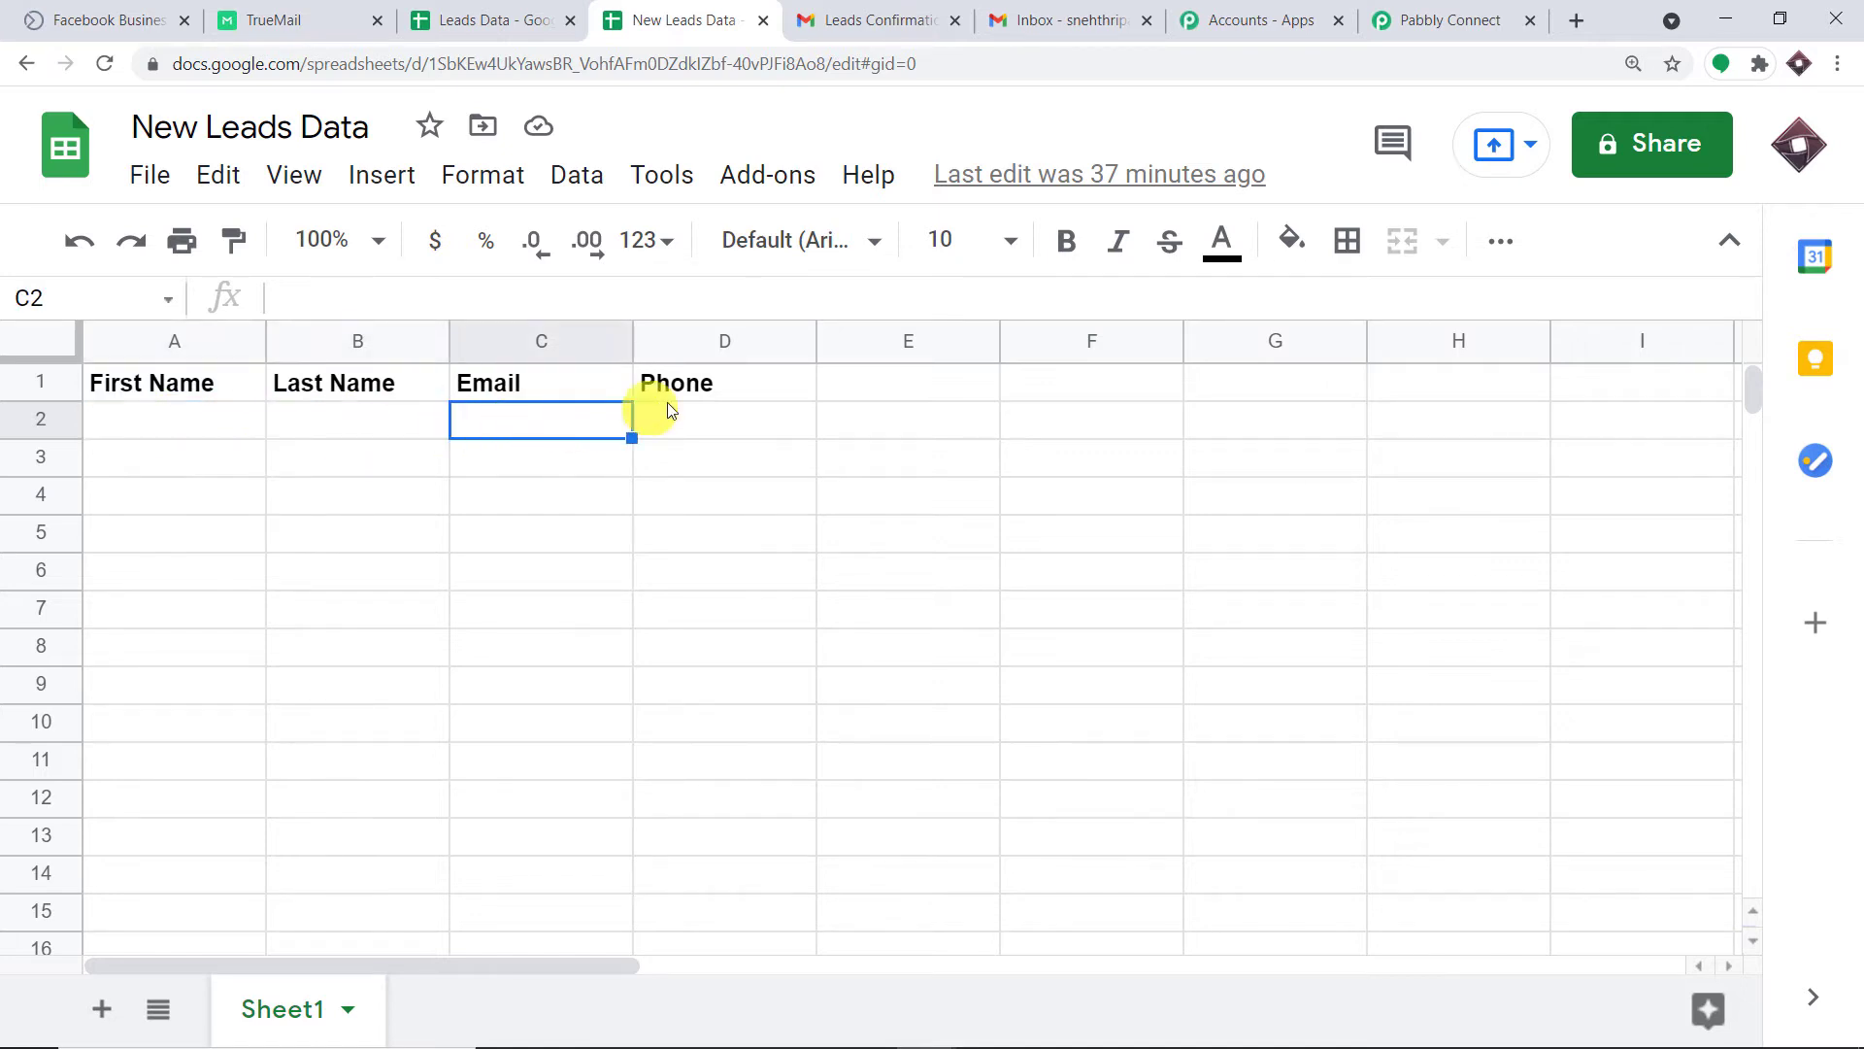
pyautogui.click(694, 397)
pyautogui.click(703, 415)
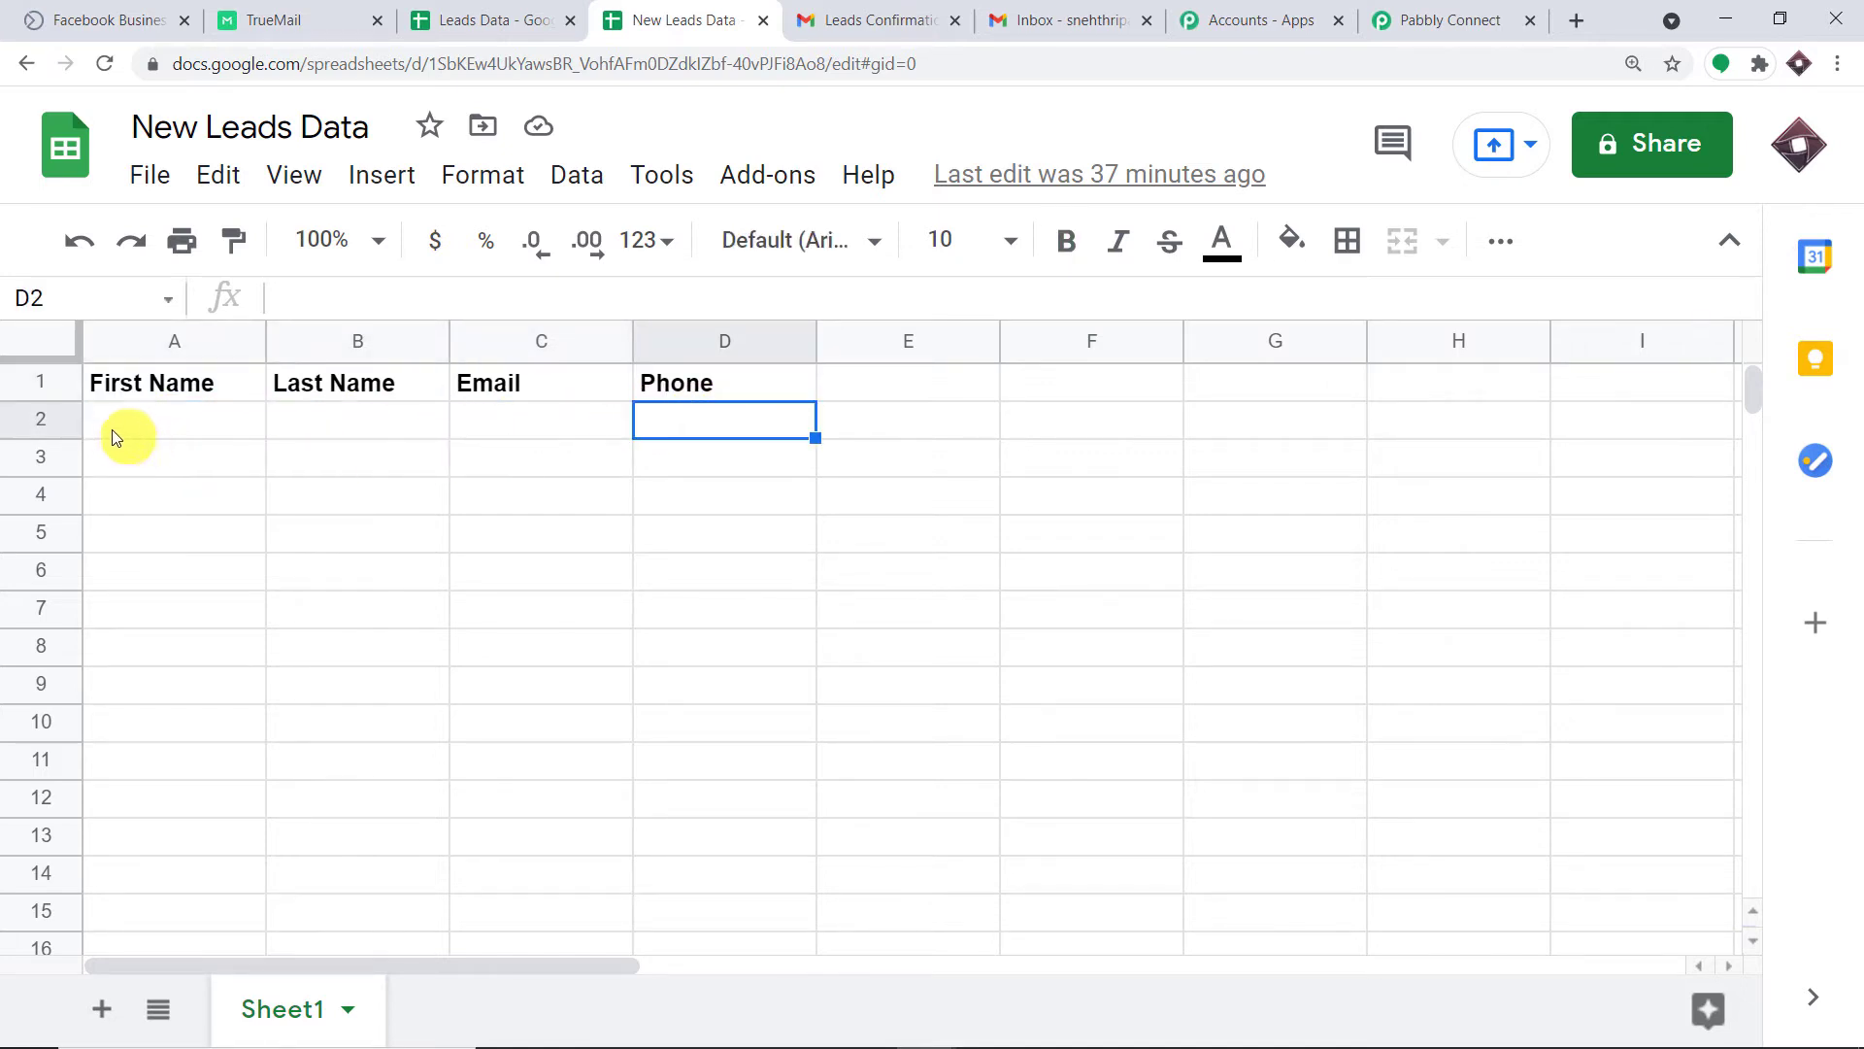
pyautogui.moveTo(112, 435); pyautogui.dragTo(686, 428)
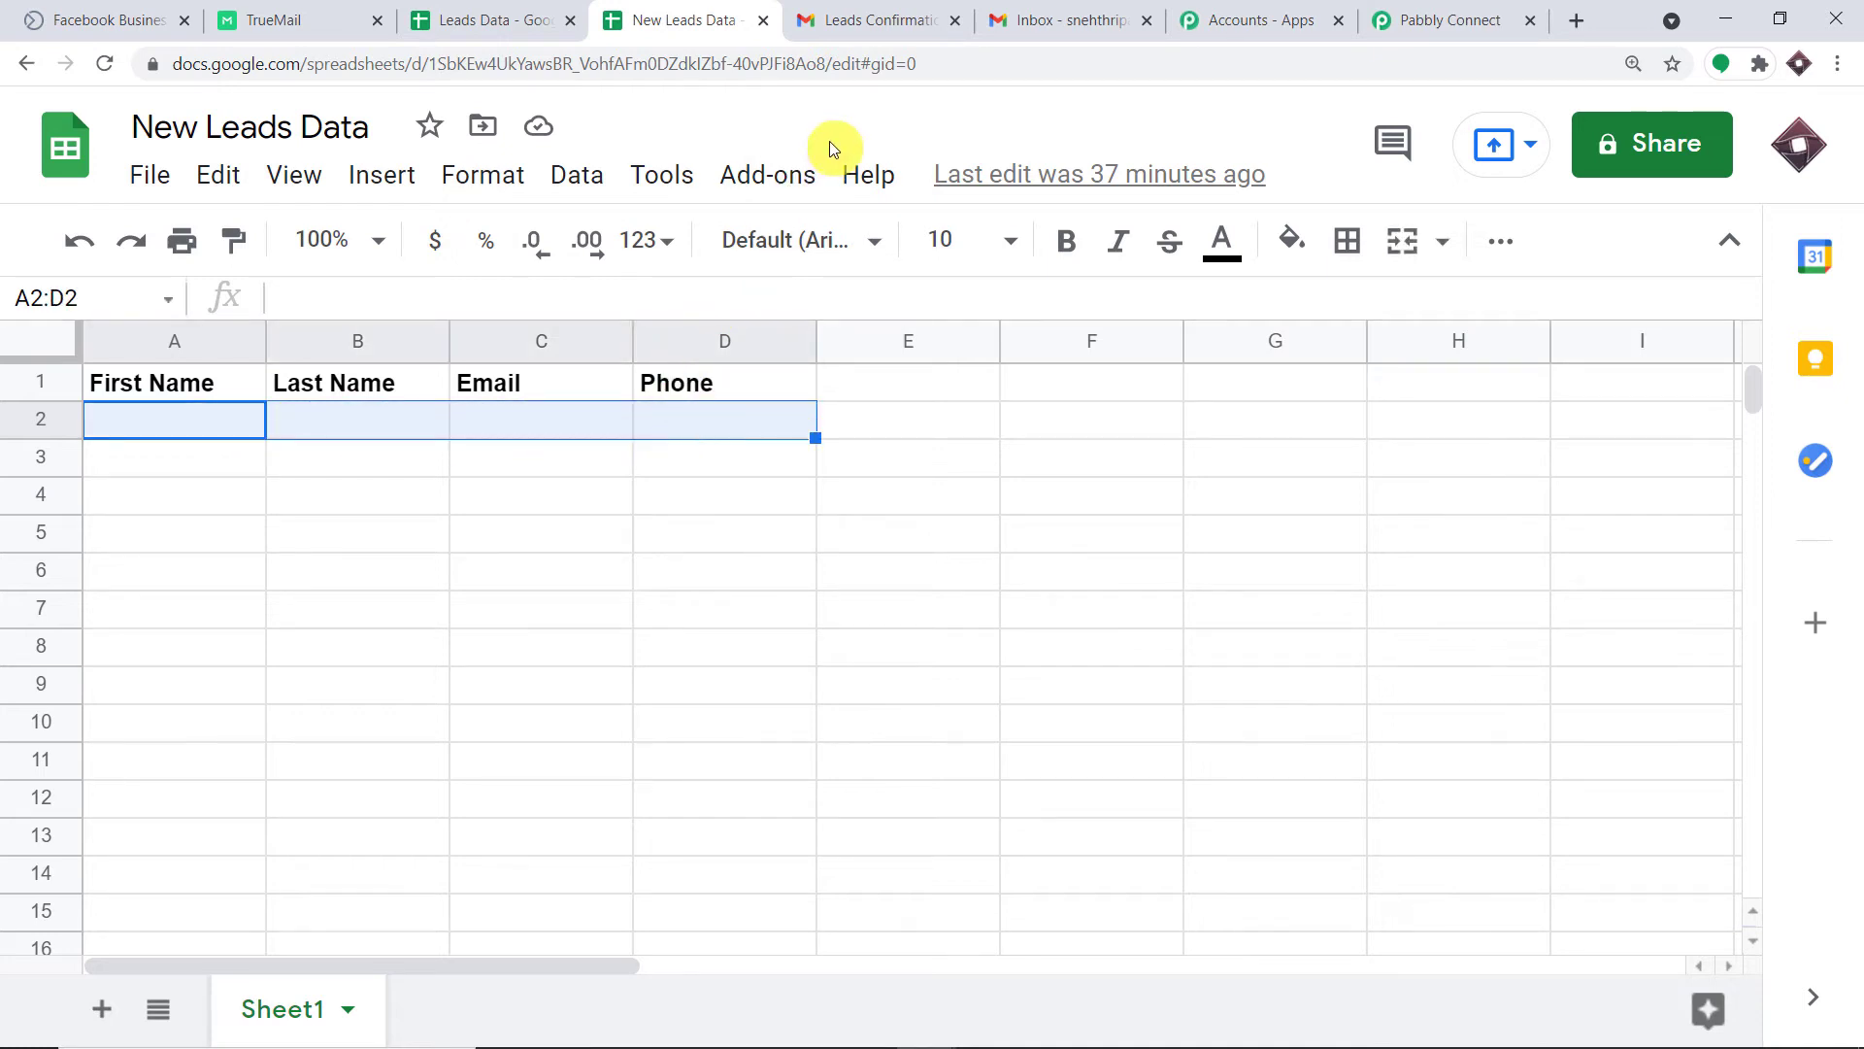
pyautogui.click(1388, 19)
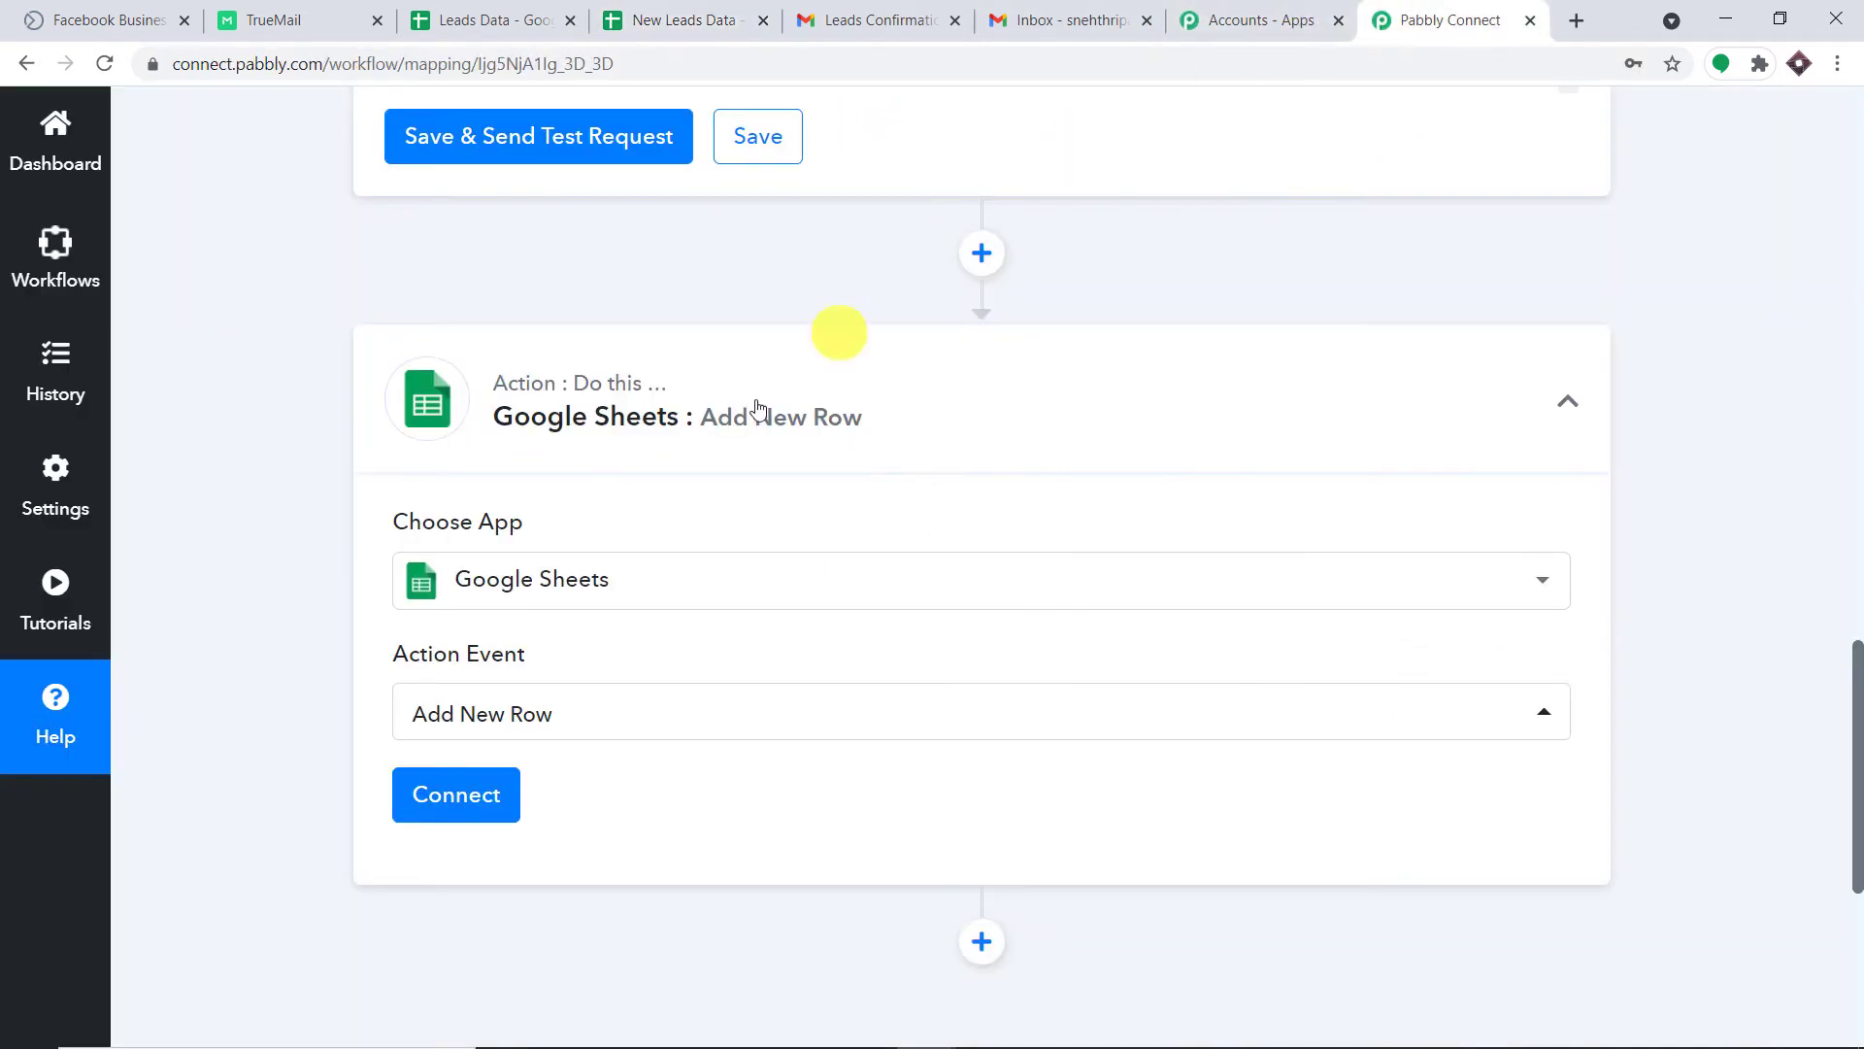
# Add a new Google Sheets connection by choosing the Google account and allowing Pabbly access.
pyautogui.click(451, 796)
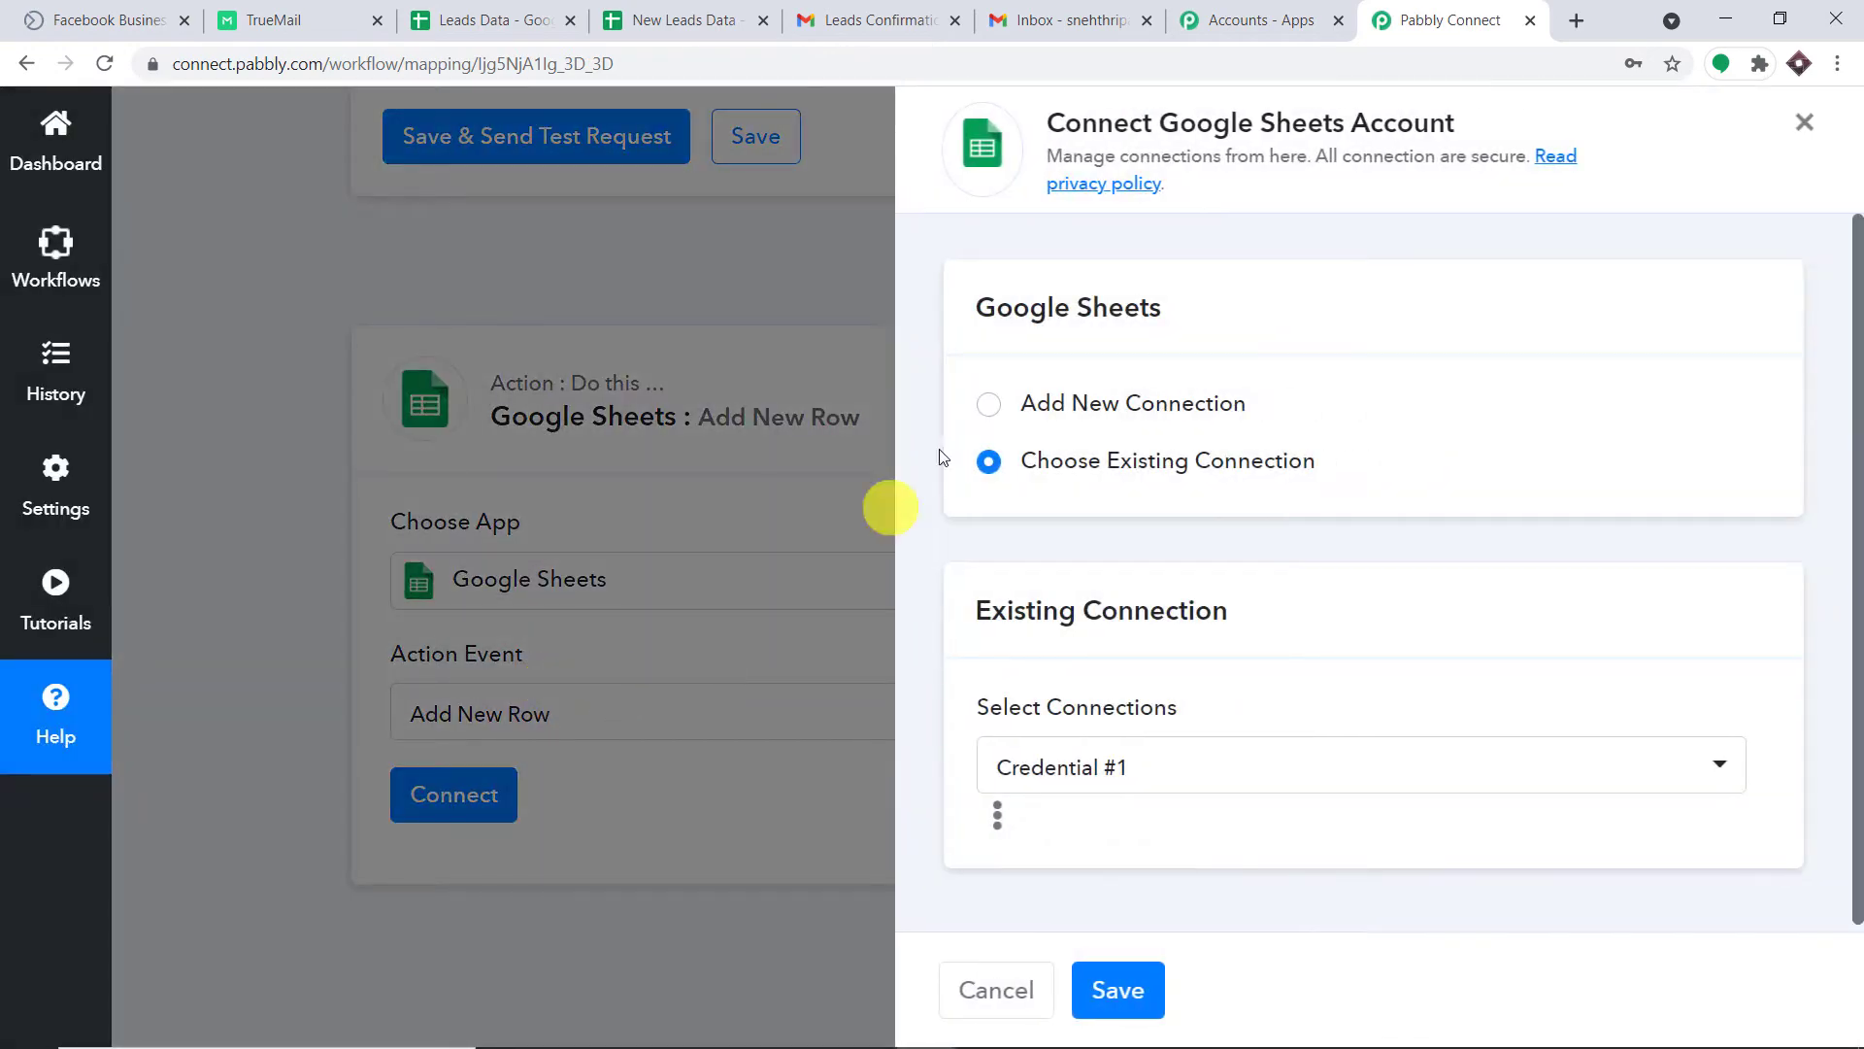
pyautogui.click(990, 404)
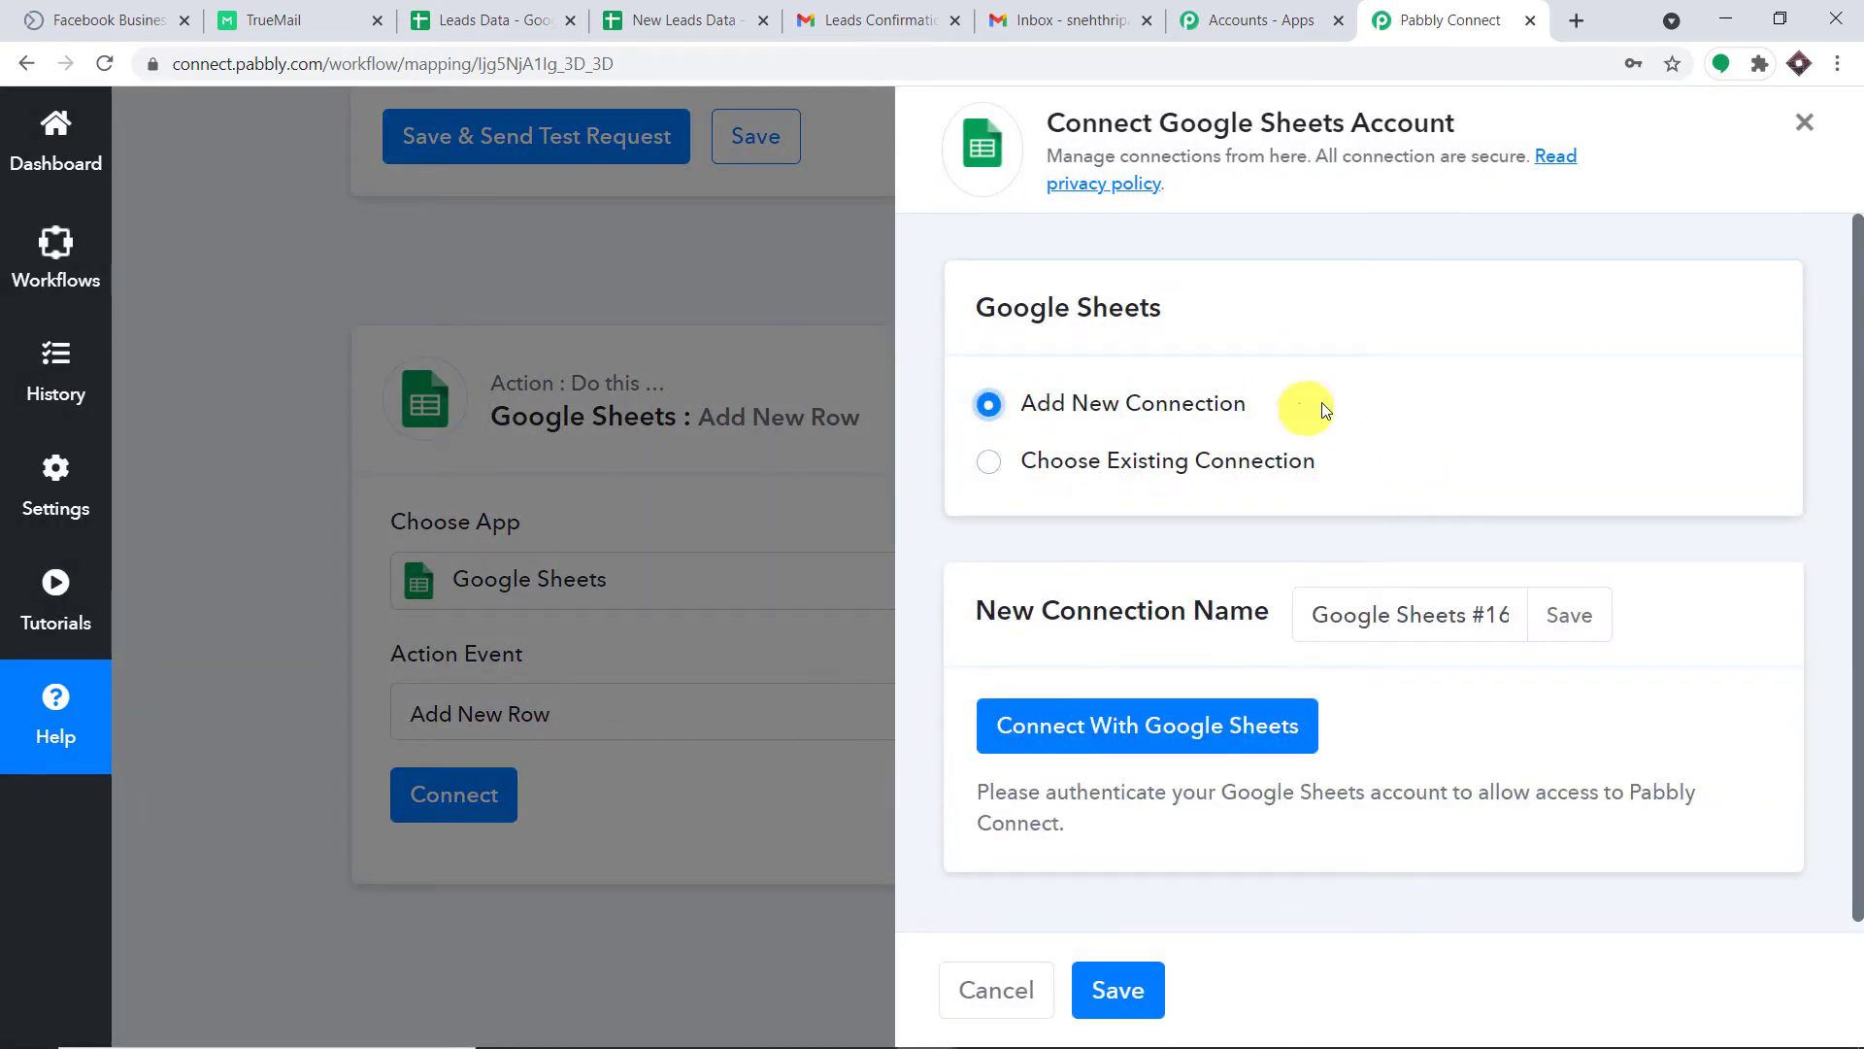
pyautogui.click(1284, 726)
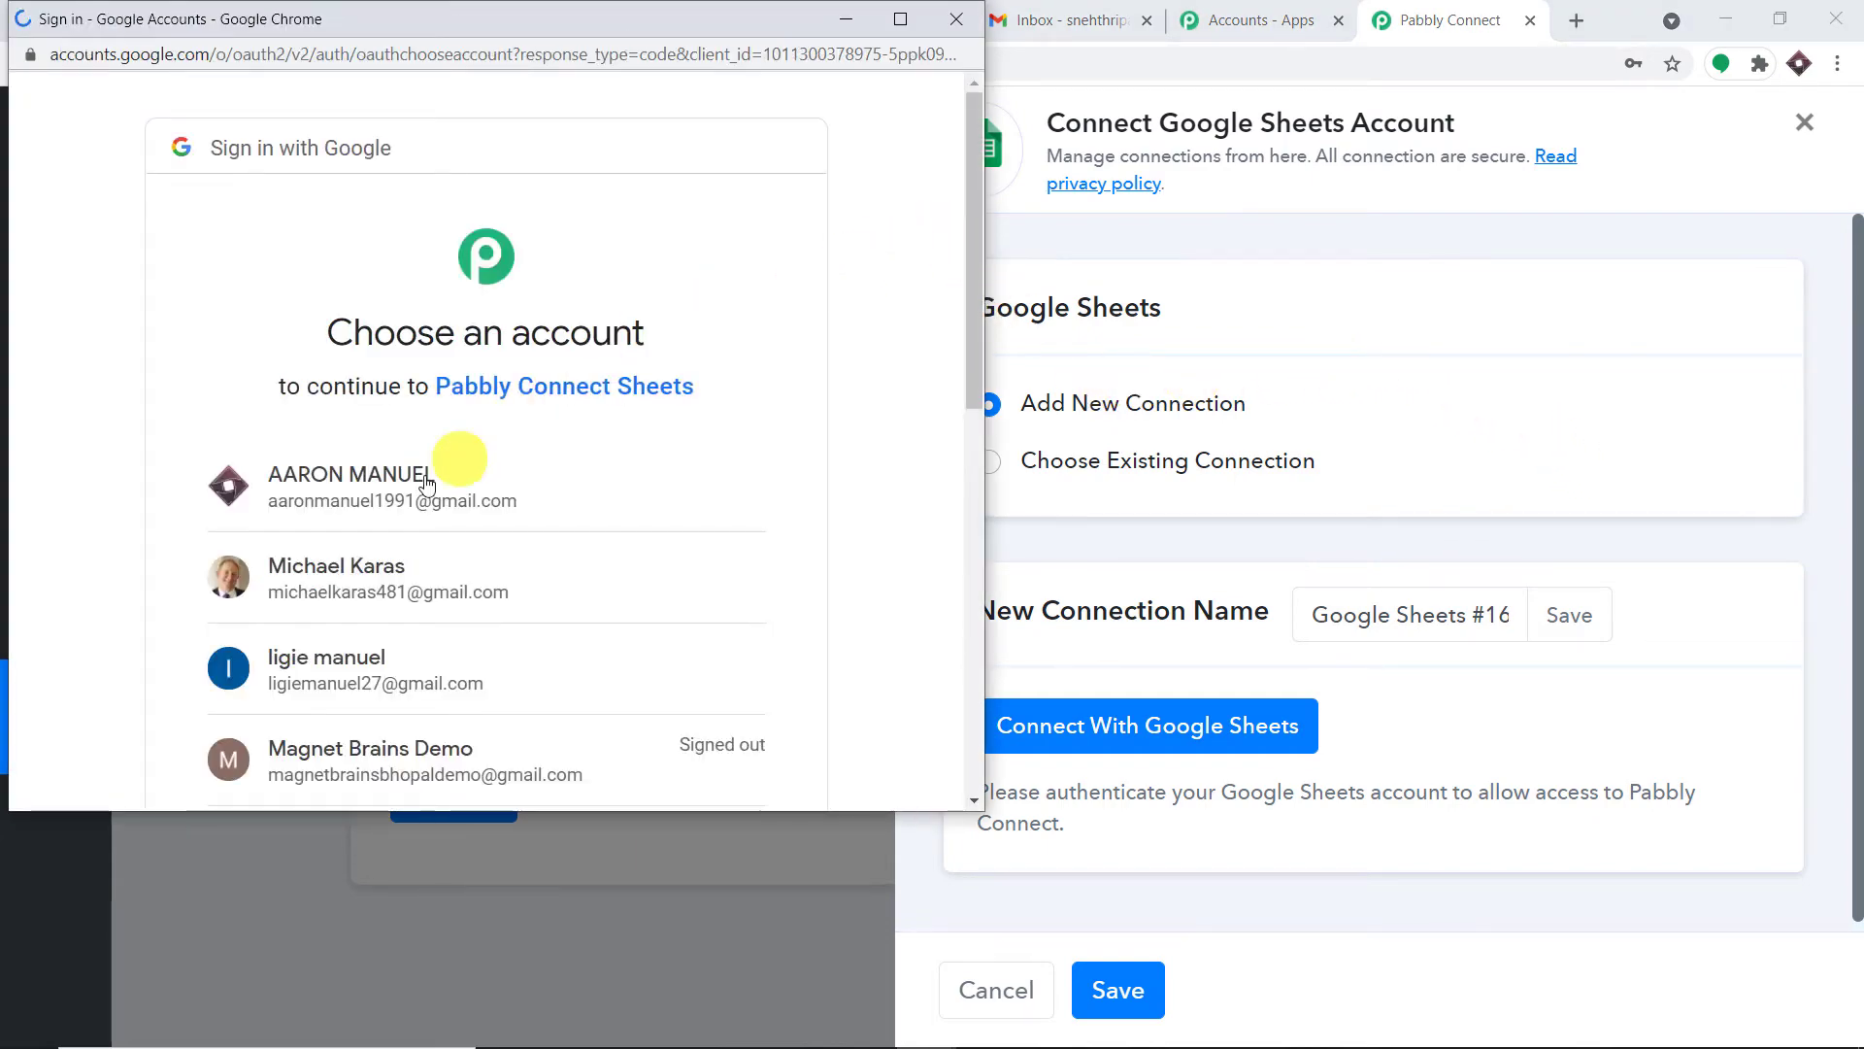
pyautogui.moveTo(485, 17); pyautogui.dragTo(1437, 116)
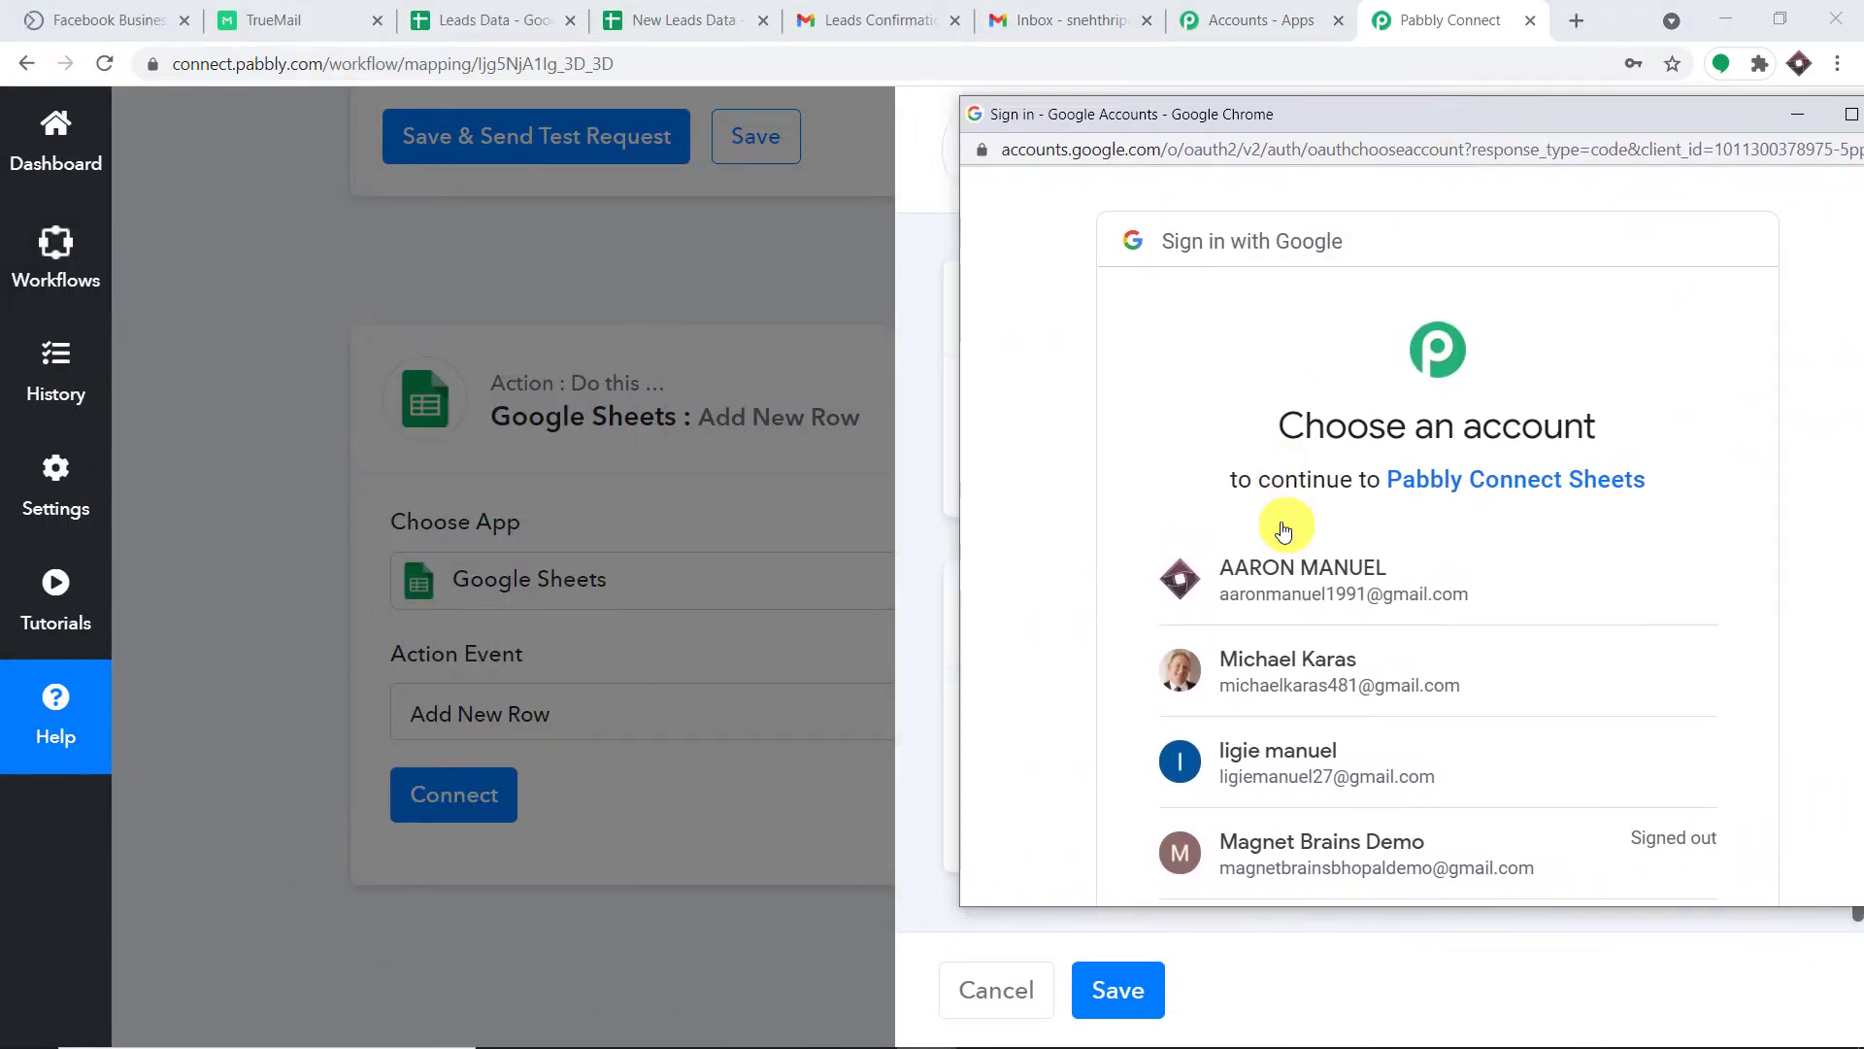
pyautogui.scroll(-8, 1292, 535)
pyautogui.scroll(8, 1302, 577)
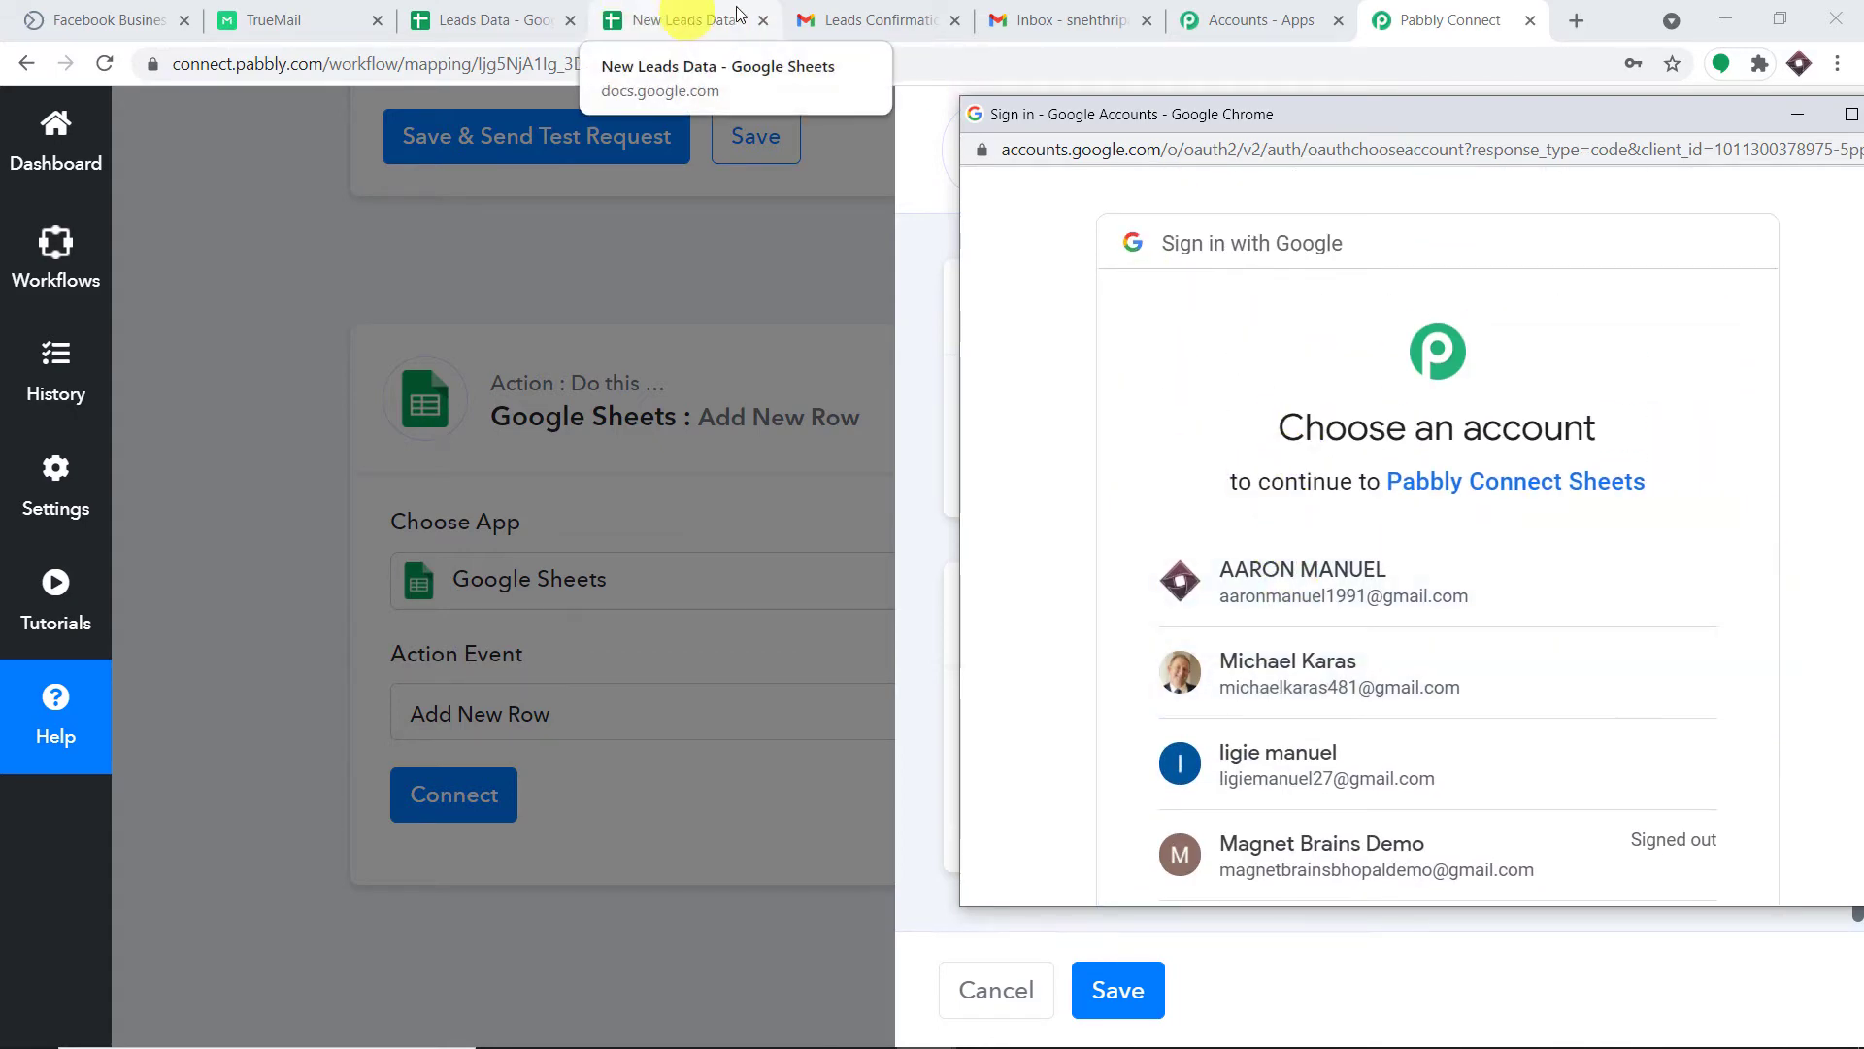
pyautogui.click(1301, 579)
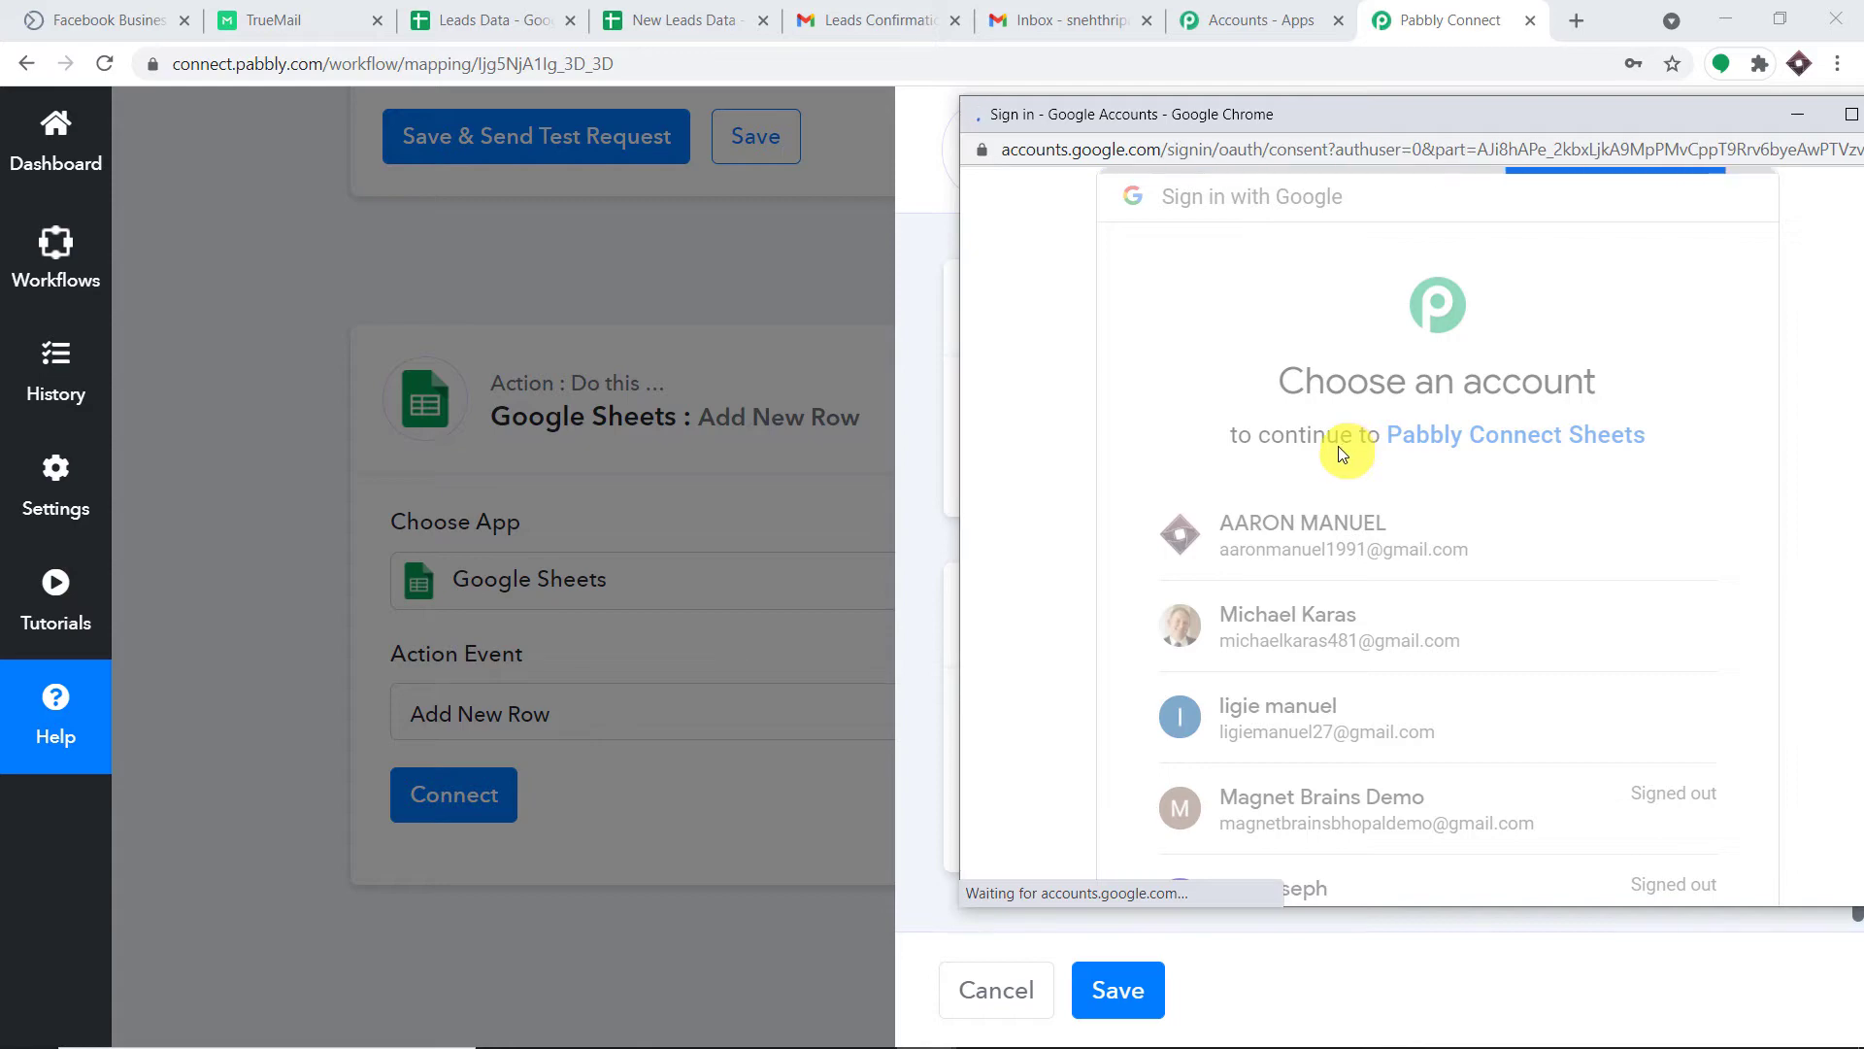
pyautogui.moveTo(1467, 128); pyautogui.dragTo(1246, 49)
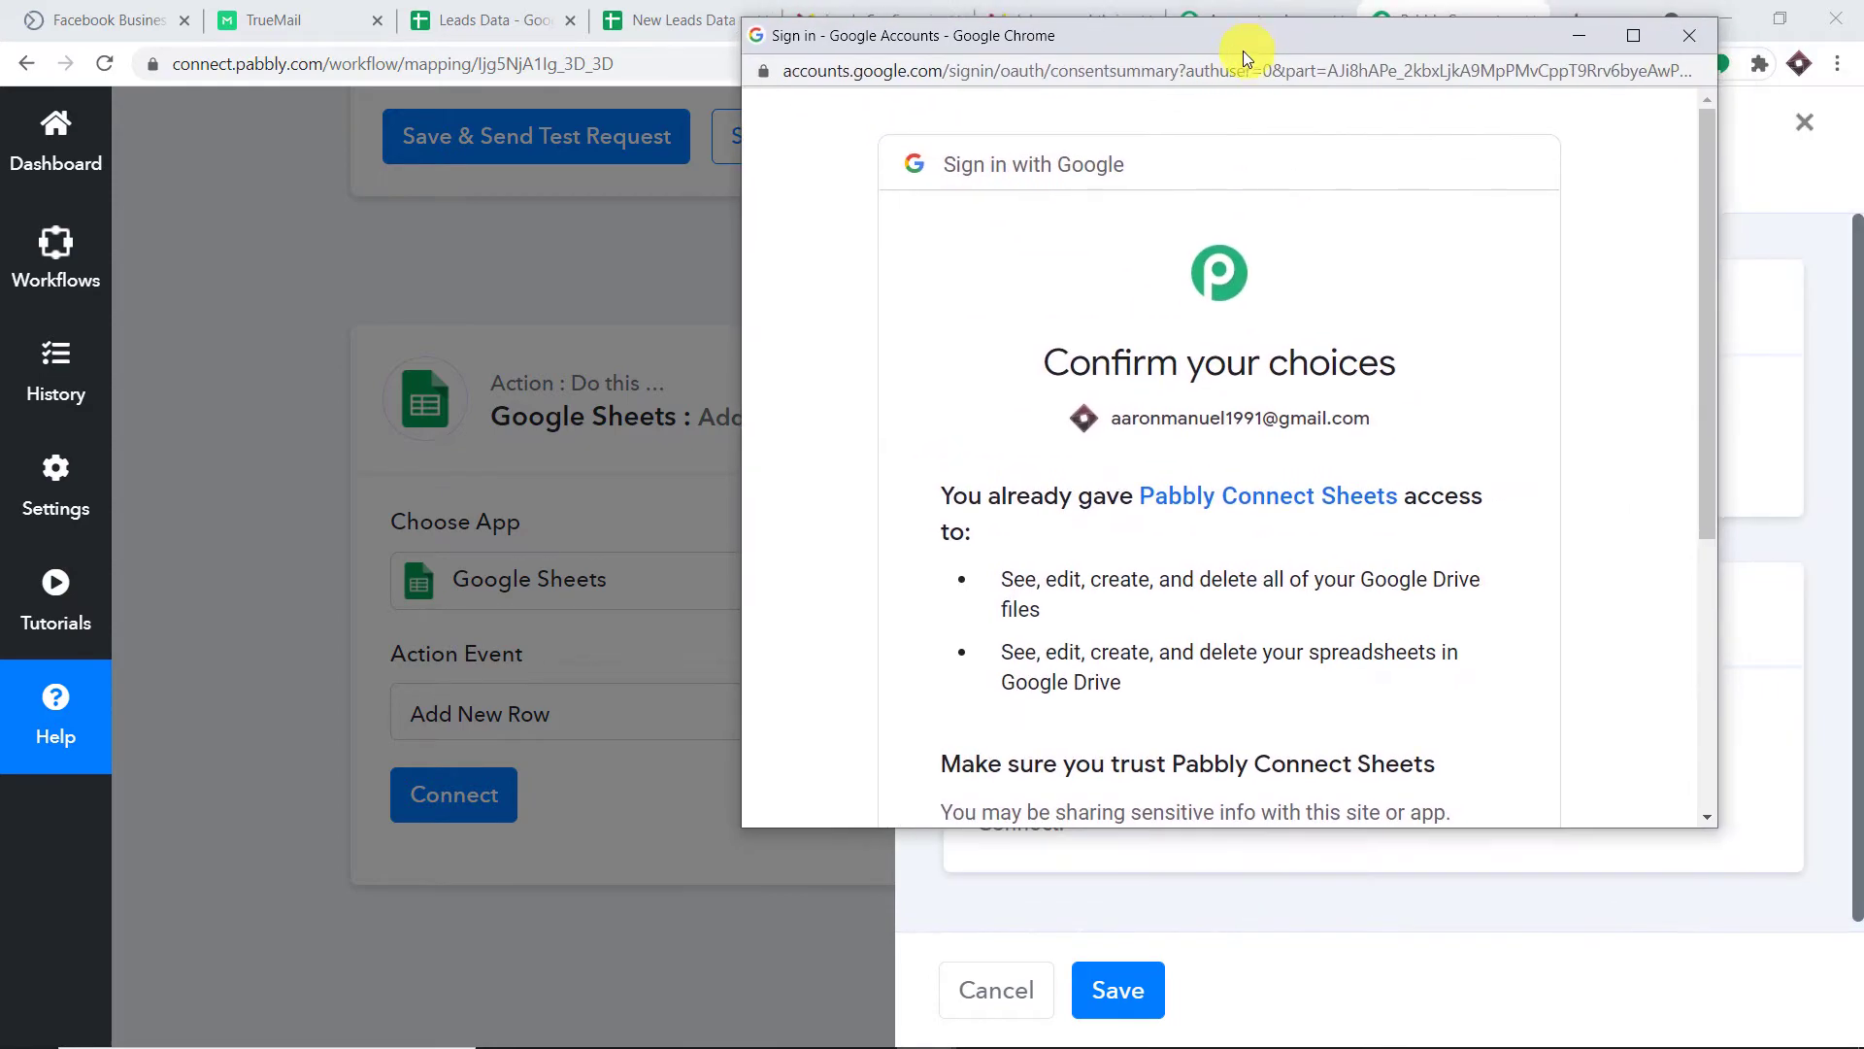
pyautogui.scroll(-5, 1331, 382)
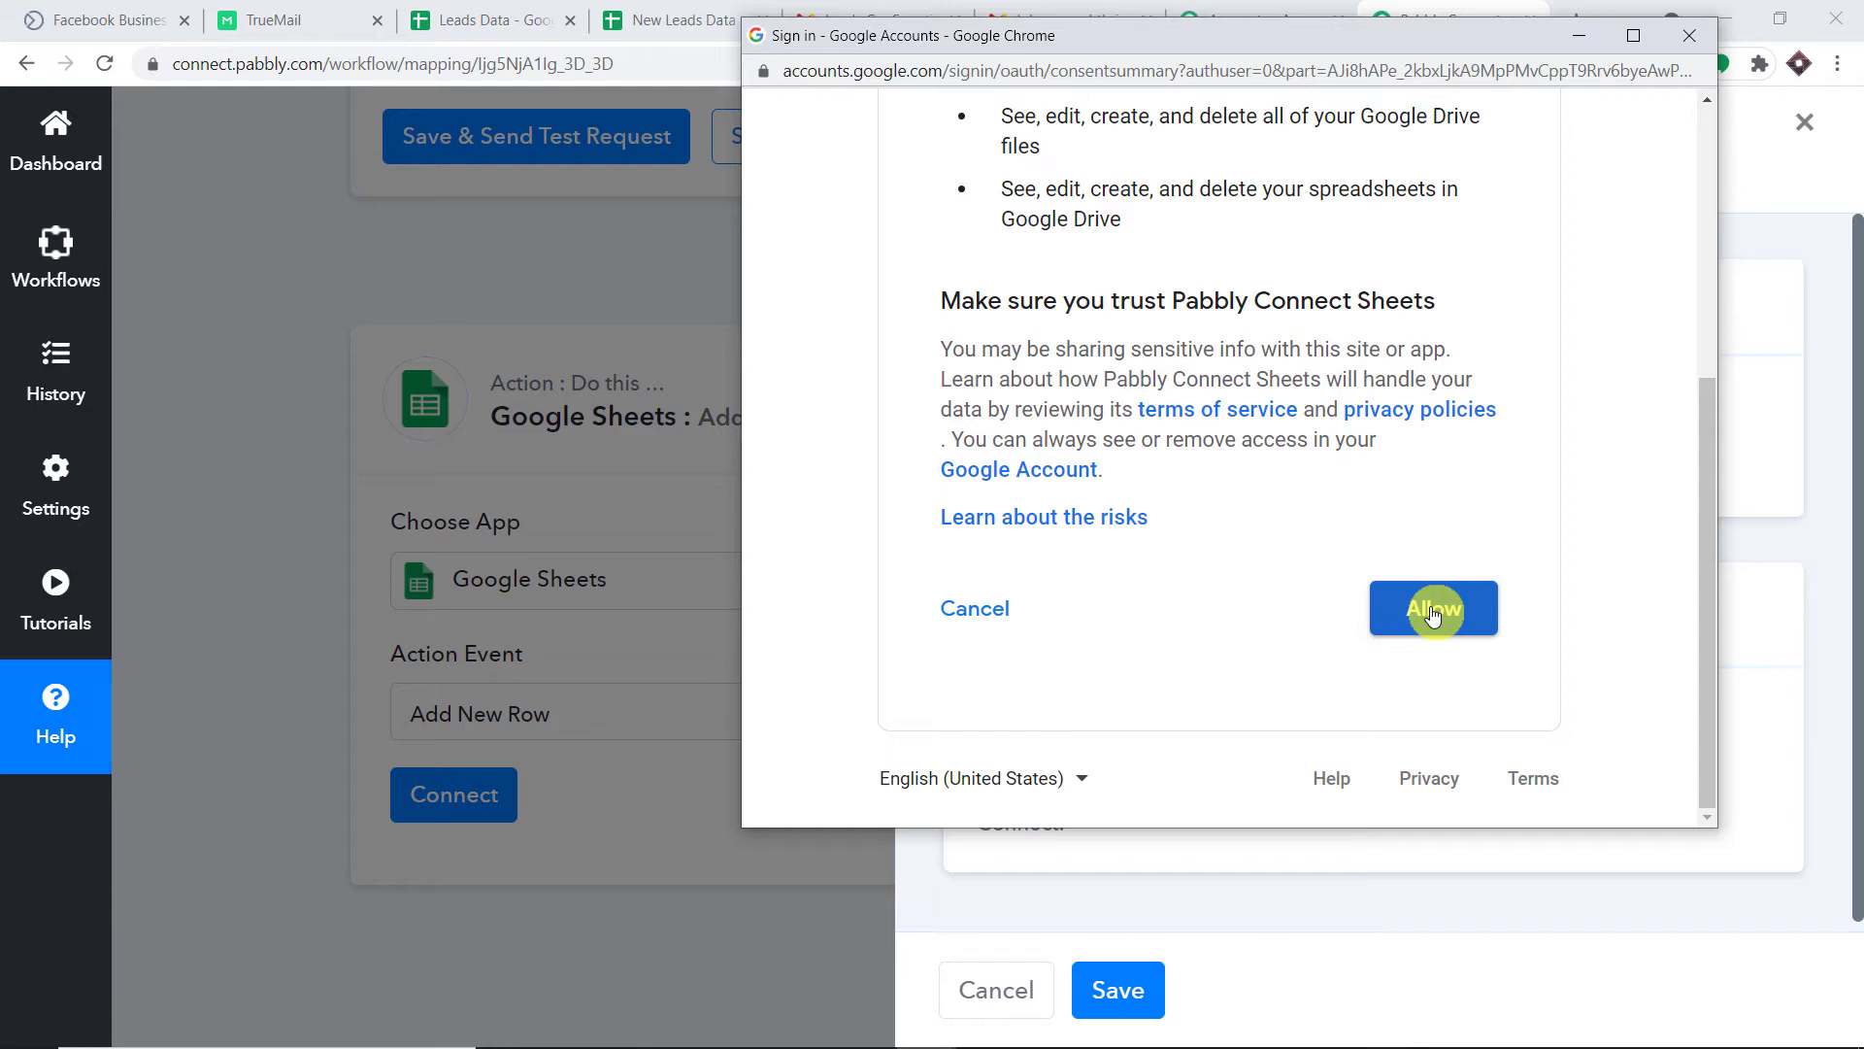
pyautogui.click(1433, 612)
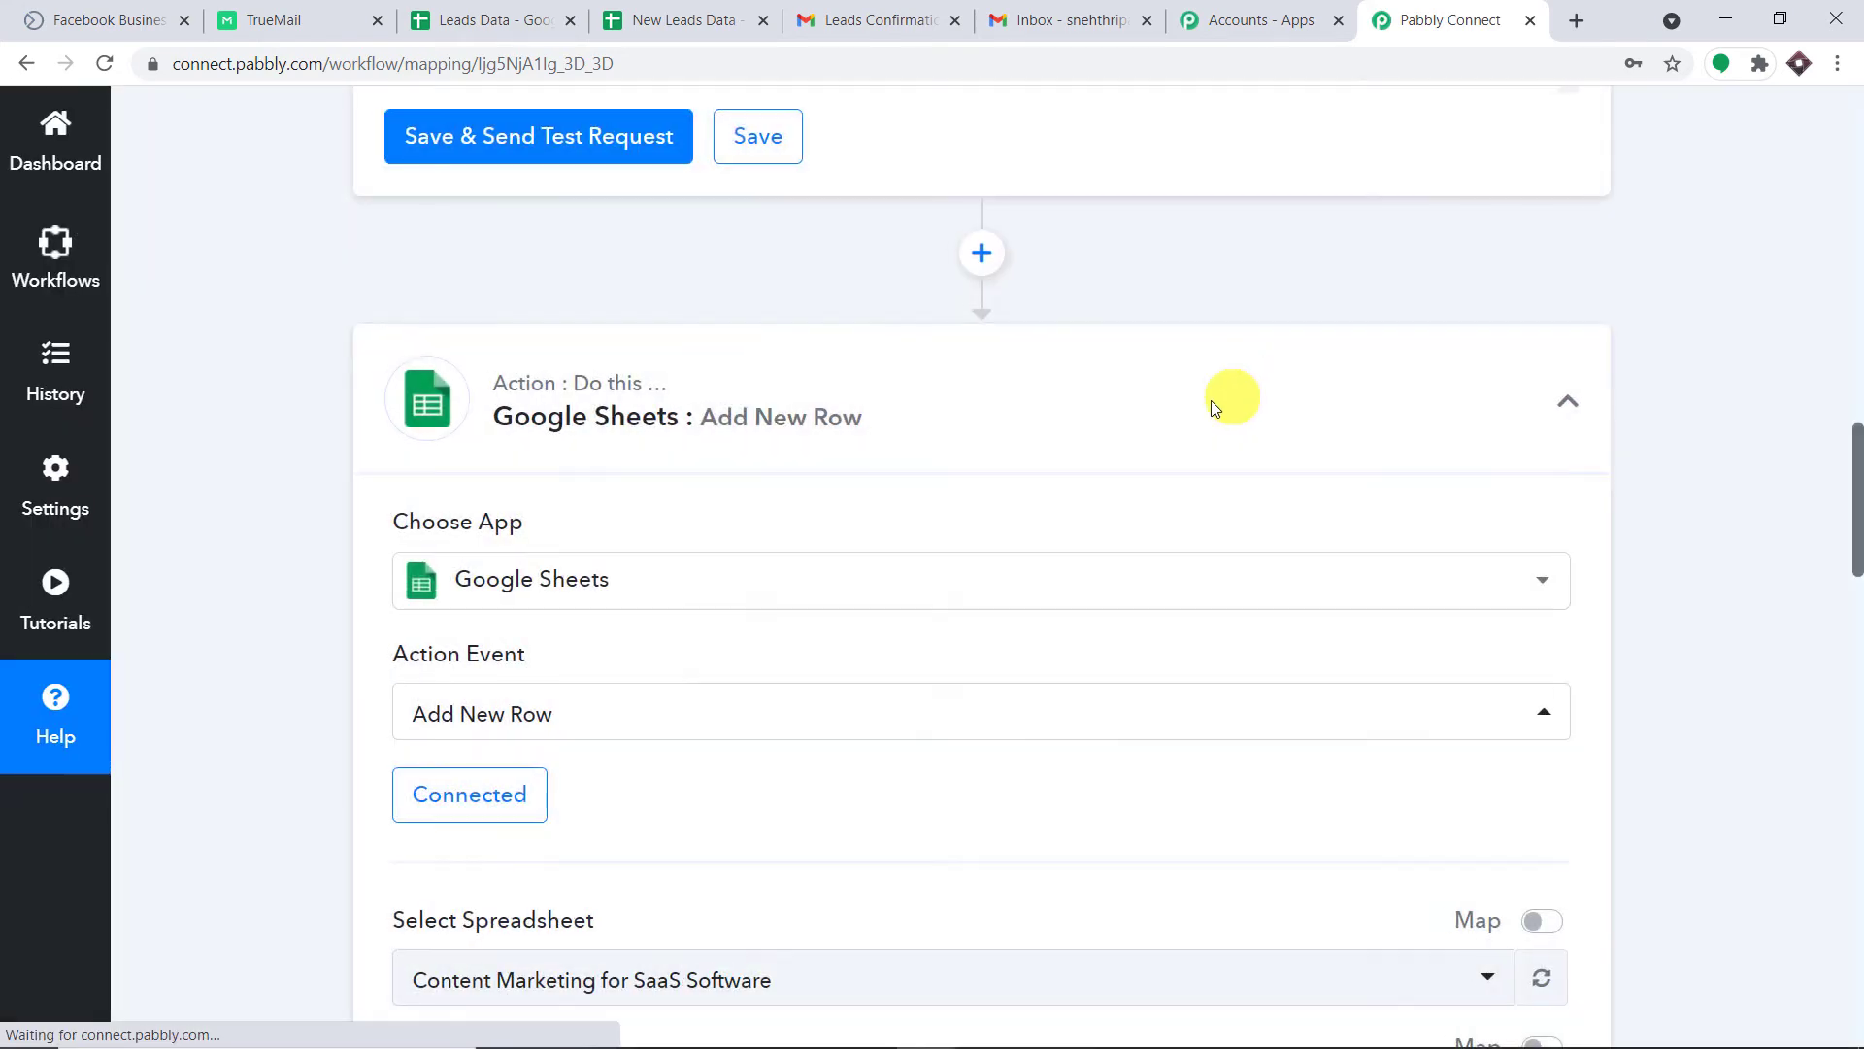
# Choose New Leads Data as the spreadsheet so Sheet1 and its column fields load.
pyautogui.scroll(-6, 1232, 395)
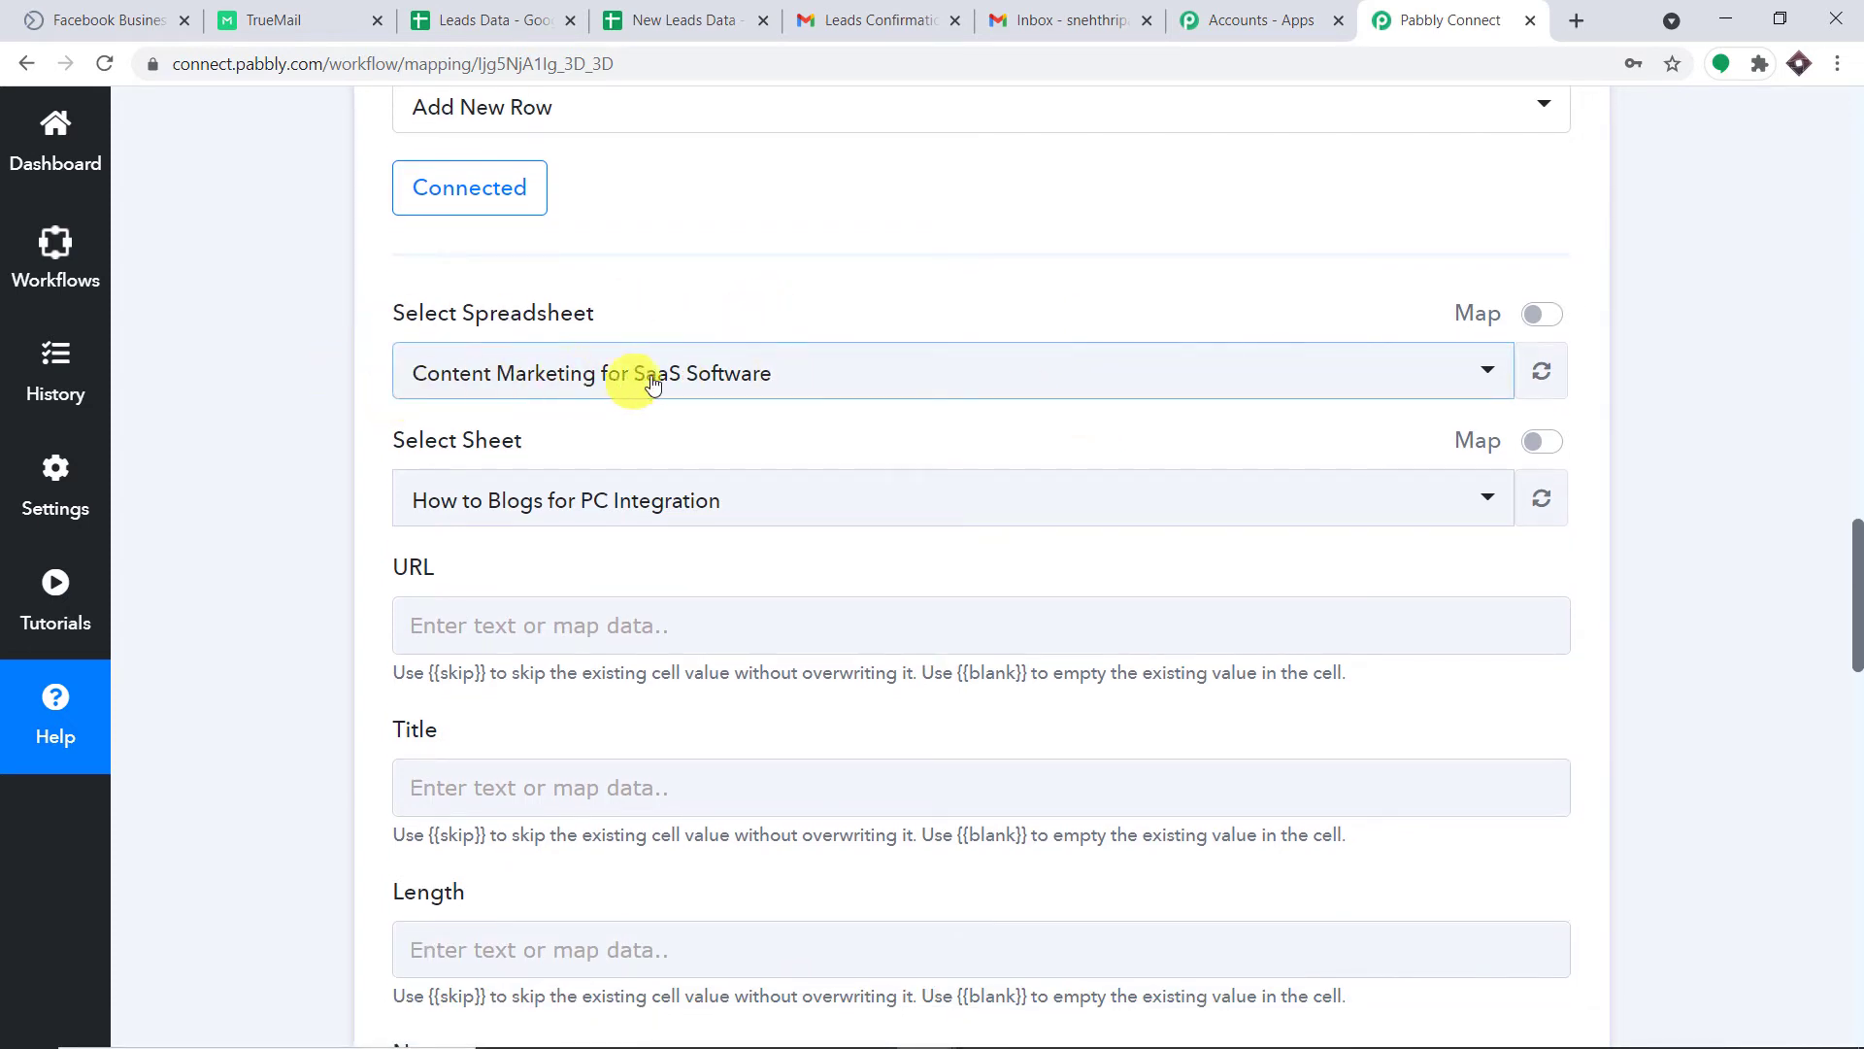
pyautogui.click(770, 379)
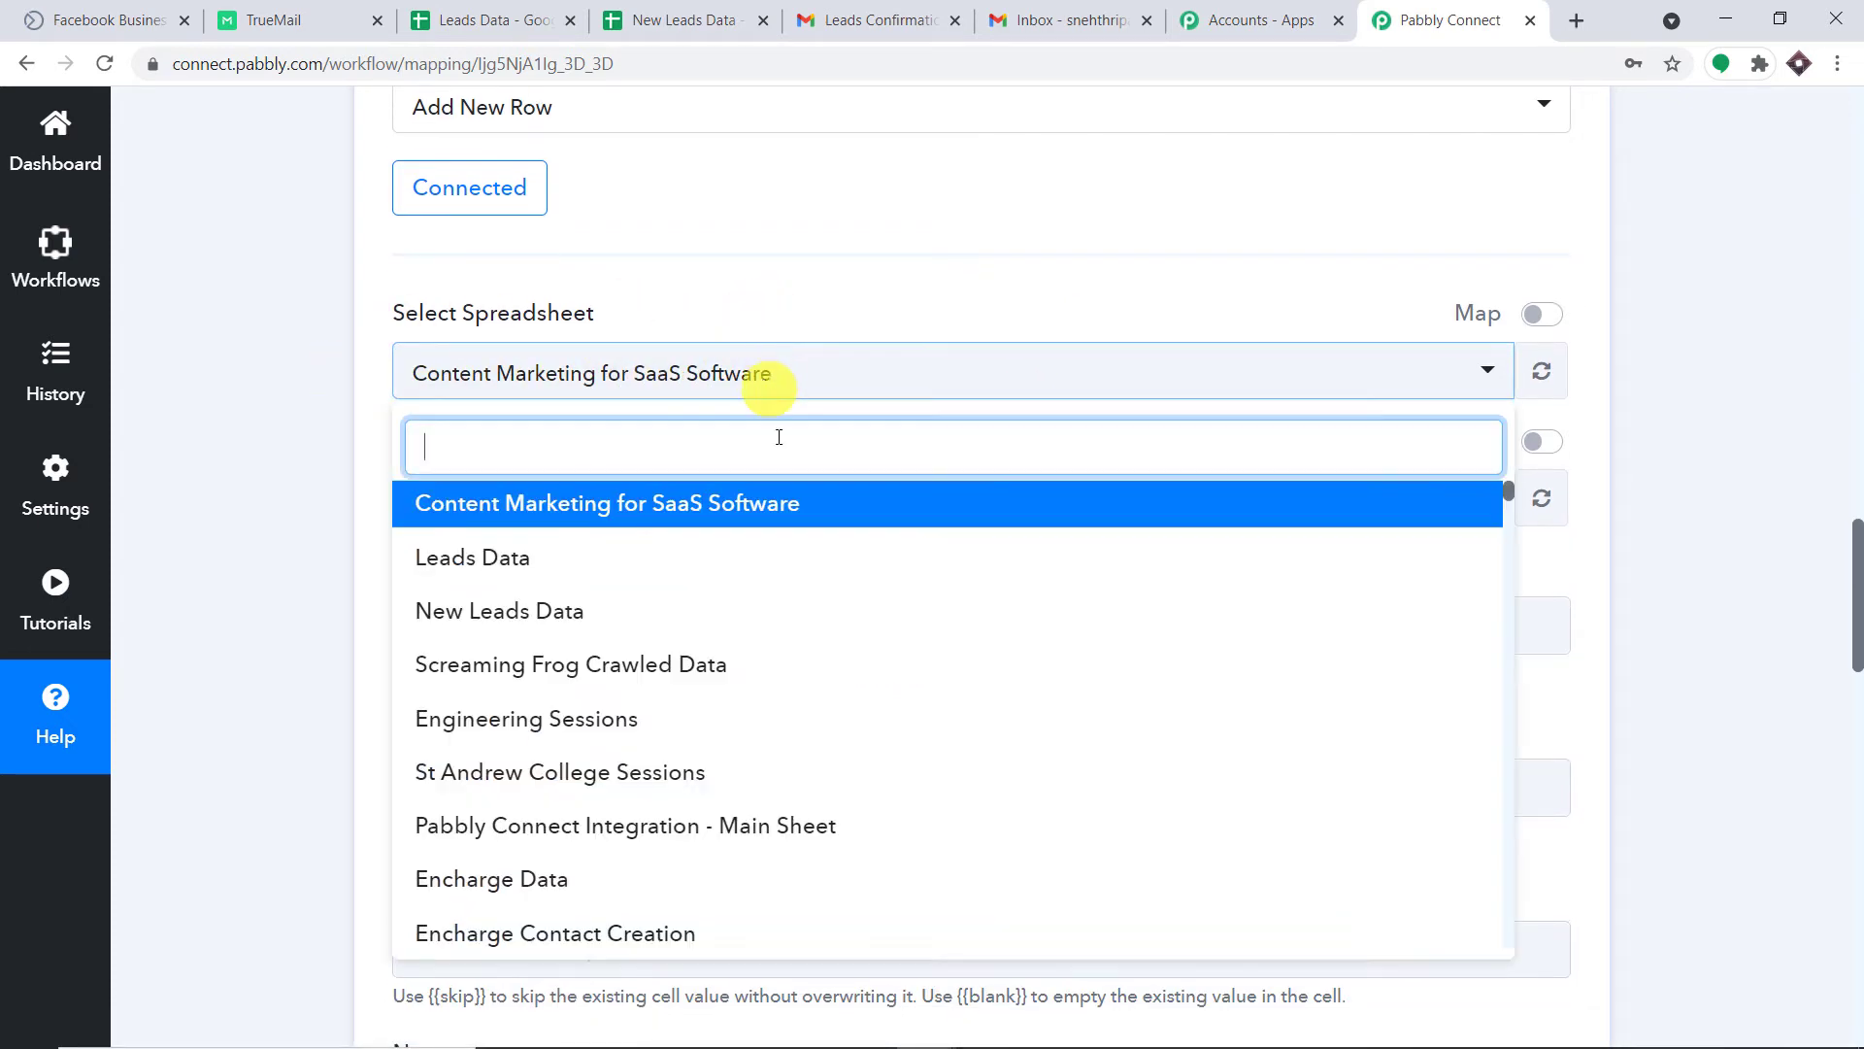
pyautogui.scroll(-15, 845, 573)
pyautogui.scroll(-20, 867, 596)
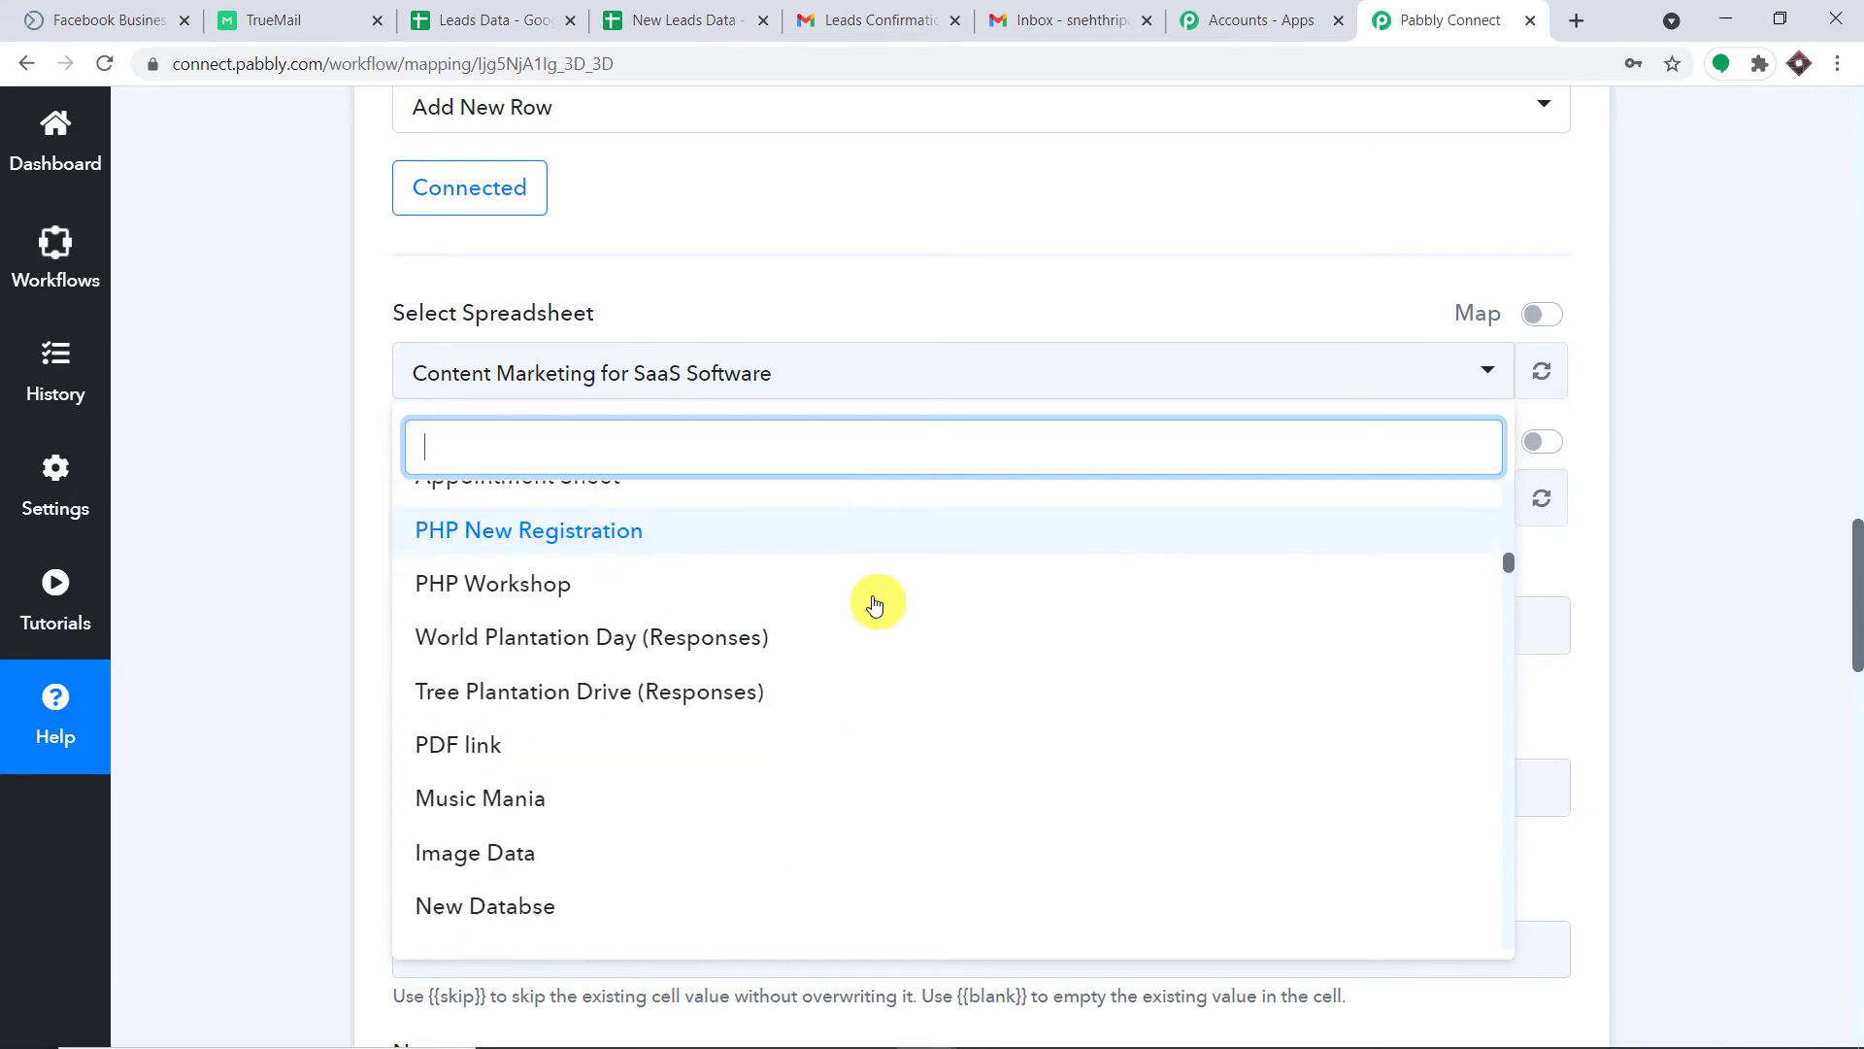
pyautogui.scroll(-20, 874, 603)
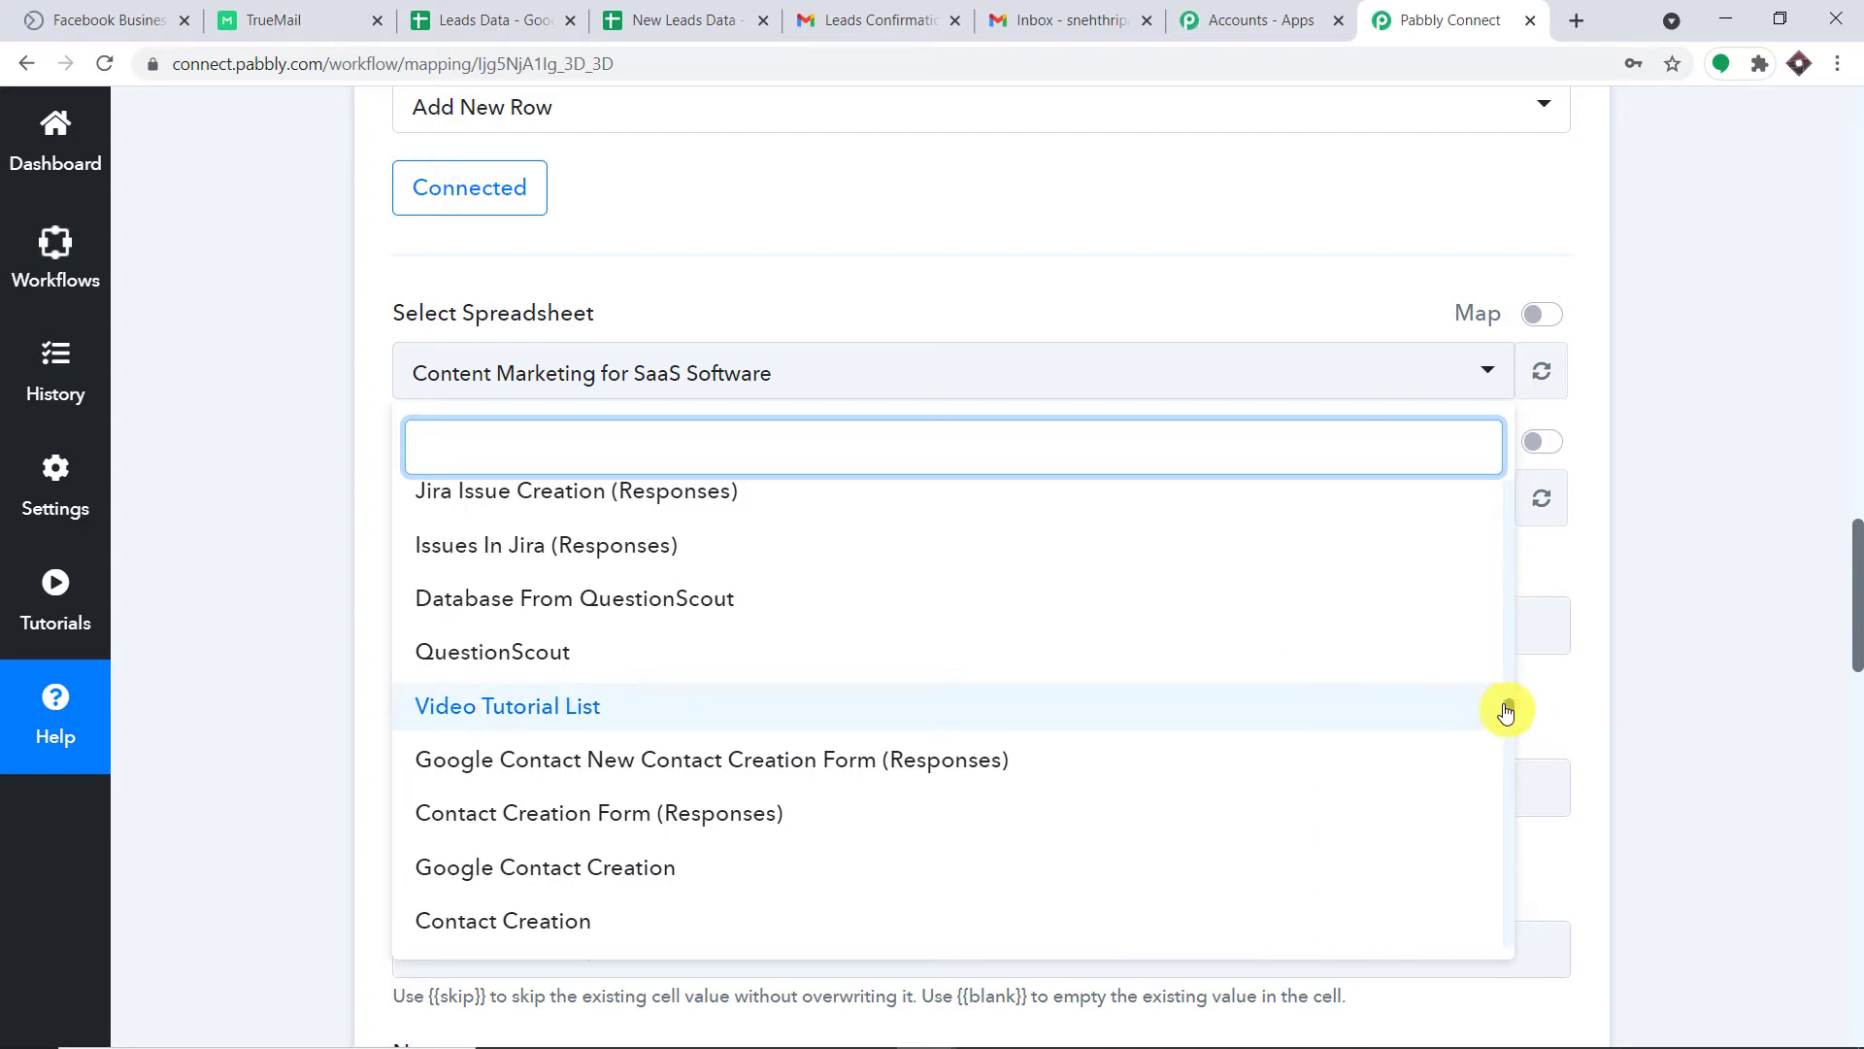
pyautogui.moveTo(1509, 703); pyautogui.dragTo(1510, 468)
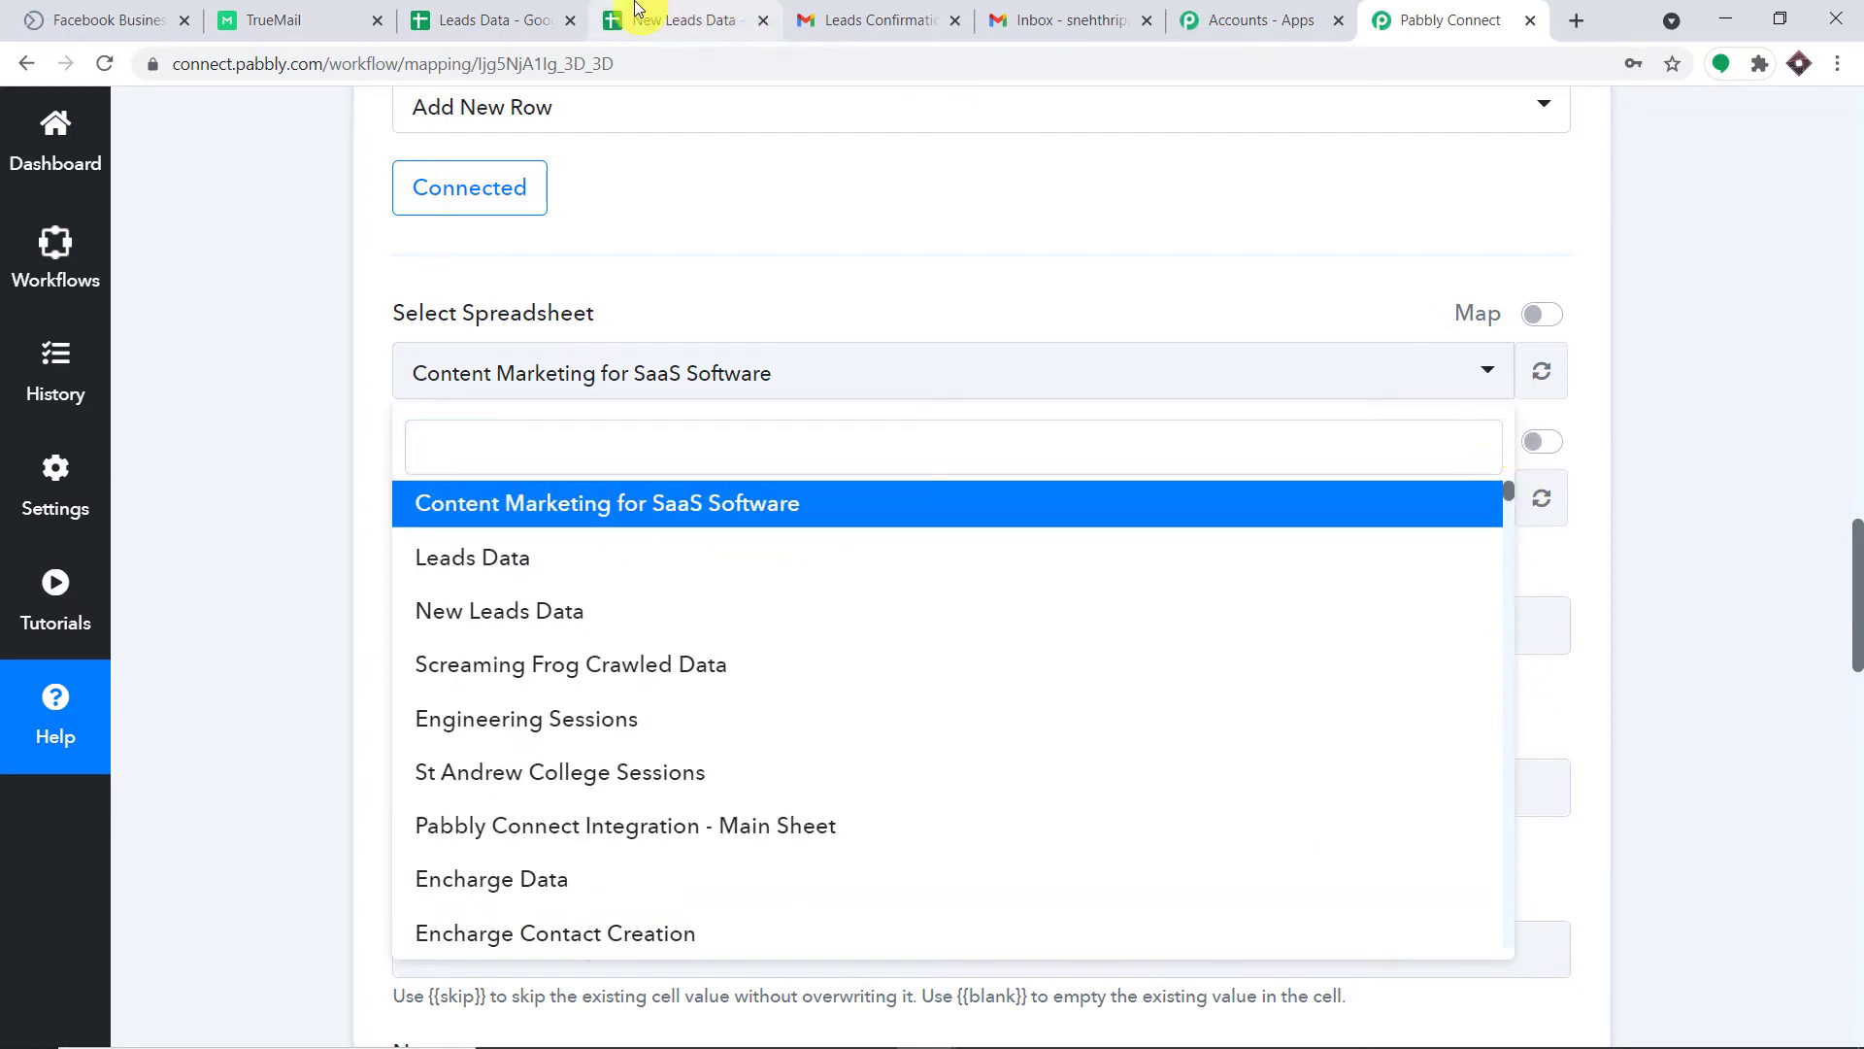
pyautogui.click(554, 621)
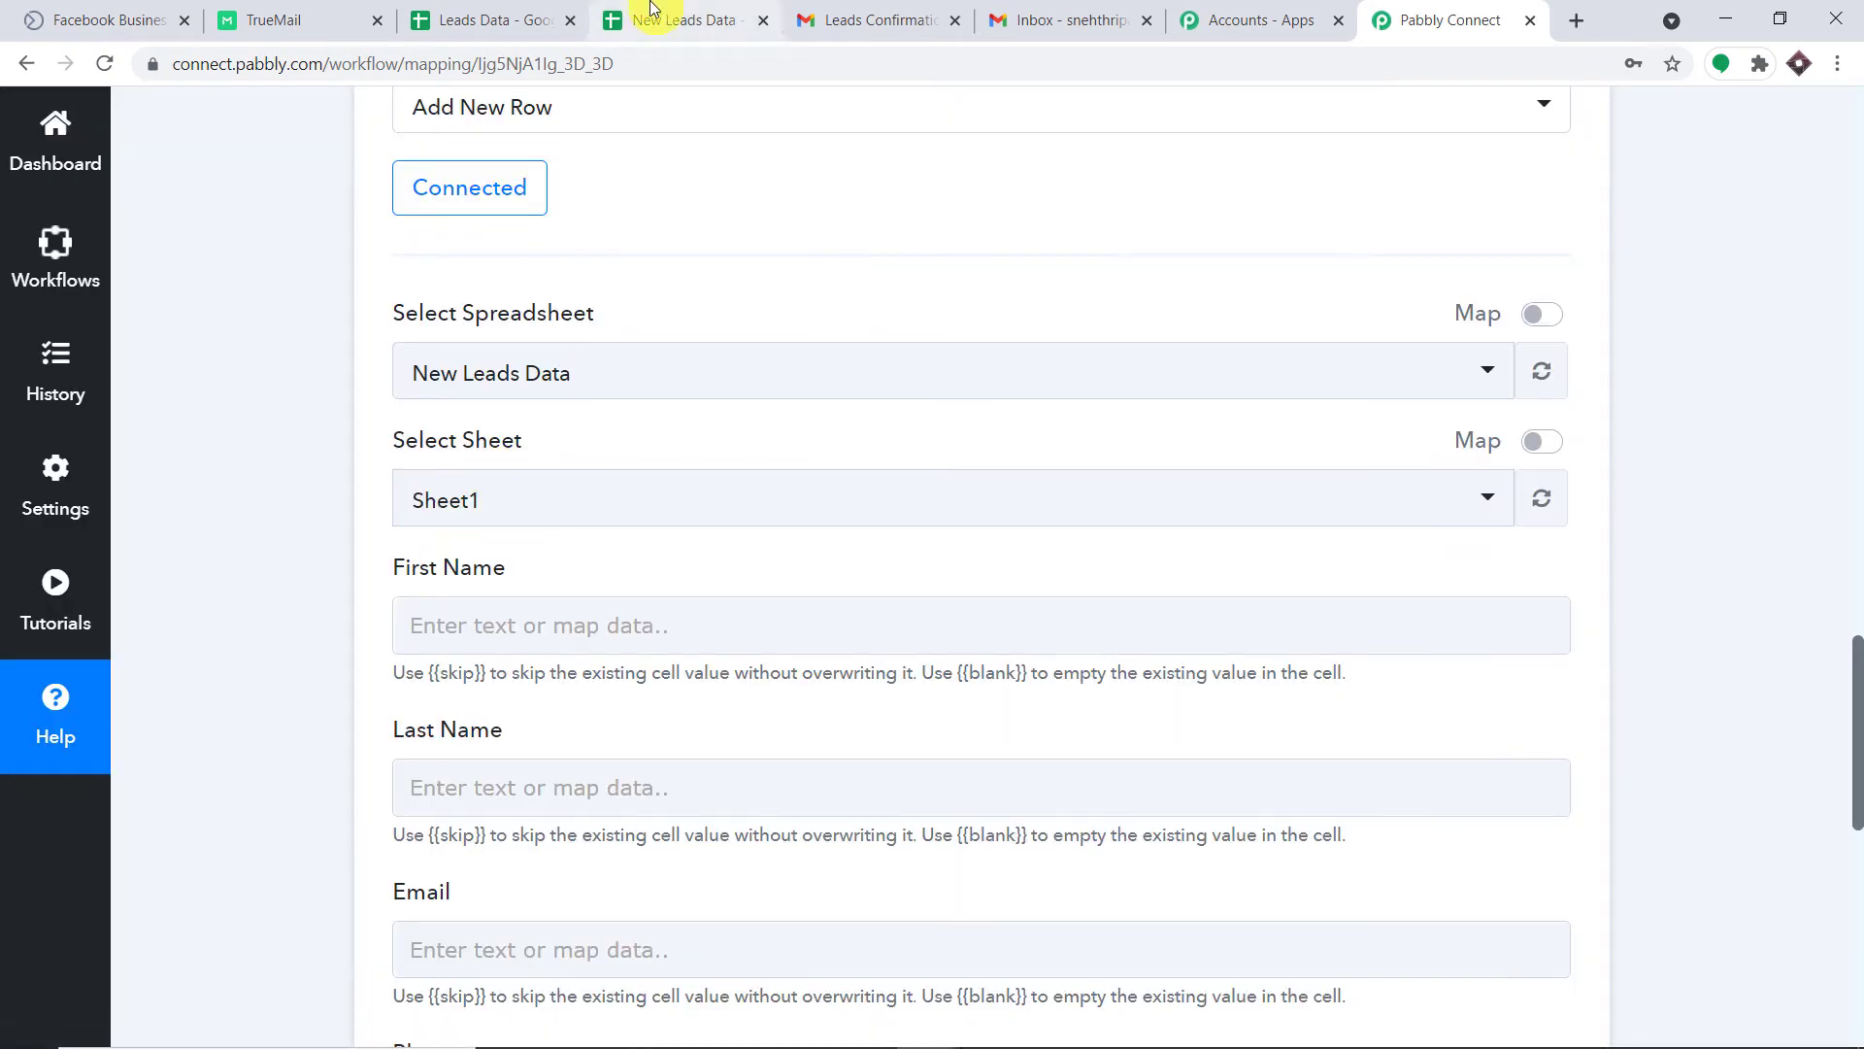
pyautogui.click(661, 19)
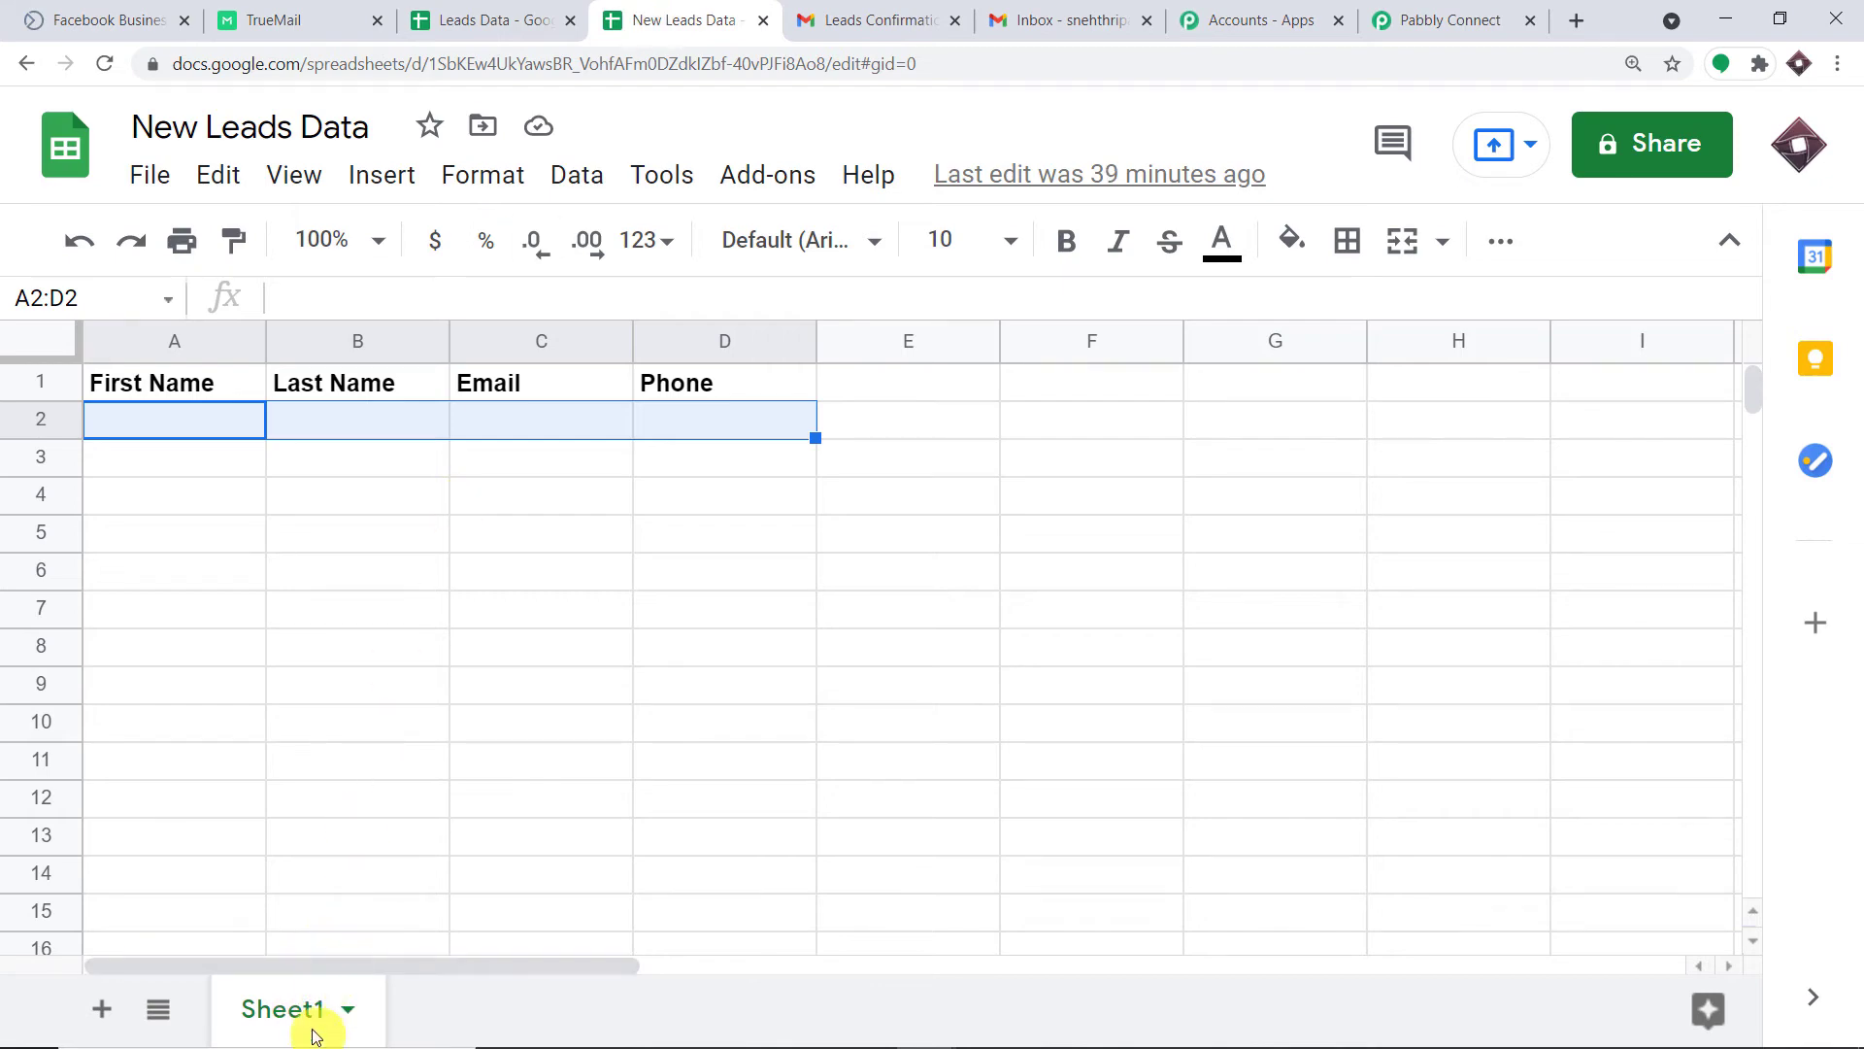
pyautogui.click(1414, 17)
pyautogui.scroll(-3, 502, 503)
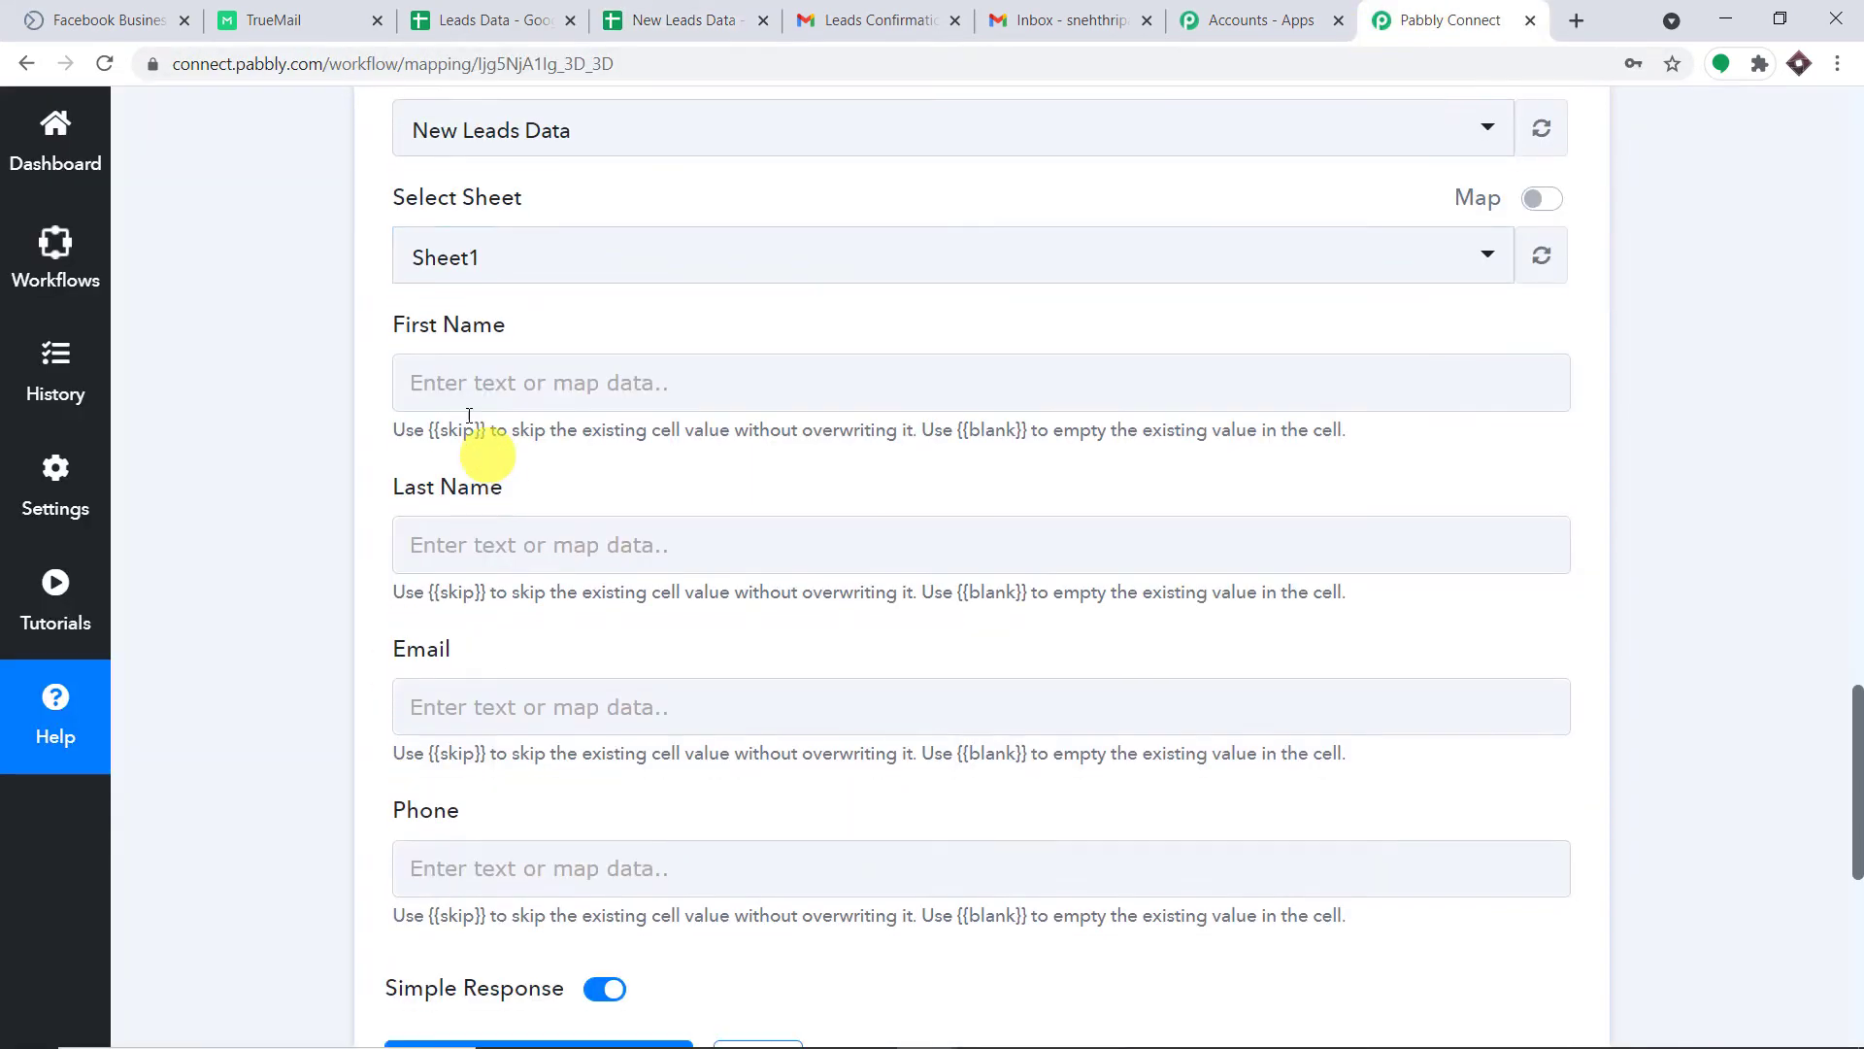
pyautogui.click(510, 370)
pyautogui.click(307, 364)
pyautogui.scroll(-4, 528, 403)
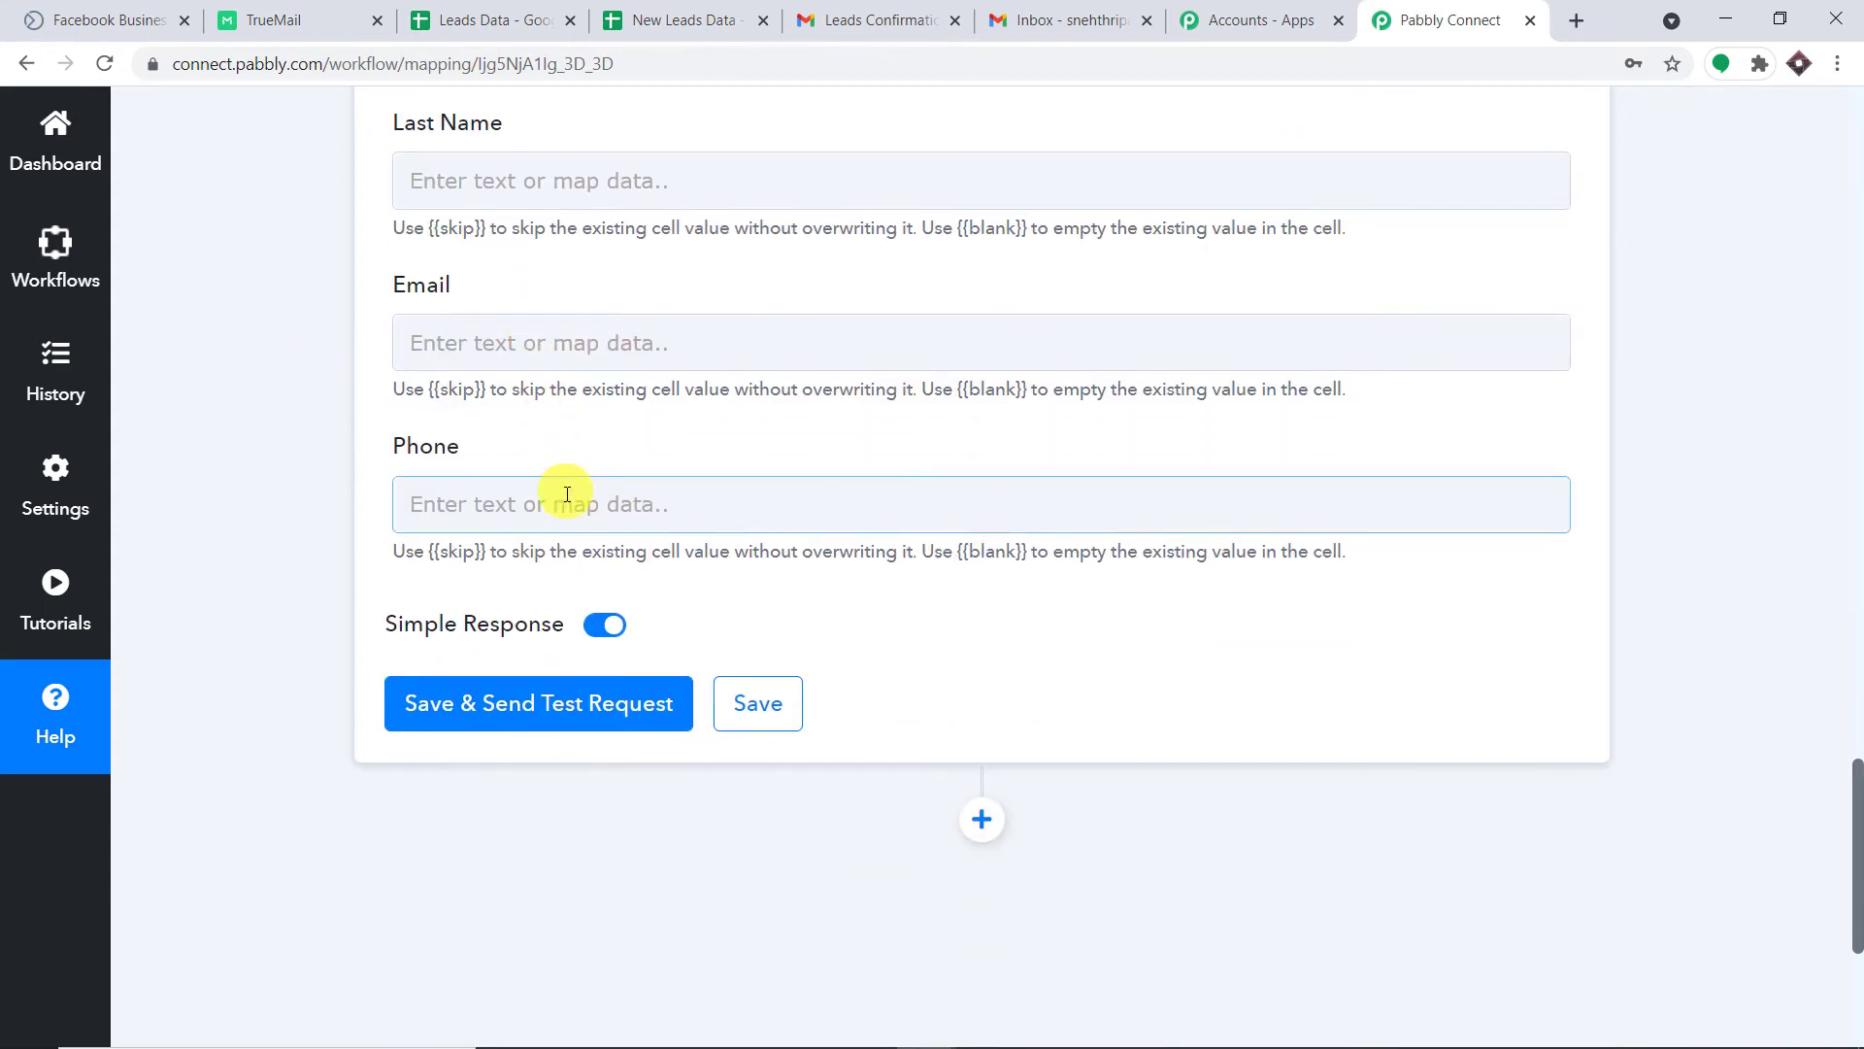
pyautogui.scroll(5, 584, 512)
pyautogui.click(723, 19)
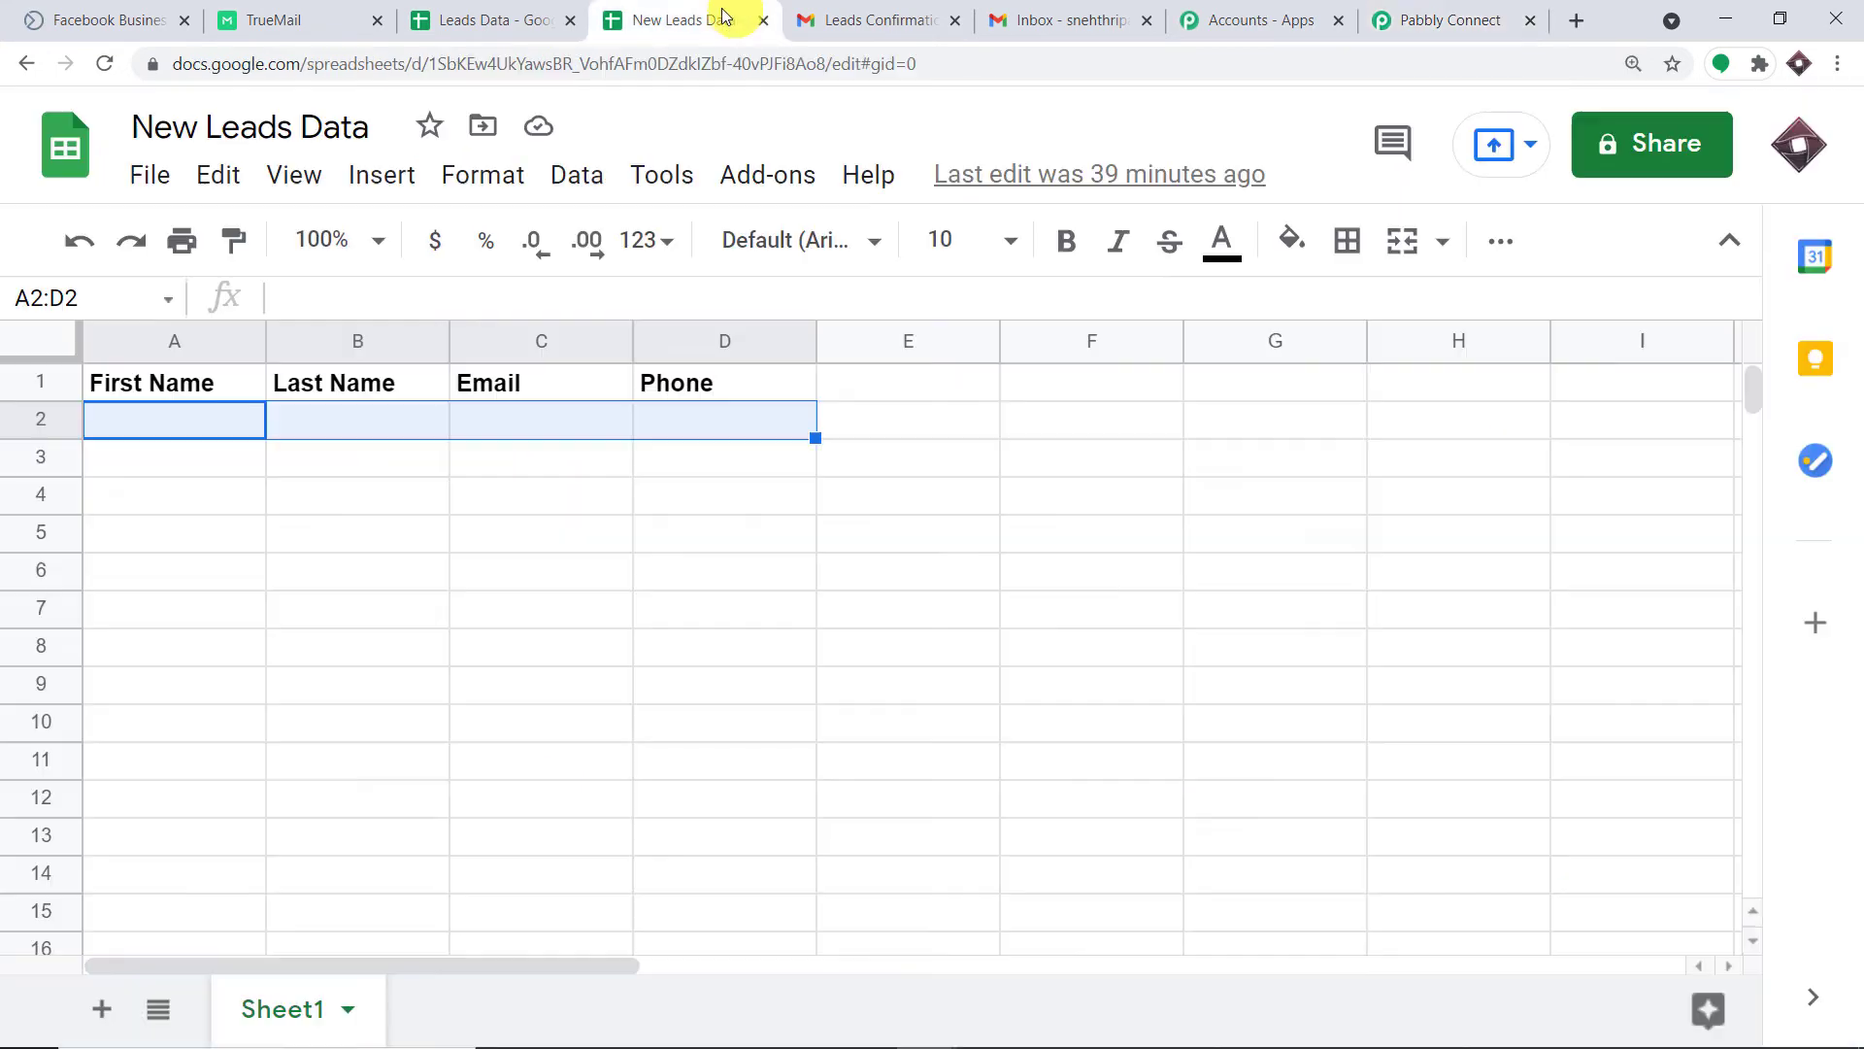
pyautogui.click(199, 428)
pyautogui.click(413, 423)
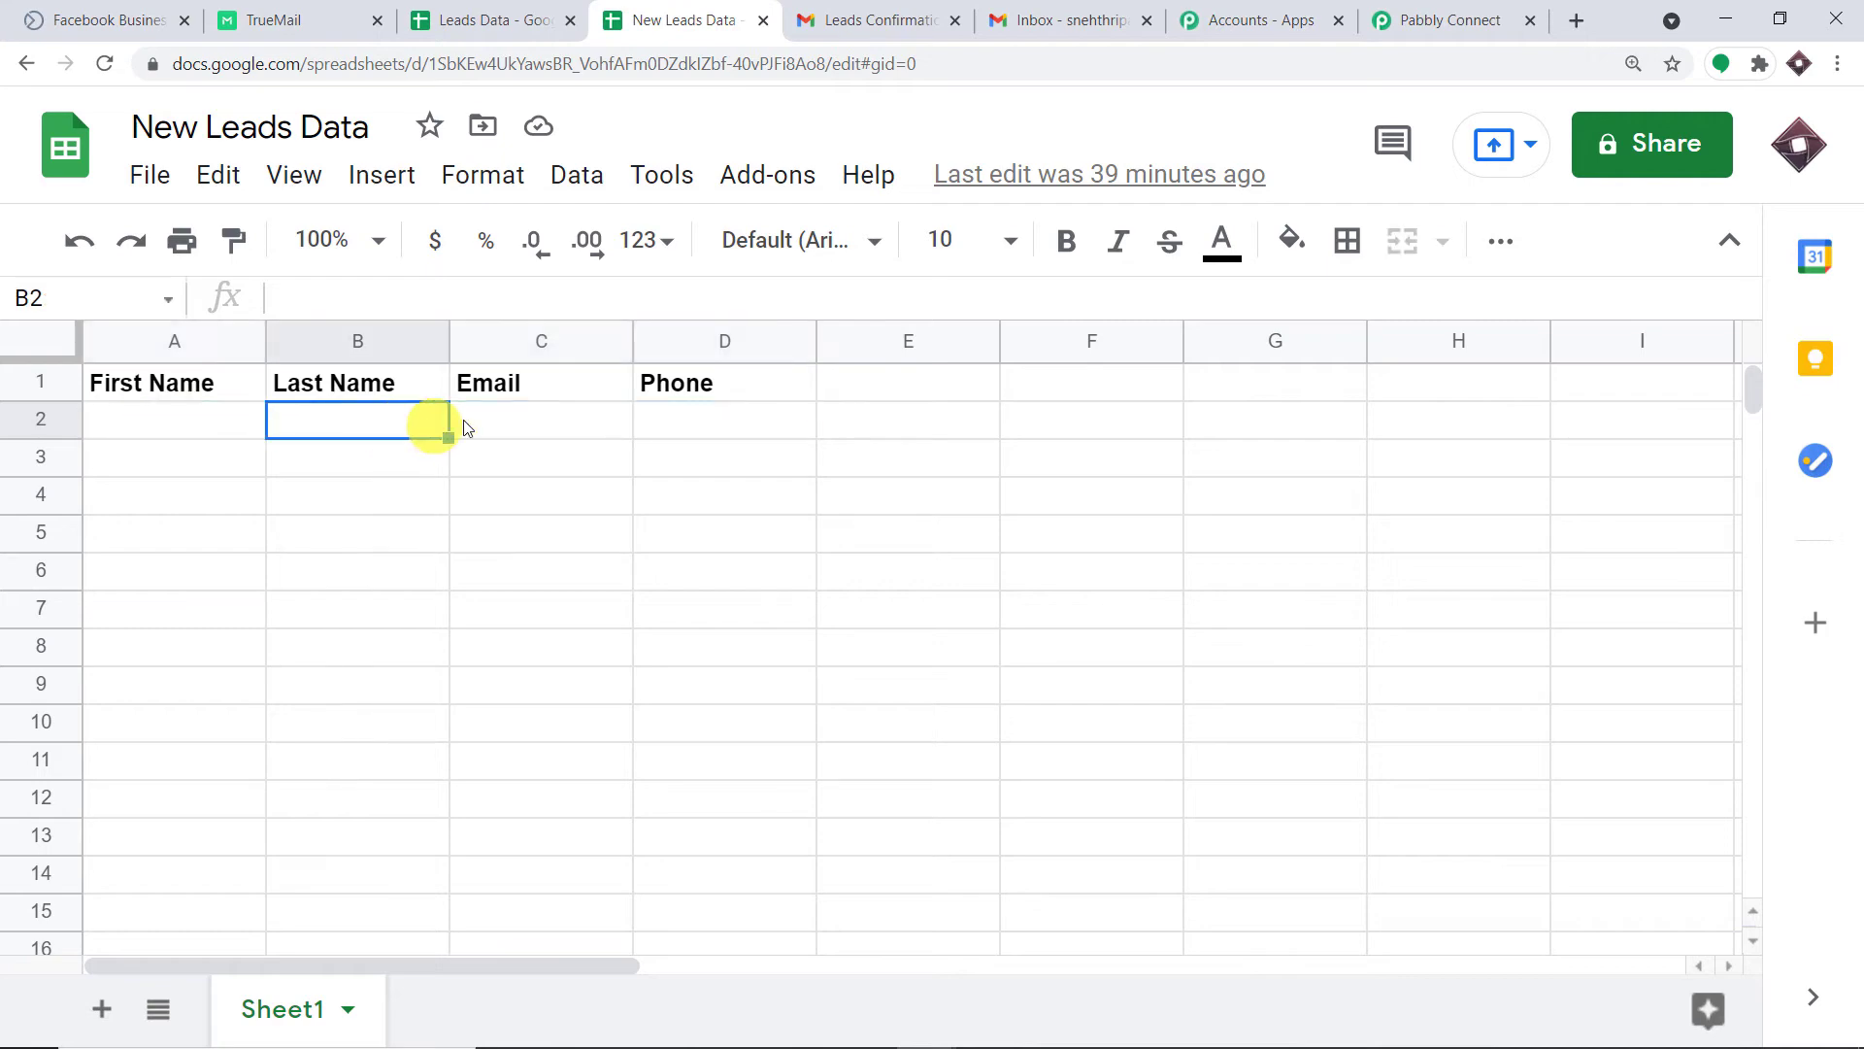
pyautogui.click(597, 418)
pyautogui.click(704, 420)
pyautogui.click(1398, 19)
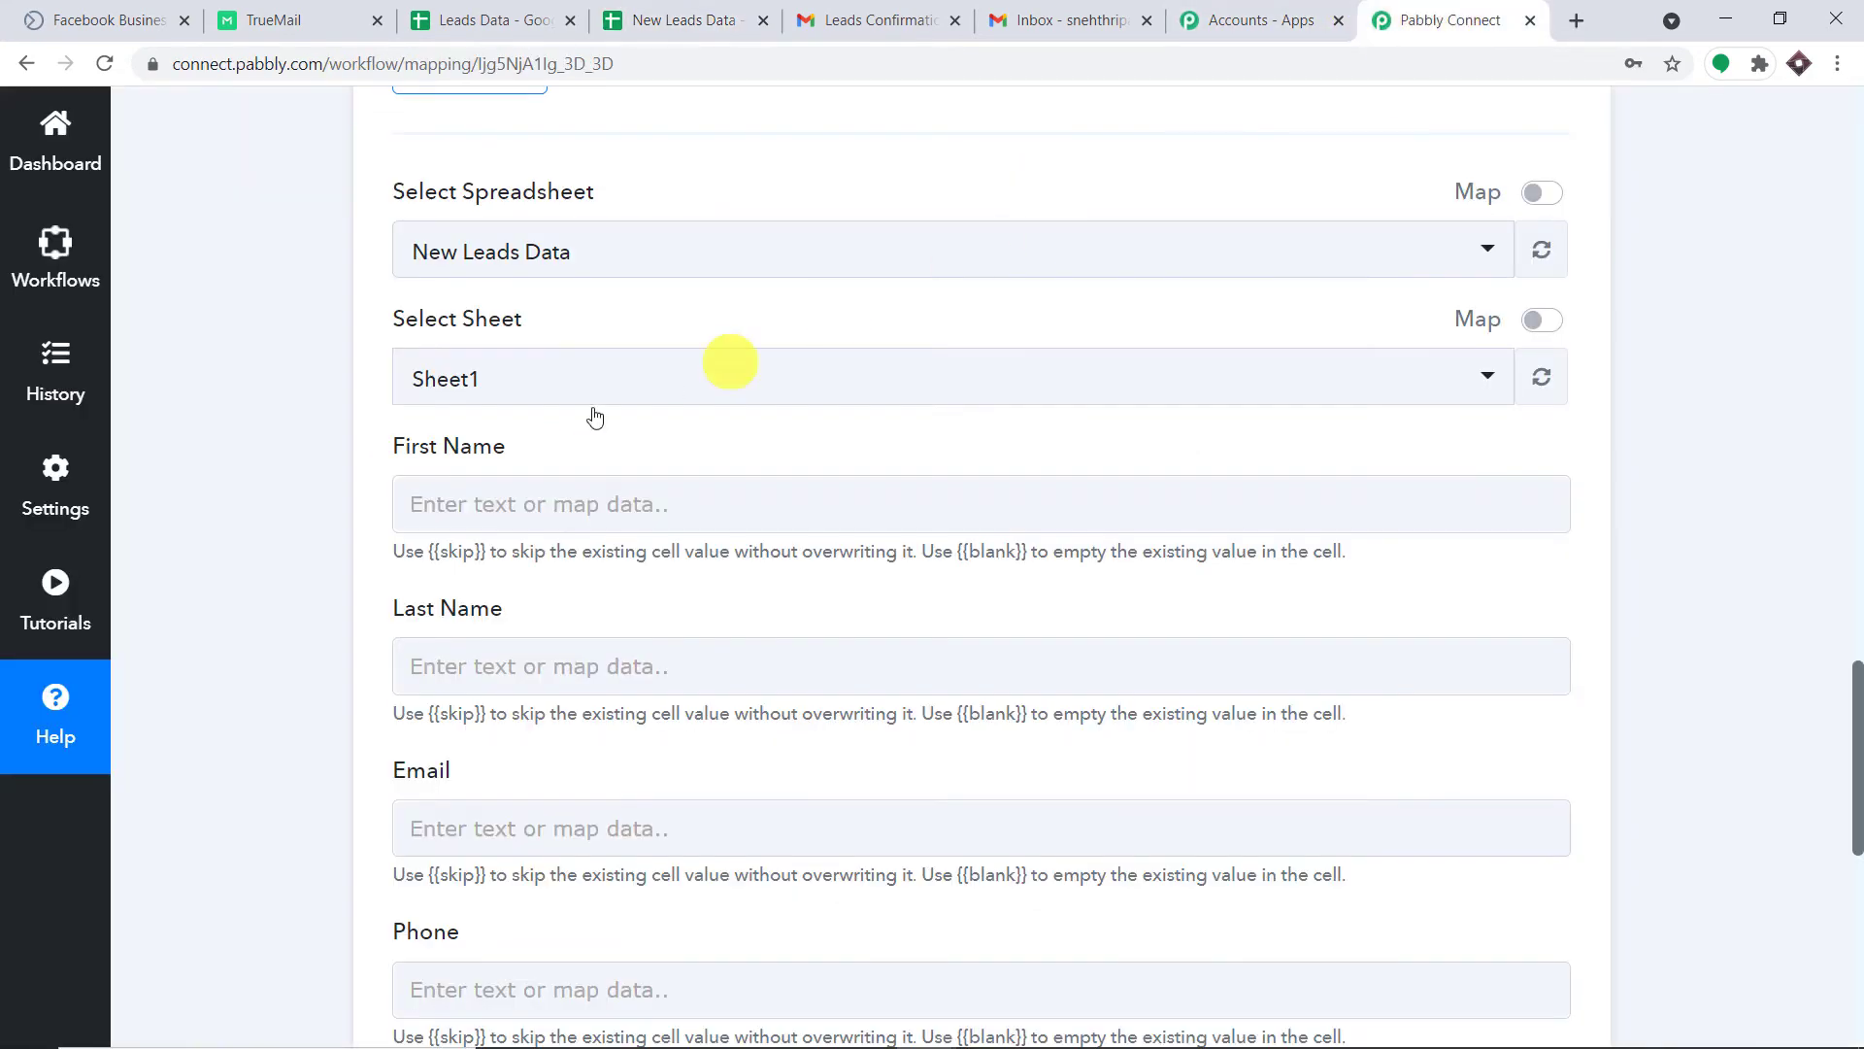
pyautogui.scroll(-3, 607, 466)
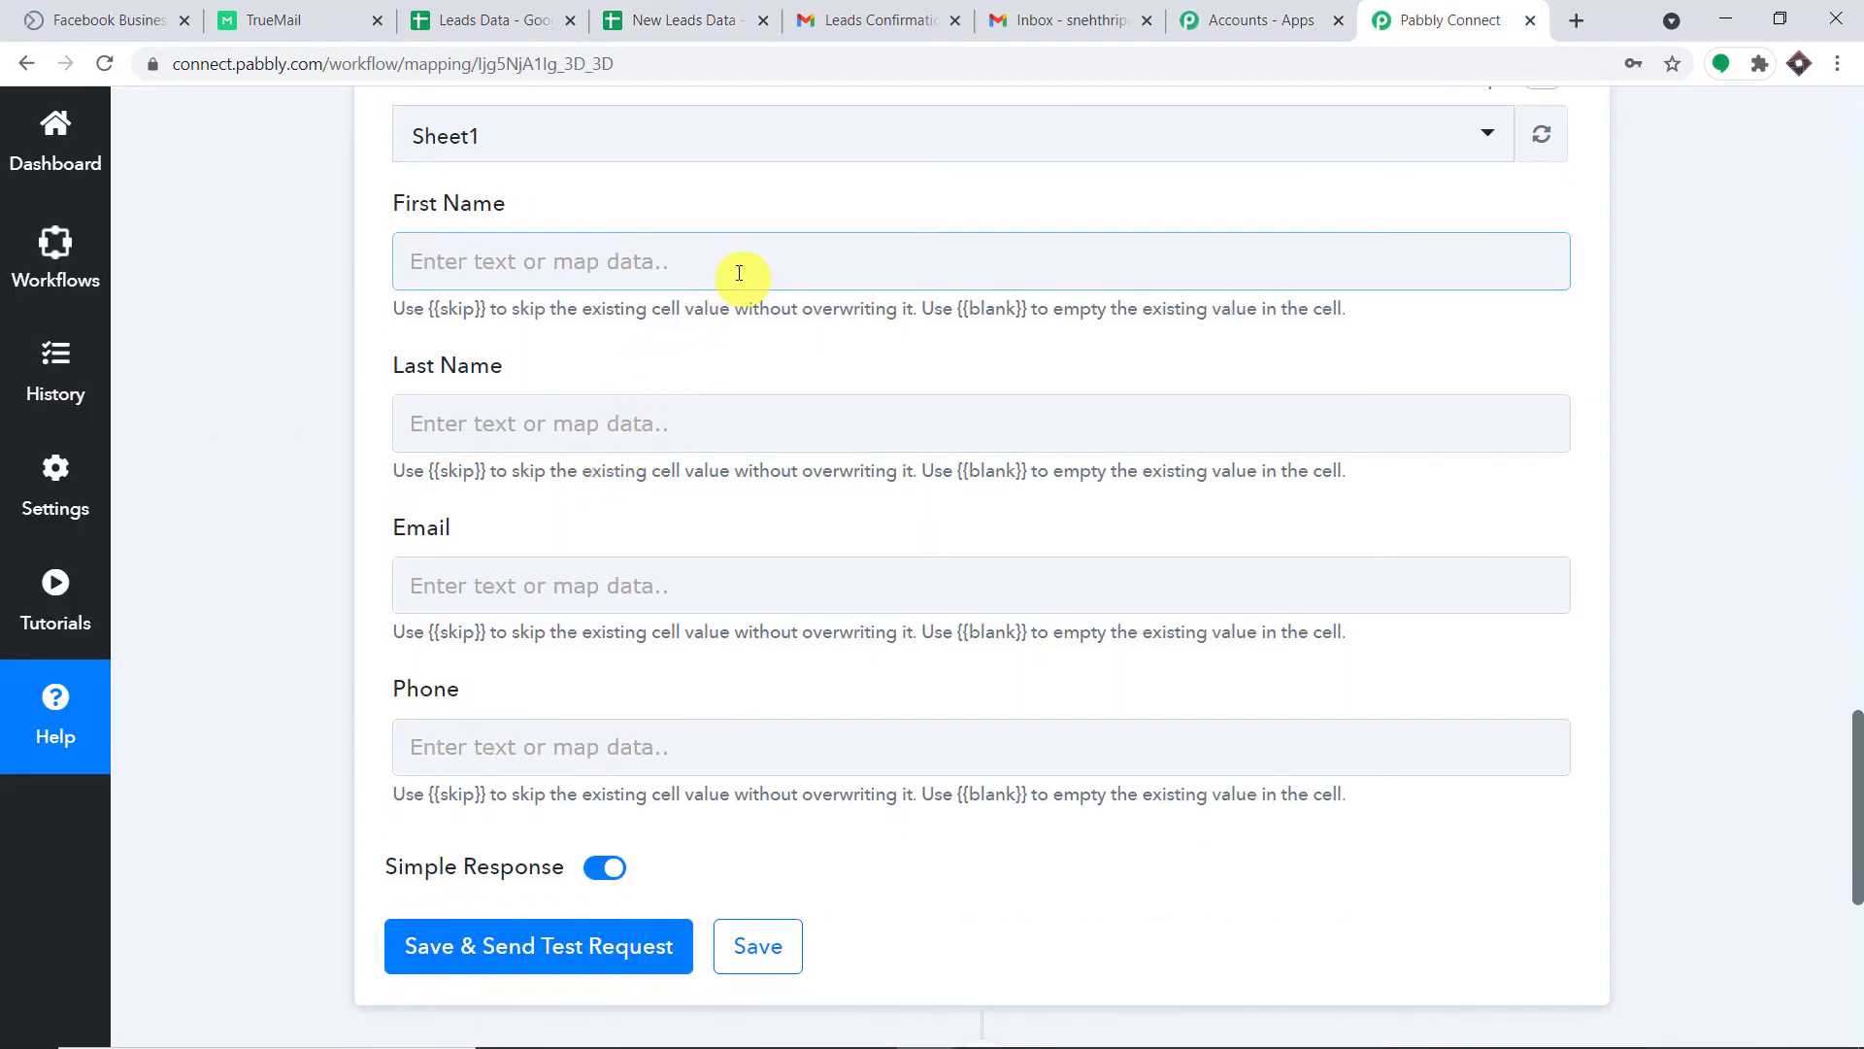
pyautogui.click(1855, 396)
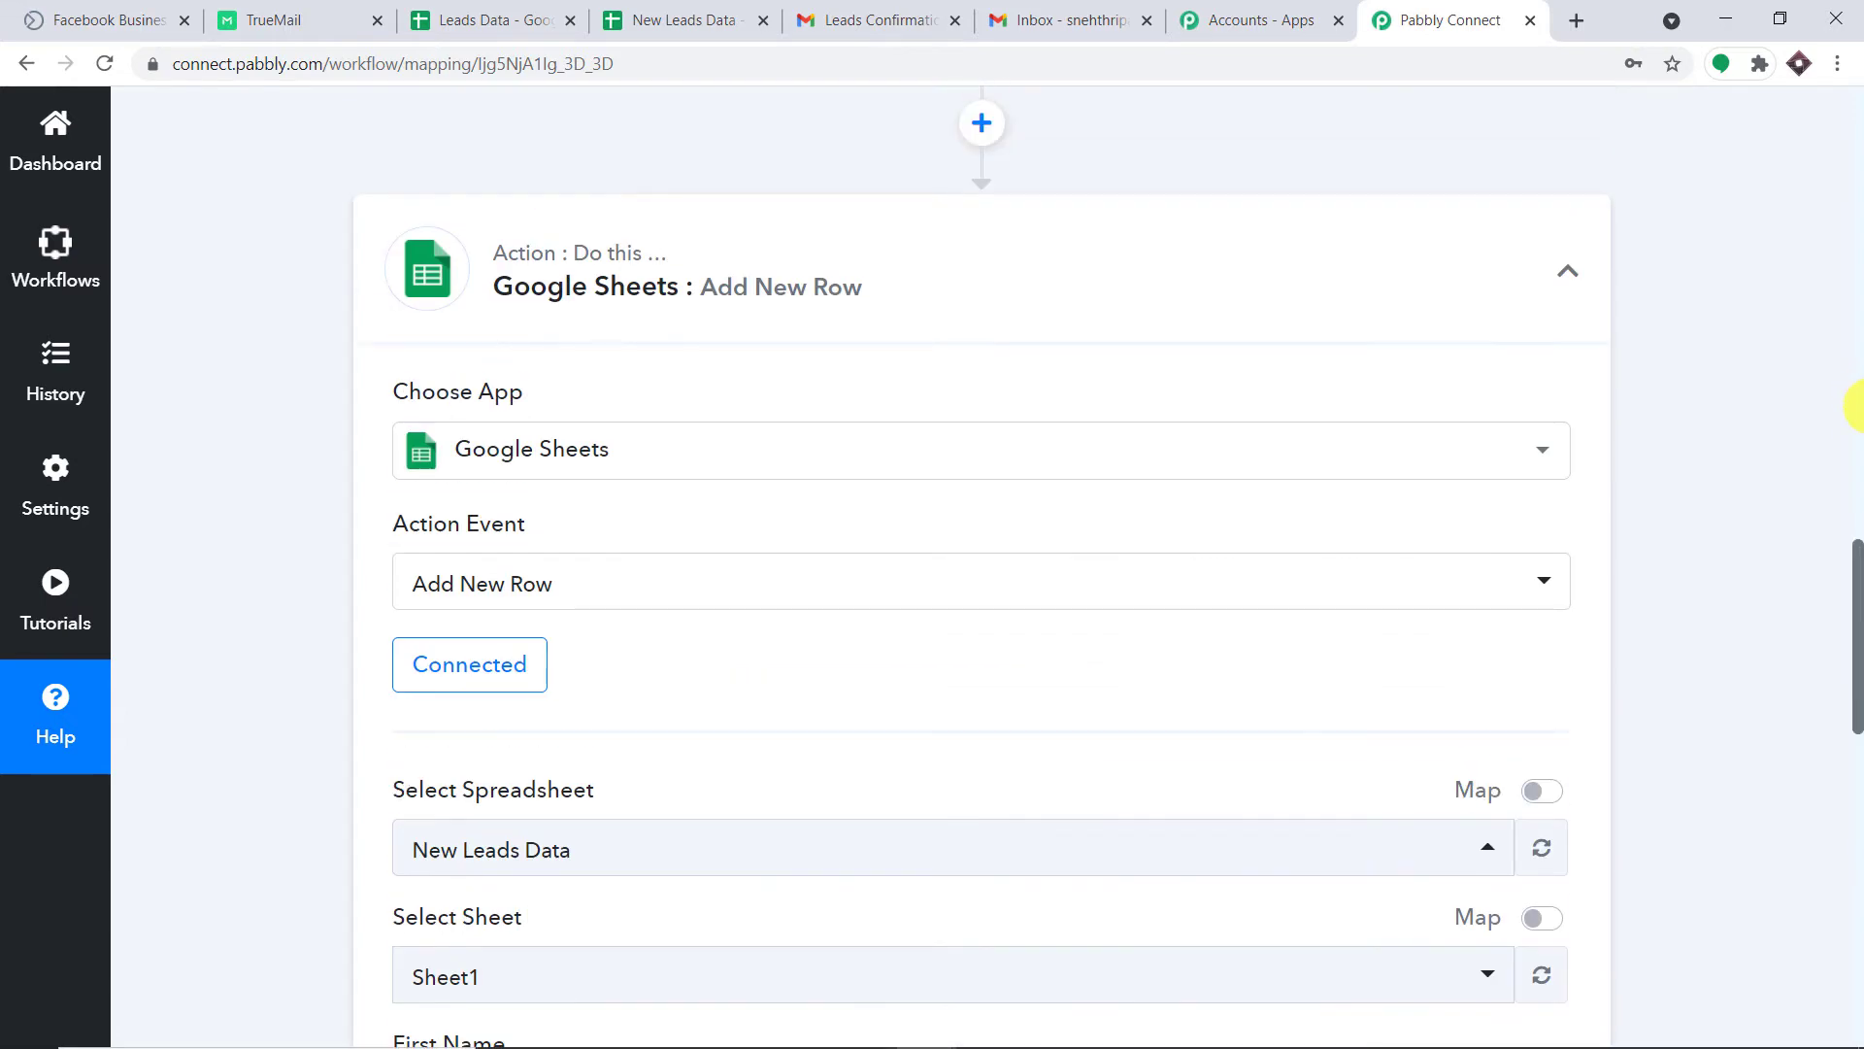
pyautogui.click(1856, 457)
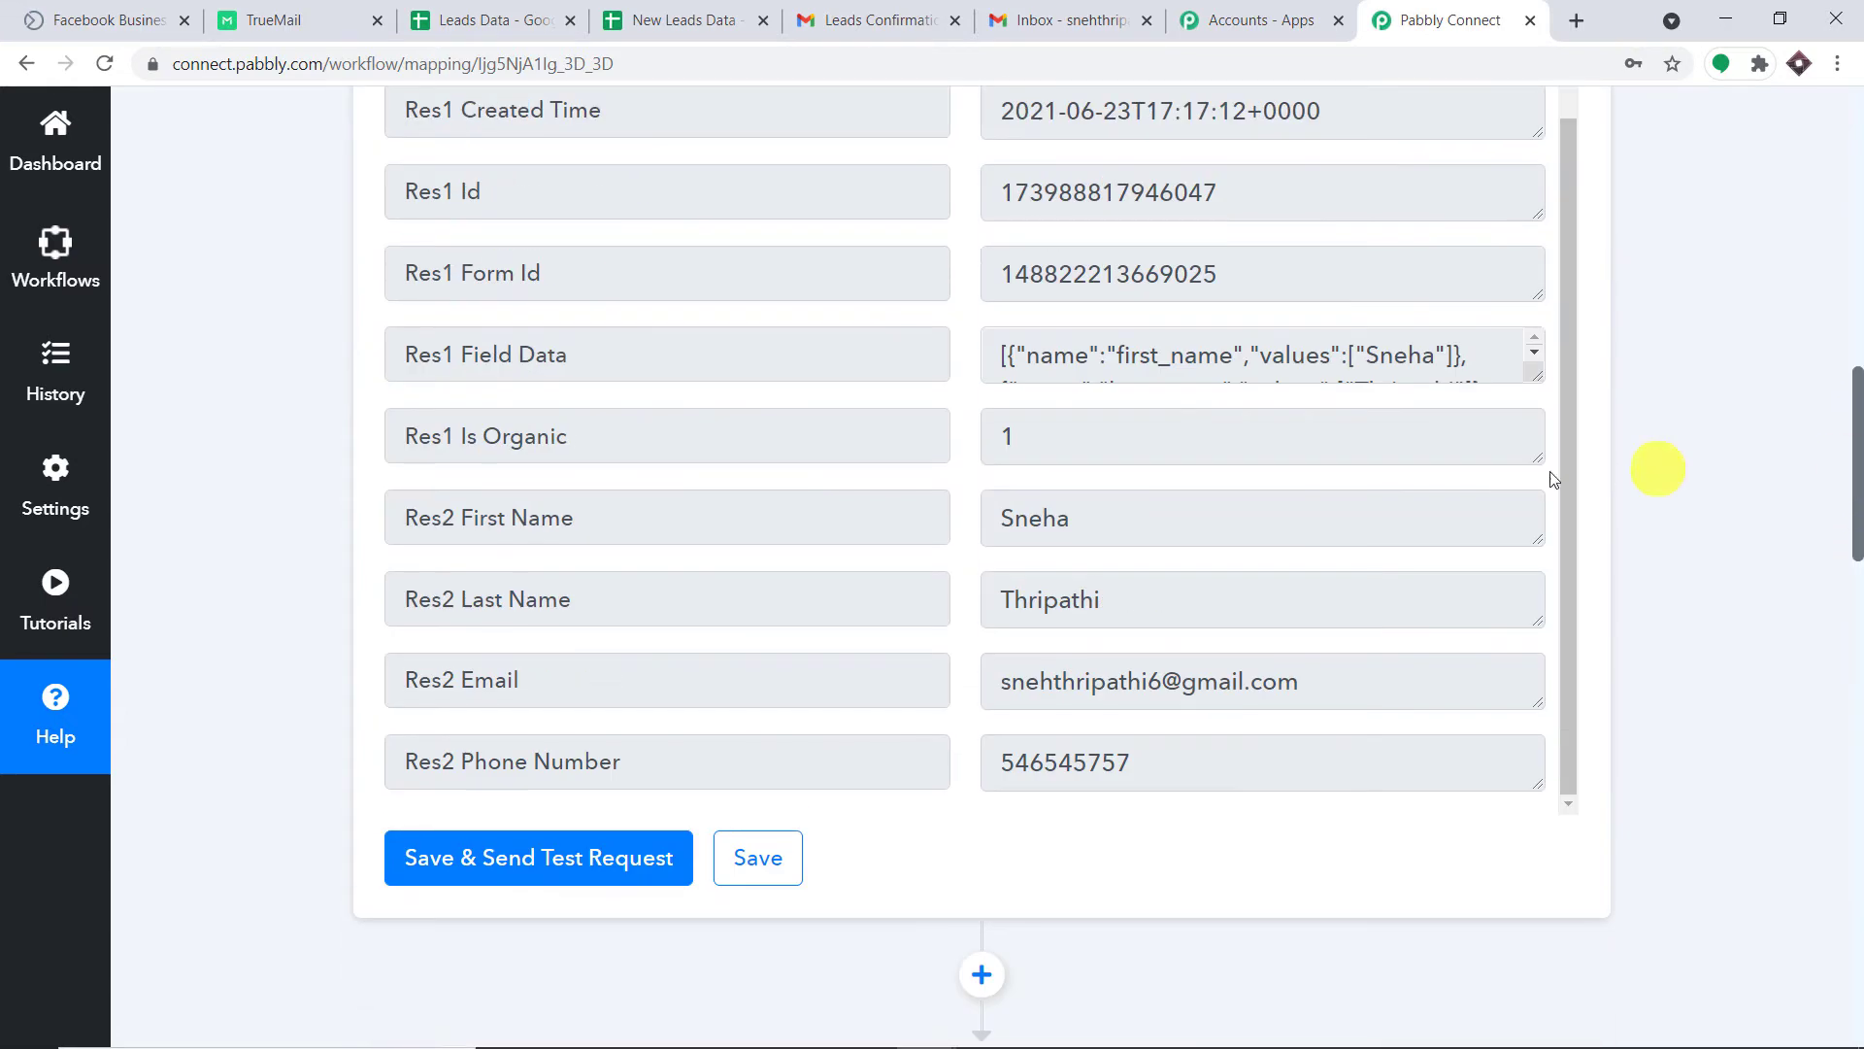
pyautogui.scroll(-1, 1307, 486)
pyautogui.moveTo(1077, 395); pyautogui.dragTo(845, 392)
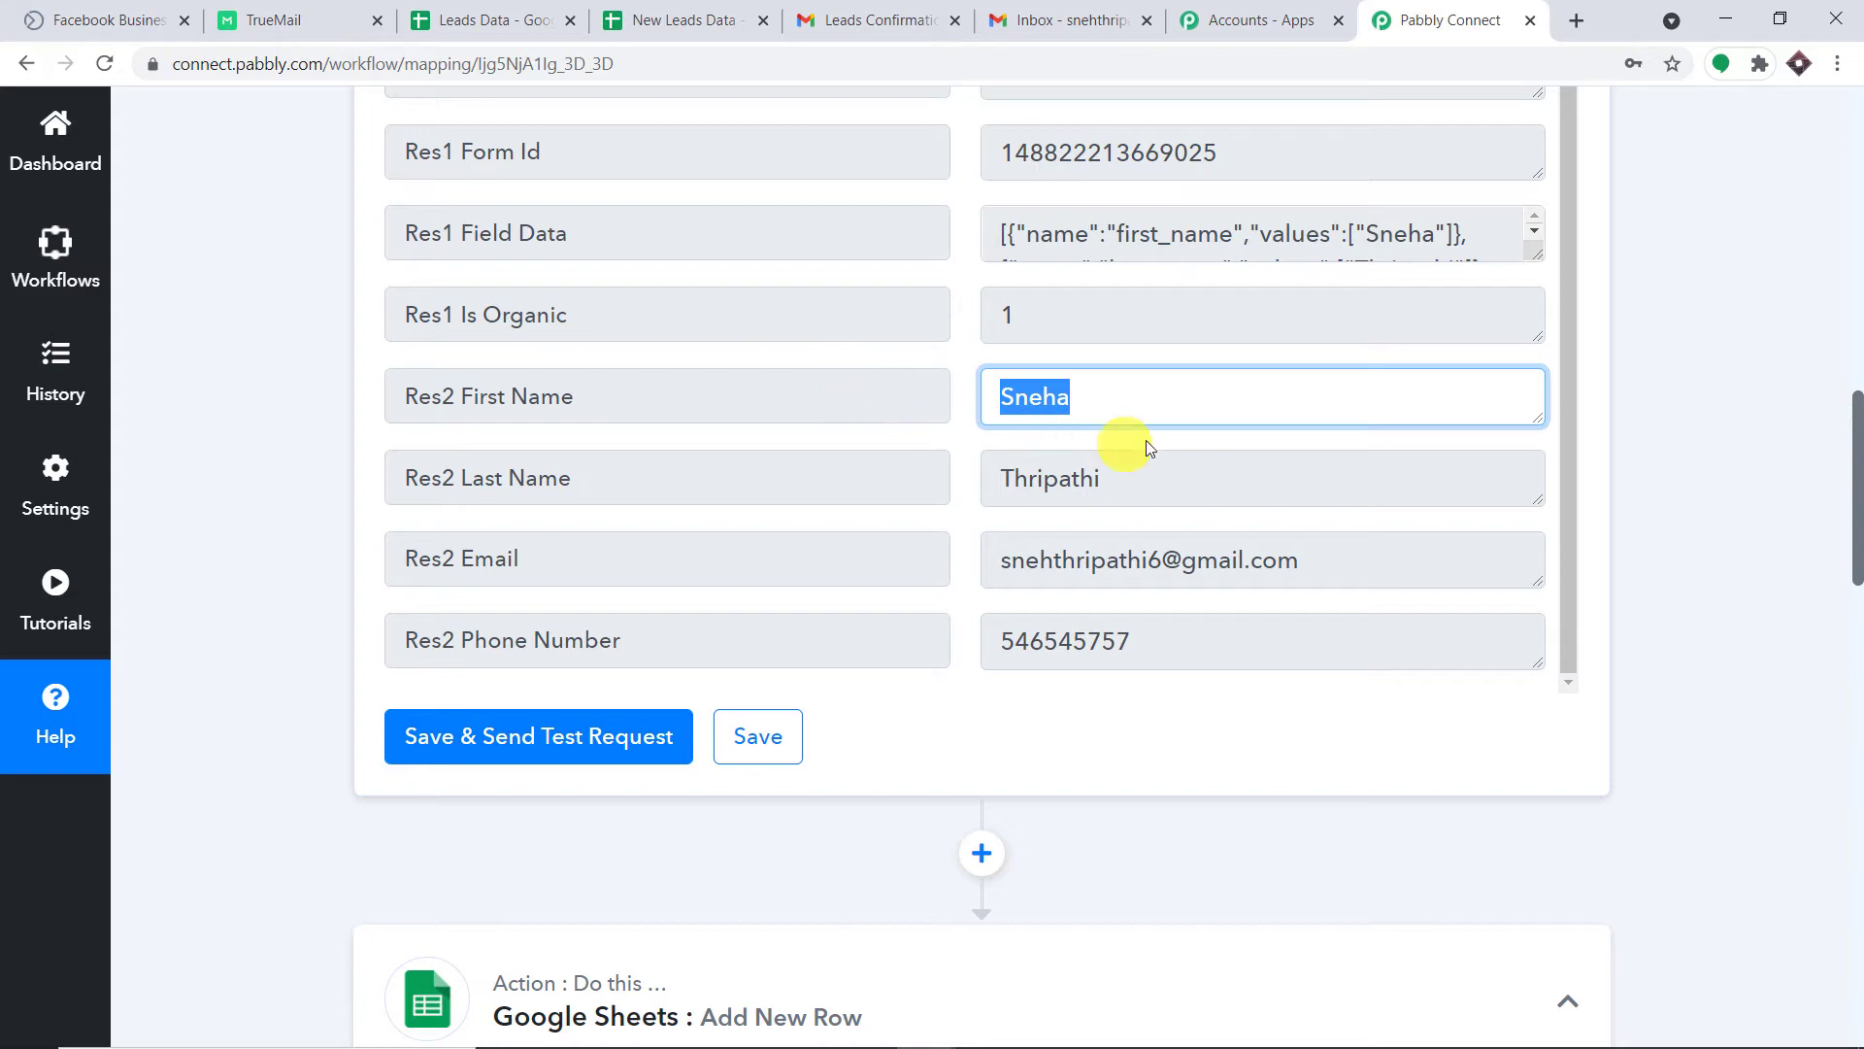
pyautogui.moveTo(1190, 470); pyautogui.dragTo(777, 510)
# Map Res2 First Name into the First Name field.
pyautogui.moveTo(1212, 563); pyautogui.dragTo(994, 610)
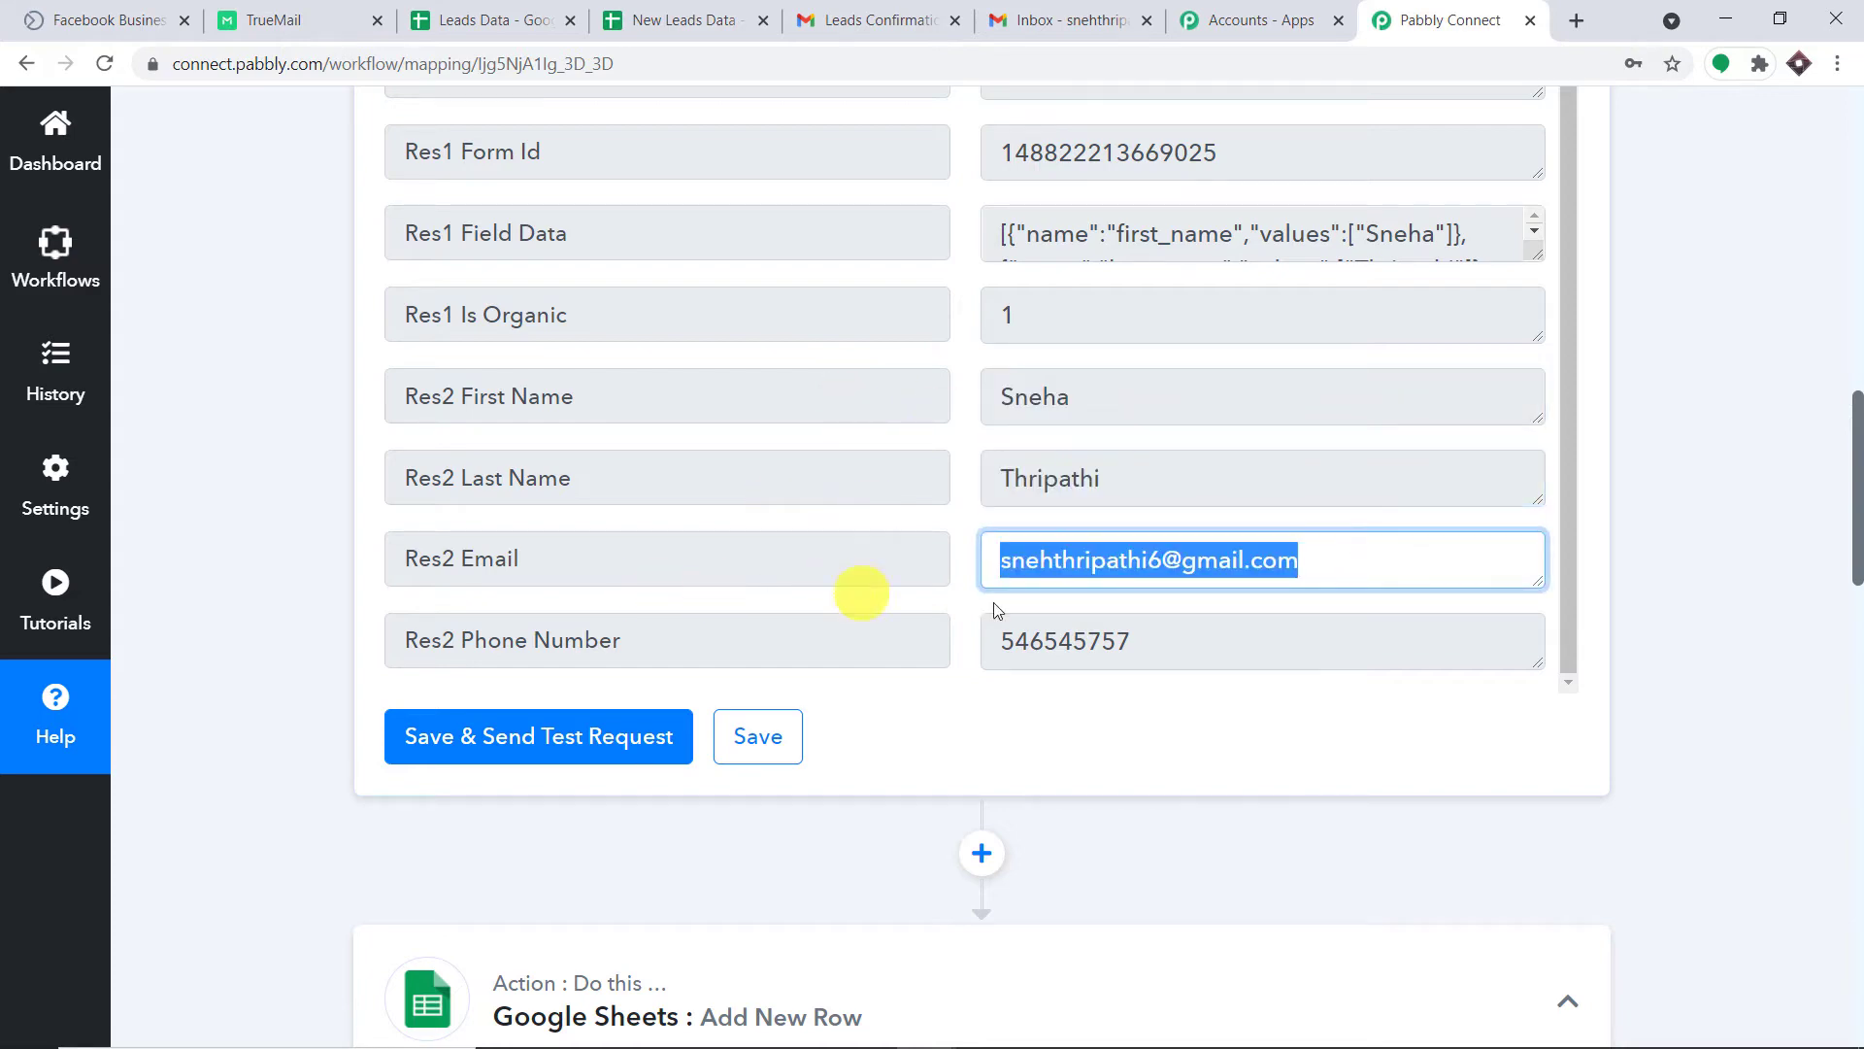
pyautogui.moveTo(1144, 638); pyautogui.dragTo(1706, 562)
pyautogui.scroll(-5, 1768, 568)
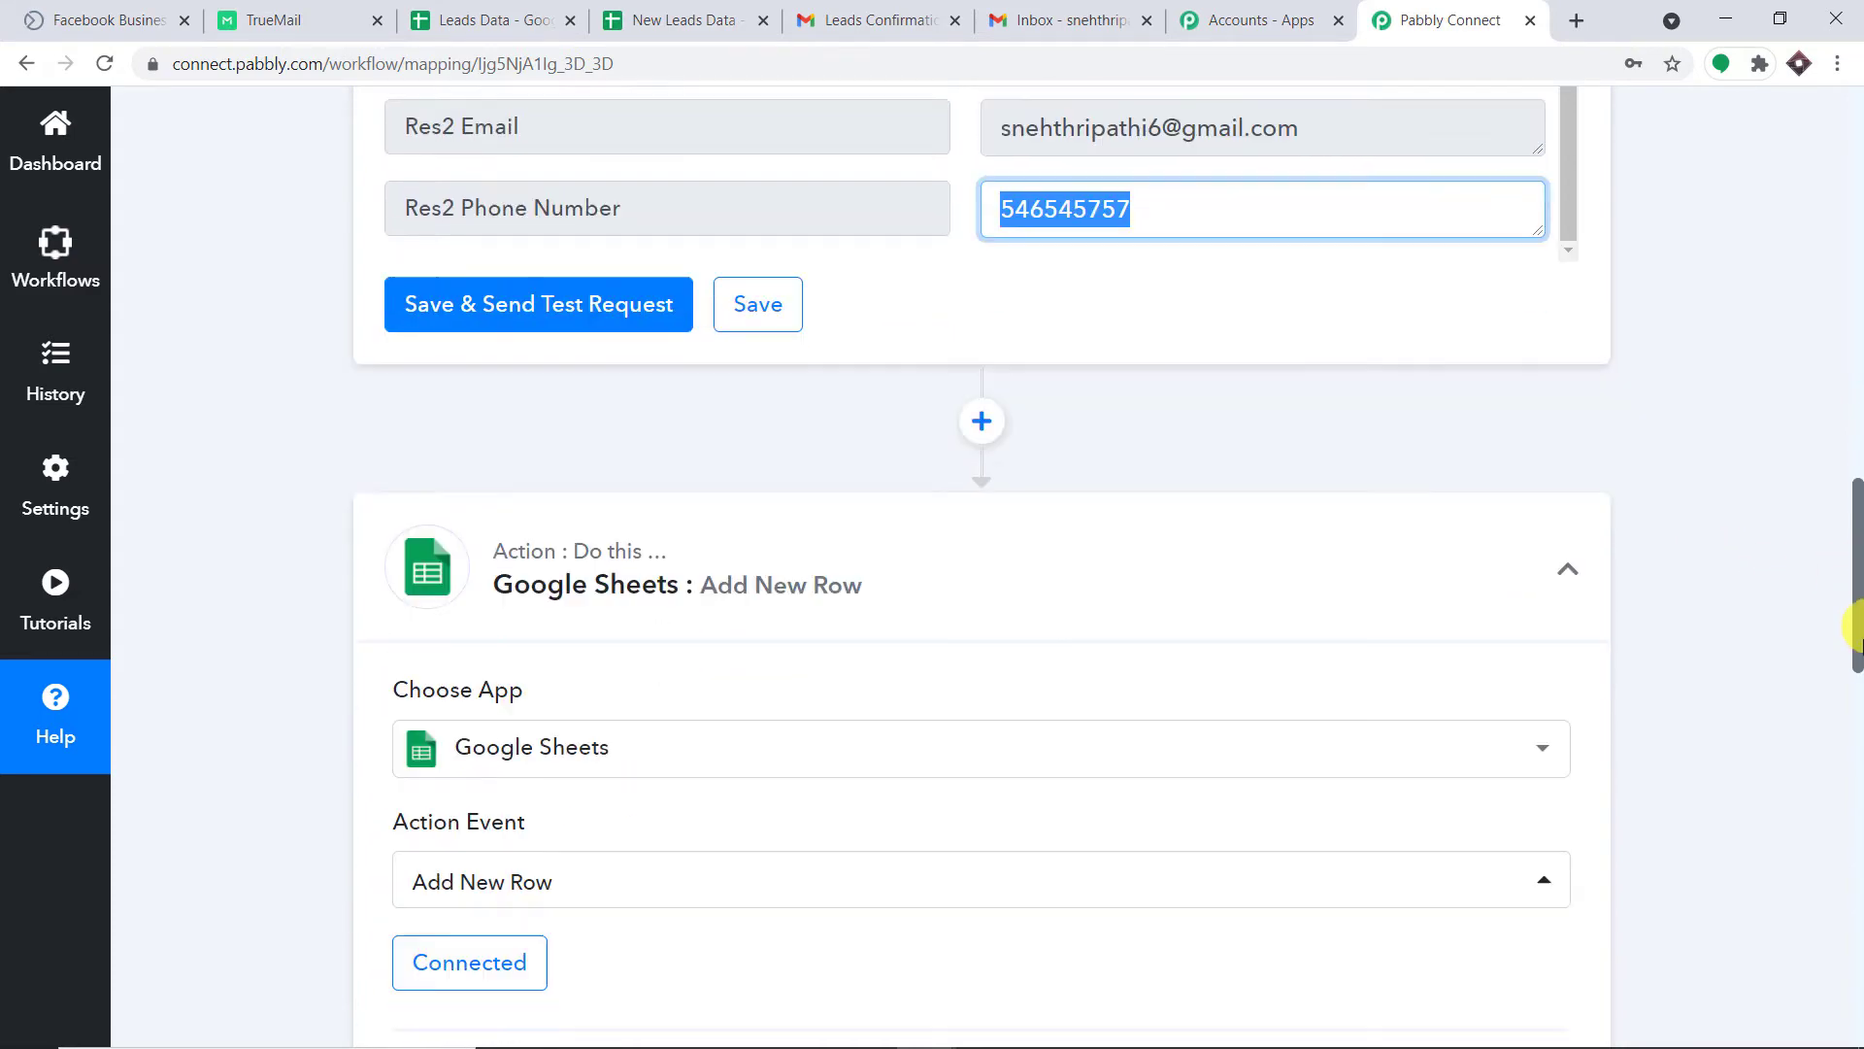
pyautogui.scroll(-5, 1855, 641)
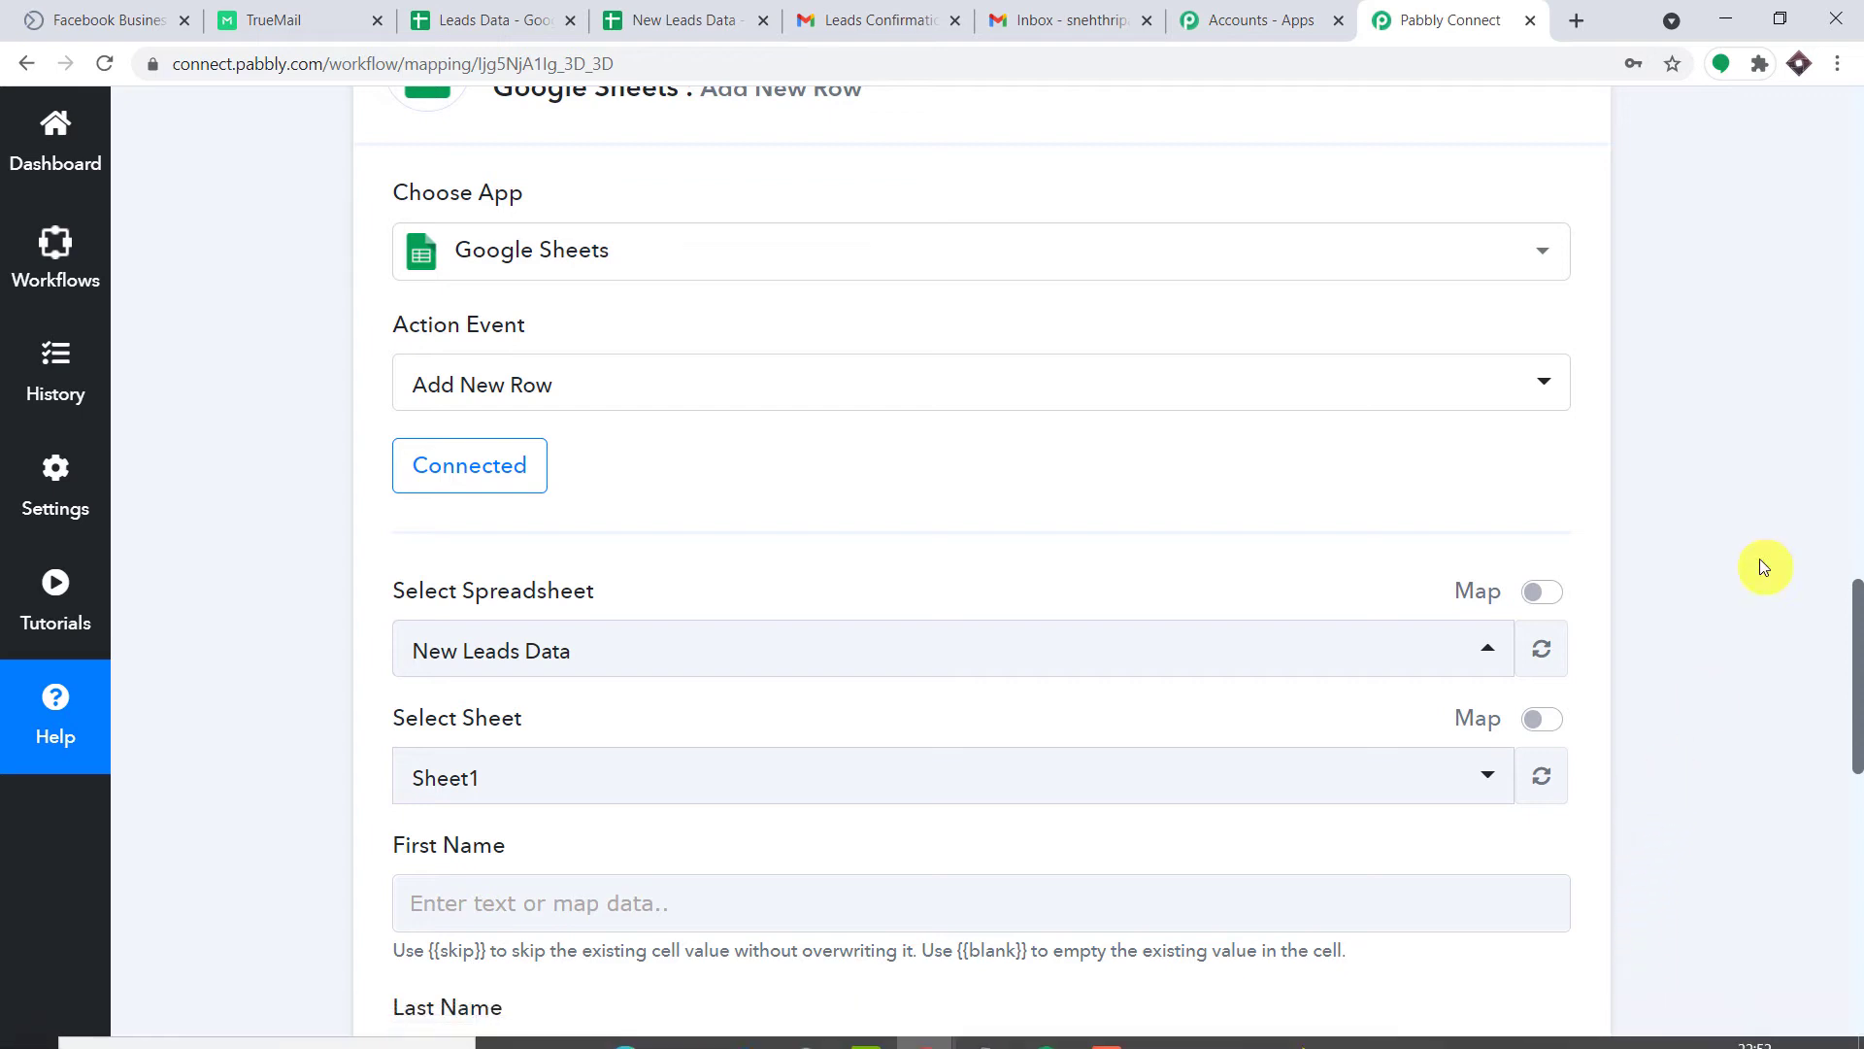
pyautogui.scroll(-5, 1675, 547)
pyautogui.click(641, 418)
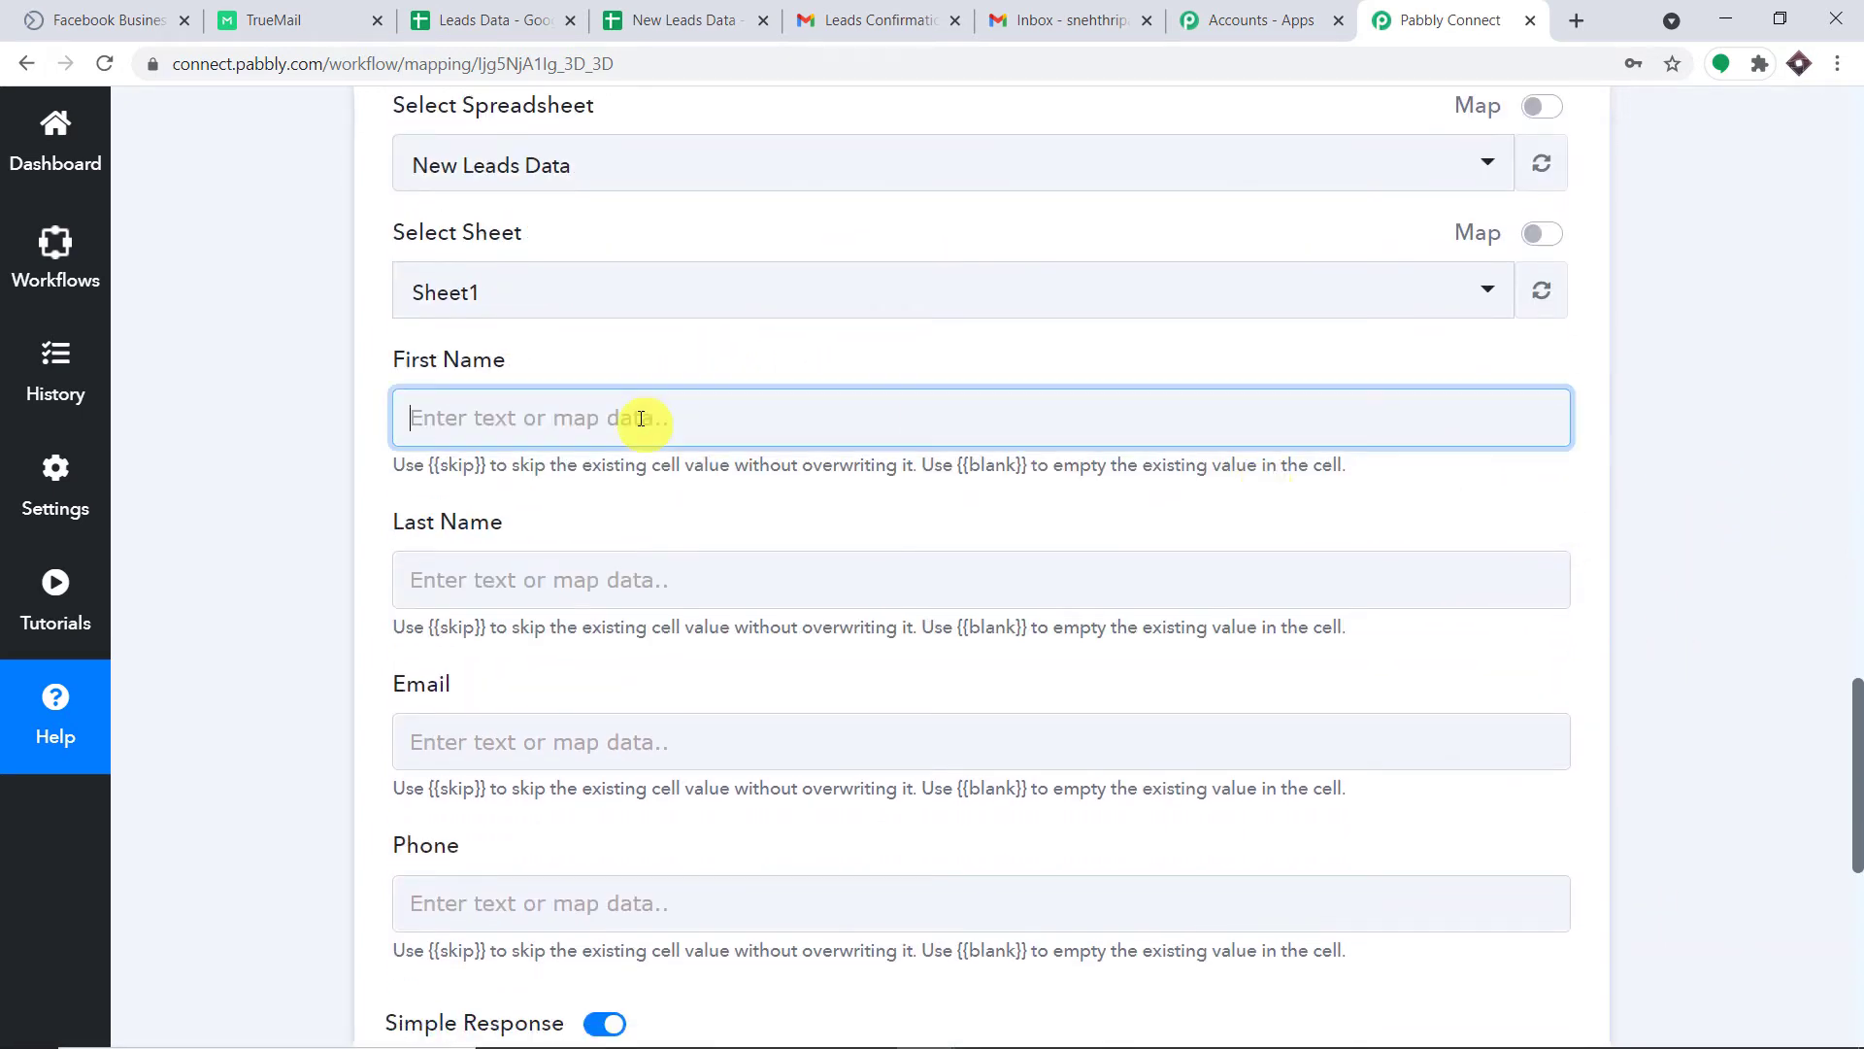
pyautogui.click(645, 654)
pyautogui.scroll(-2, 788, 796)
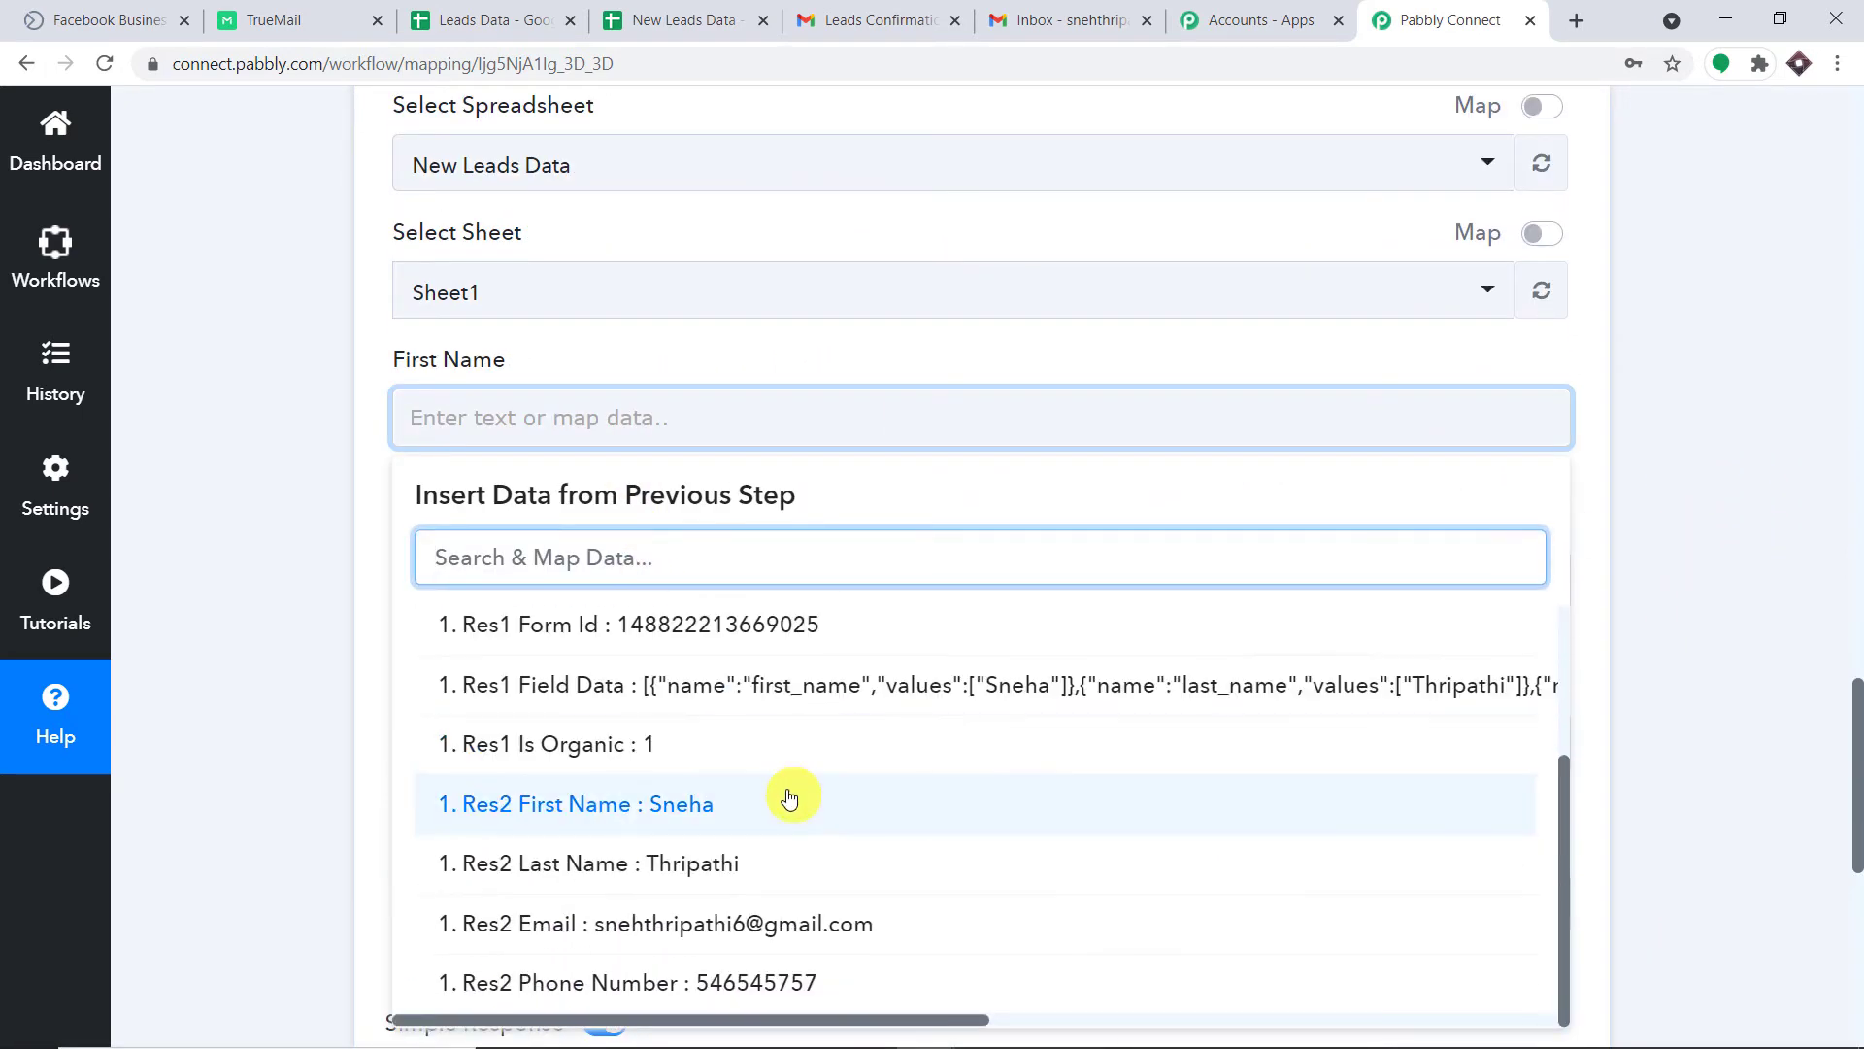
pyautogui.click(789, 804)
pyautogui.click(1702, 325)
pyautogui.scroll(-4, 1685, 340)
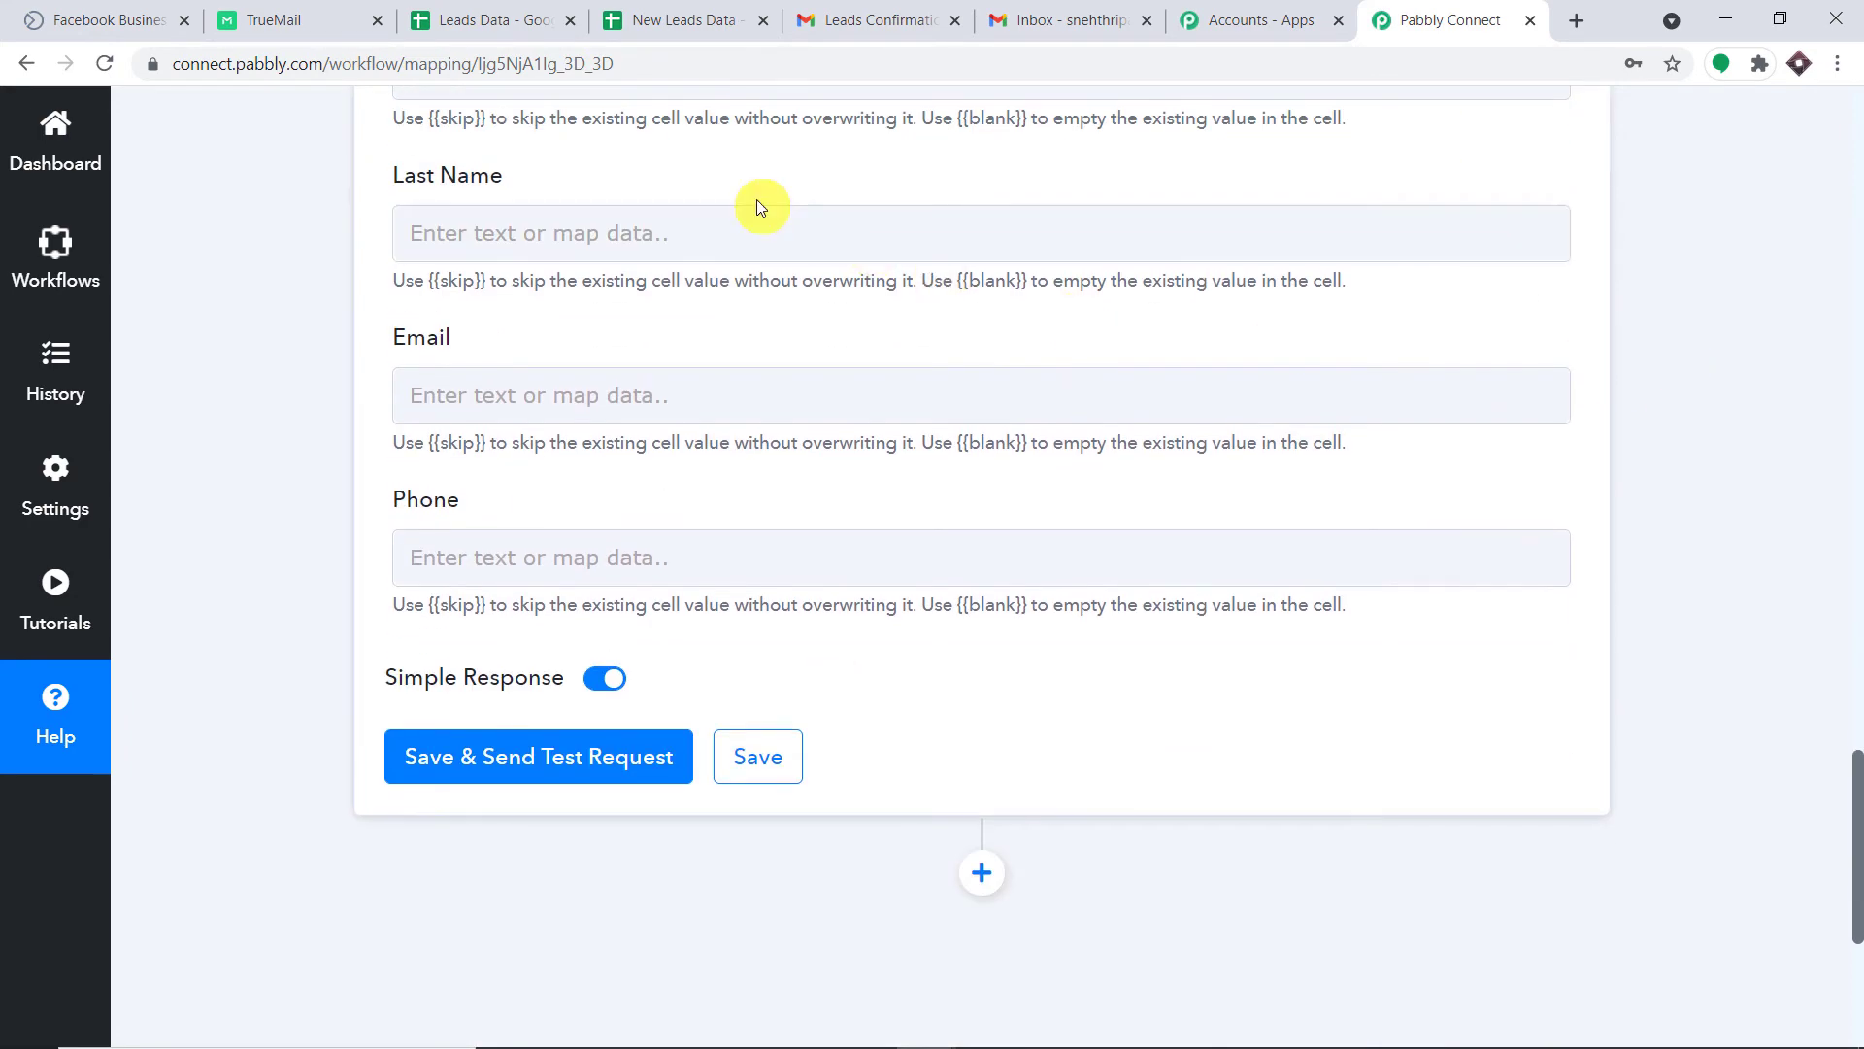
# Map Res2 Last Name and Res2 Email into the Last Name and Email fields.
pyautogui.click(741, 240)
pyautogui.click(695, 468)
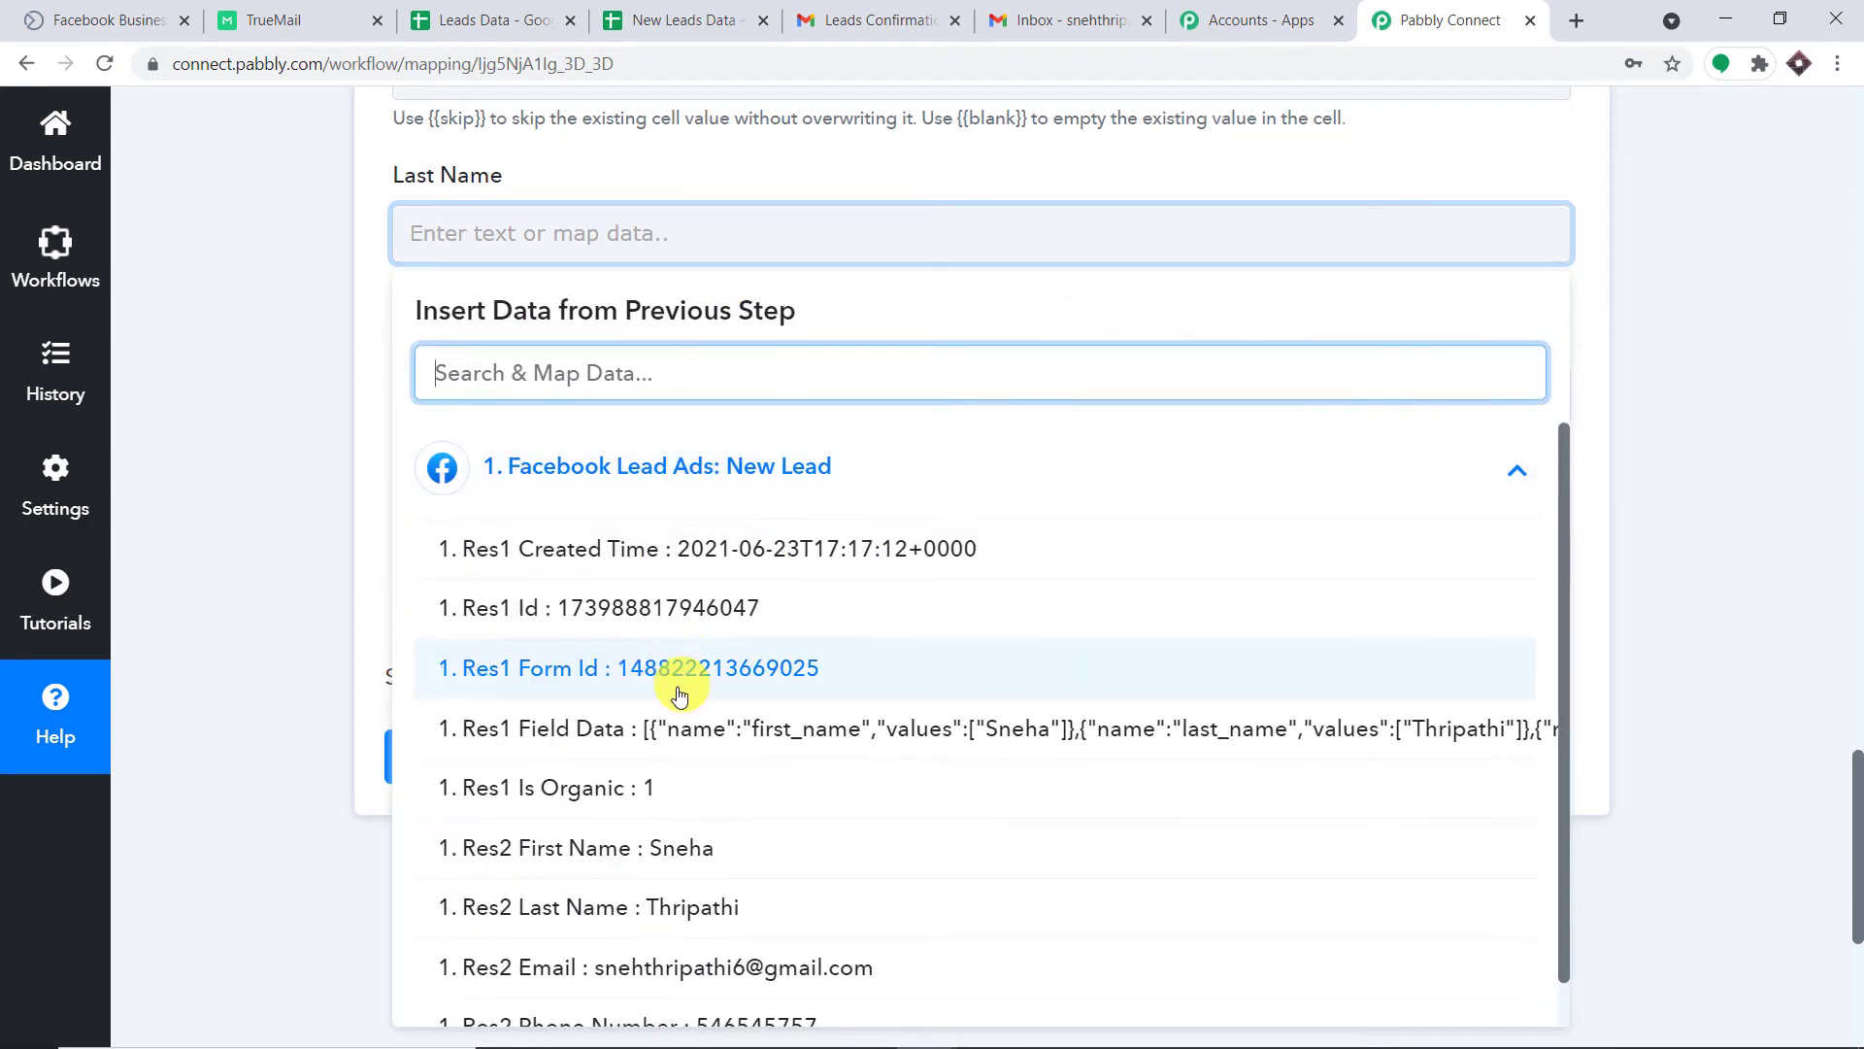
pyautogui.scroll(-1, 678, 695)
pyautogui.click(660, 748)
pyautogui.click(1750, 380)
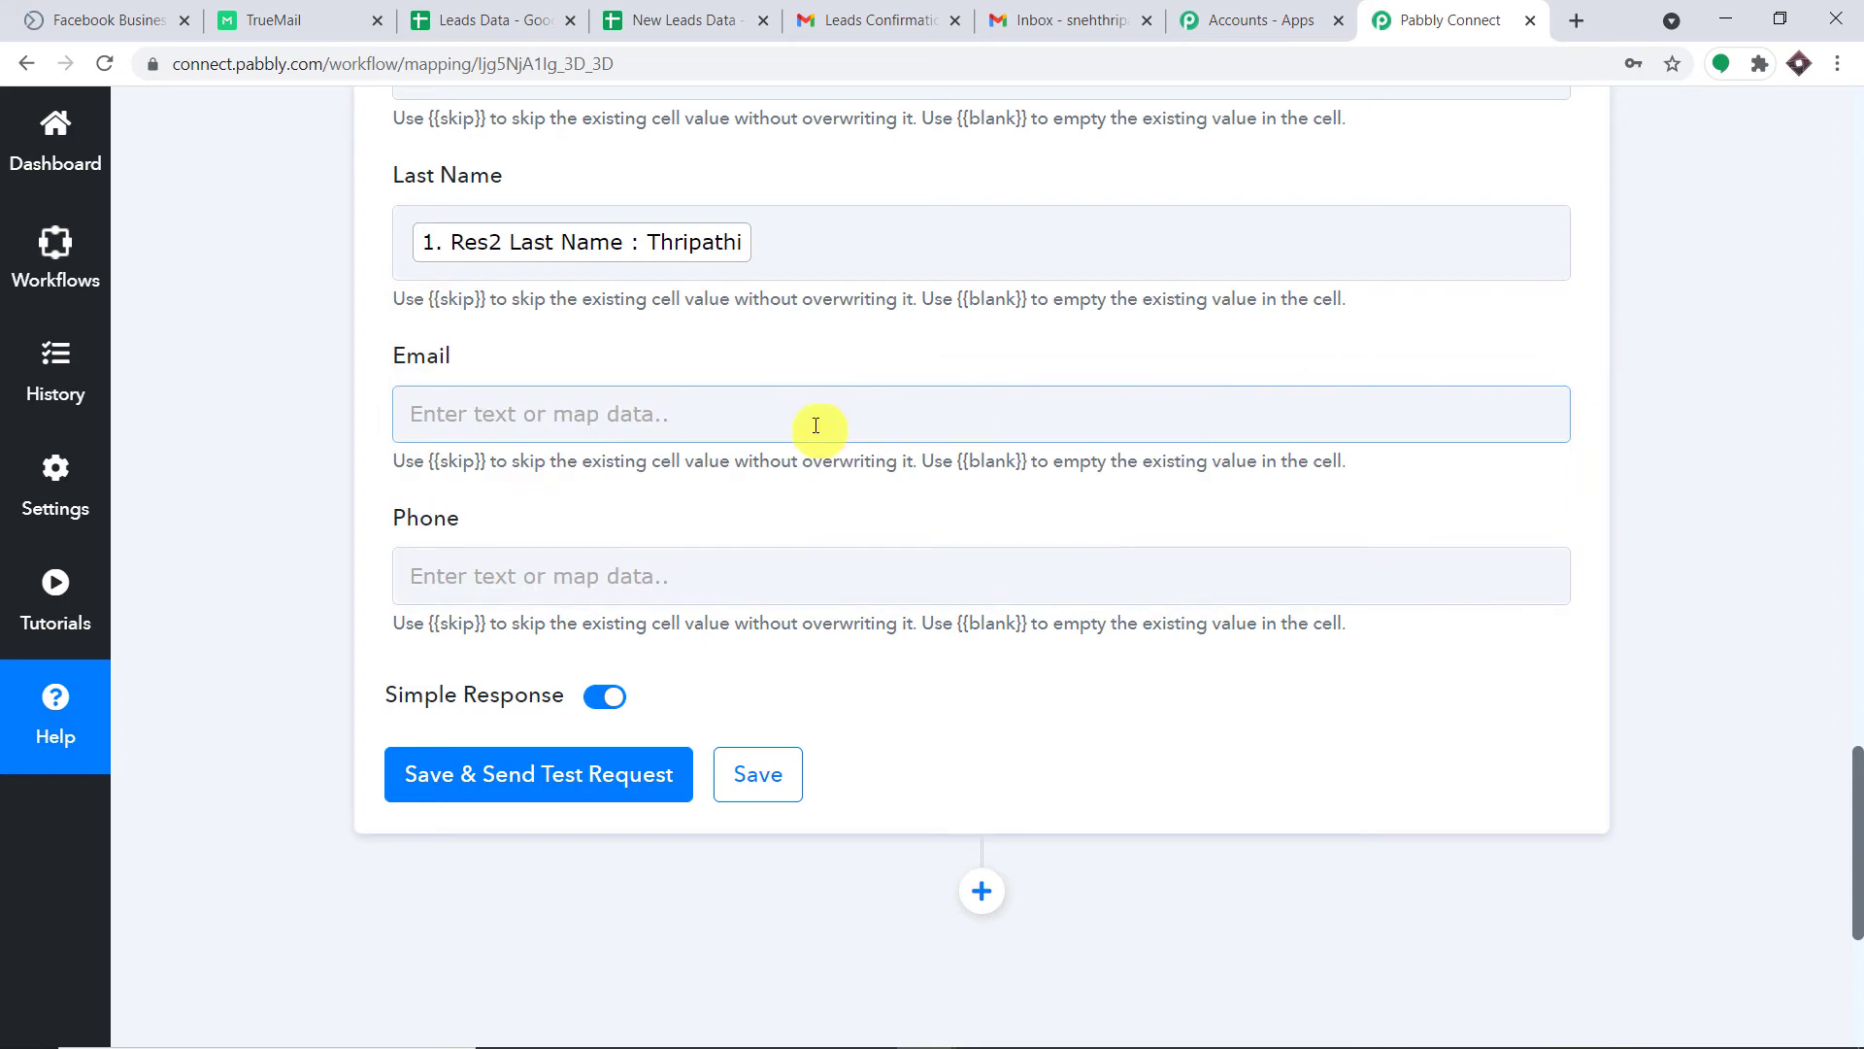
pyautogui.click(816, 425)
pyautogui.click(812, 648)
pyautogui.scroll(-2, 796, 879)
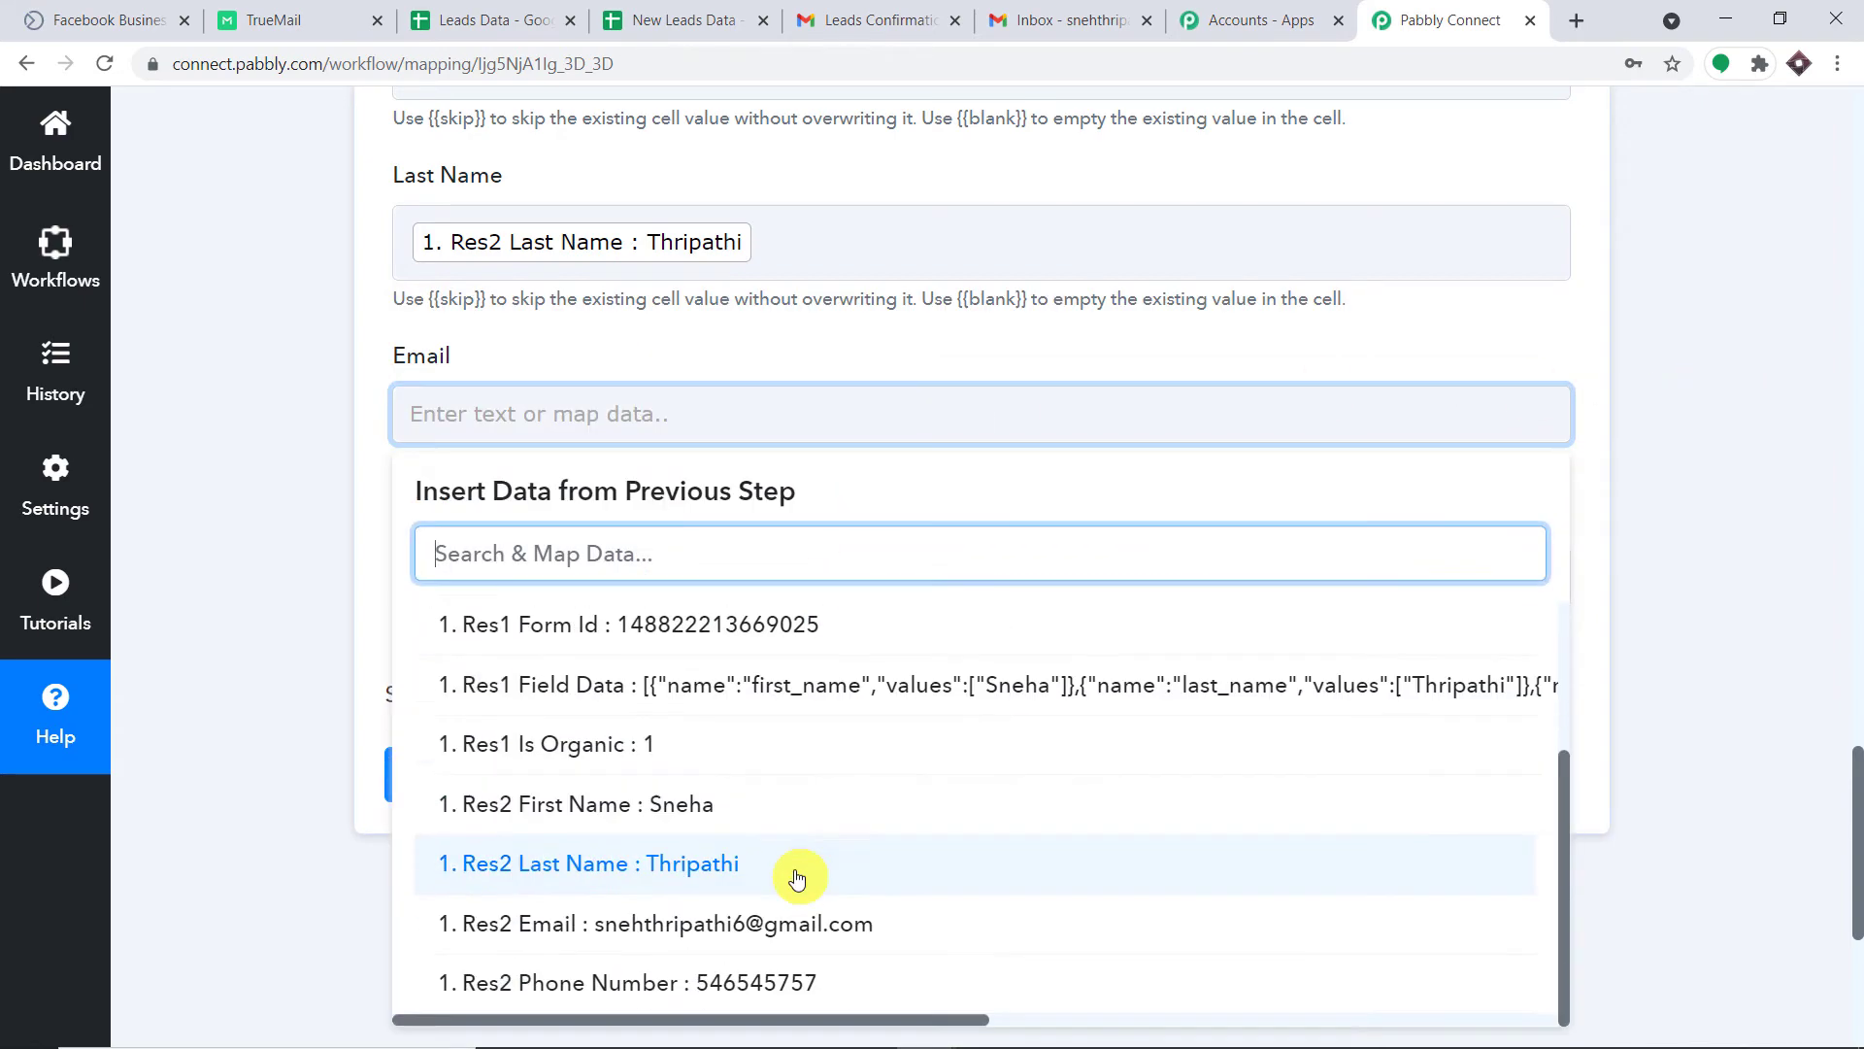
pyautogui.click(783, 924)
pyautogui.click(1658, 392)
# Map Res2 Phone Number into Phone, then save and send the test request.
pyautogui.scroll(-1, 1558, 400)
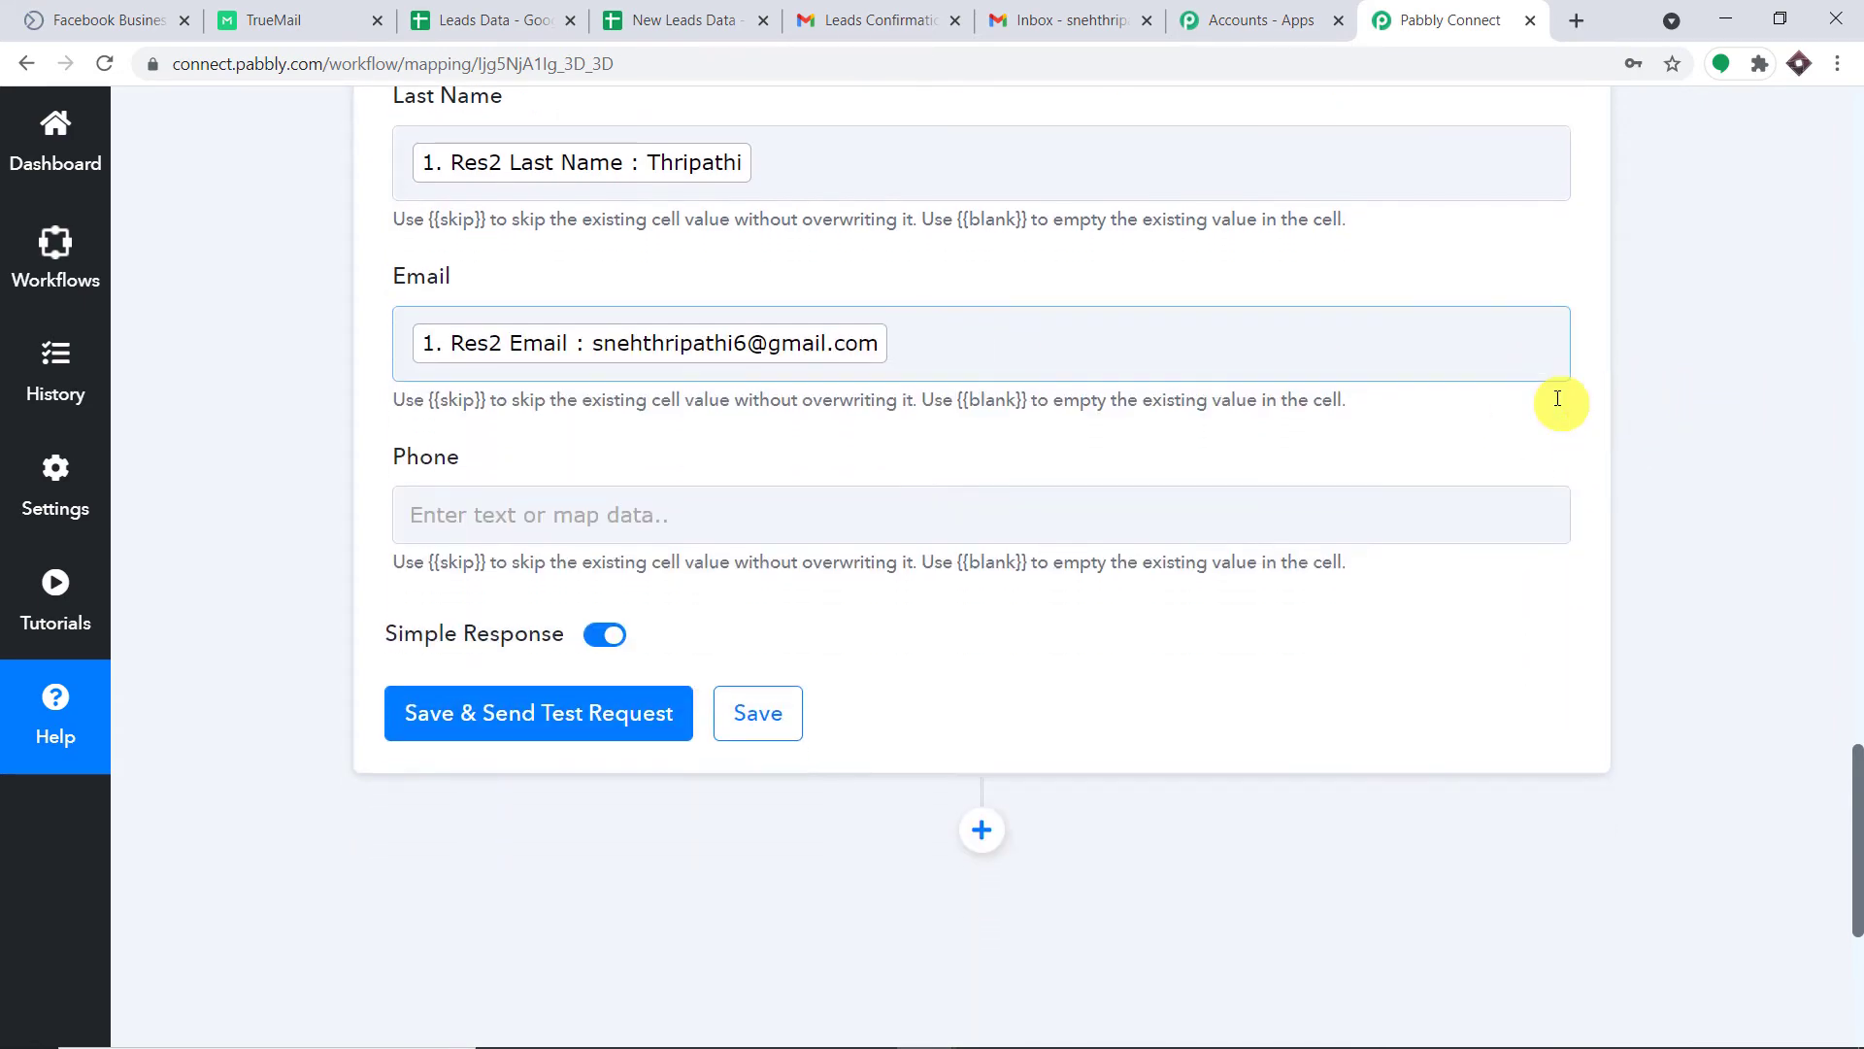
pyautogui.scroll(-2, 1558, 399)
pyautogui.click(971, 364)
pyautogui.click(840, 594)
pyautogui.scroll(-1, 816, 796)
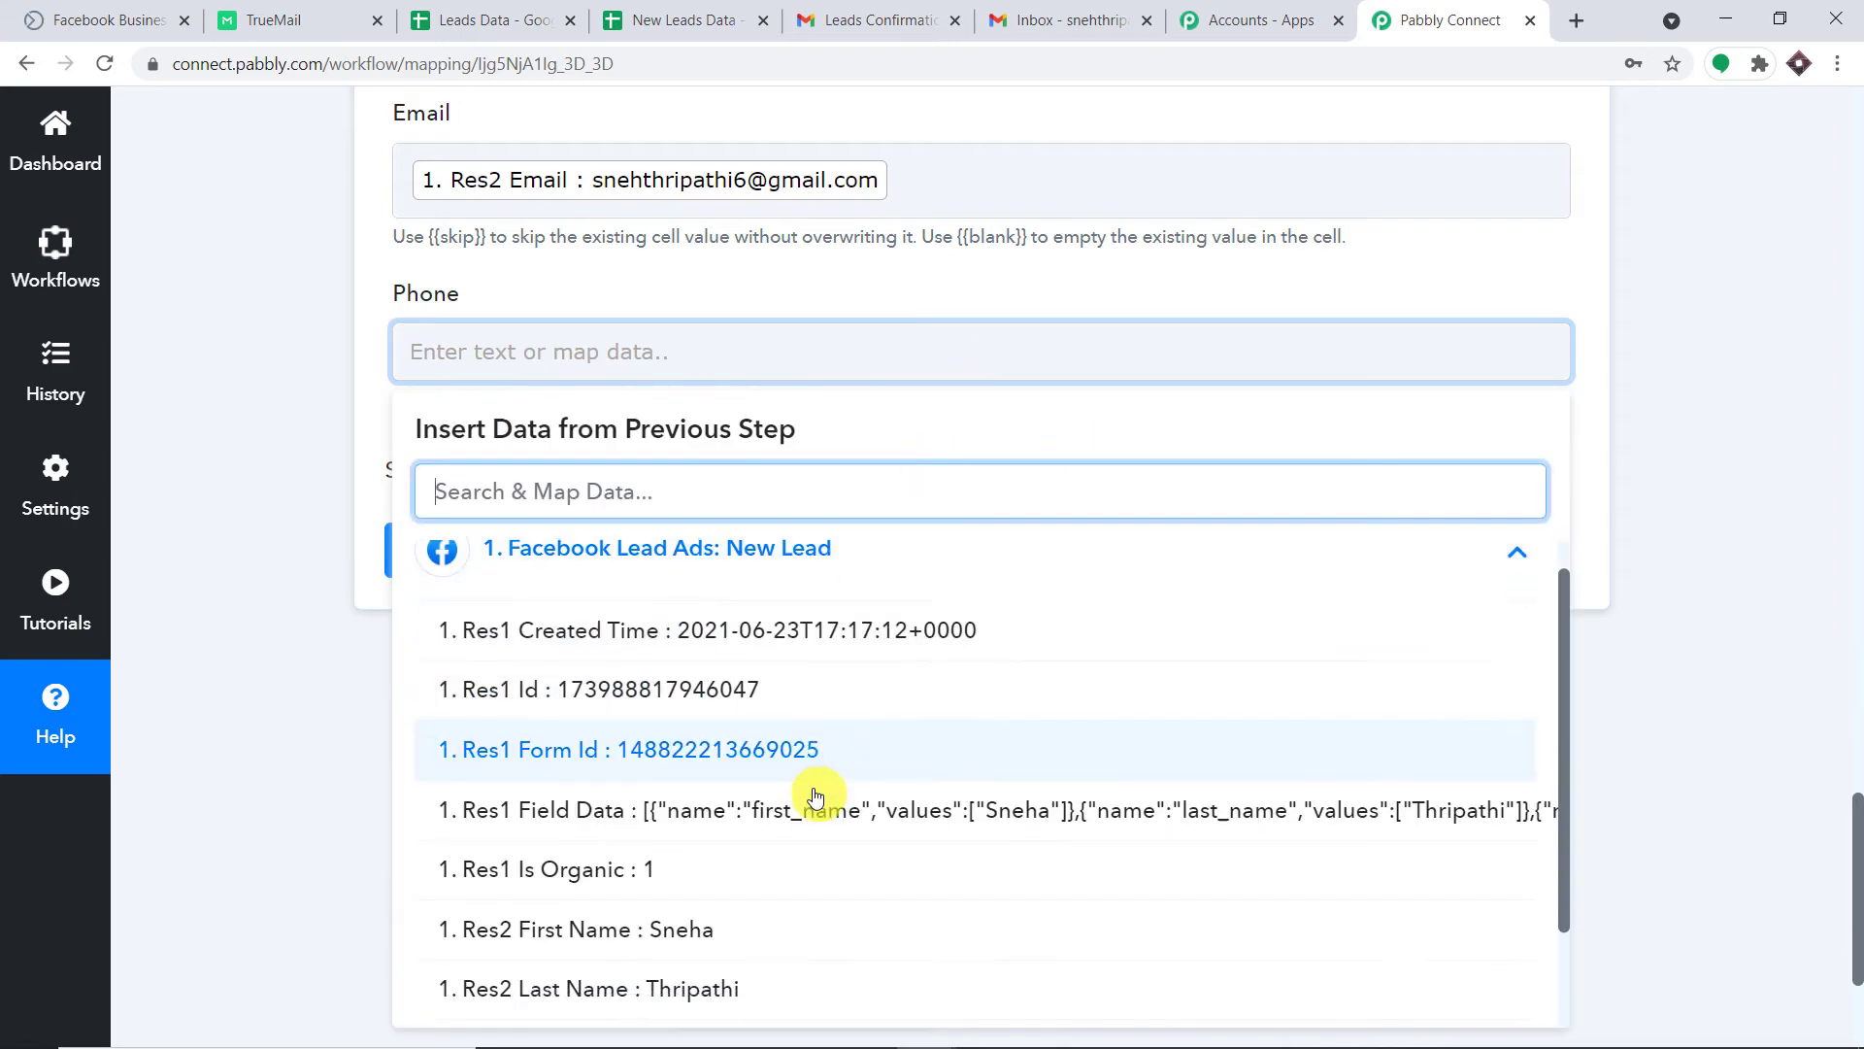
pyautogui.scroll(-3, 820, 816)
pyautogui.click(790, 999)
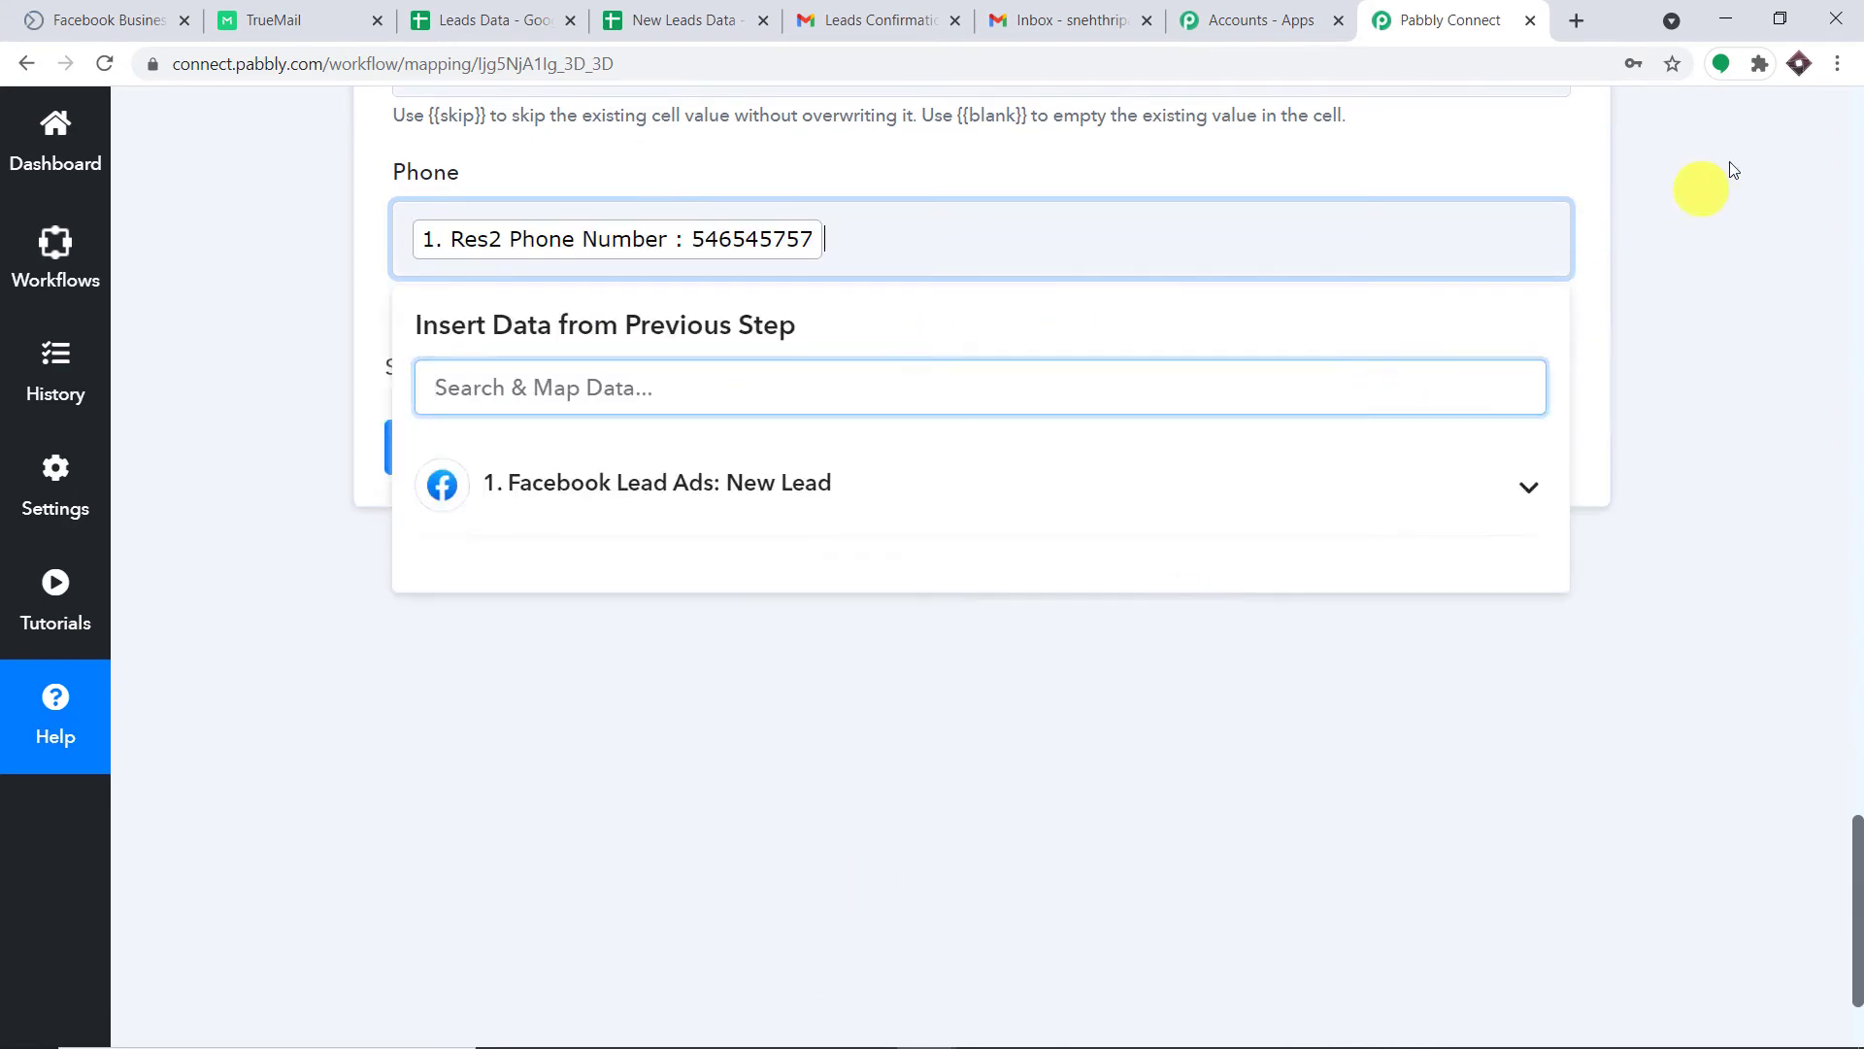
pyautogui.click(1729, 162)
pyautogui.scroll(6, 1602, 199)
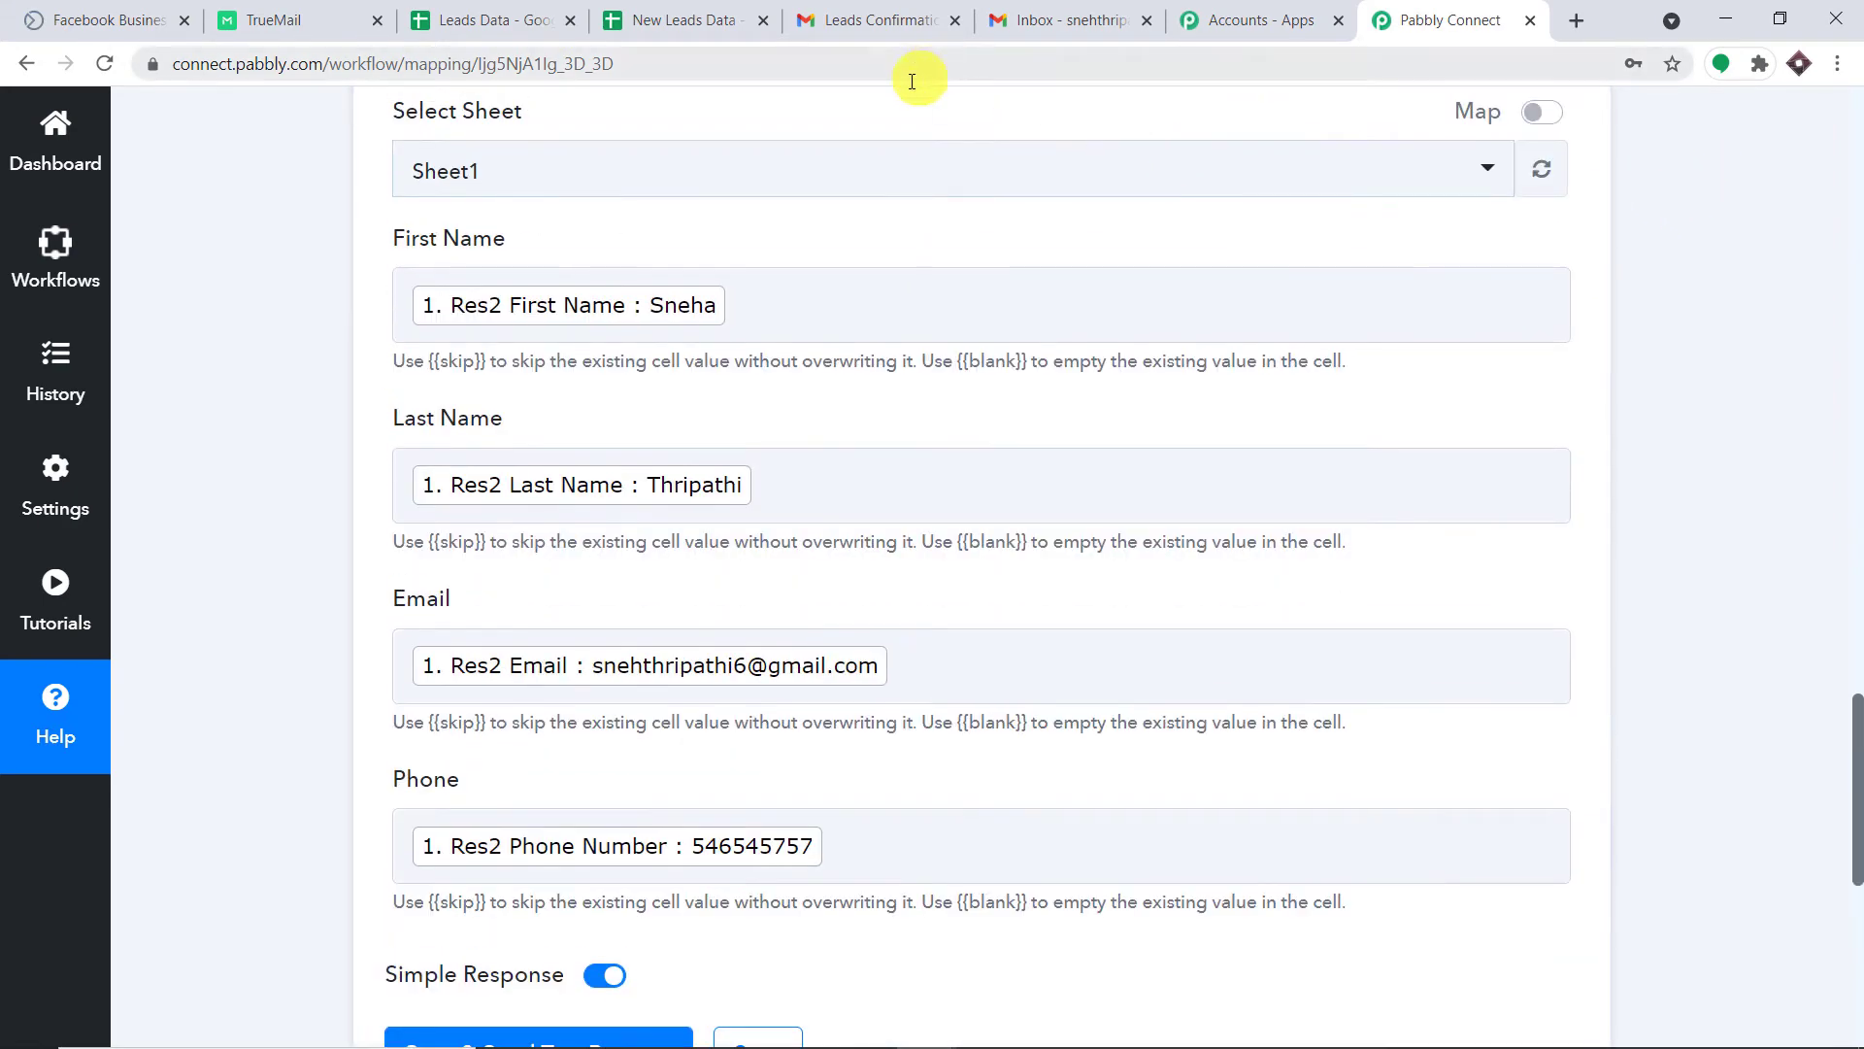
pyautogui.scroll(-7, 845, 253)
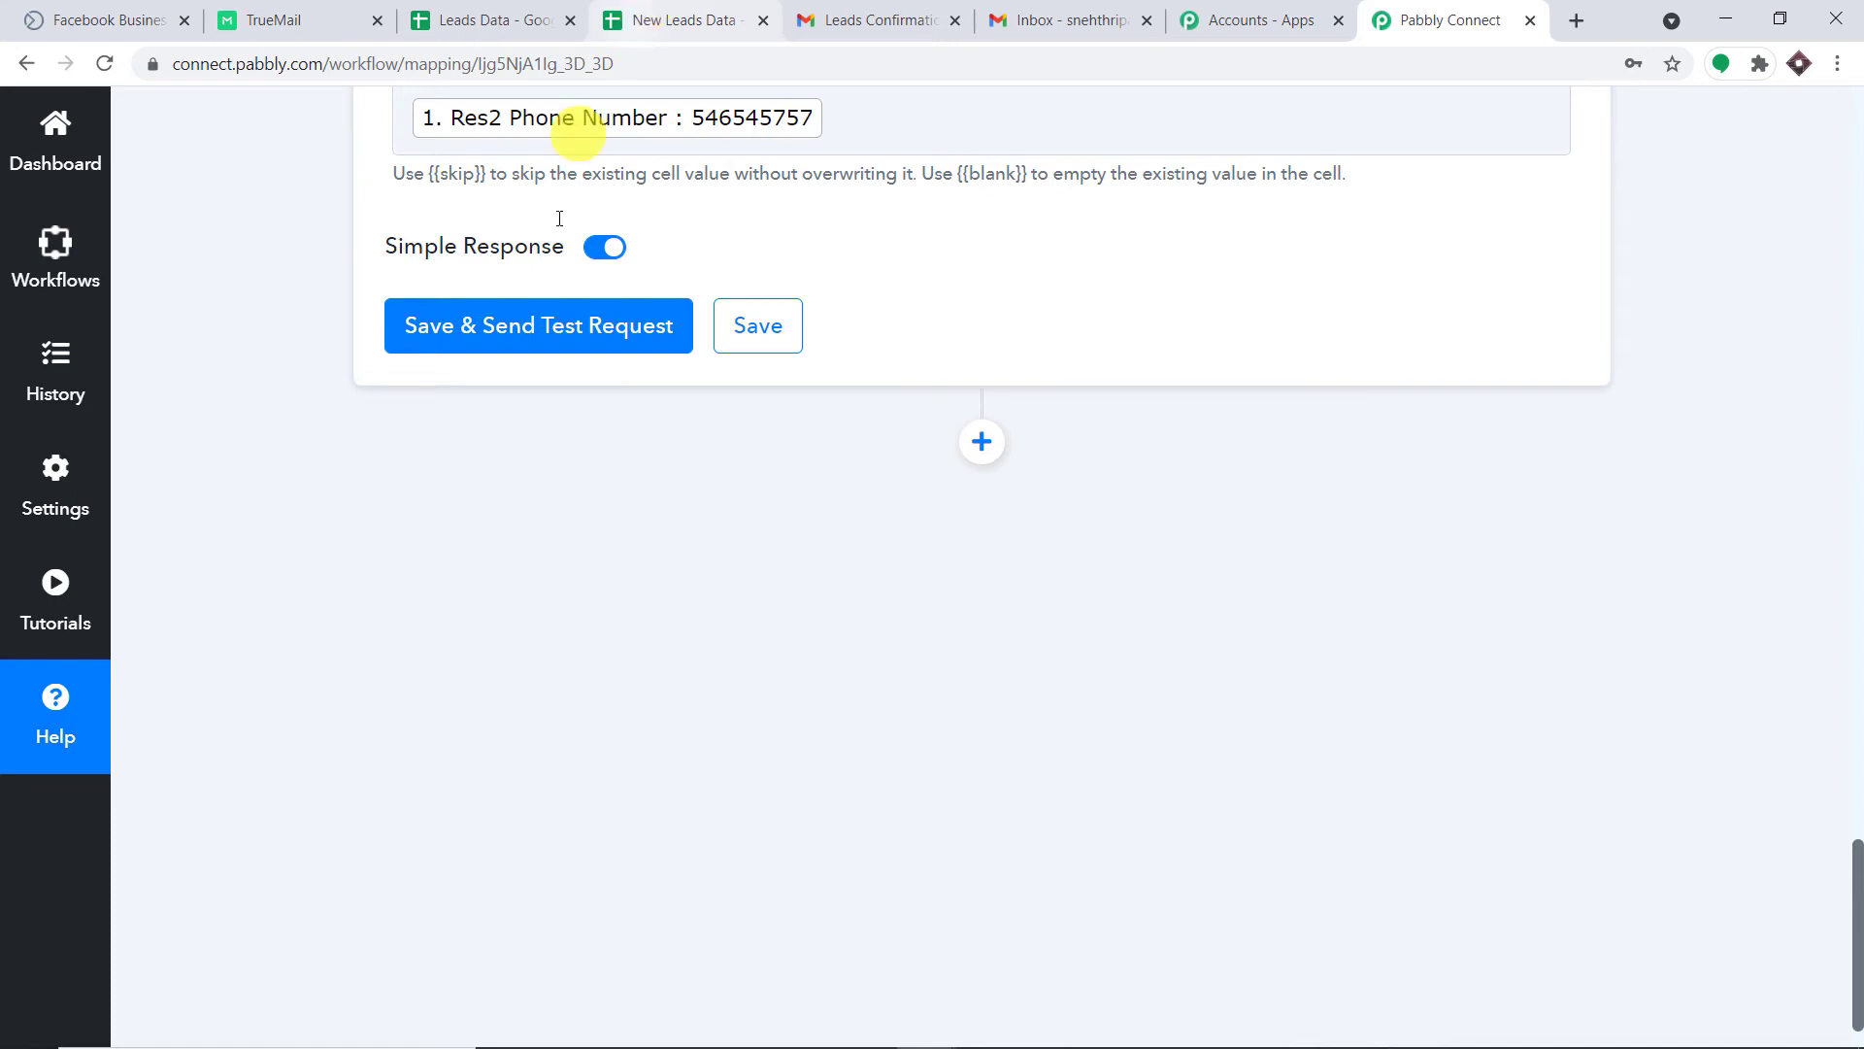
pyautogui.click(550, 325)
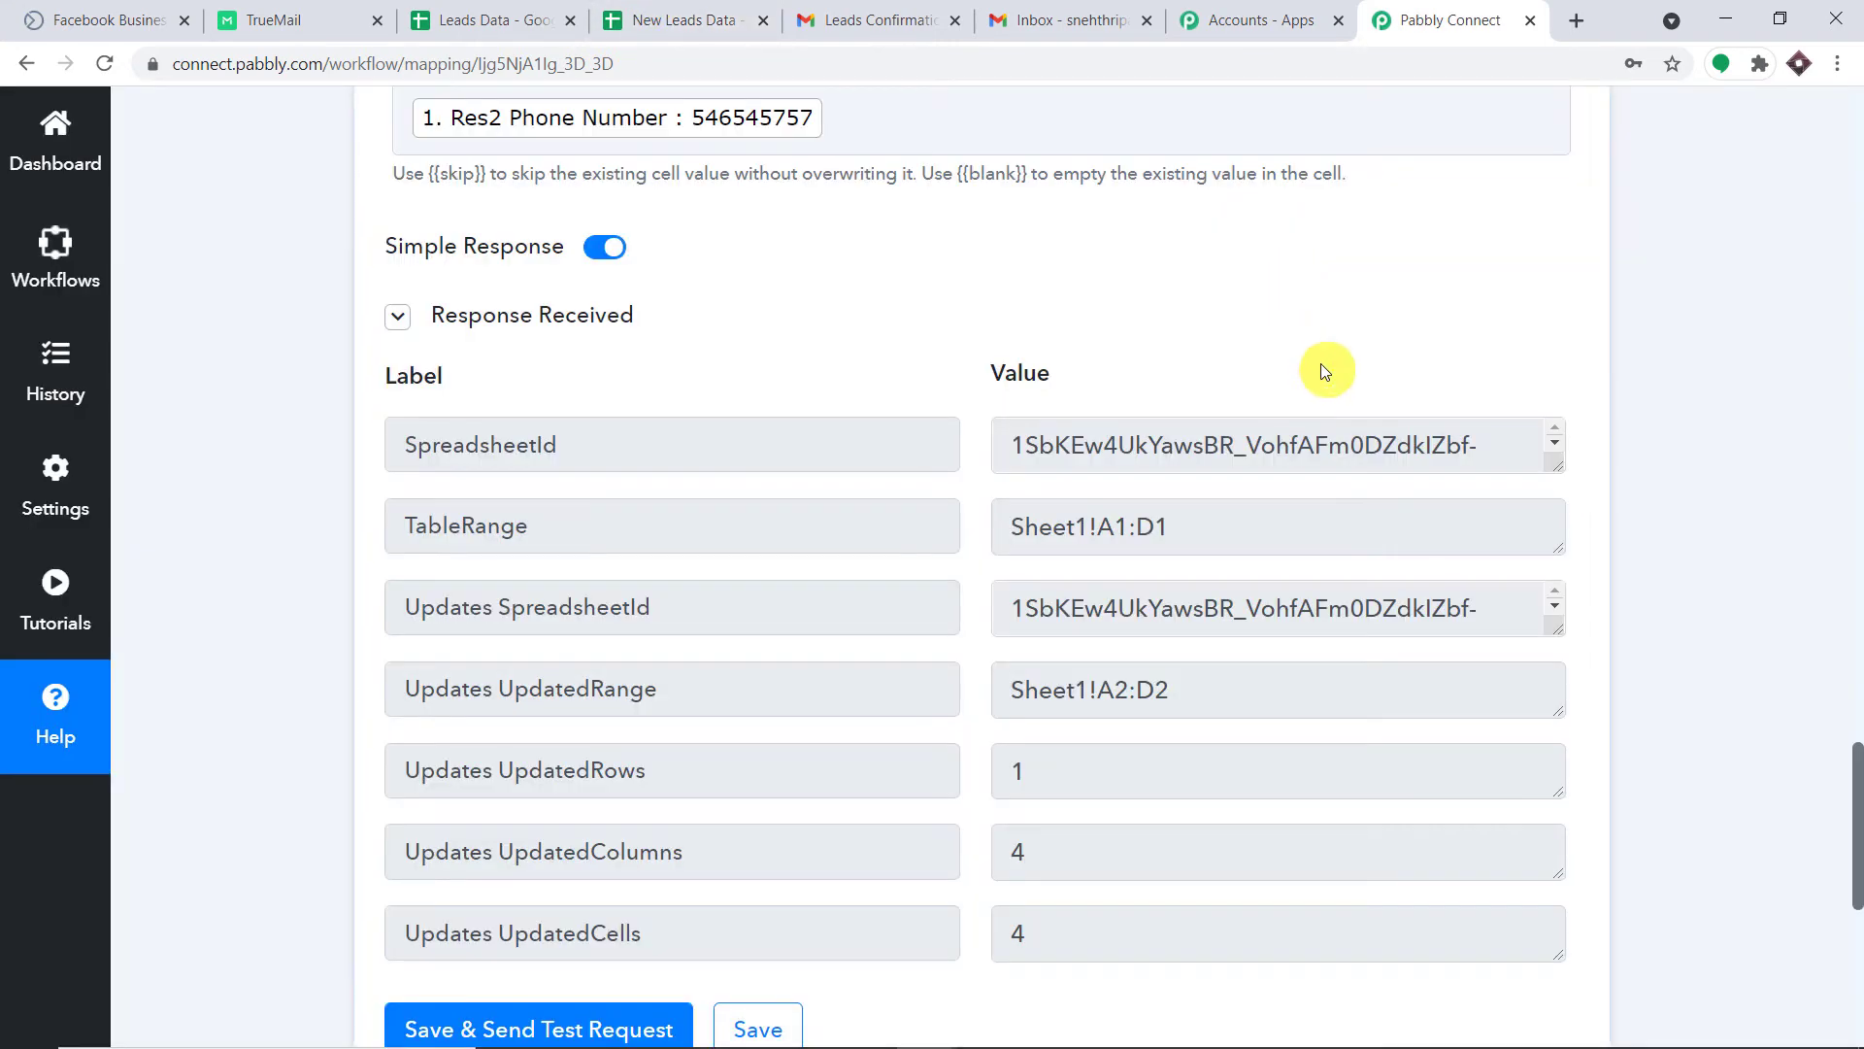
pyautogui.click(740, 10)
# Check the test lead's first name, last name and email in row 2, widening column C.
pyautogui.click(476, 510)
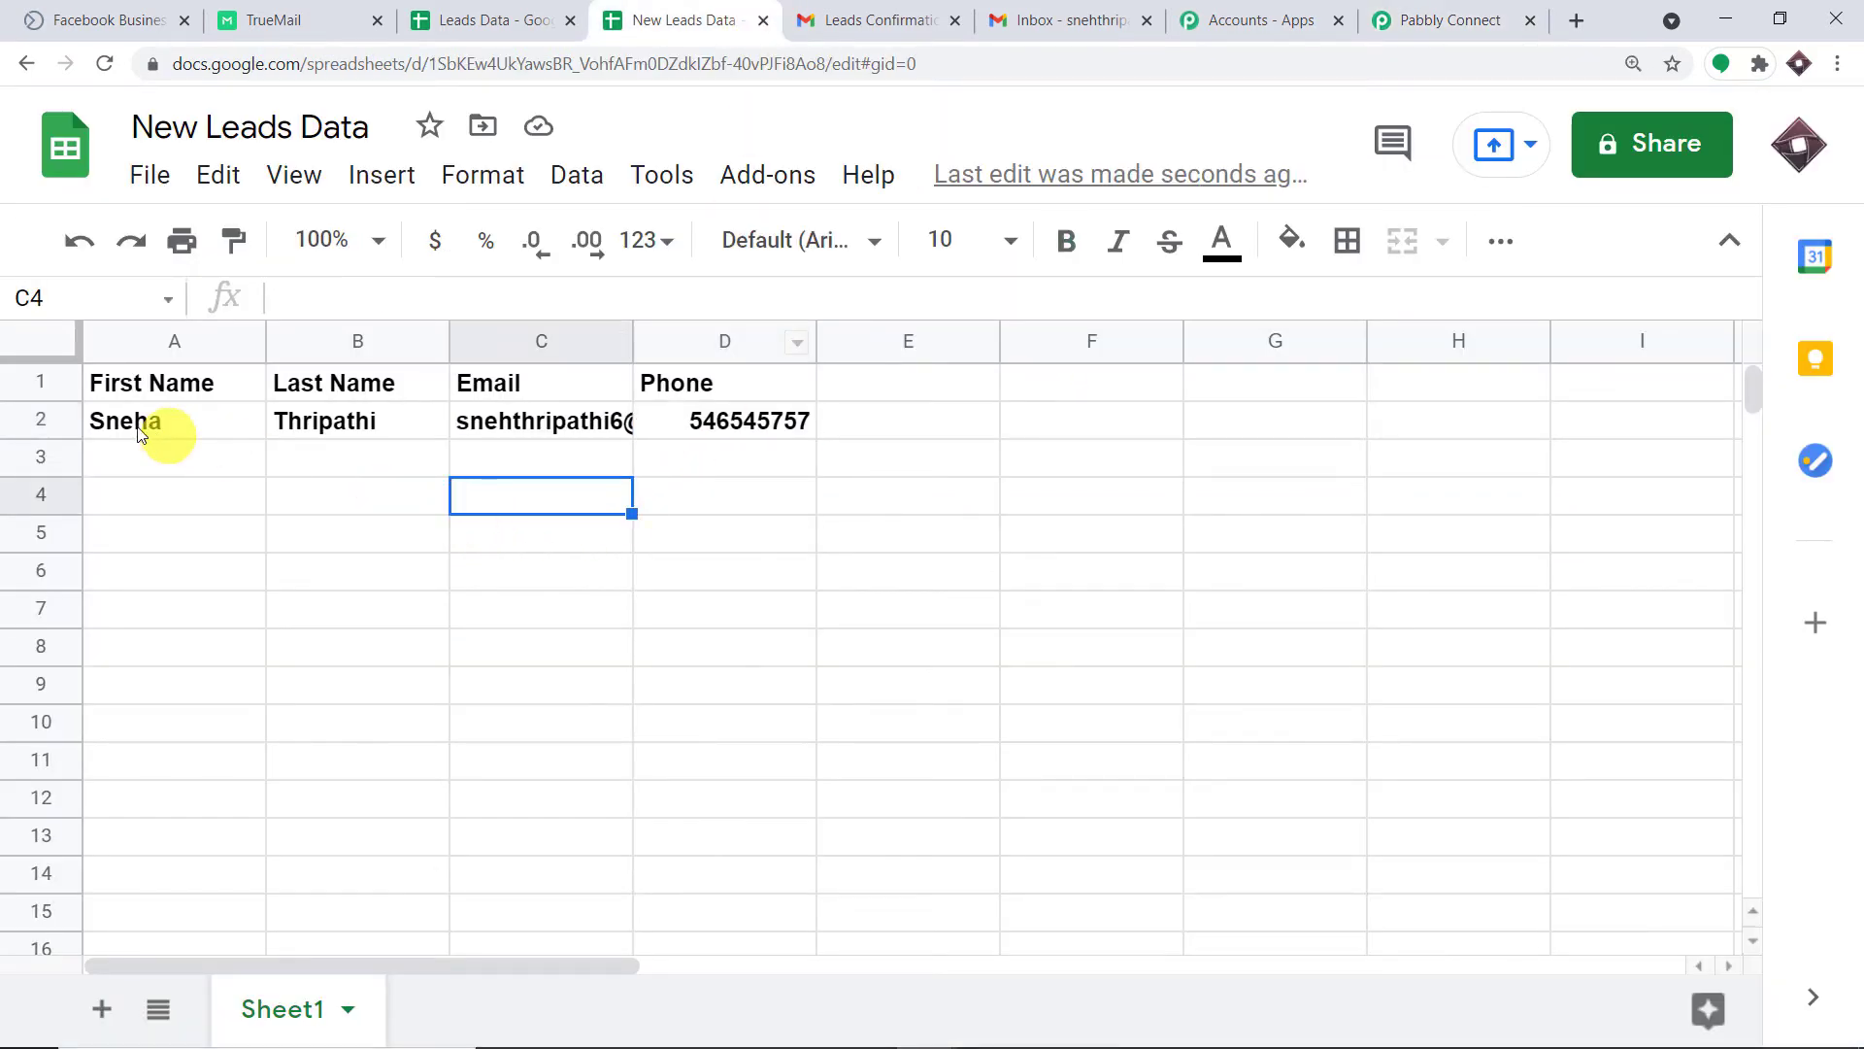
pyautogui.click(109, 428)
pyautogui.click(334, 421)
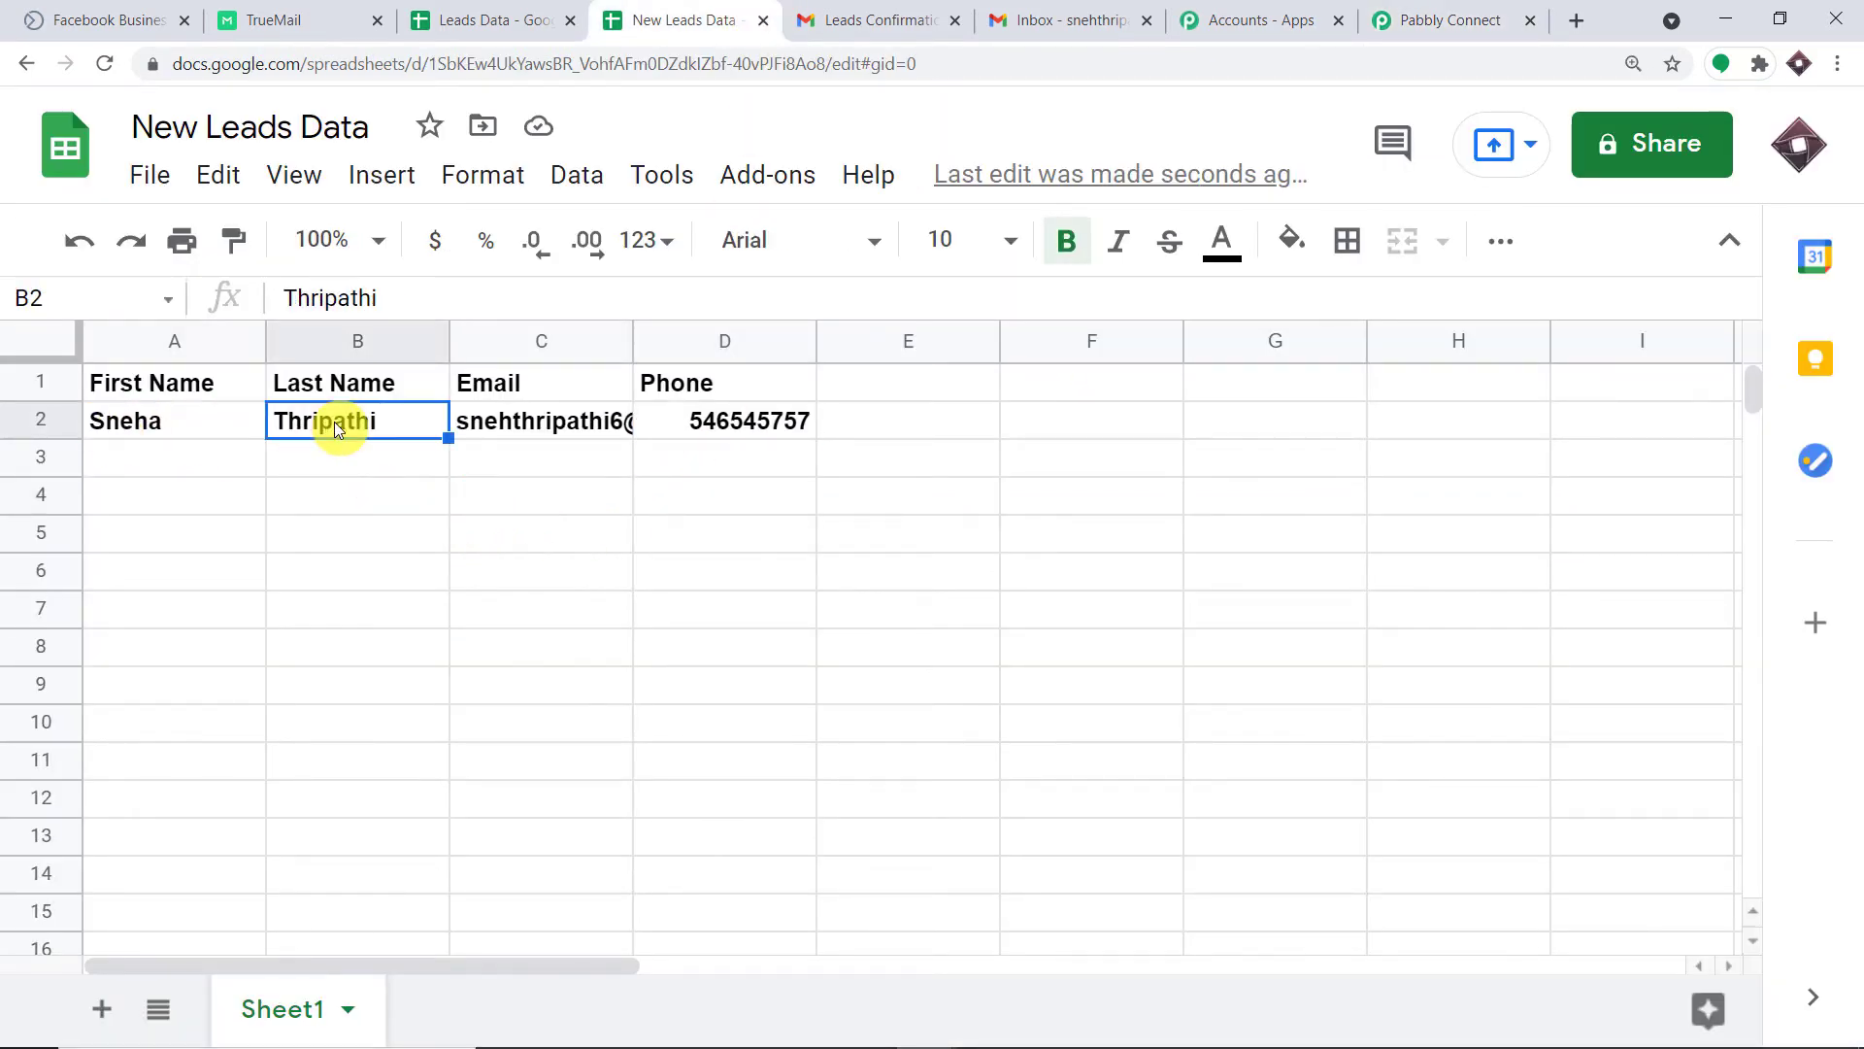
pyautogui.click(561, 429)
pyautogui.moveTo(632, 333); pyautogui.dragTo(855, 340)
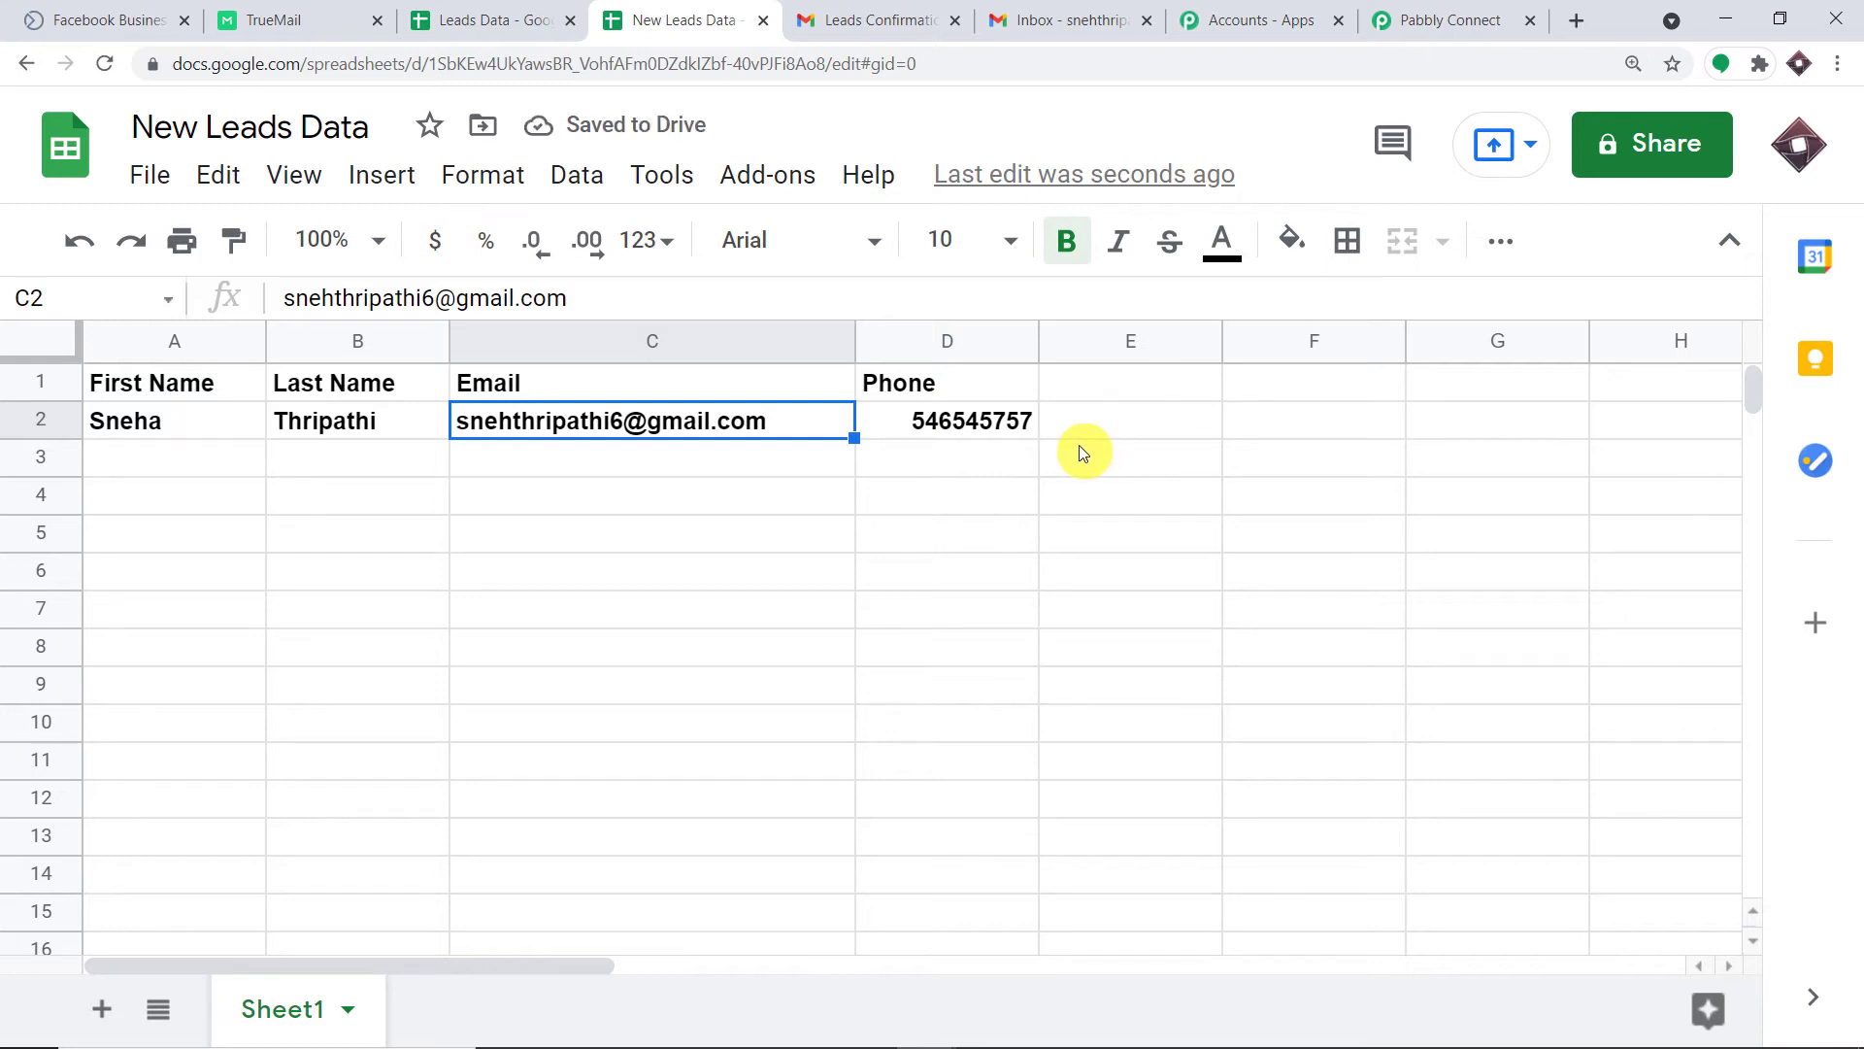
pyautogui.moveTo(606, 303); pyautogui.dragTo(253, 301)
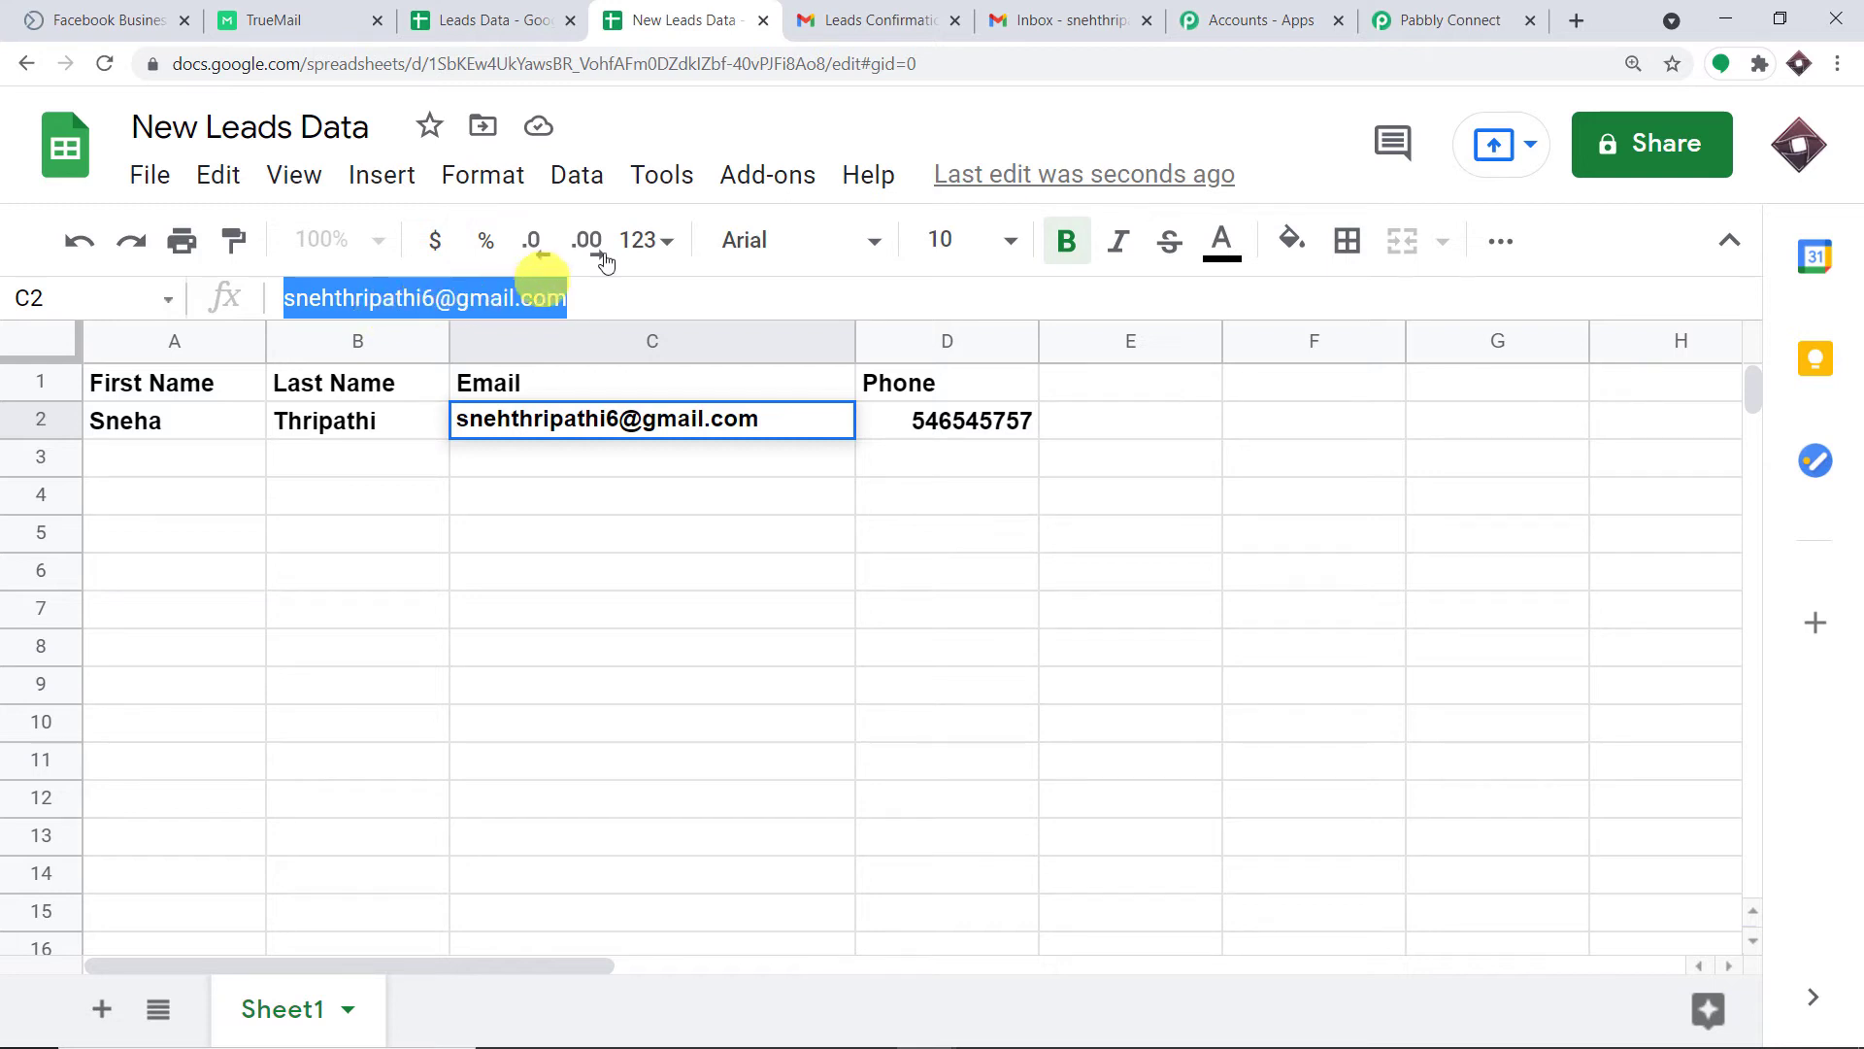
pyautogui.click(1478, 12)
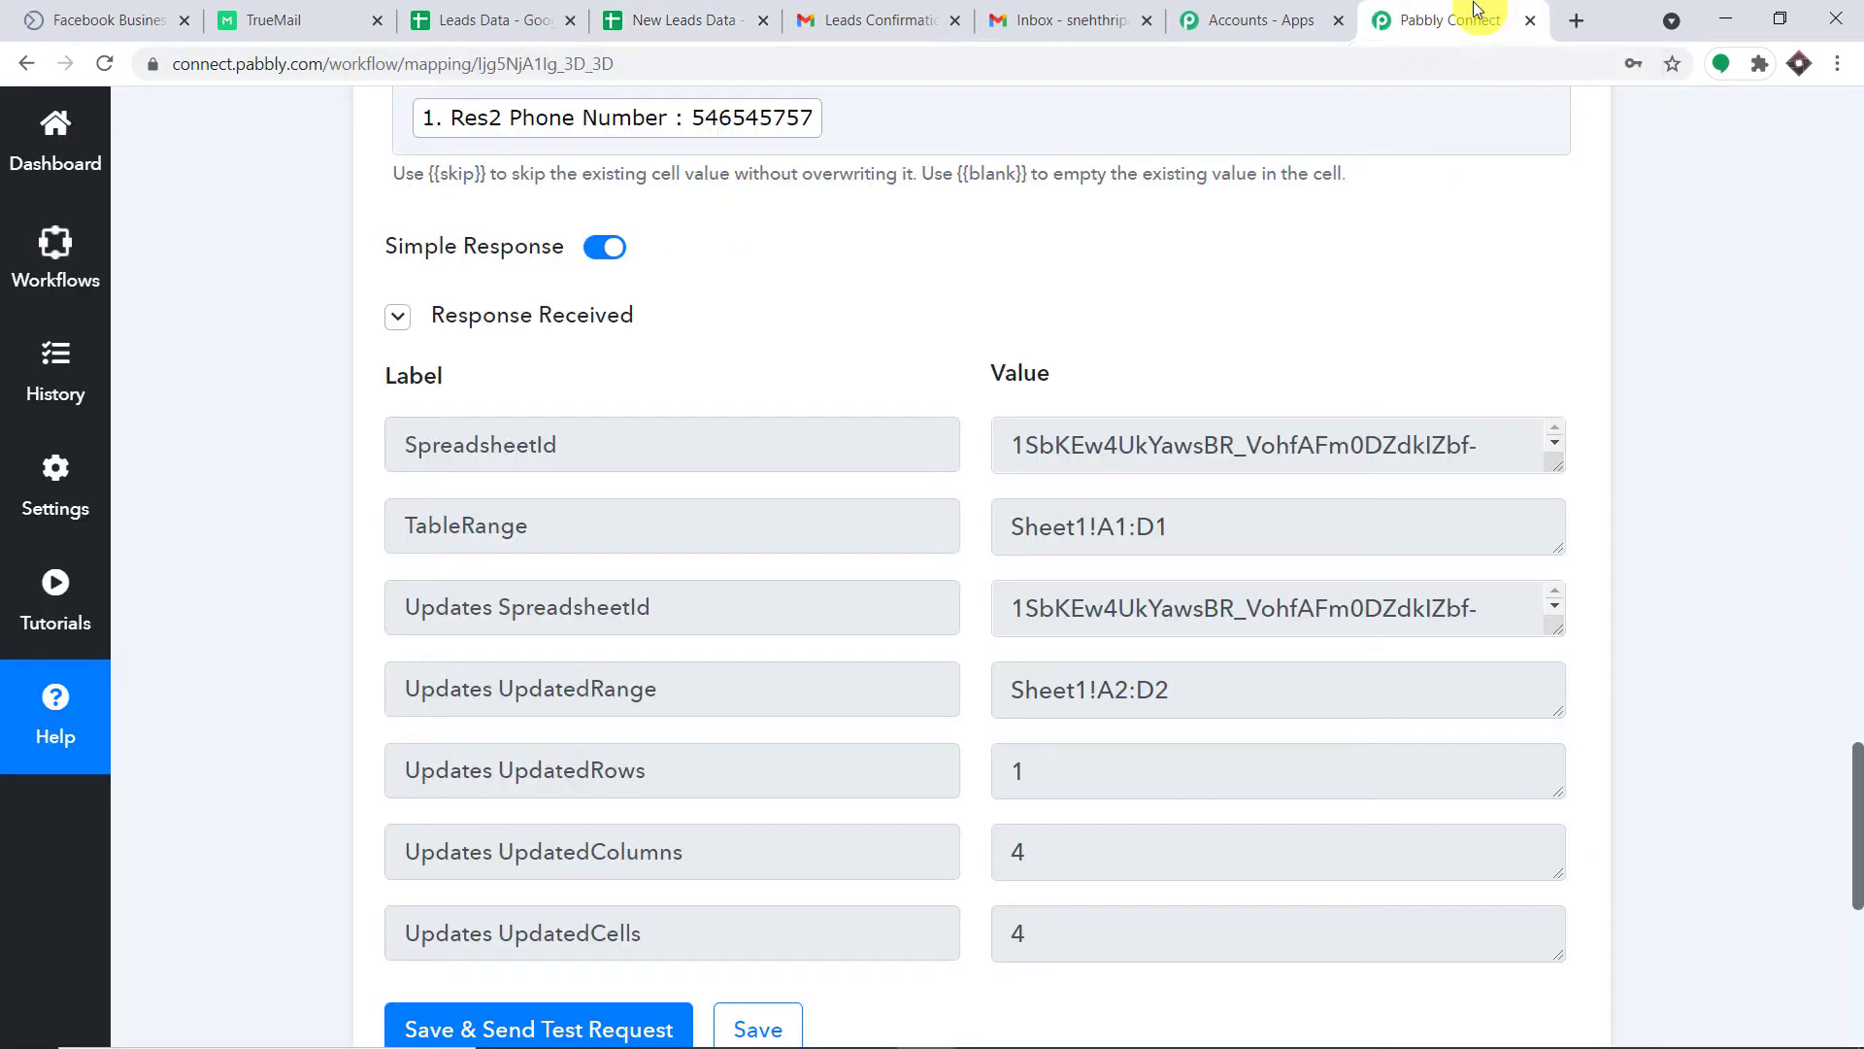
# Add a TrueMail action step after the Google Sheets step by searching 'tru'.
pyautogui.scroll(-3, 1536, 528)
pyautogui.click(320, 11)
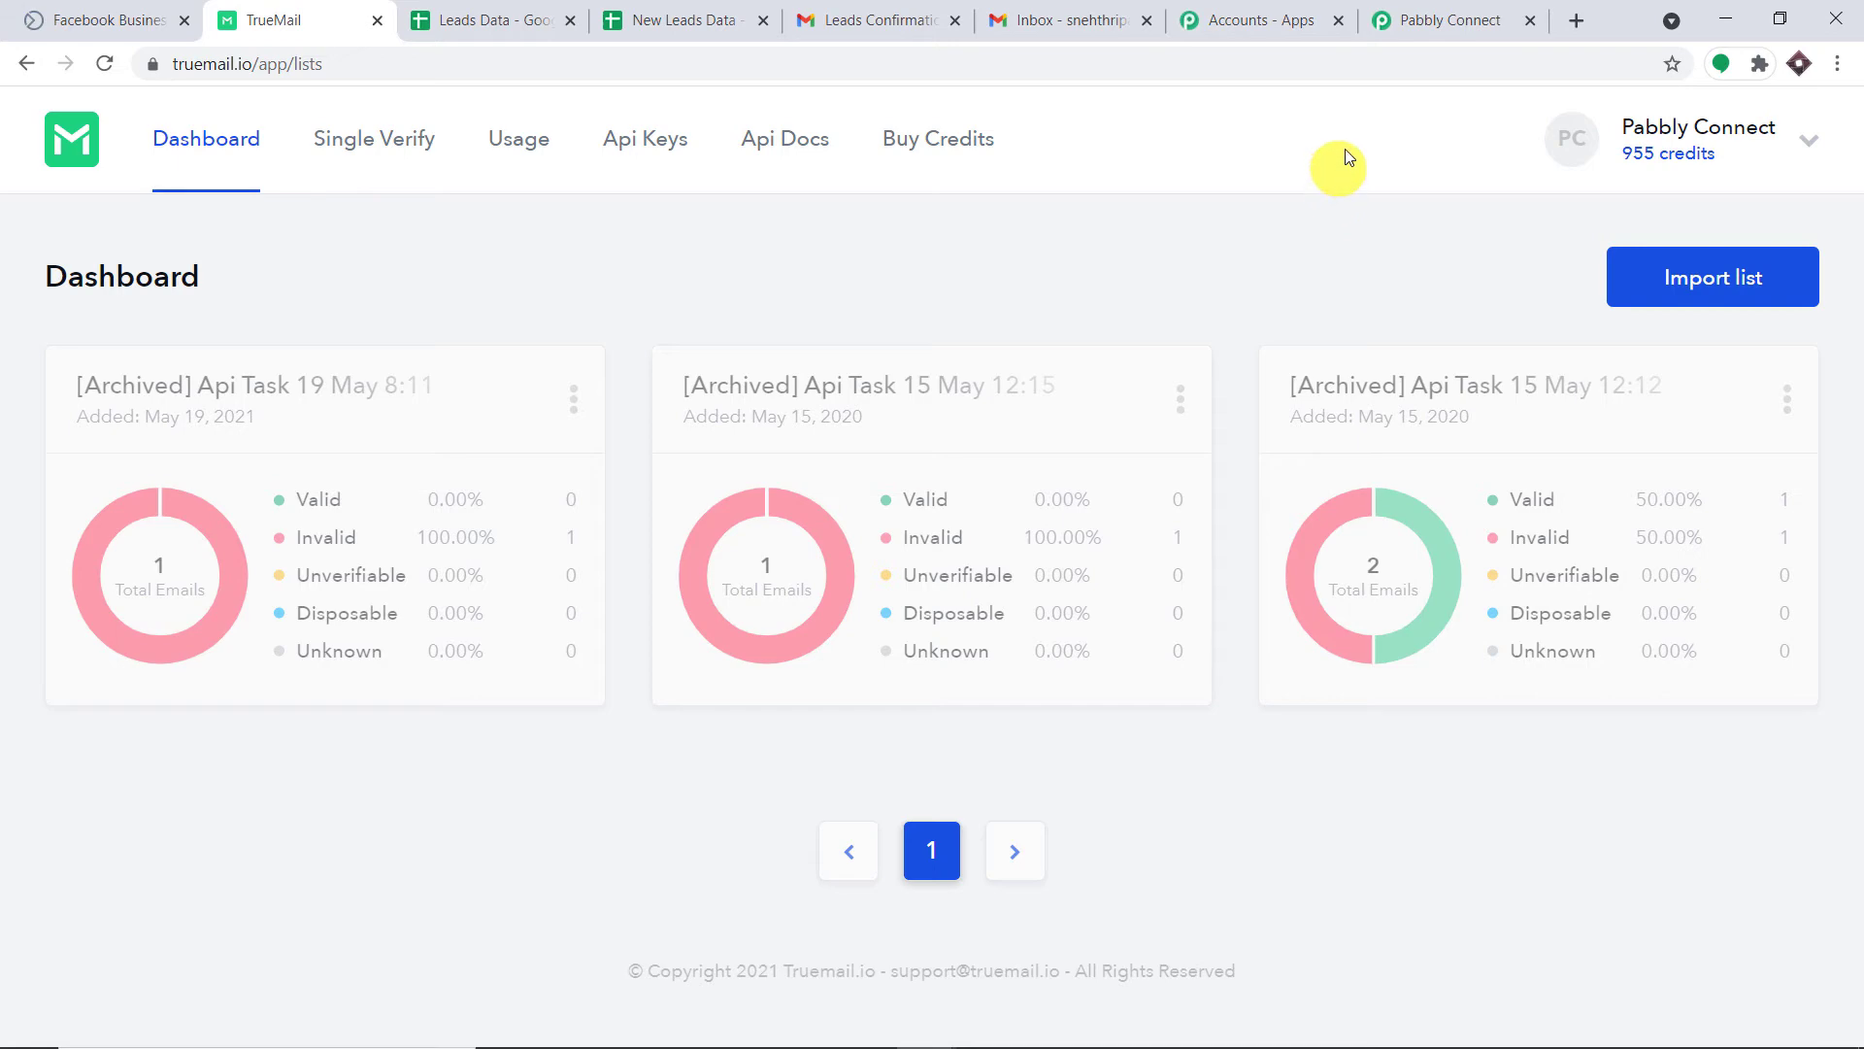
pyautogui.click(1453, 21)
pyautogui.scroll(-5, 1338, 492)
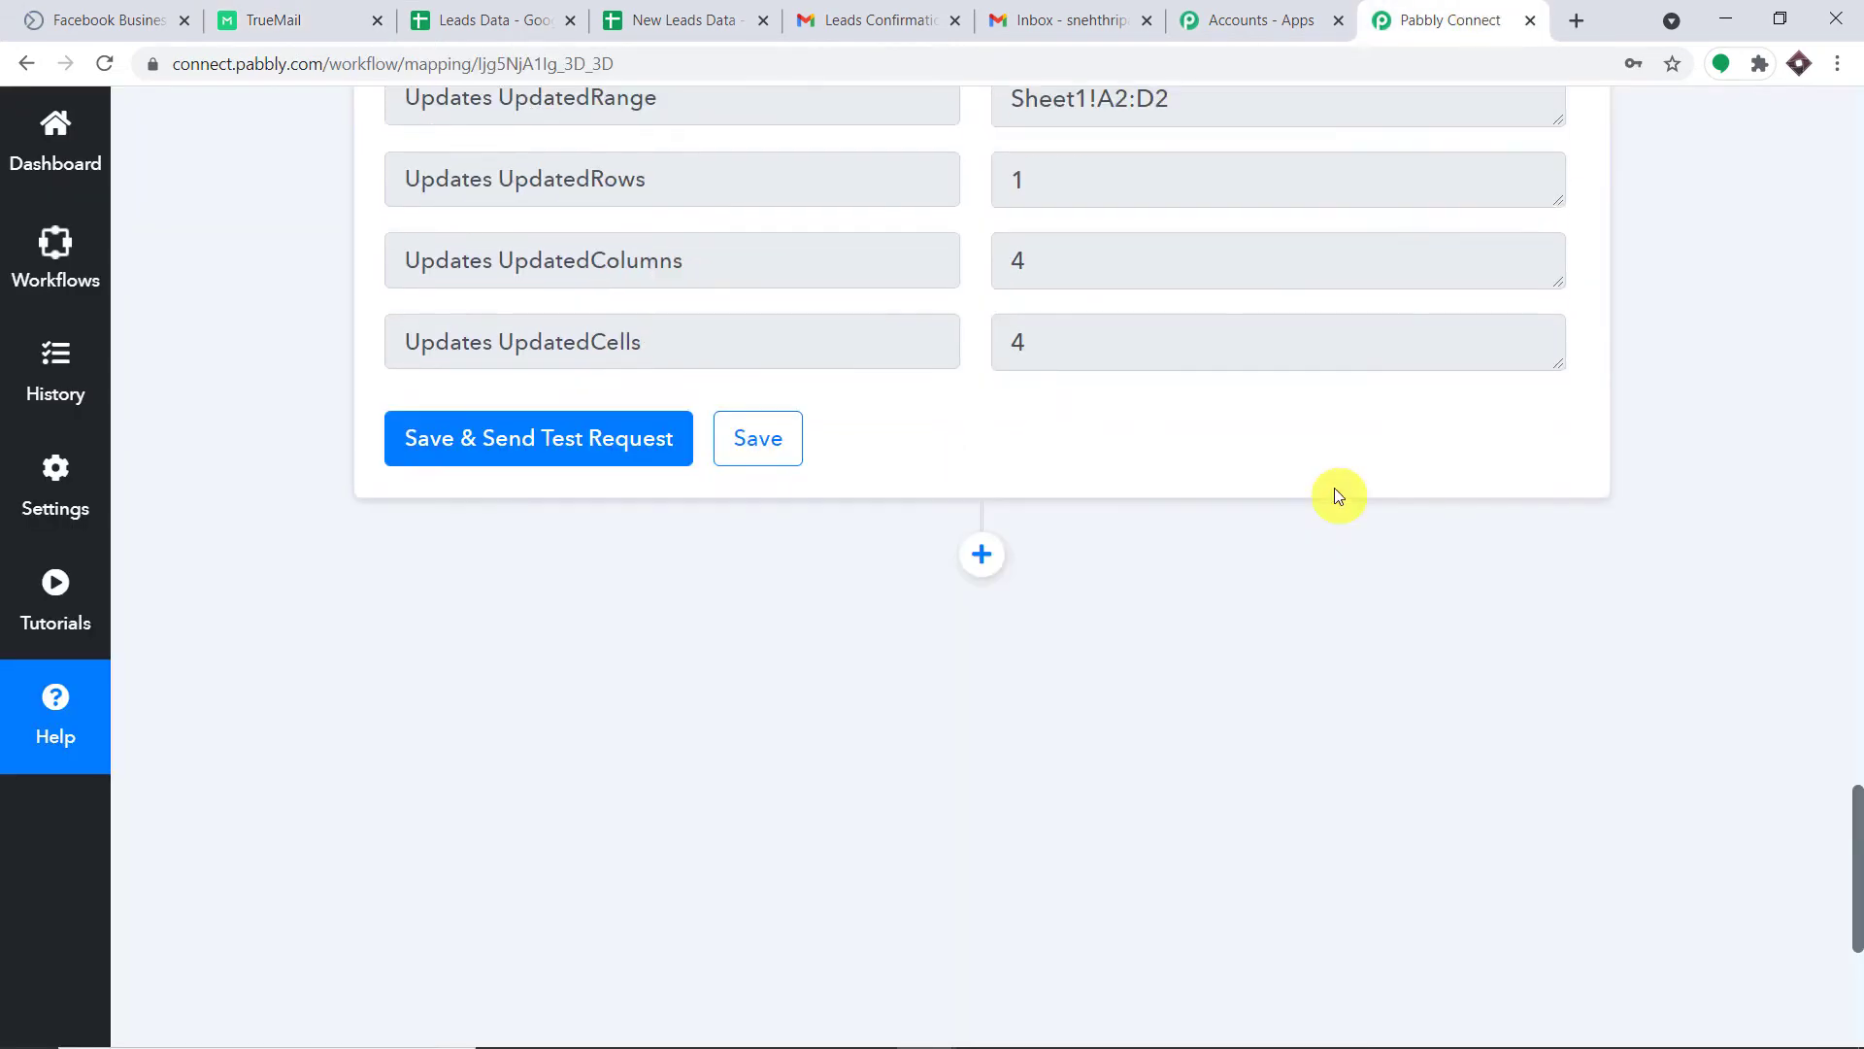
pyautogui.click(1000, 356)
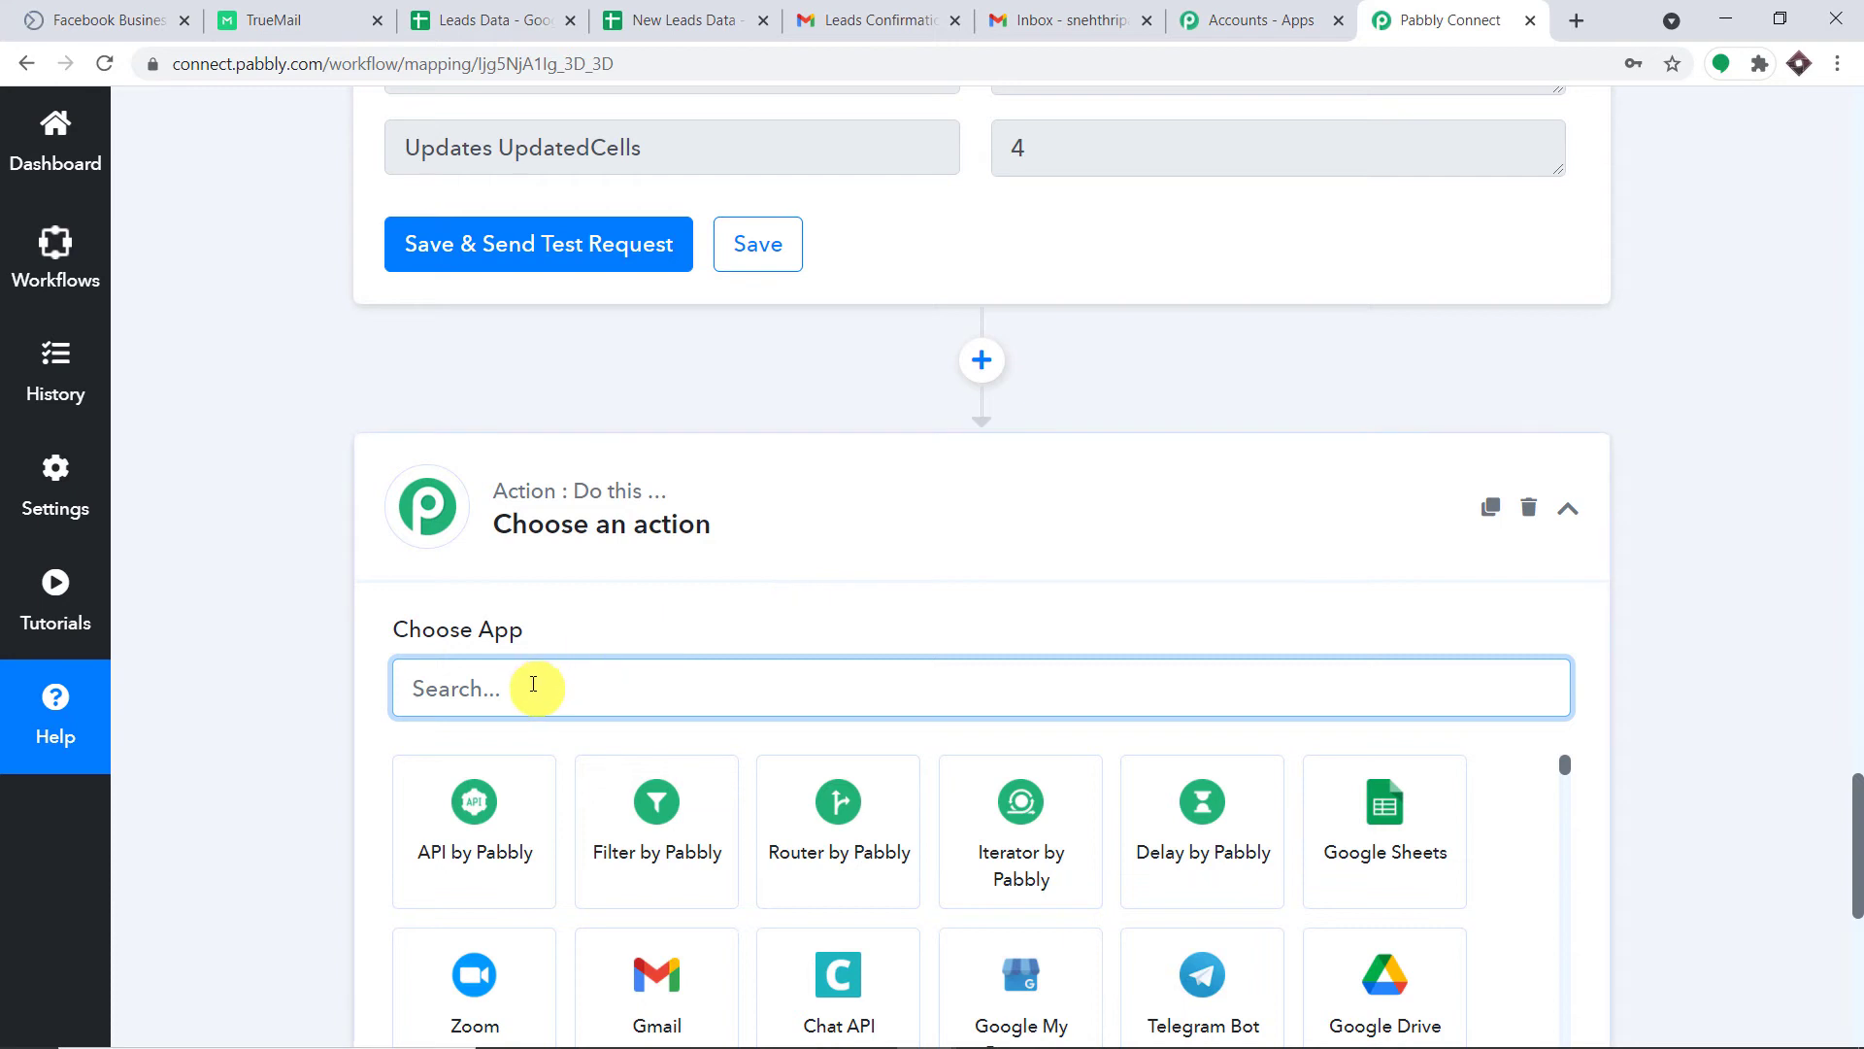
pyautogui.write('tru')
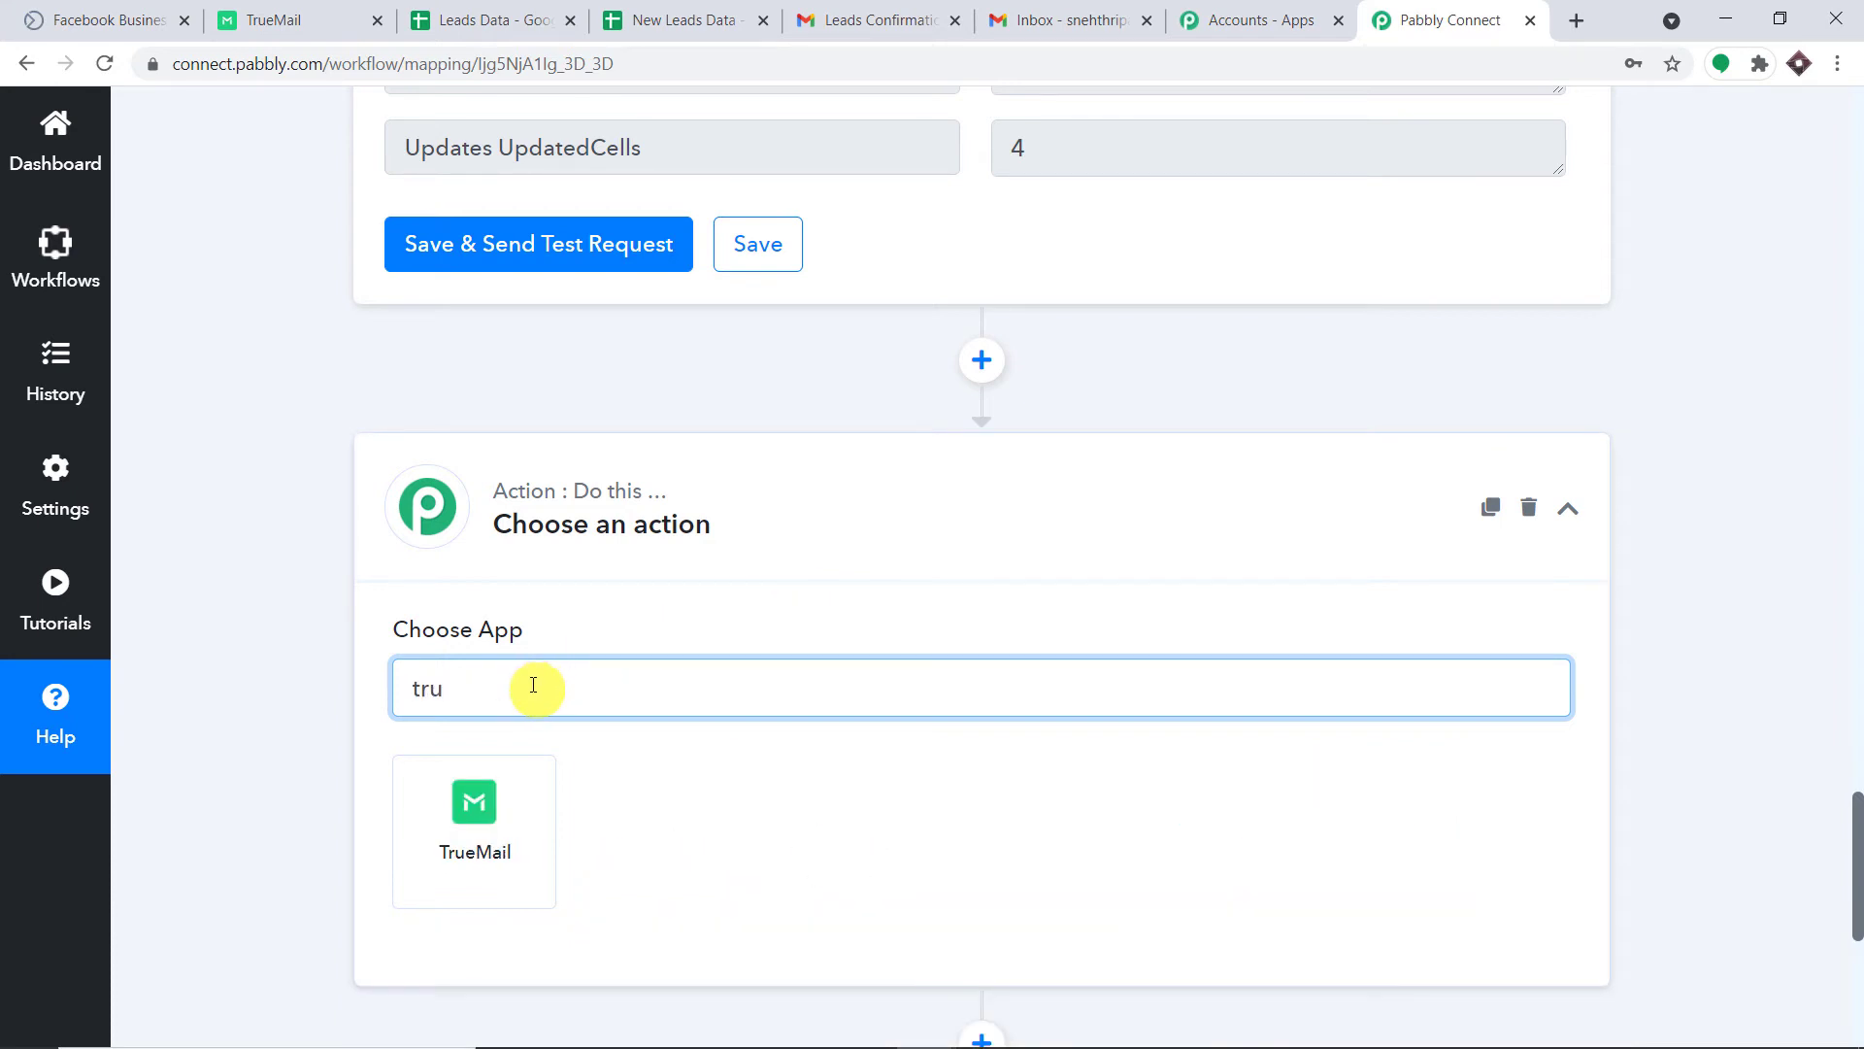
pyautogui.click(526, 788)
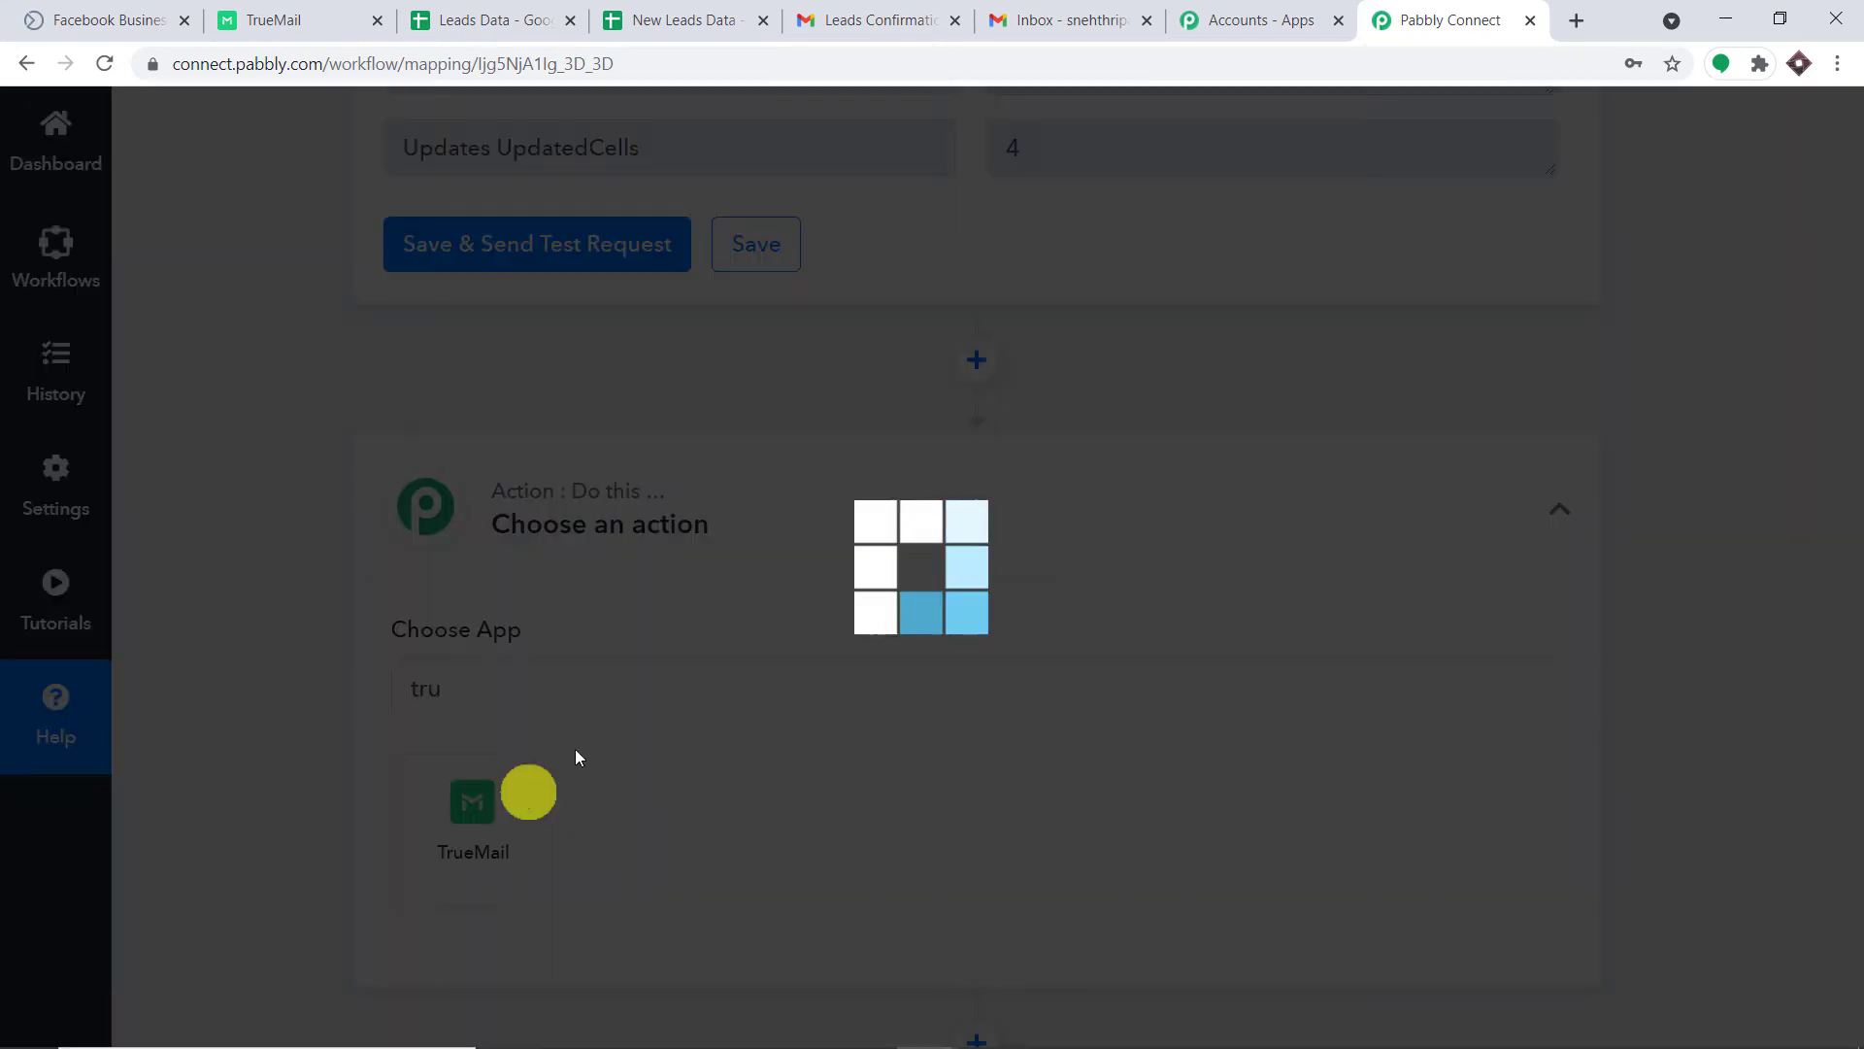
# Choose the Verify Email Address event and start adding a new TrueMail connection.
pyautogui.scroll(-2, 1507, 406)
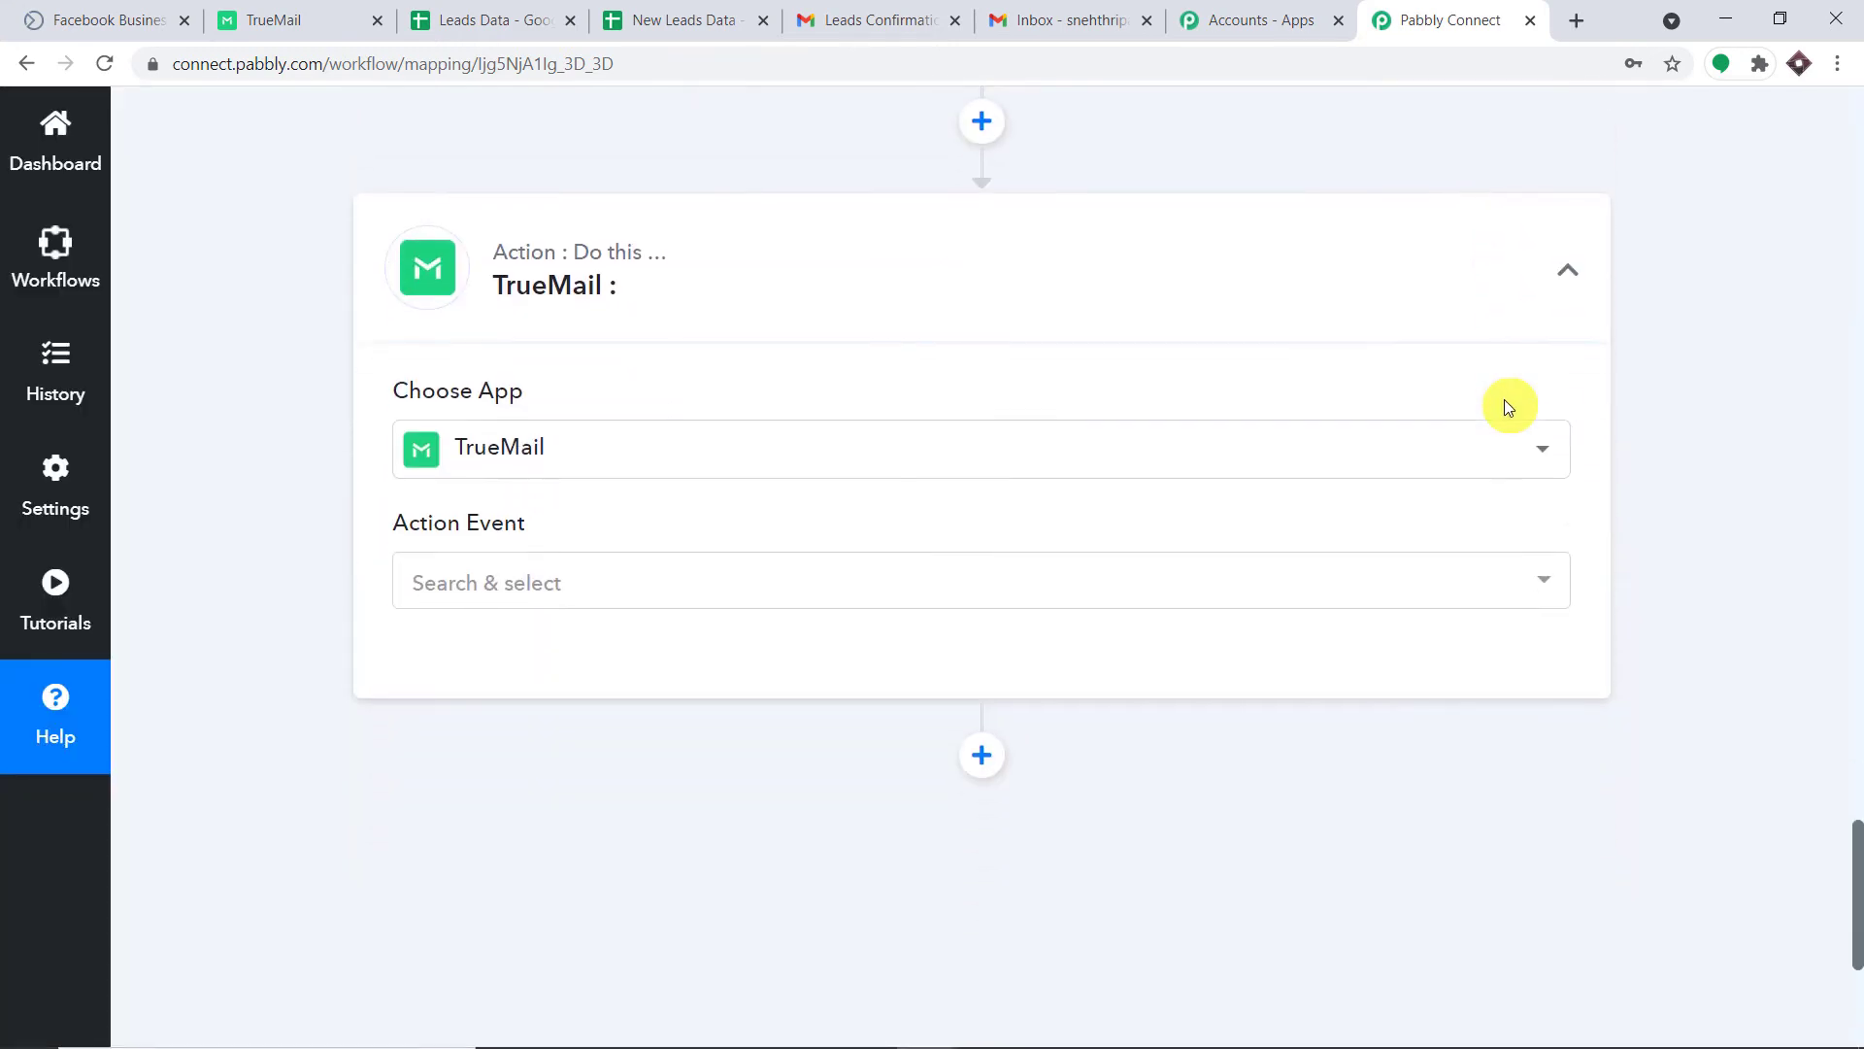
pyautogui.click(705, 580)
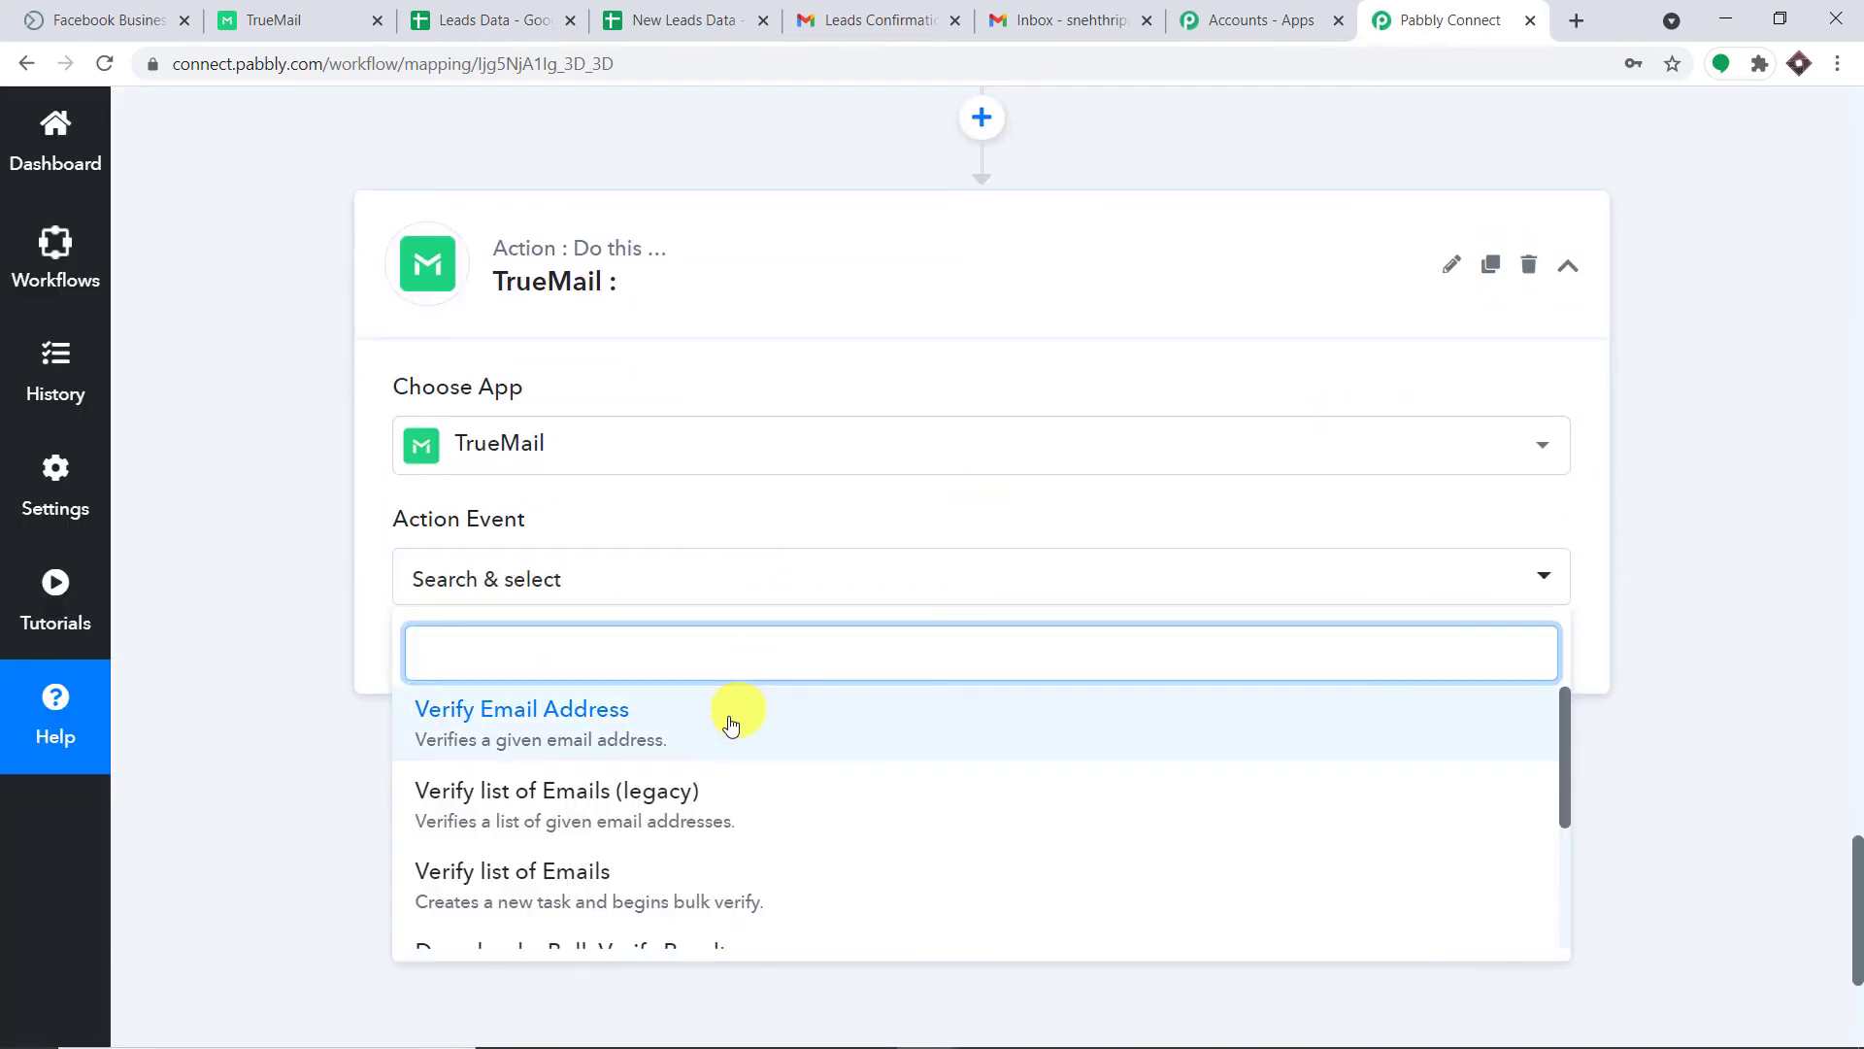
pyautogui.scroll(-1, 733, 718)
pyautogui.scroll(-1, 782, 816)
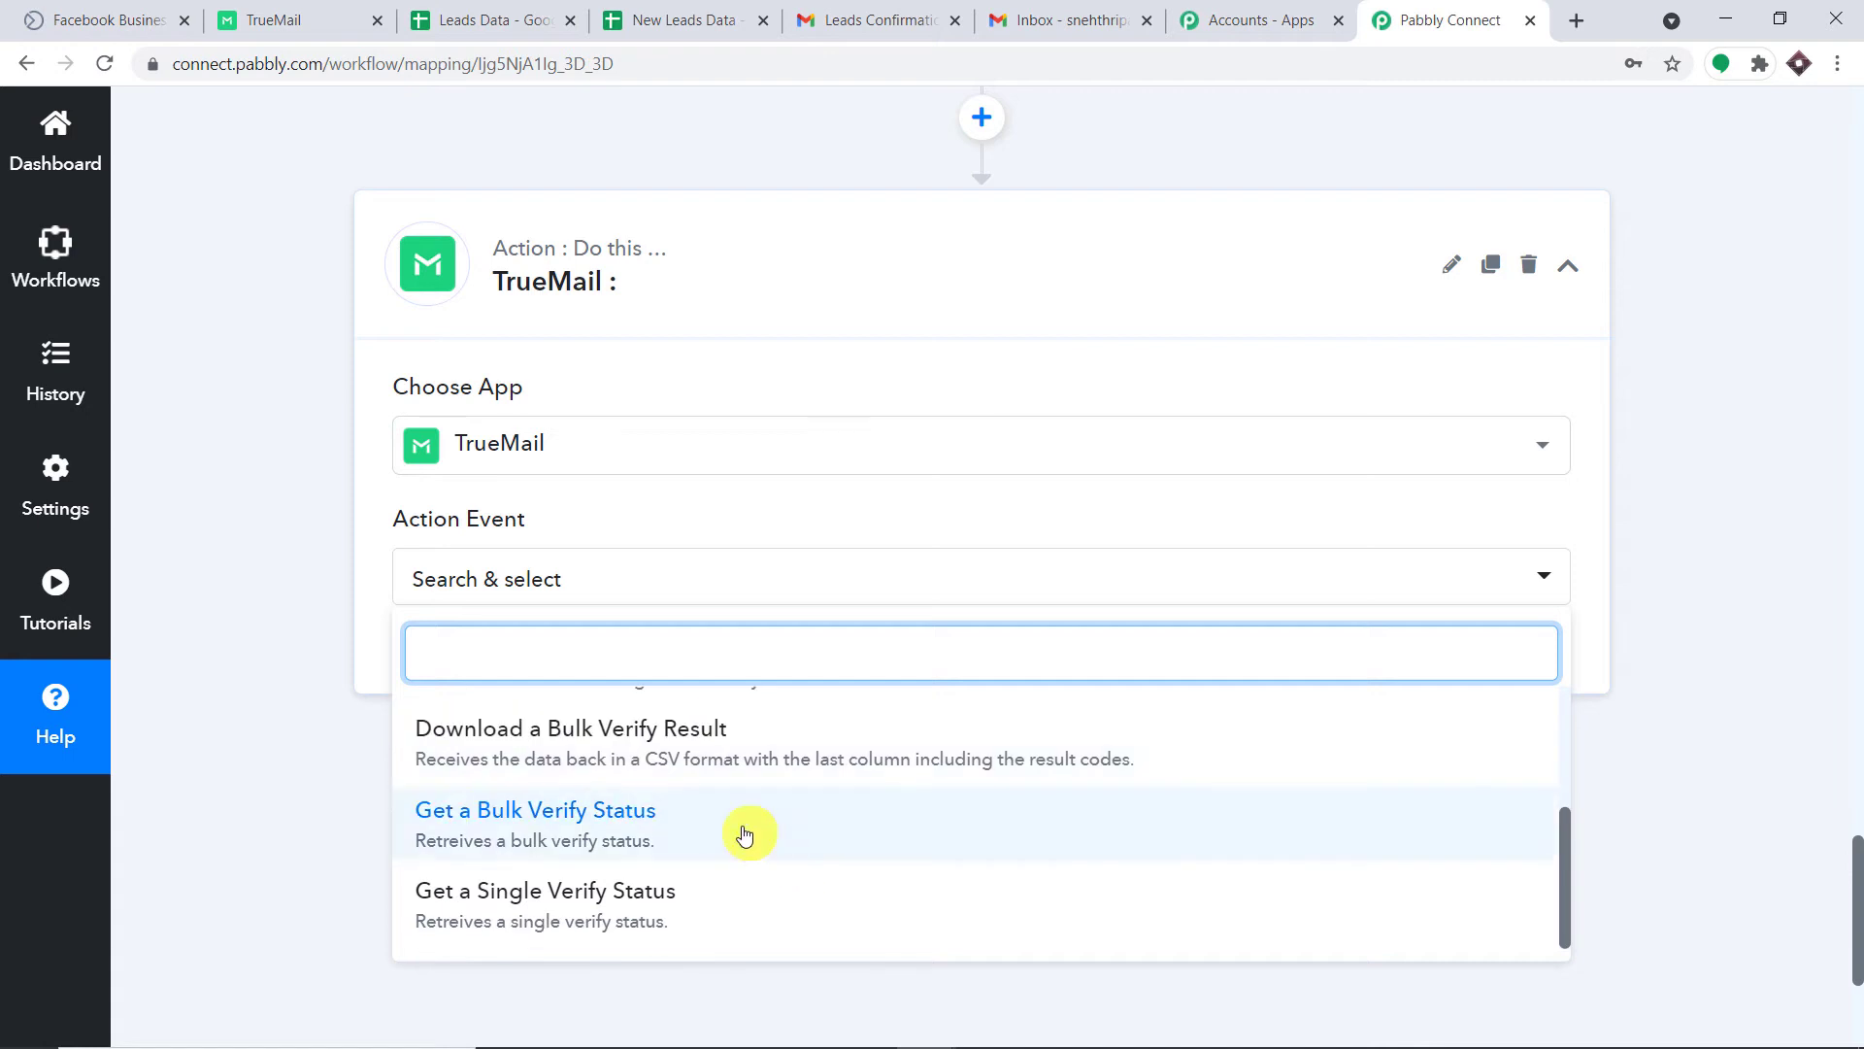
pyautogui.scroll(3, 724, 806)
pyautogui.click(438, 730)
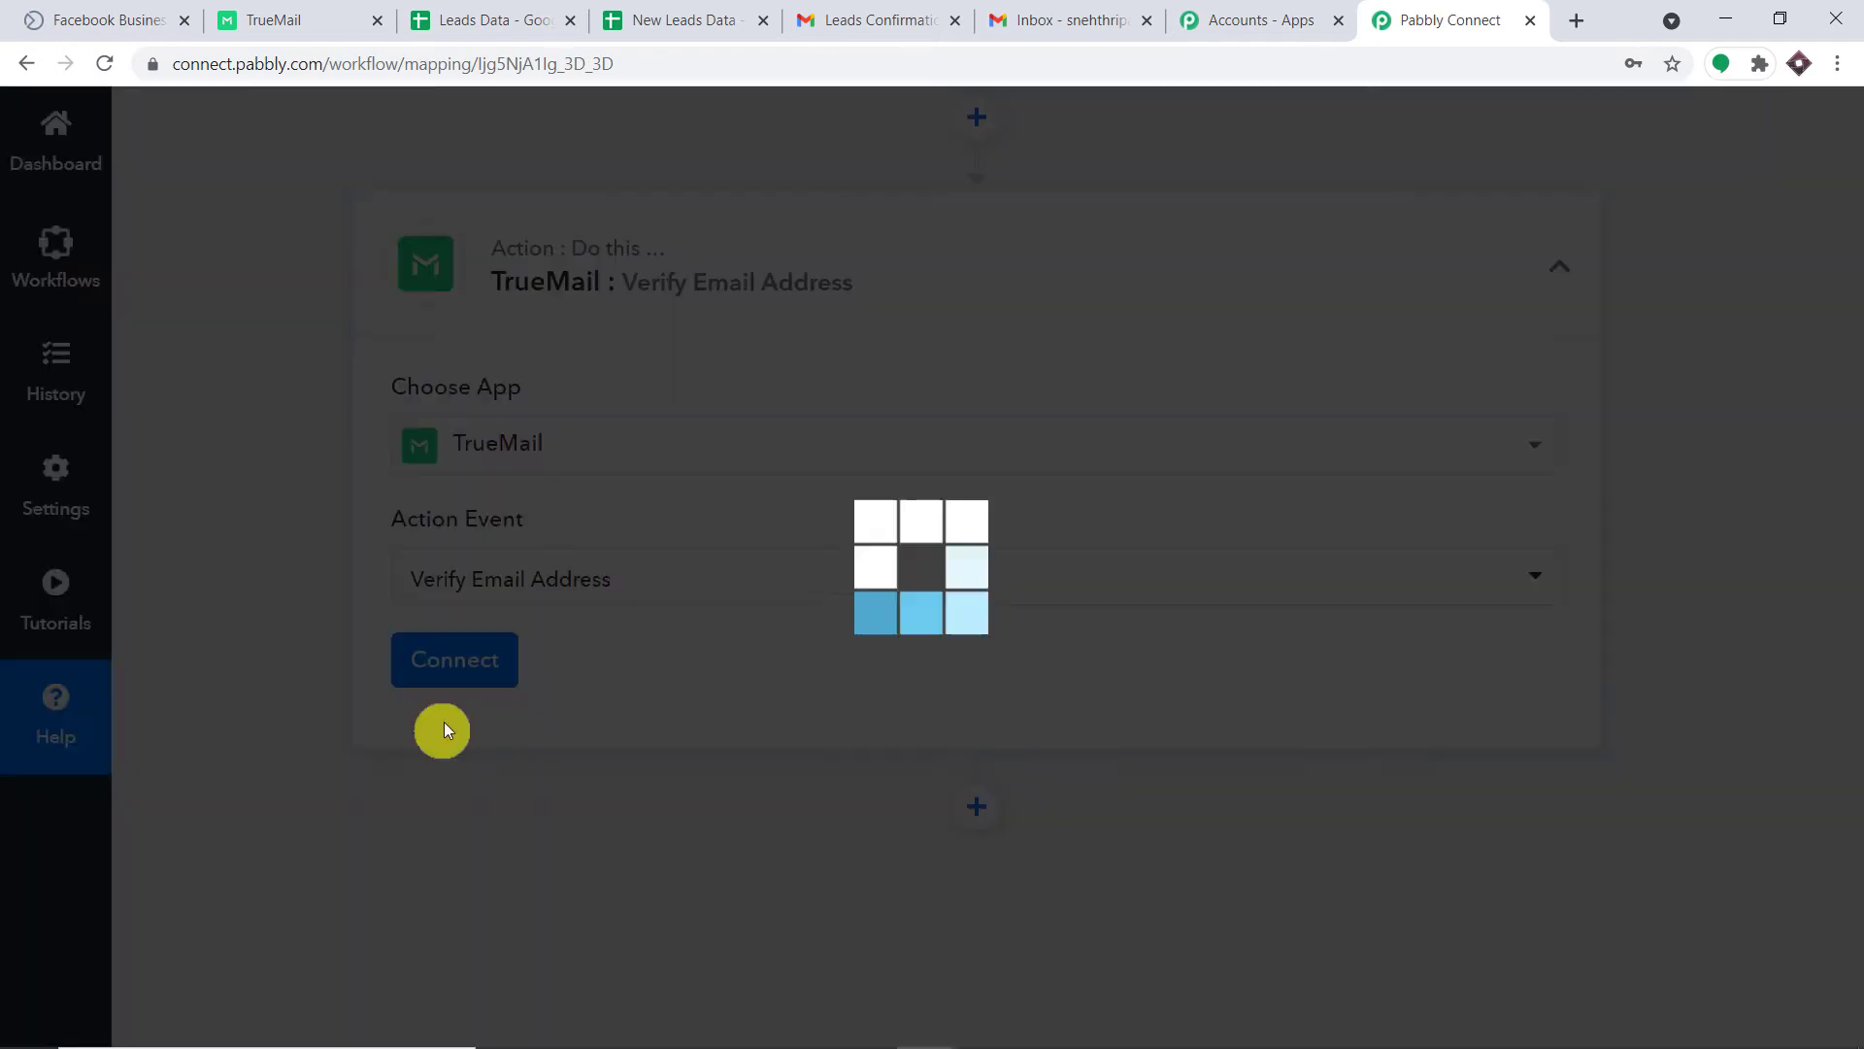
pyautogui.scroll(-1, 1088, 515)
pyautogui.click(427, 563)
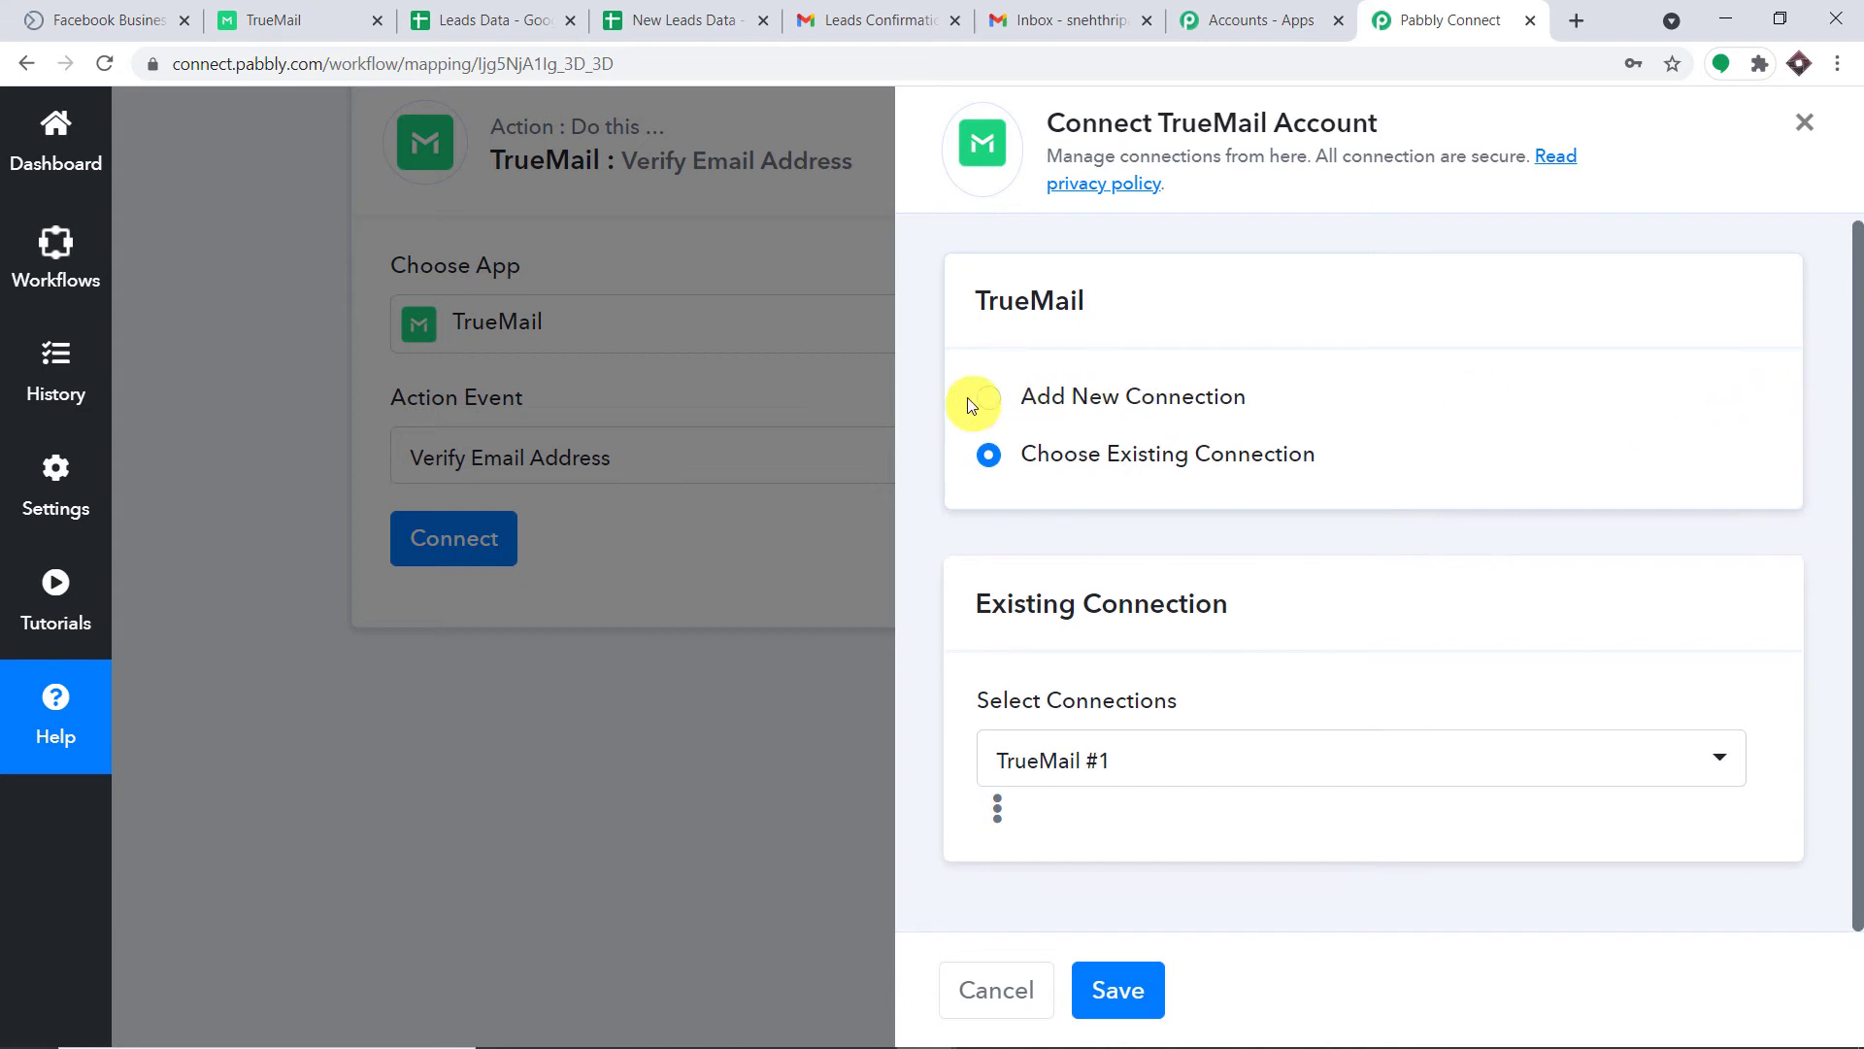
pyautogui.click(989, 398)
pyautogui.scroll(-1, 1117, 580)
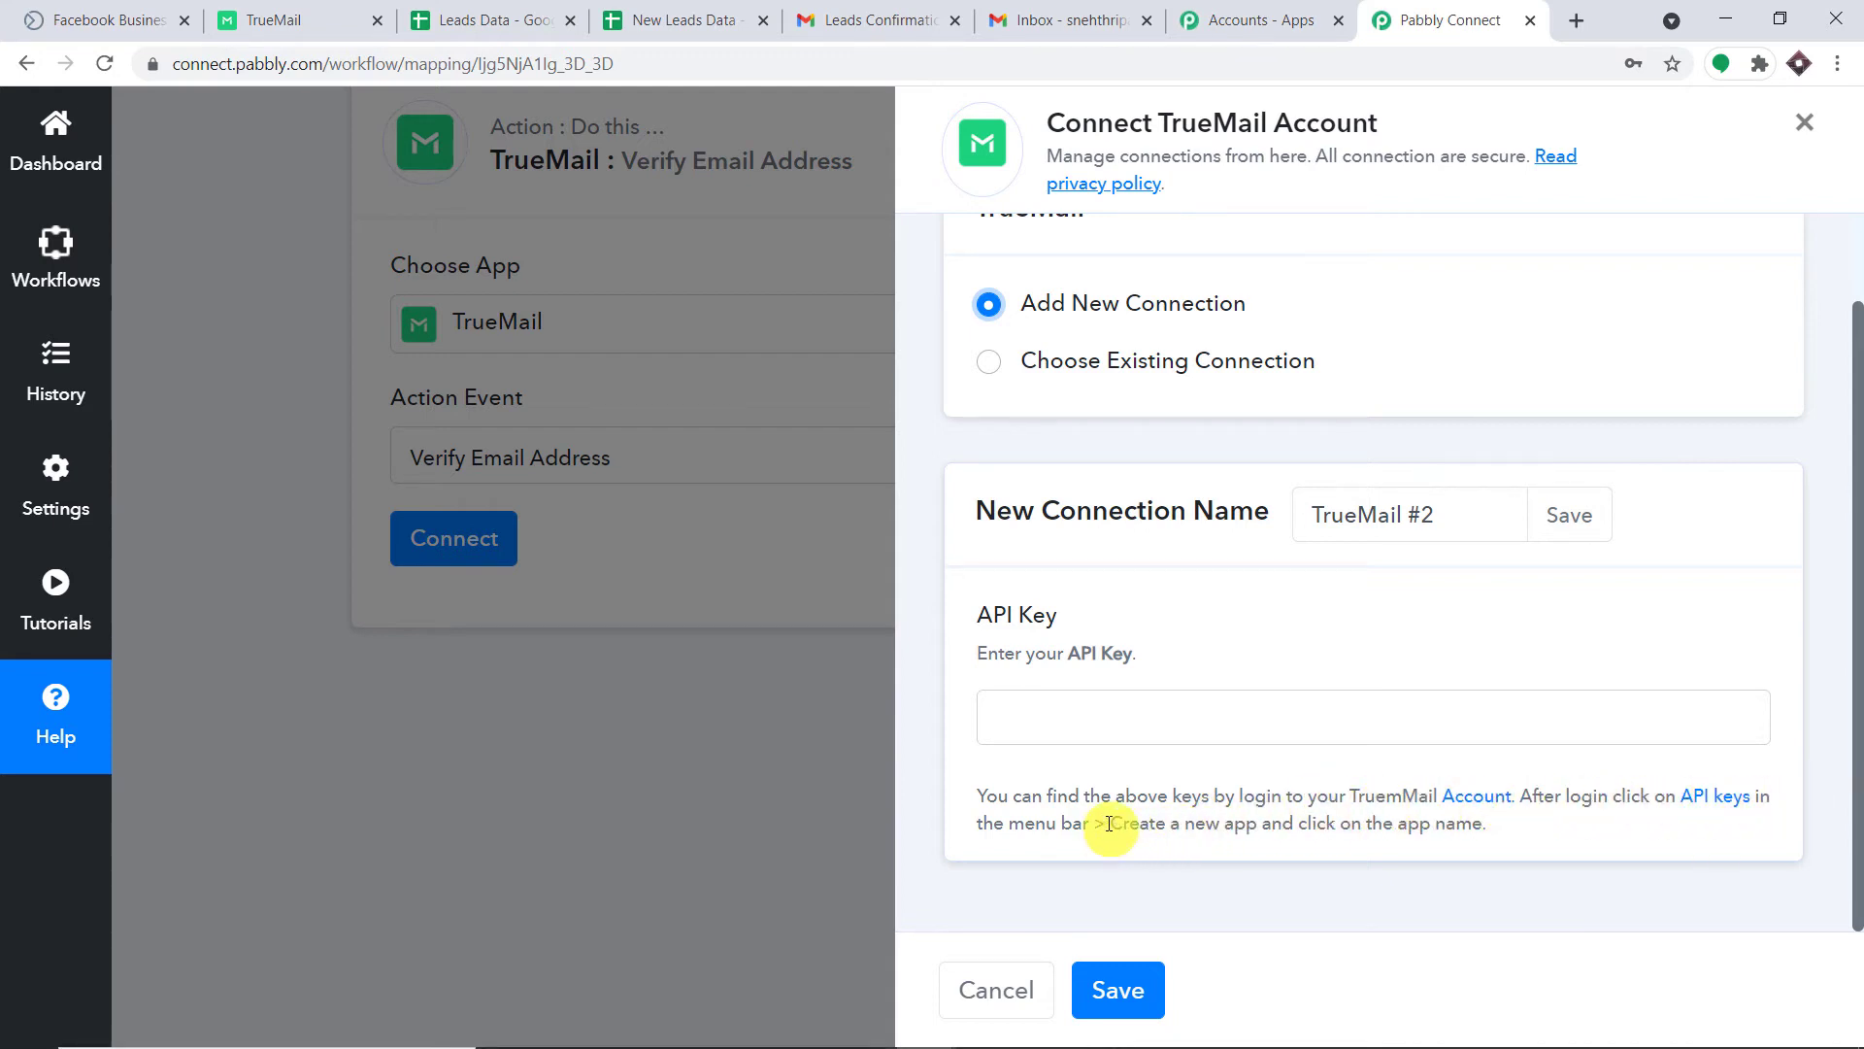
# Create a new TrueMail app, New Application #7, from the Api Keys page.
pyautogui.click(273, 14)
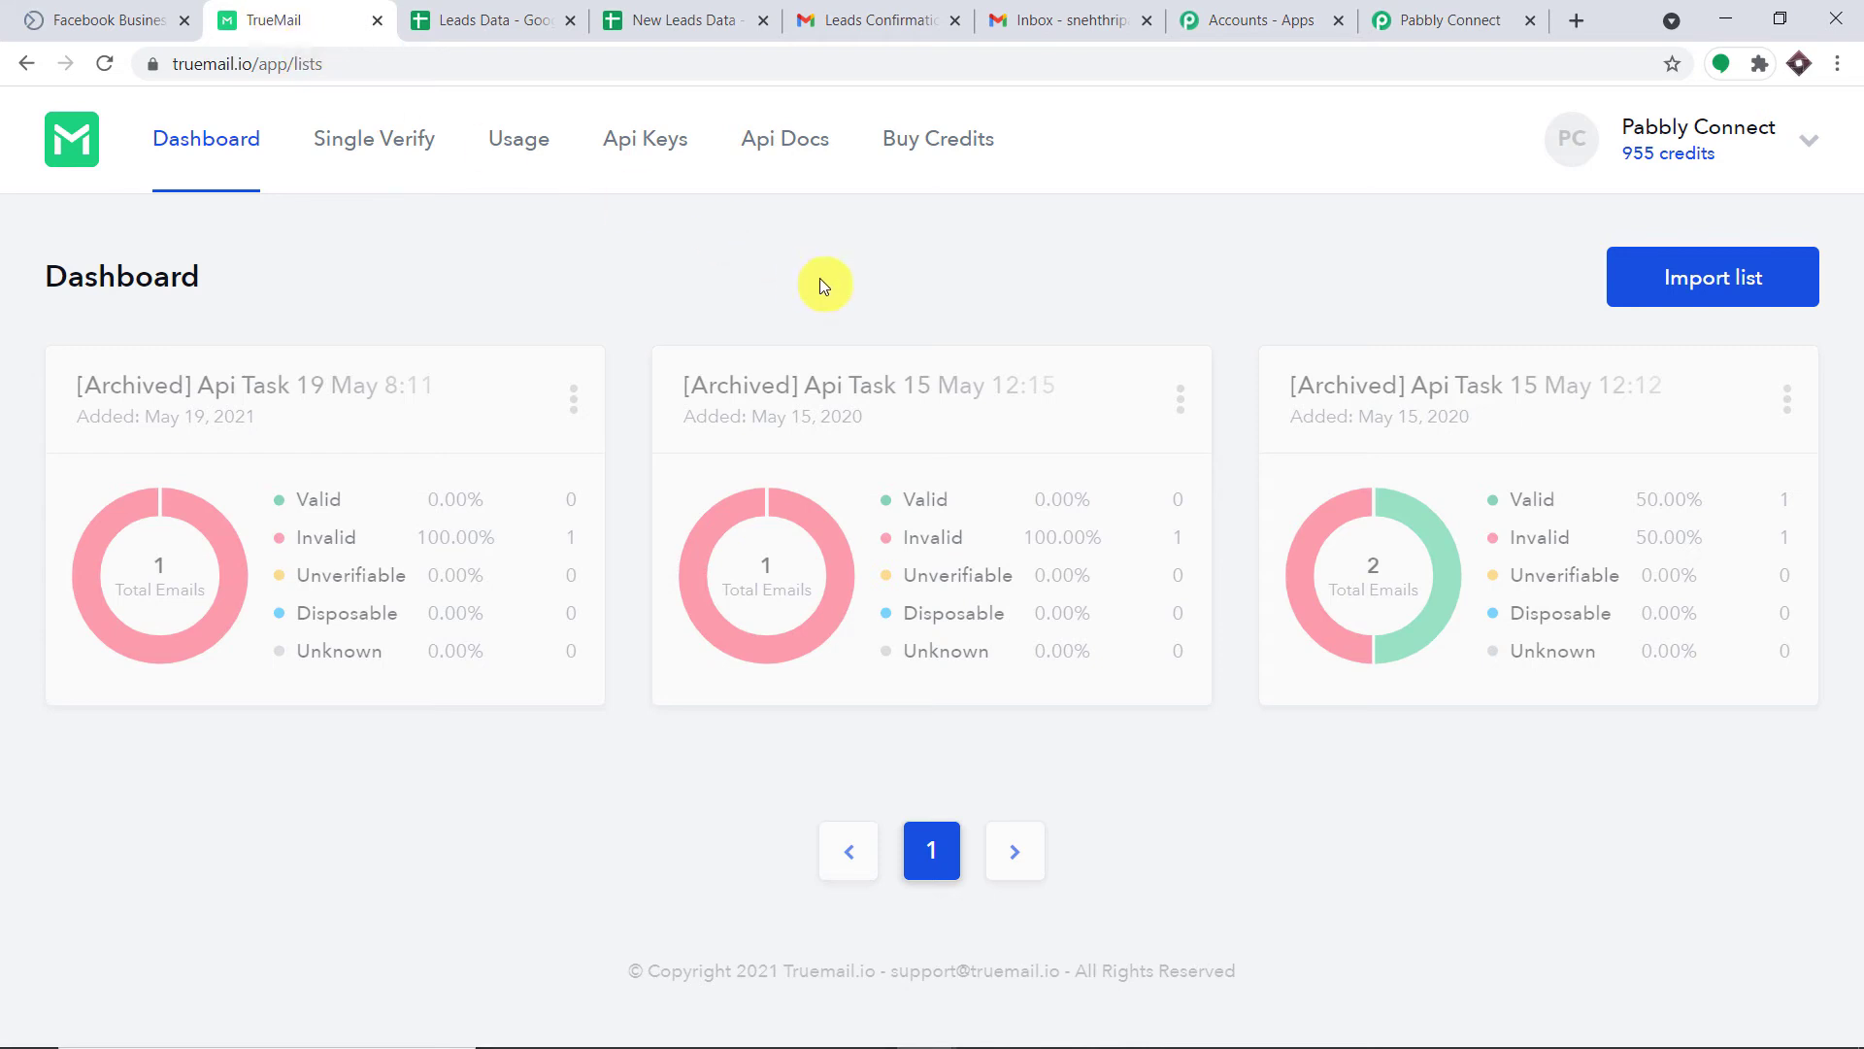
pyautogui.click(647, 140)
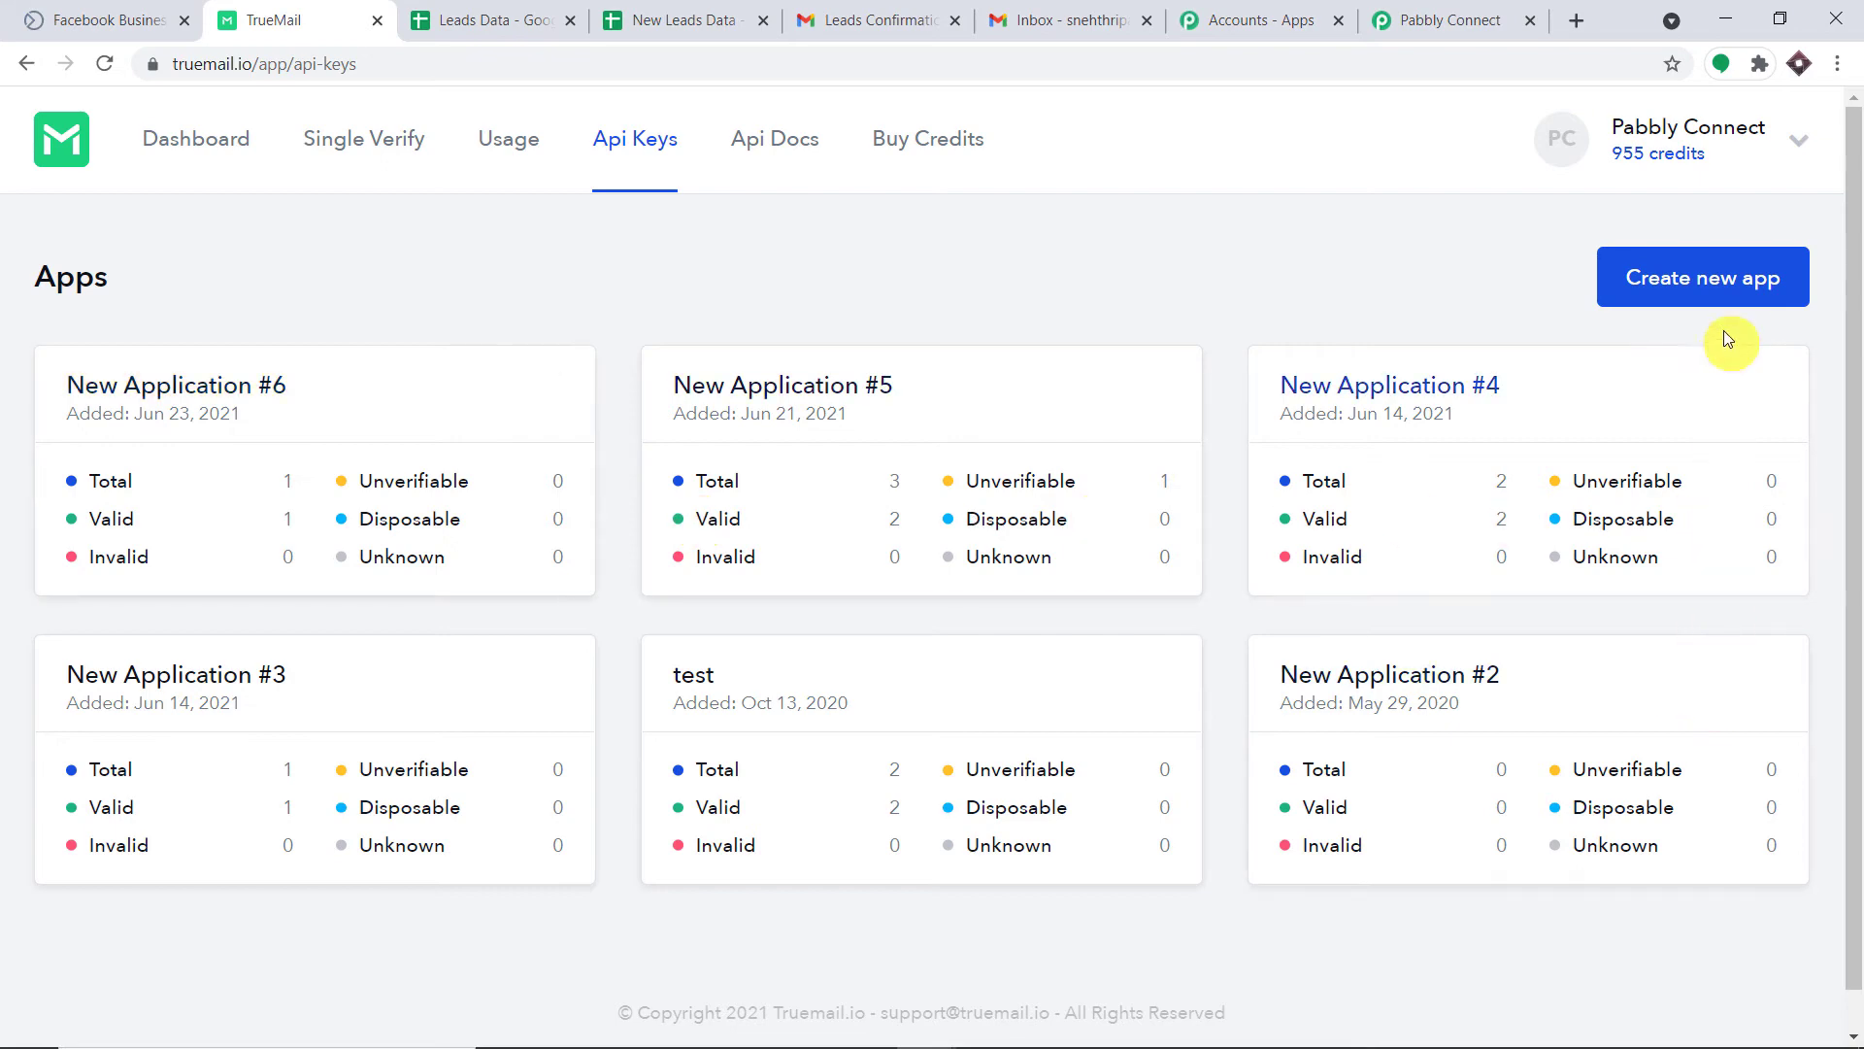
pyautogui.click(1707, 289)
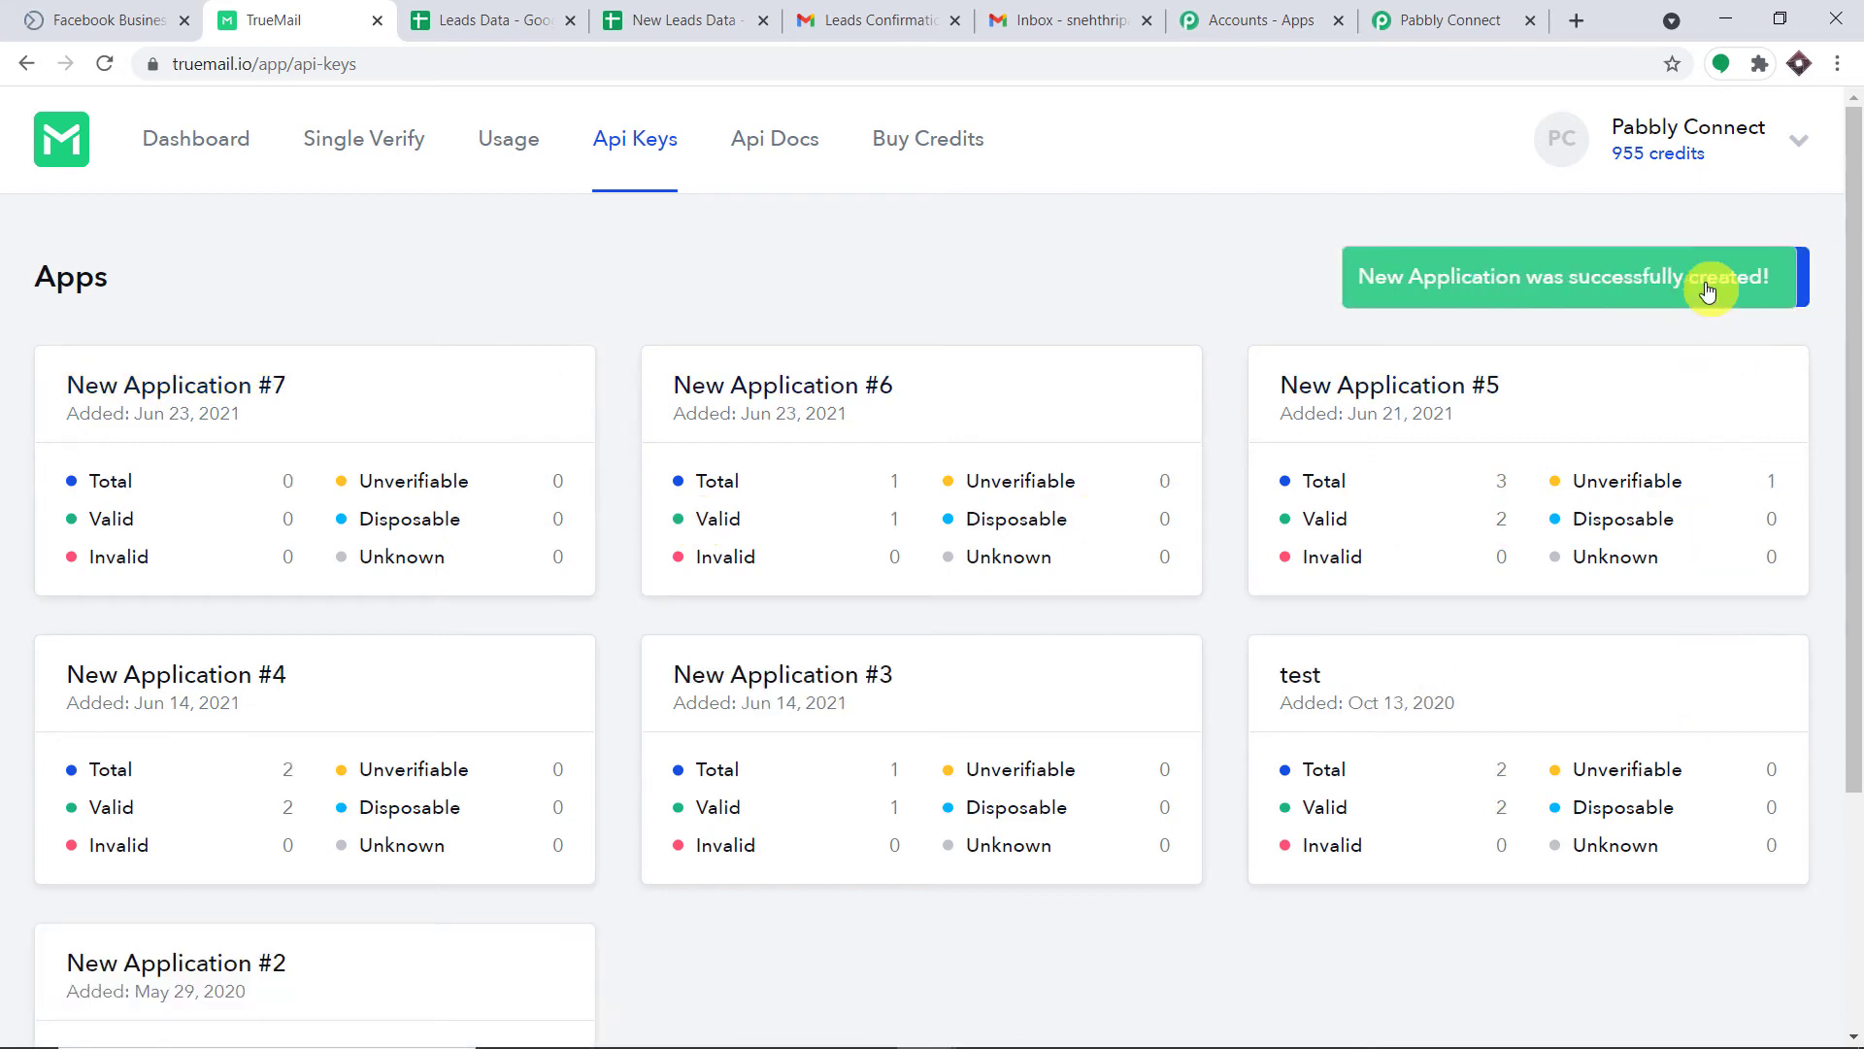
pyautogui.scroll(-3, 1531, 499)
pyautogui.scroll(4, 1236, 521)
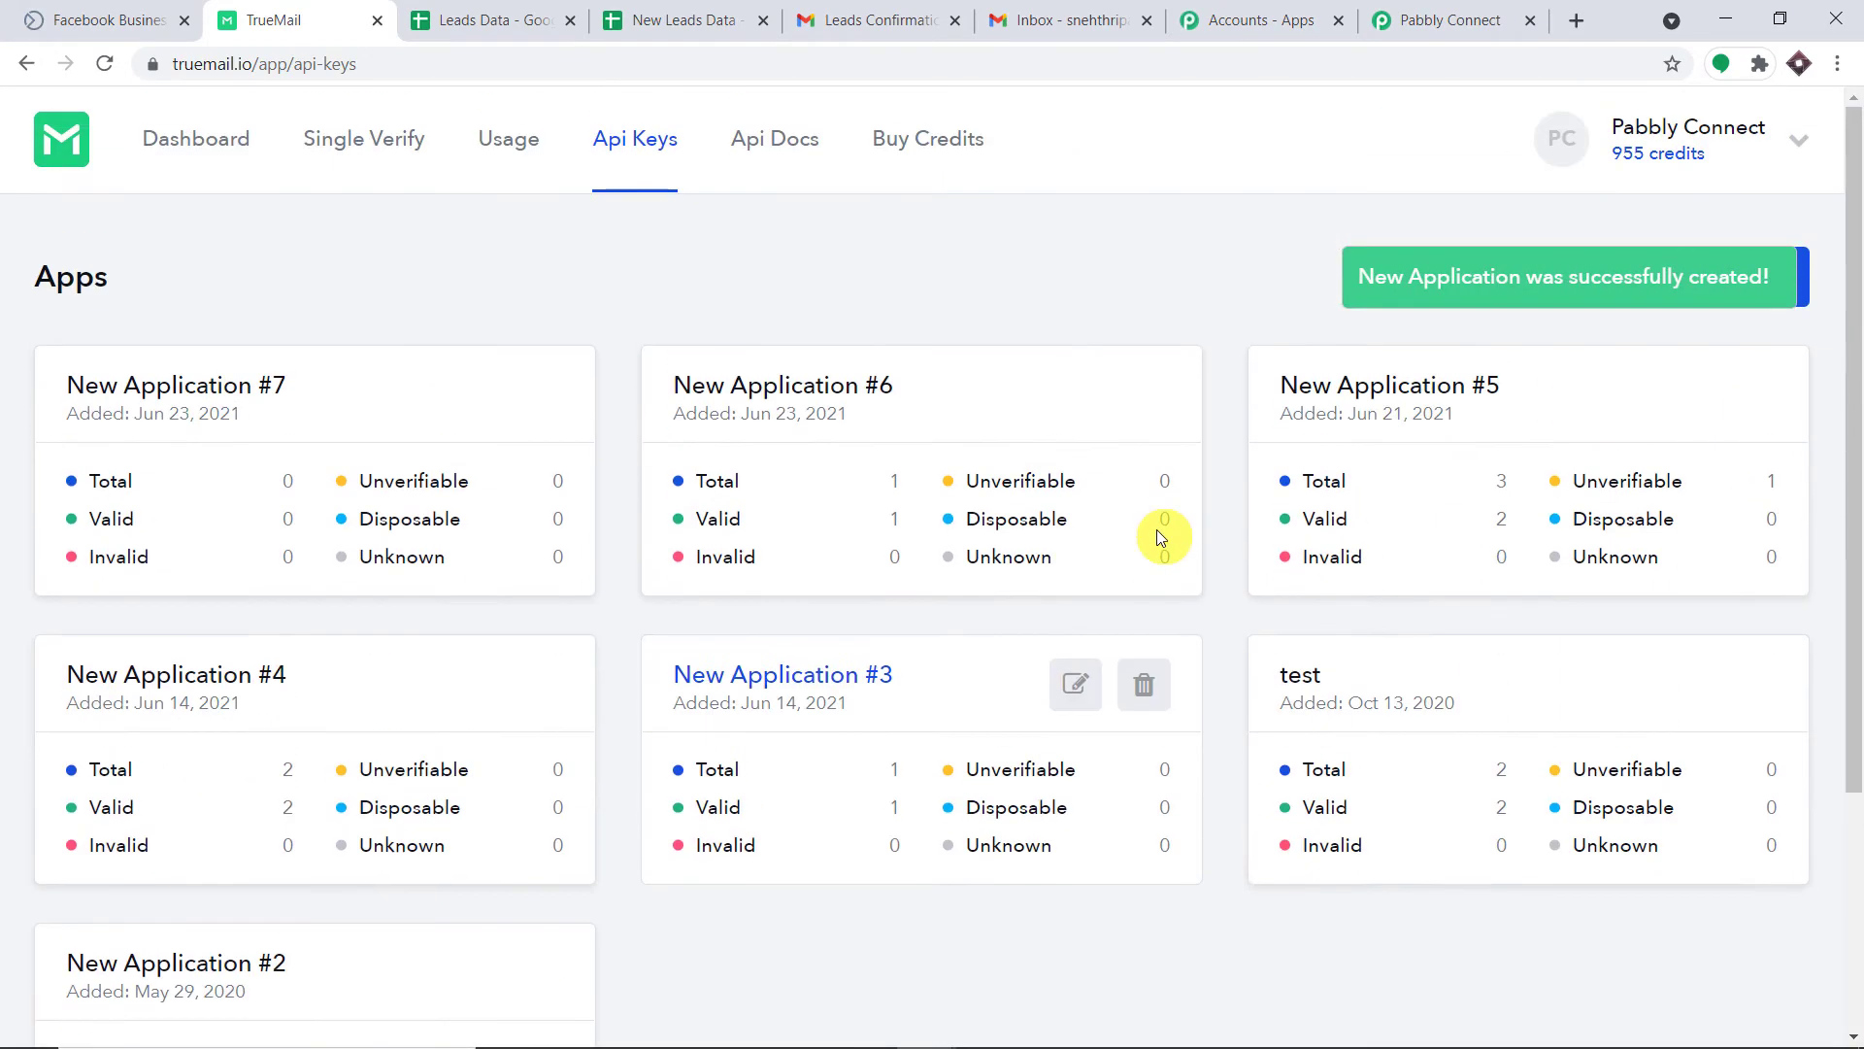
pyautogui.click(466, 395)
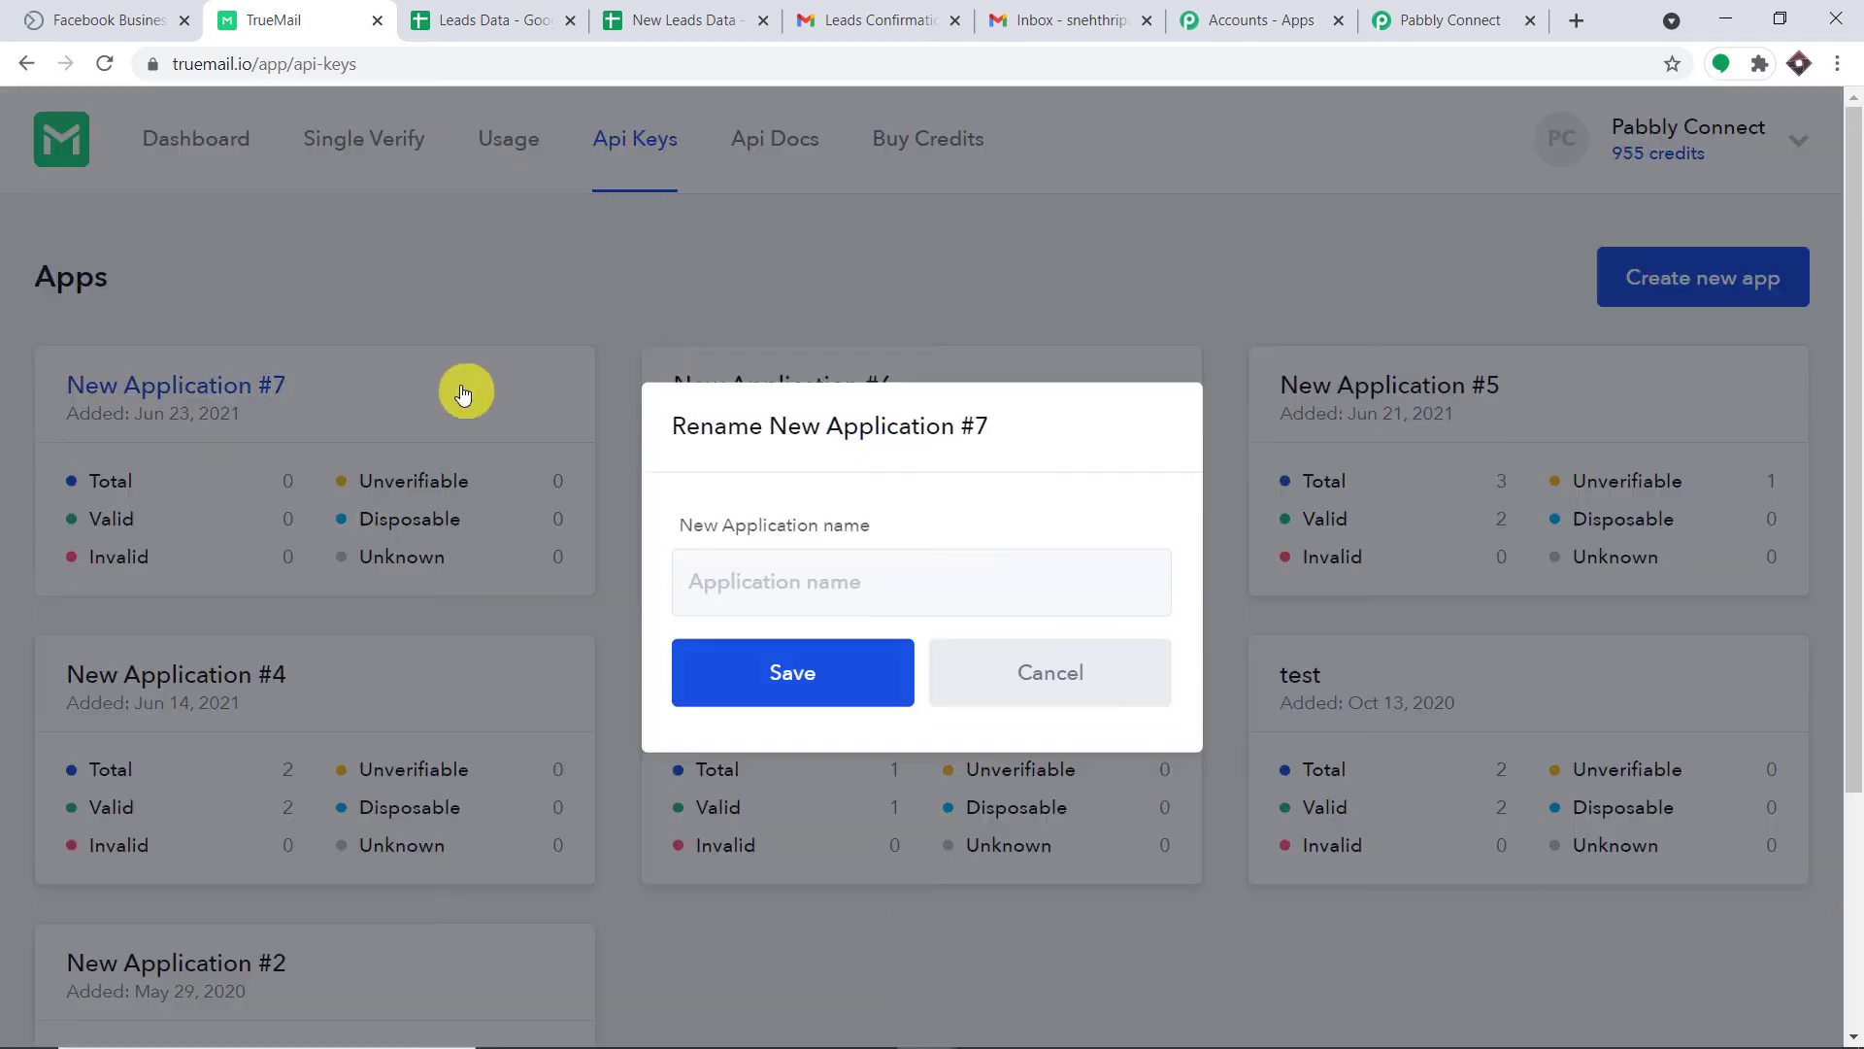
pyautogui.click(1156, 428)
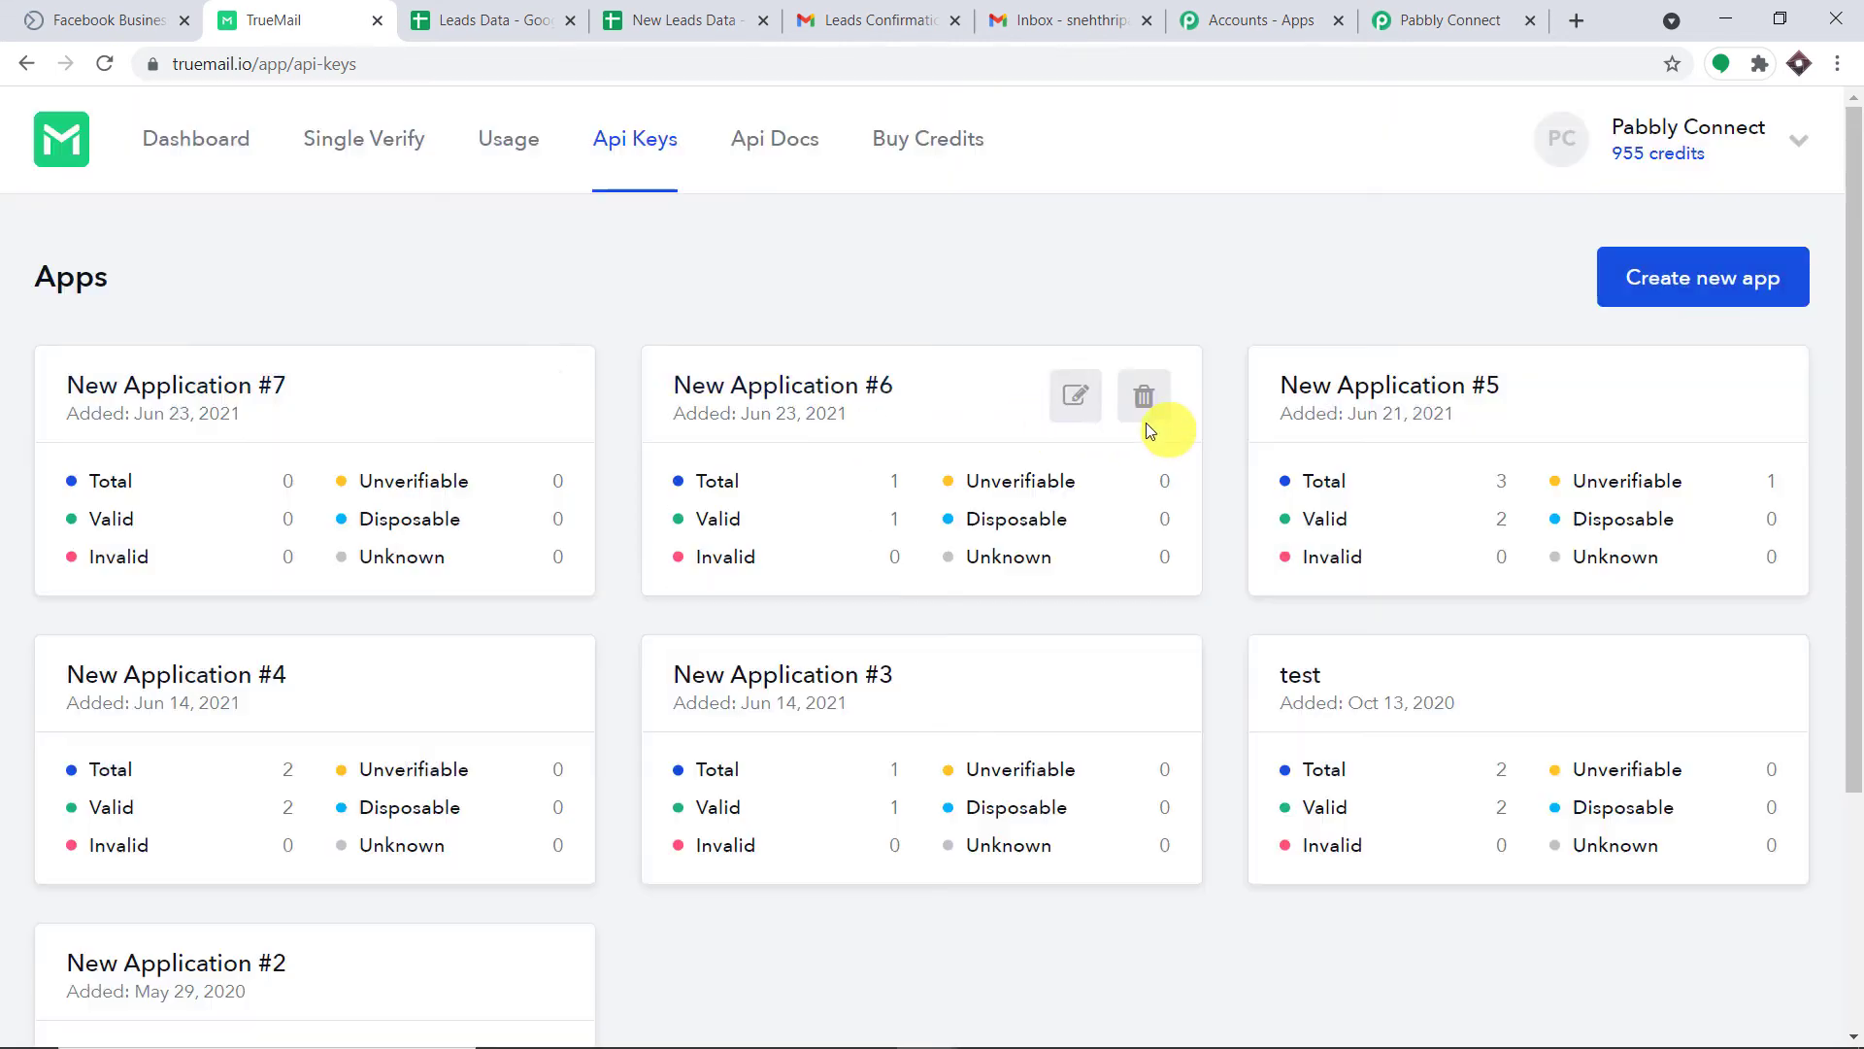
# Copy New Application #7's API key.
pyautogui.click(137, 387)
pyautogui.scroll(-1, 980, 435)
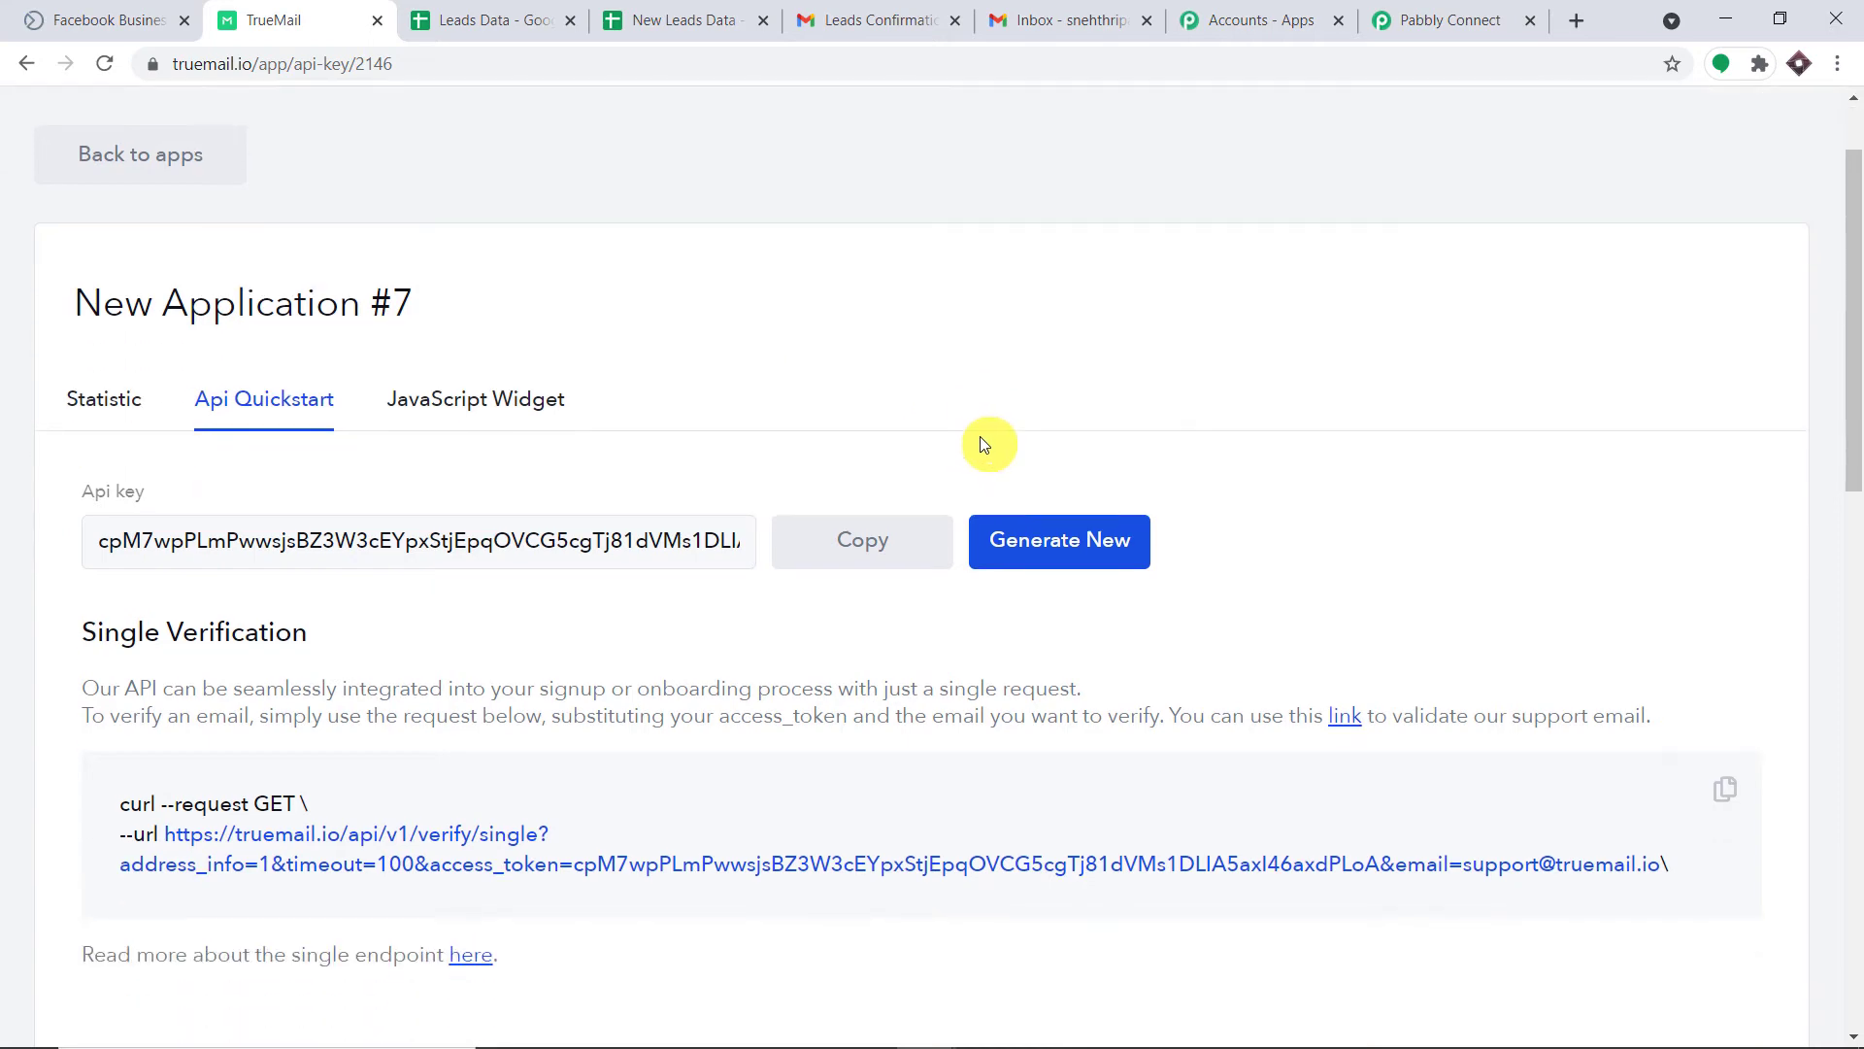
pyautogui.click(888, 534)
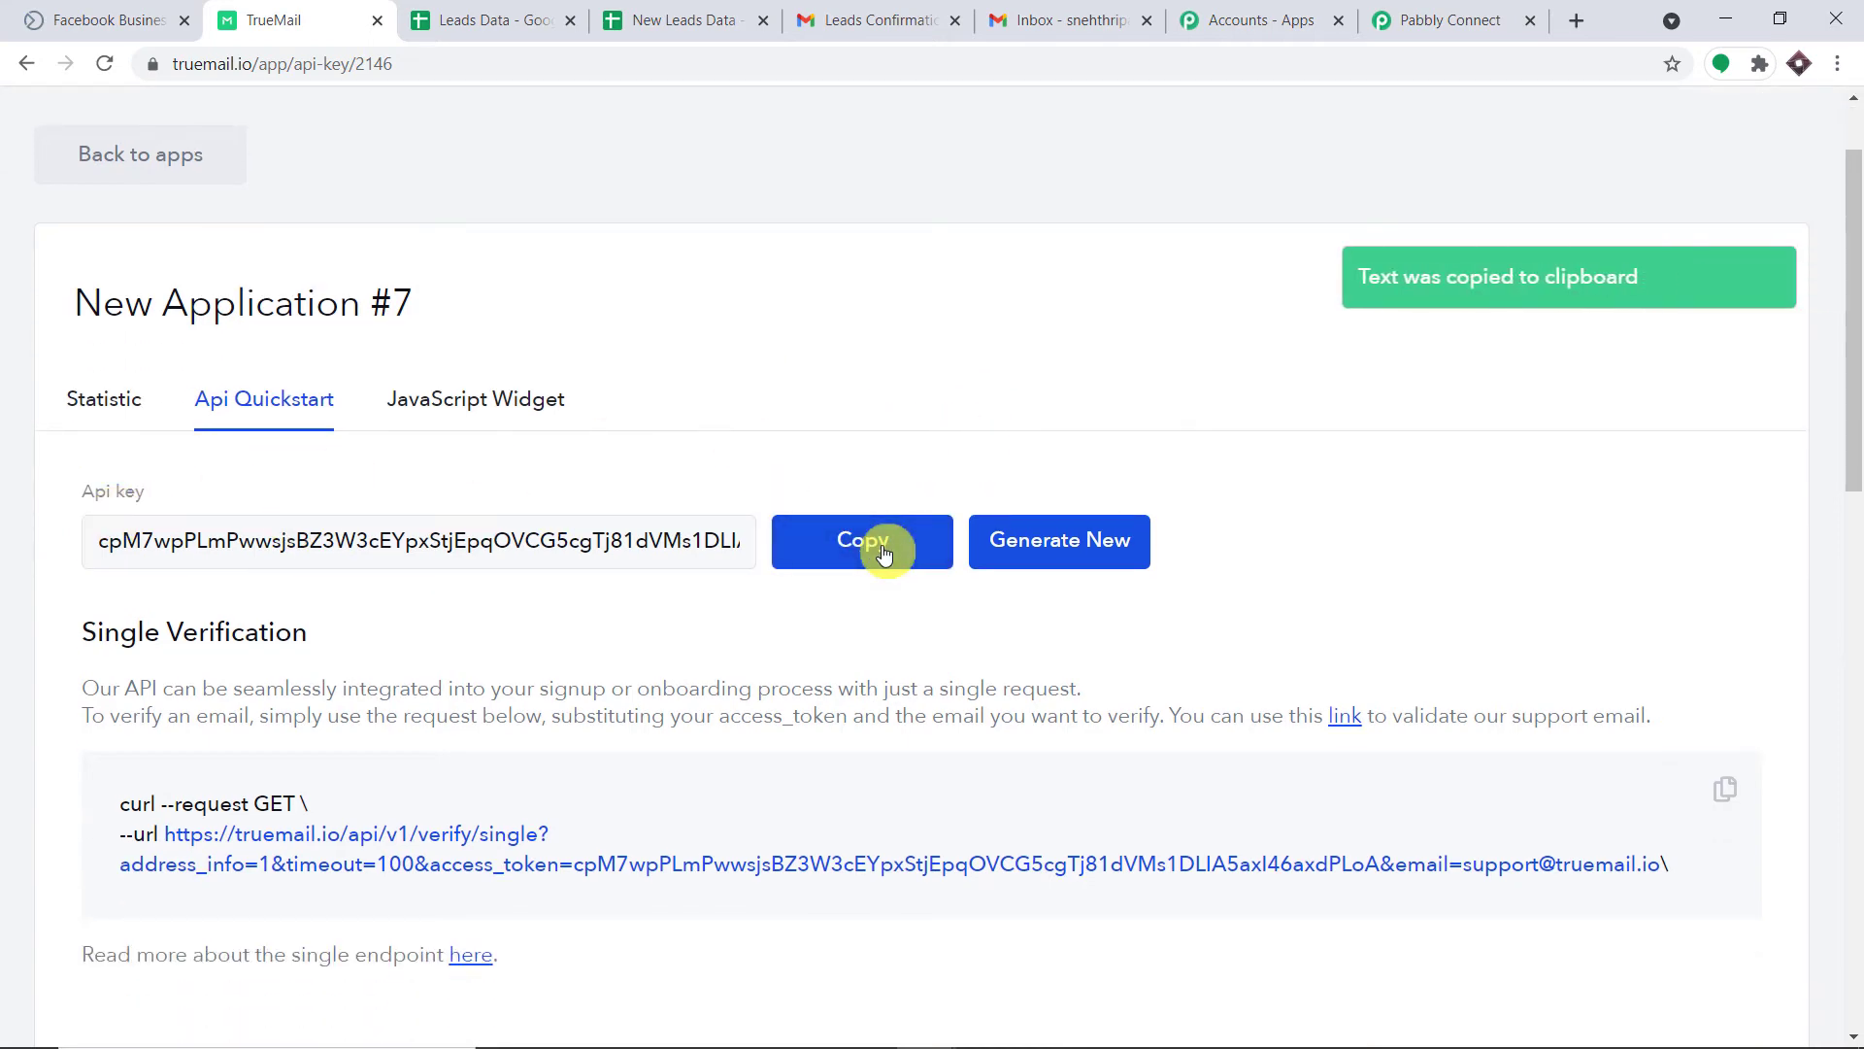
pyautogui.click(1419, 21)
# Paste the copied API key into the TrueMail connection and save it.
pyautogui.click(1073, 715)
pyautogui.rightClick(1073, 716)
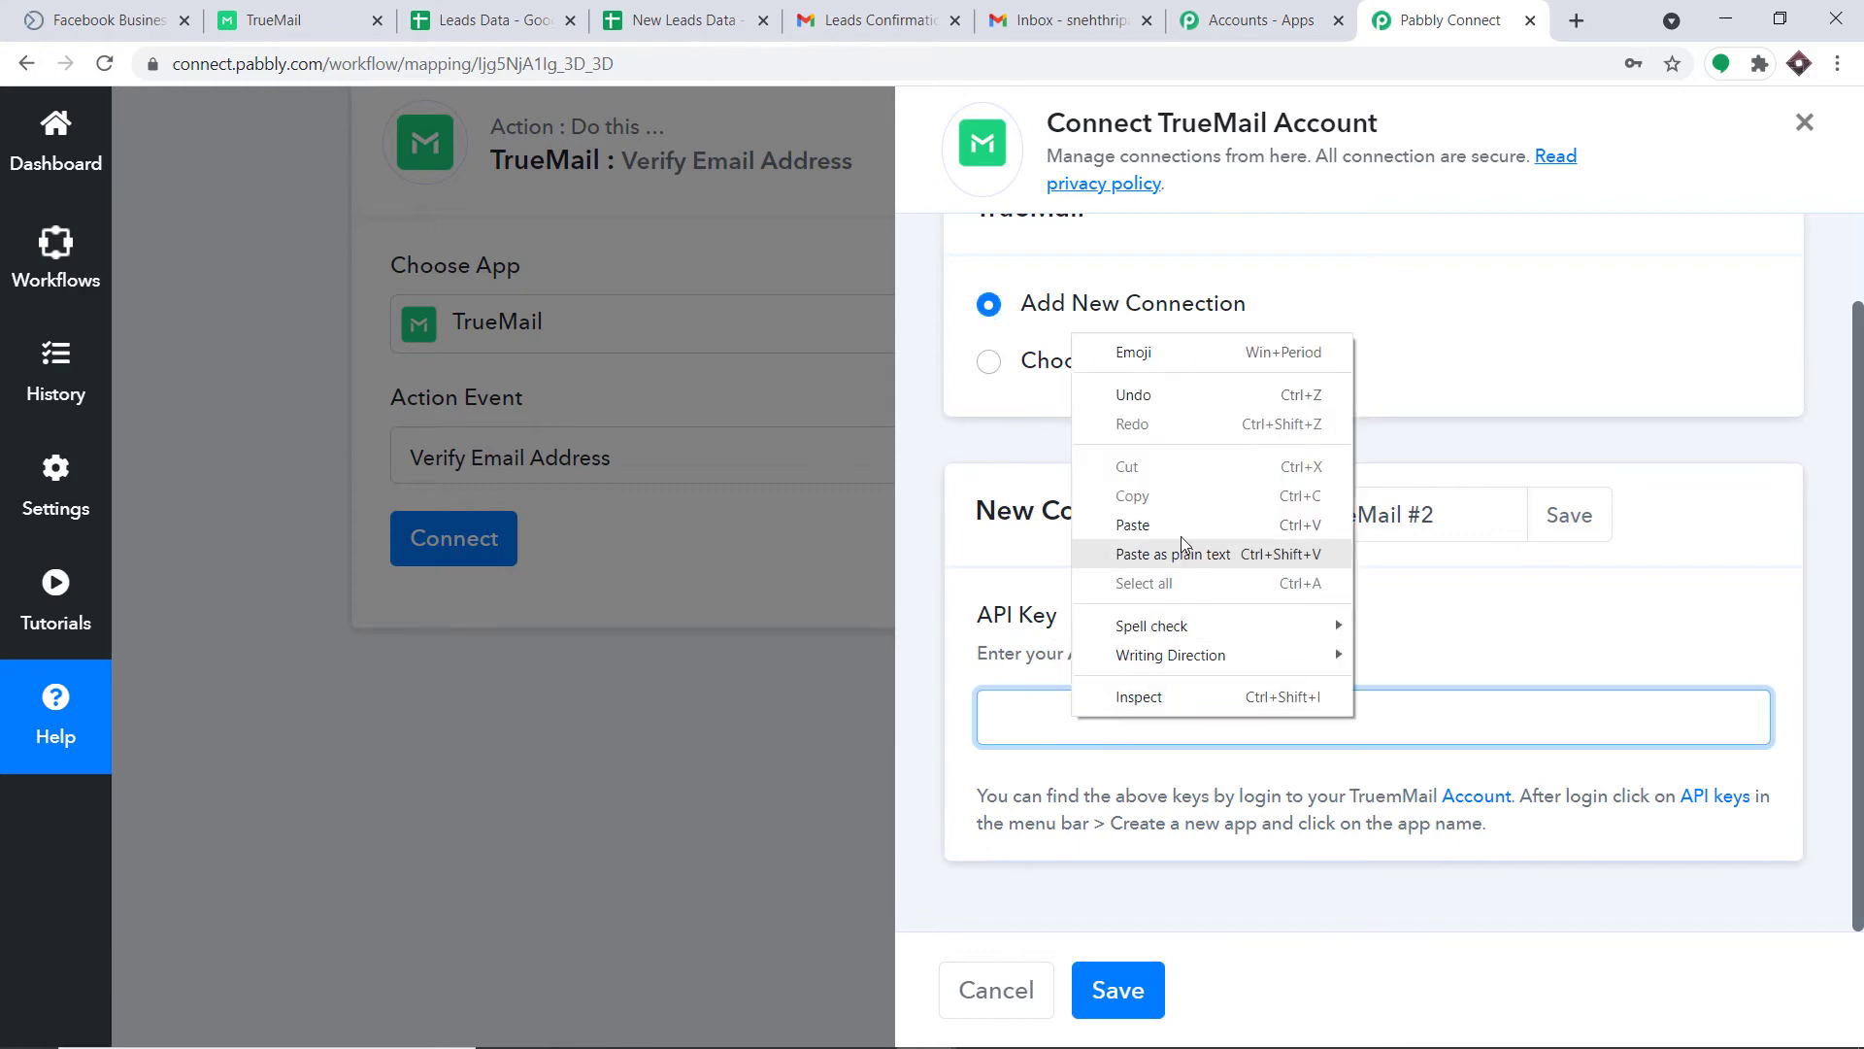
pyautogui.click(1181, 523)
pyautogui.click(1114, 987)
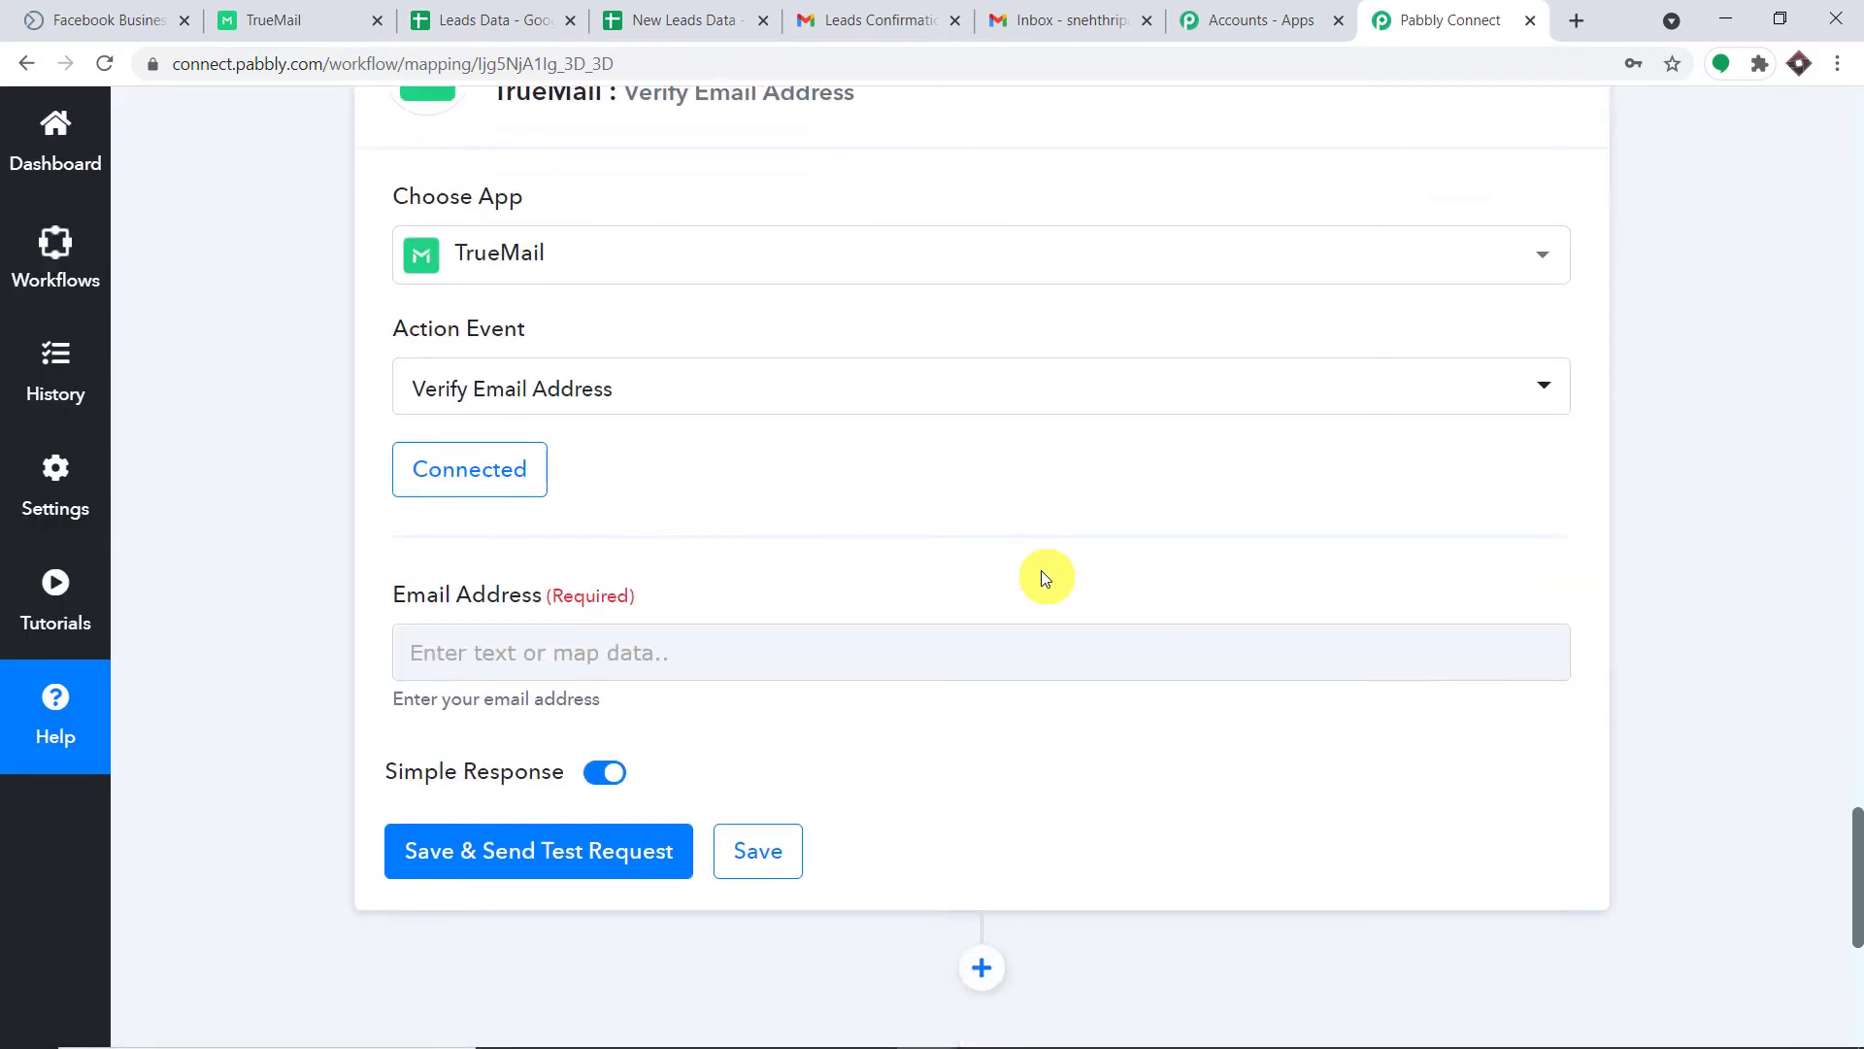
# Look up the Res2 Email value from the earlier Facebook Lead Ads step.
pyautogui.scroll(-2, 1042, 576)
pyautogui.click(528, 493)
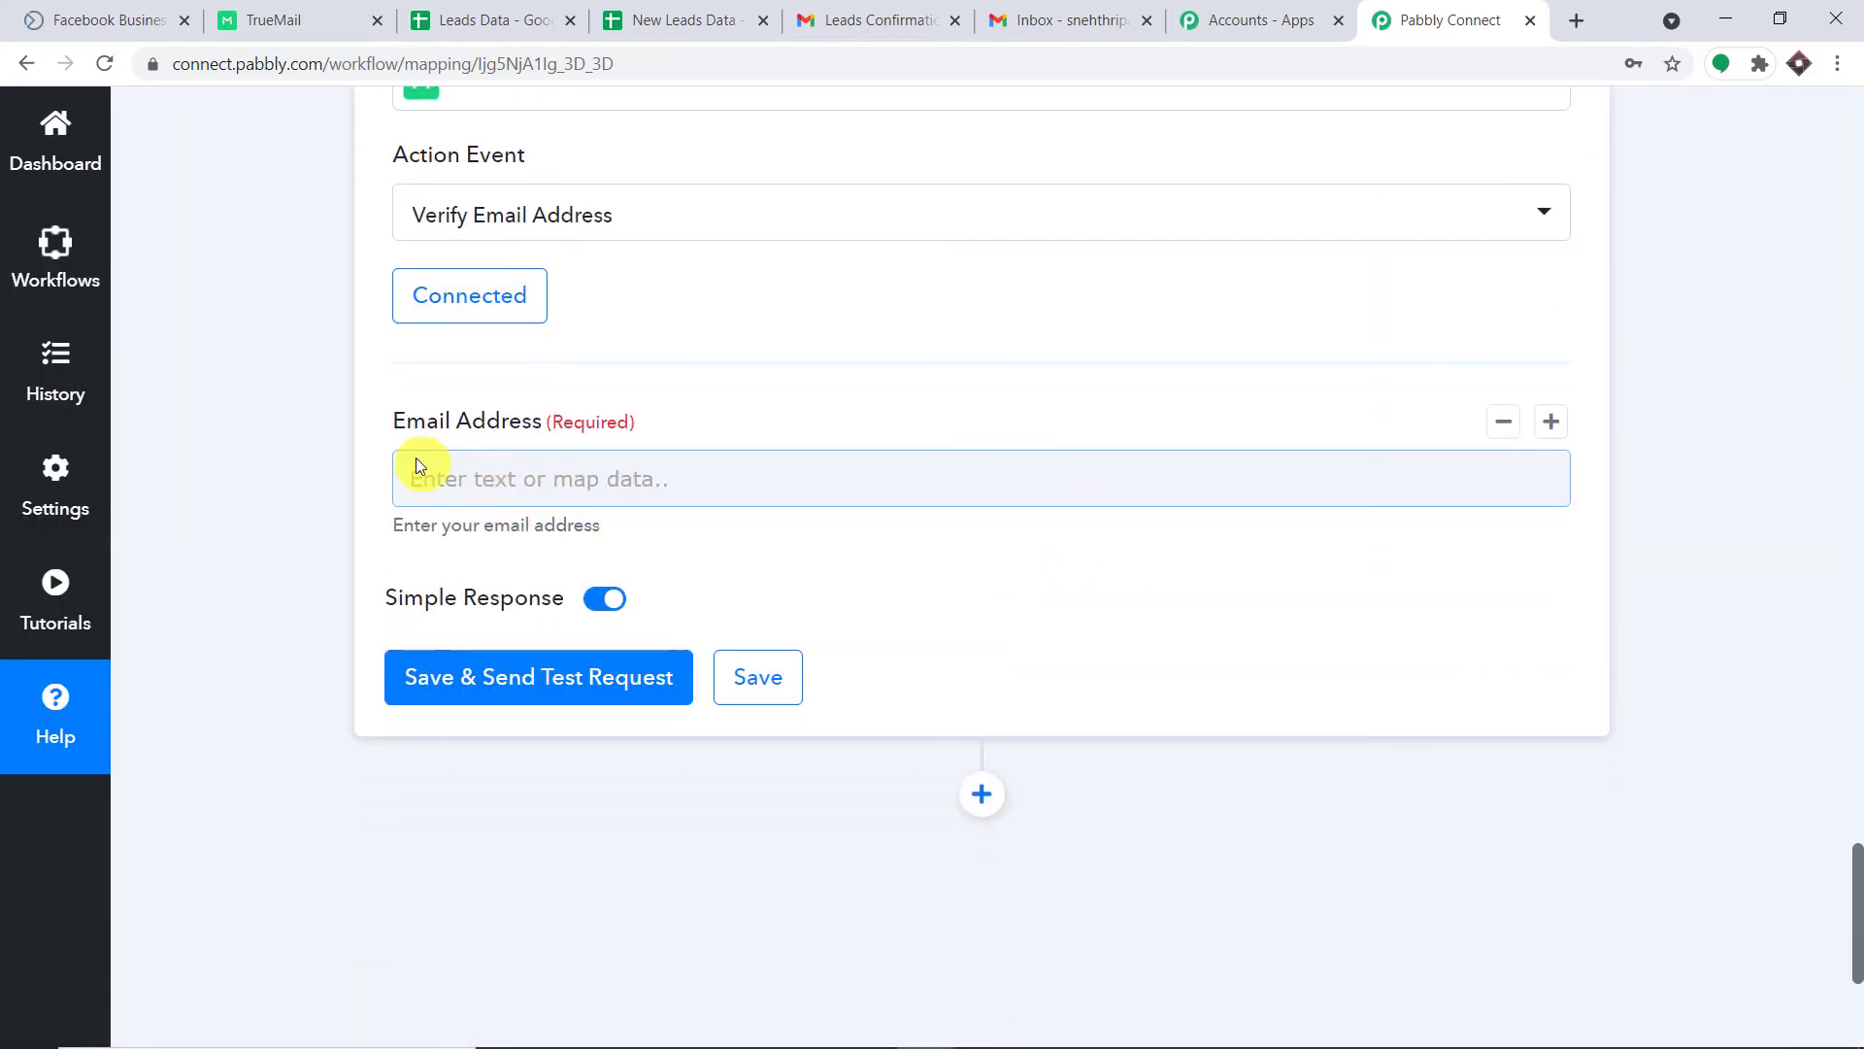
pyautogui.scroll(15, 1857, 451)
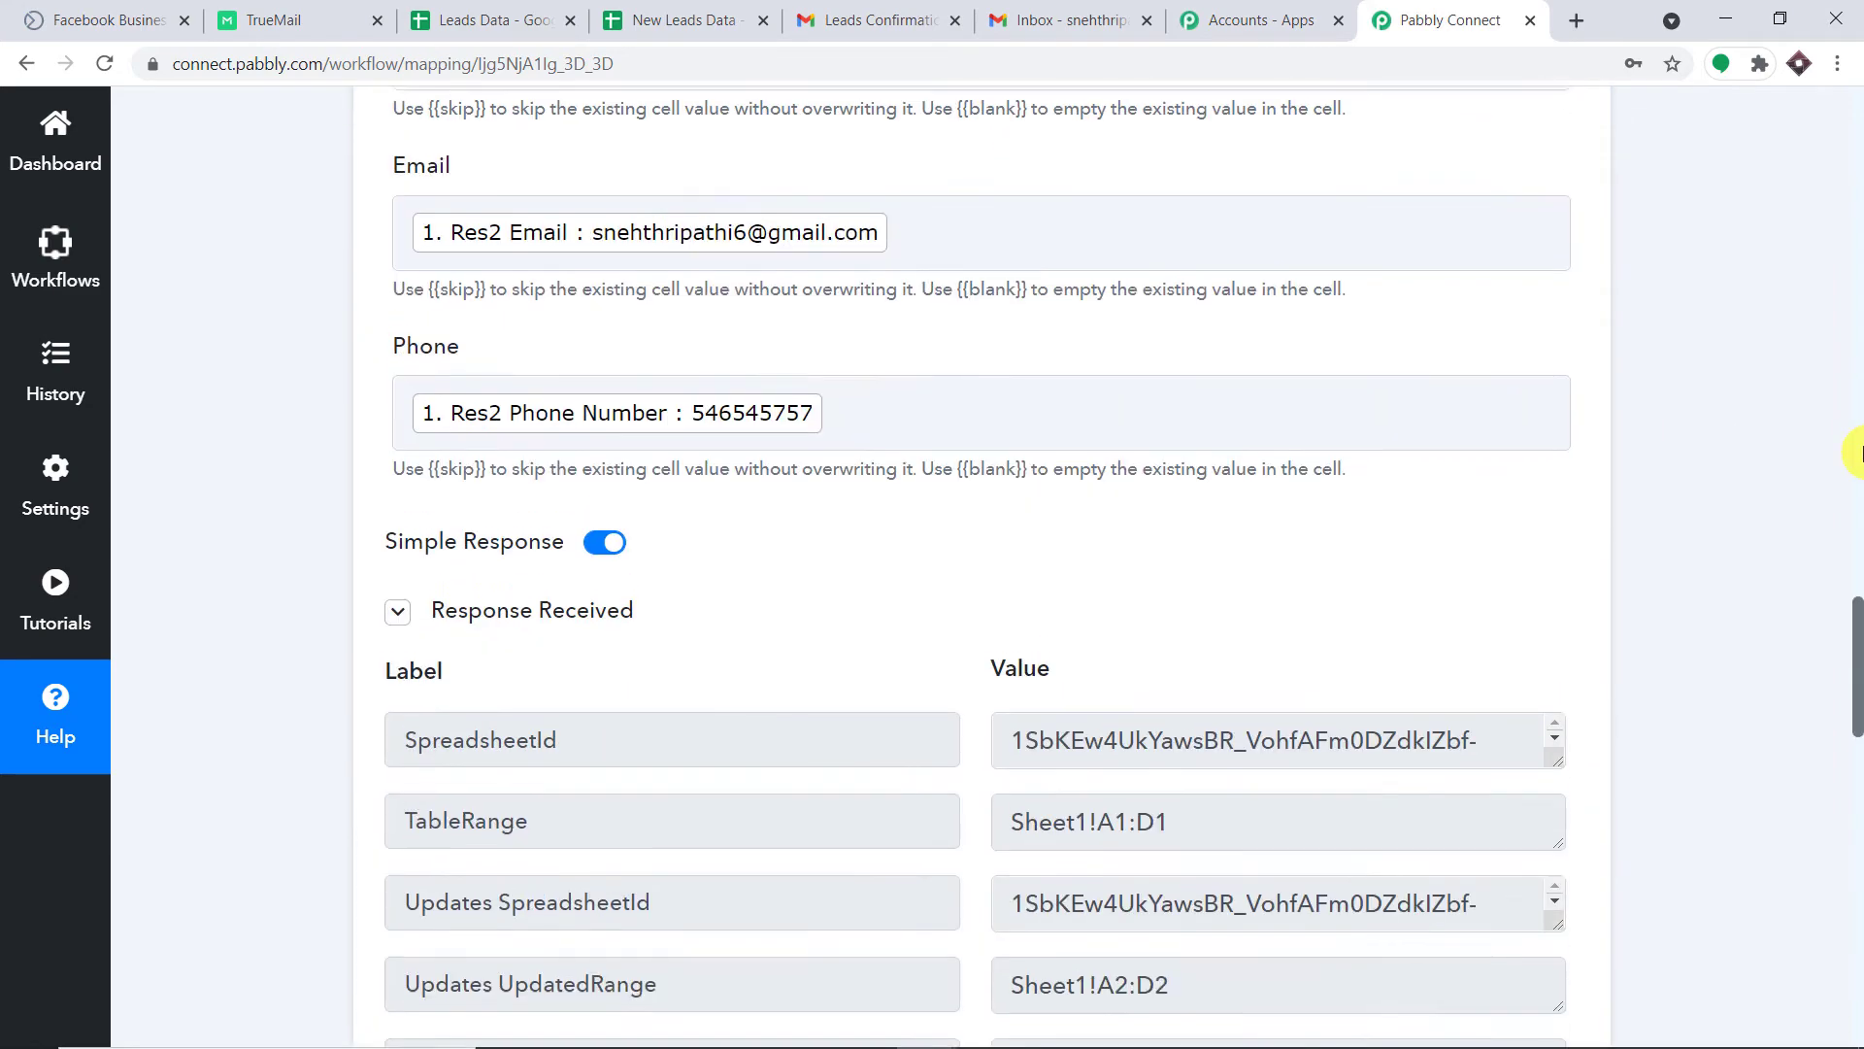
pyautogui.scroll(15, 1857, 452)
pyautogui.tripleClick(1356, 263)
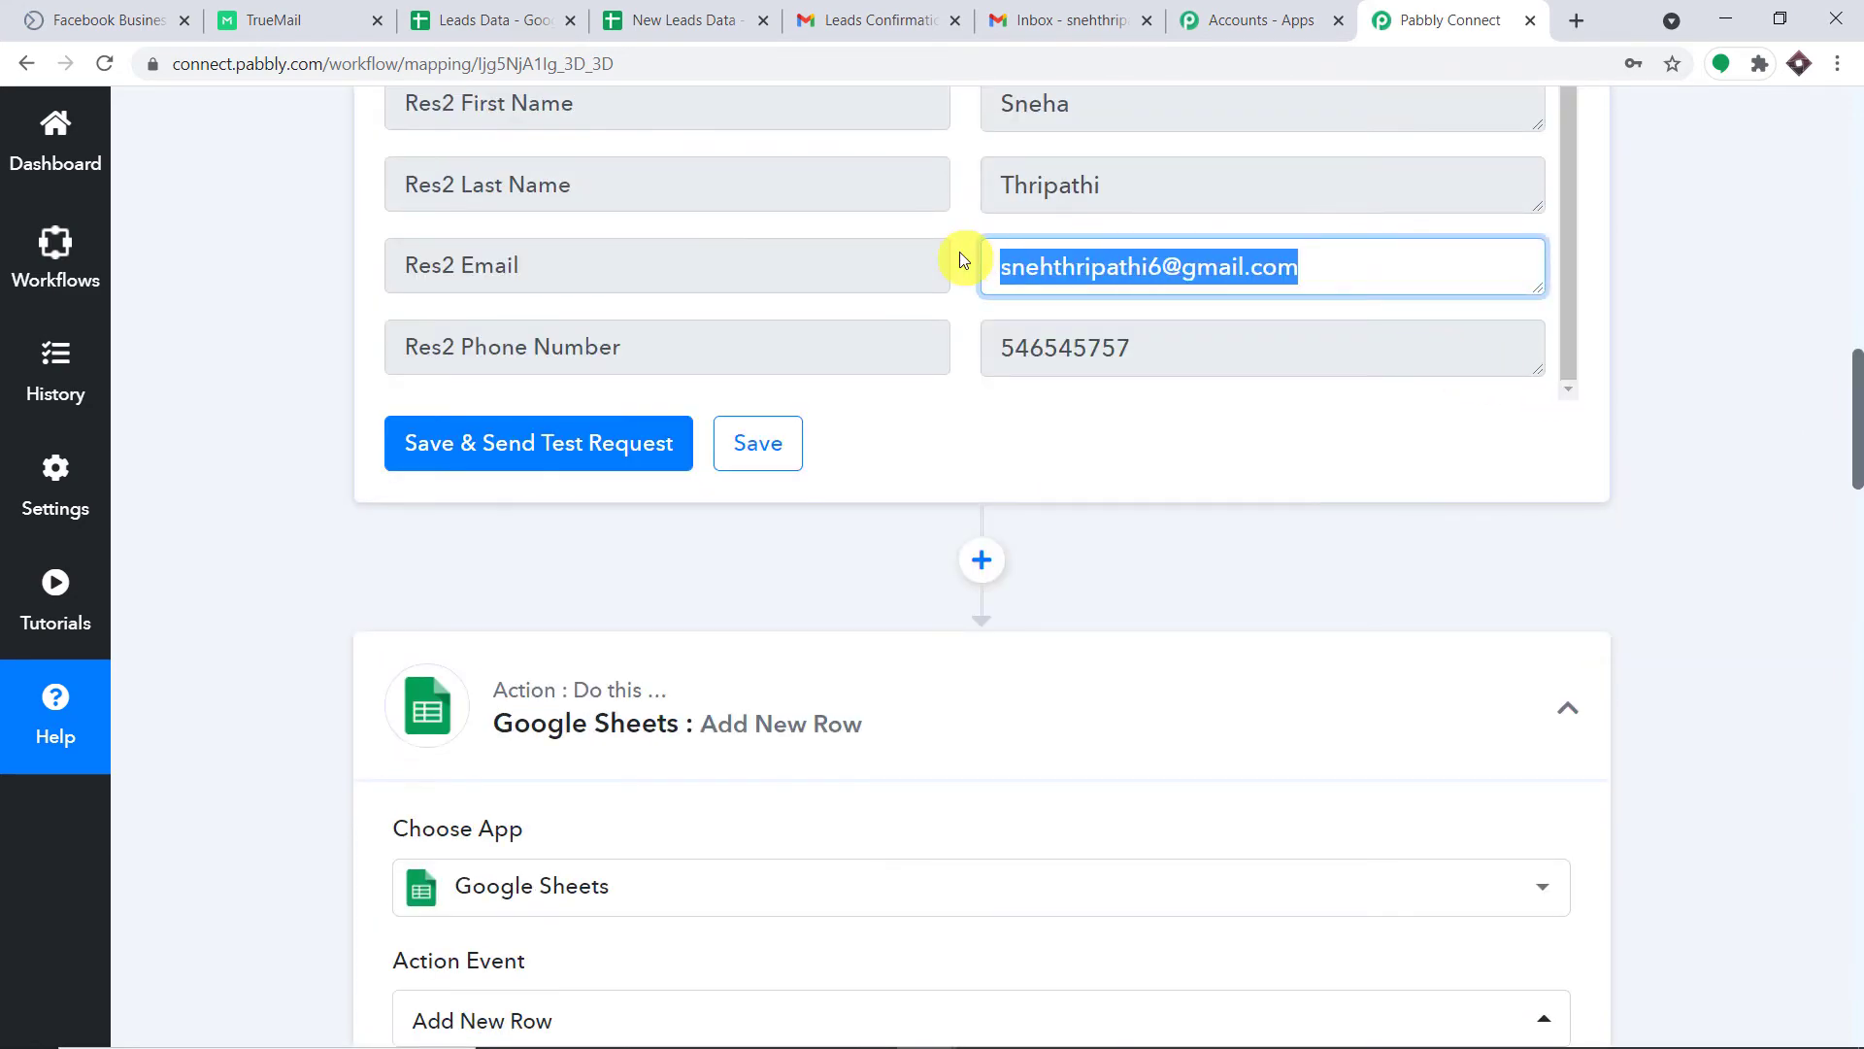
pyautogui.moveTo(1854, 413); pyautogui.dragTo(1852, 888)
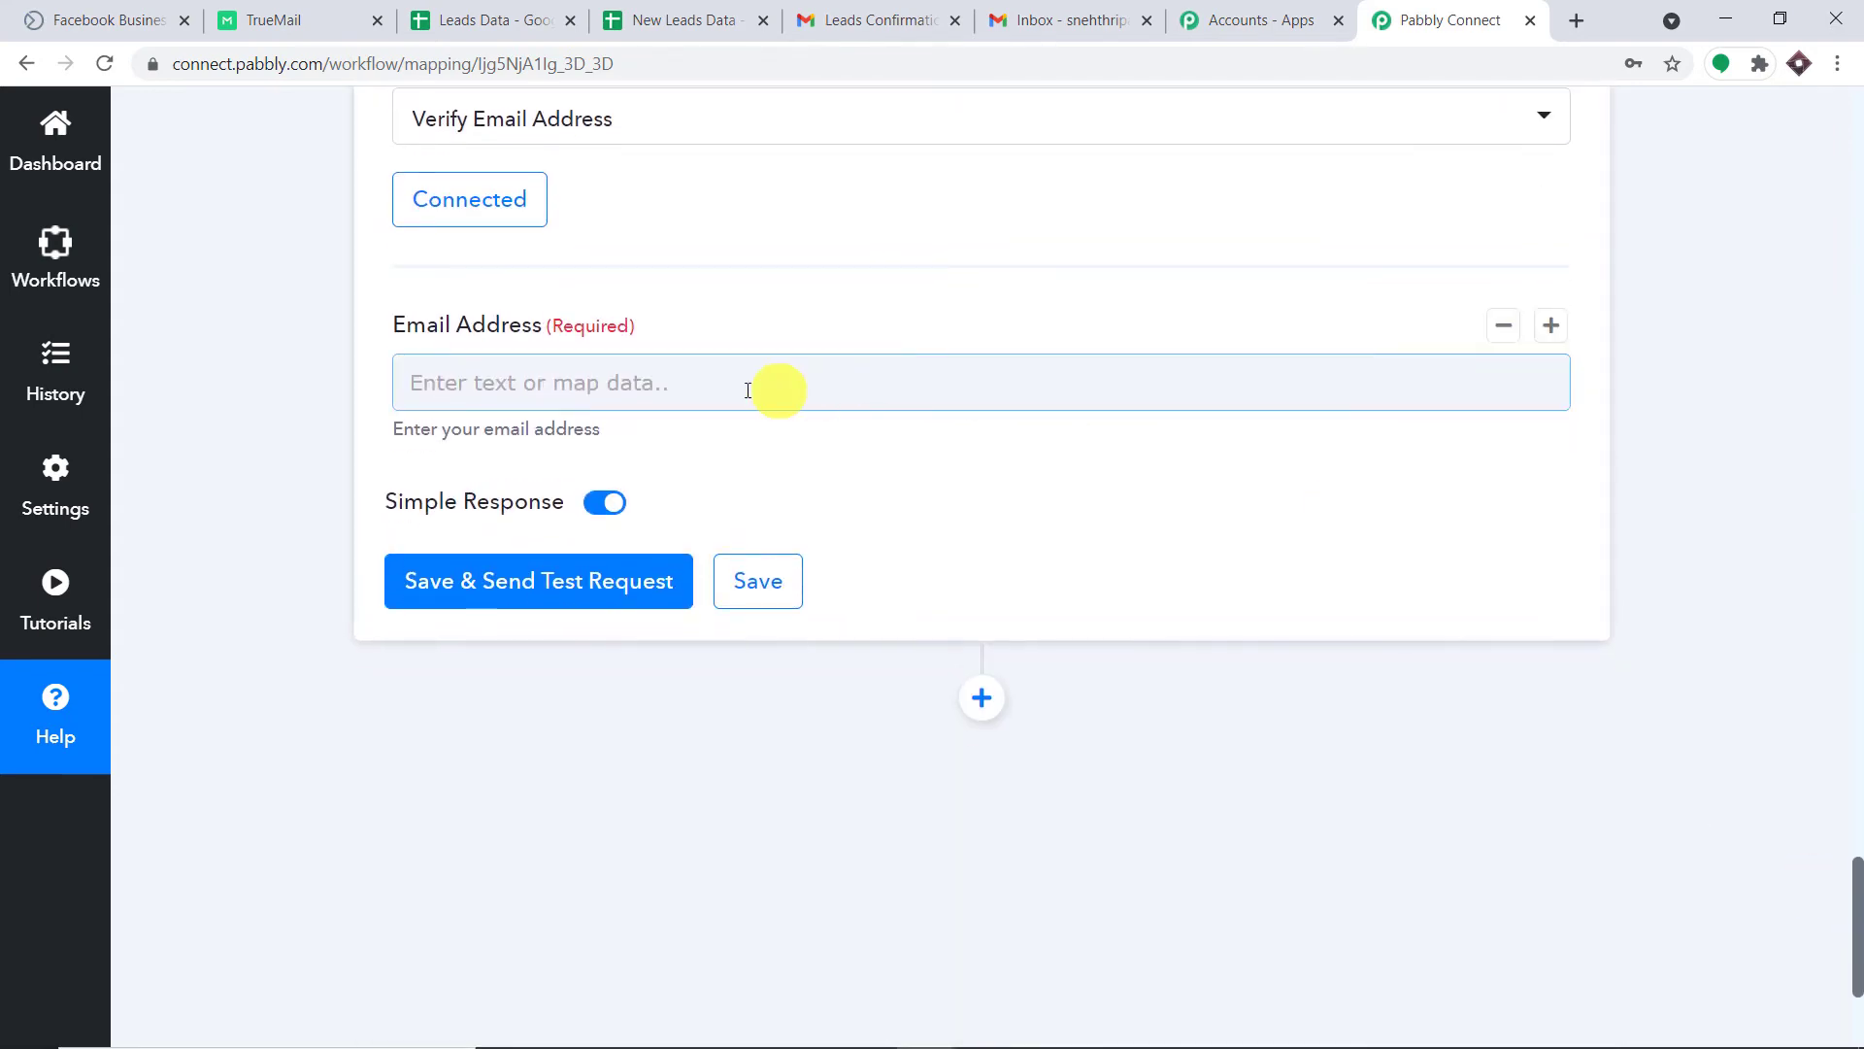
# Map the Facebook lead's Res2 Email into the TrueMail Email Address field.
pyautogui.click(728, 386)
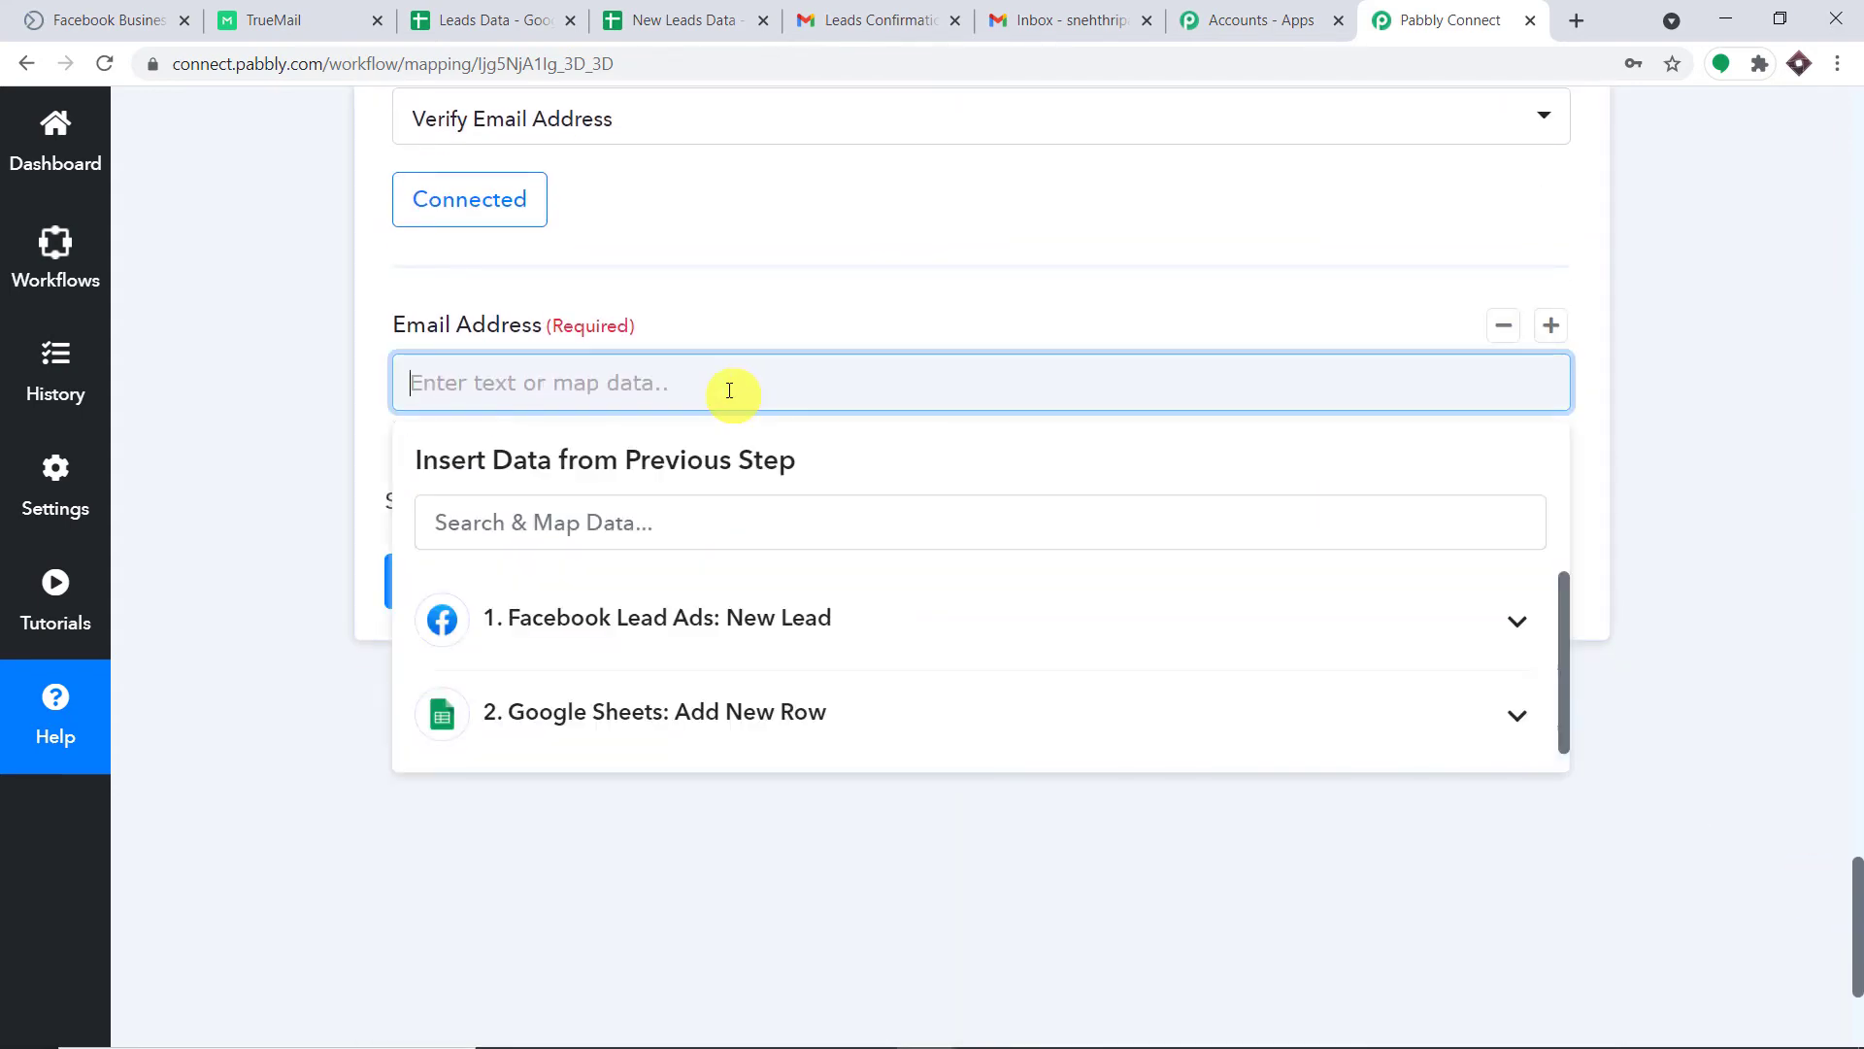
pyautogui.click(704, 629)
pyautogui.scroll(-3, 816, 777)
pyautogui.click(791, 874)
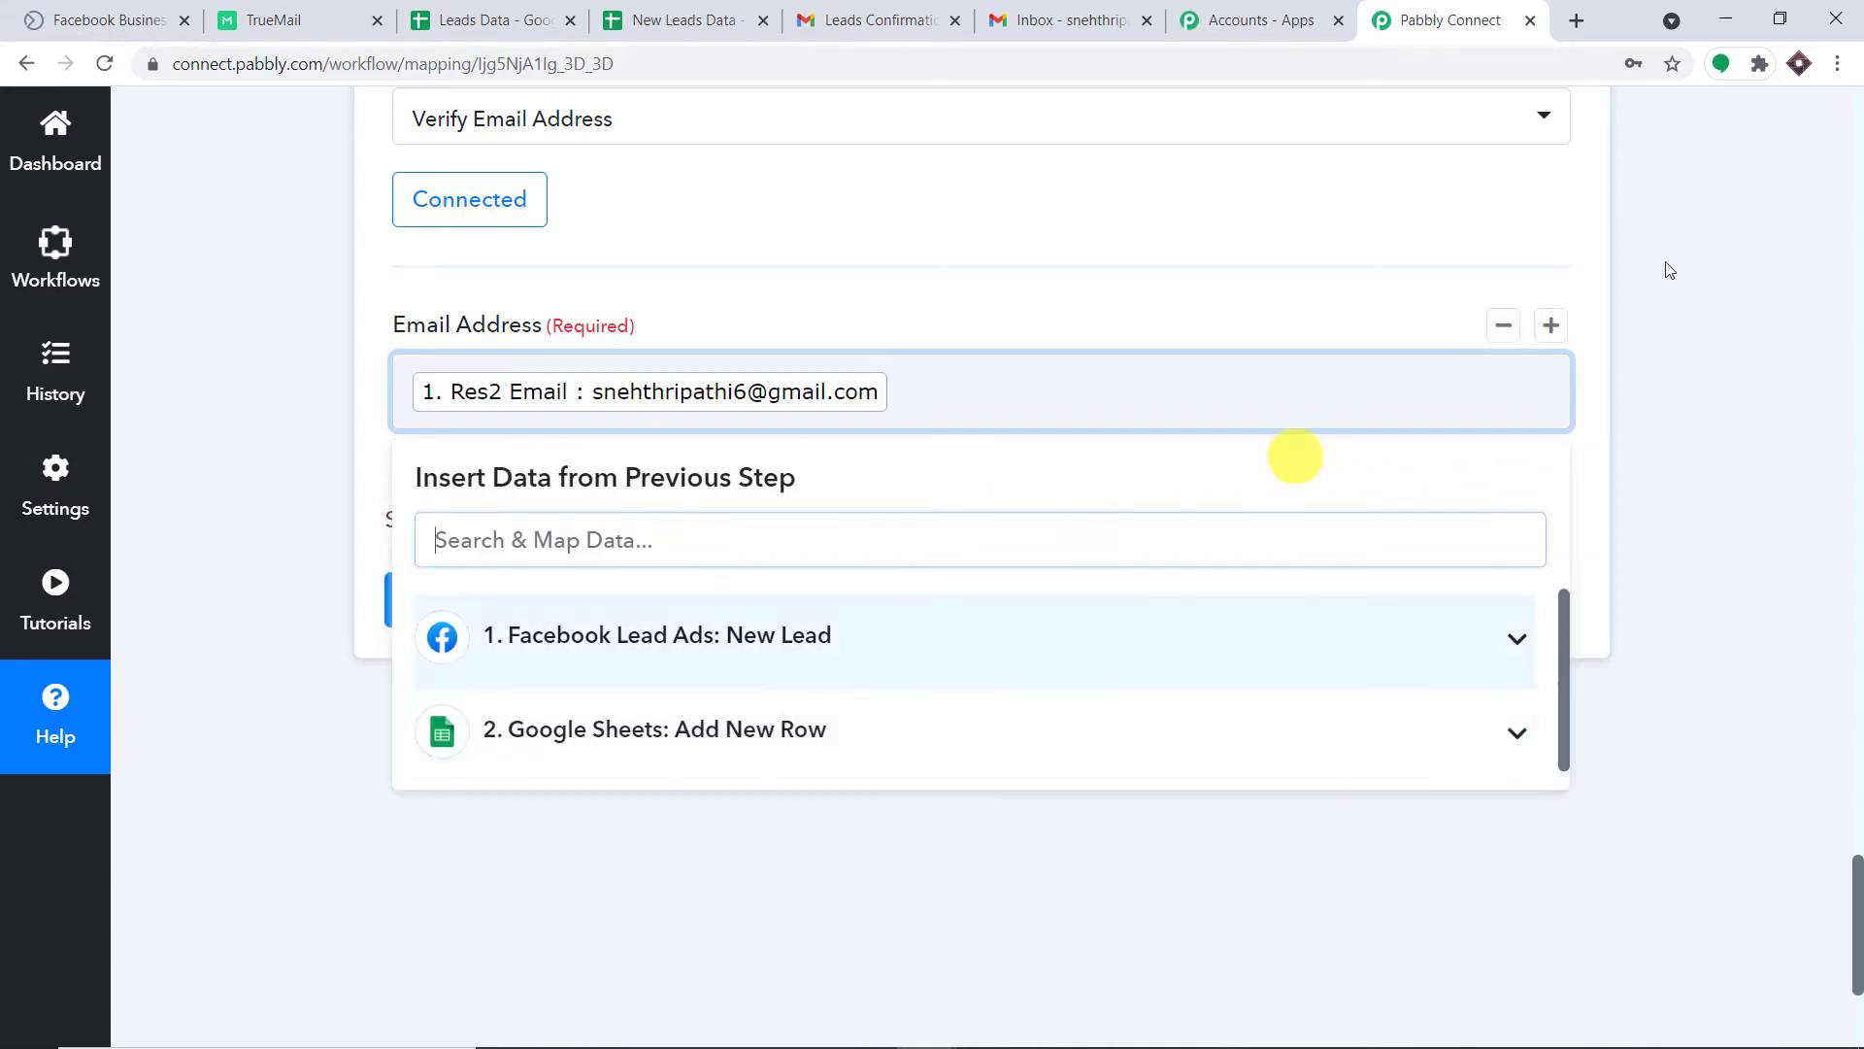
pyautogui.click(1669, 270)
# Save and test the verification step, confirming Result valid and Status success.
pyautogui.scroll(-3, 1728, 233)
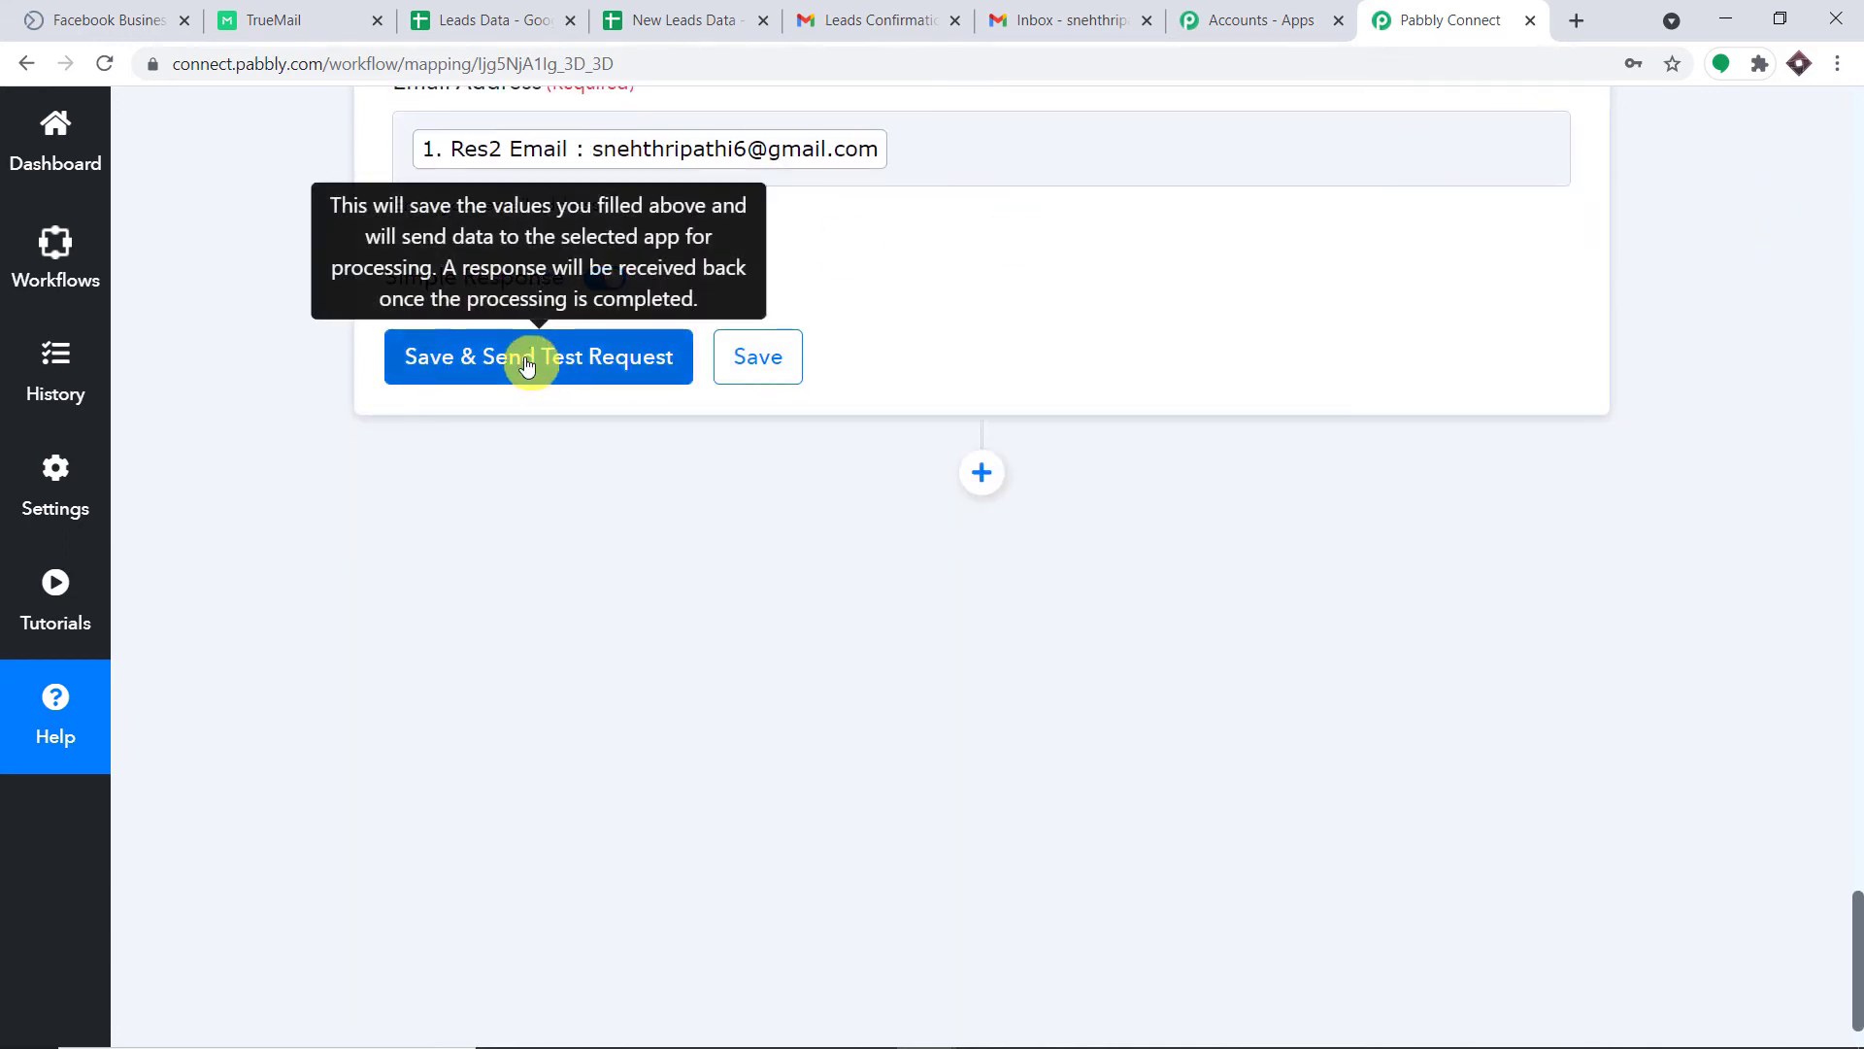
pyautogui.click(526, 364)
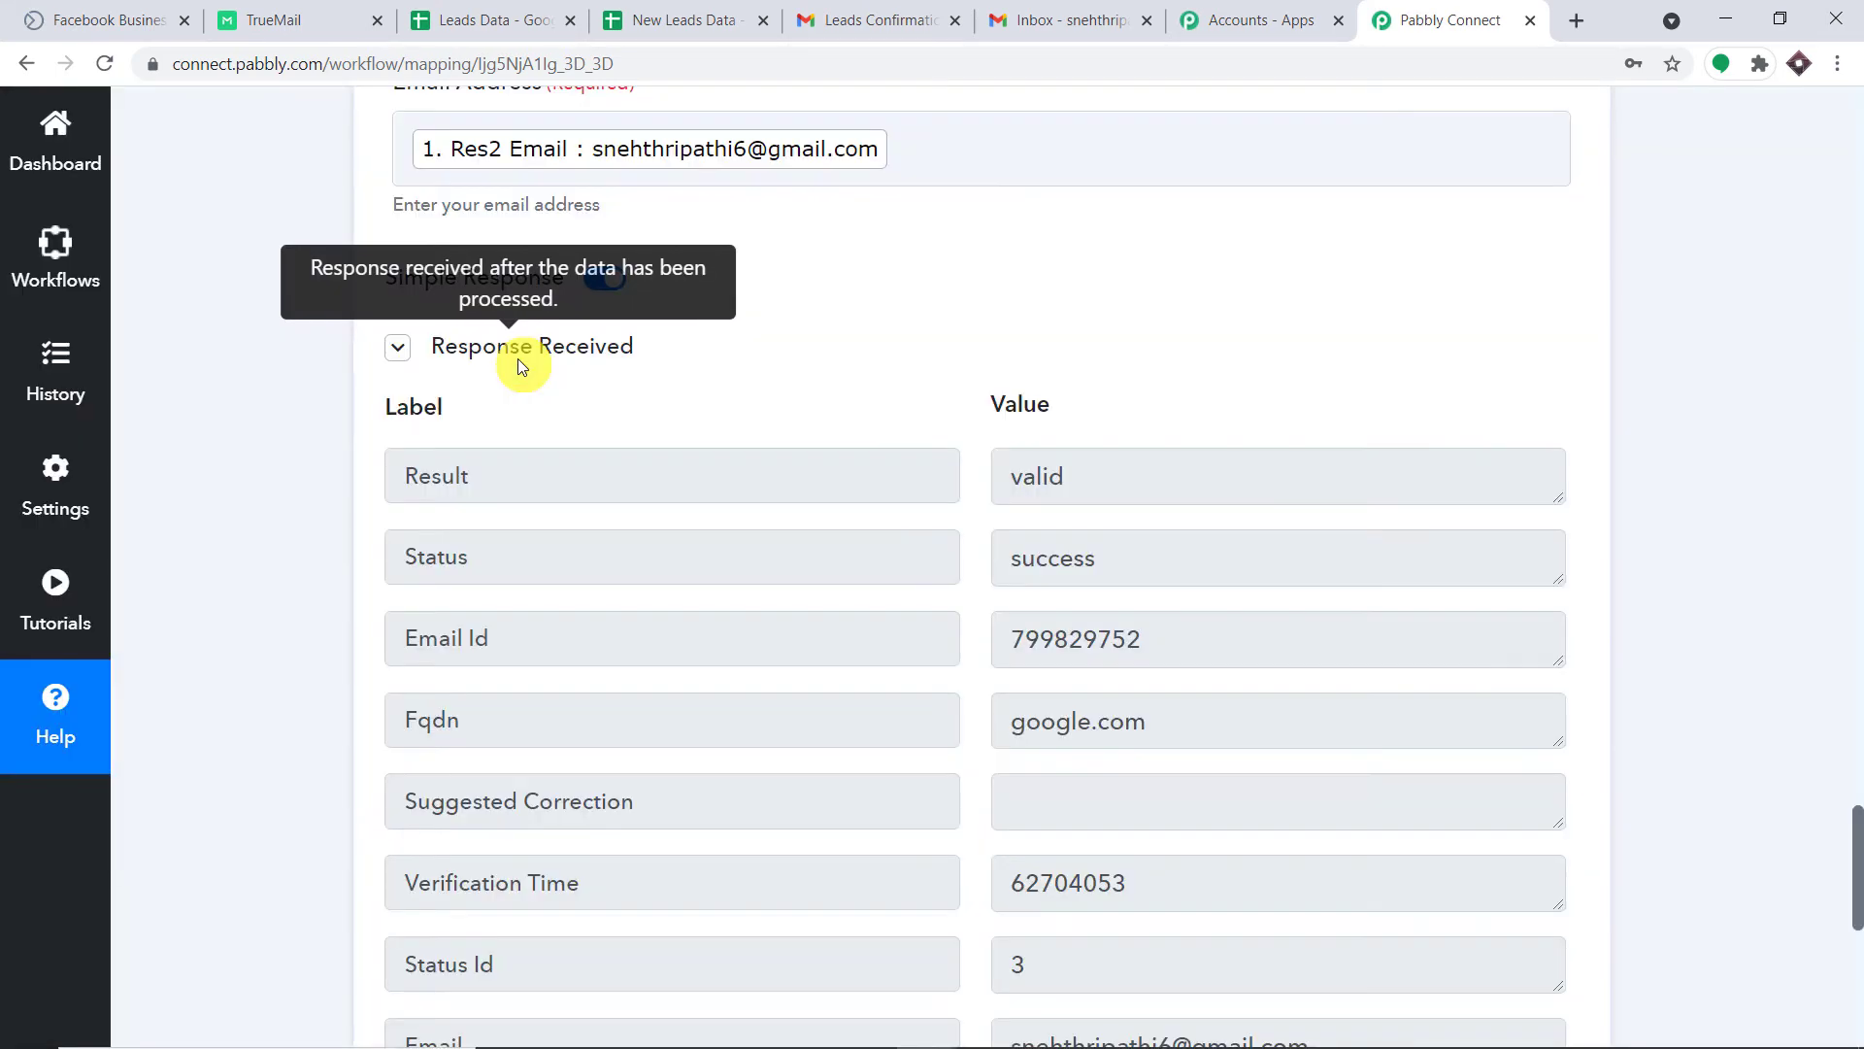
pyautogui.moveTo(1072, 481); pyautogui.dragTo(900, 489)
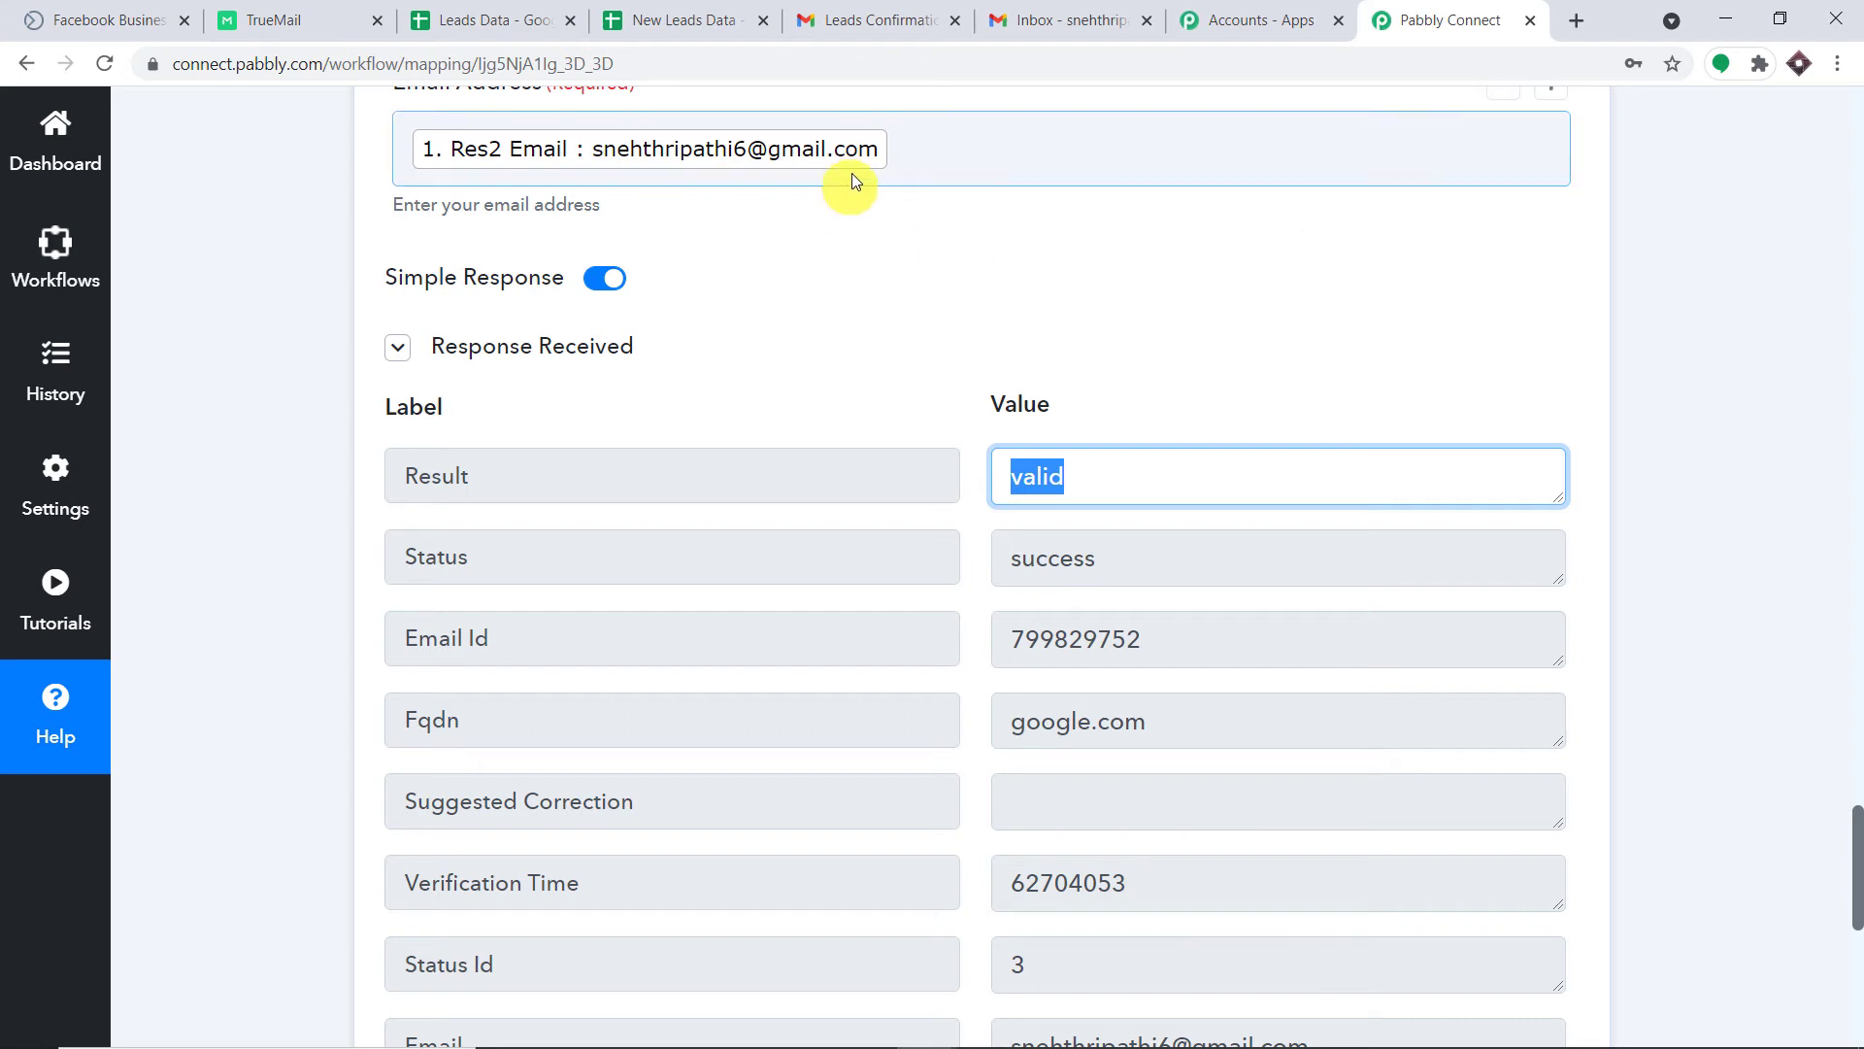
pyautogui.click(917, 146)
pyautogui.click(1802, 196)
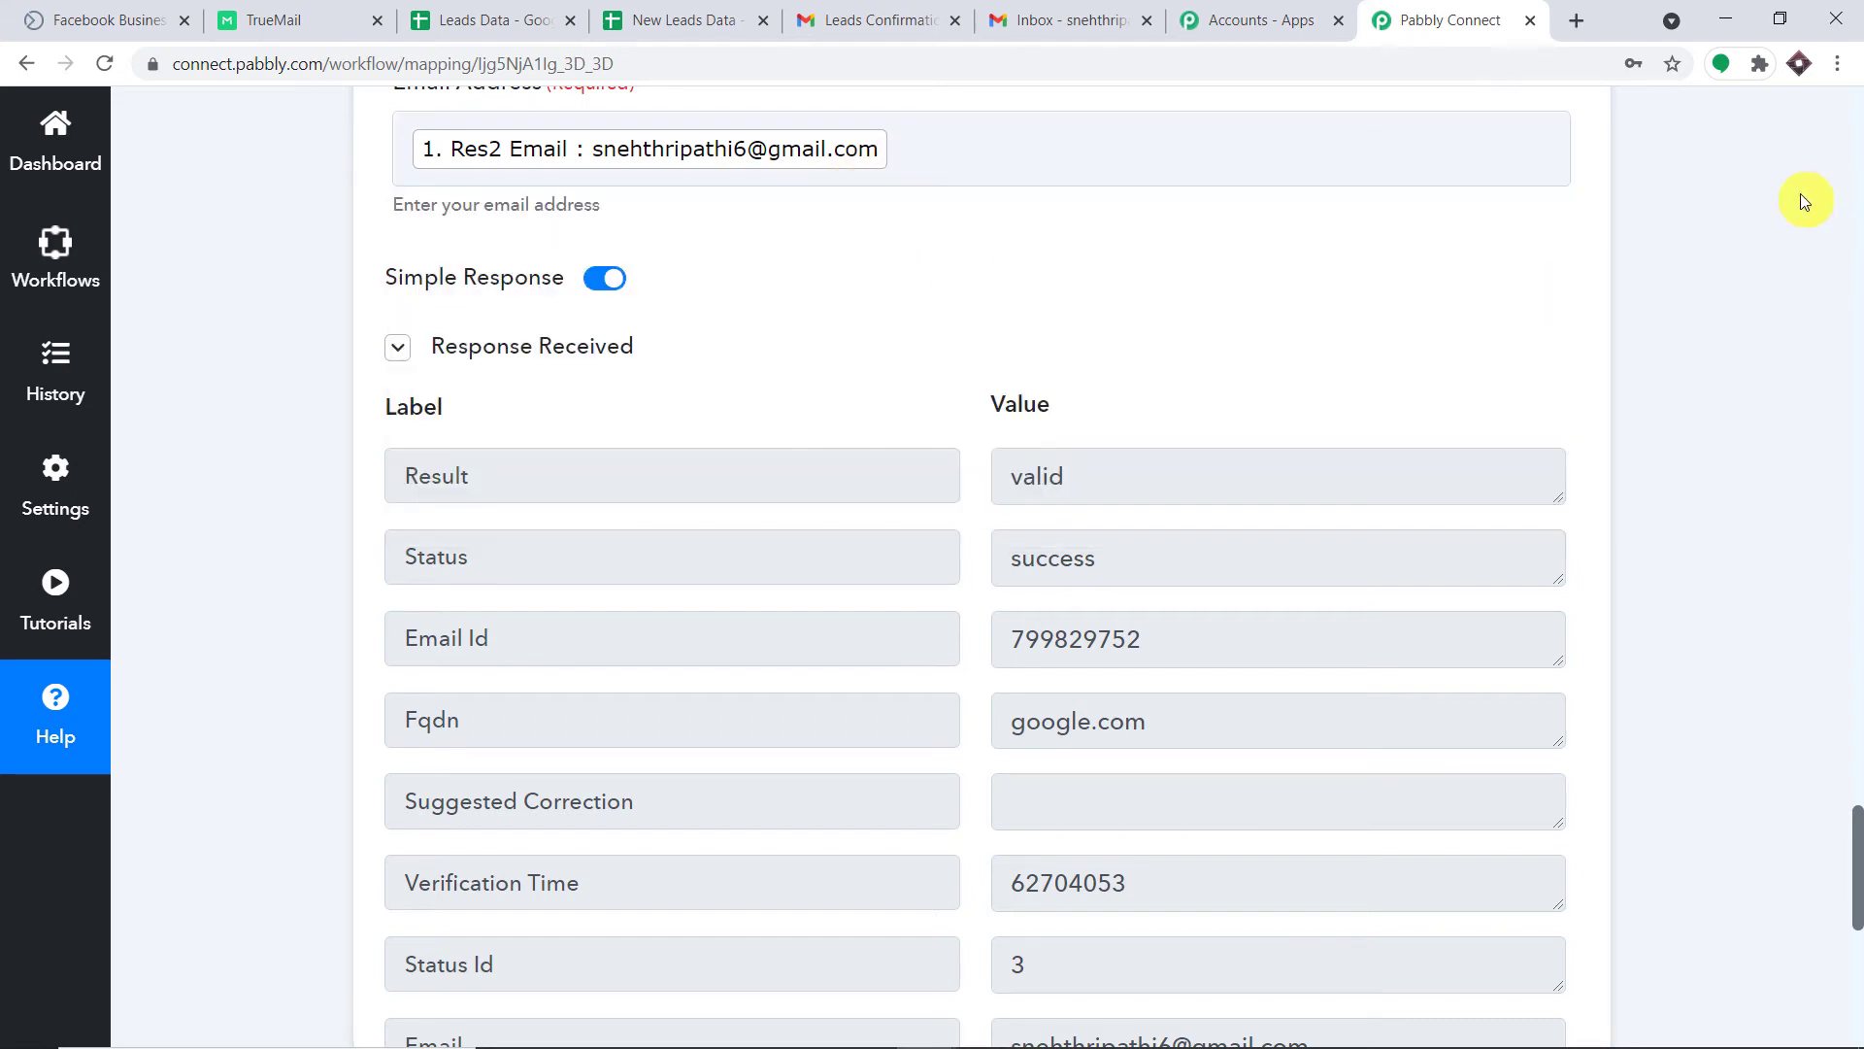
pyautogui.moveTo(1860, 918); pyautogui.dragTo(1859, 1010)
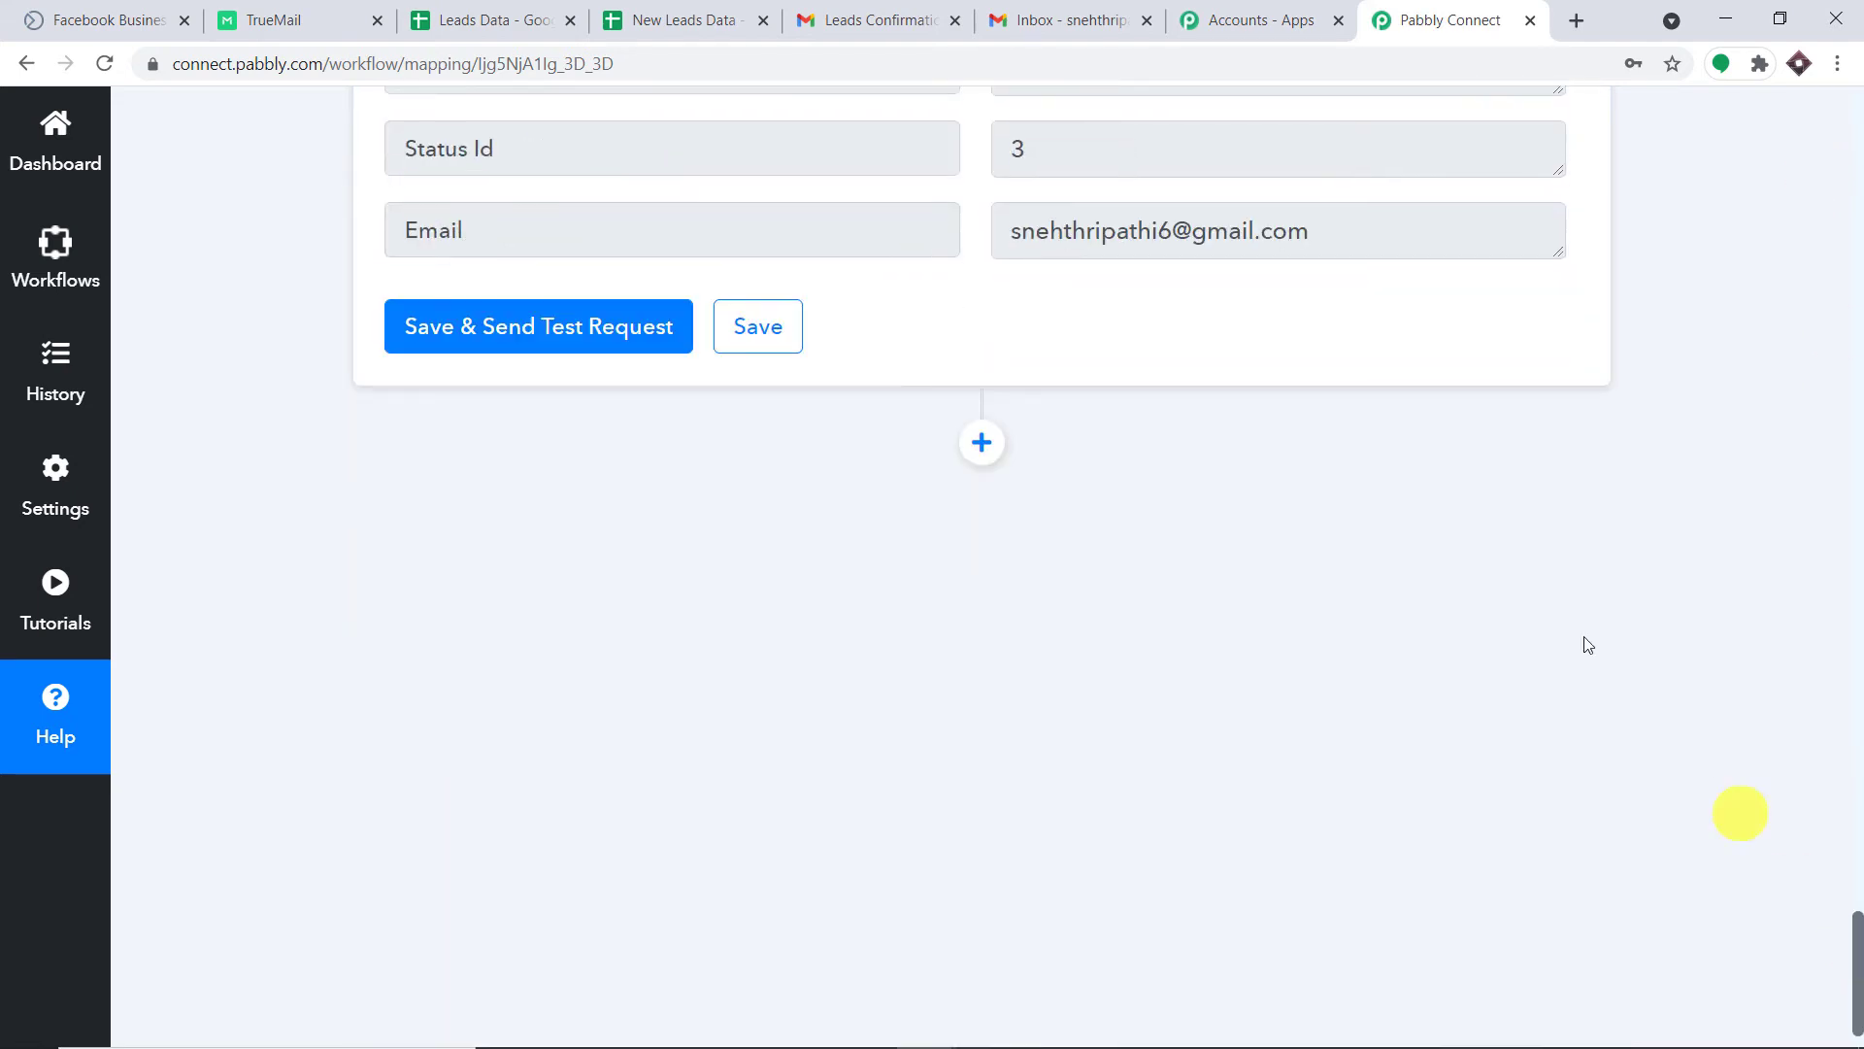
# Add a Filter by Pabbly step after the TrueMail verification step.
pyautogui.click(978, 442)
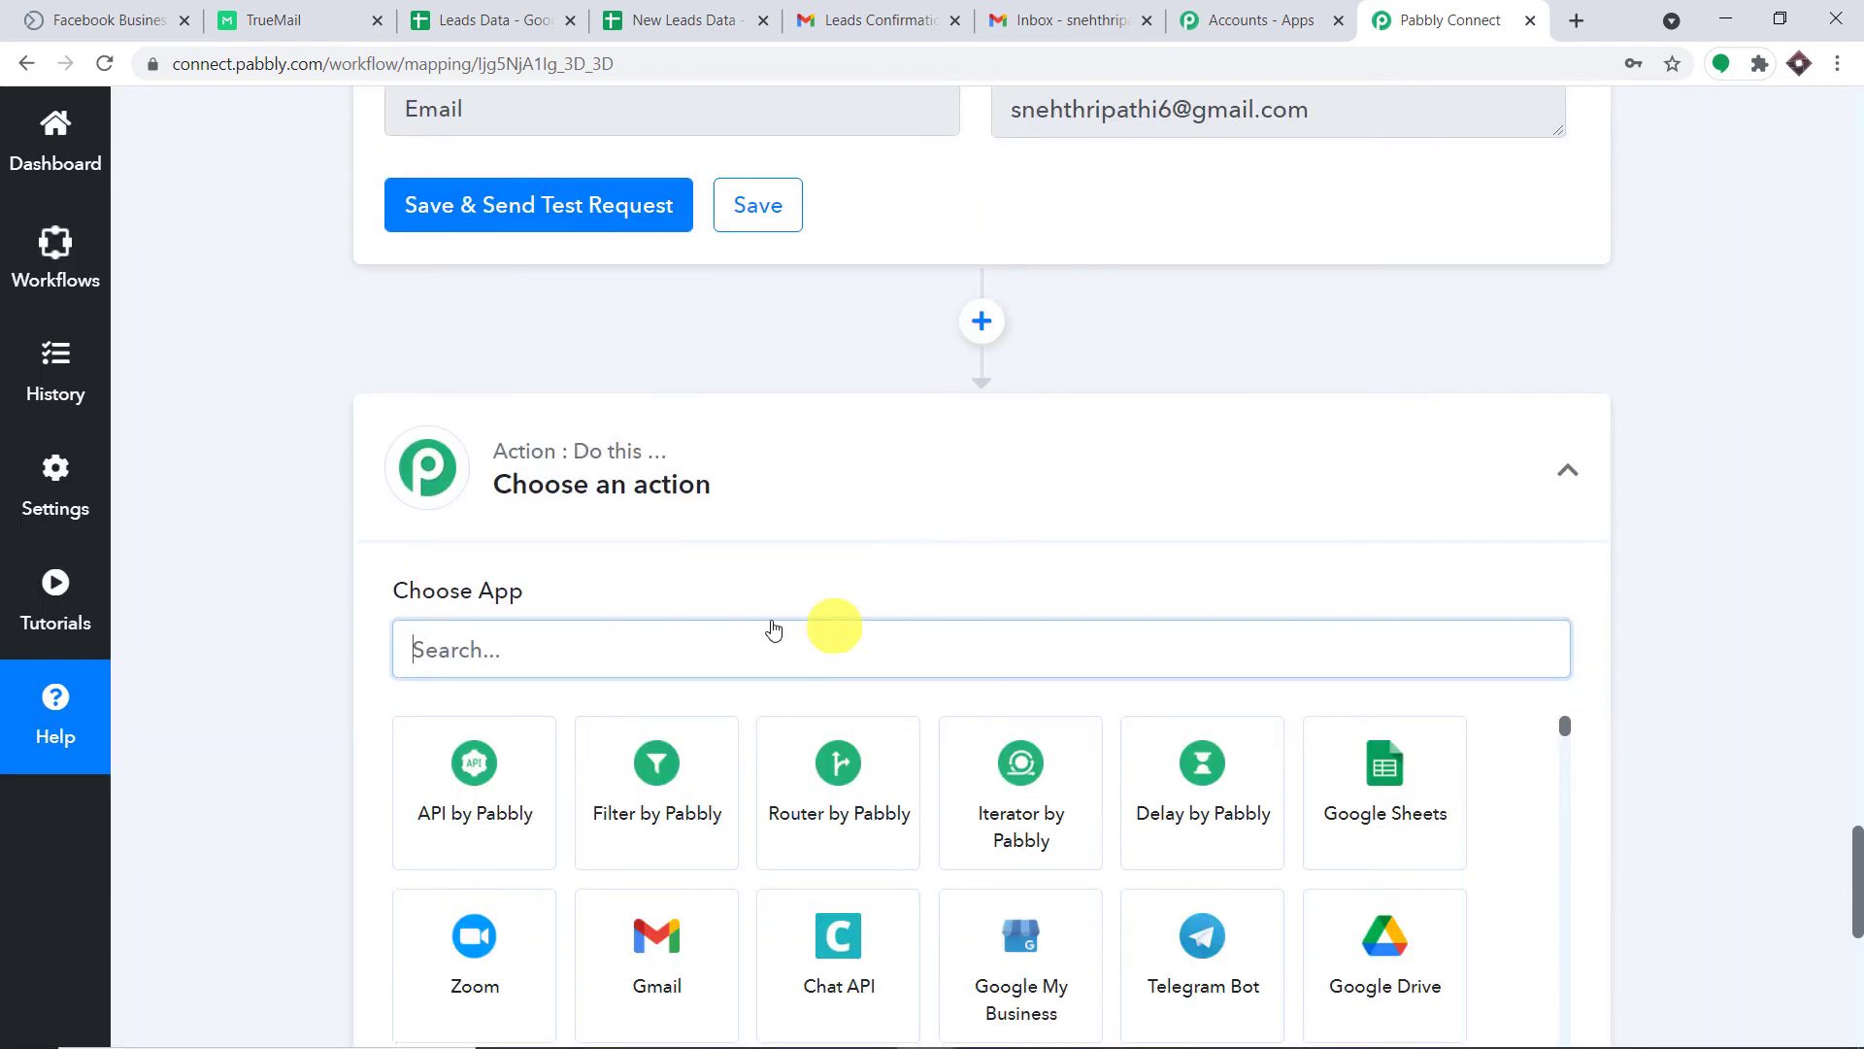
pyautogui.click(539, 535)
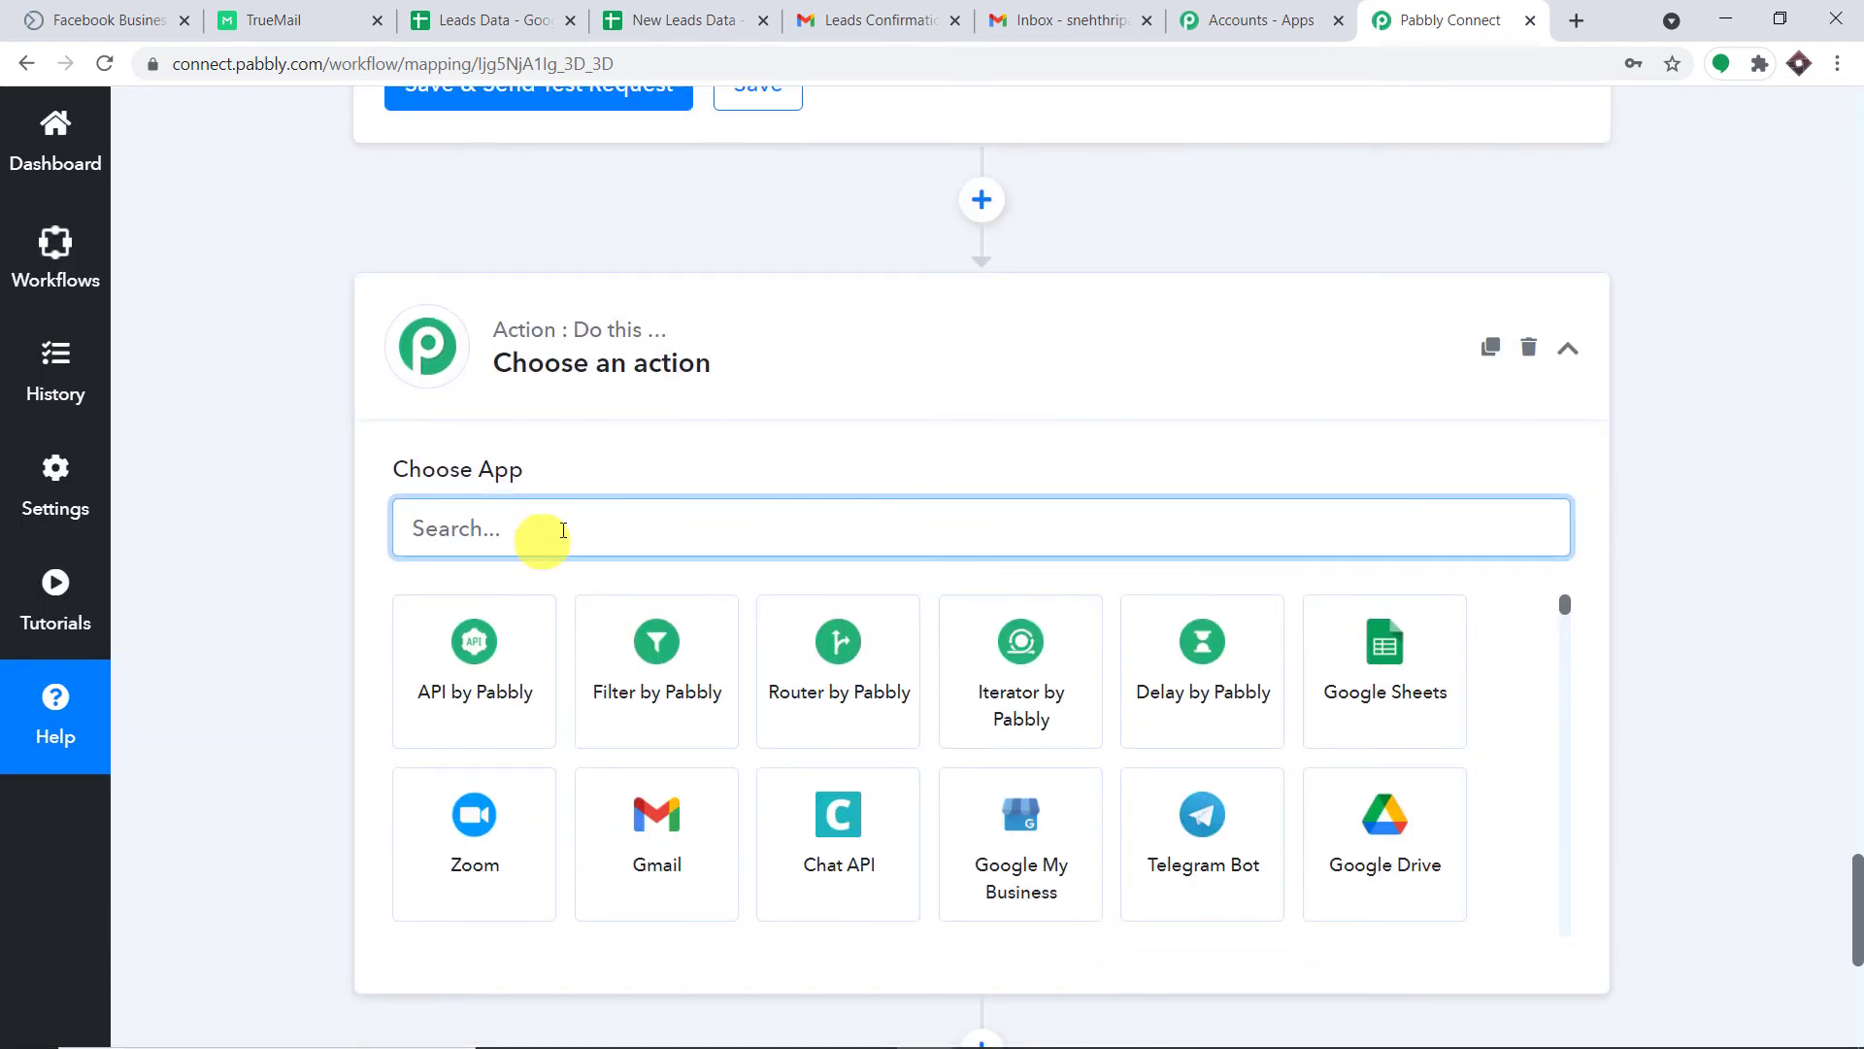
pyautogui.click(659, 652)
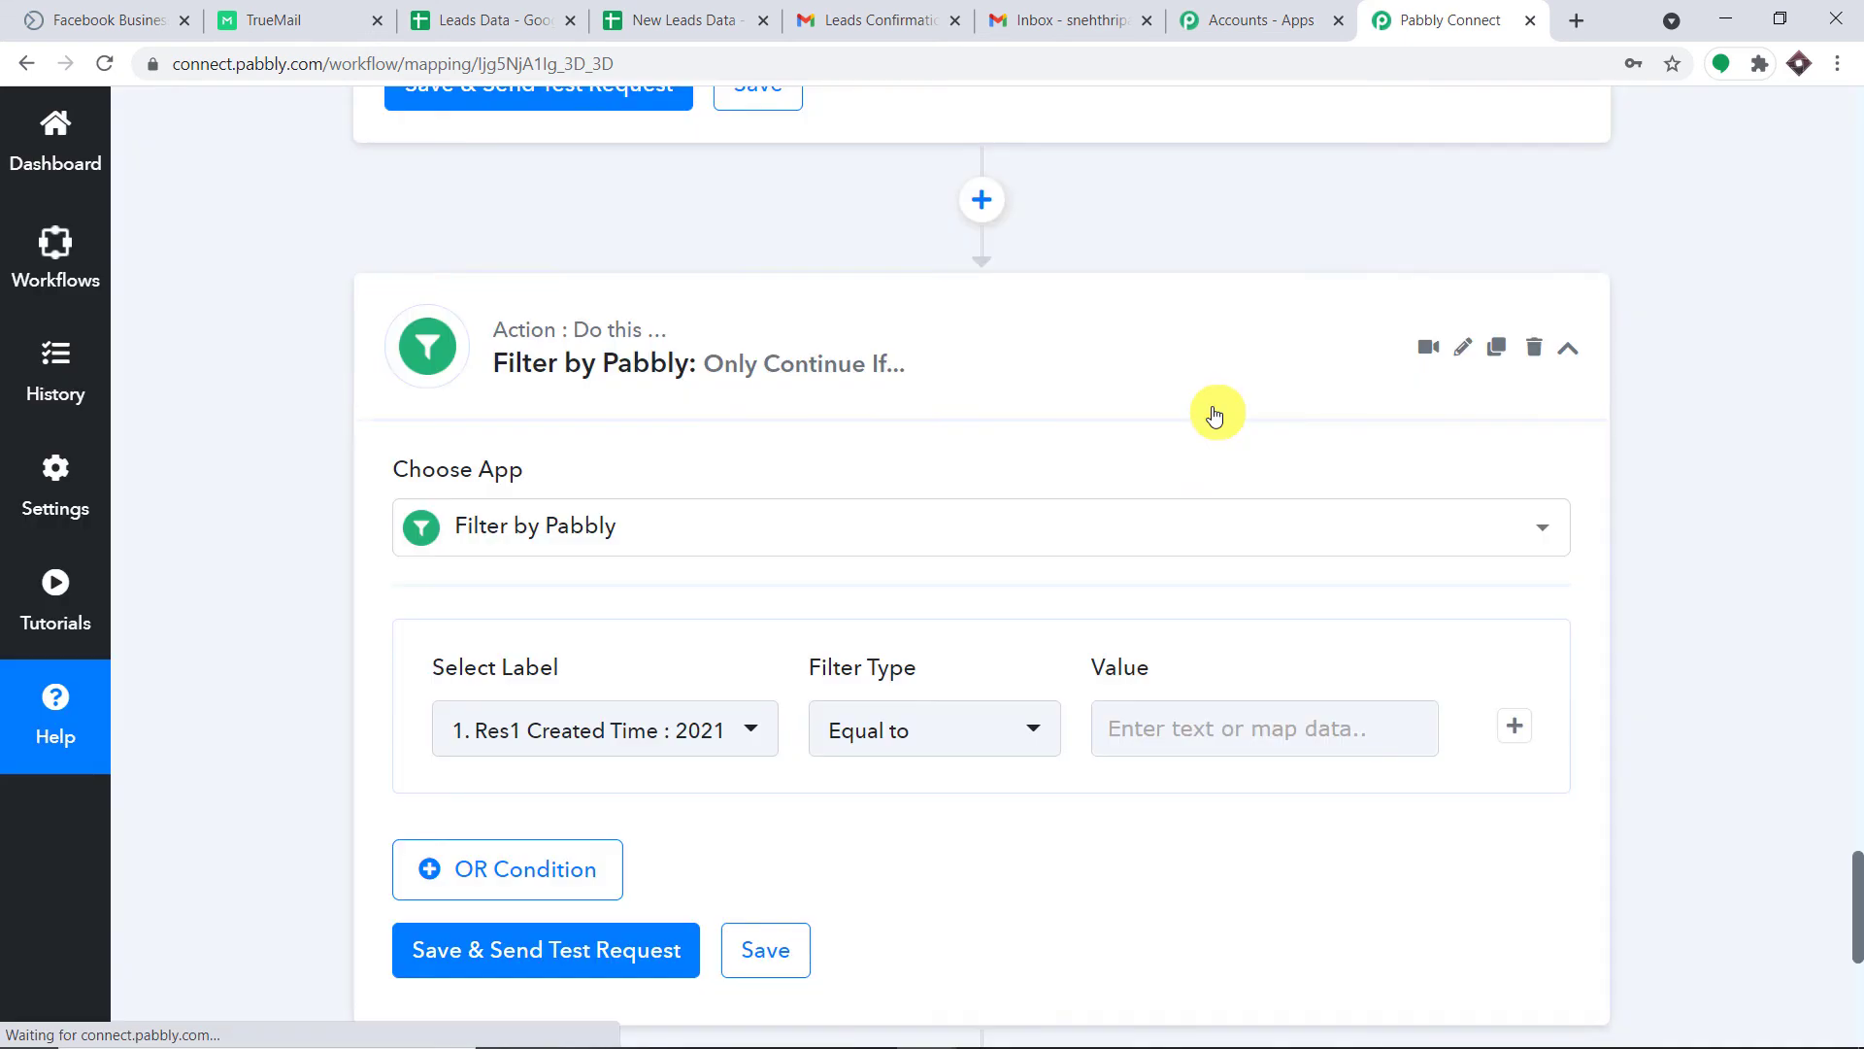
pyautogui.scroll(-4, 1211, 413)
# Set the filter condition to TrueMail Result Equal to 'valid'.
pyautogui.click(683, 369)
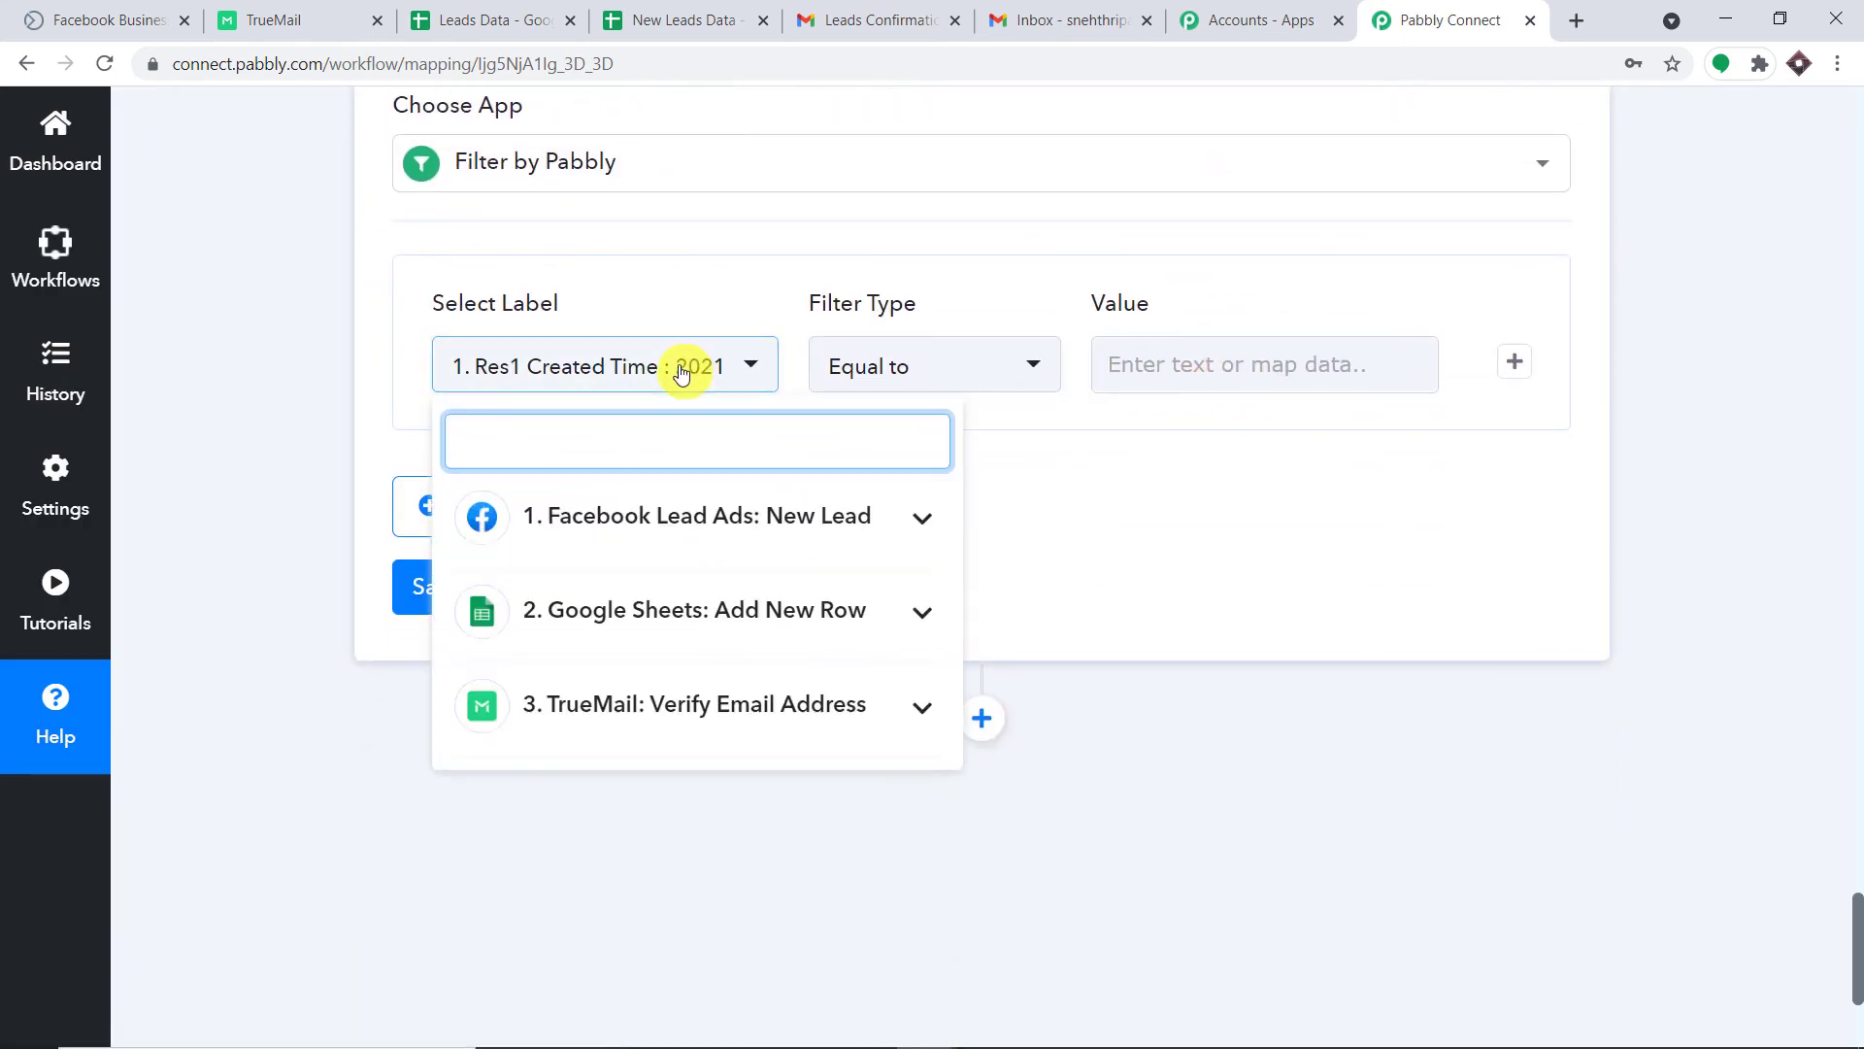
pyautogui.click(724, 708)
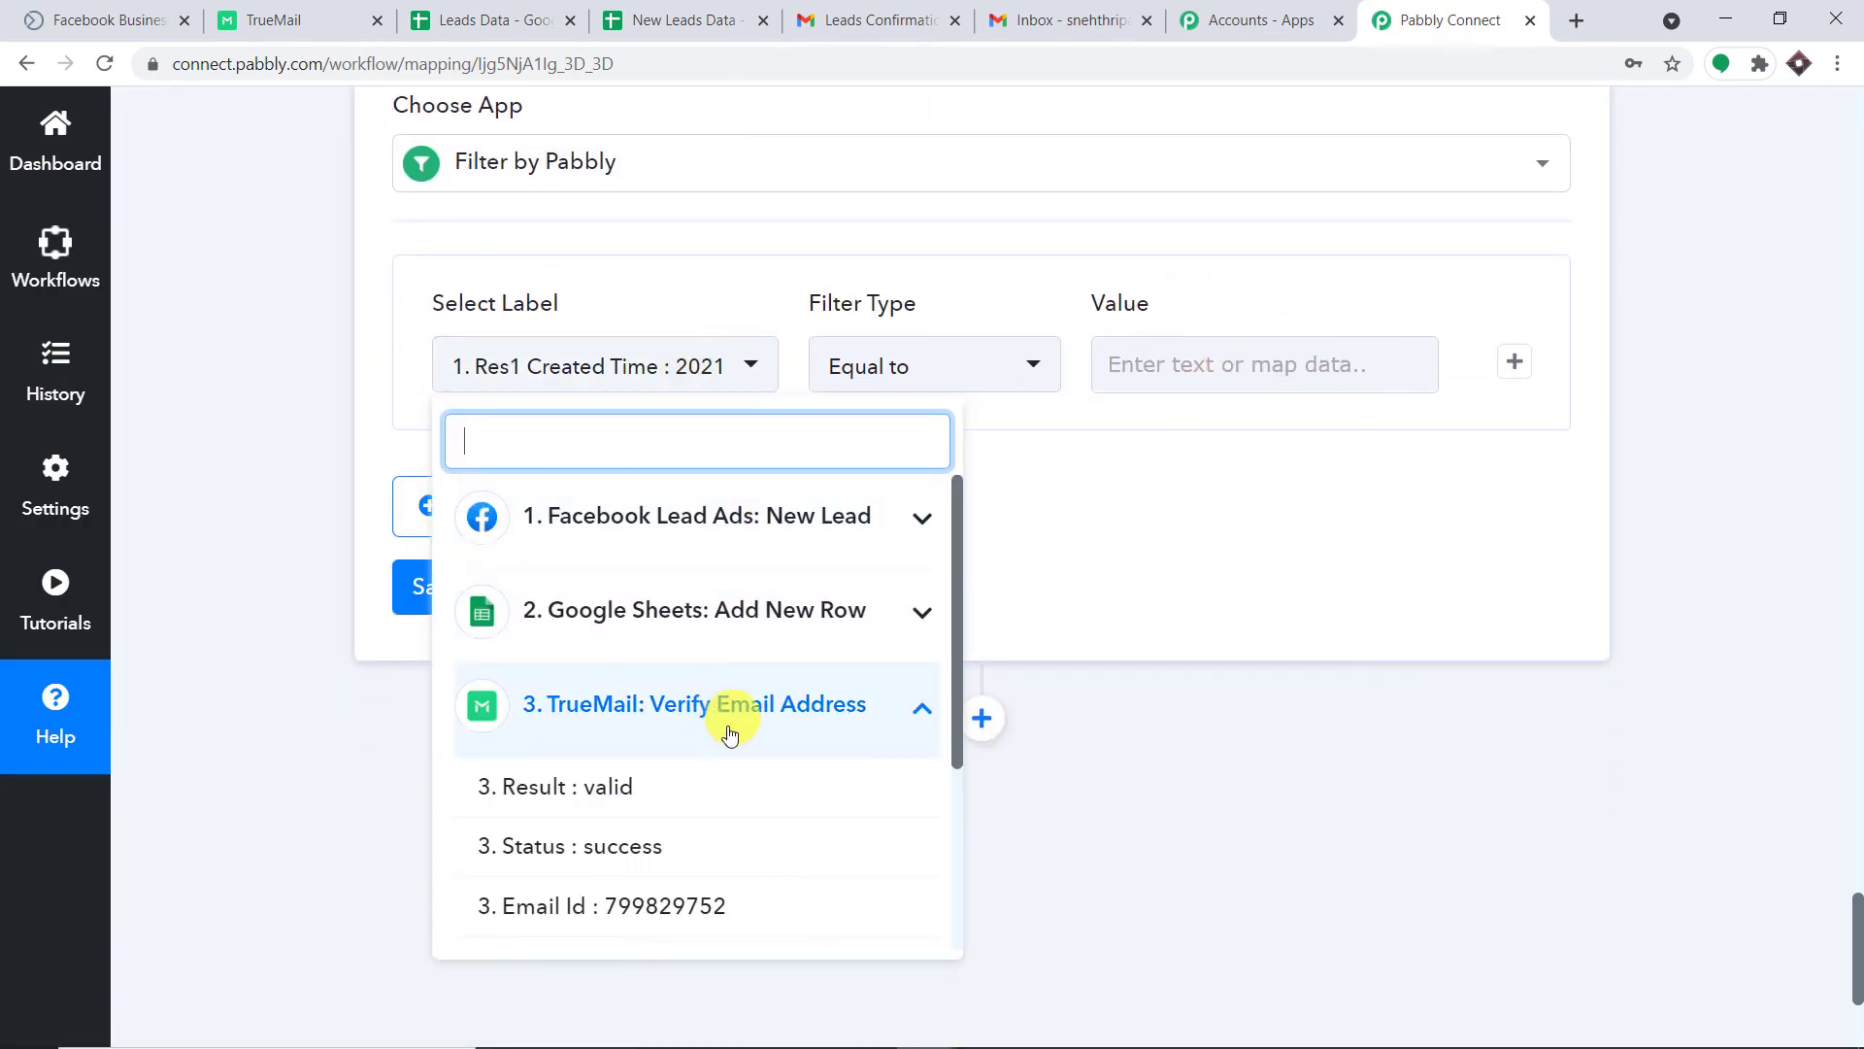
pyautogui.click(685, 798)
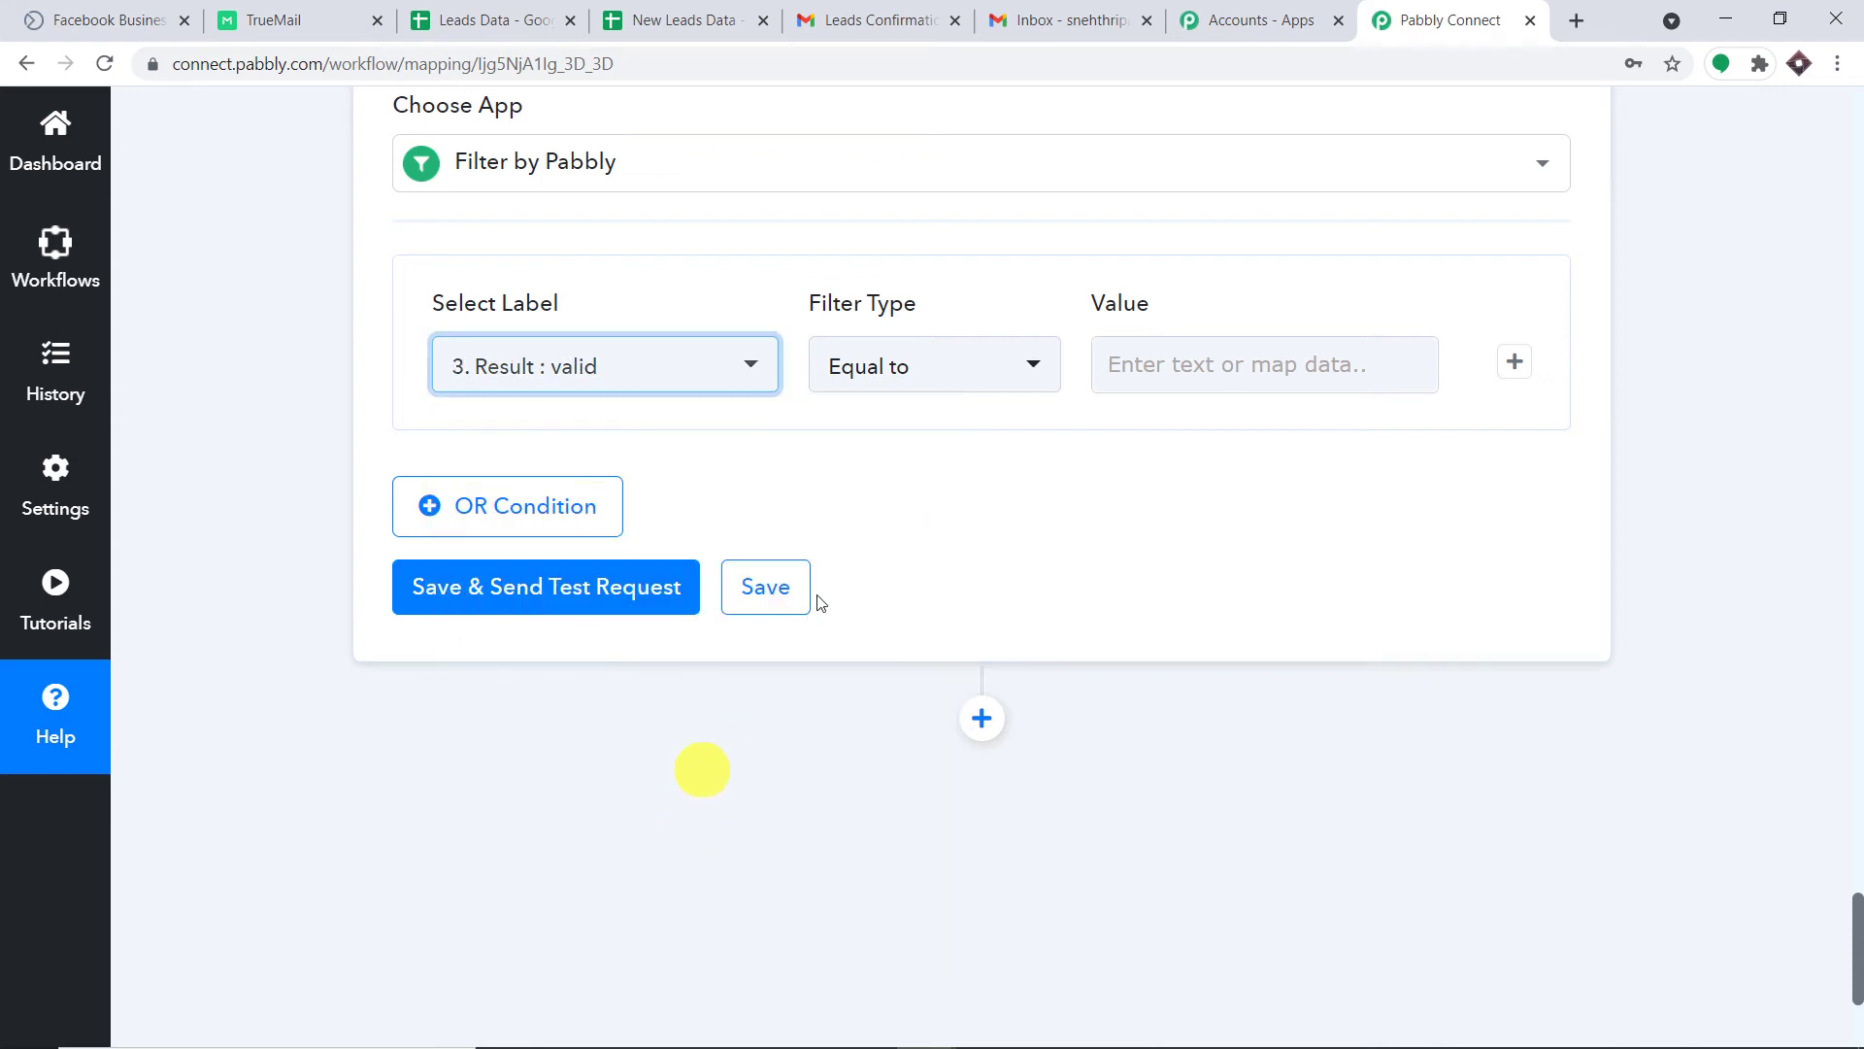
pyautogui.click(1278, 354)
pyautogui.write('va')
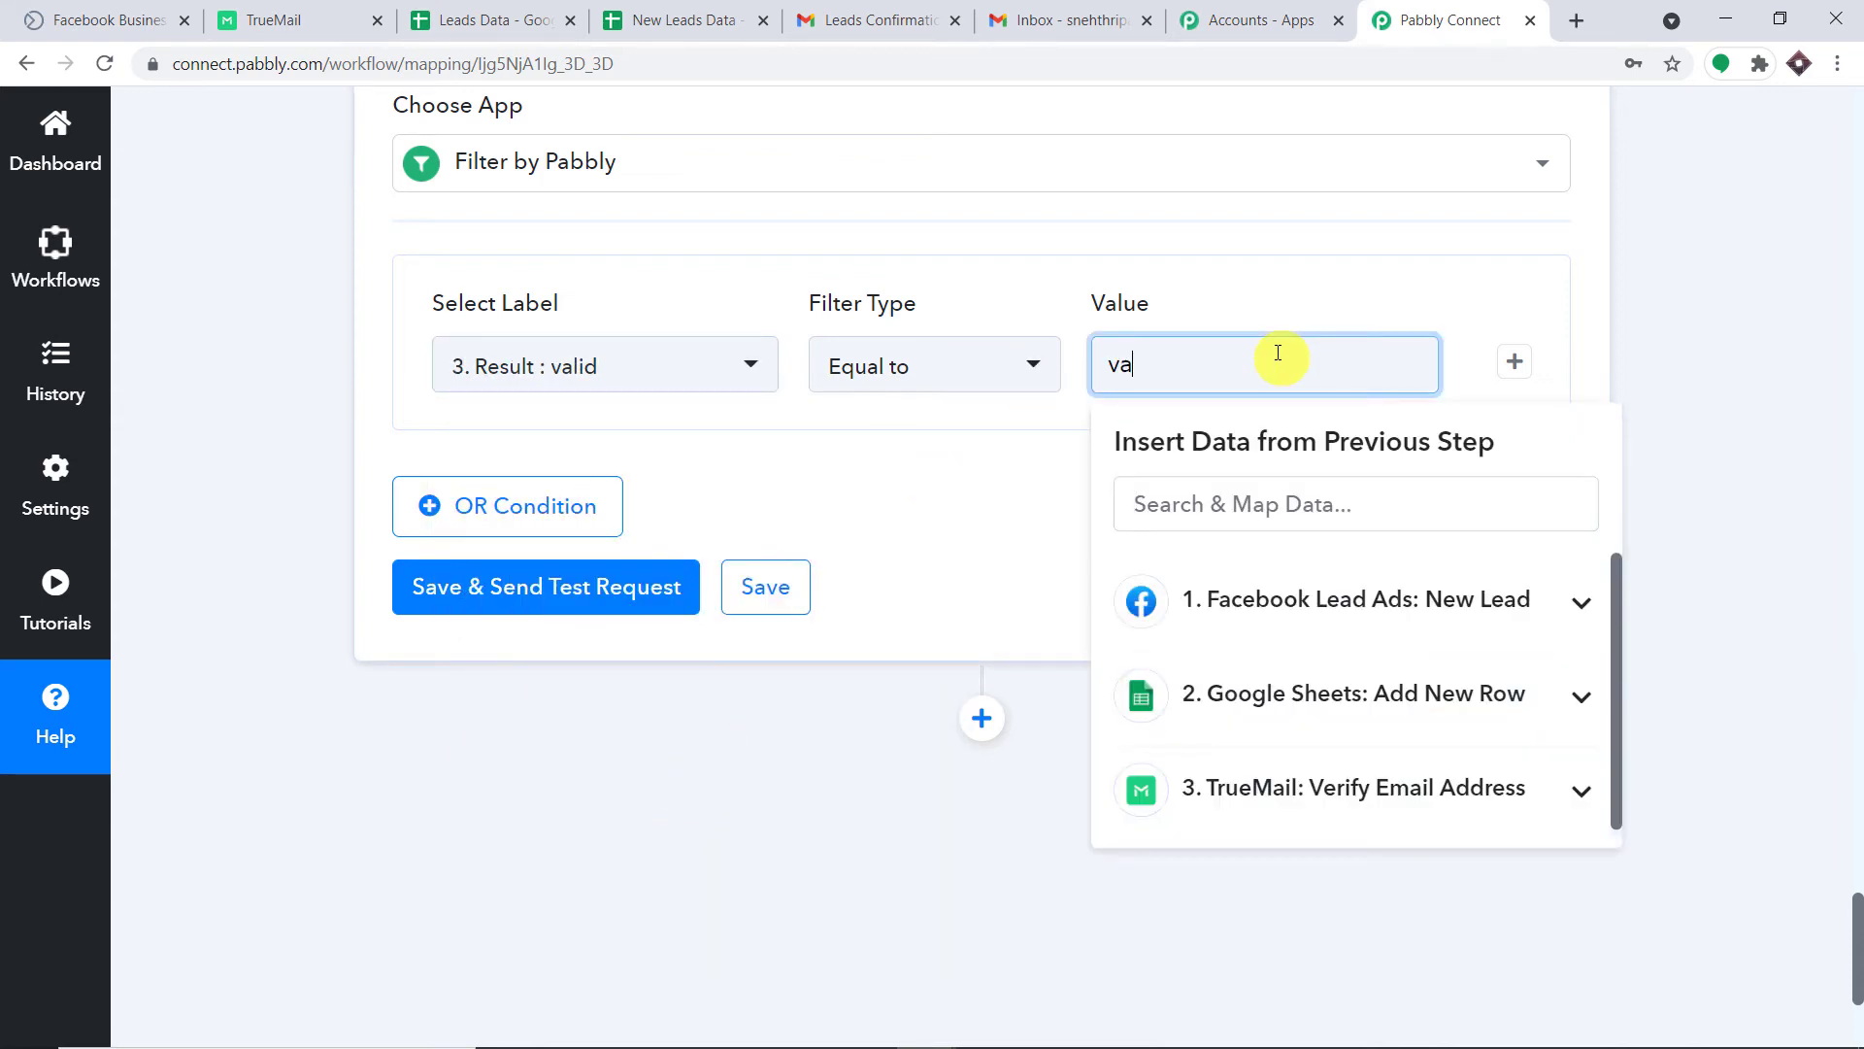
pyautogui.write('lid')
pyautogui.click(1677, 287)
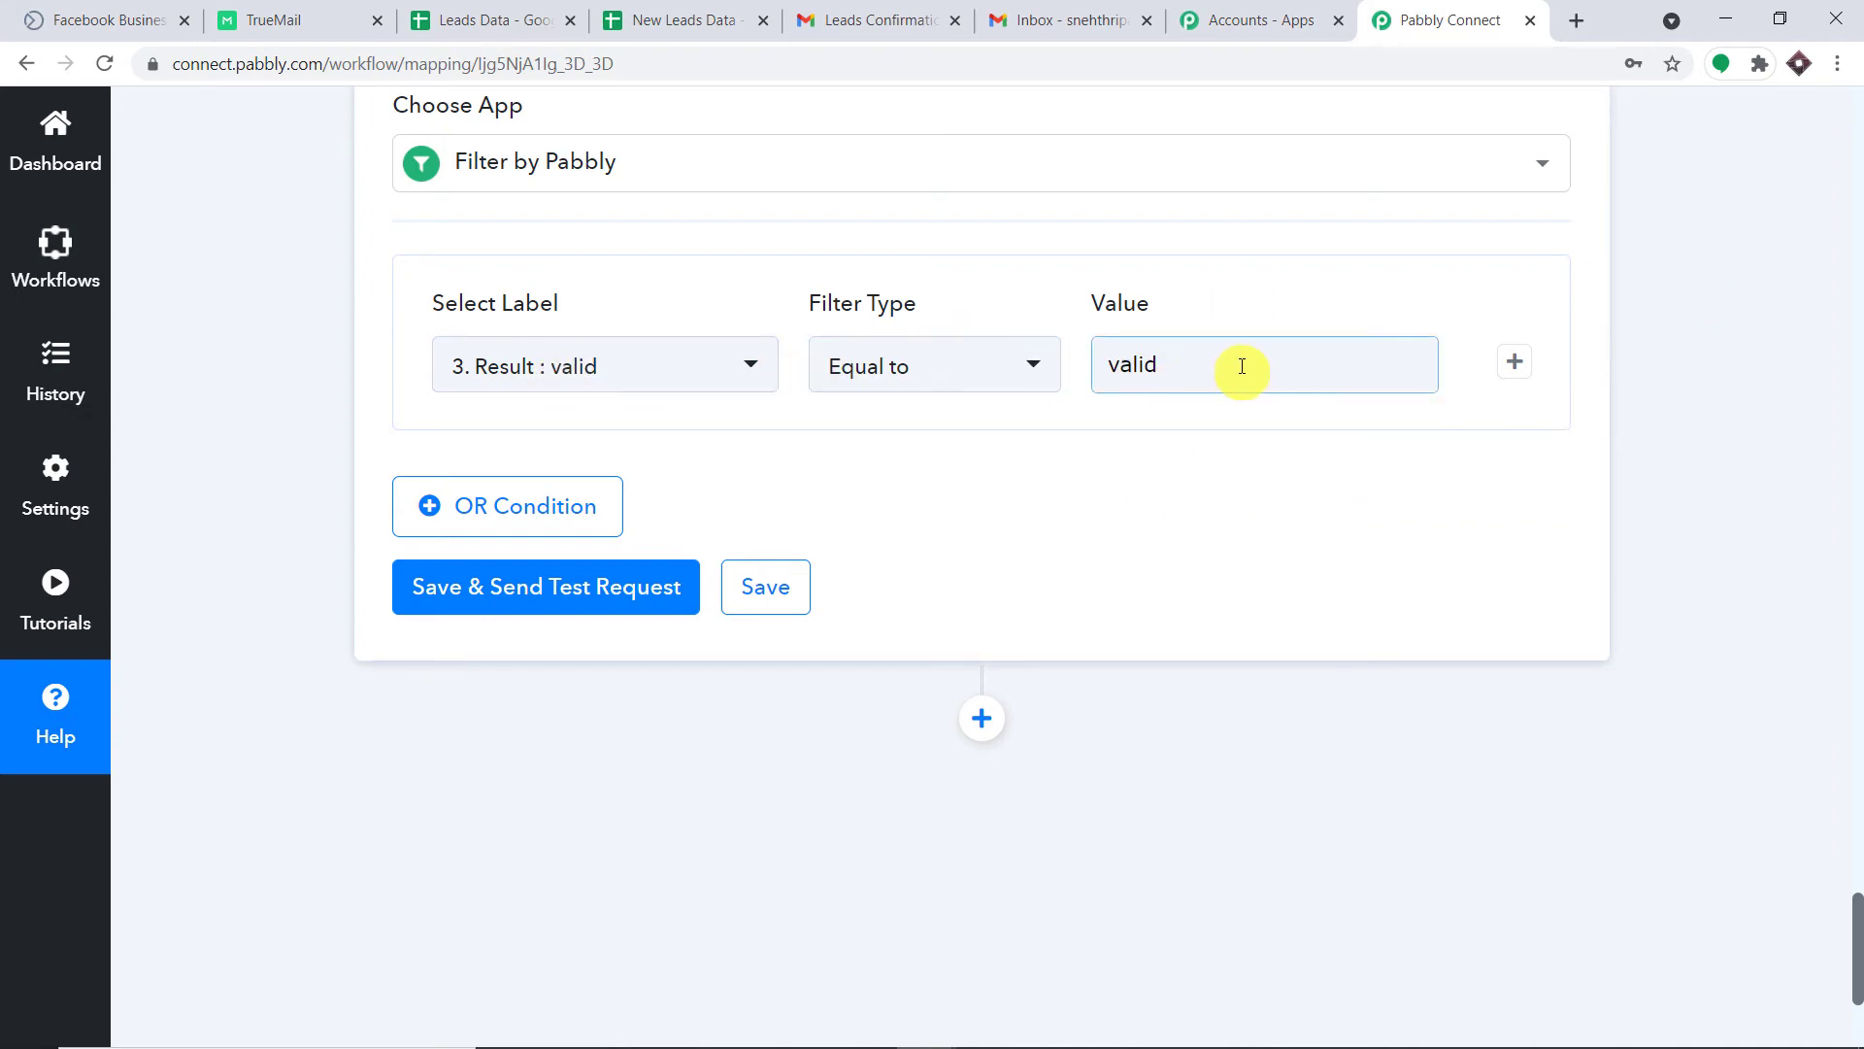
pyautogui.scroll(15, 1860, 429)
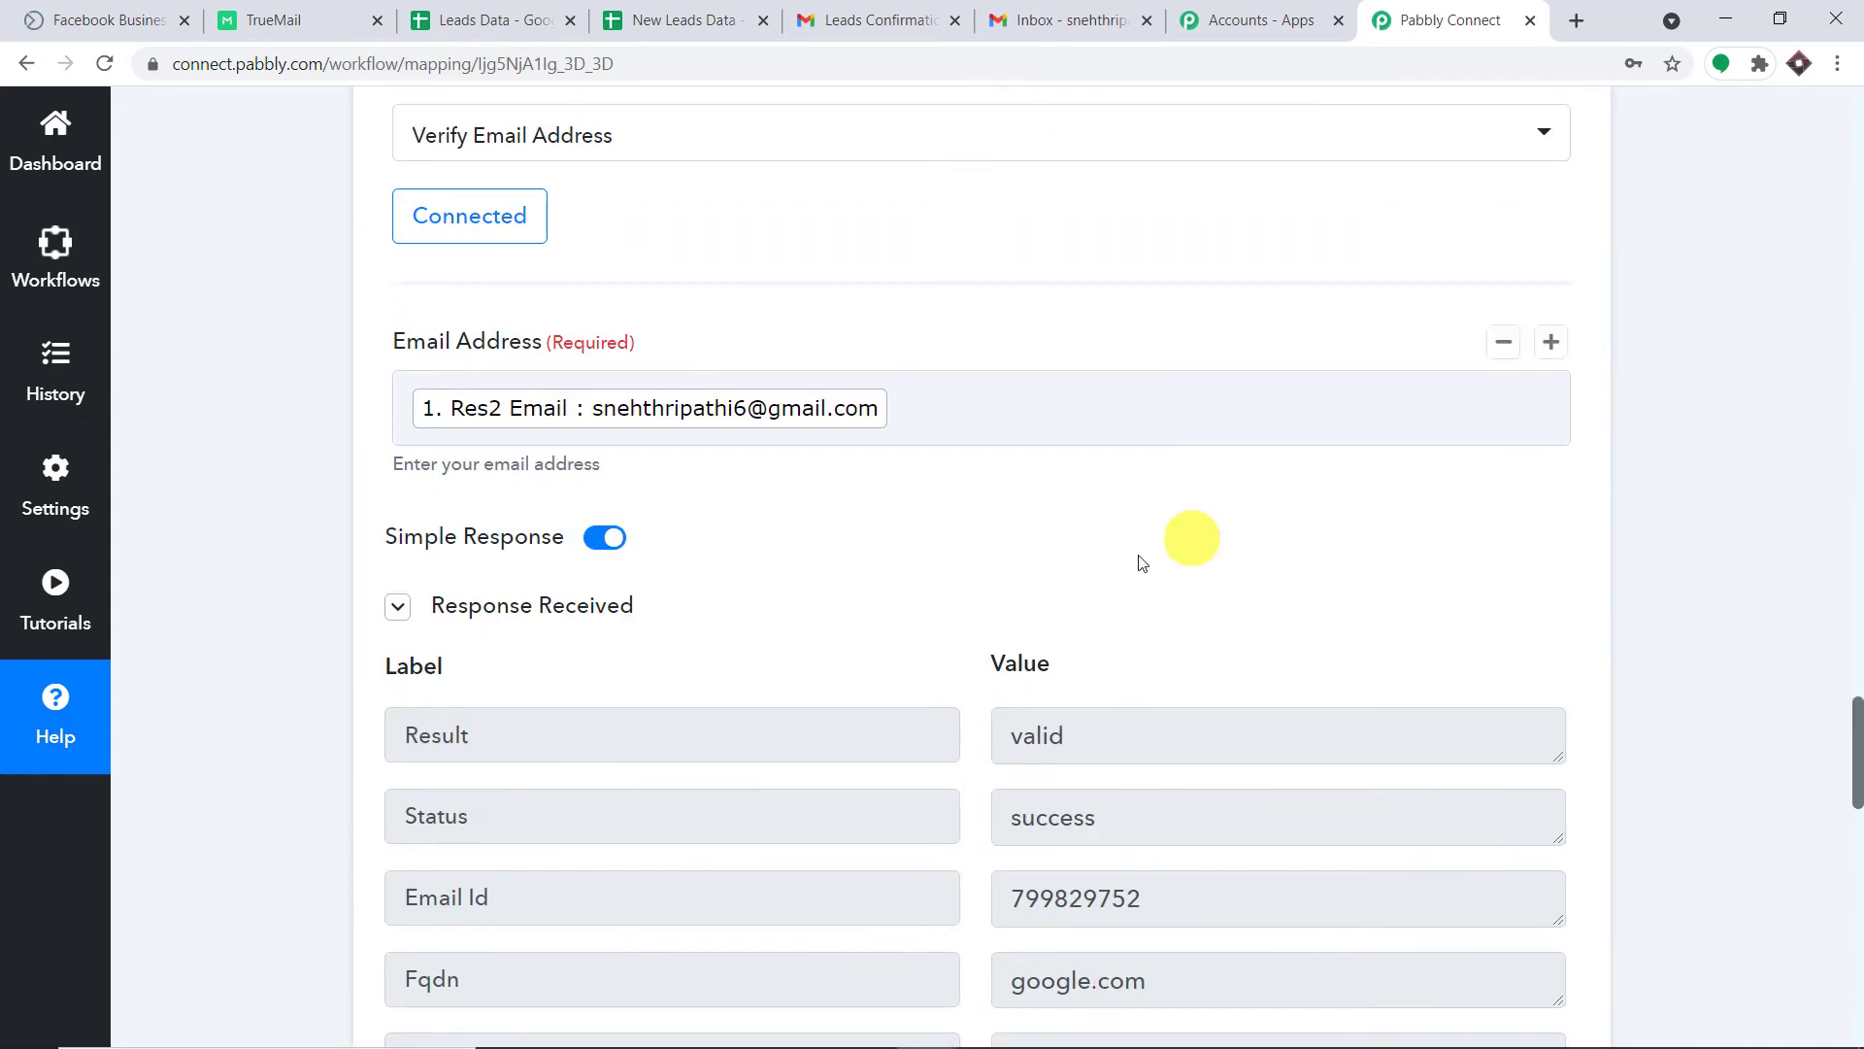
pyautogui.moveTo(1073, 737); pyautogui.dragTo(971, 746)
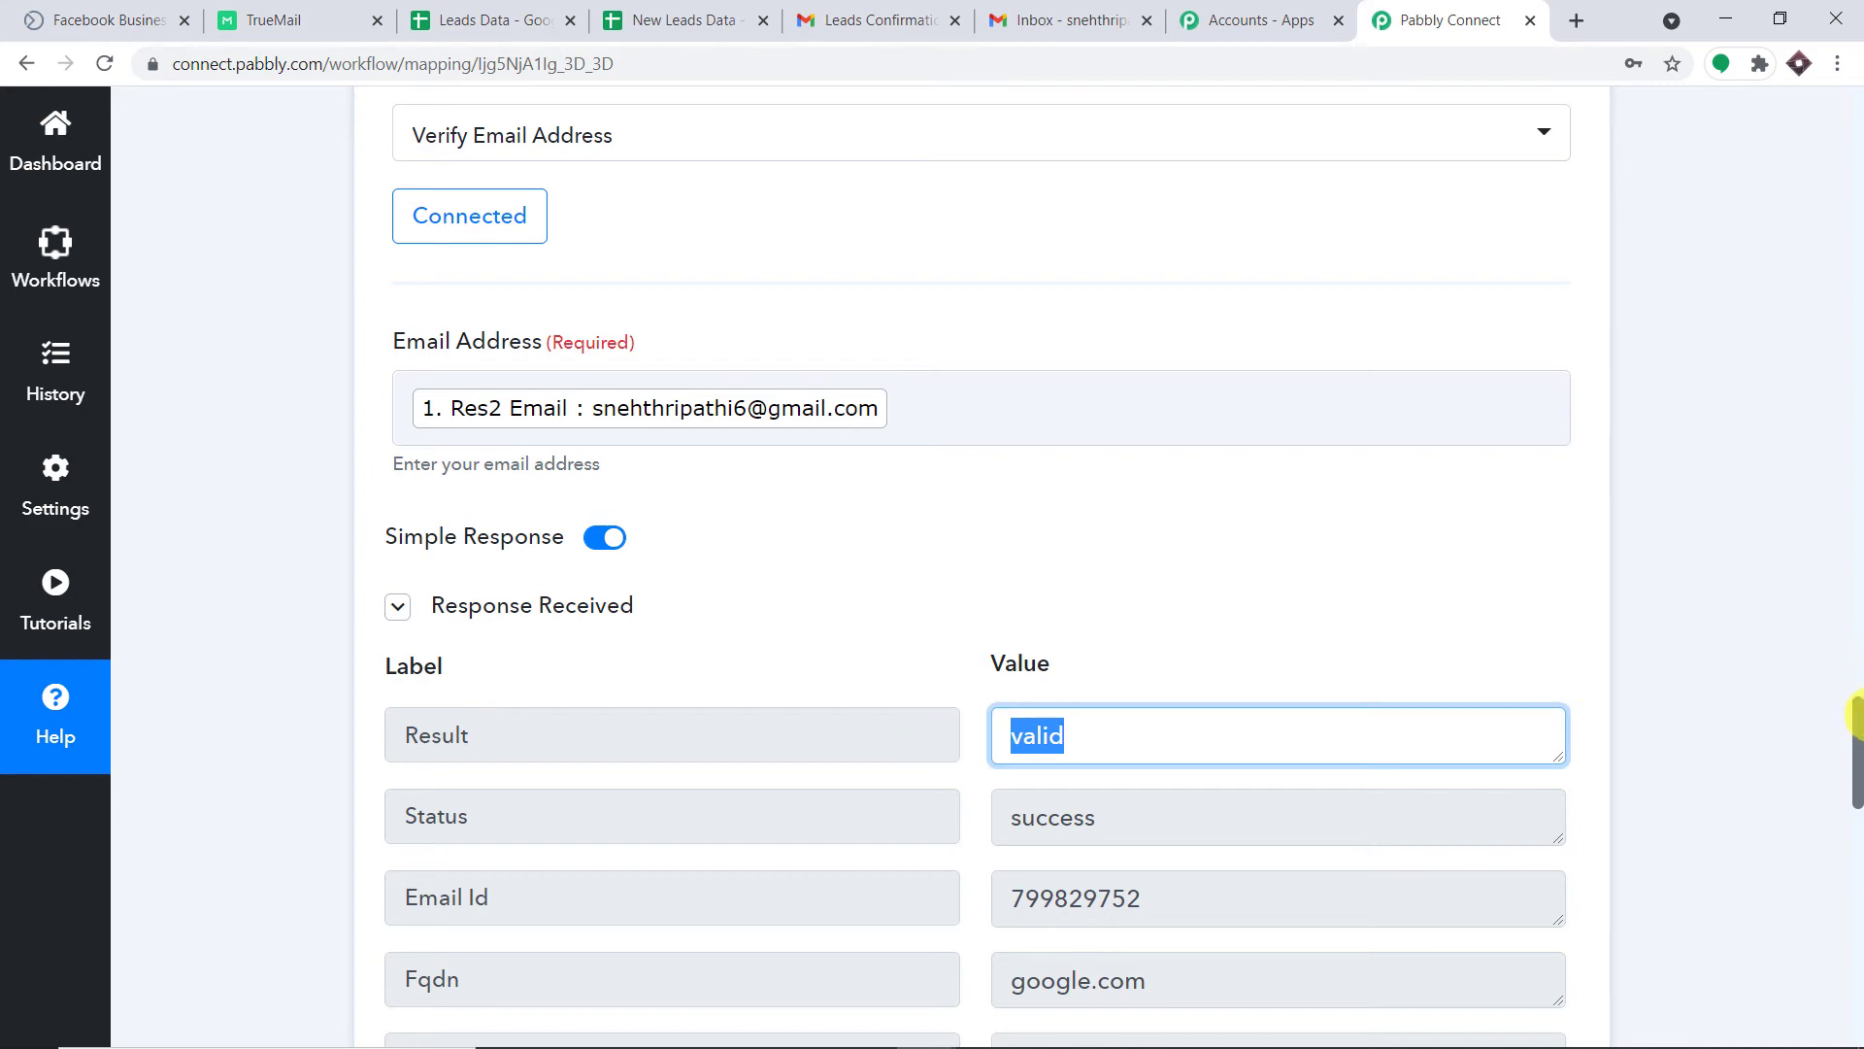
pyautogui.scroll(-5, 1856, 855)
pyautogui.scroll(-10, 1855, 855)
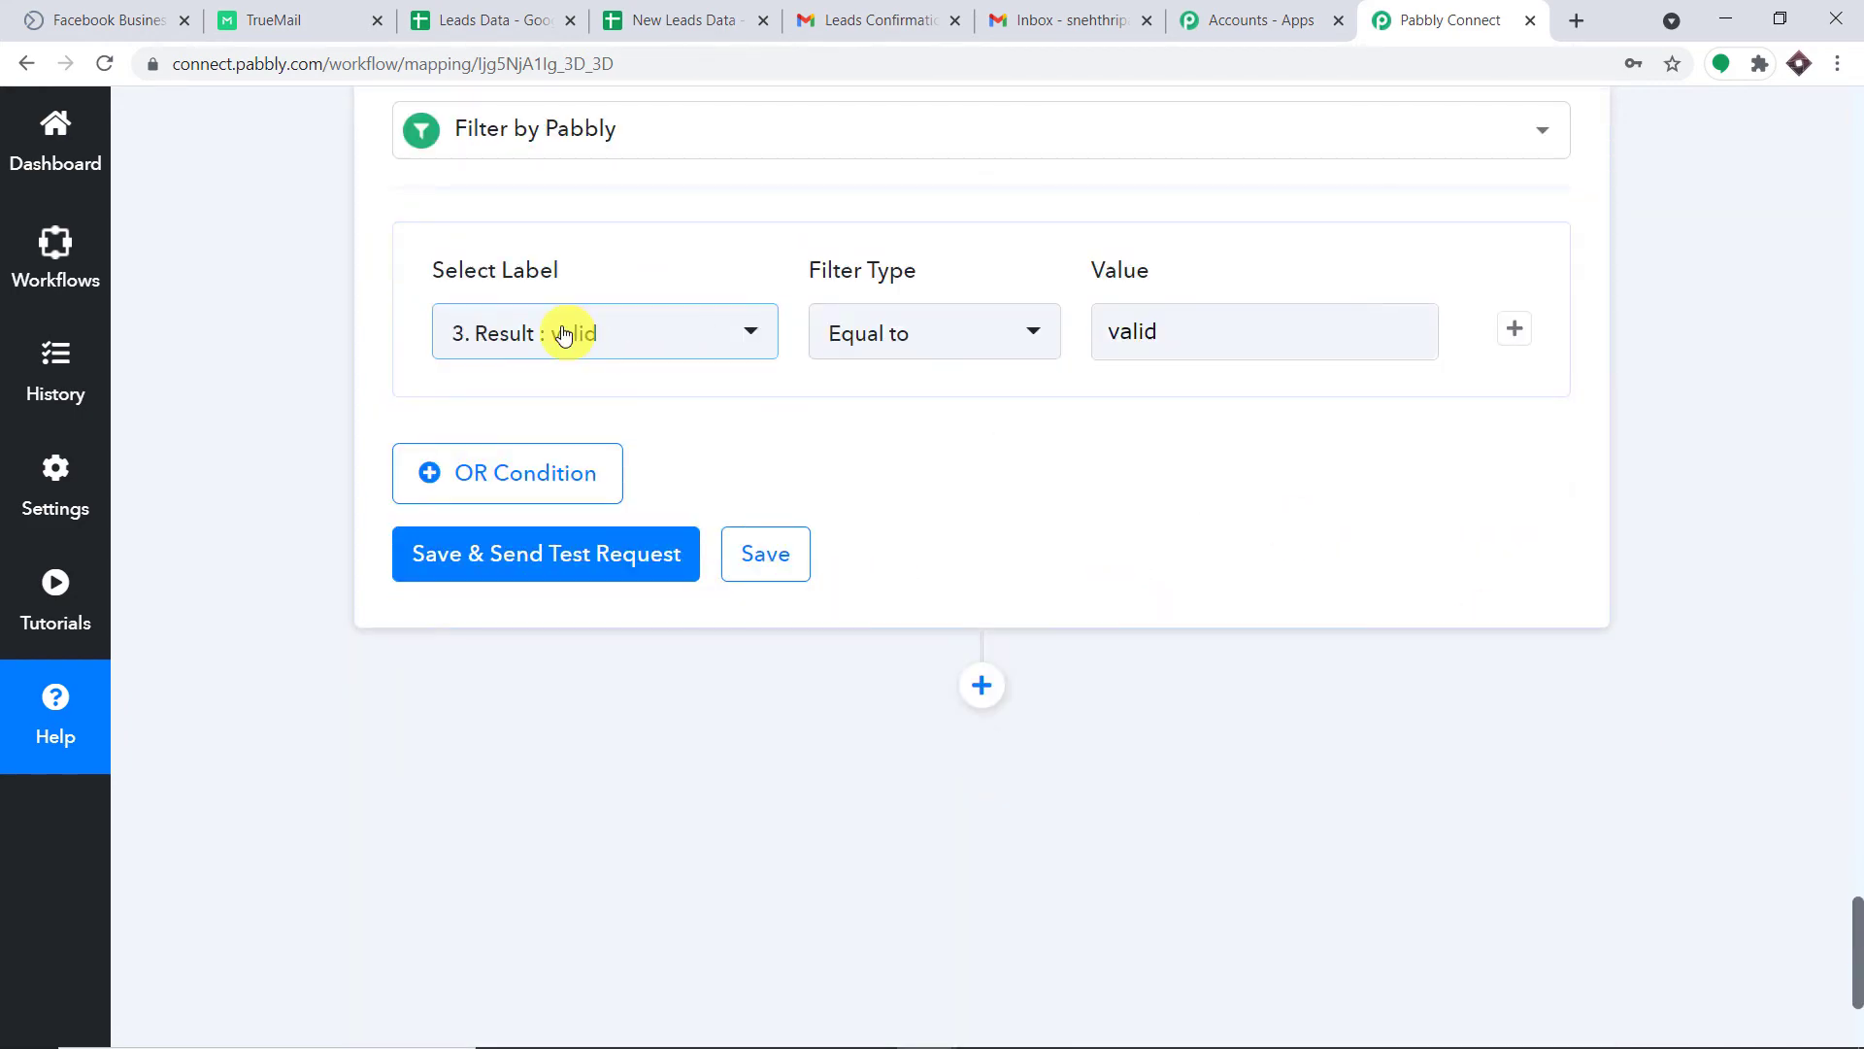
pyautogui.click(1194, 327)
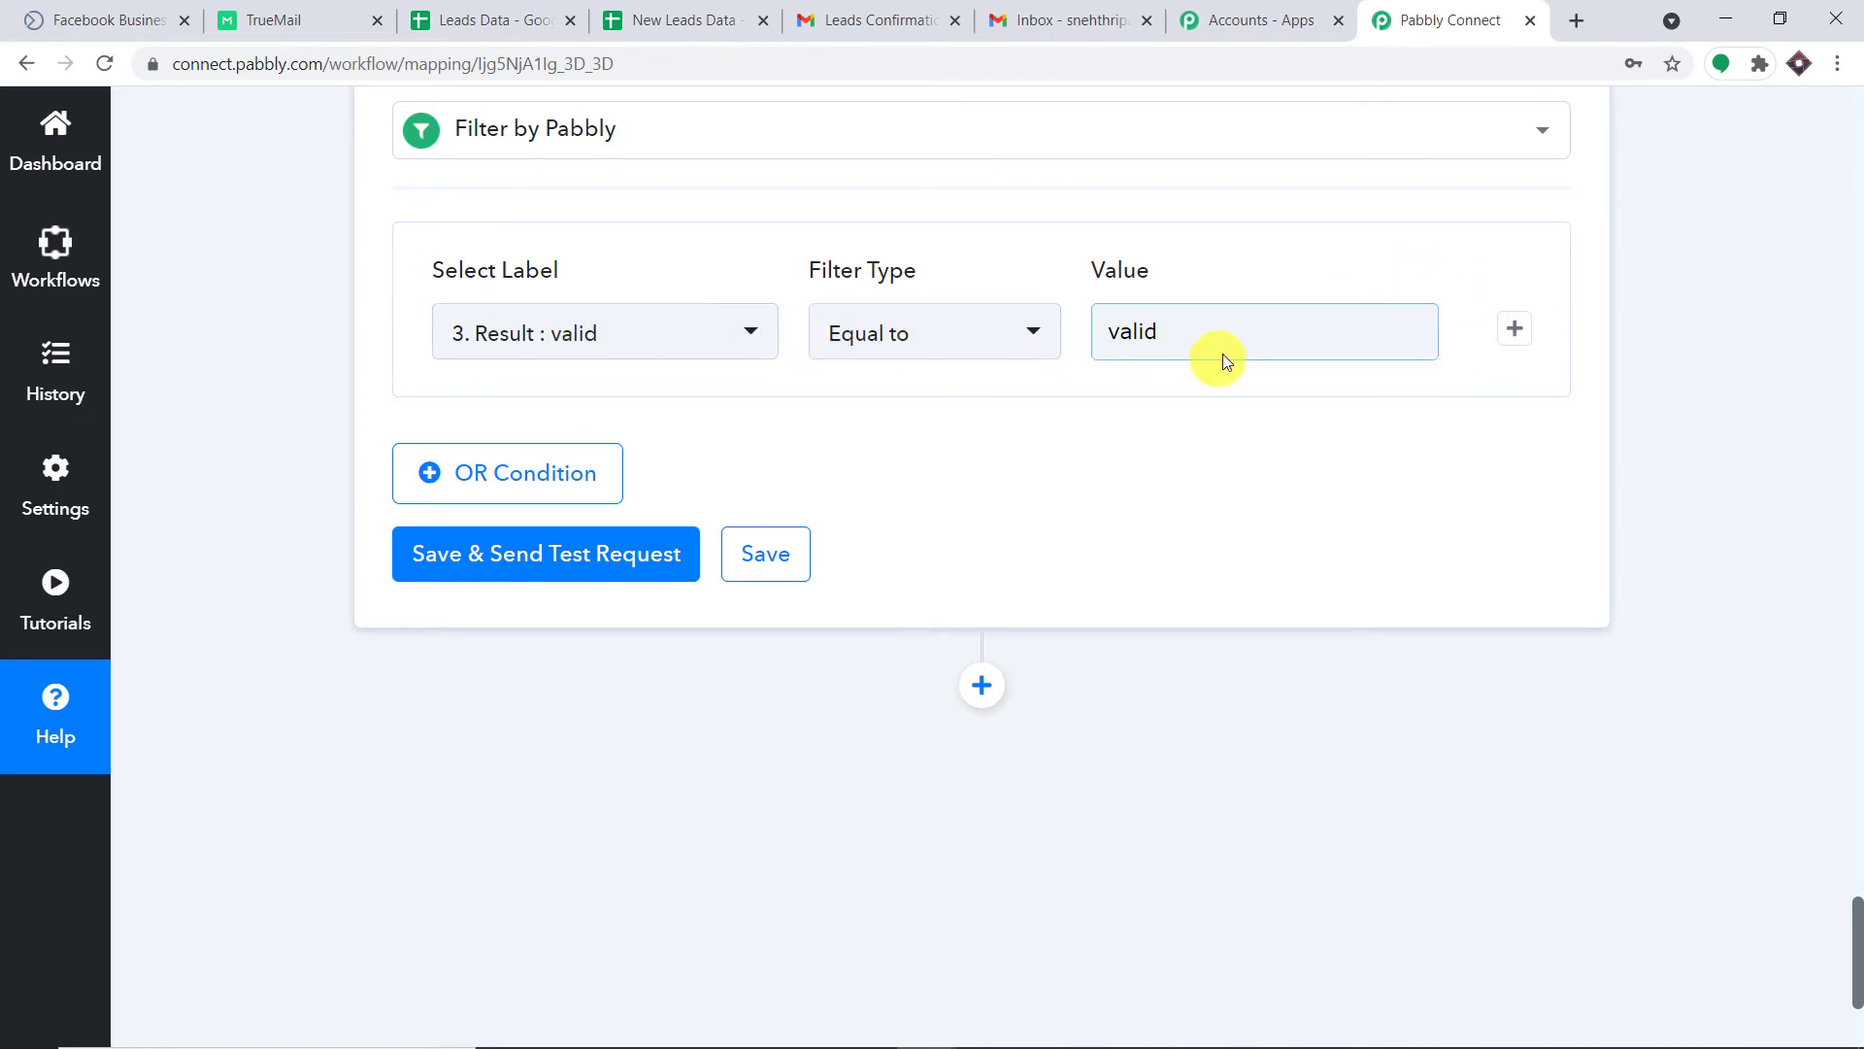
# Save and test the filter, confirming the response reads Condition is true.
pyautogui.click(612, 552)
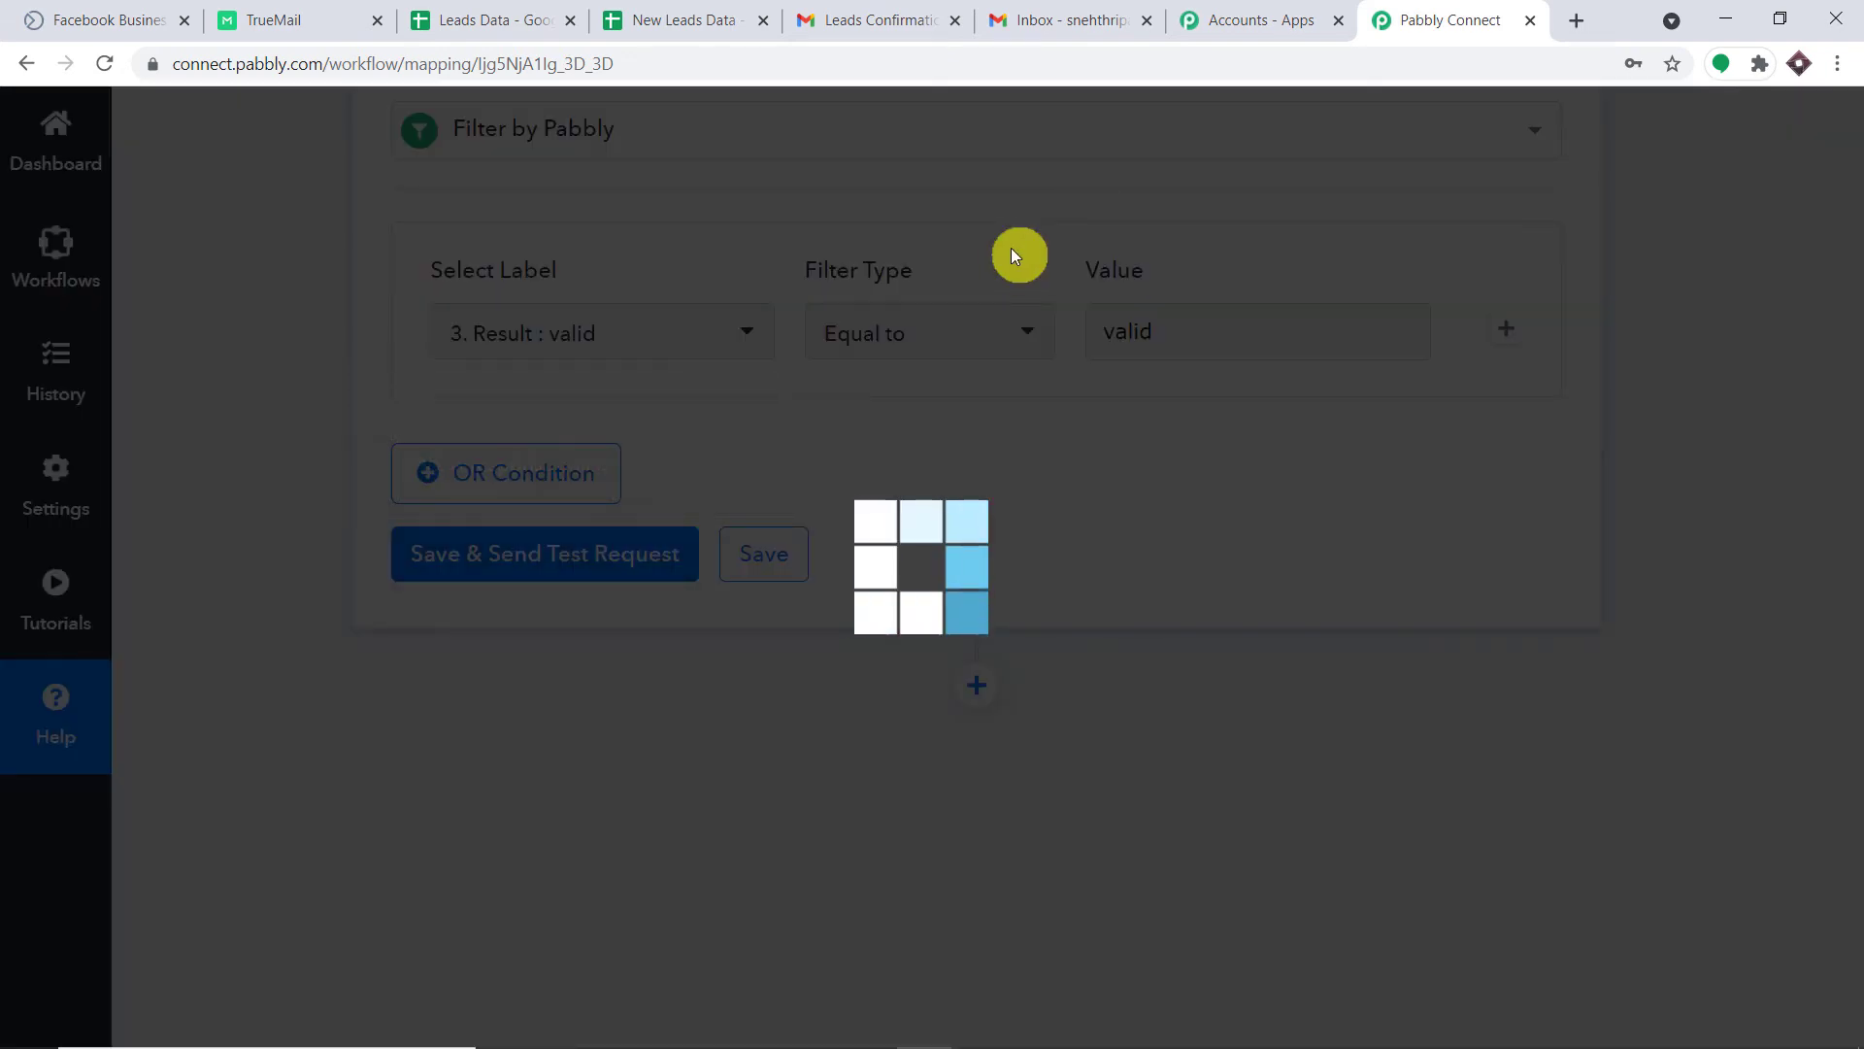
pyautogui.scroll(-2, 1061, 545)
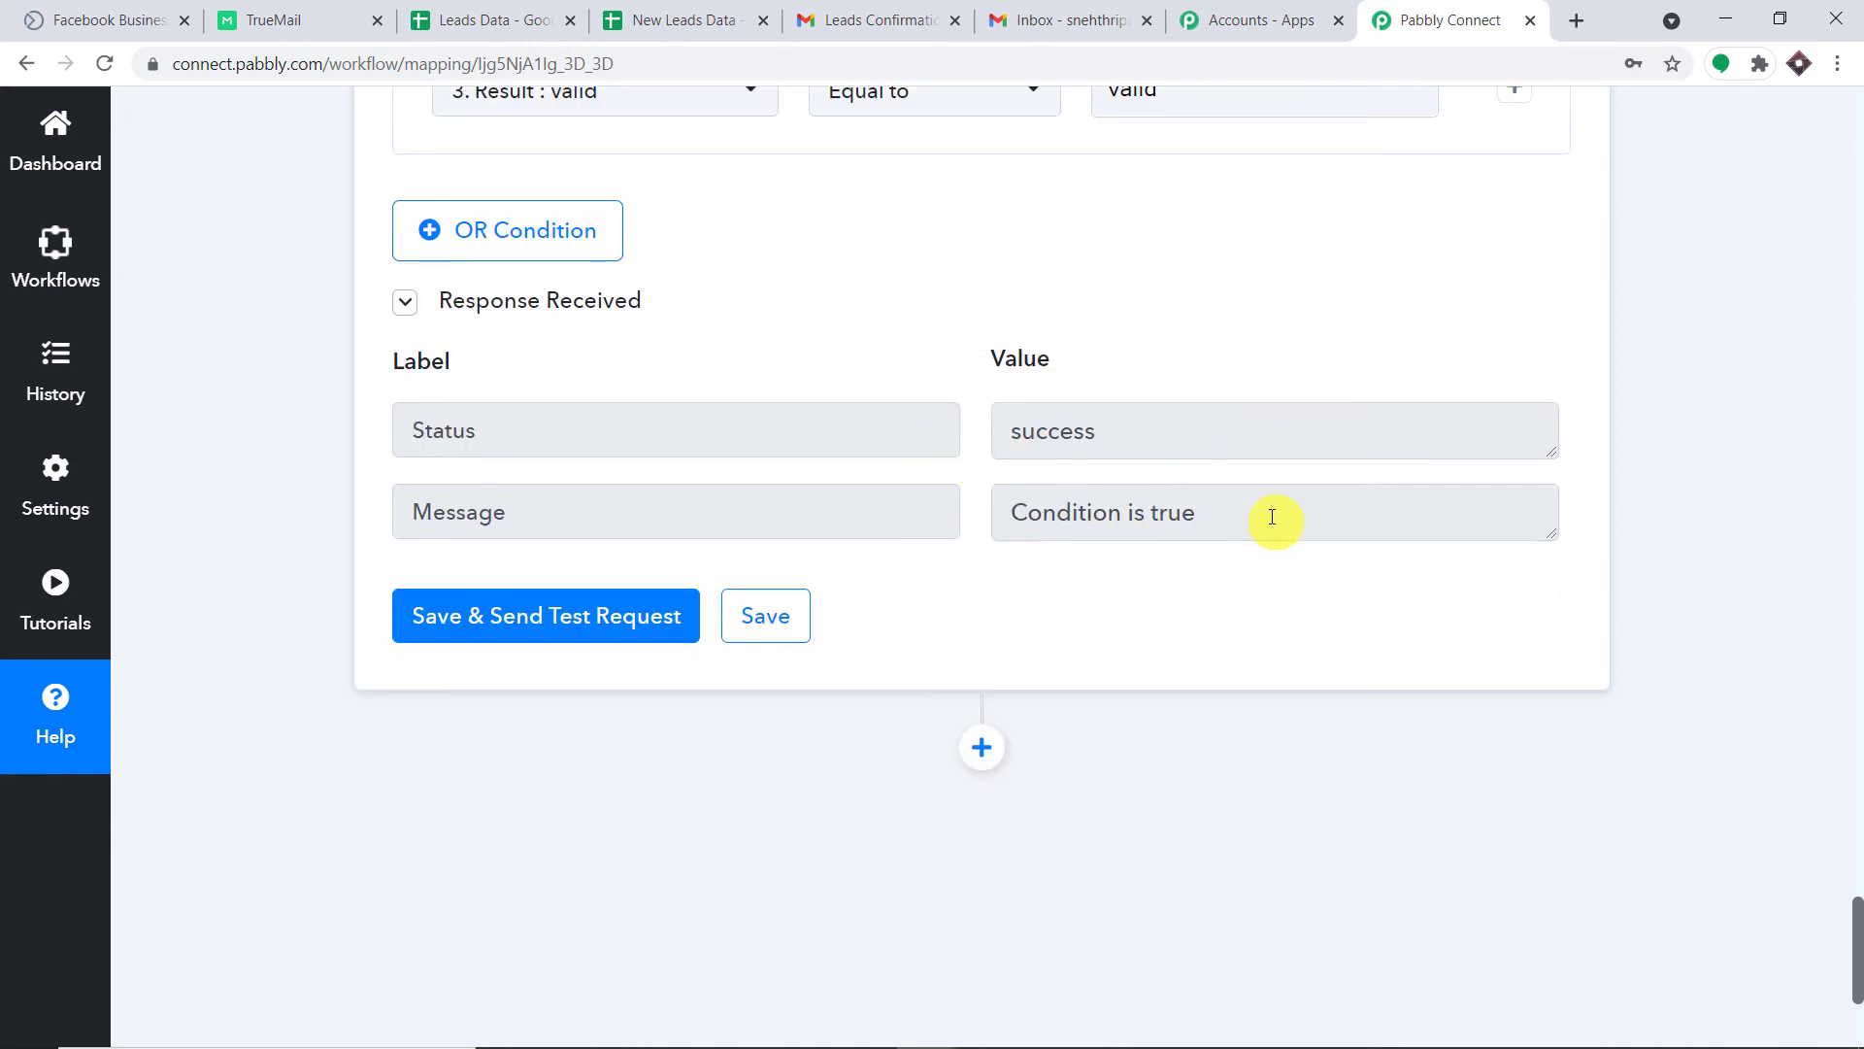
pyautogui.scroll(-4, 1295, 466)
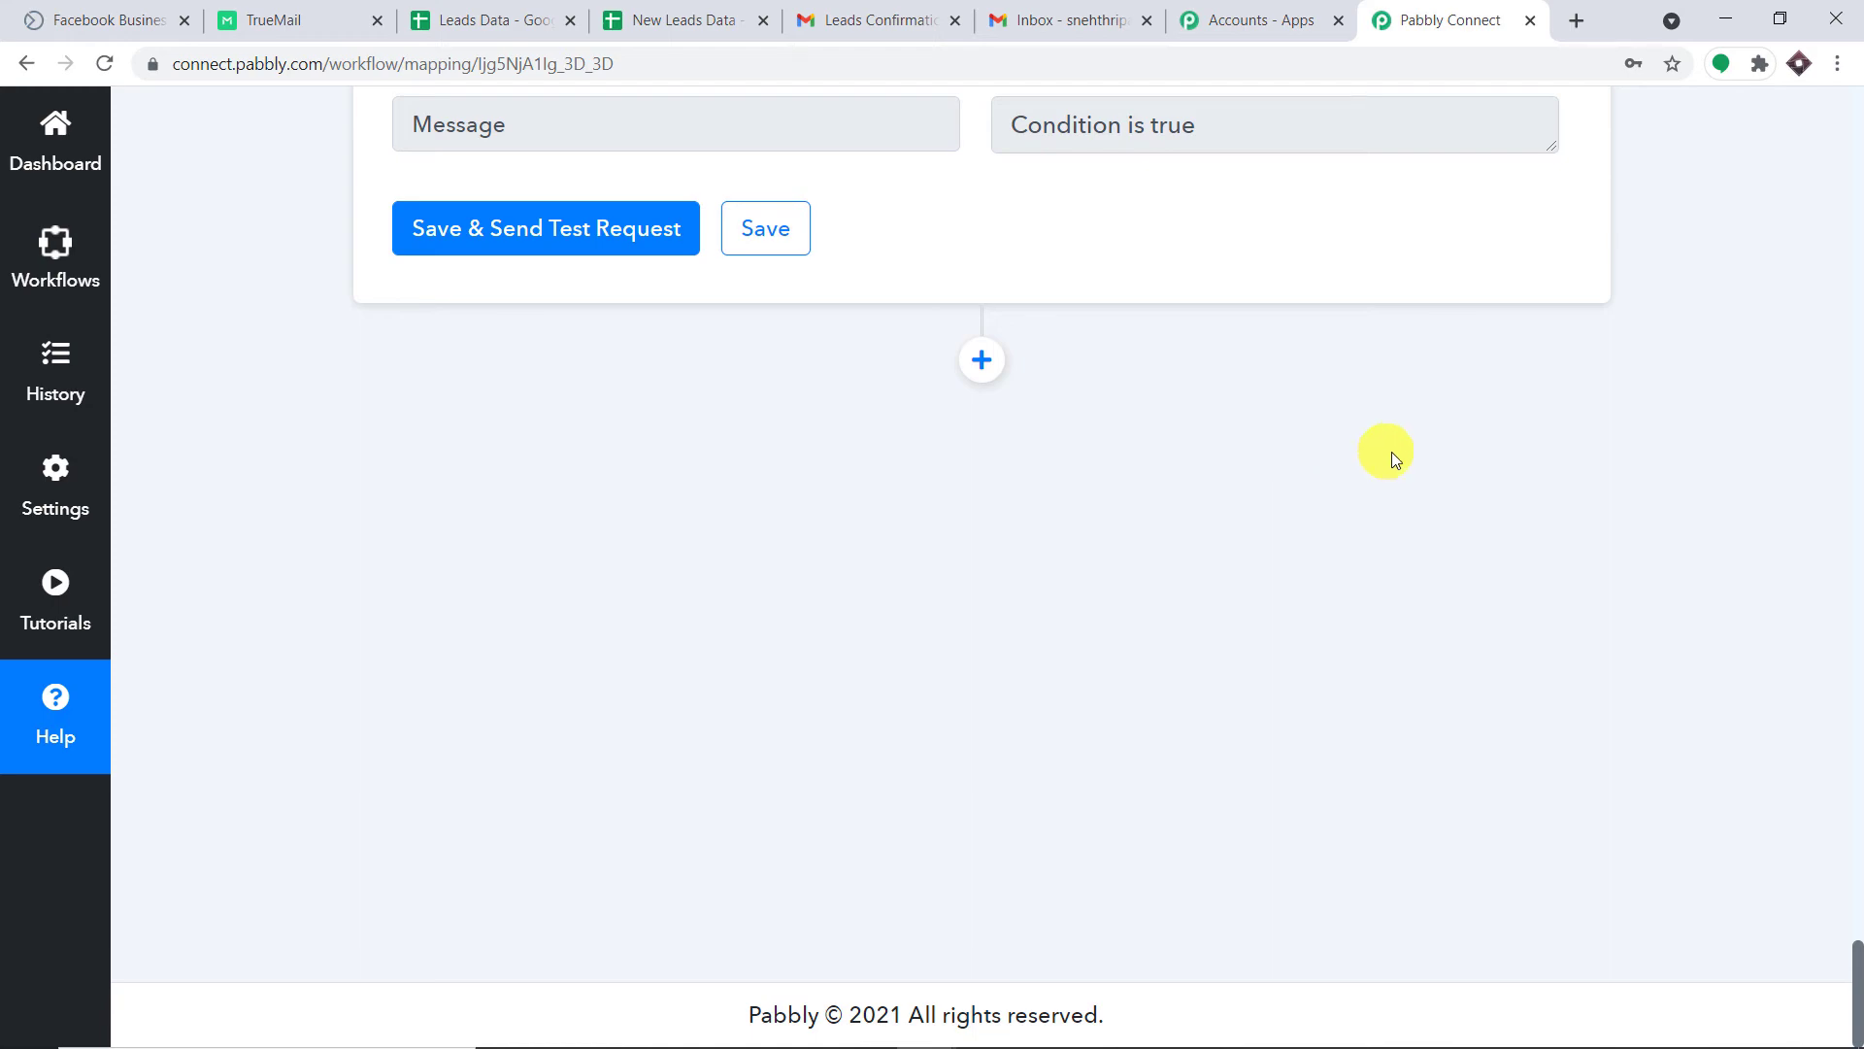
pyautogui.scroll(12, 1402, 446)
pyautogui.scroll(8, 1404, 457)
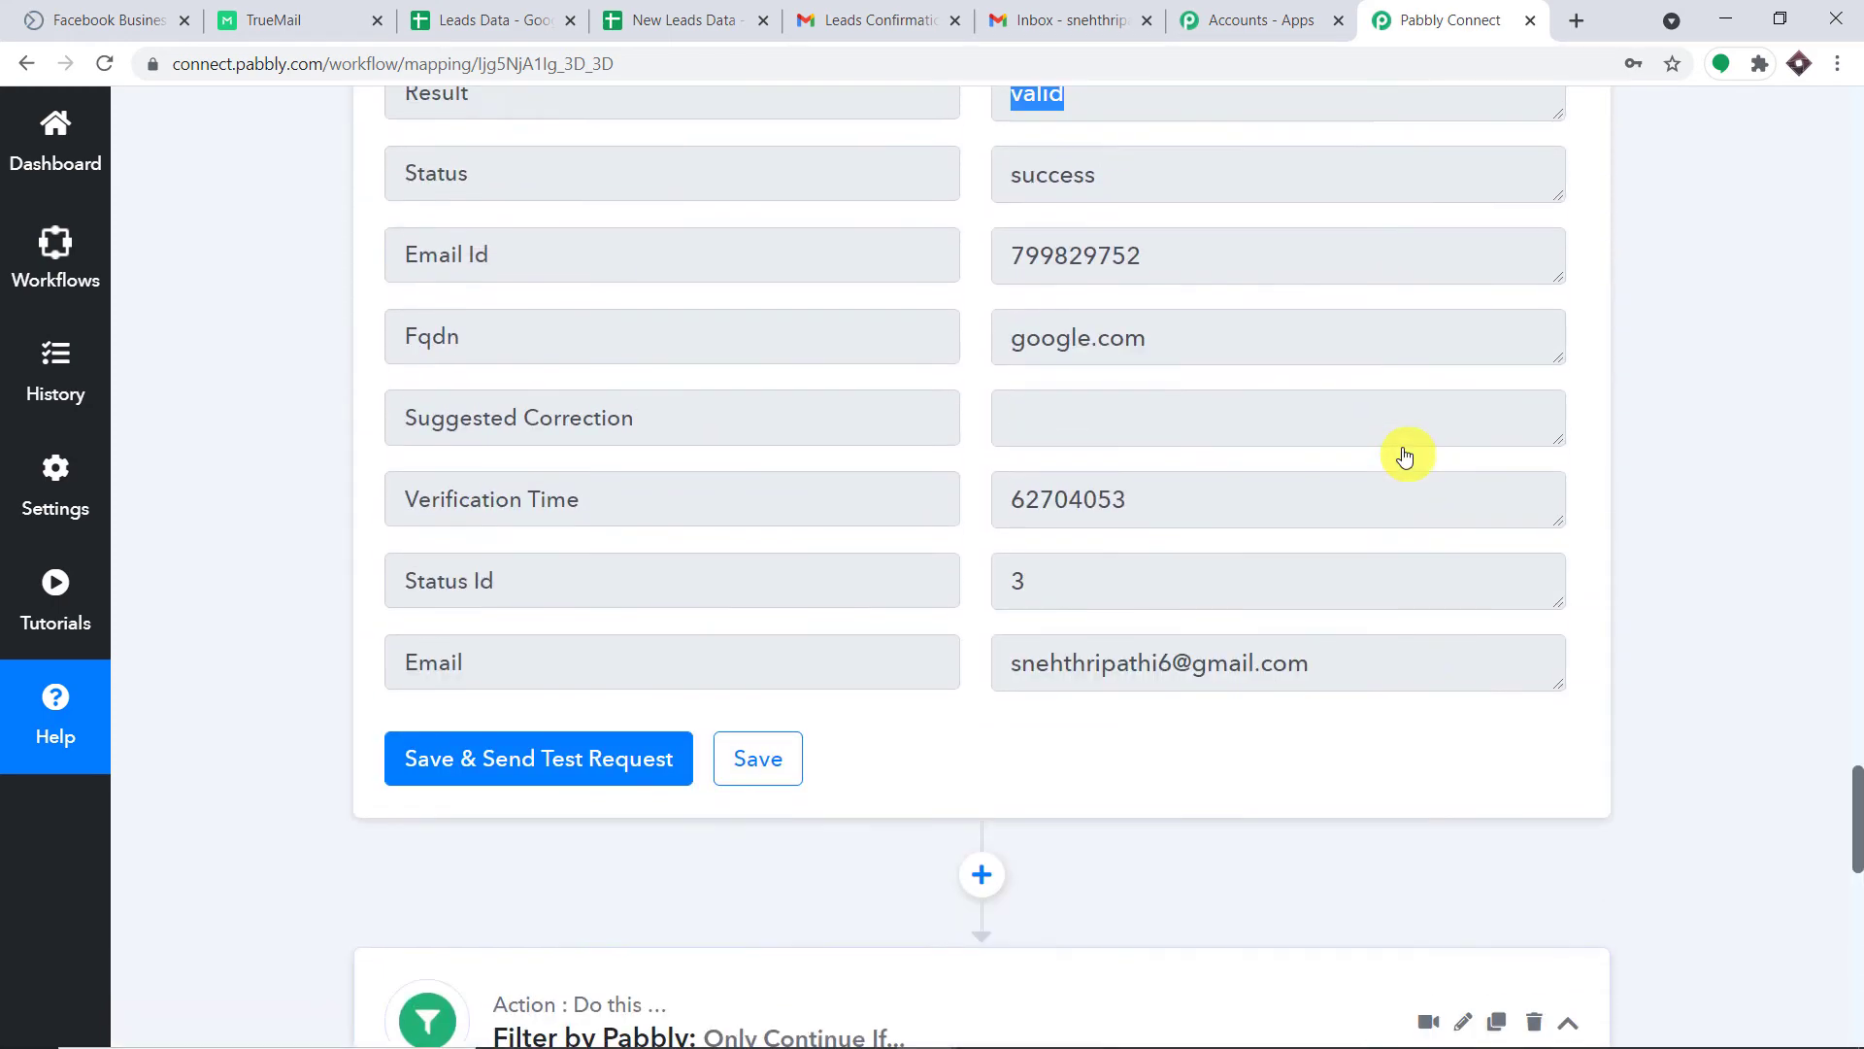
pyautogui.scroll(-1, 1330, 874)
pyautogui.moveTo(1340, 792); pyautogui.dragTo(898, 787)
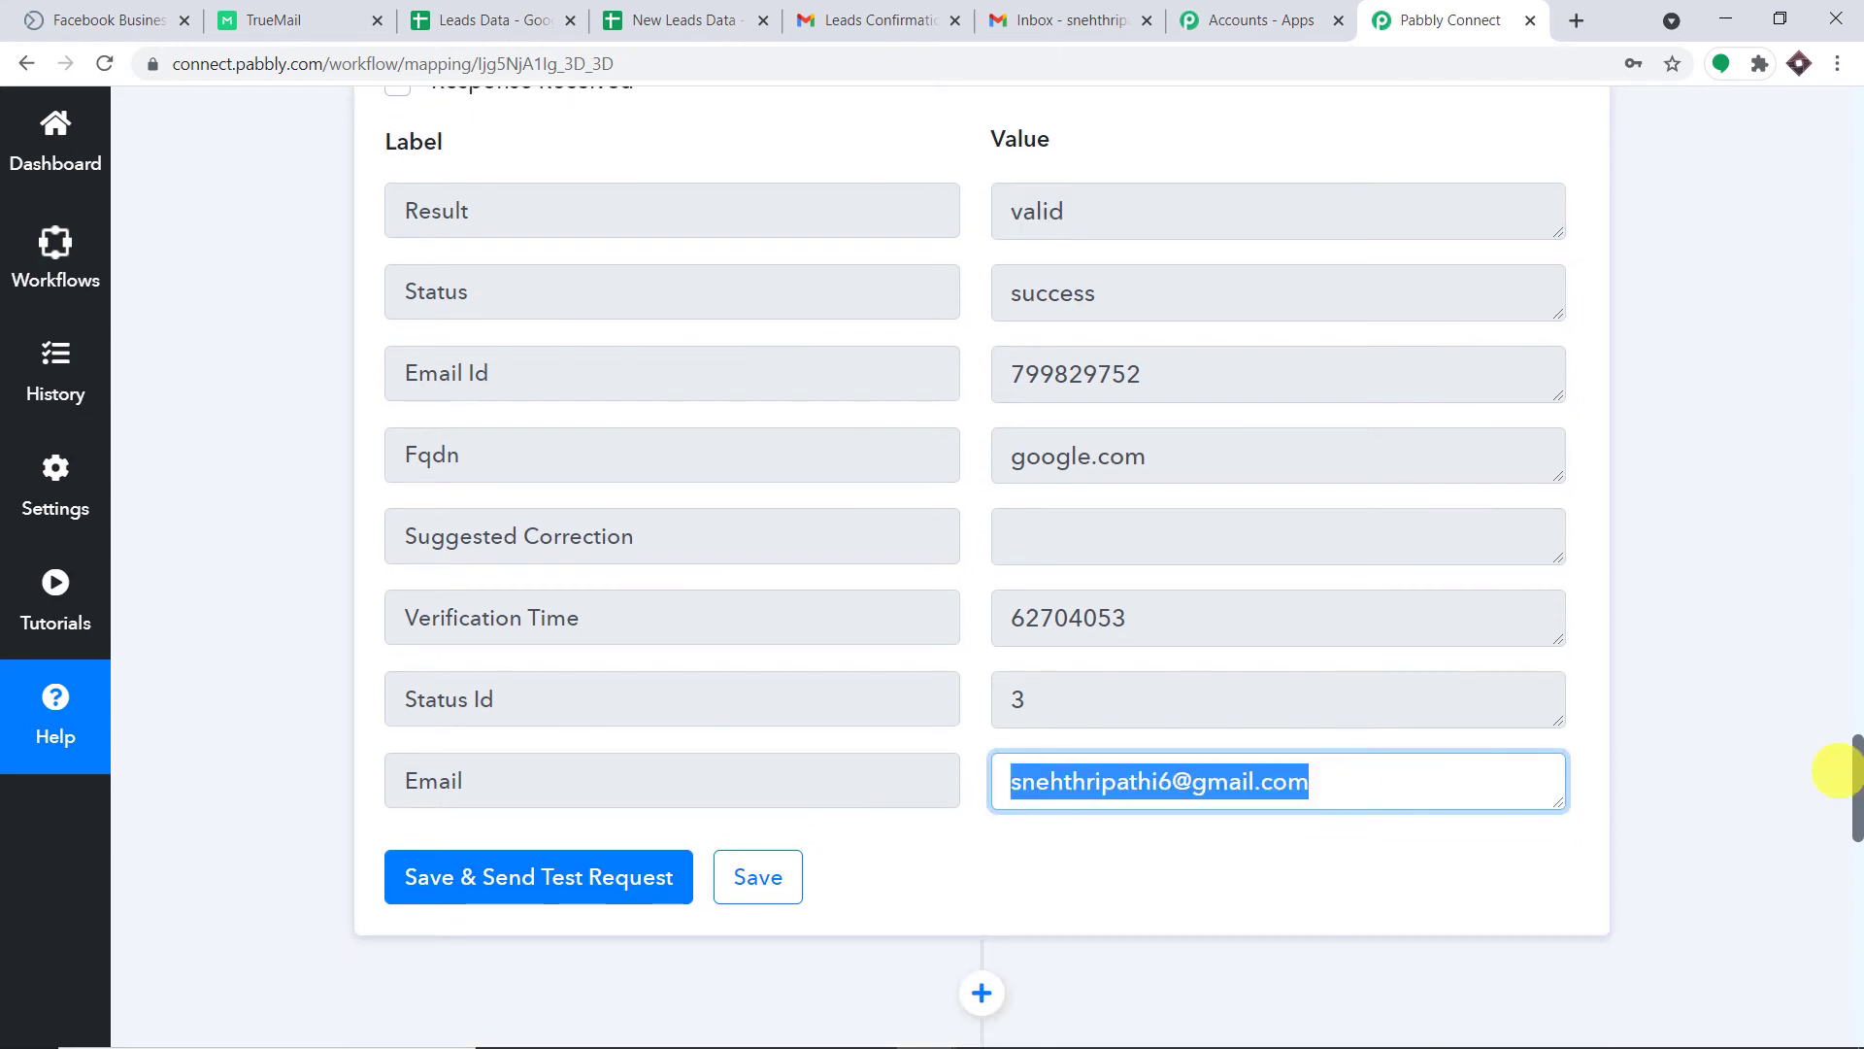
# Add a new action step below the filter.
pyautogui.moveTo(1858, 770); pyautogui.dragTo(1857, 949)
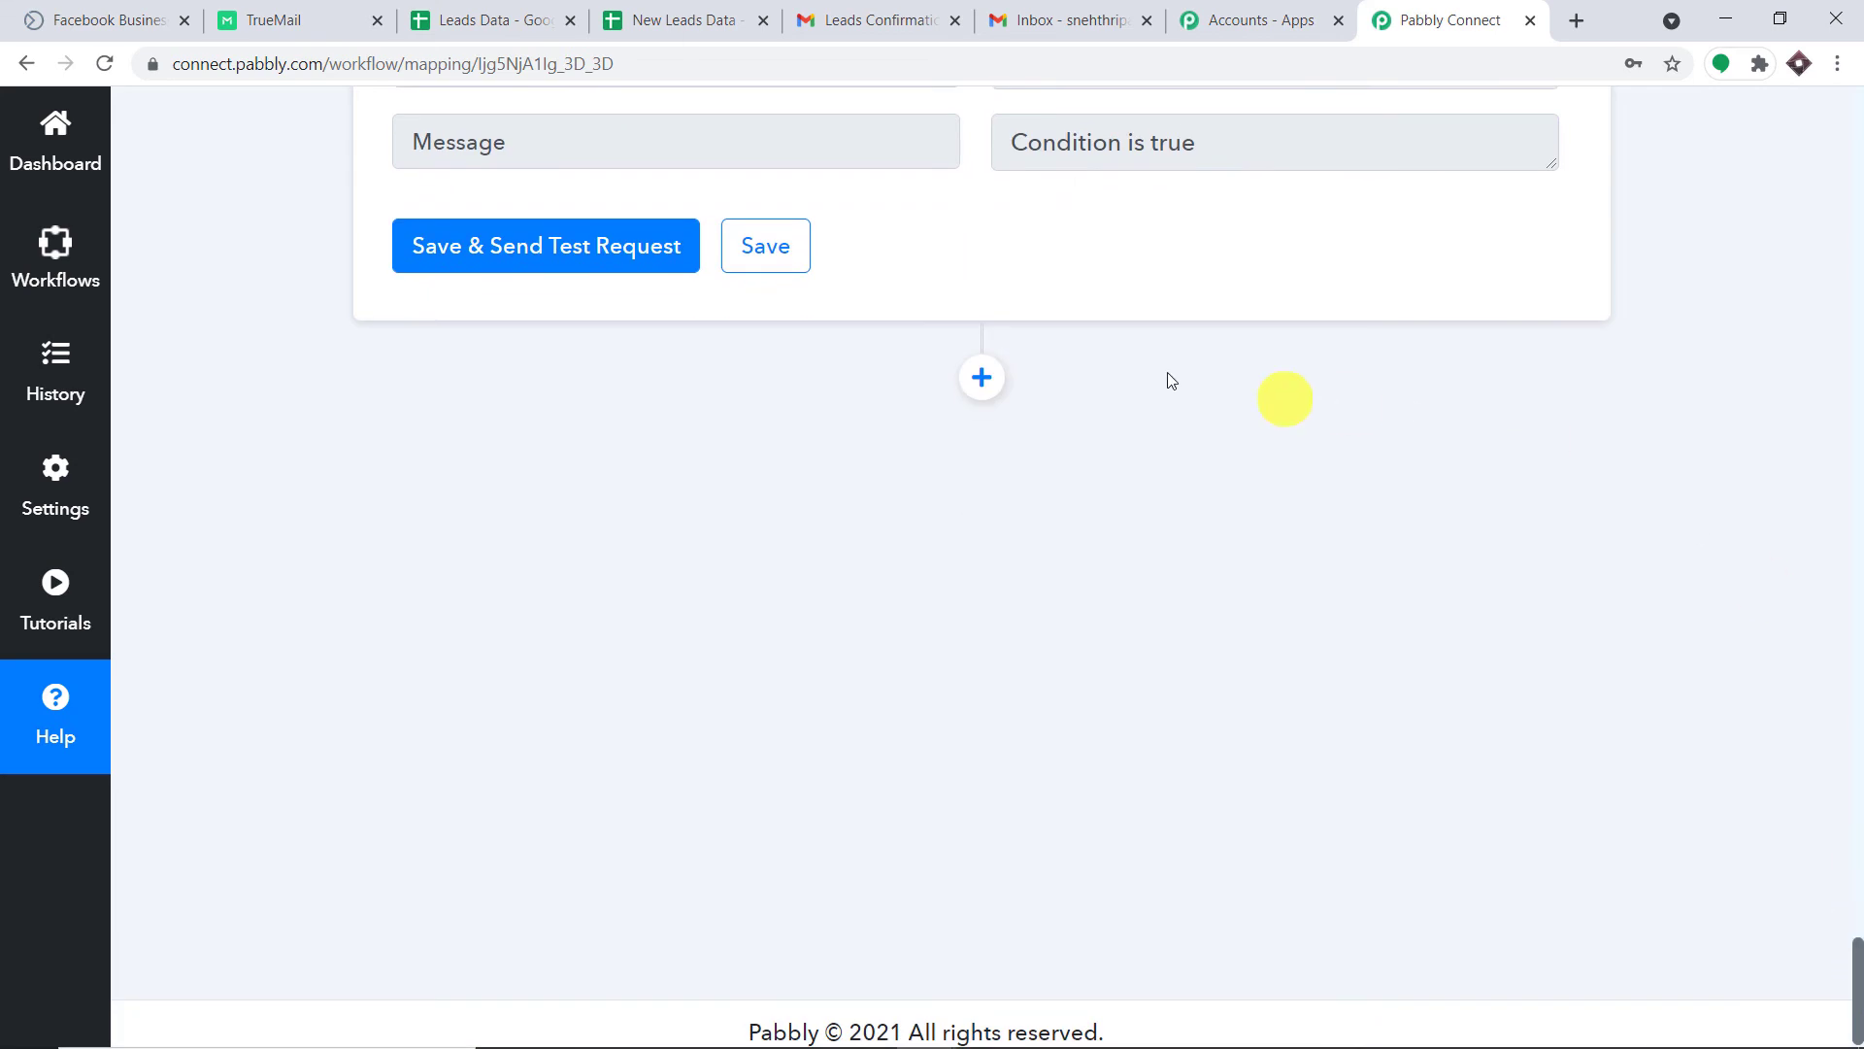
pyautogui.click(975, 384)
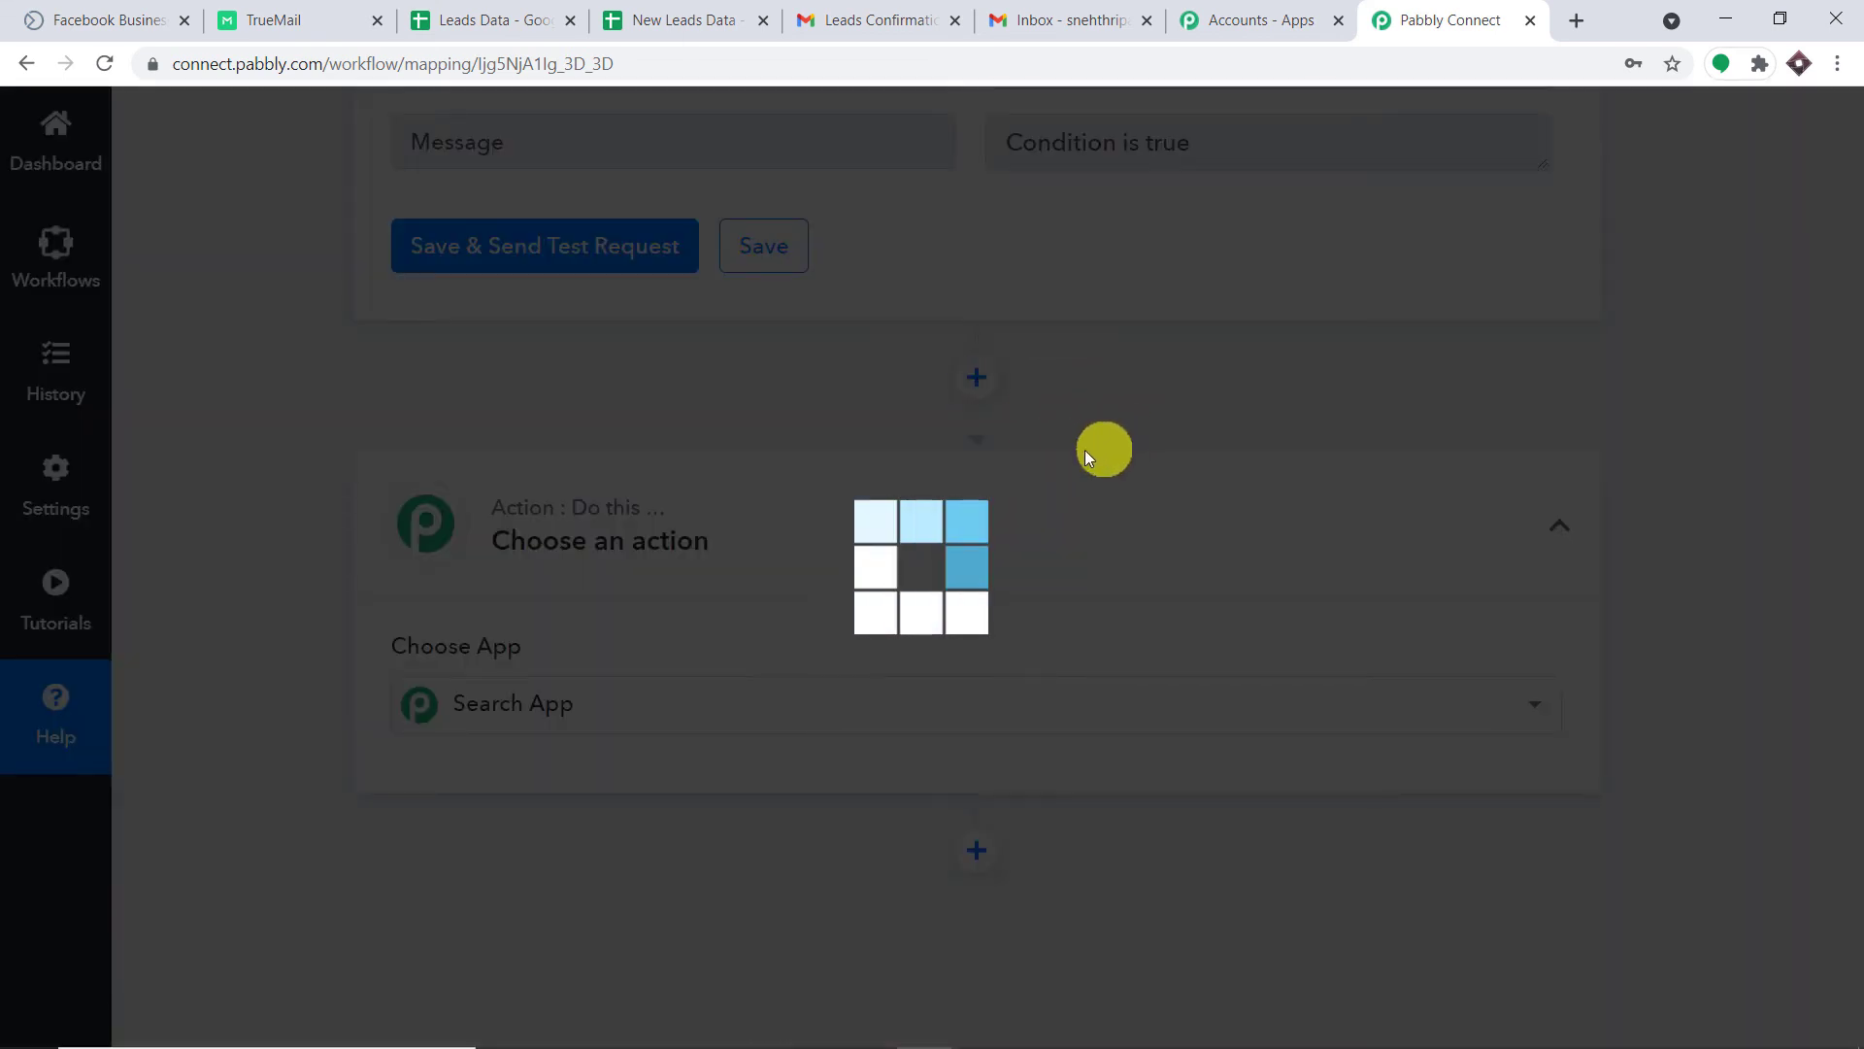
pyautogui.scroll(-2, 670, 692)
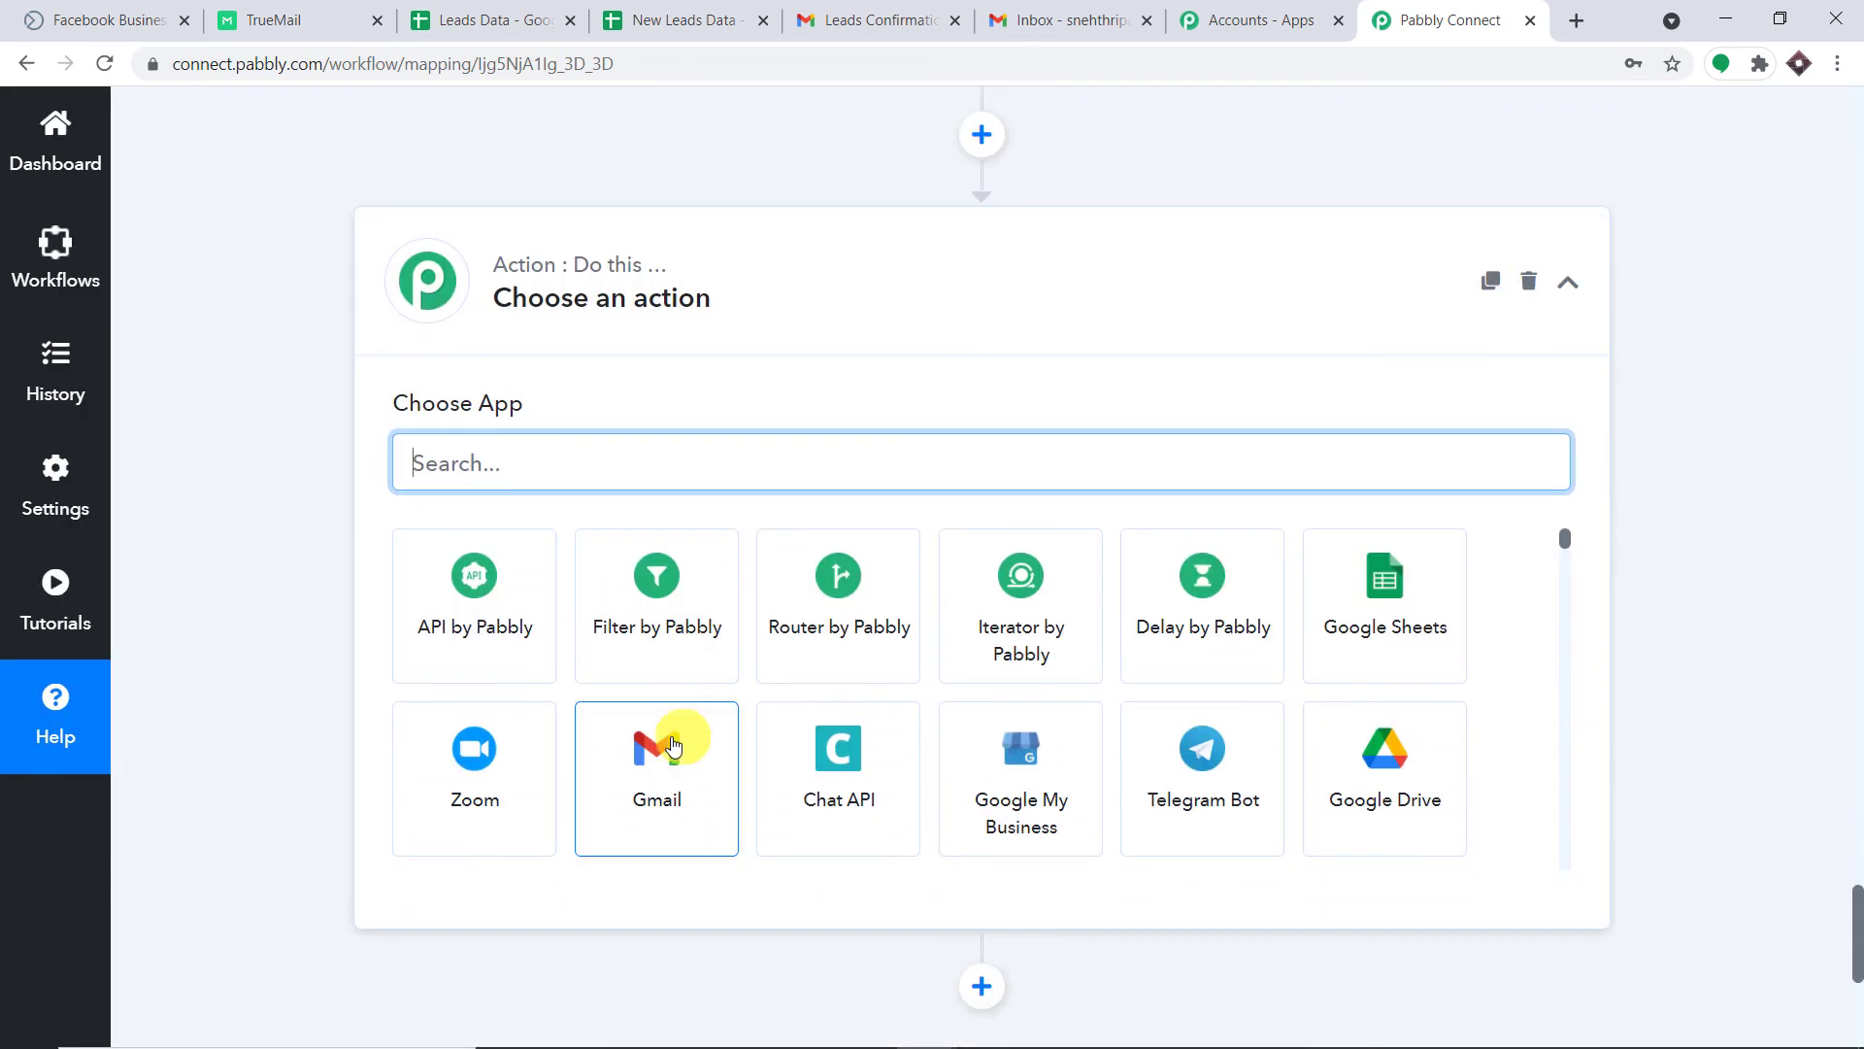
# Make the new step a Gmail Send an Email action.
pyautogui.click(668, 751)
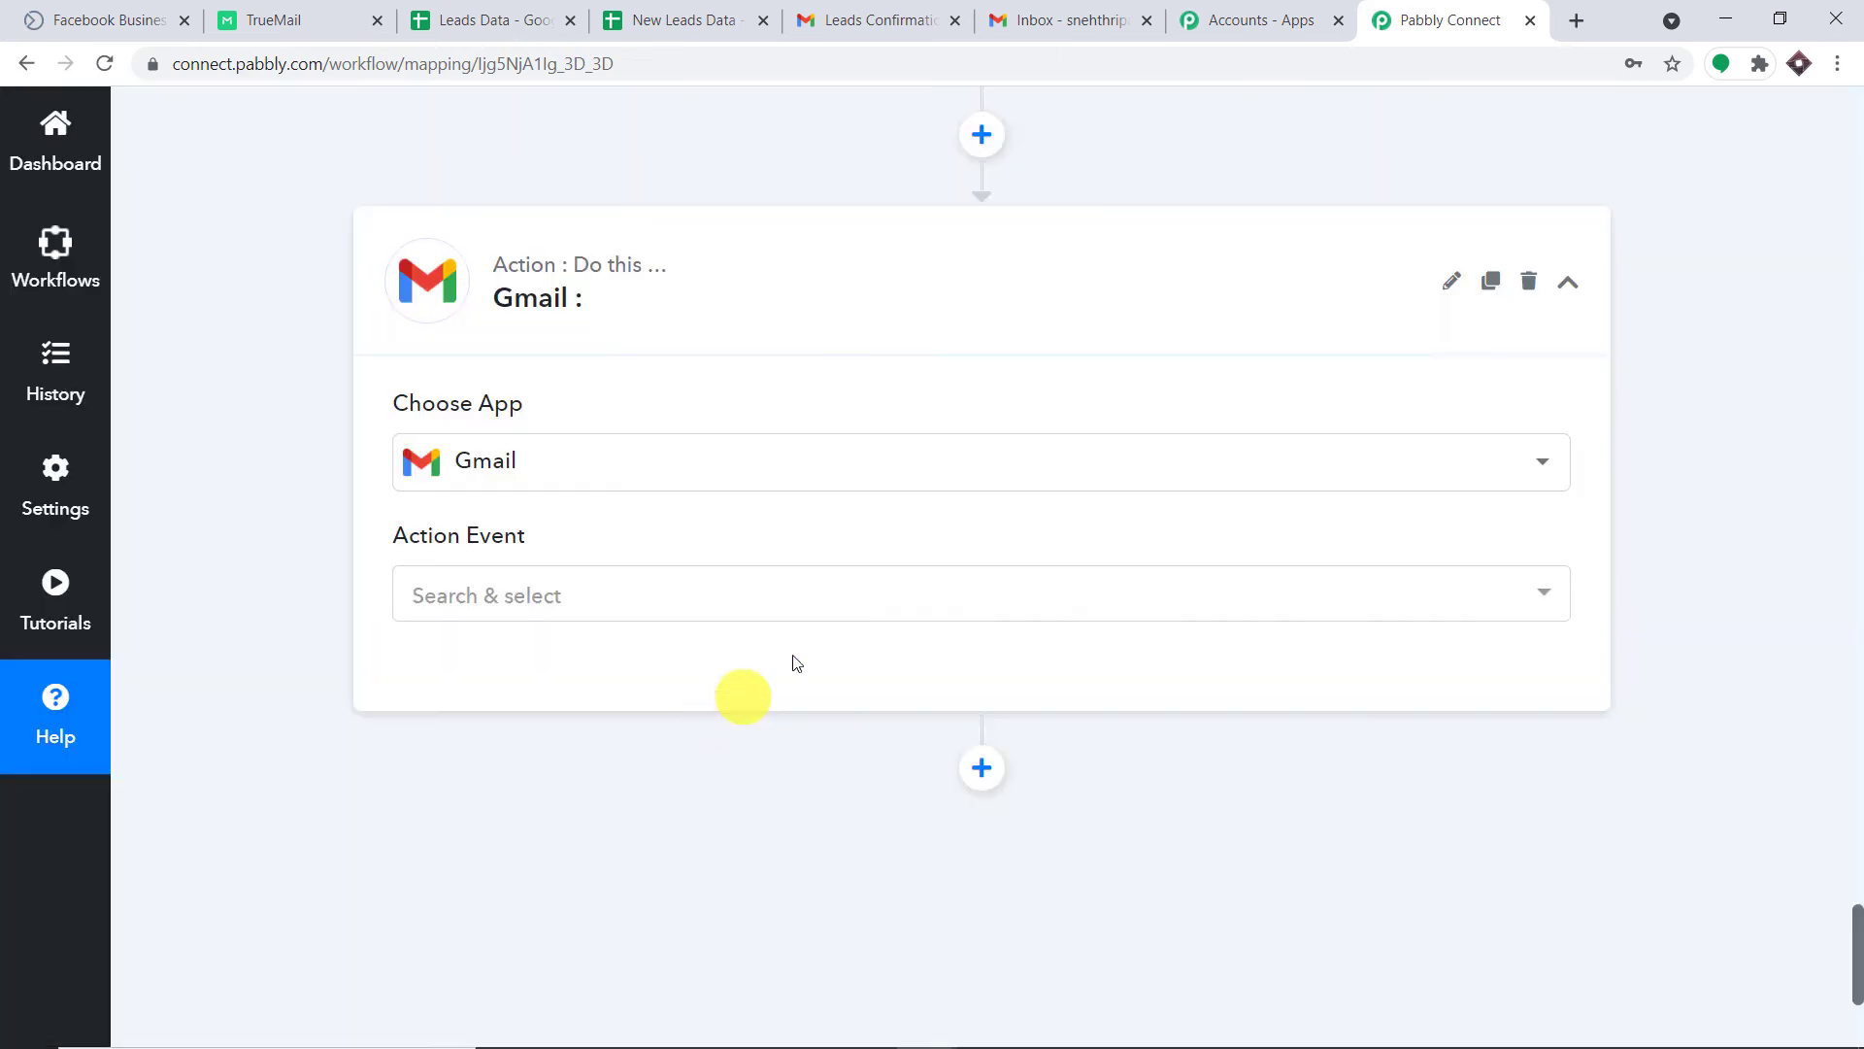
pyautogui.scroll(-3, 920, 553)
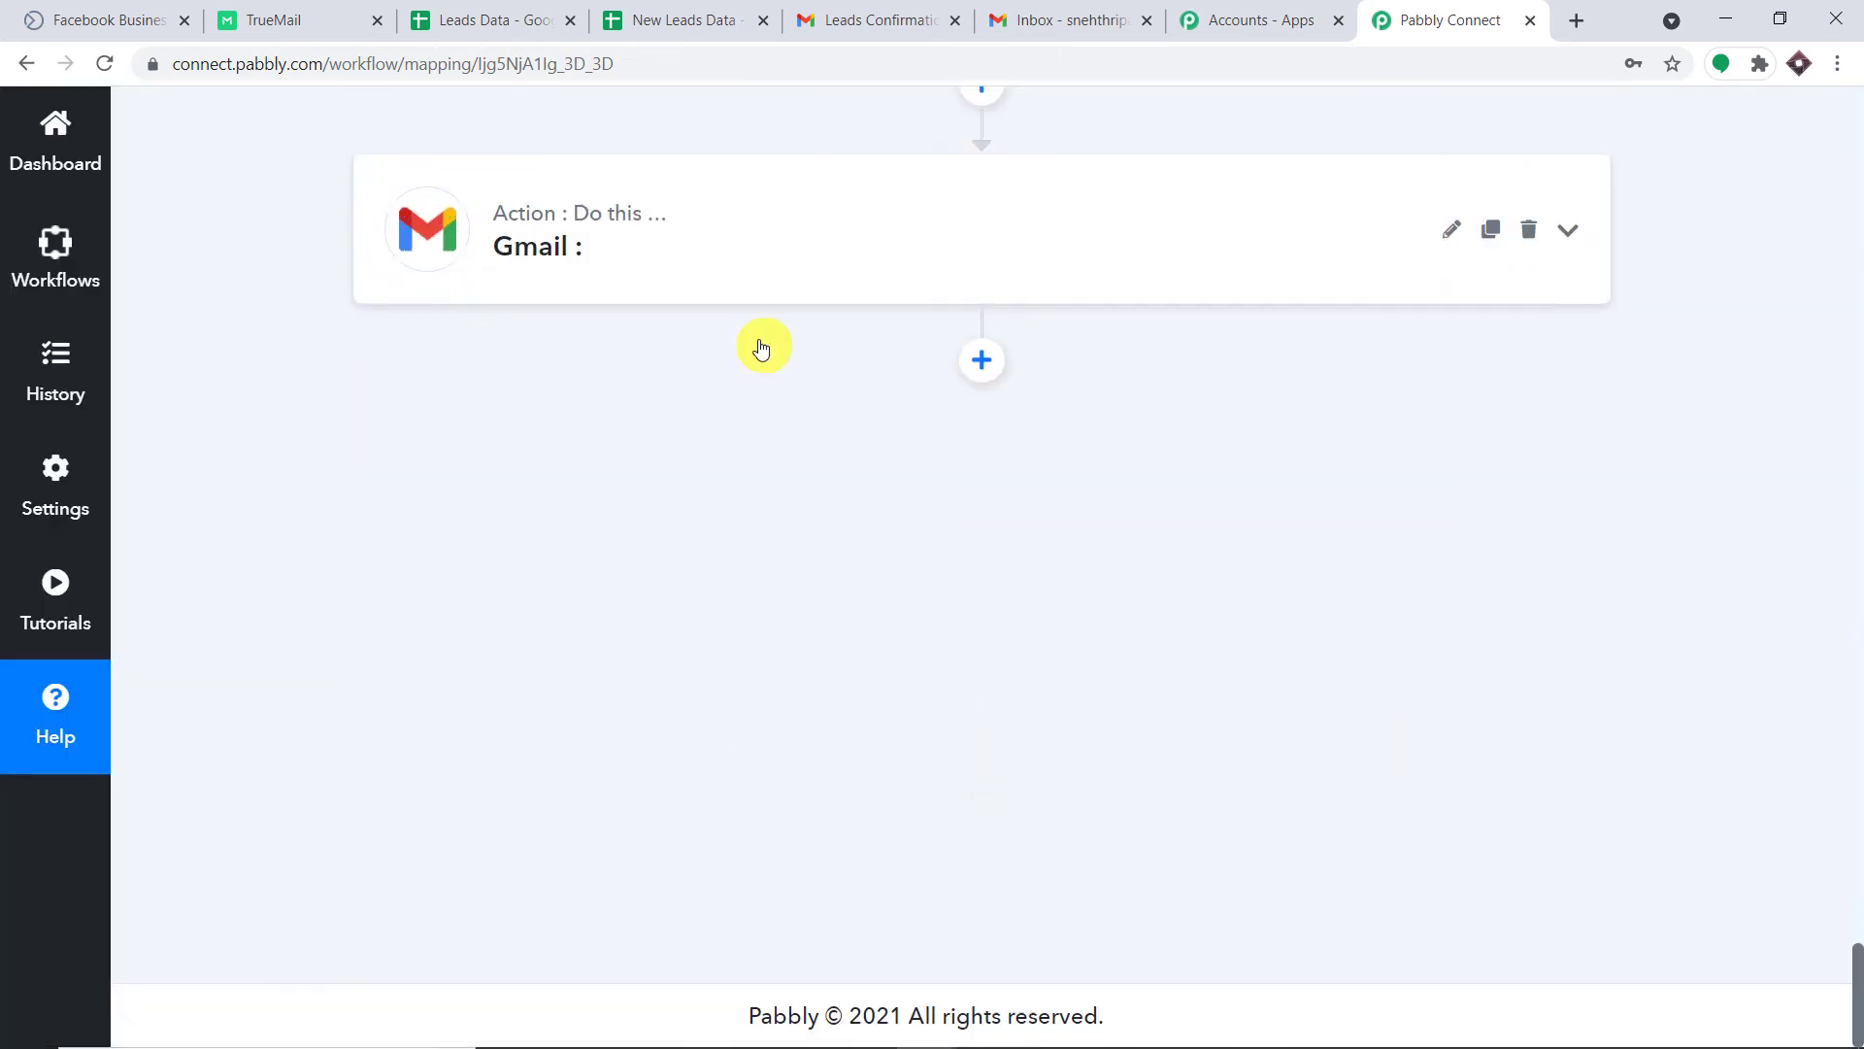
pyautogui.click(778, 267)
pyautogui.click(699, 356)
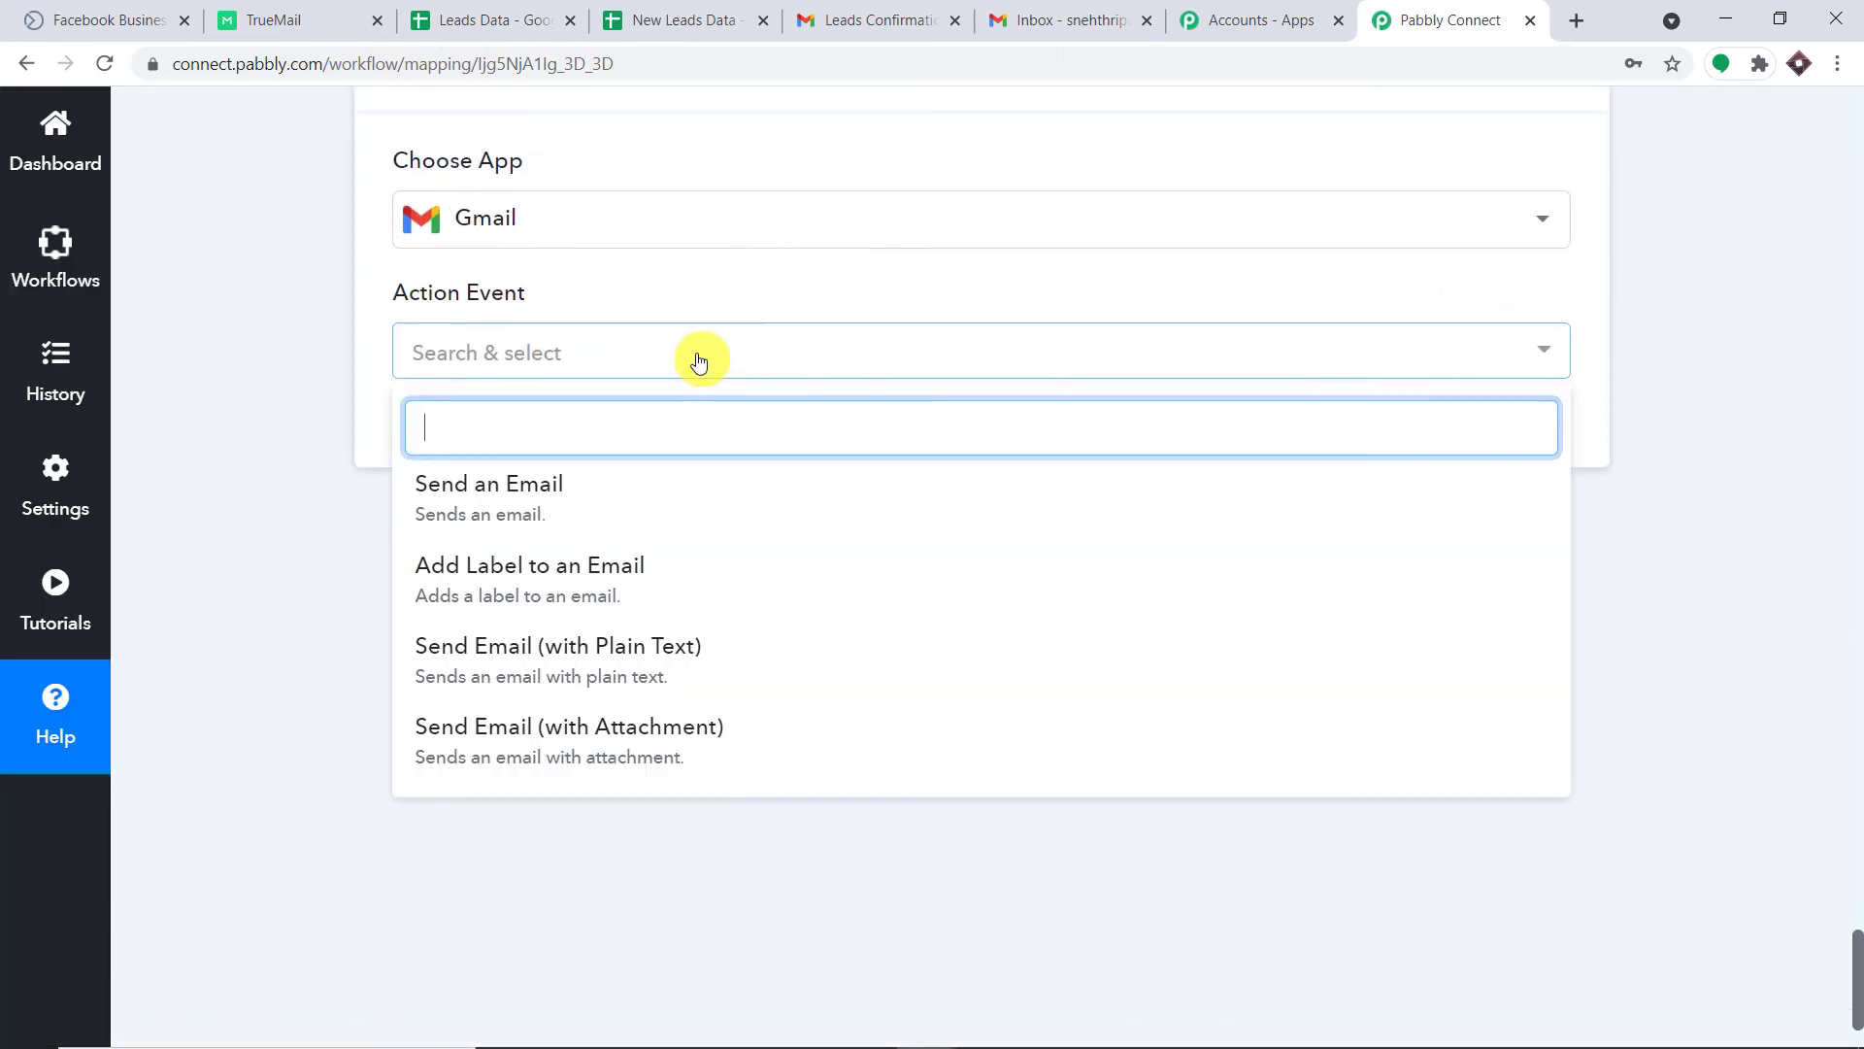
pyautogui.click(626, 509)
# Authorize a new Gmail connection with the Google account and acknowledge the success message.
pyautogui.click(482, 435)
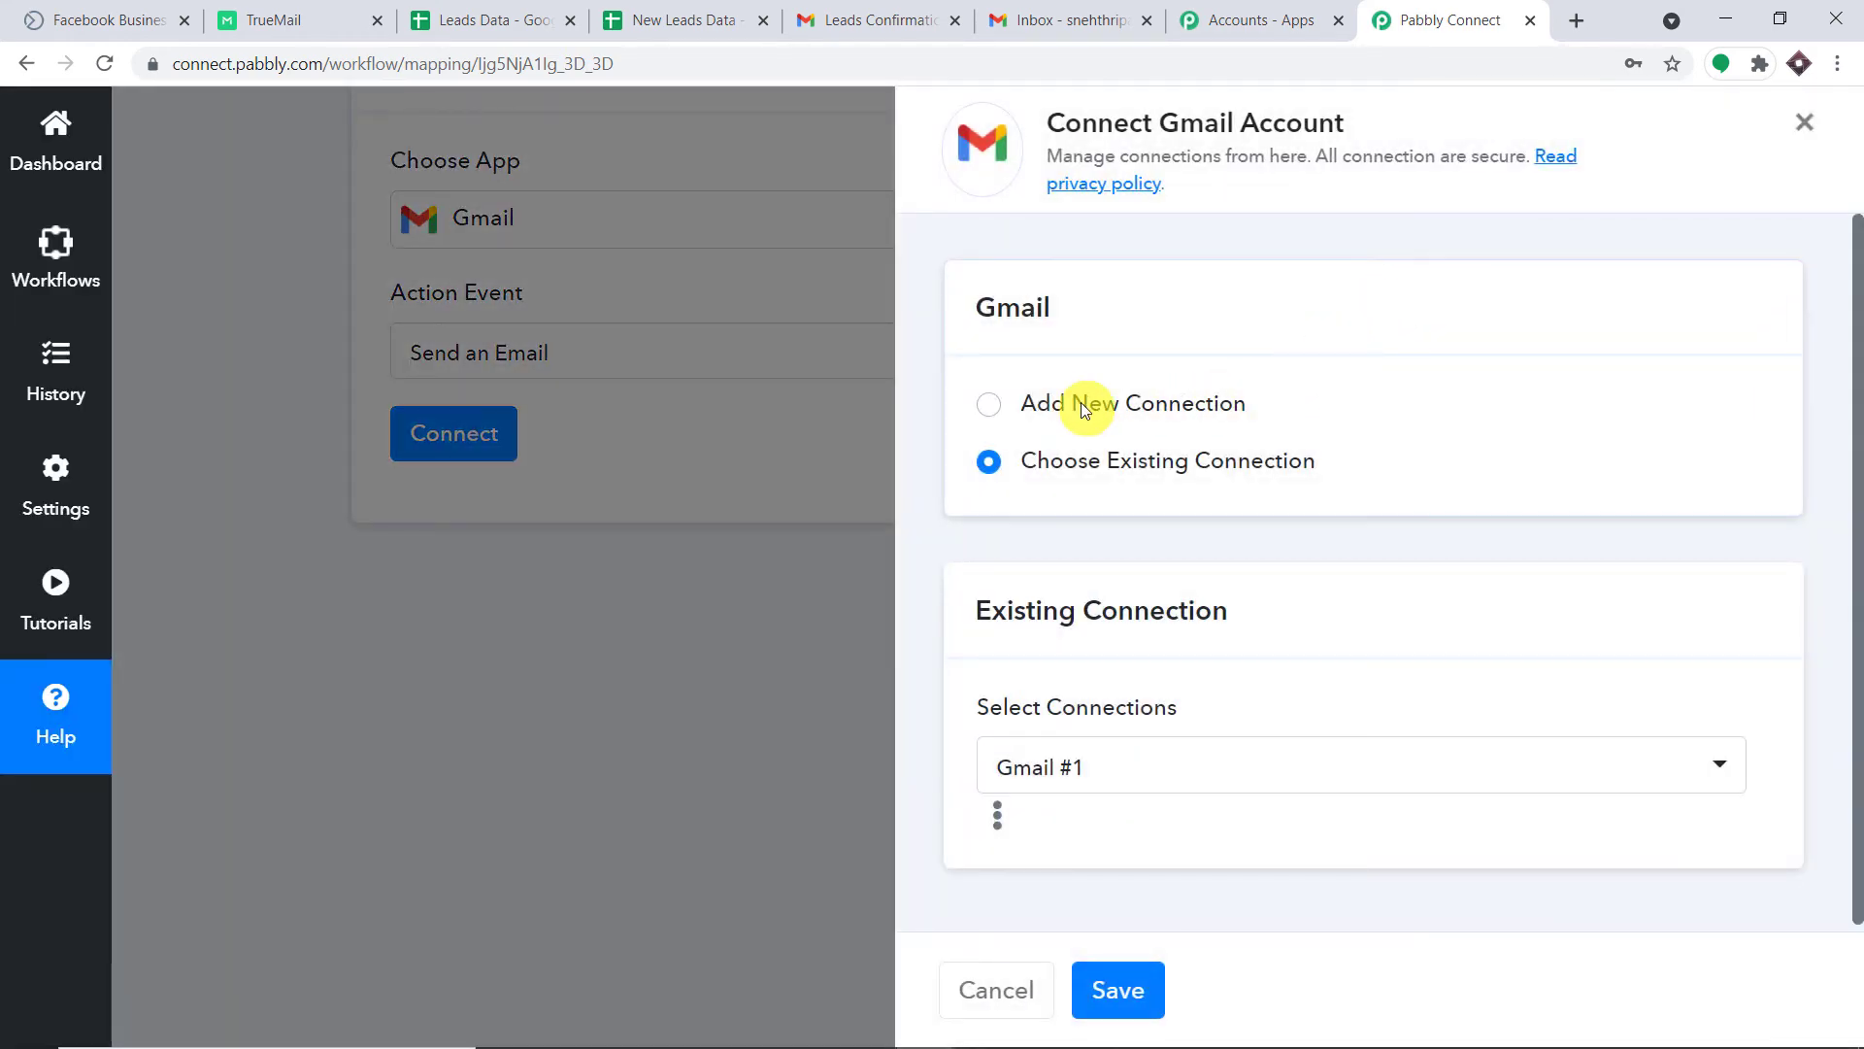
pyautogui.click(1081, 402)
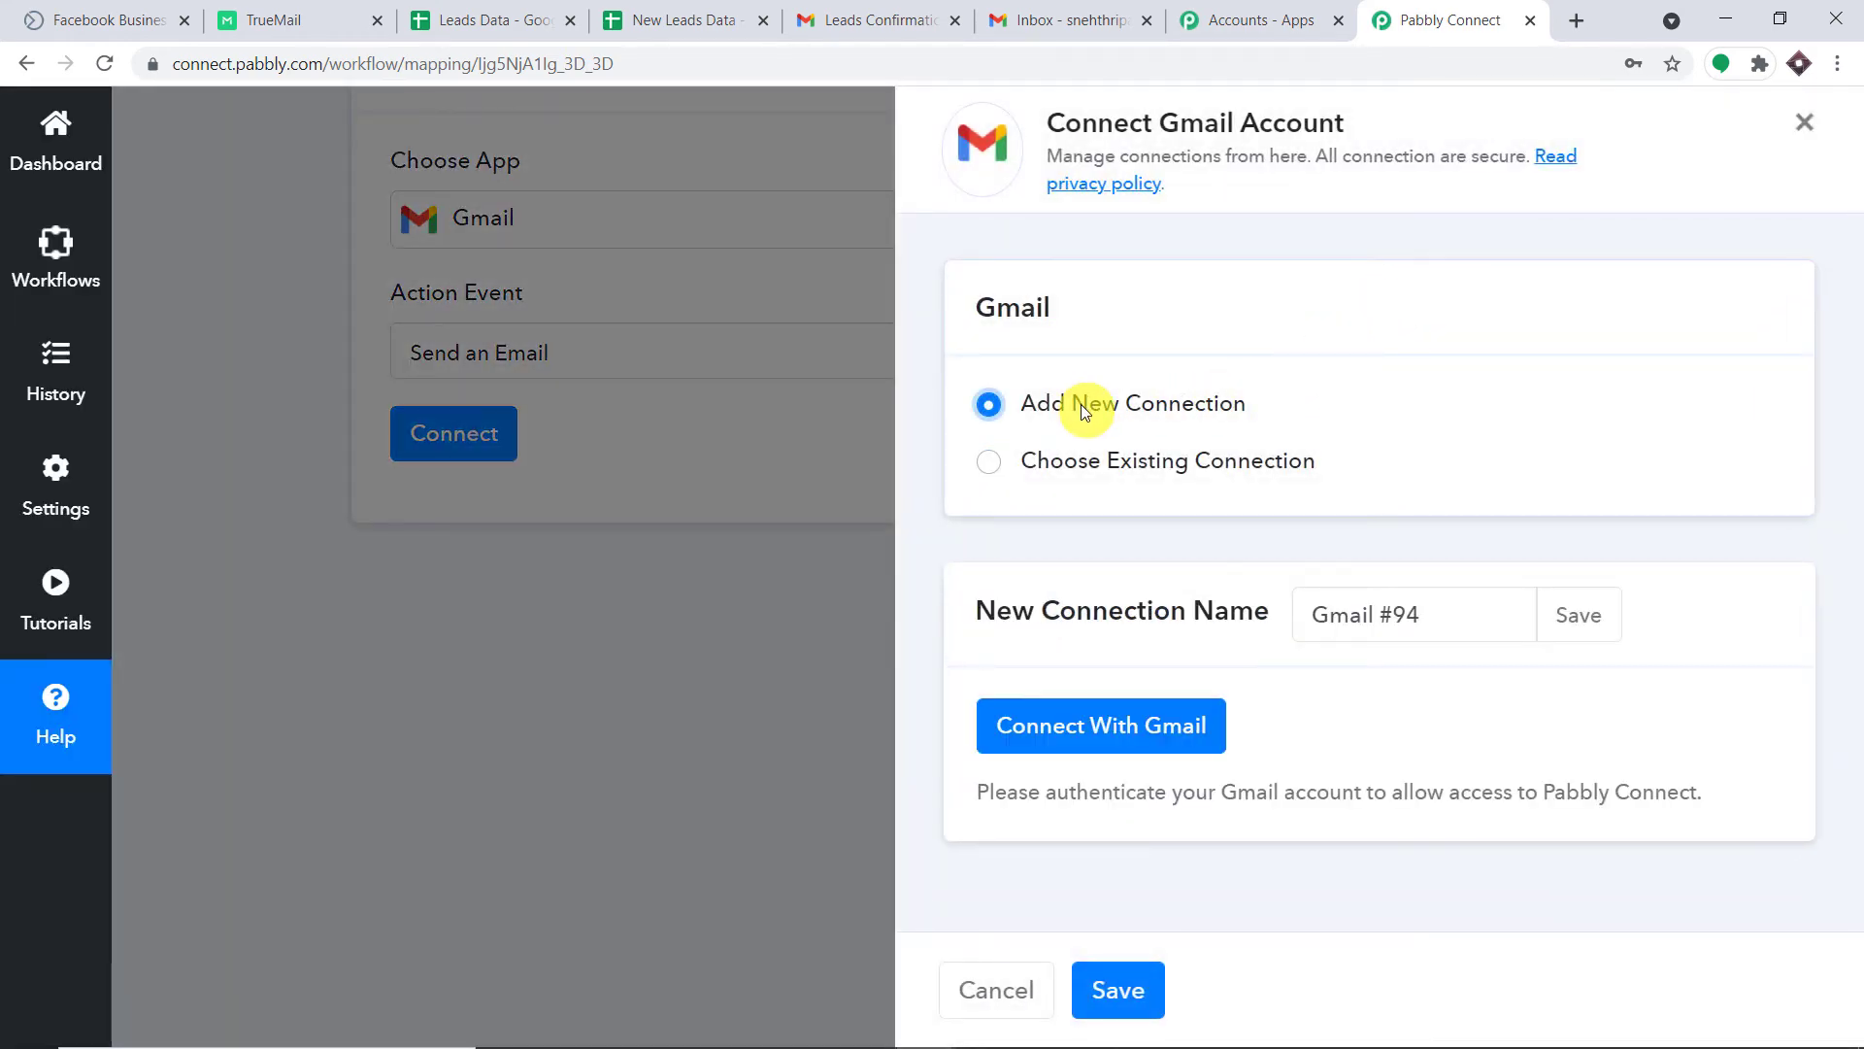
pyautogui.click(1107, 711)
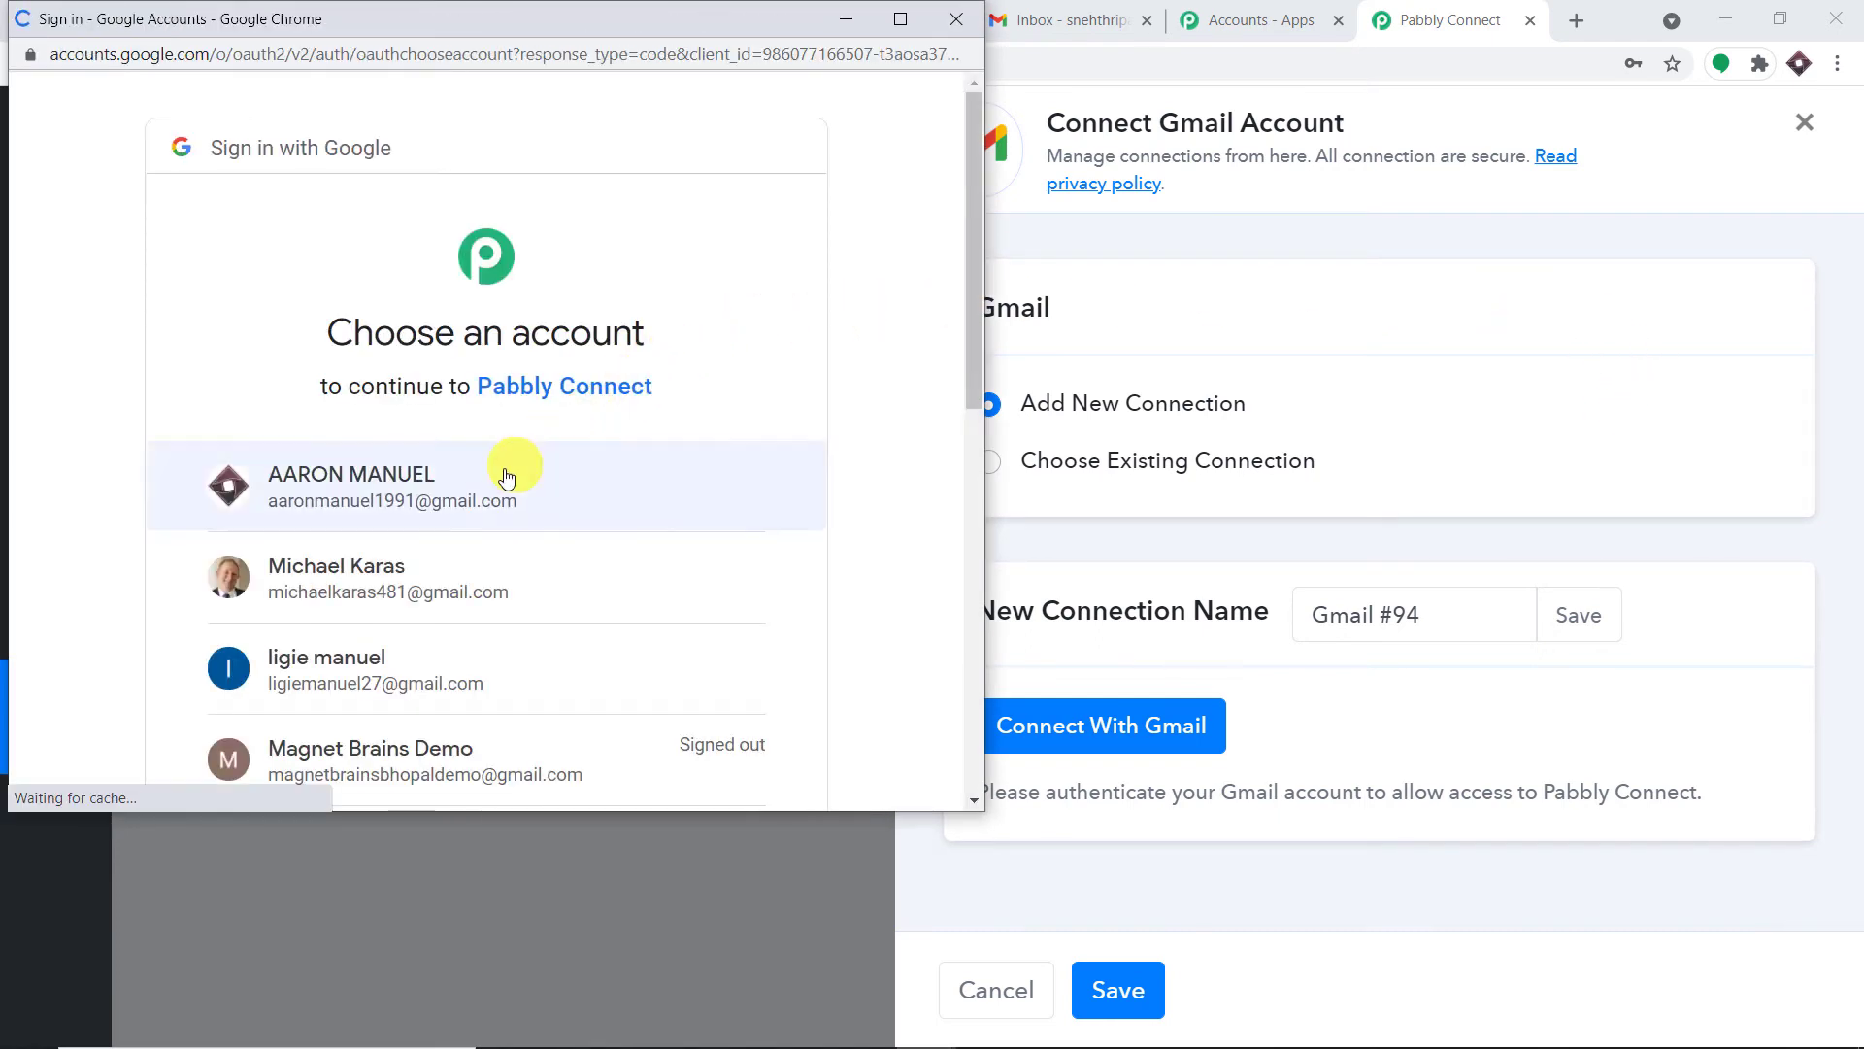
pyautogui.scroll(-3, 492, 545)
pyautogui.scroll(-3, 491, 545)
pyautogui.scroll(5, 466, 495)
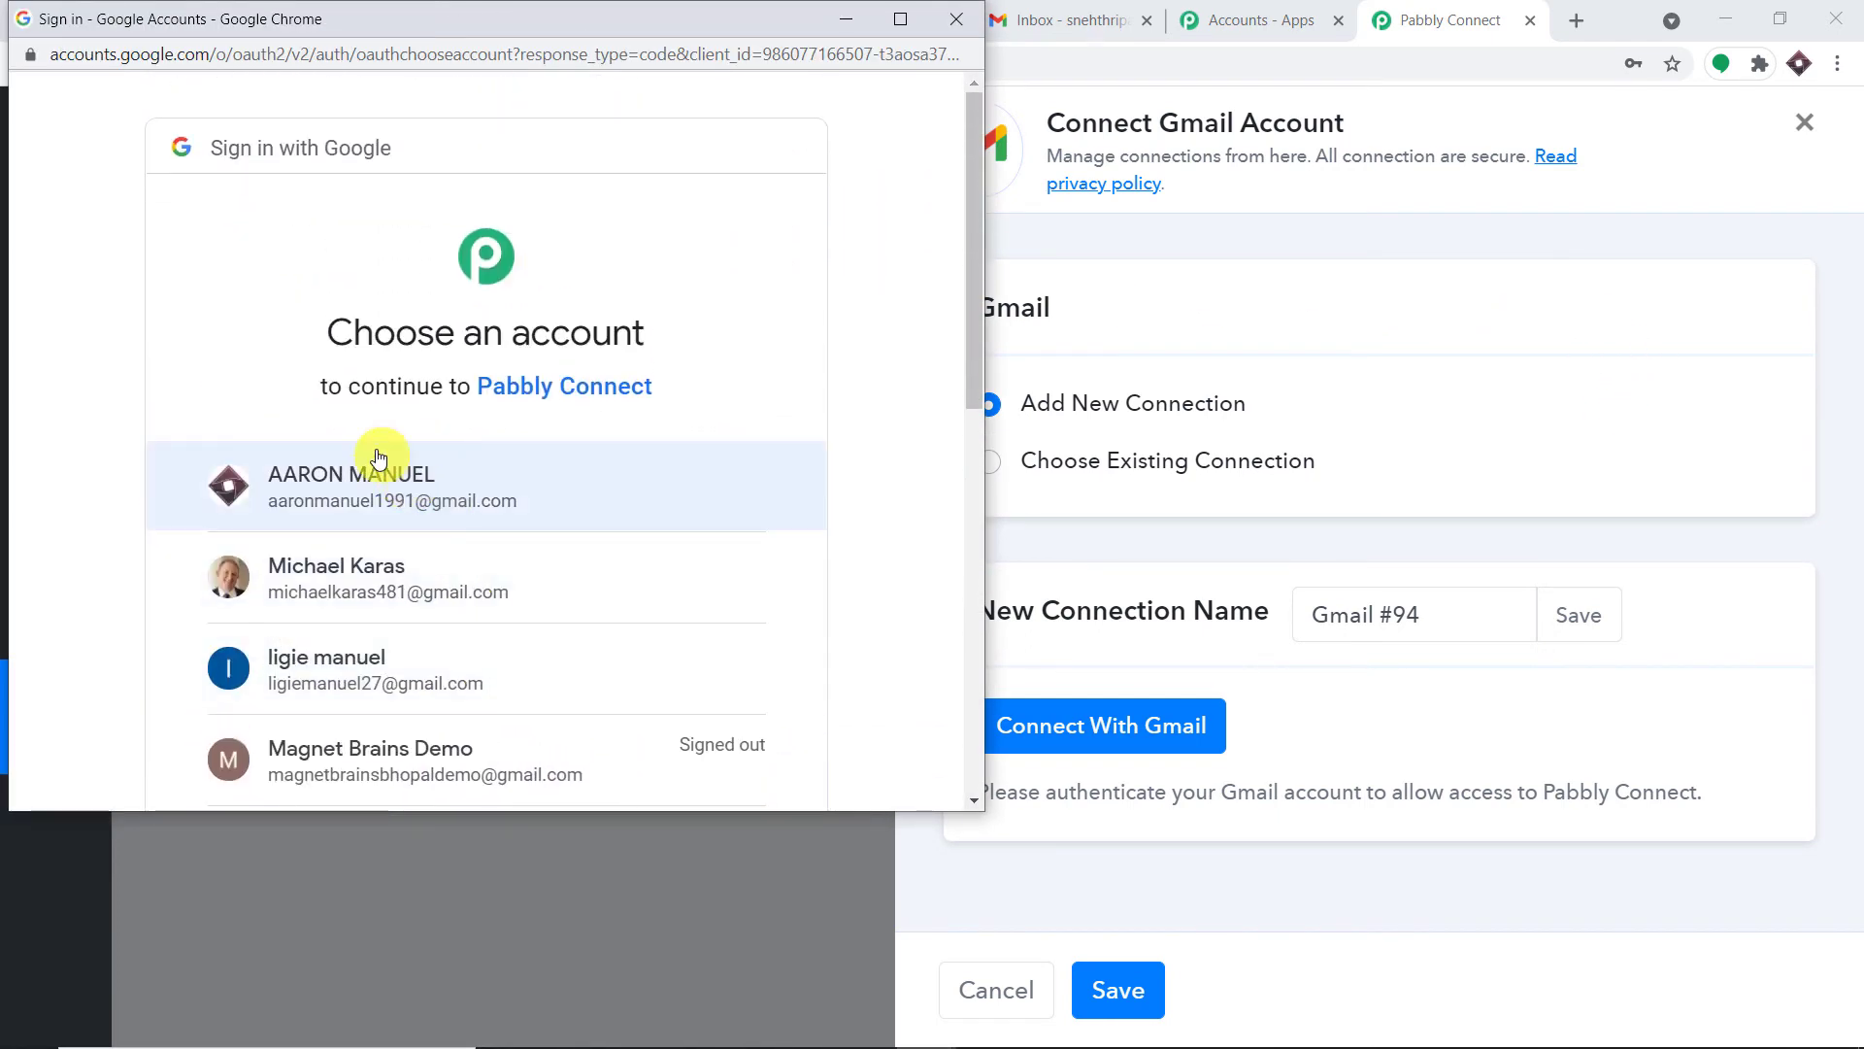
pyautogui.moveTo(384, 32); pyautogui.dragTo(1331, 112)
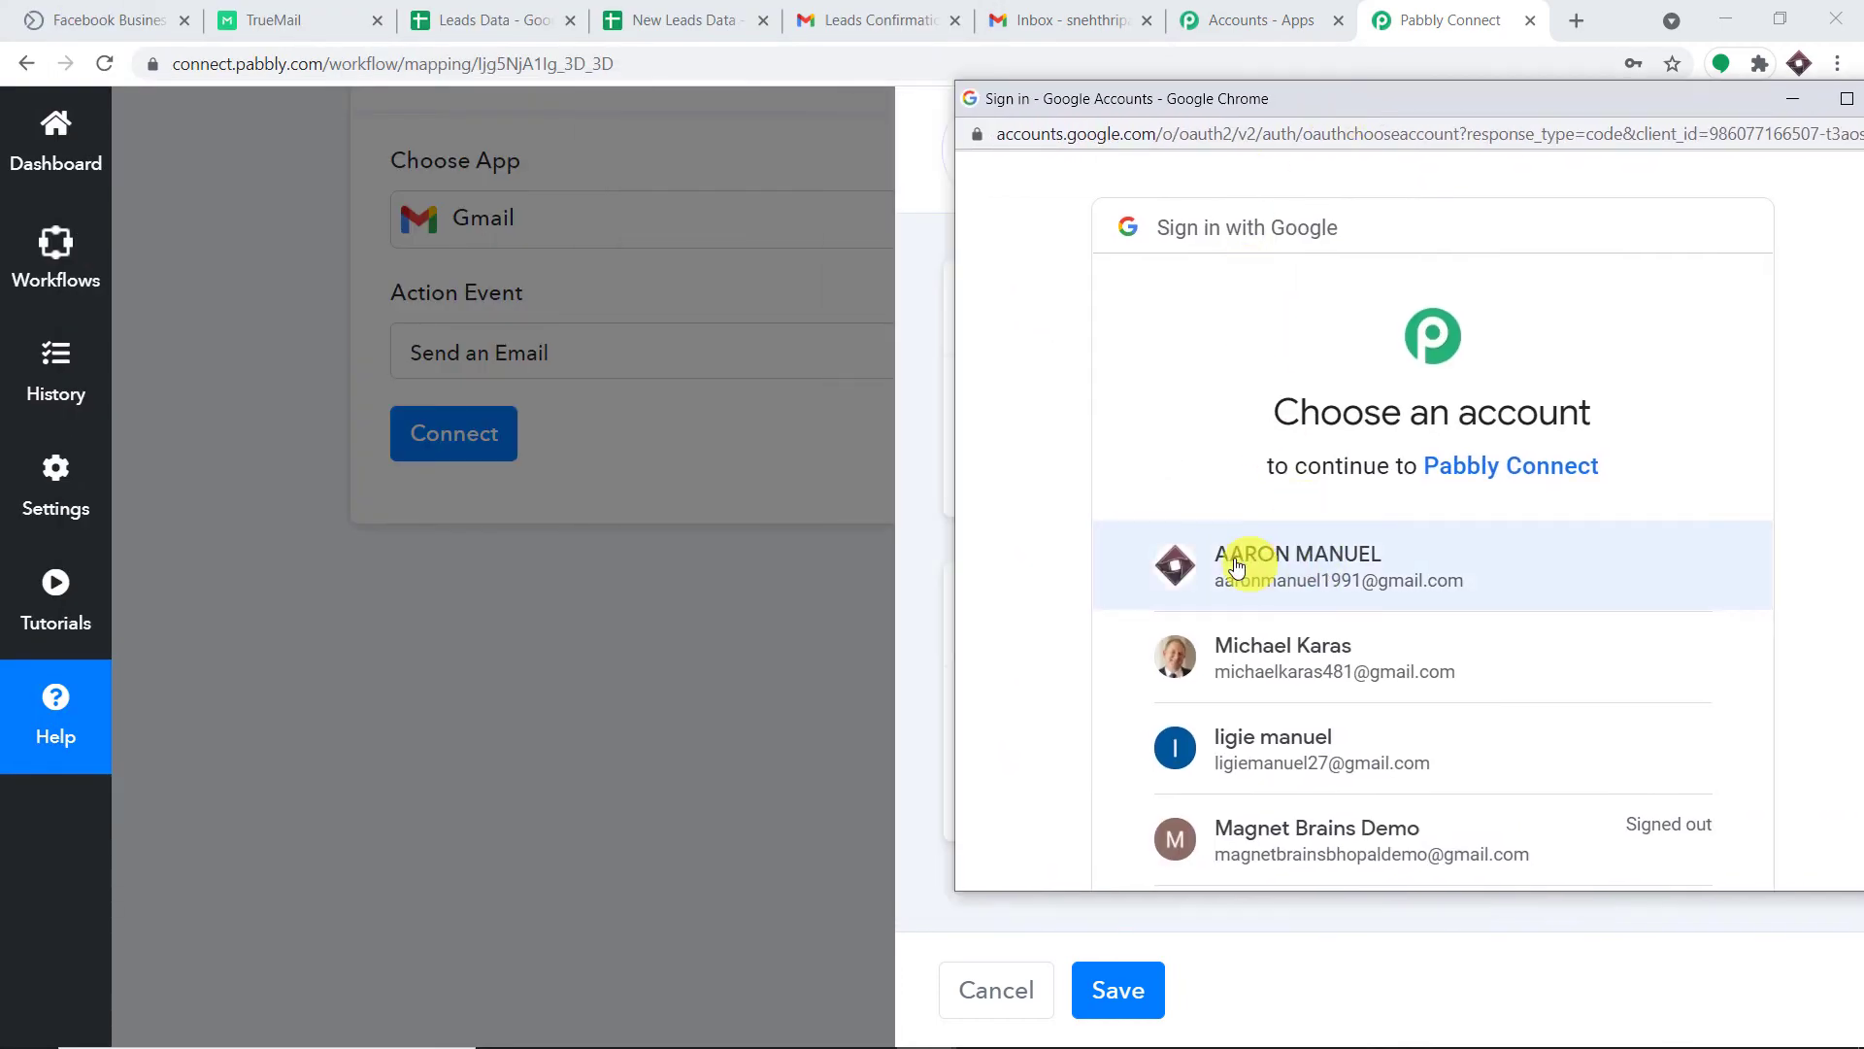
pyautogui.click(1402, 586)
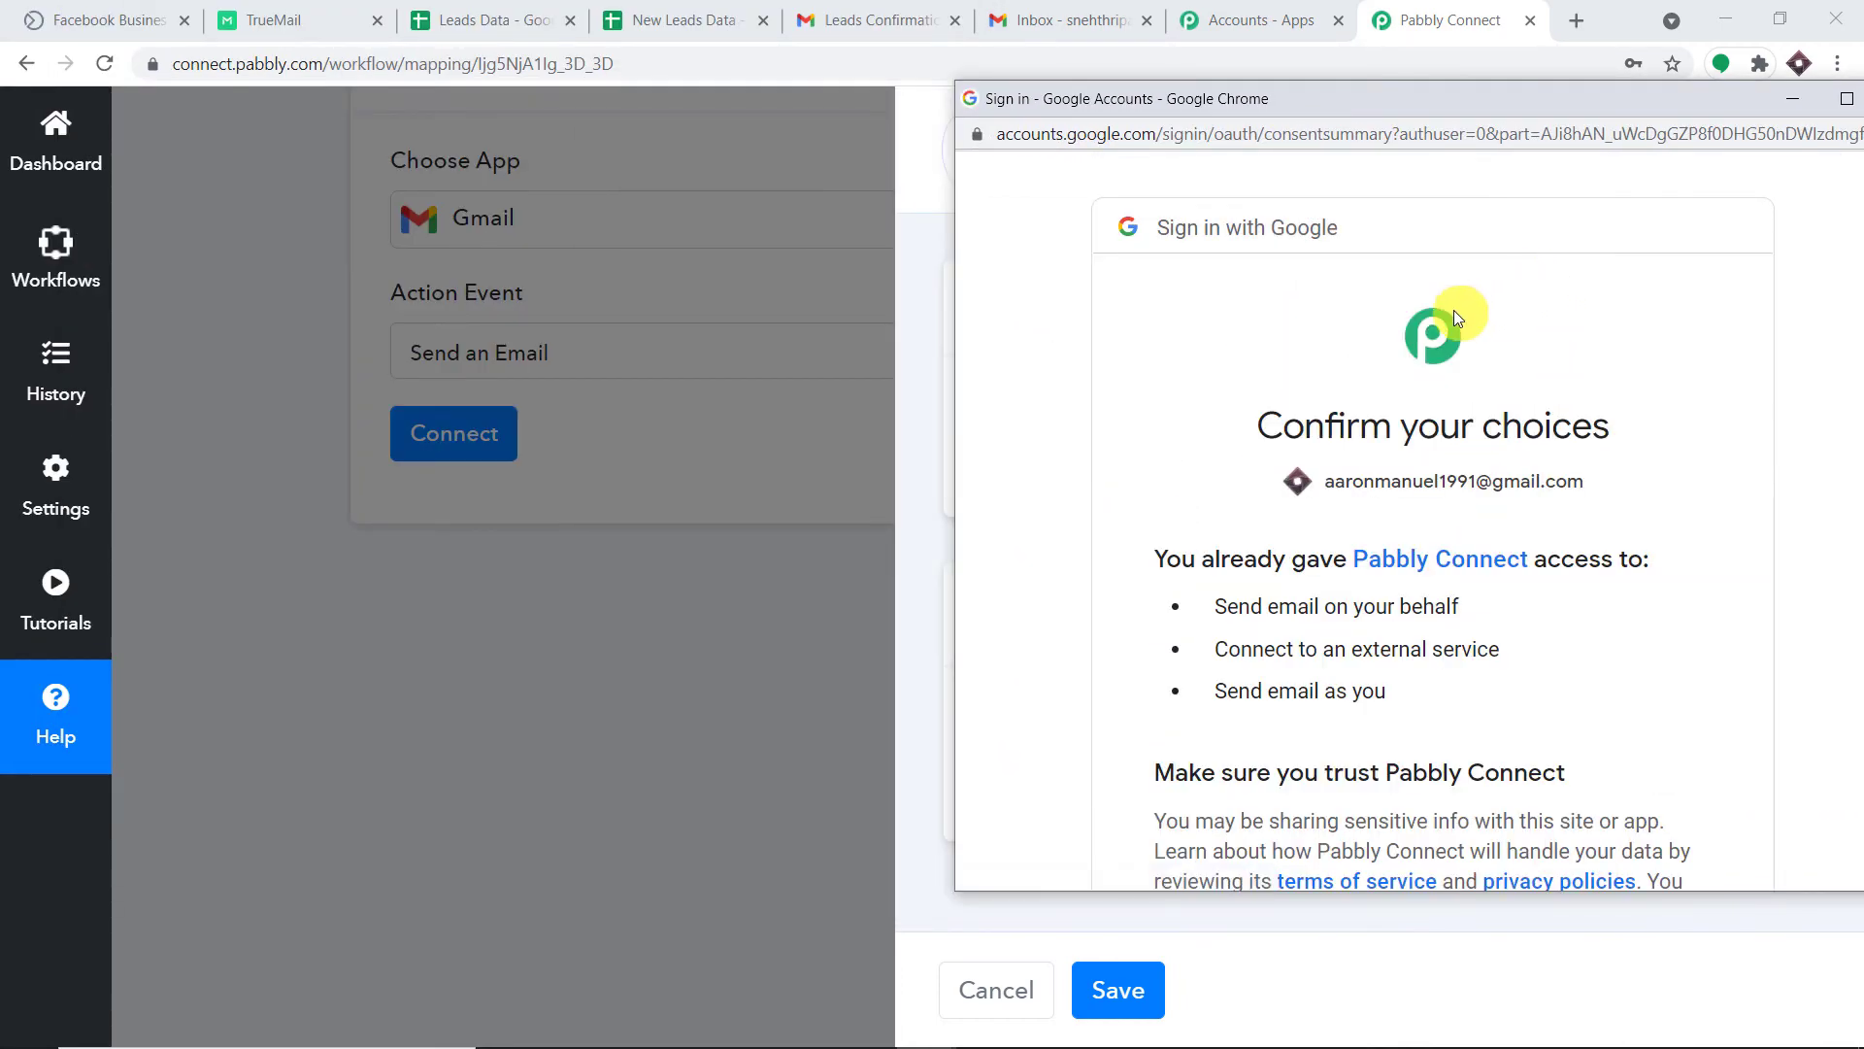
pyautogui.scroll(-4, 1453, 311)
pyautogui.click(1653, 684)
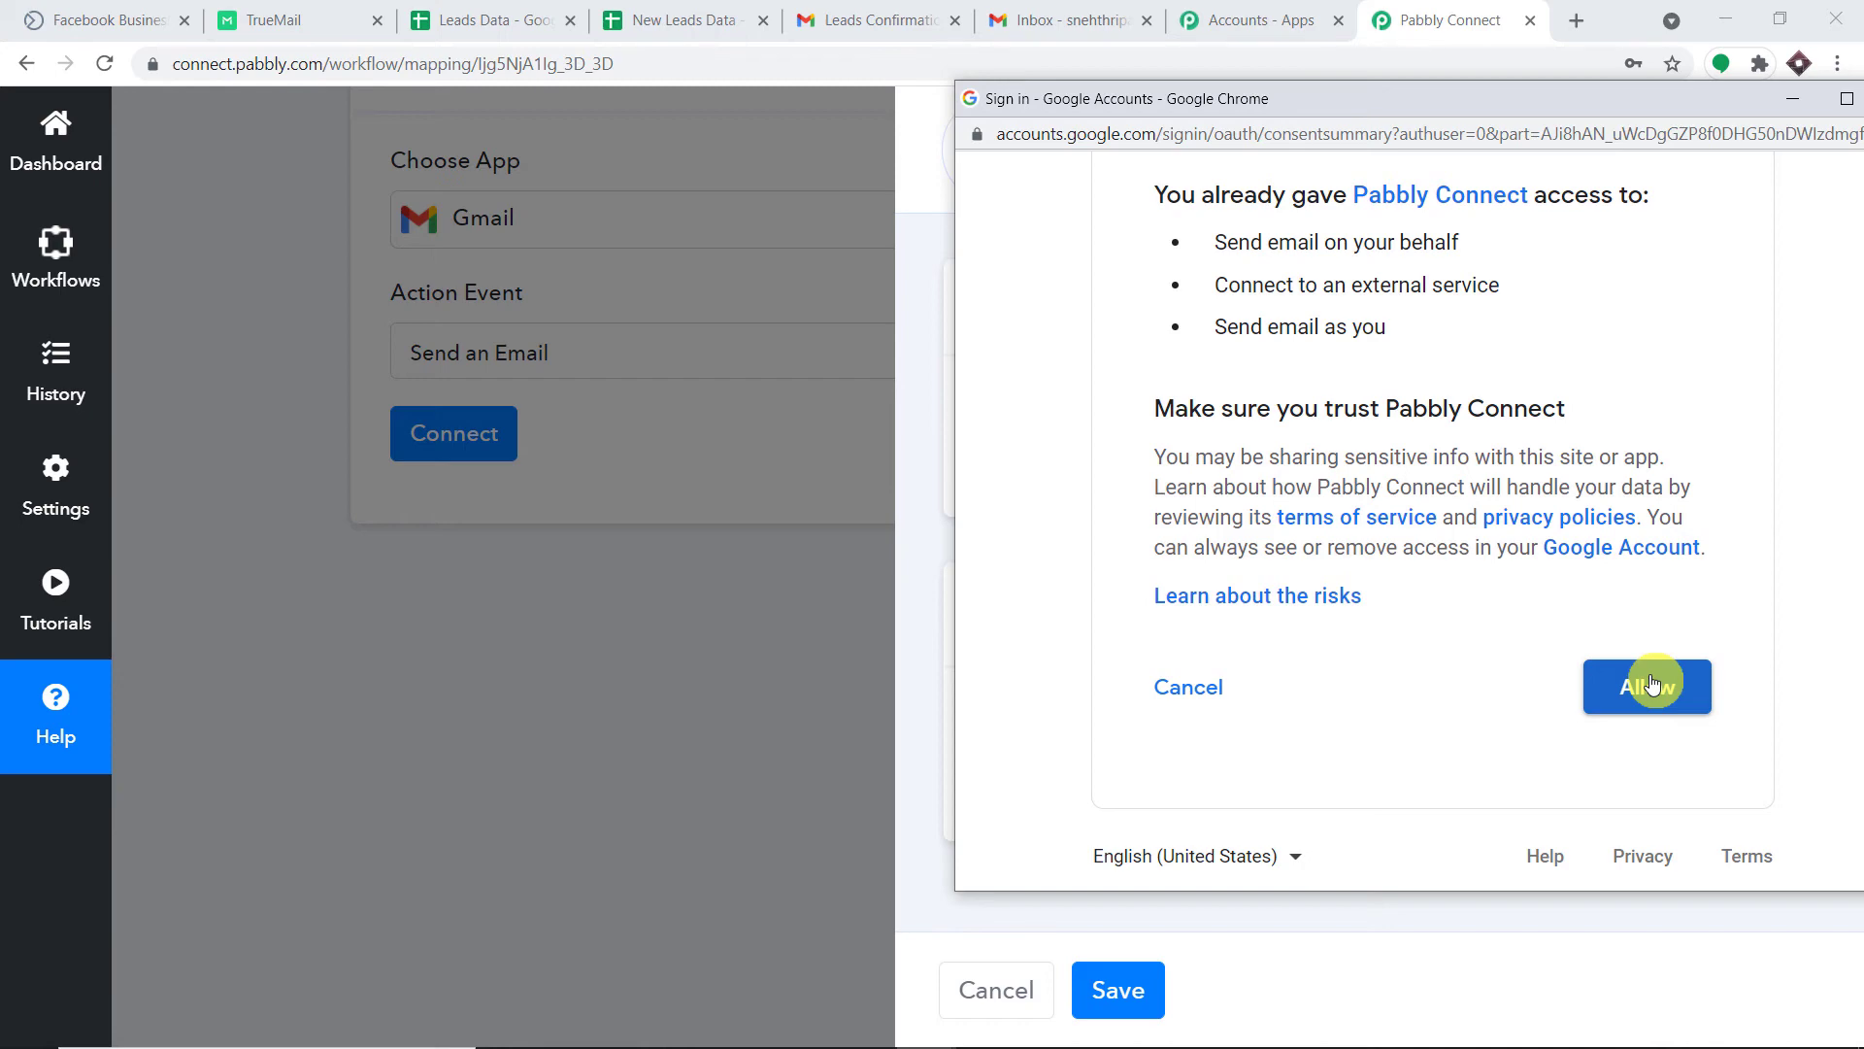
pyautogui.click(1653, 685)
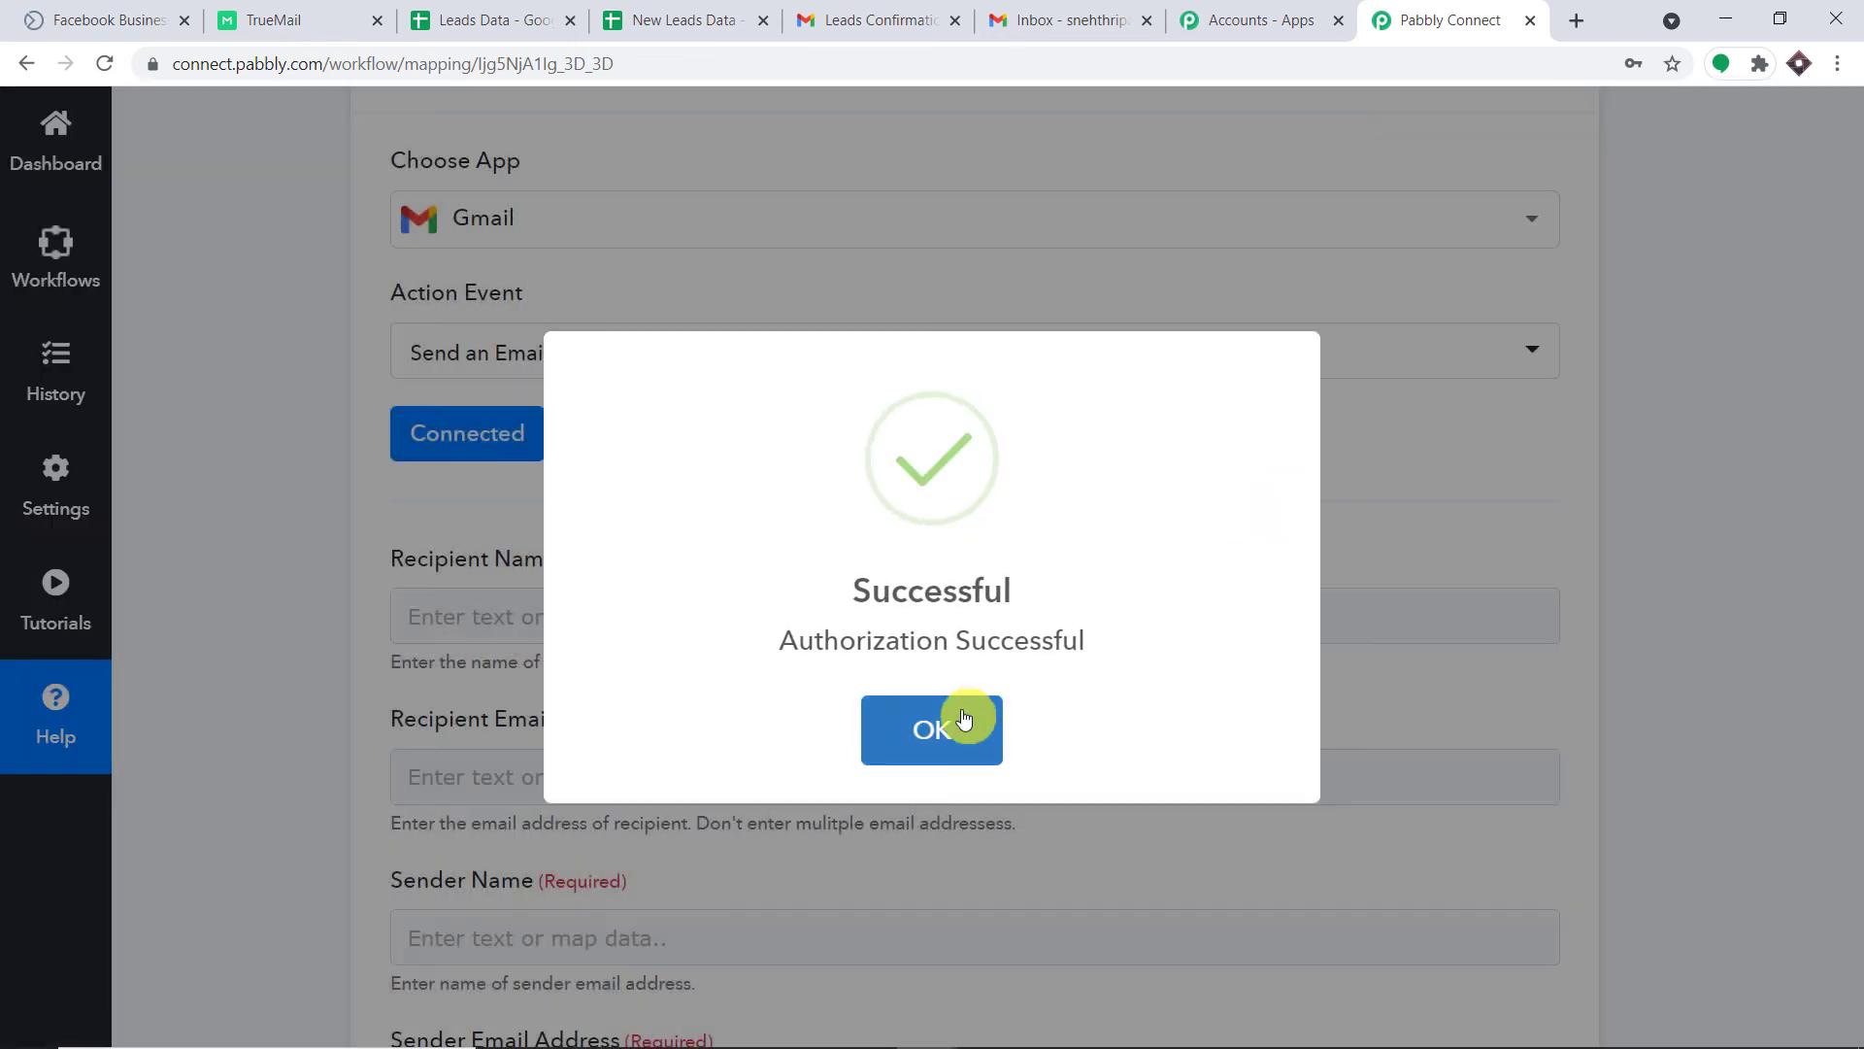
pyautogui.click(964, 719)
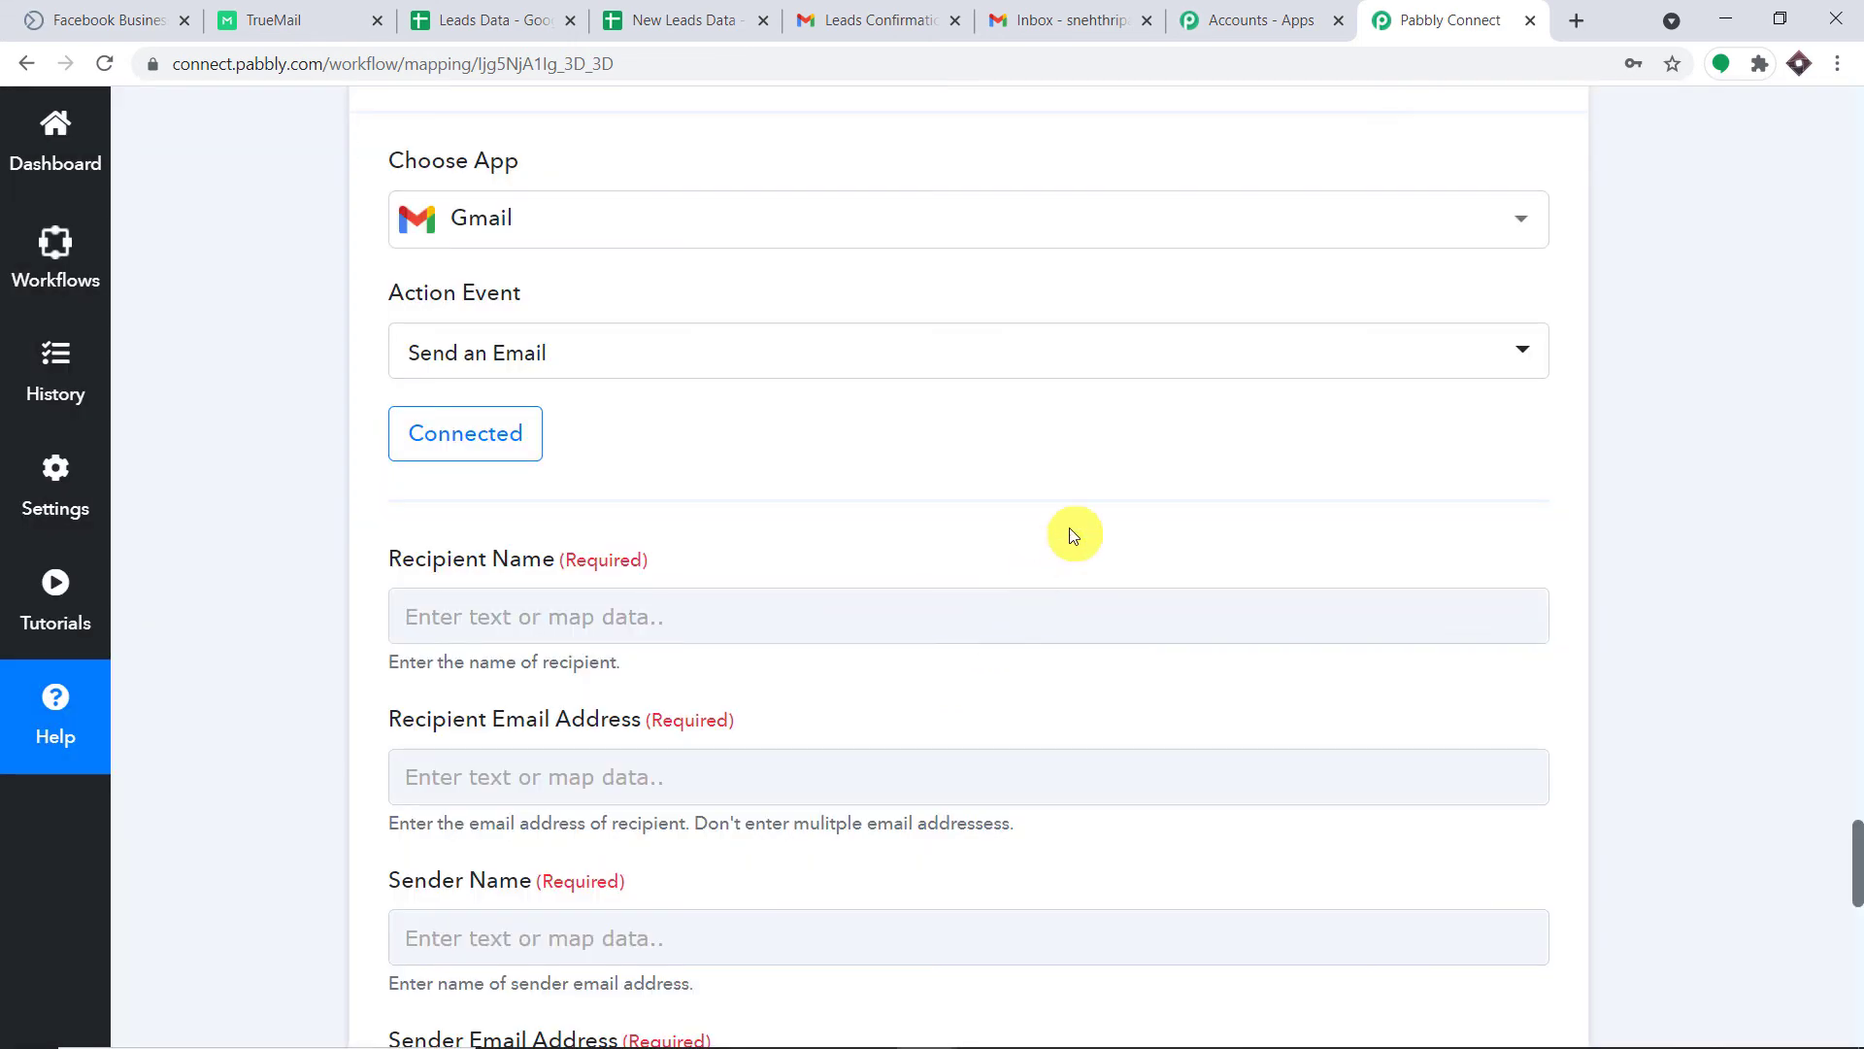
# Map Res2 First Name and Res2 Last Name from Facebook Lead Ads into Recipient Name.
pyautogui.scroll(-5, 1083, 507)
pyautogui.scroll(-4, 1154, 427)
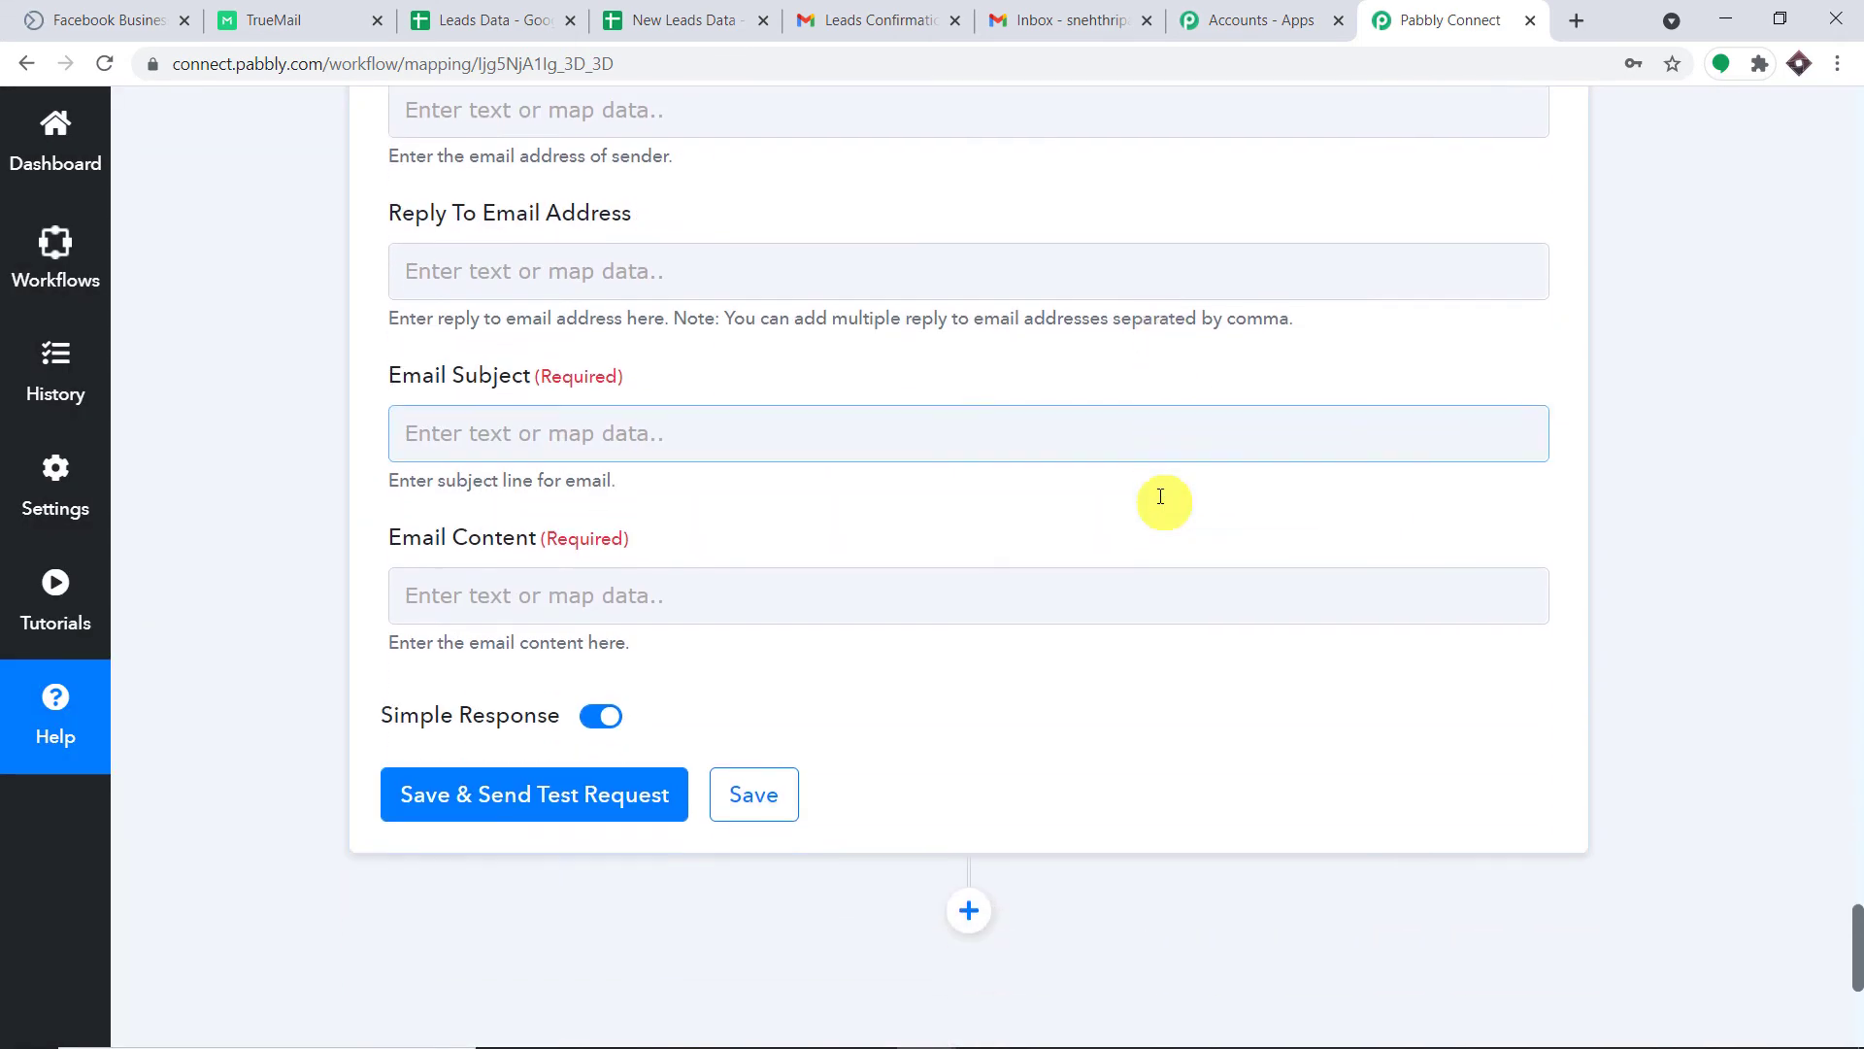
pyautogui.scroll(9, 1164, 500)
pyautogui.click(1168, 503)
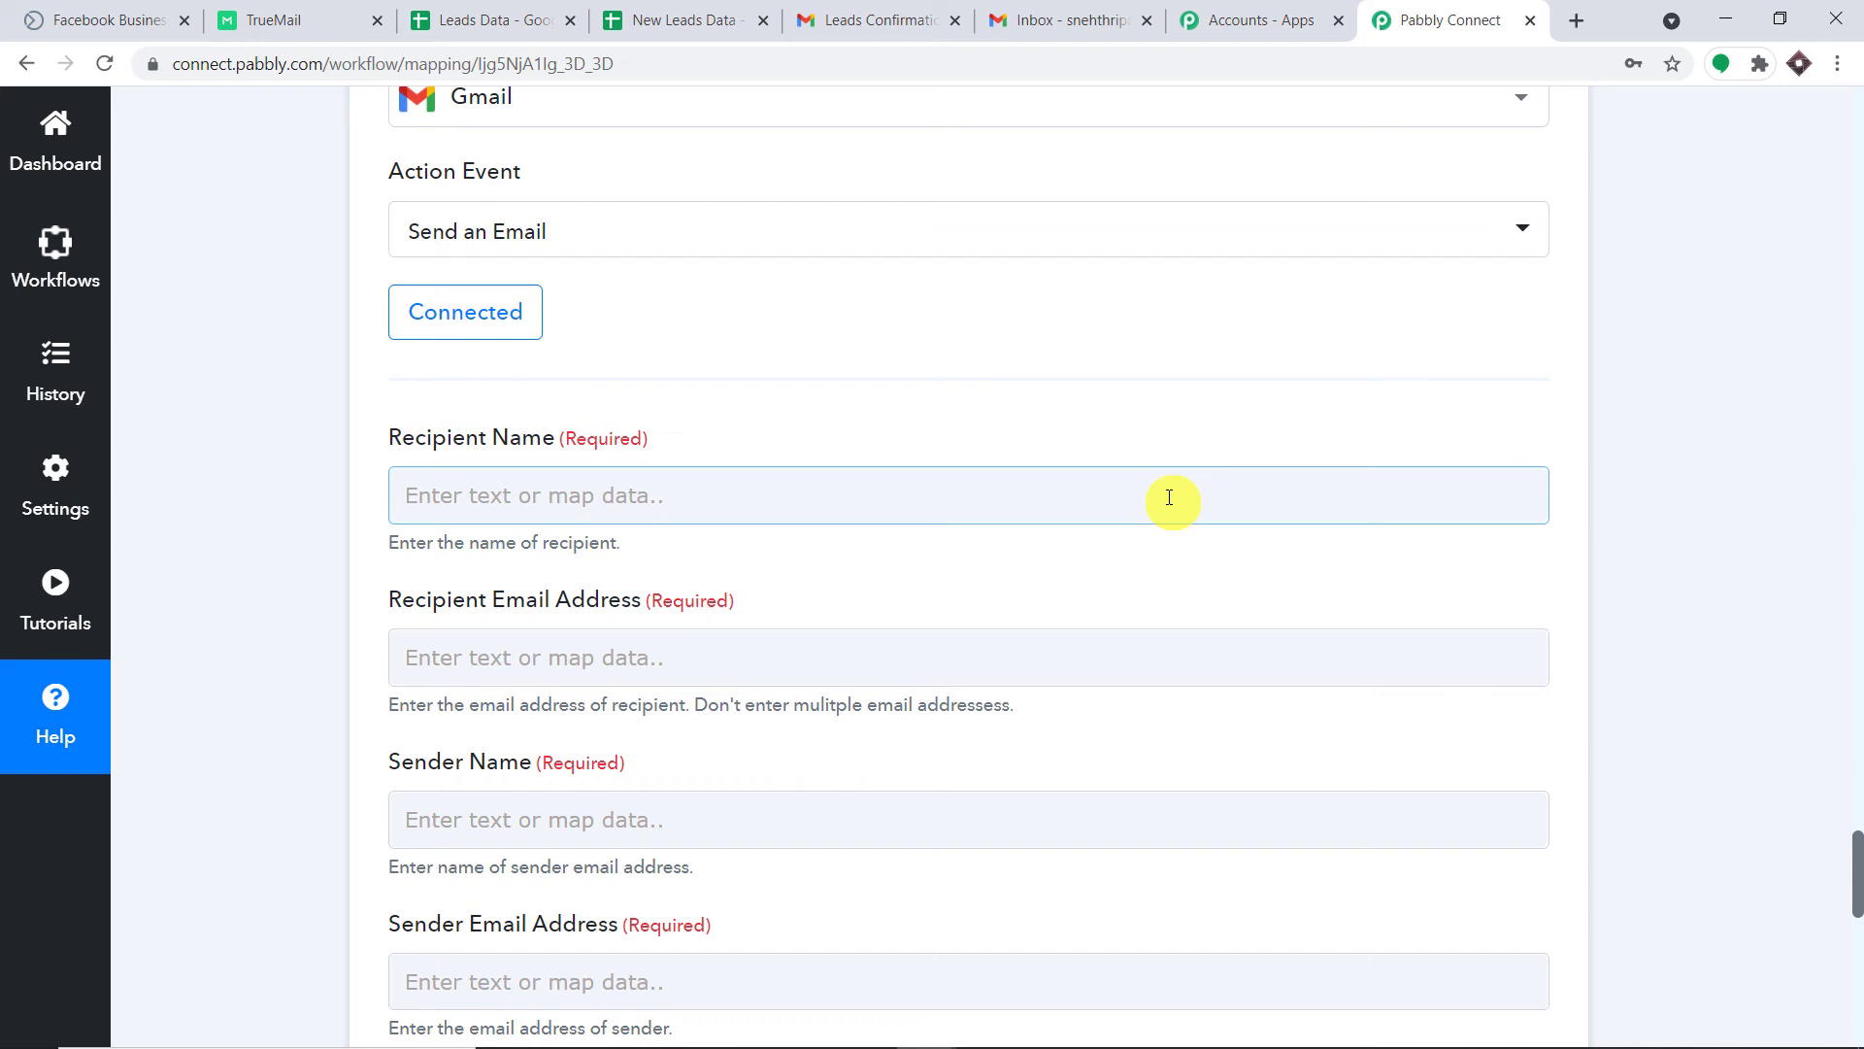
pyautogui.click(1169, 499)
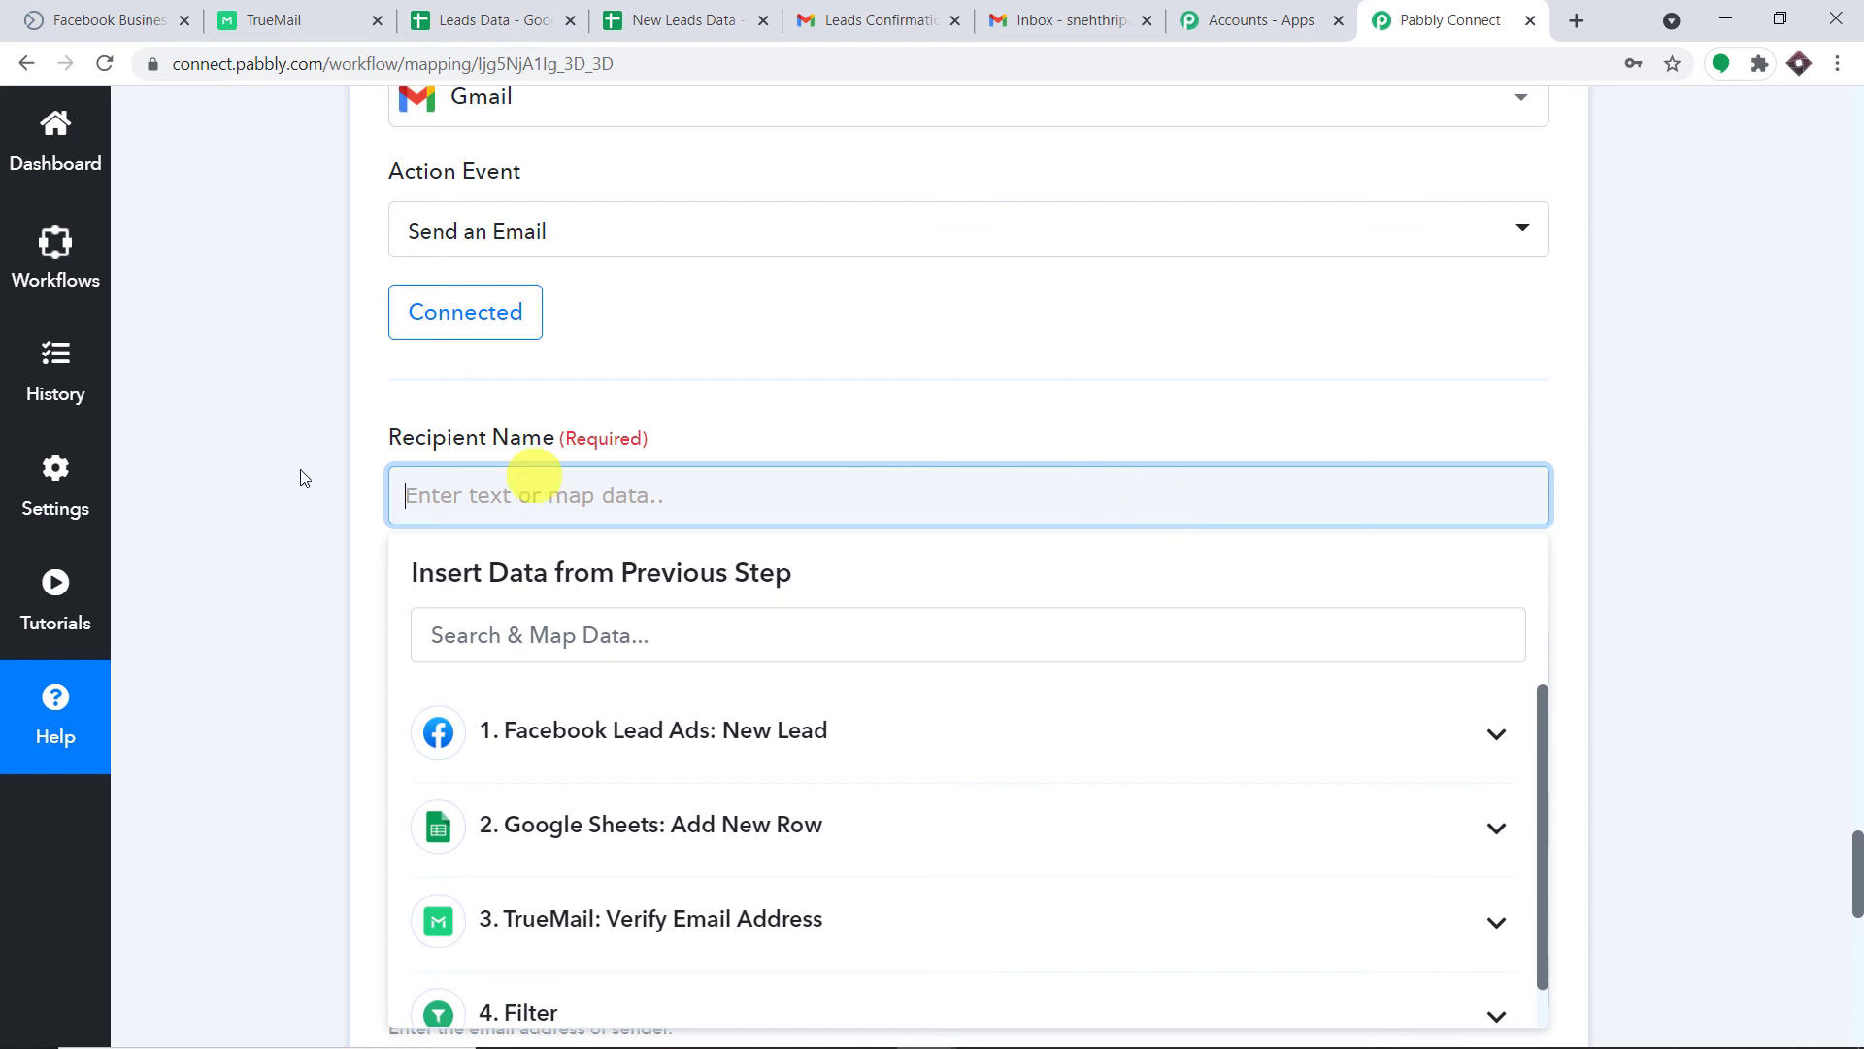
pyautogui.scroll(-1, 844, 610)
pyautogui.click(844, 610)
pyautogui.scroll(-2, 844, 609)
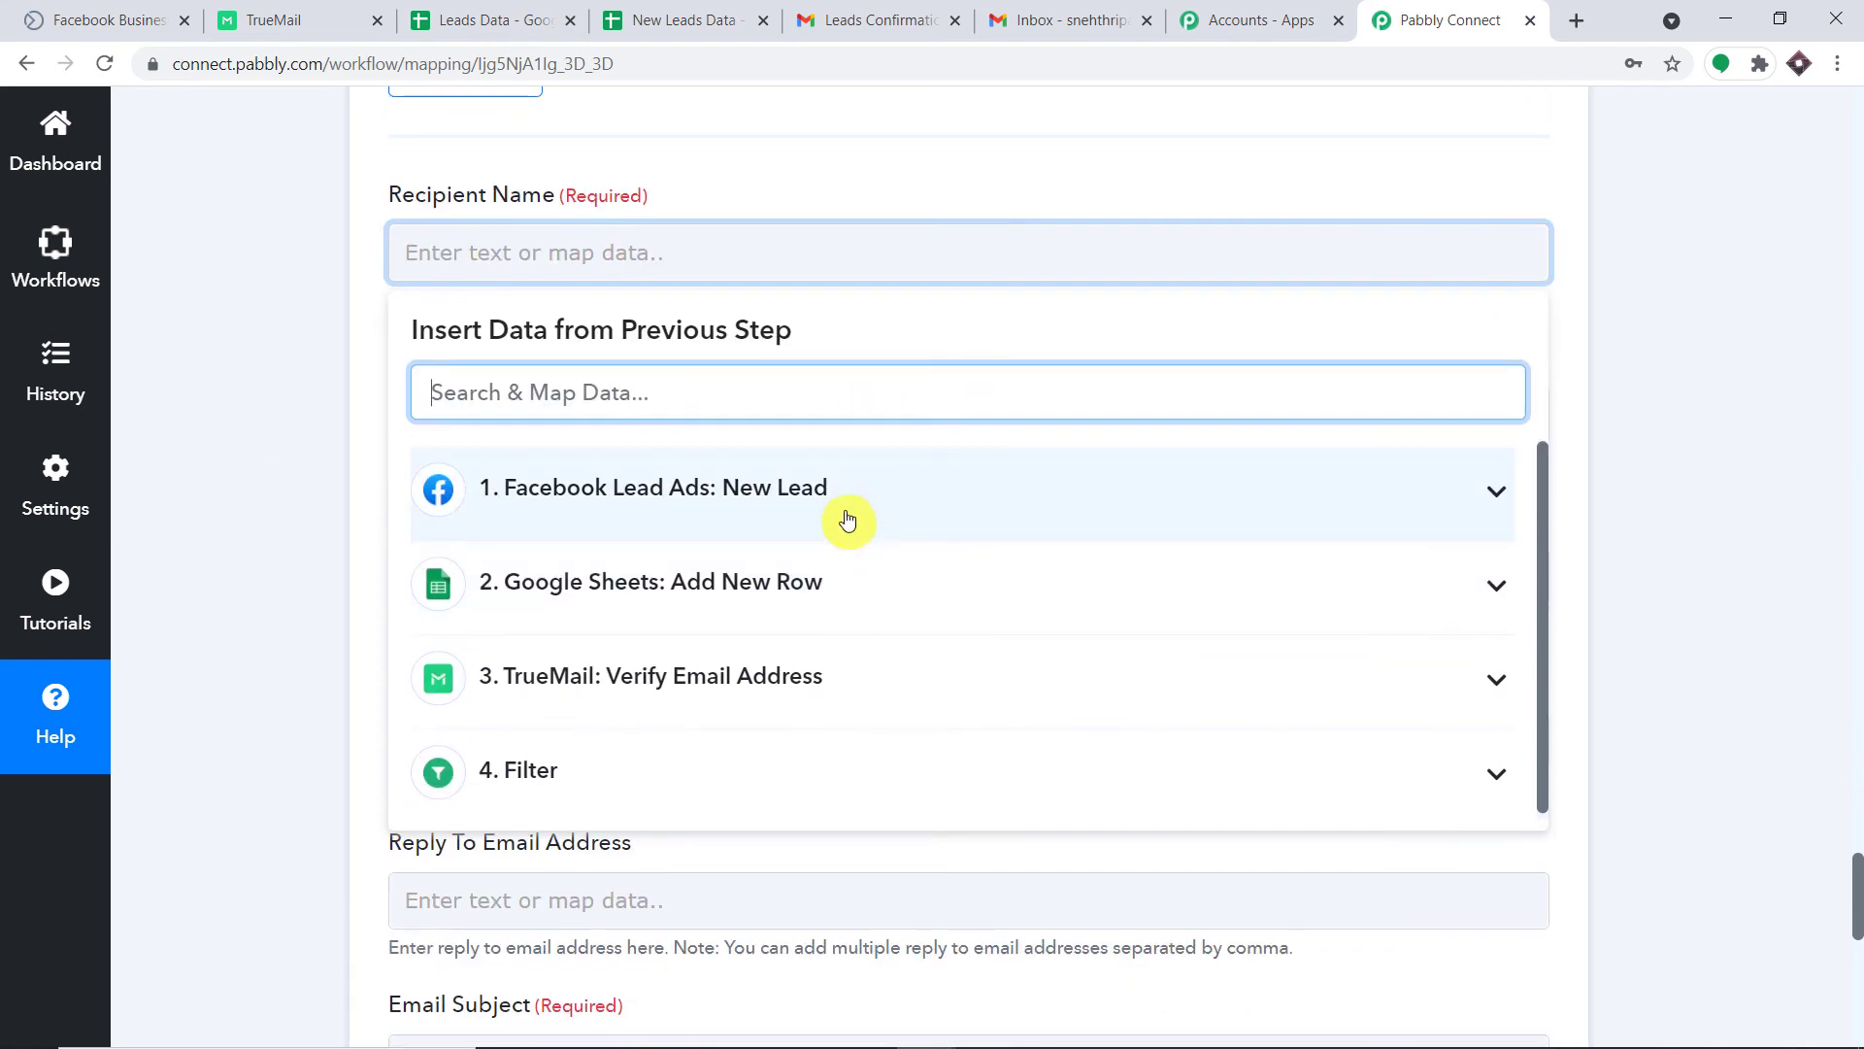
pyautogui.click(849, 515)
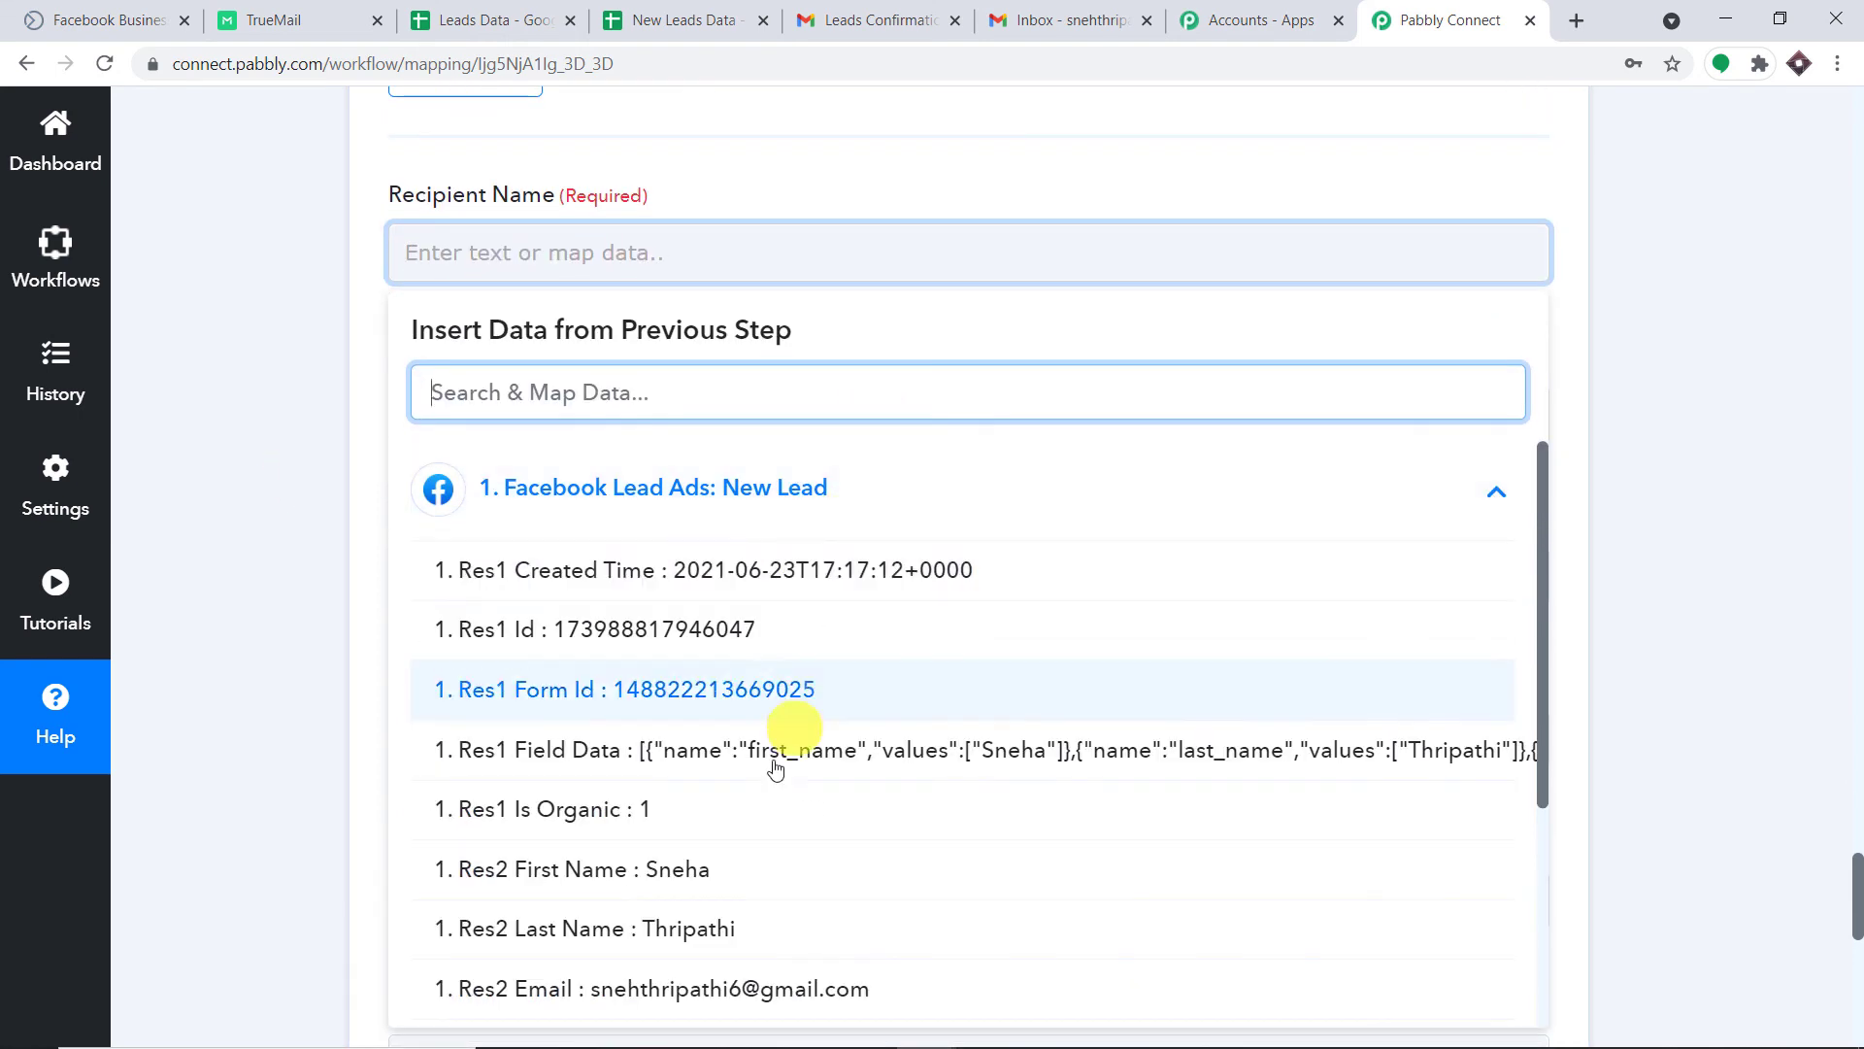
pyautogui.click(728, 880)
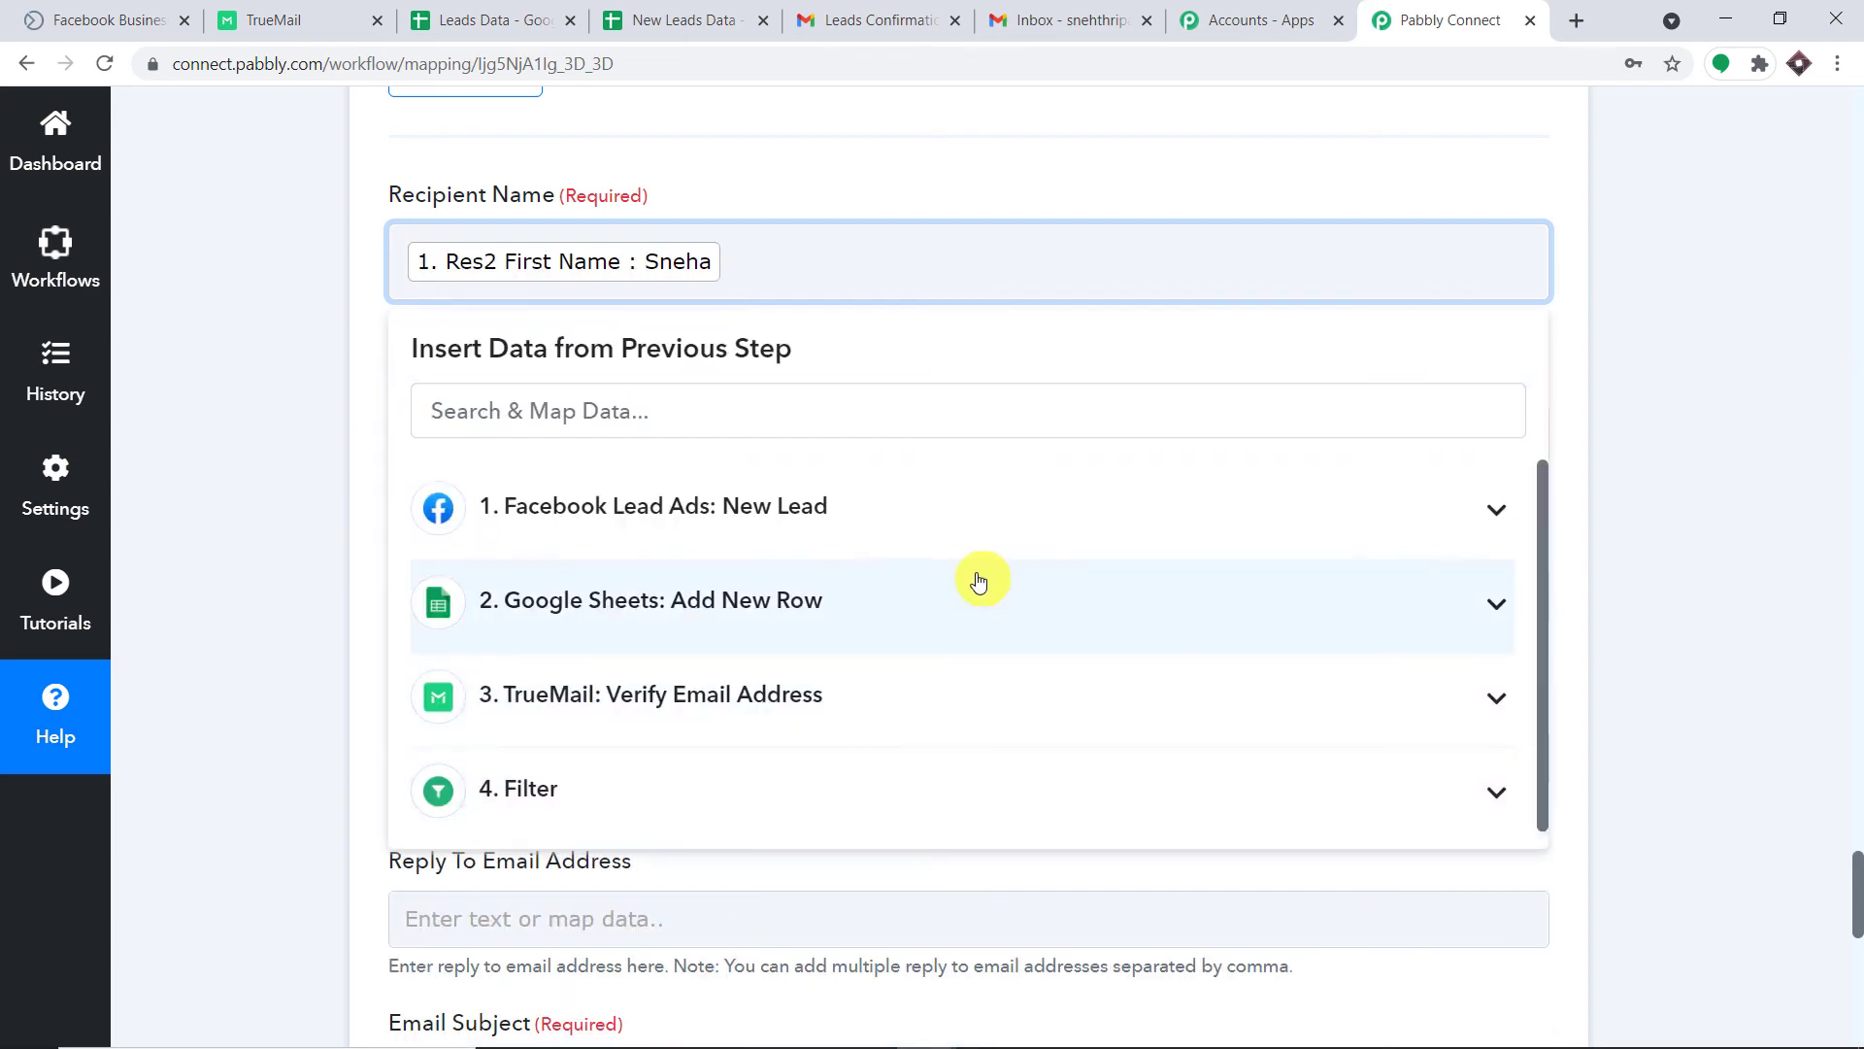
pyautogui.click(936, 525)
pyautogui.click(806, 946)
pyautogui.click(1138, 165)
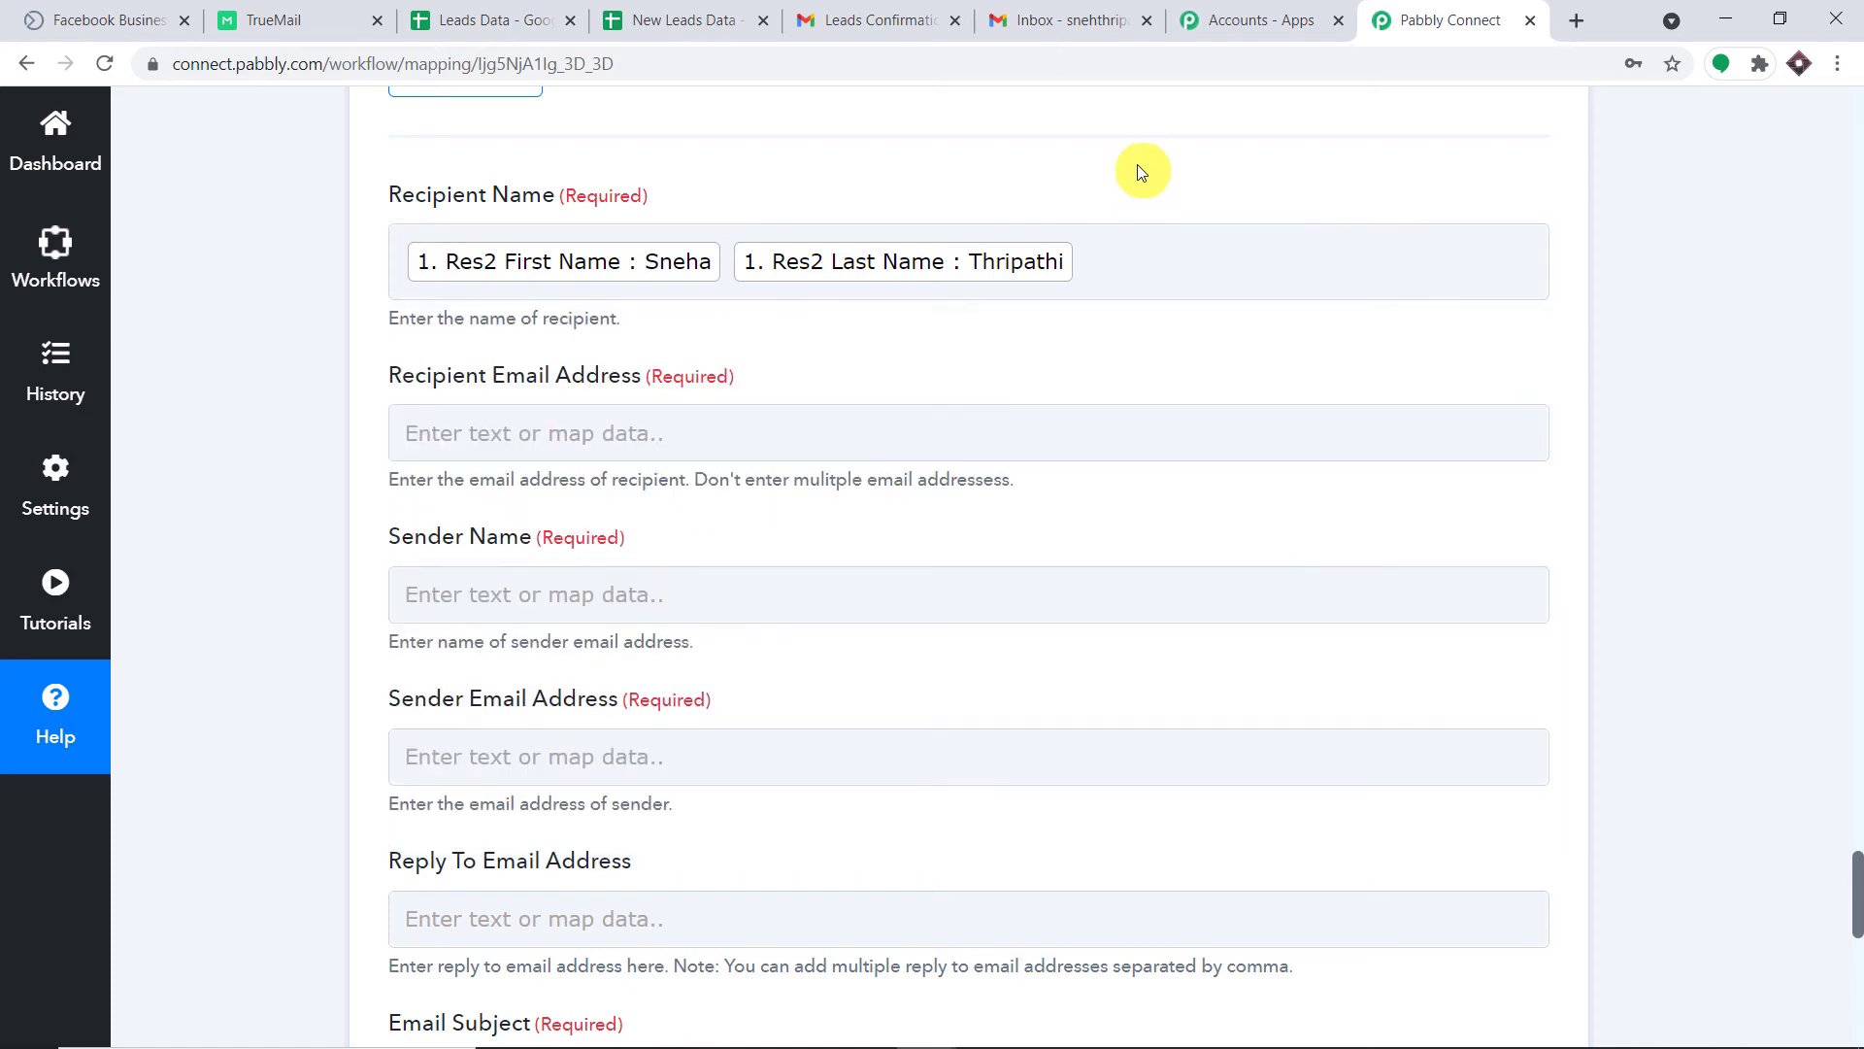
# Map the lead's Res2 Email into Recipient Email Address.
pyautogui.scroll(-2, 1029, 275)
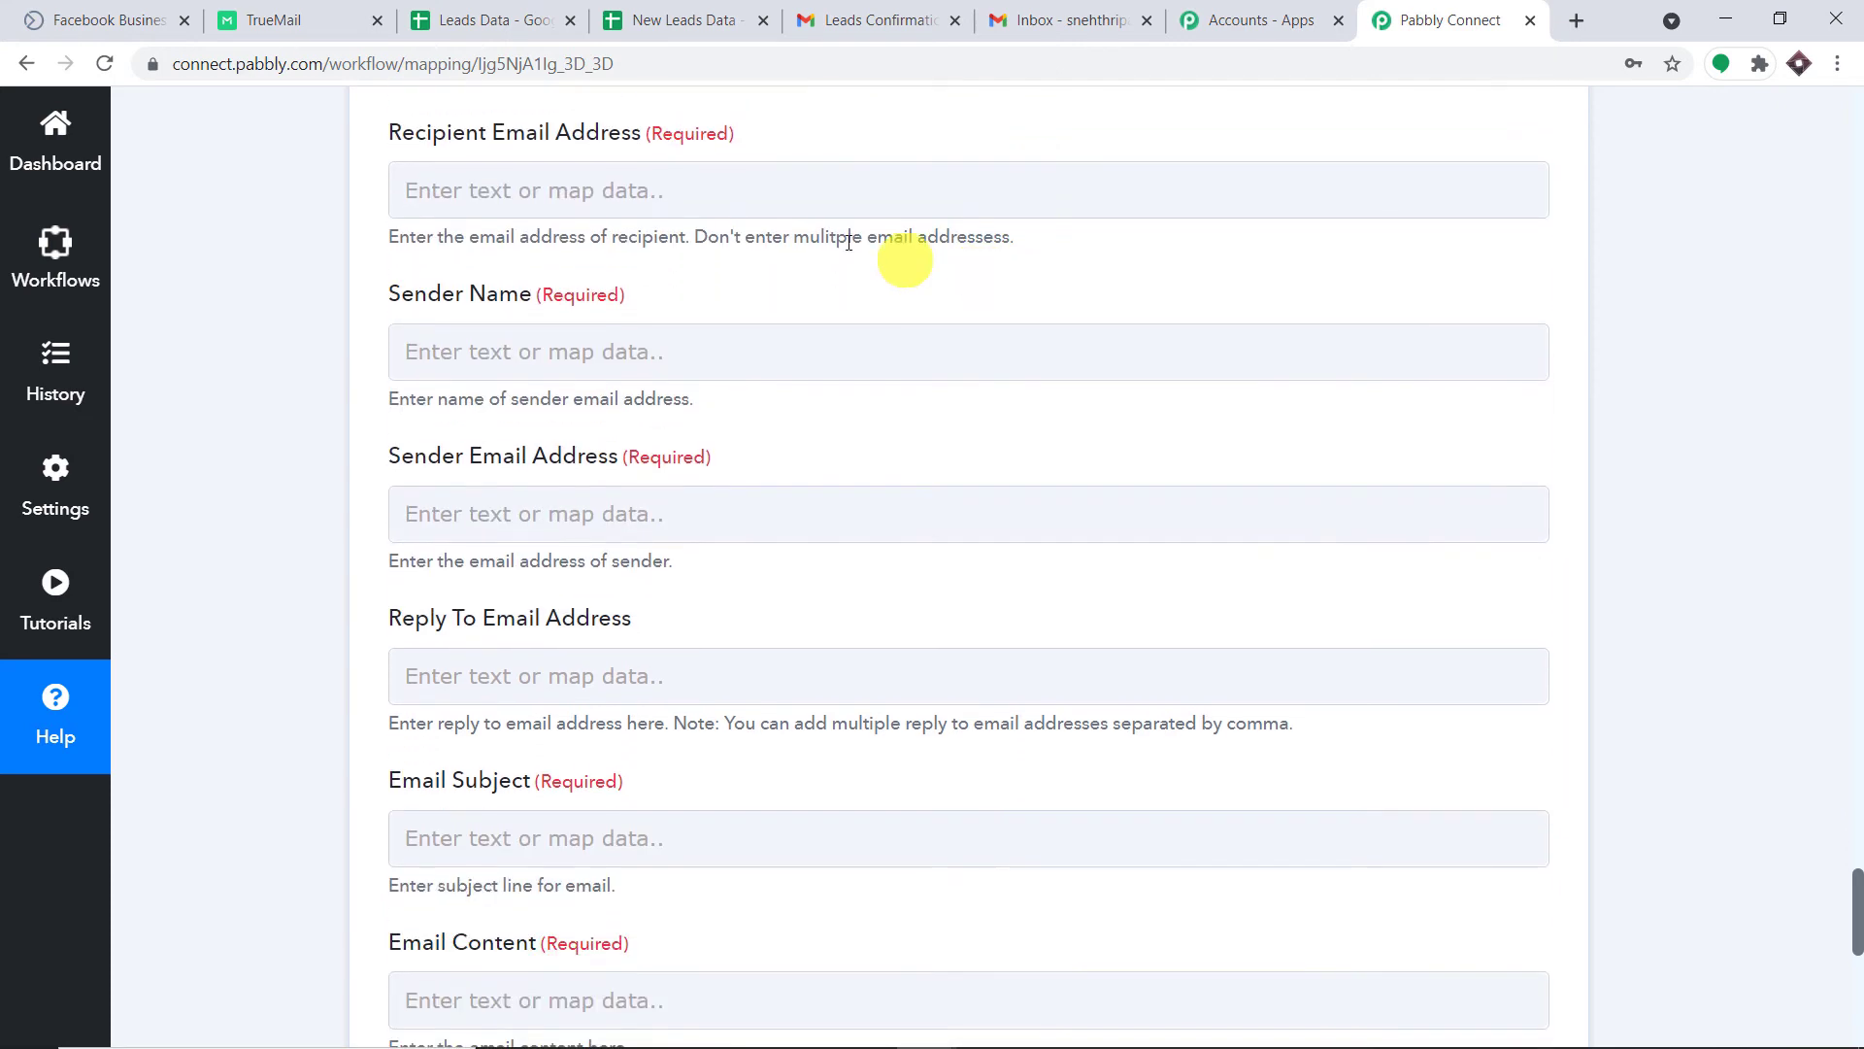
pyautogui.click(748, 192)
pyautogui.click(765, 424)
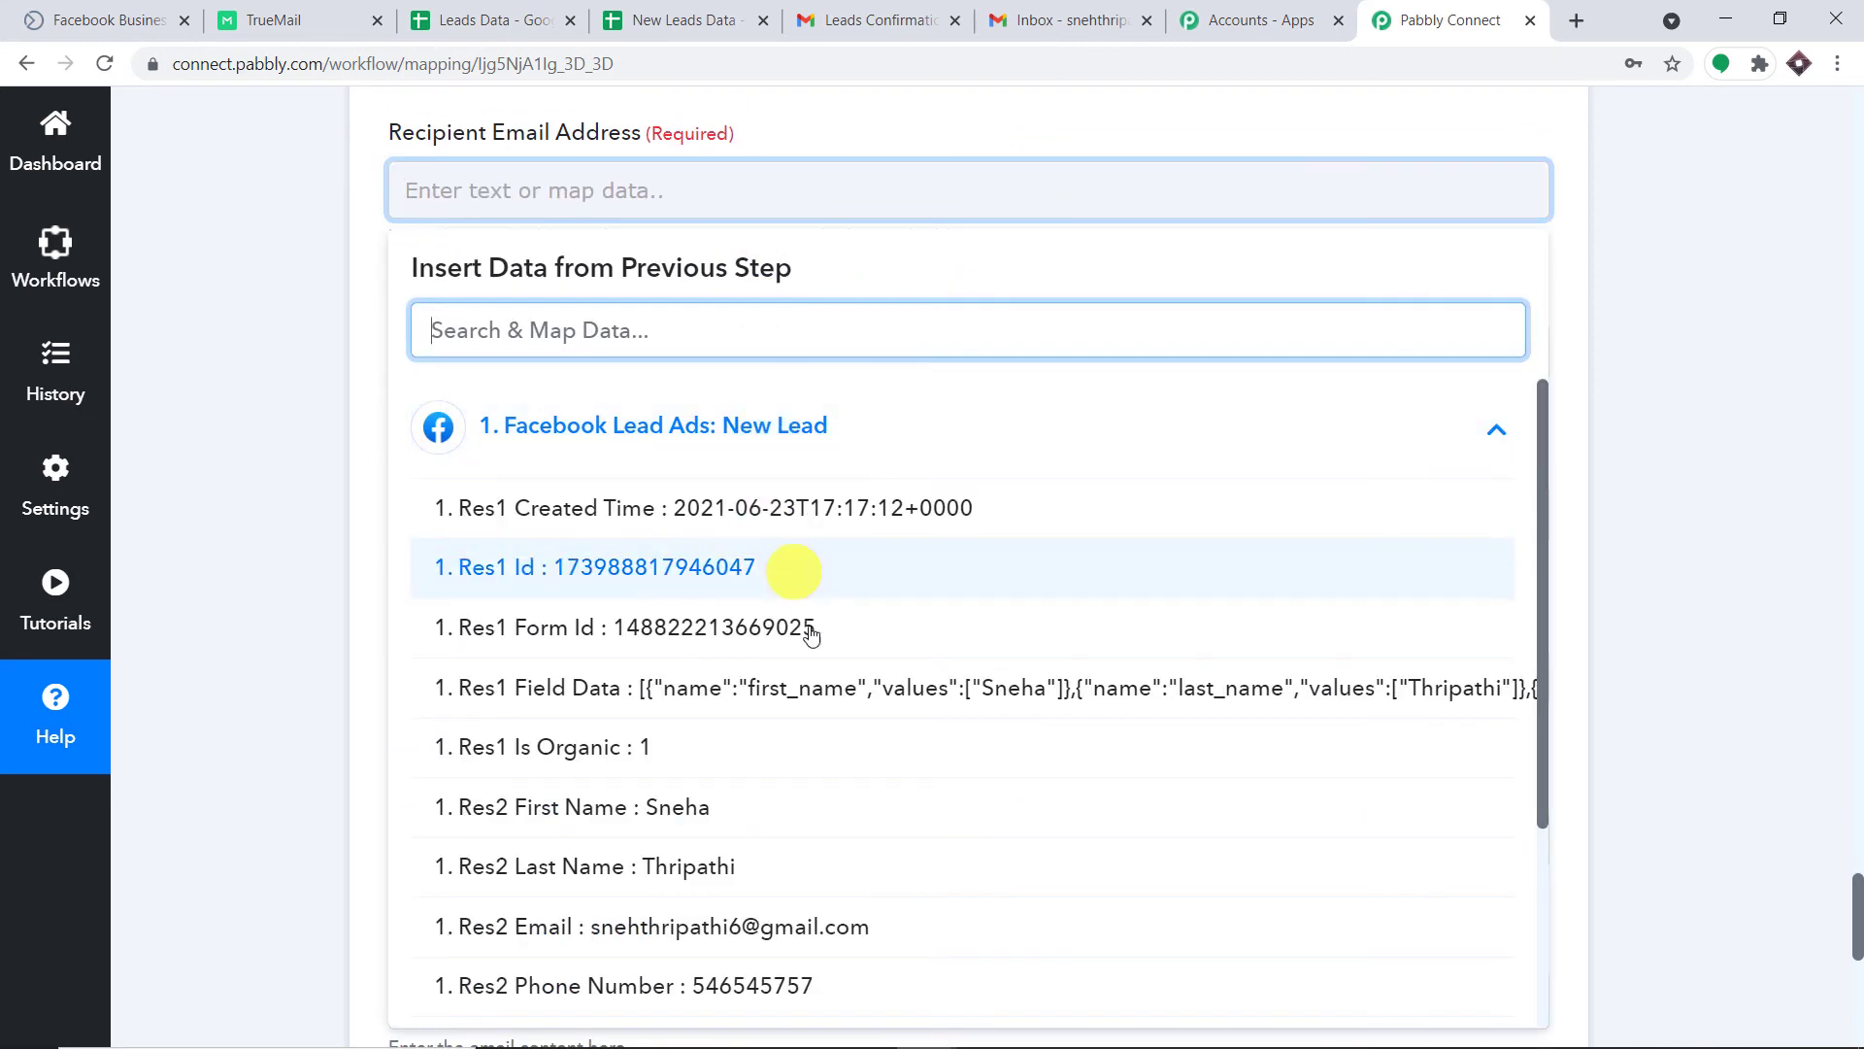
pyautogui.scroll(-1, 783, 738)
pyautogui.click(773, 806)
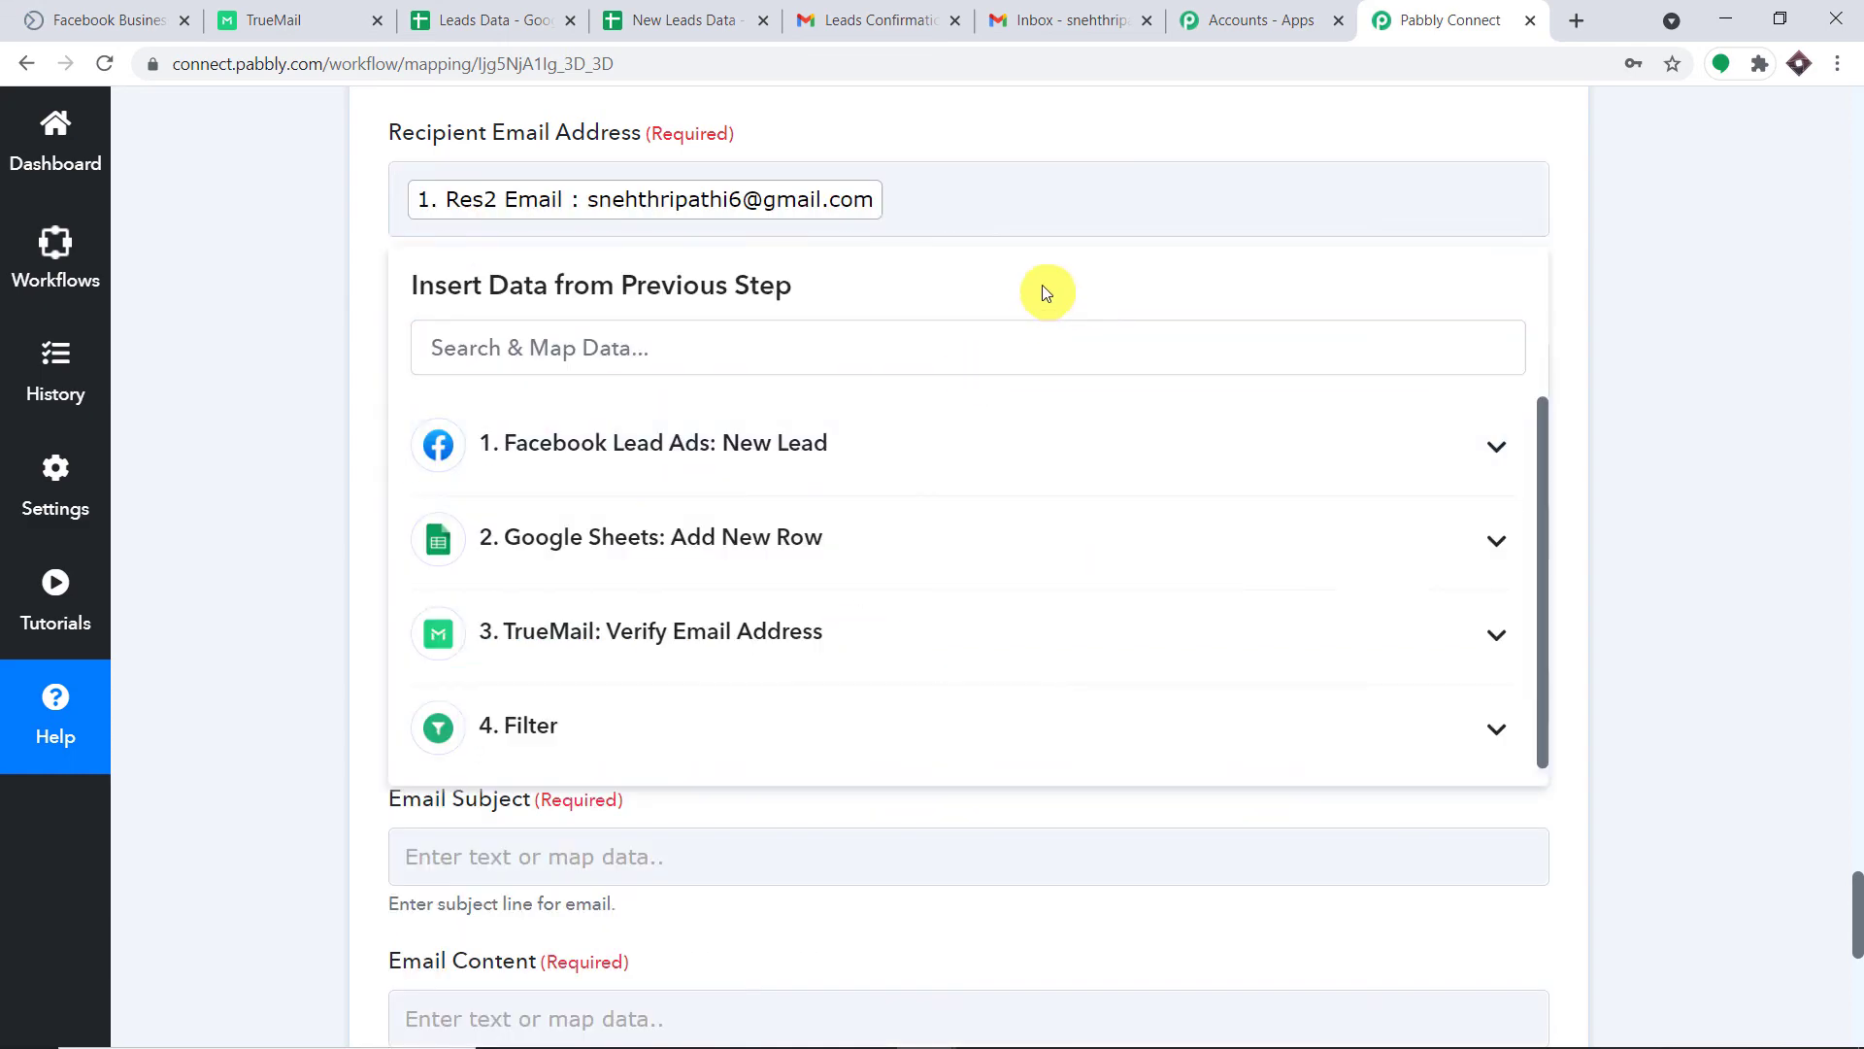
pyautogui.scroll(-1, 1041, 284)
pyautogui.scroll(2, 699, 238)
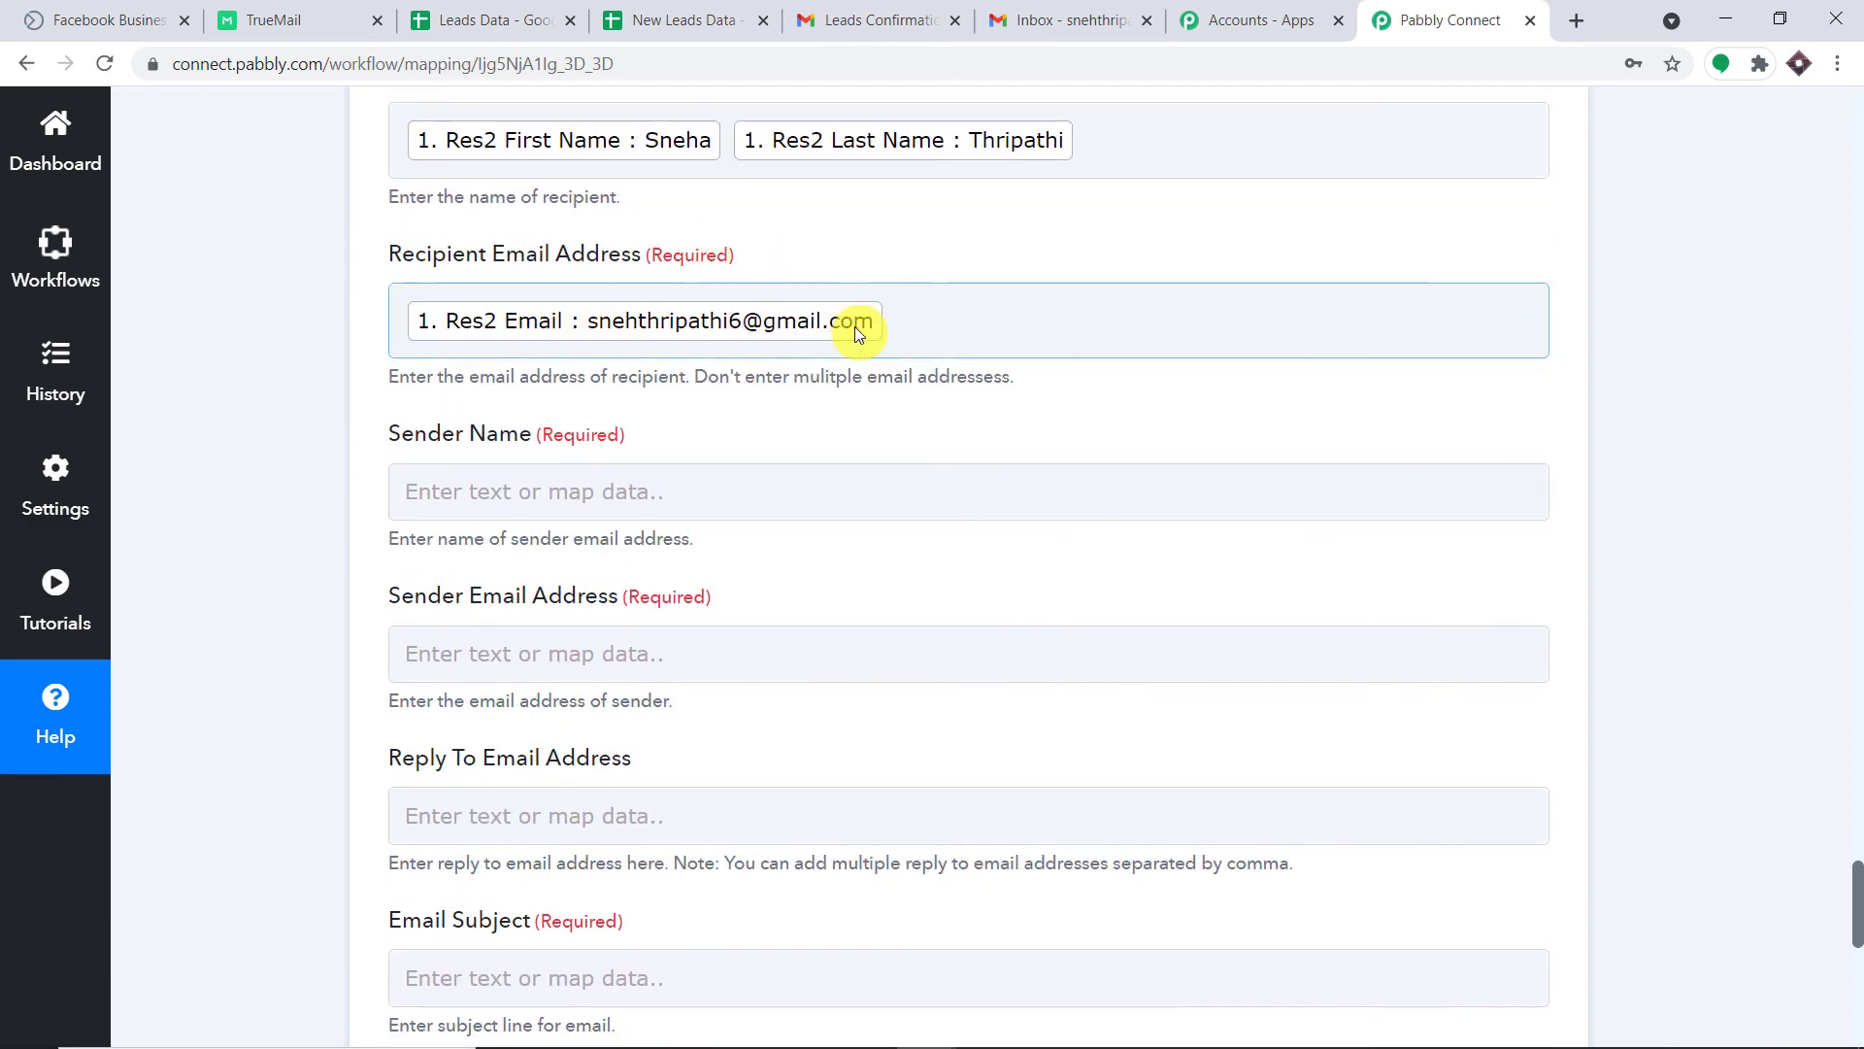
# Check which Google account the Gmail inbox uses.
pyautogui.click(1063, 20)
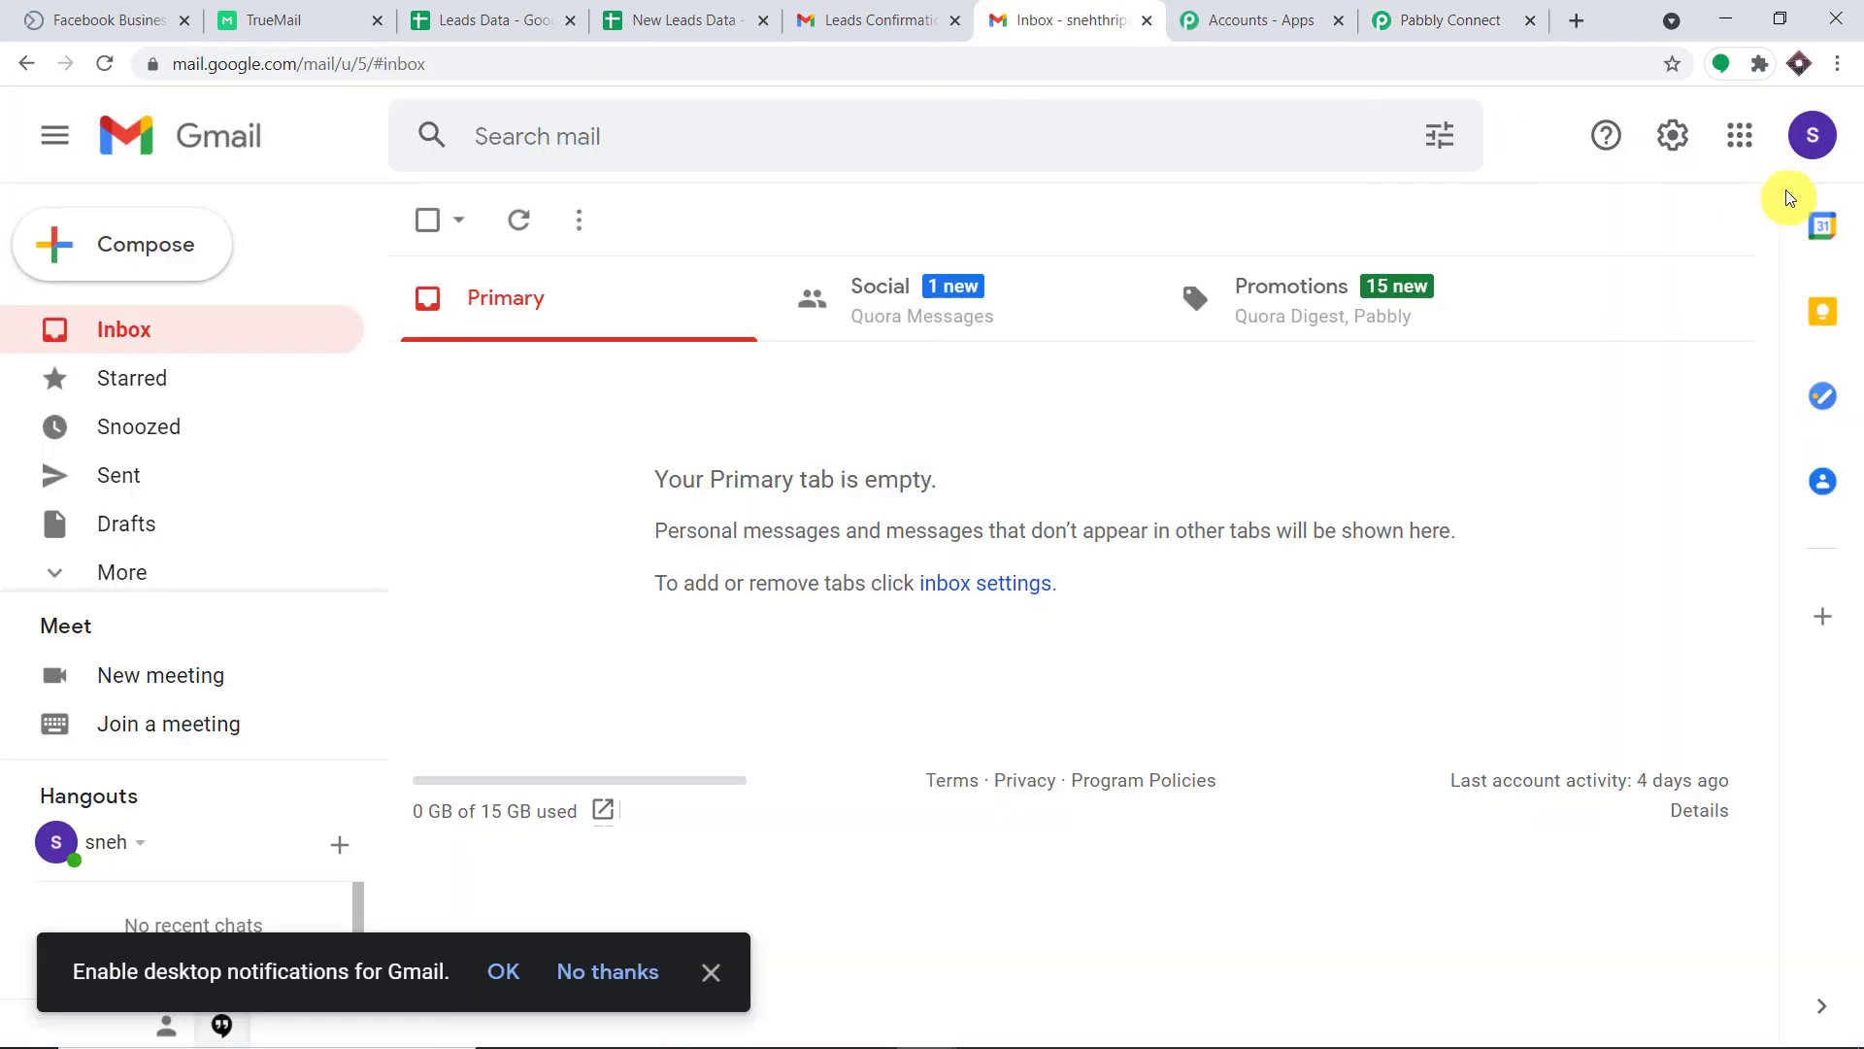
pyautogui.click(1812, 136)
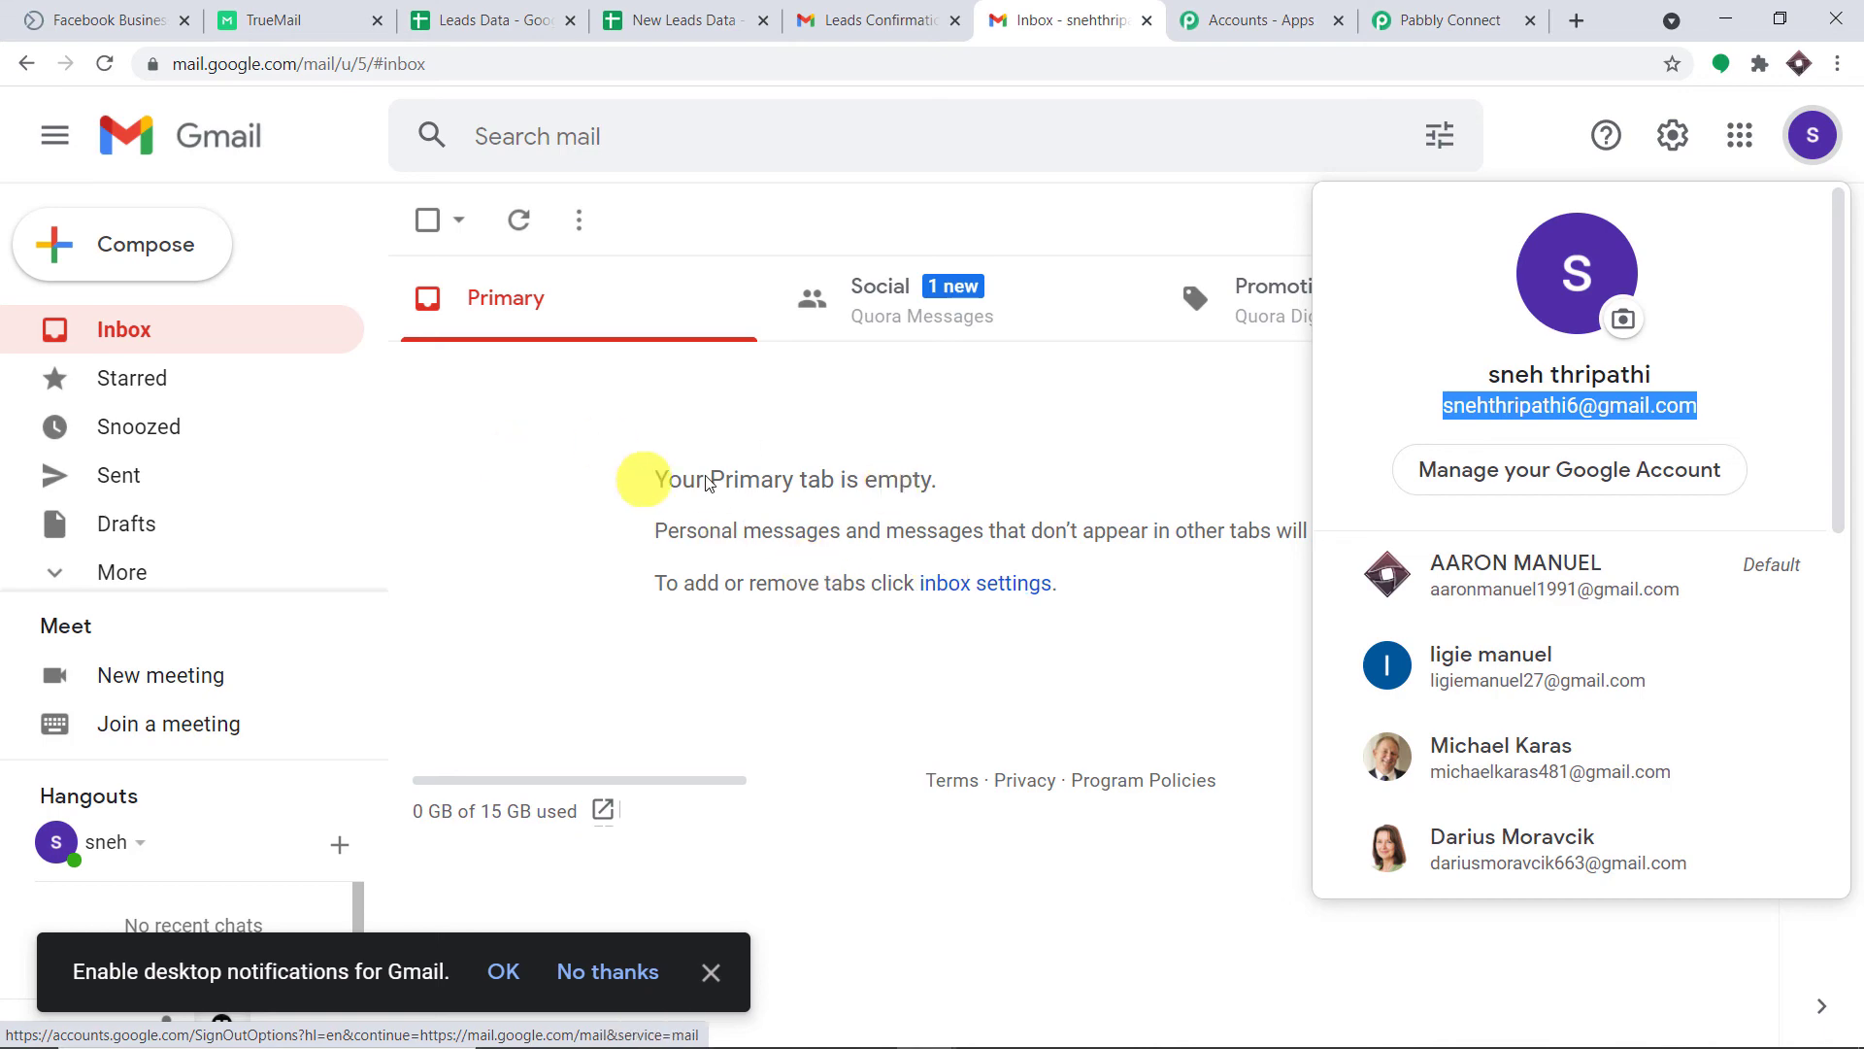
pyautogui.click(1394, 12)
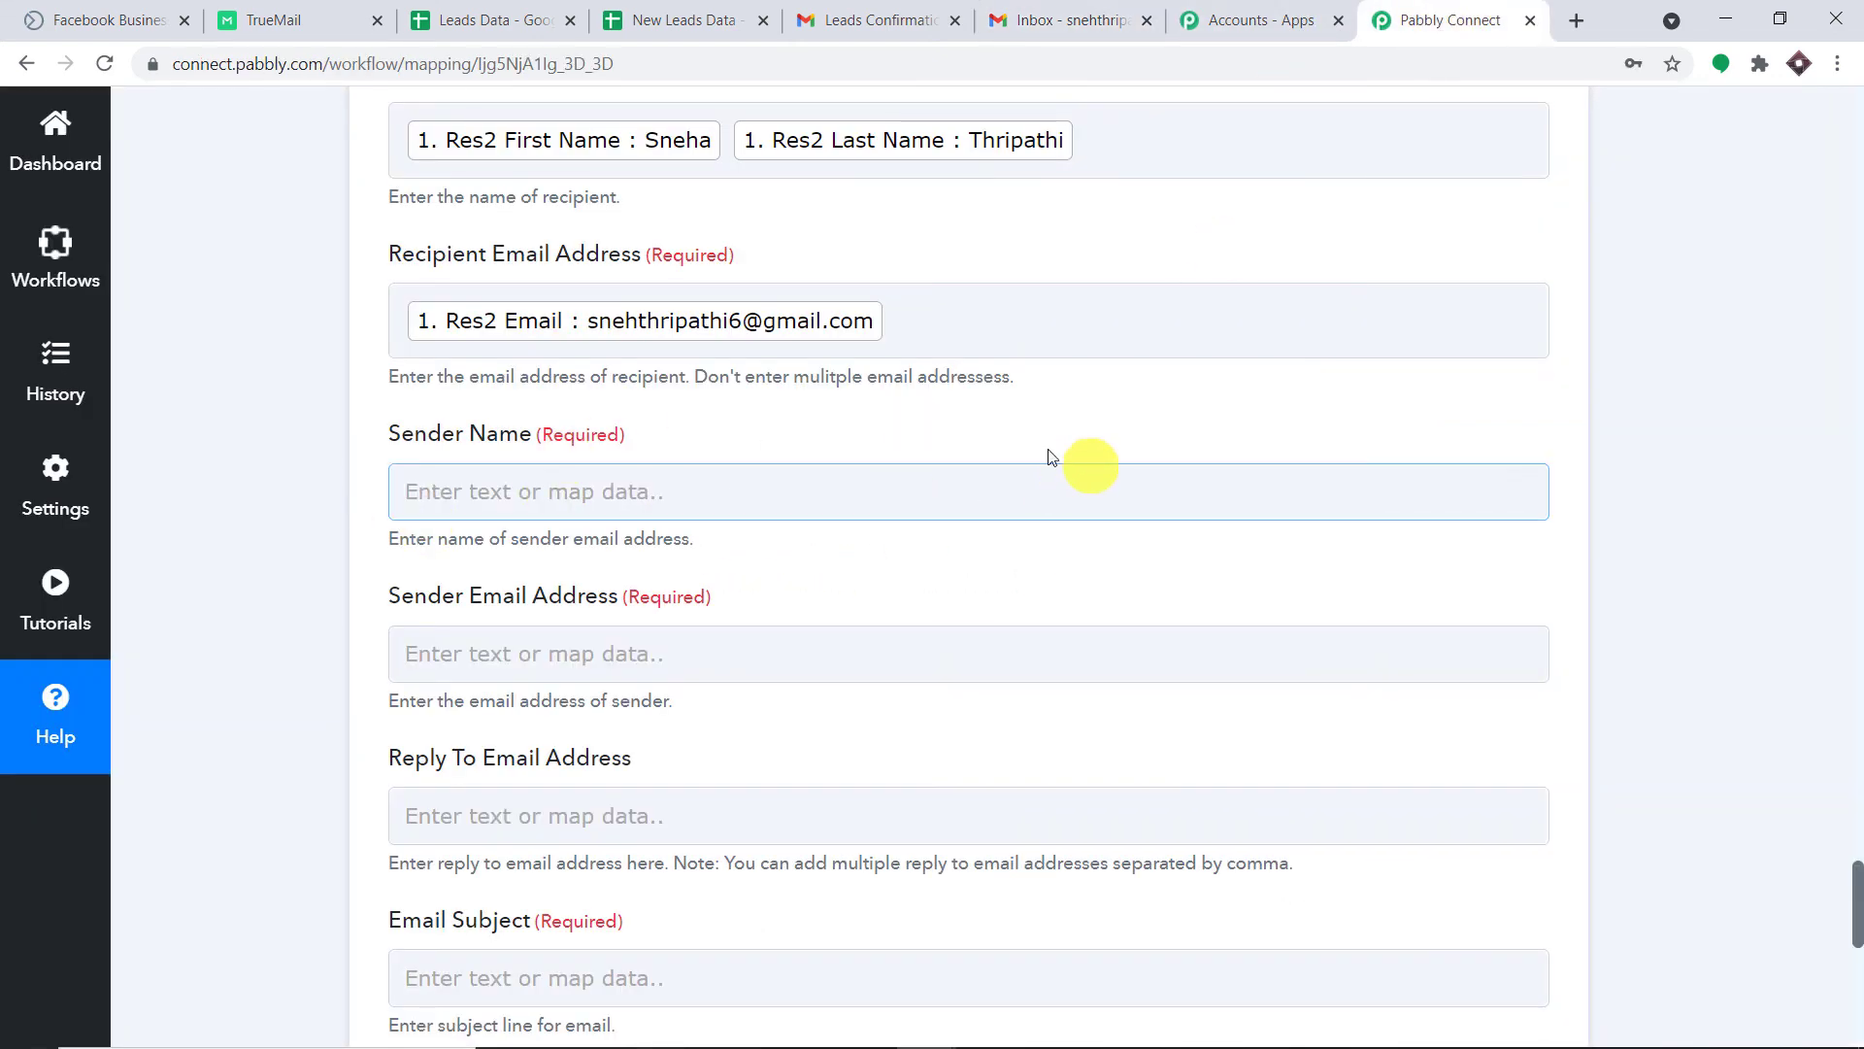
# Enter 'AnyTech Solution' as the Sender Name.
pyautogui.scroll(-1, 957, 491)
pyautogui.click(657, 373)
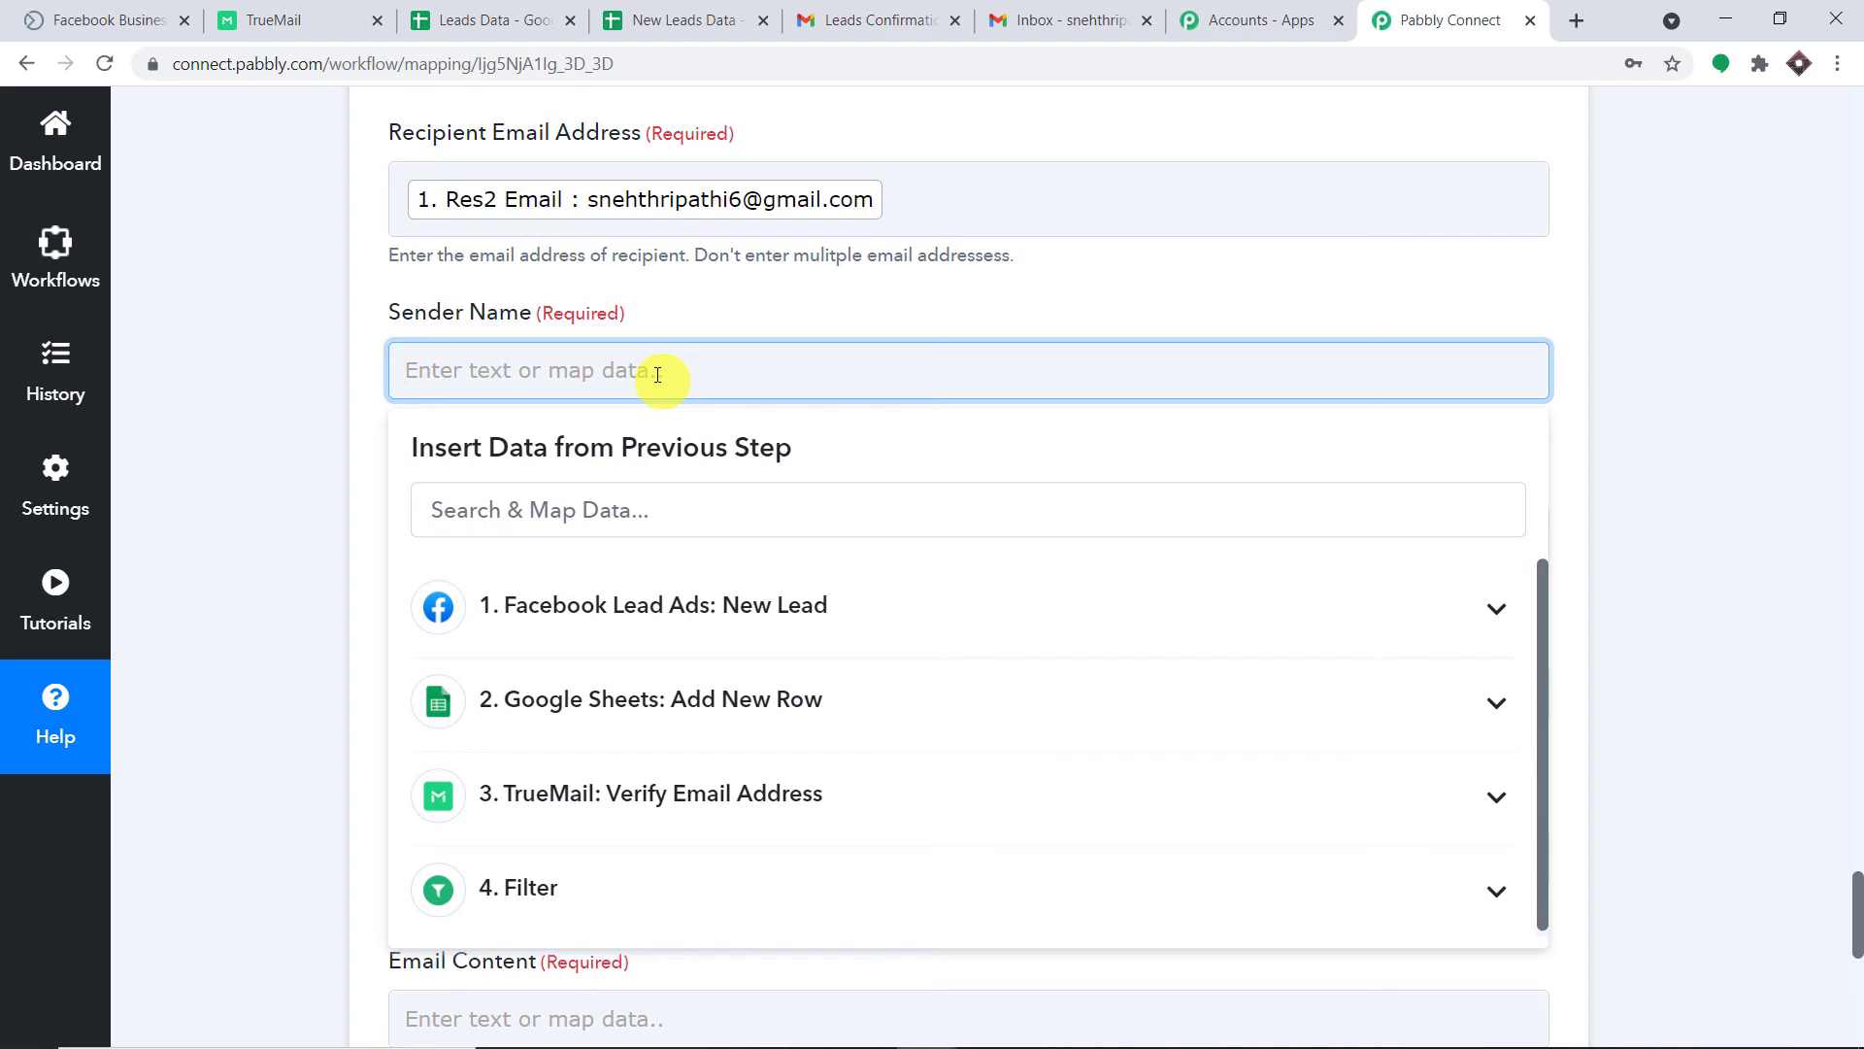
pyautogui.write('AnyTech olution')
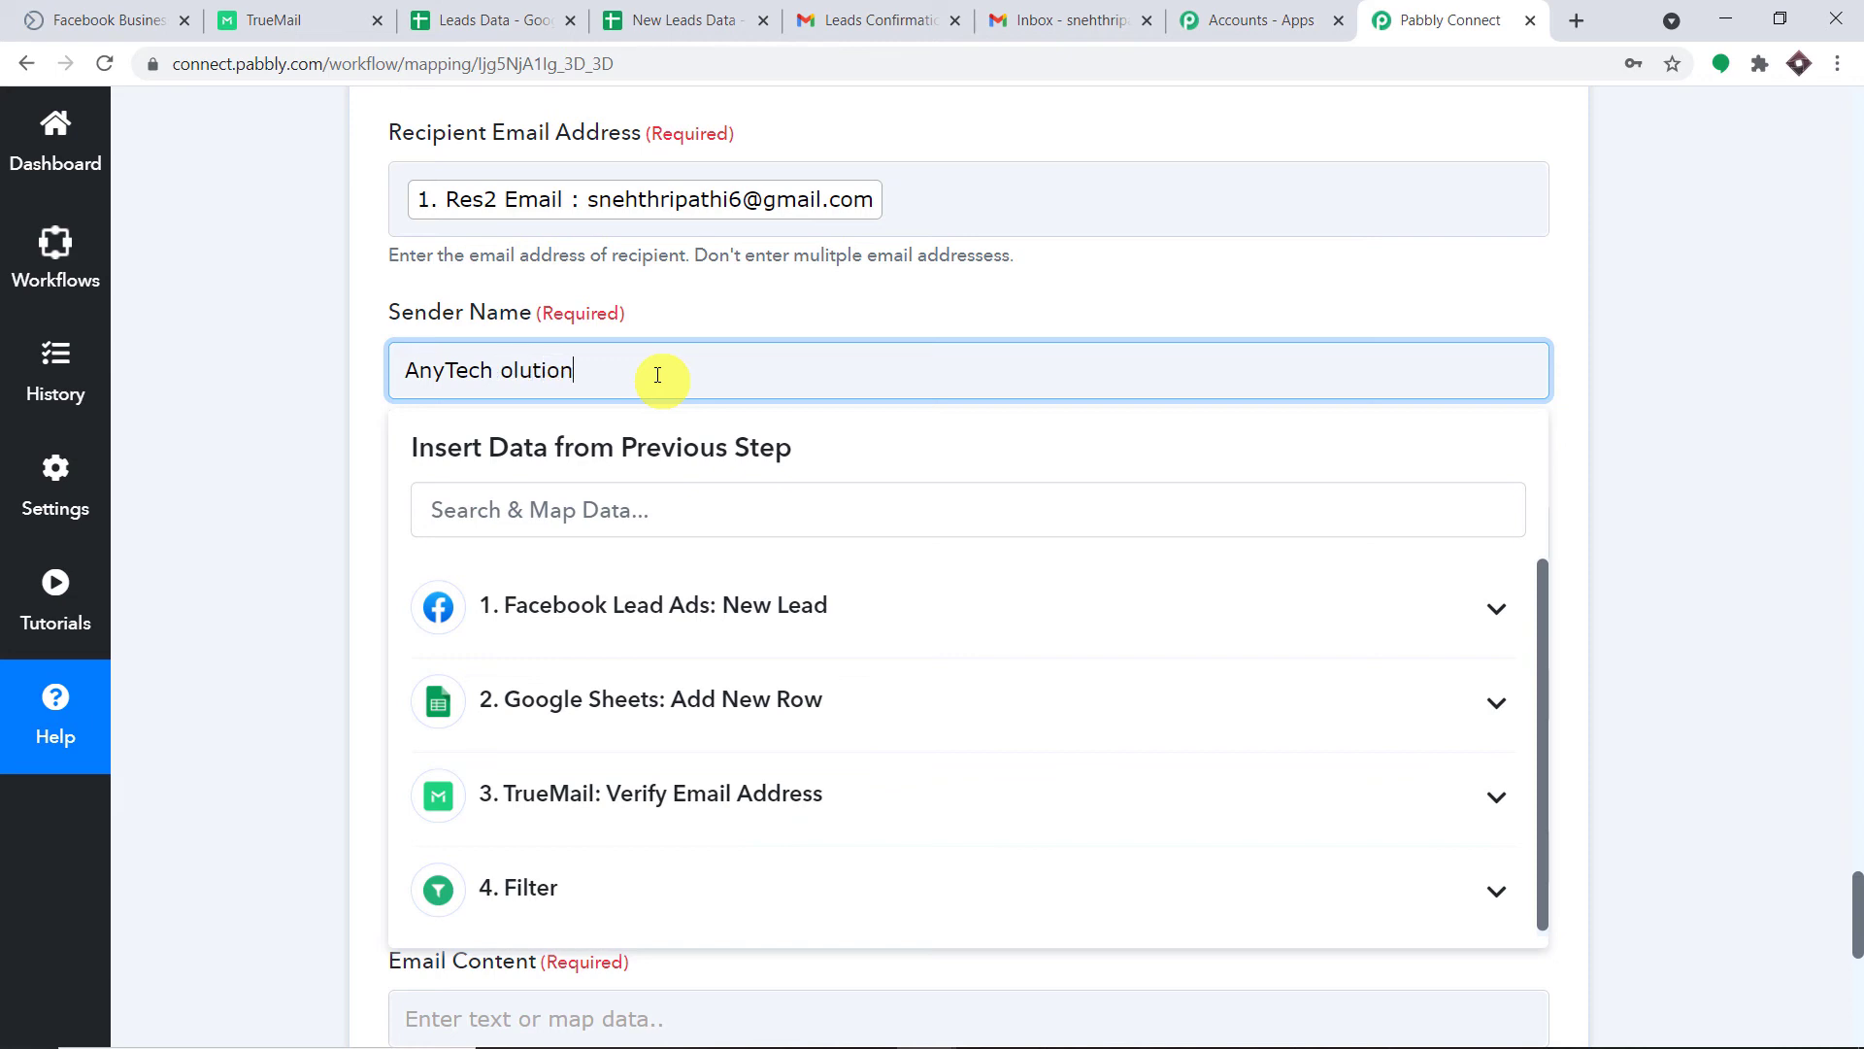
pyautogui.write('S')
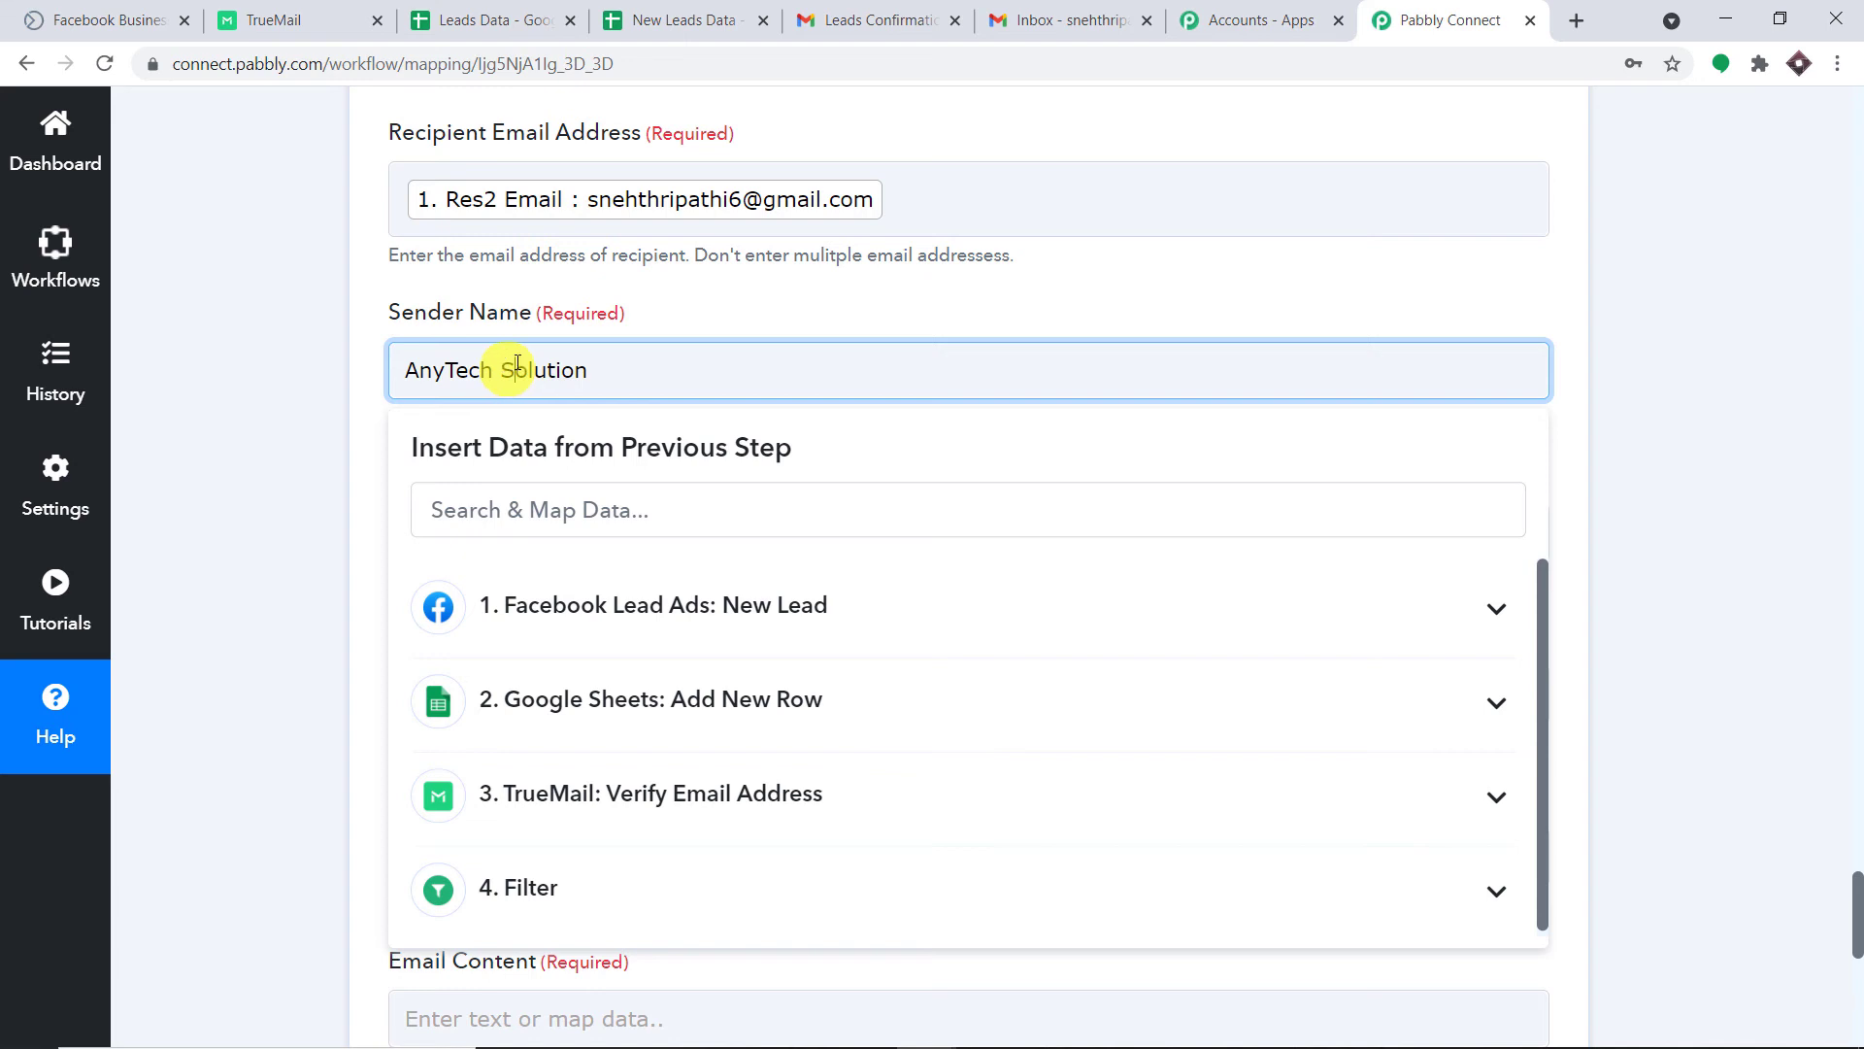
pyautogui.click(777, 297)
# Fill in the sender's Gmail address as the Sender Email Address.
pyautogui.scroll(-1, 690, 445)
pyautogui.click(673, 419)
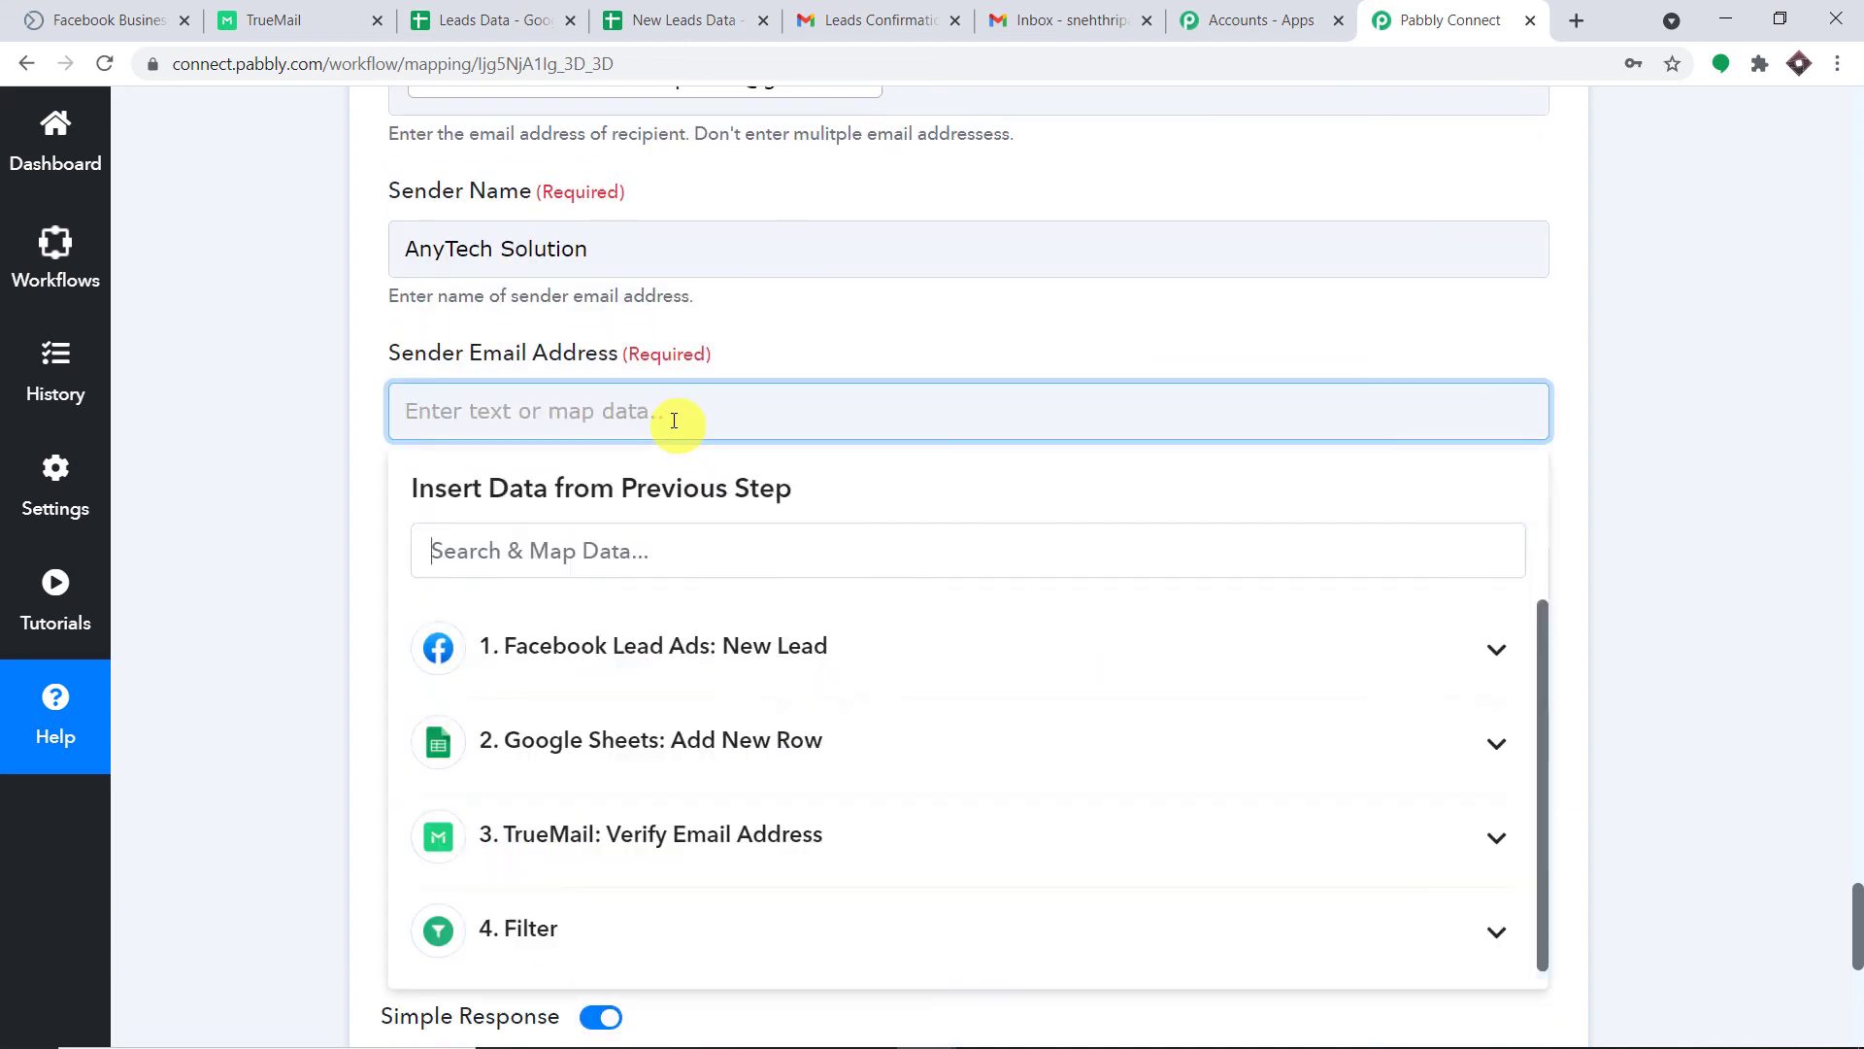
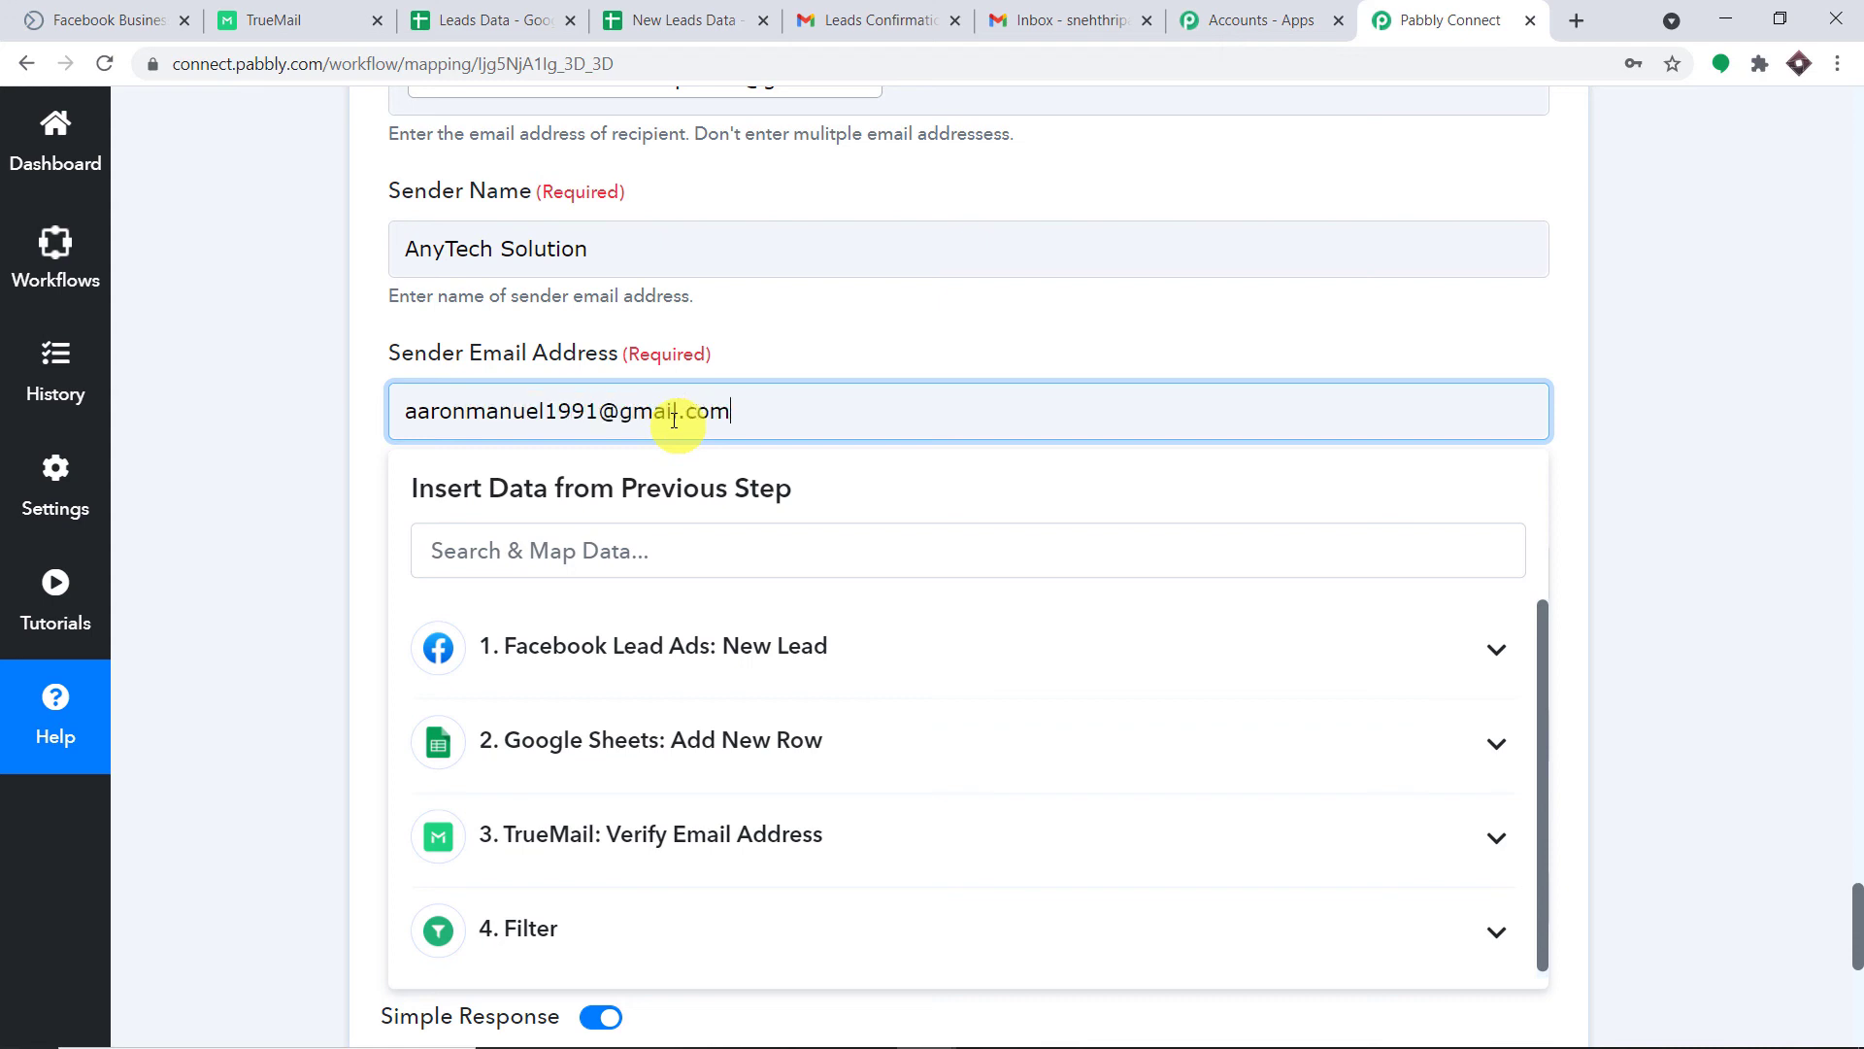
pyautogui.click(742, 336)
pyautogui.scroll(-3, 767, 321)
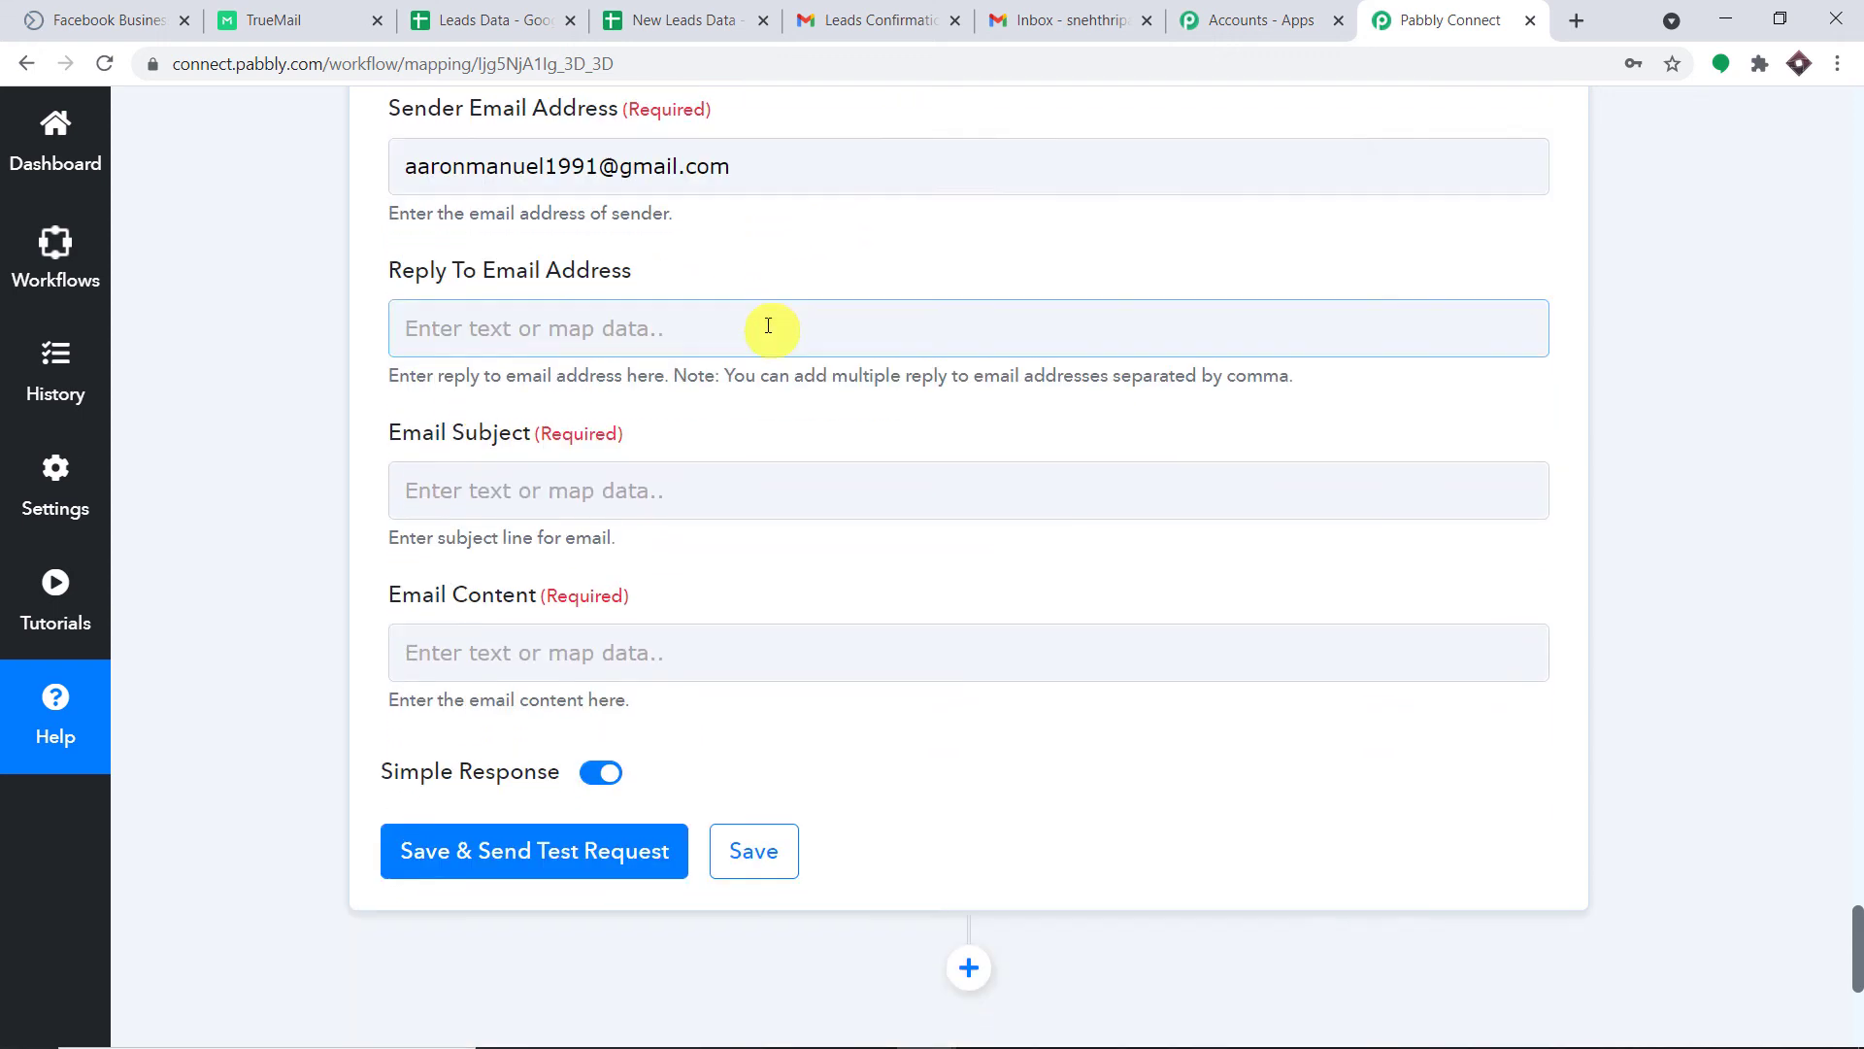
# Set the Email Subject to 'Lead Confirmation'.
pyautogui.click(612, 355)
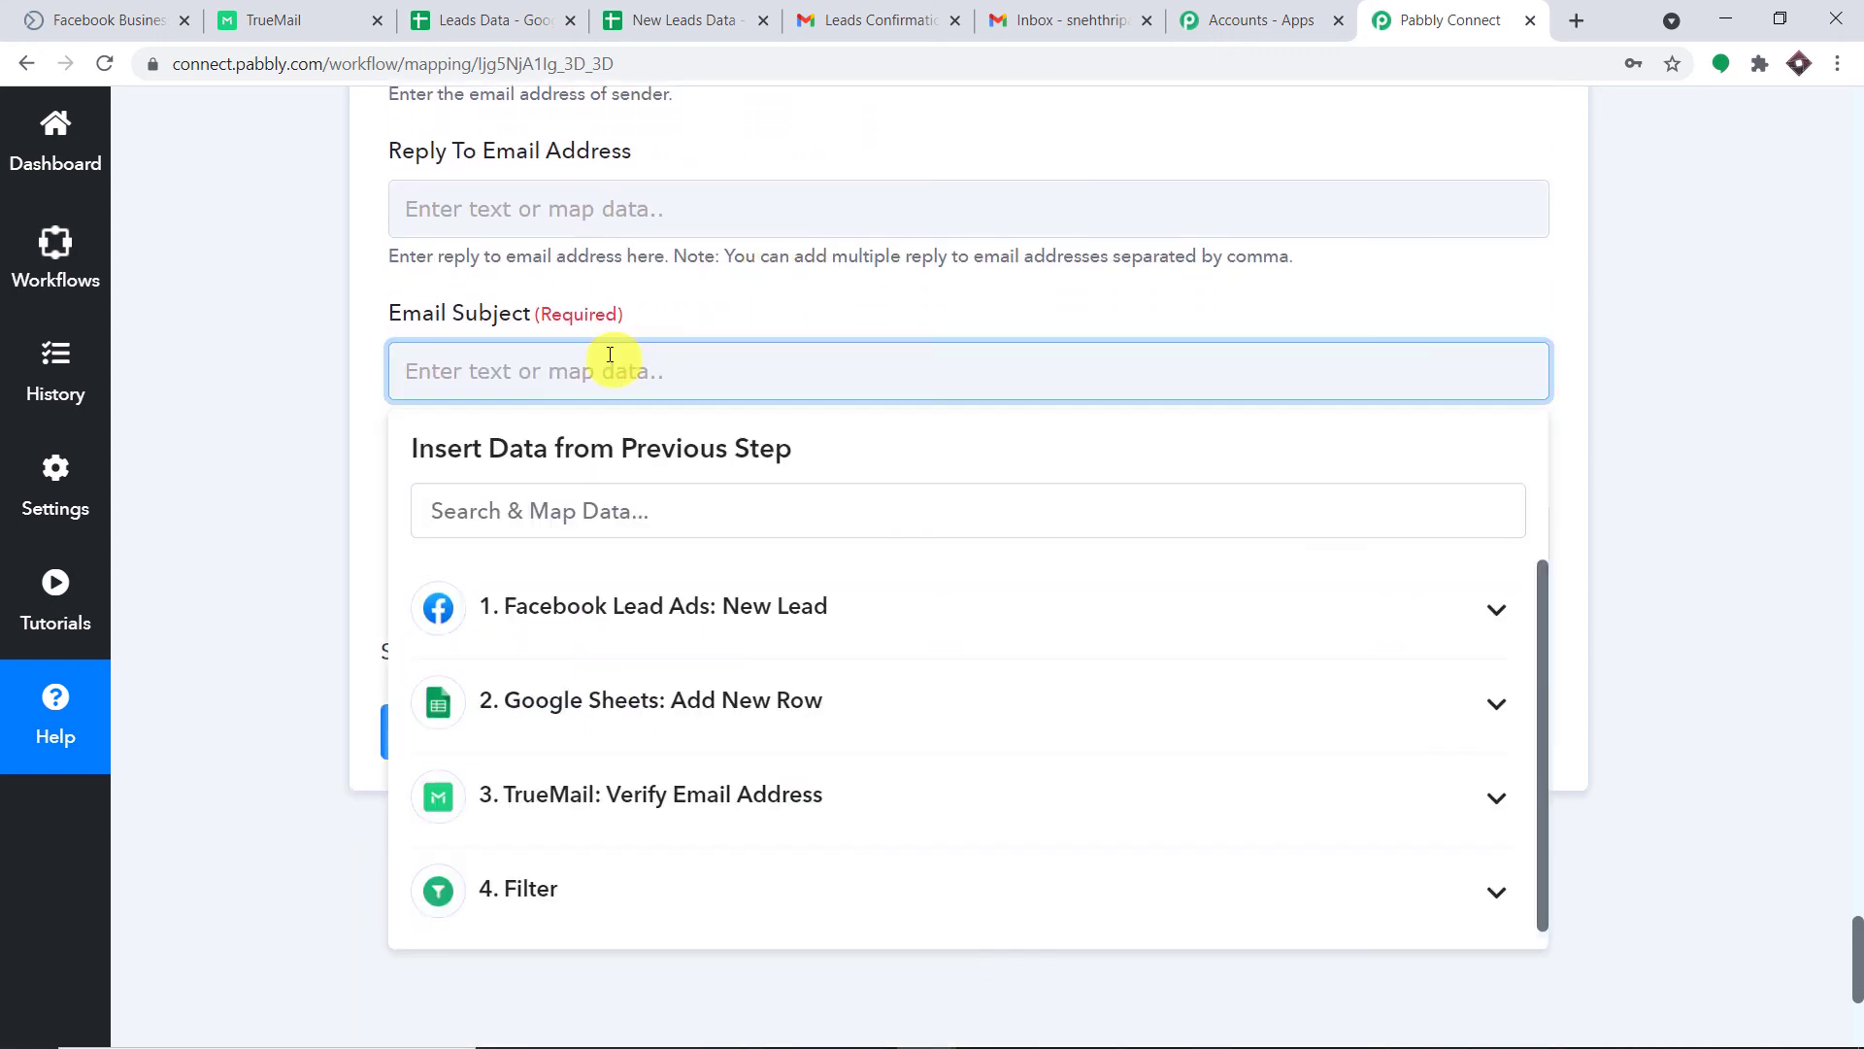
pyautogui.write('Lead Confirma')
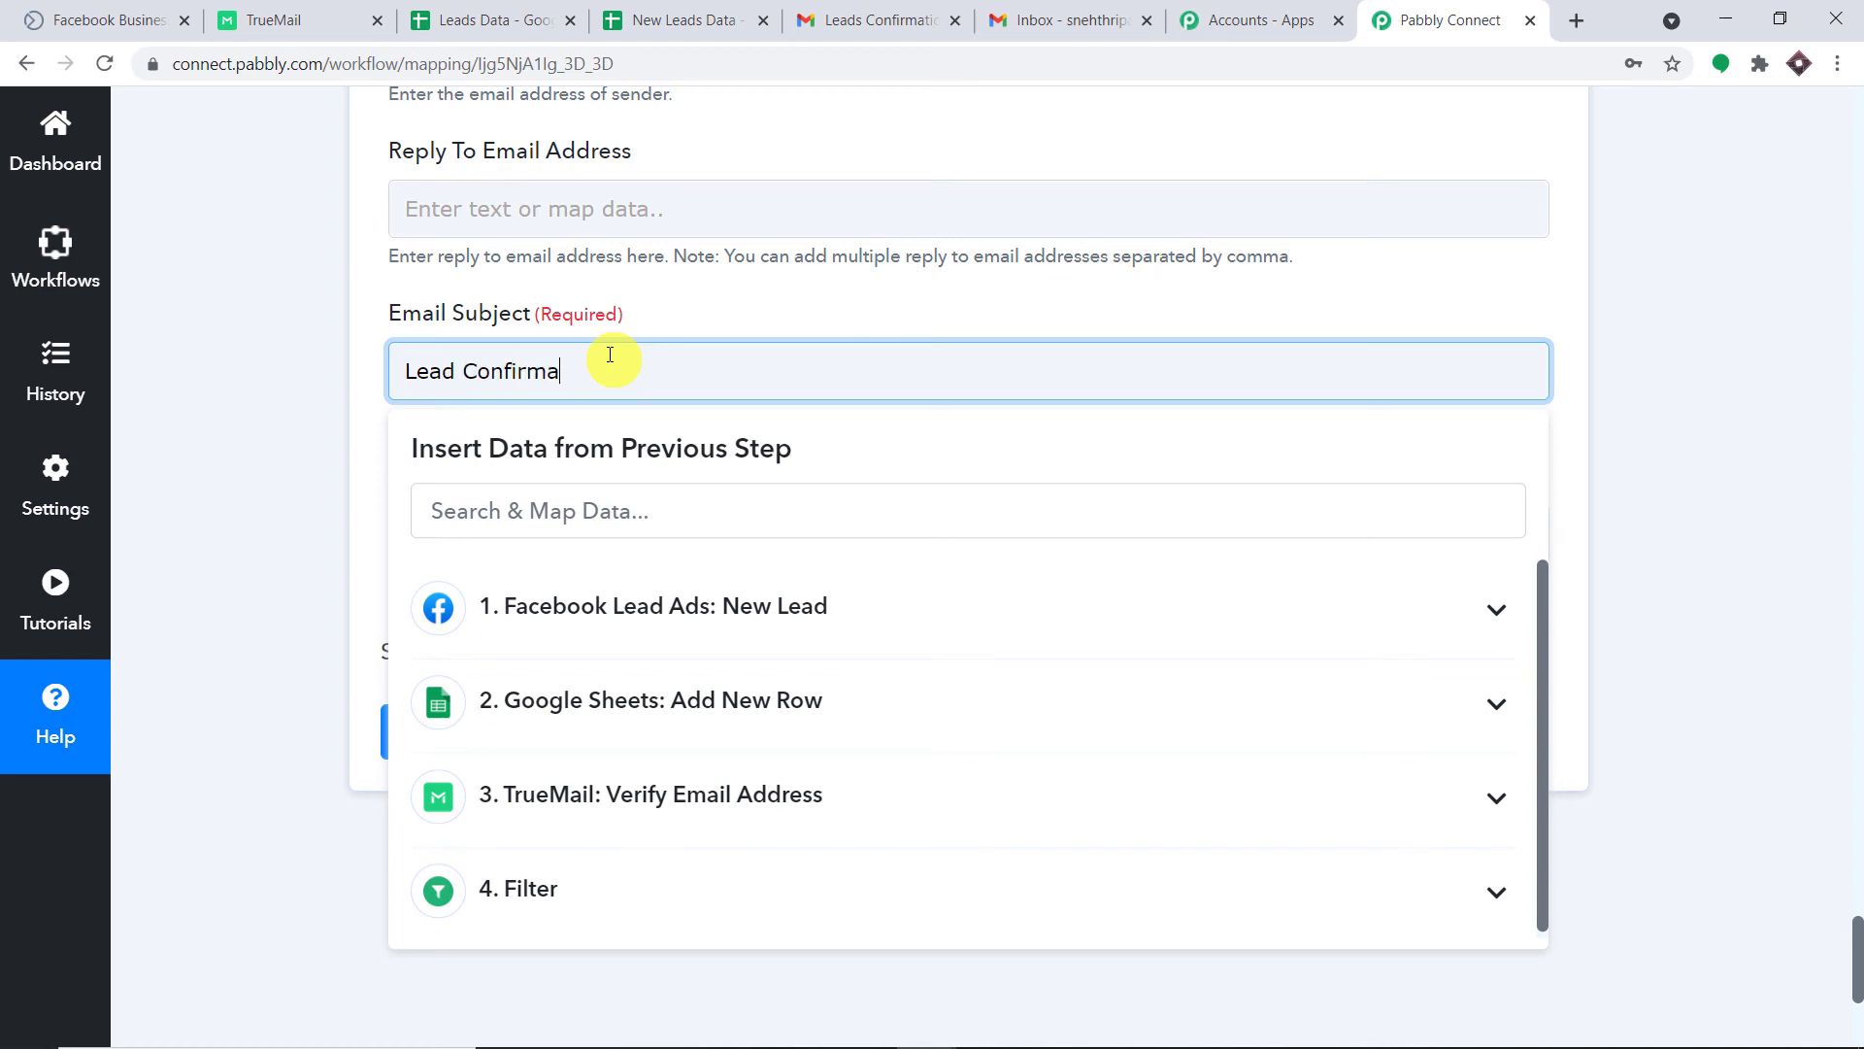
pyautogui.write('tion')
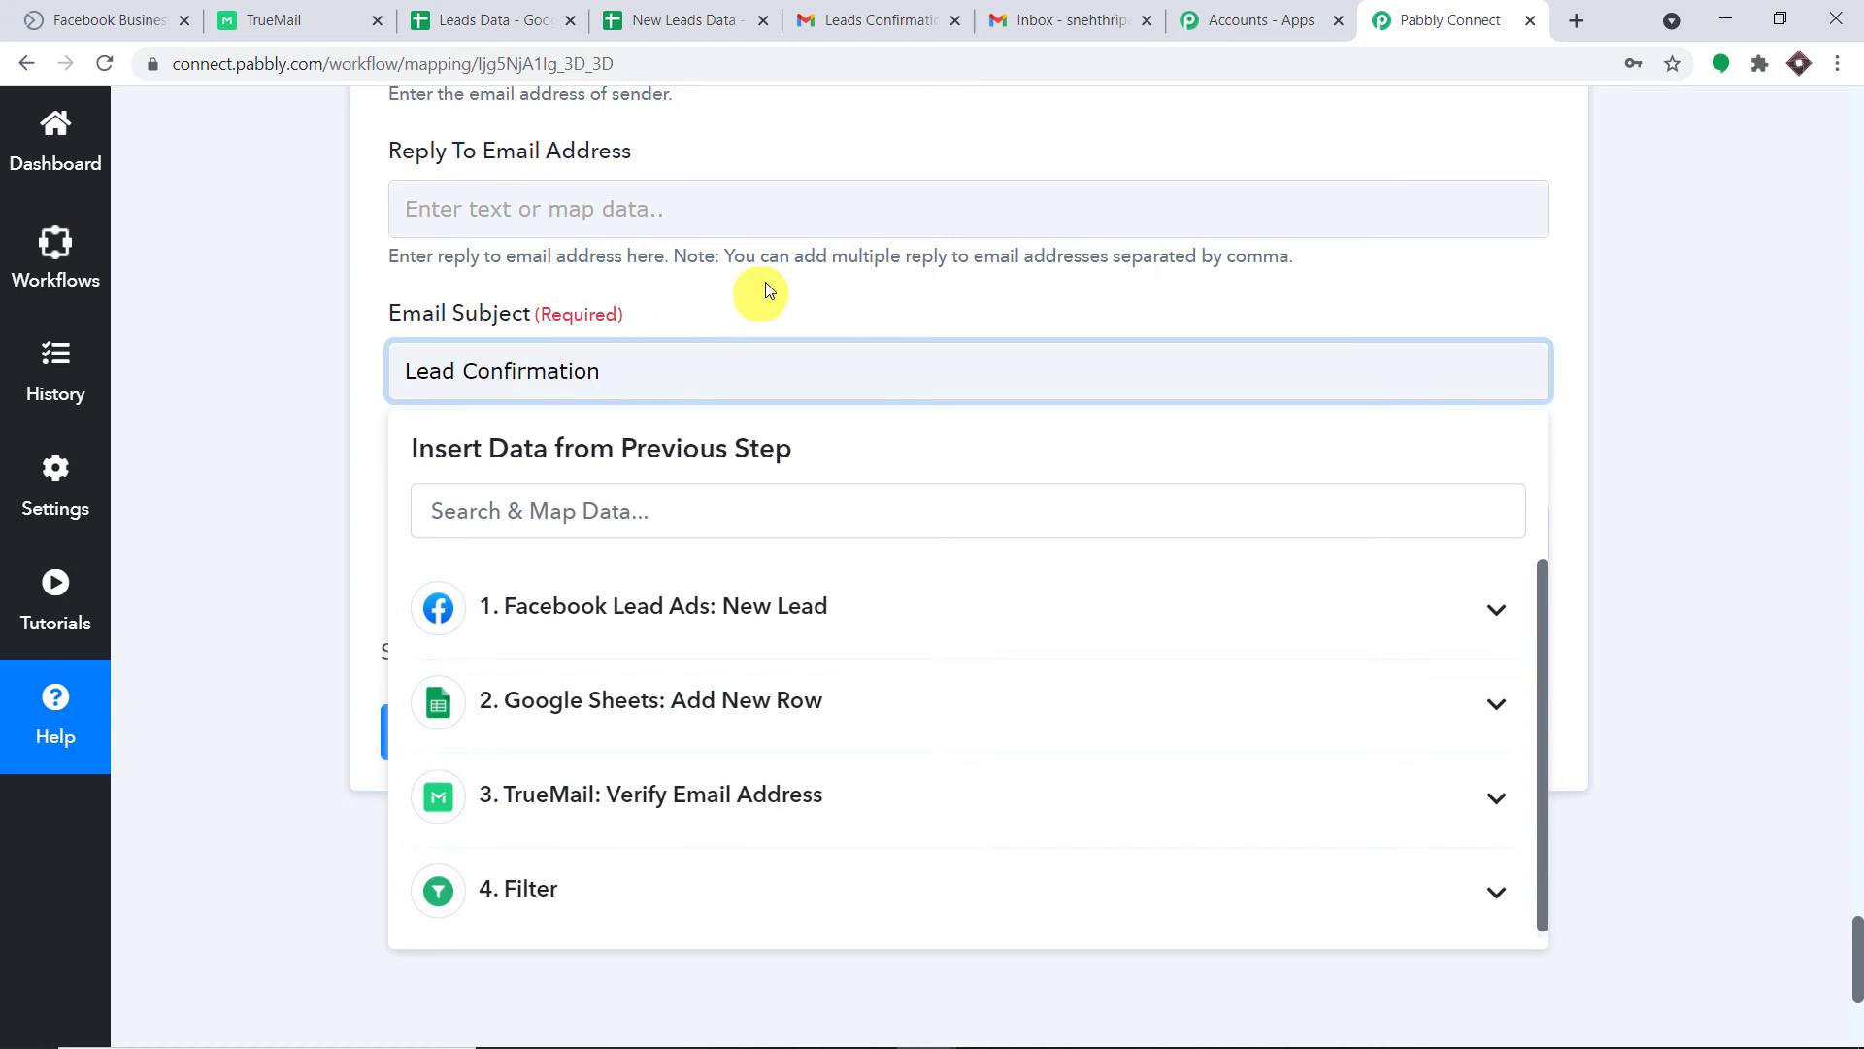
pyautogui.click(761, 291)
pyautogui.scroll(-2, 738, 330)
# Begin the email body with a greeting using Res2 First Name and the thank-you-for-the-Facebook-form sentence.
pyautogui.click(701, 287)
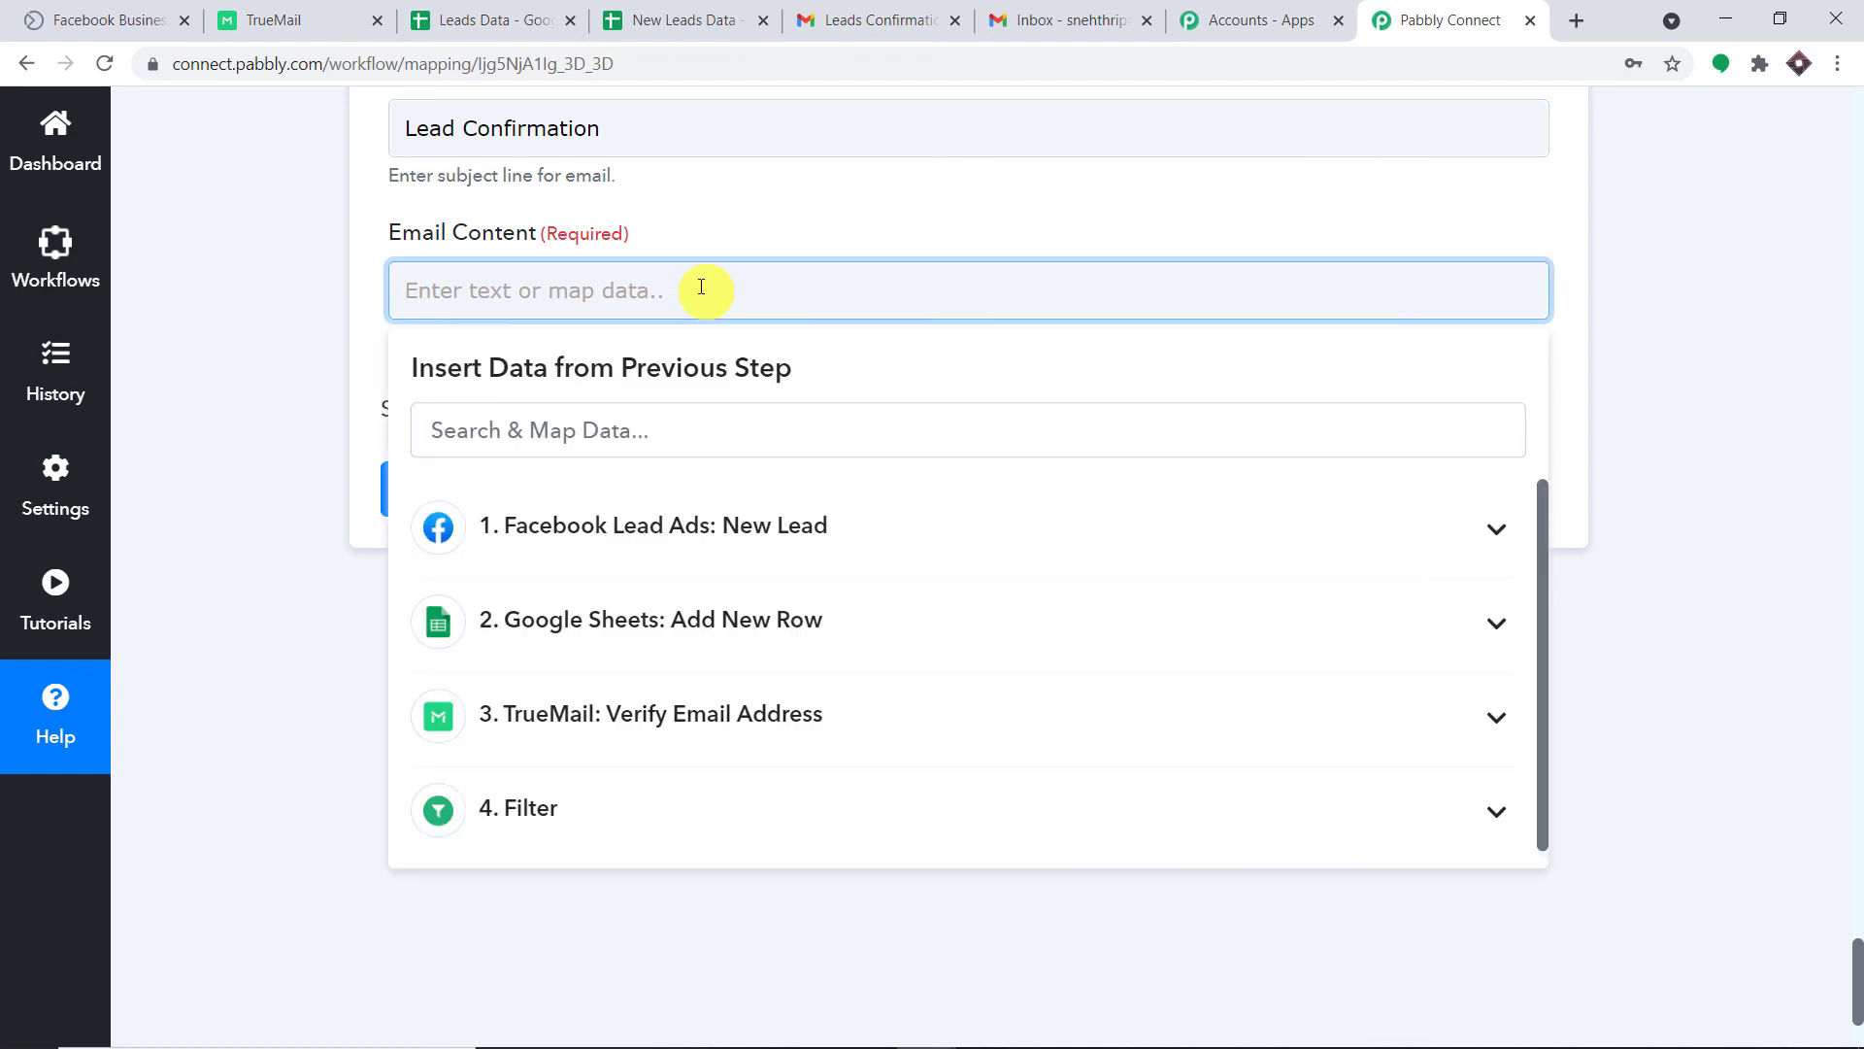
pyautogui.write('Hello')
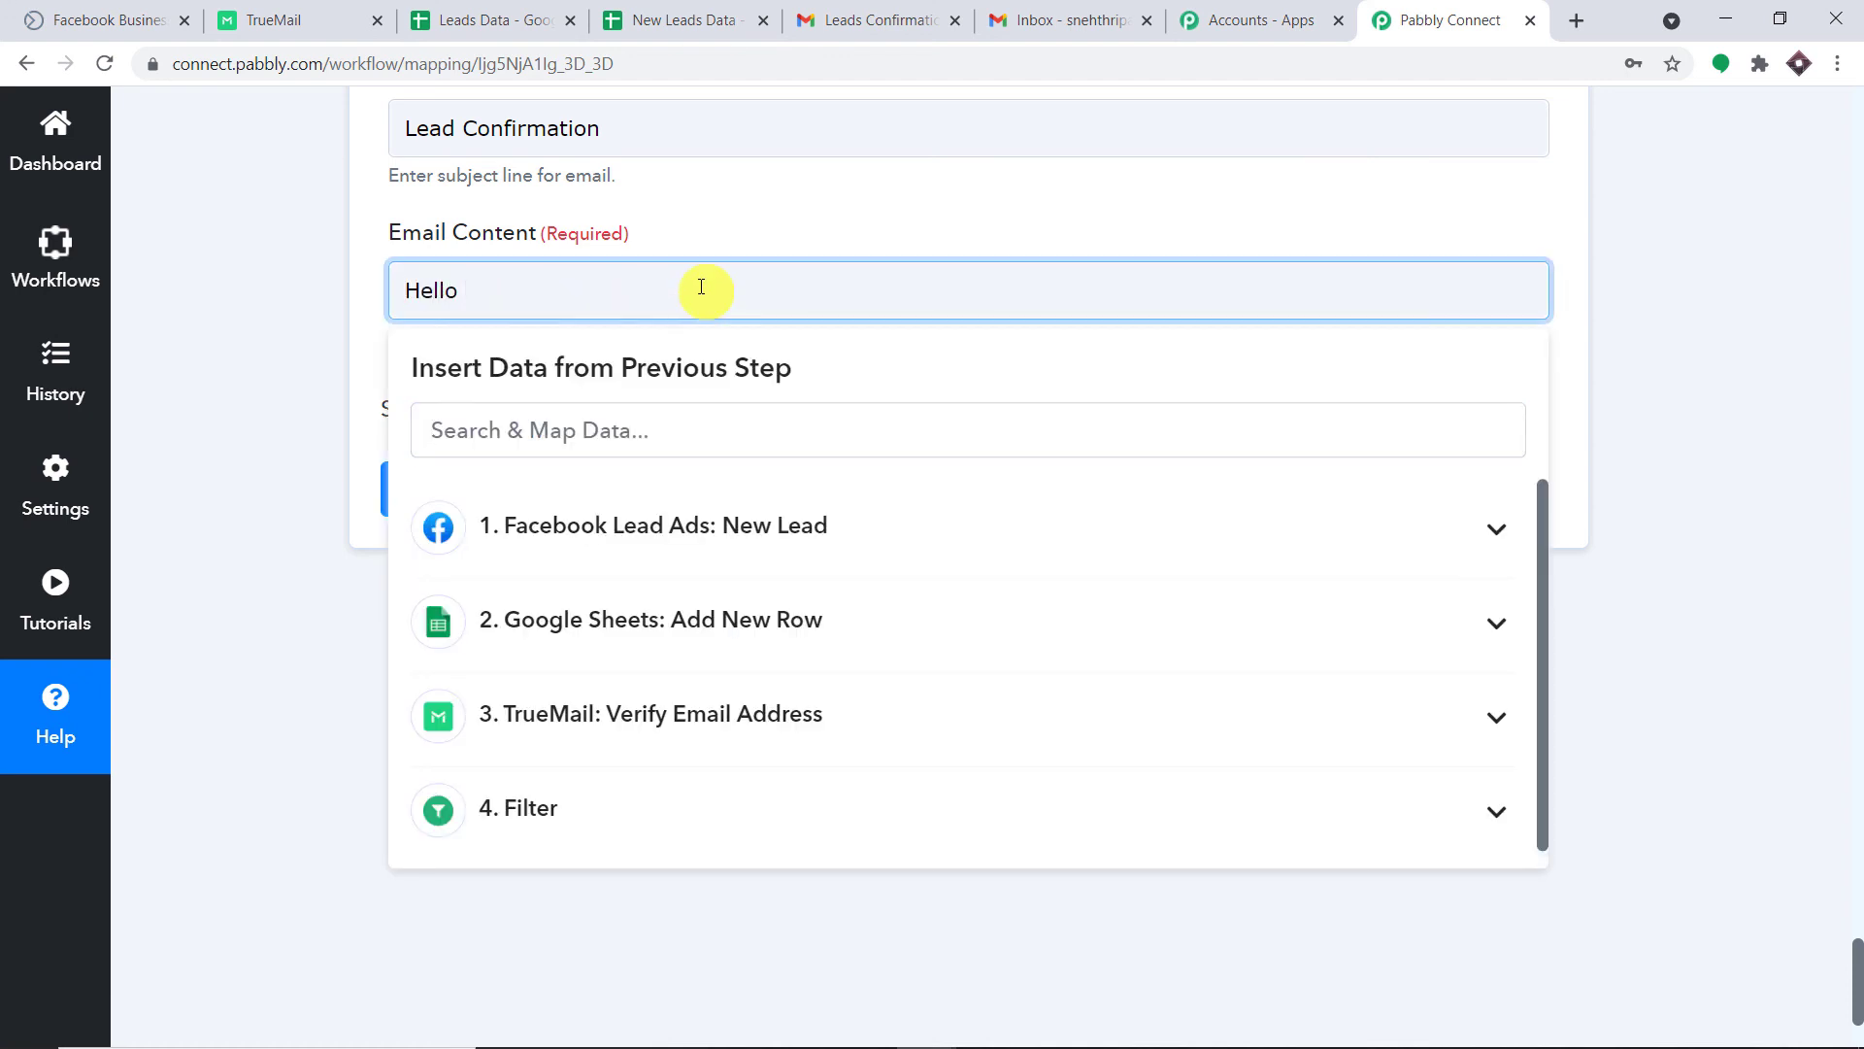
pyautogui.click(723, 497)
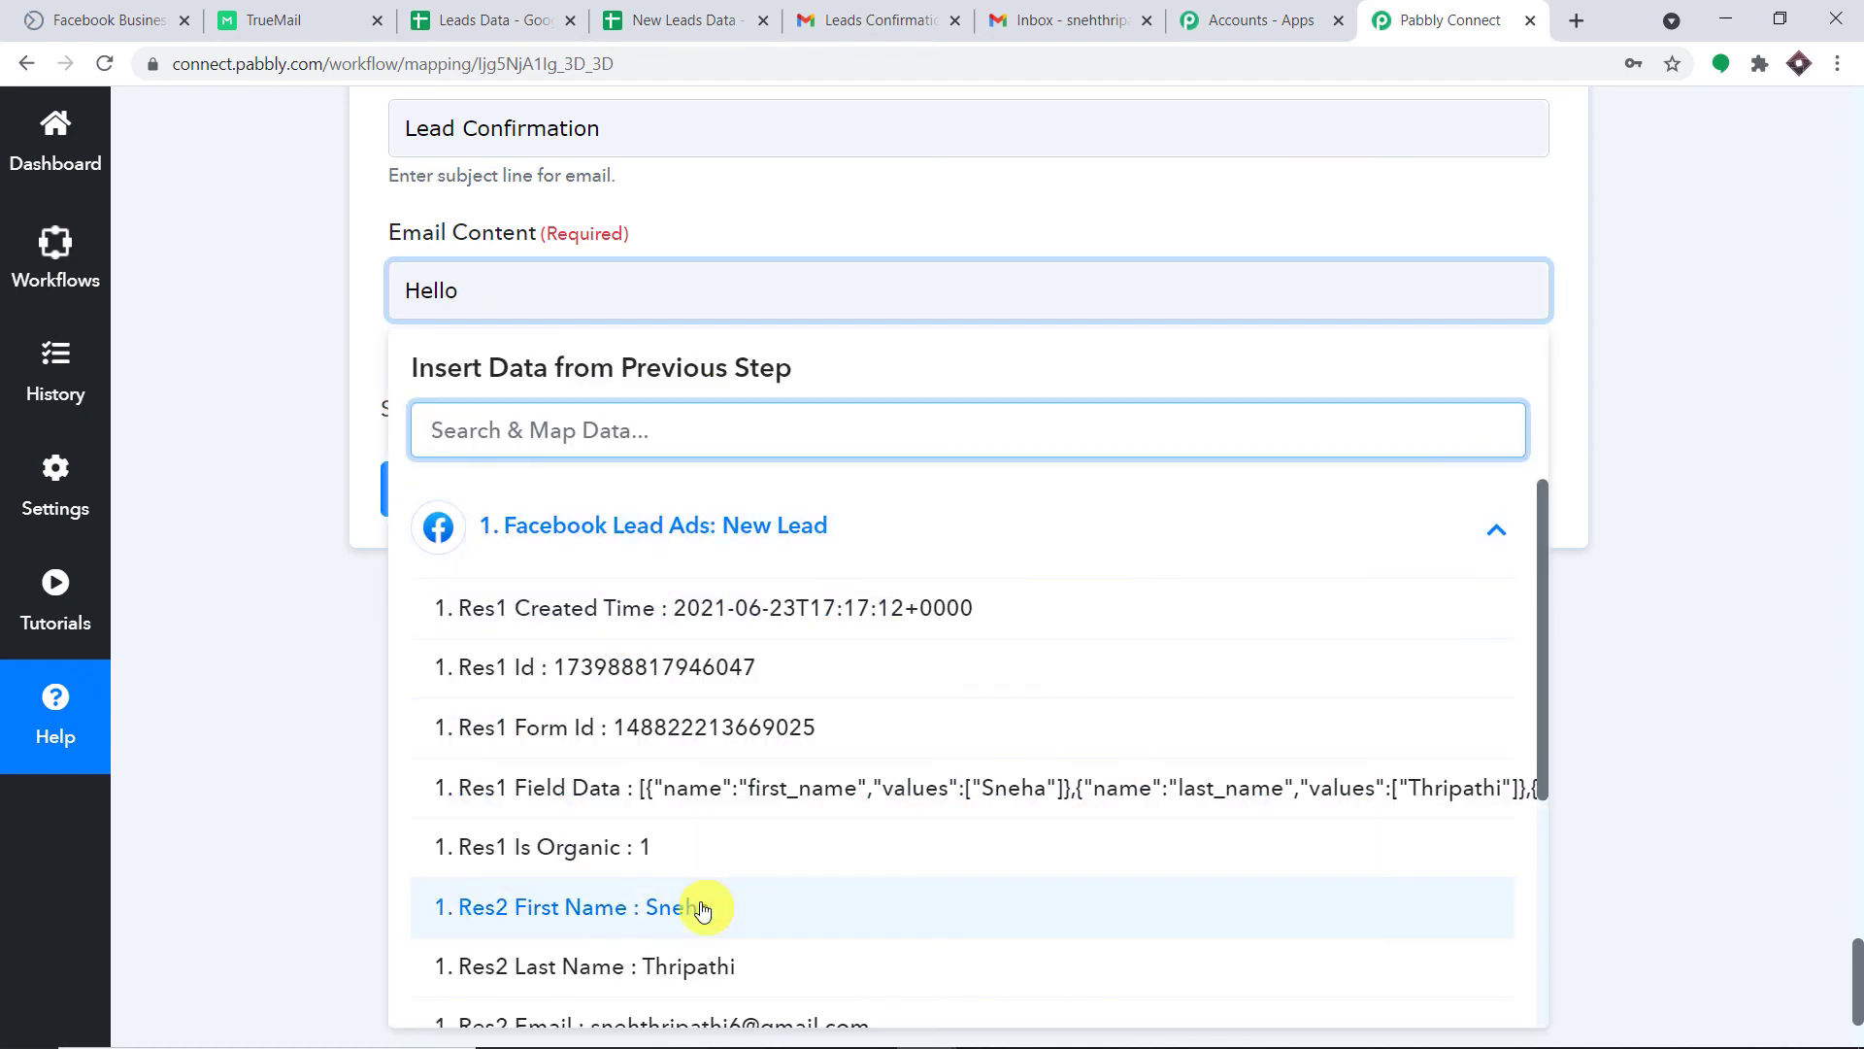
pyautogui.click(703, 910)
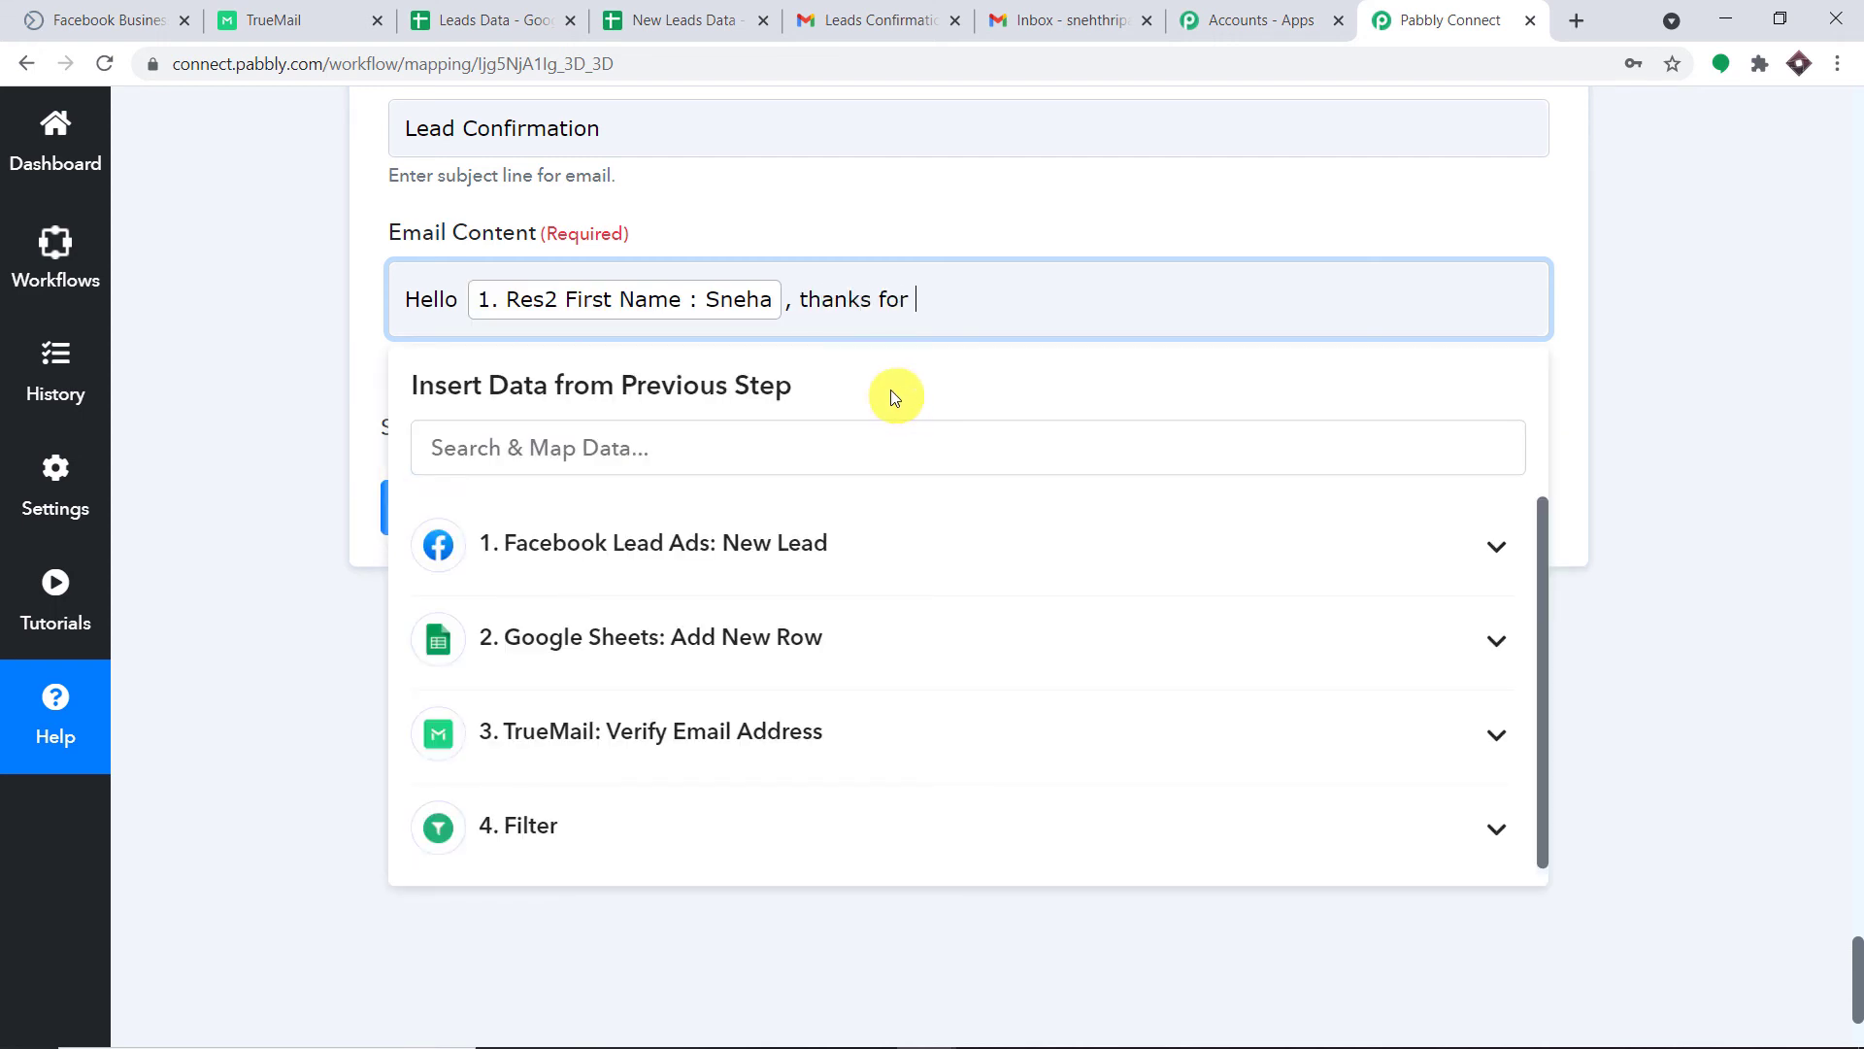
pyautogui.write(', thanks for filling out our form on Facebook. We w')
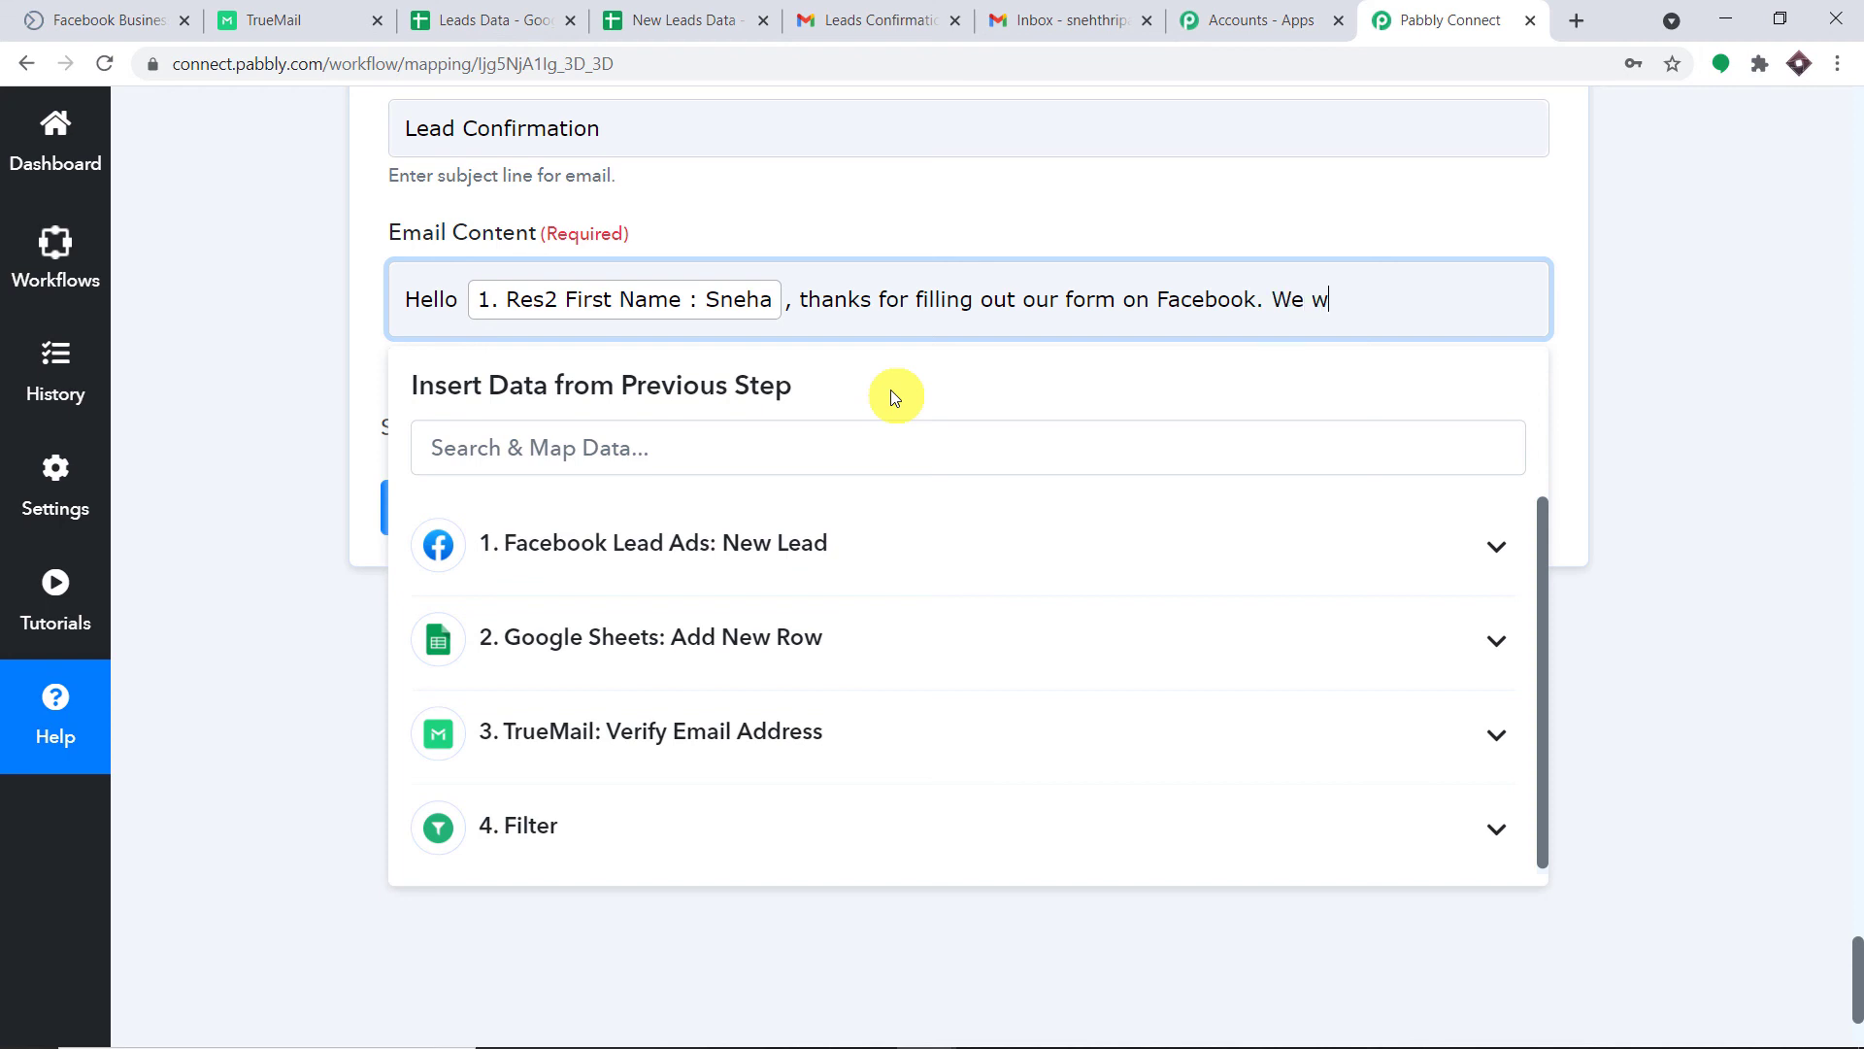
pyautogui.write('ill be se')
pyautogui.write('nding emails')
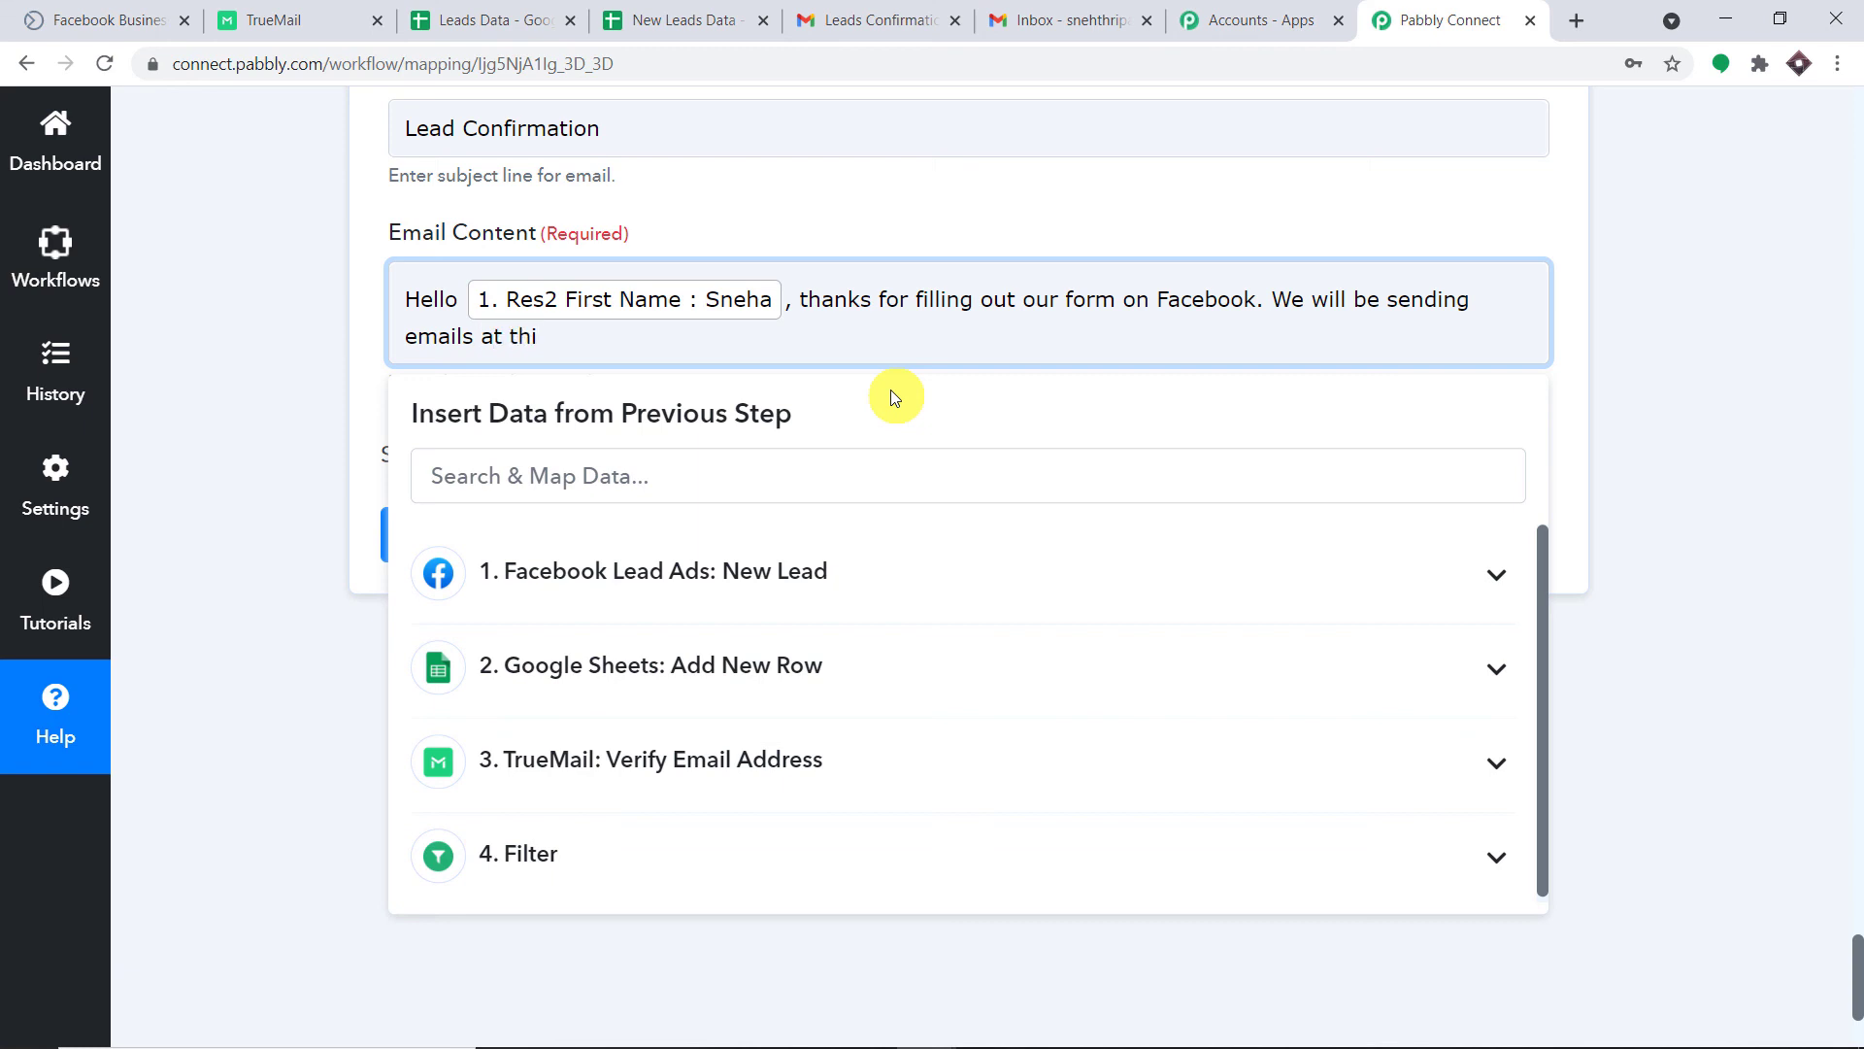
pyautogui.write('at this address')
# Insert Res2 Email into the message and reword it to mention sending updates at this email address.
pyautogui.click(743, 571)
pyautogui.scroll(-2, 787, 748)
pyautogui.click(820, 713)
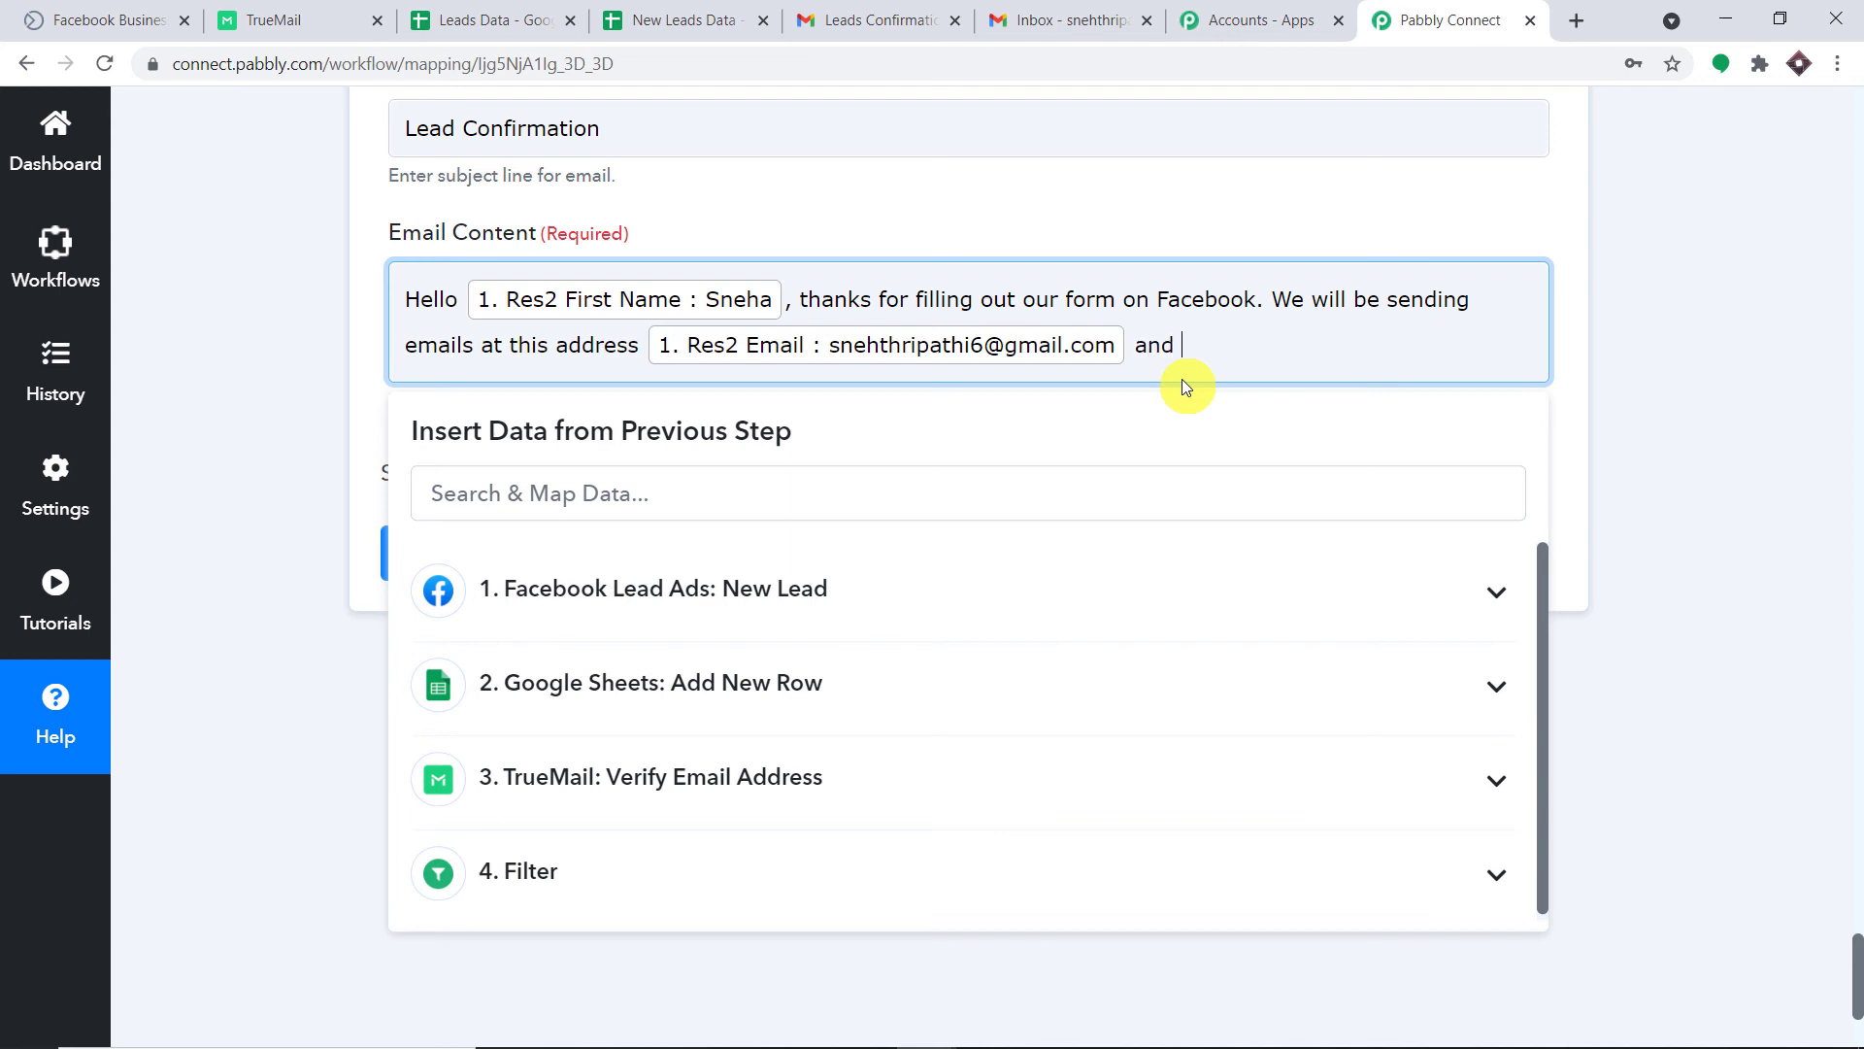
pyautogui.write('and morevo')
pyautogui.press('BackSpace')
pyautogui.press('BackSpace')
pyautogui.press('BackSpace')
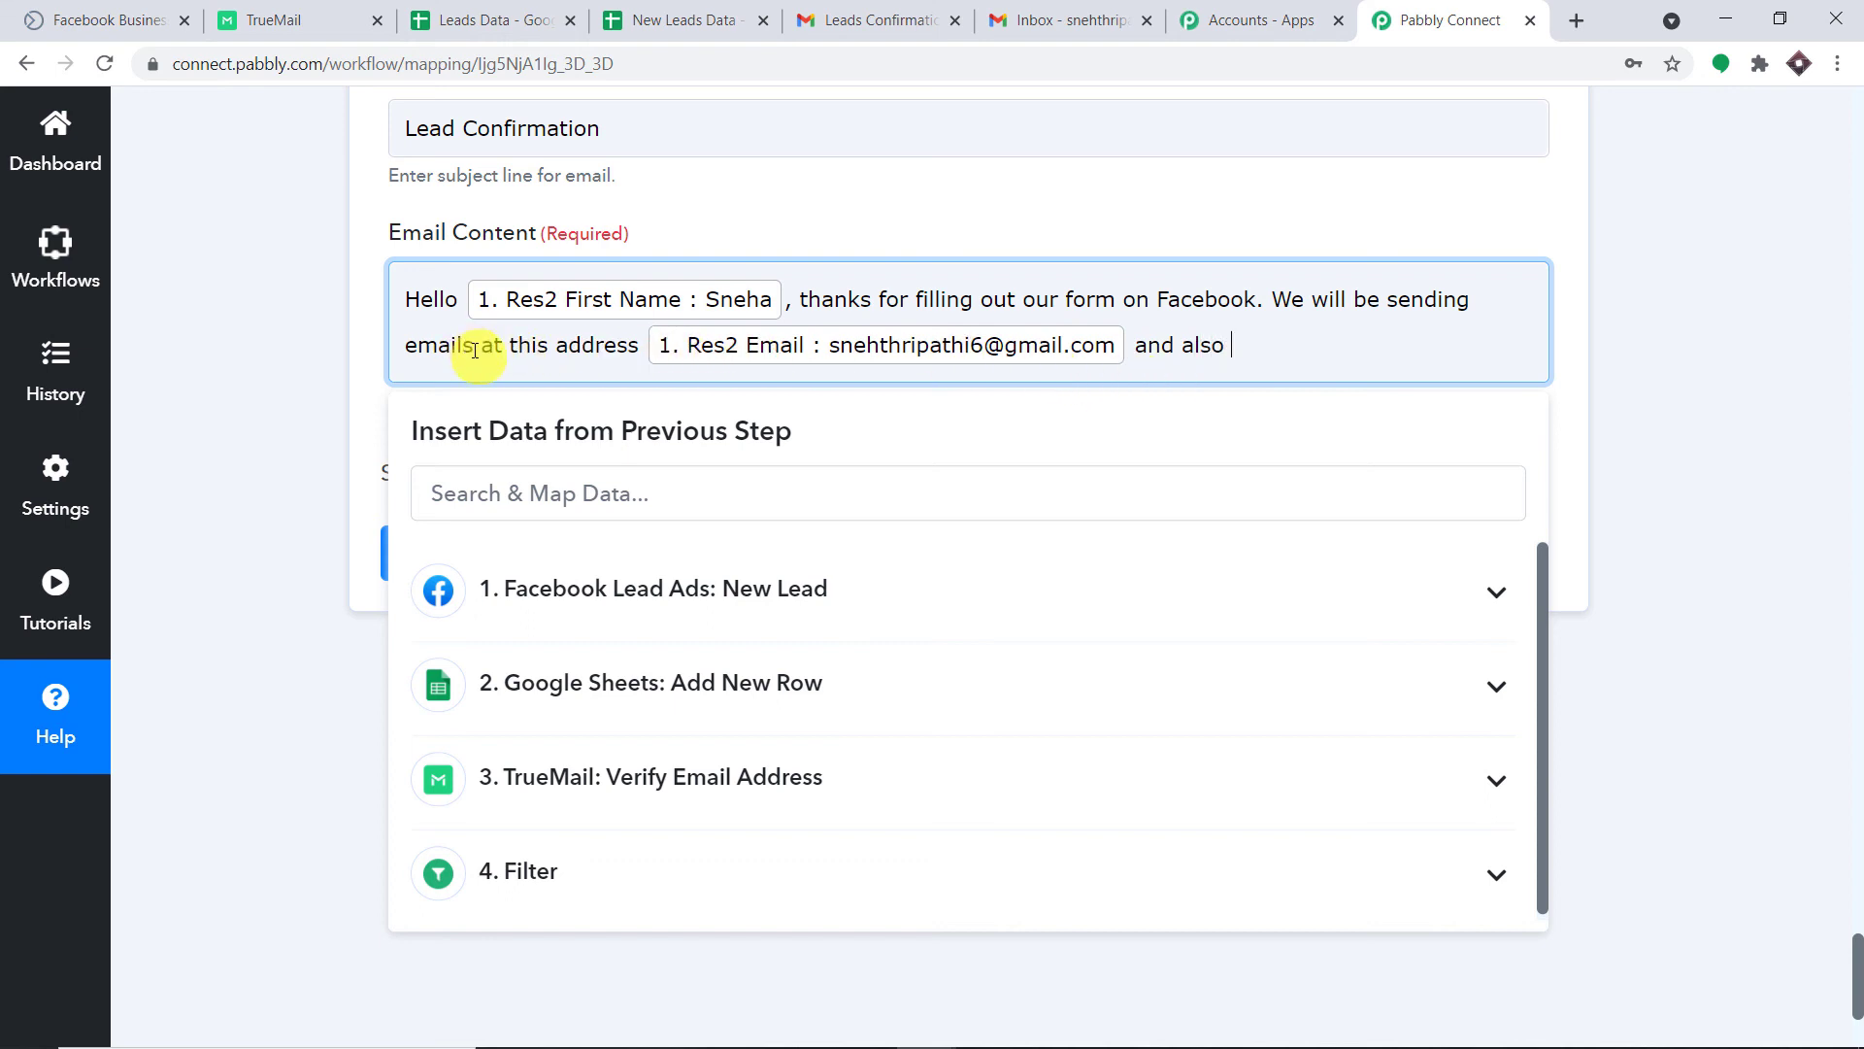
pyautogui.moveTo(472, 347); pyautogui.dragTo(406, 346)
pyautogui.press('BackSpace')
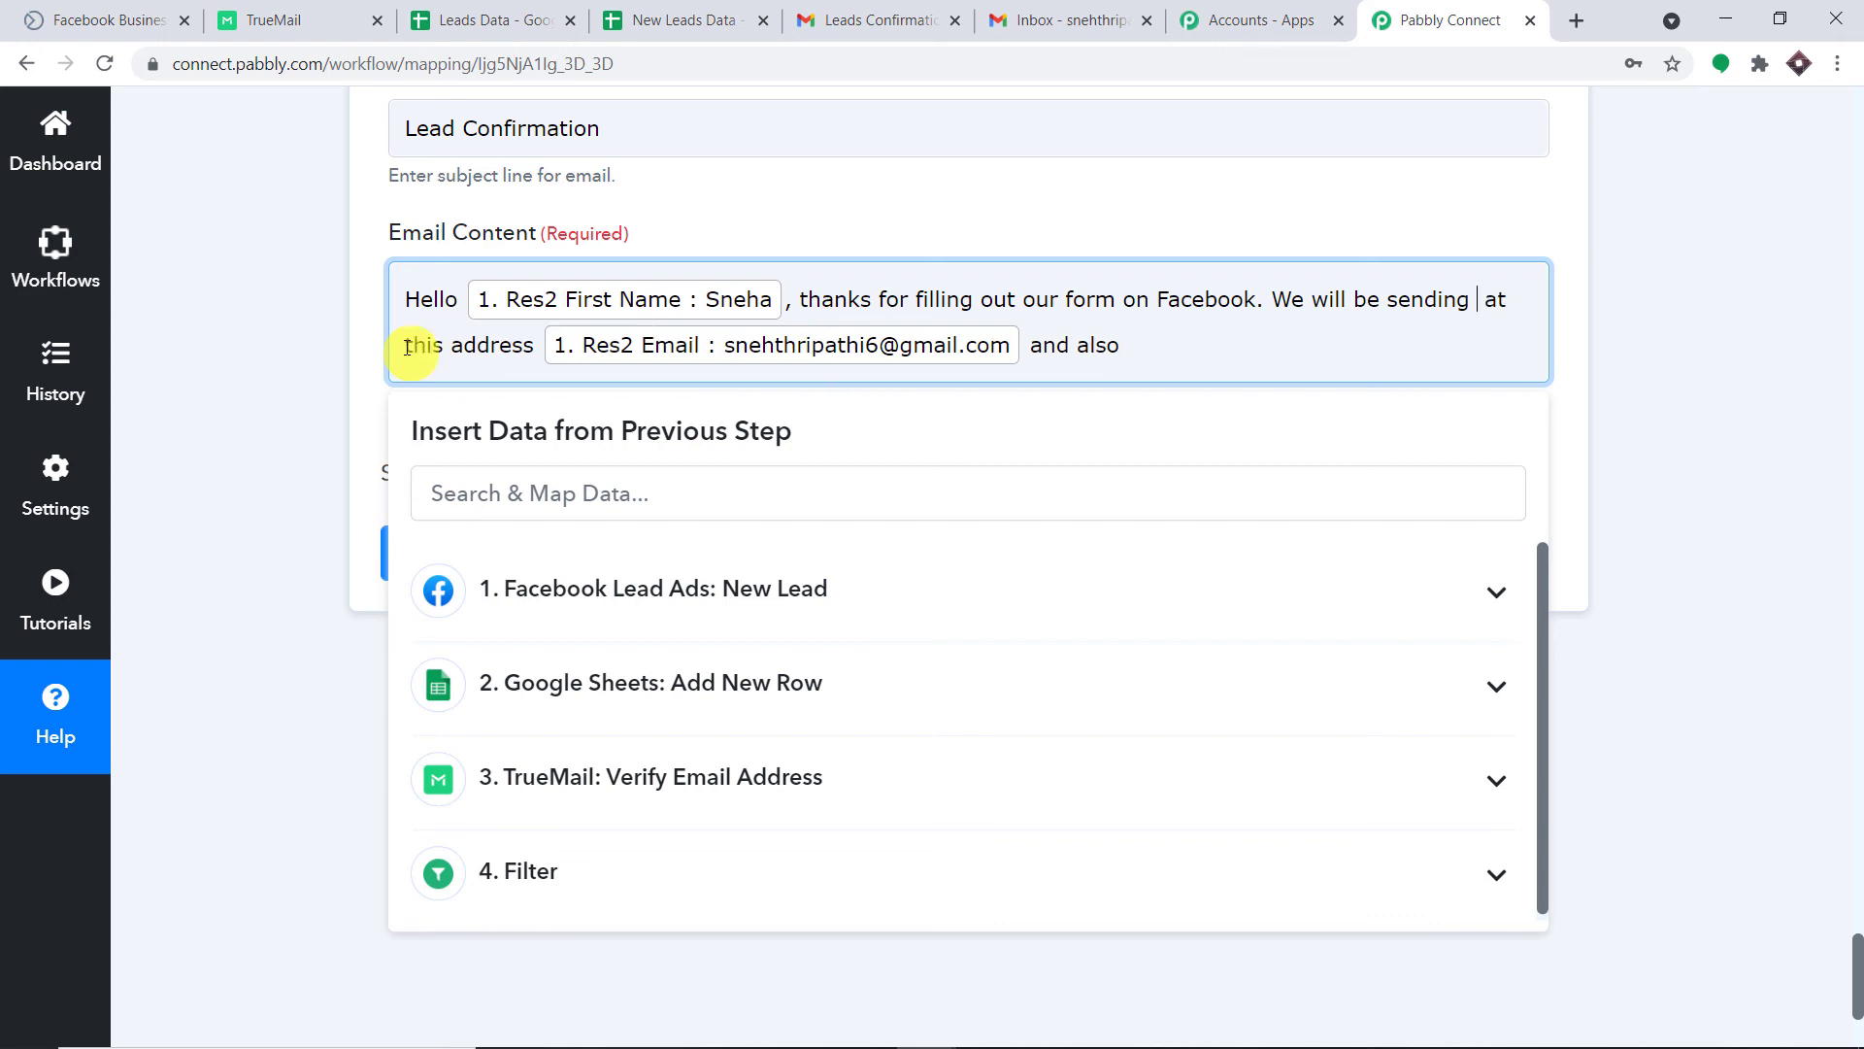
pyautogui.write('updates')
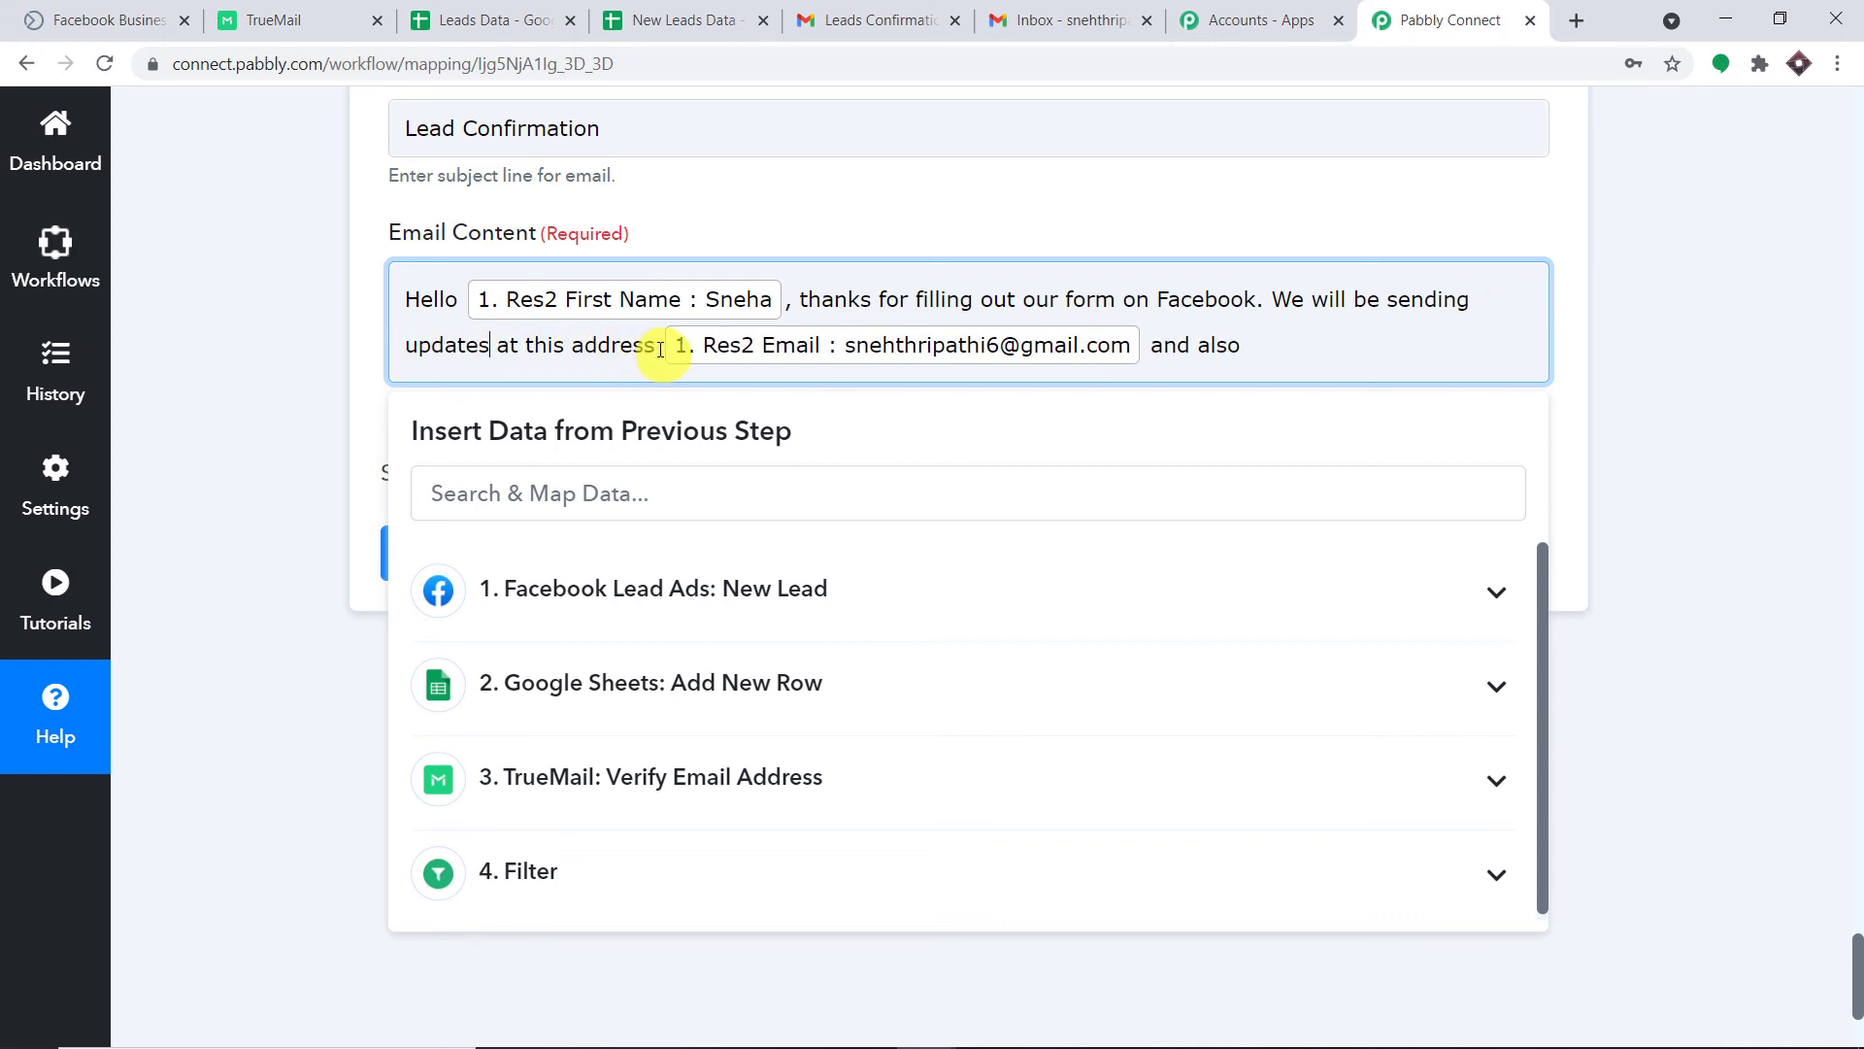
pyautogui.click(577, 346)
pyautogui.write('email')
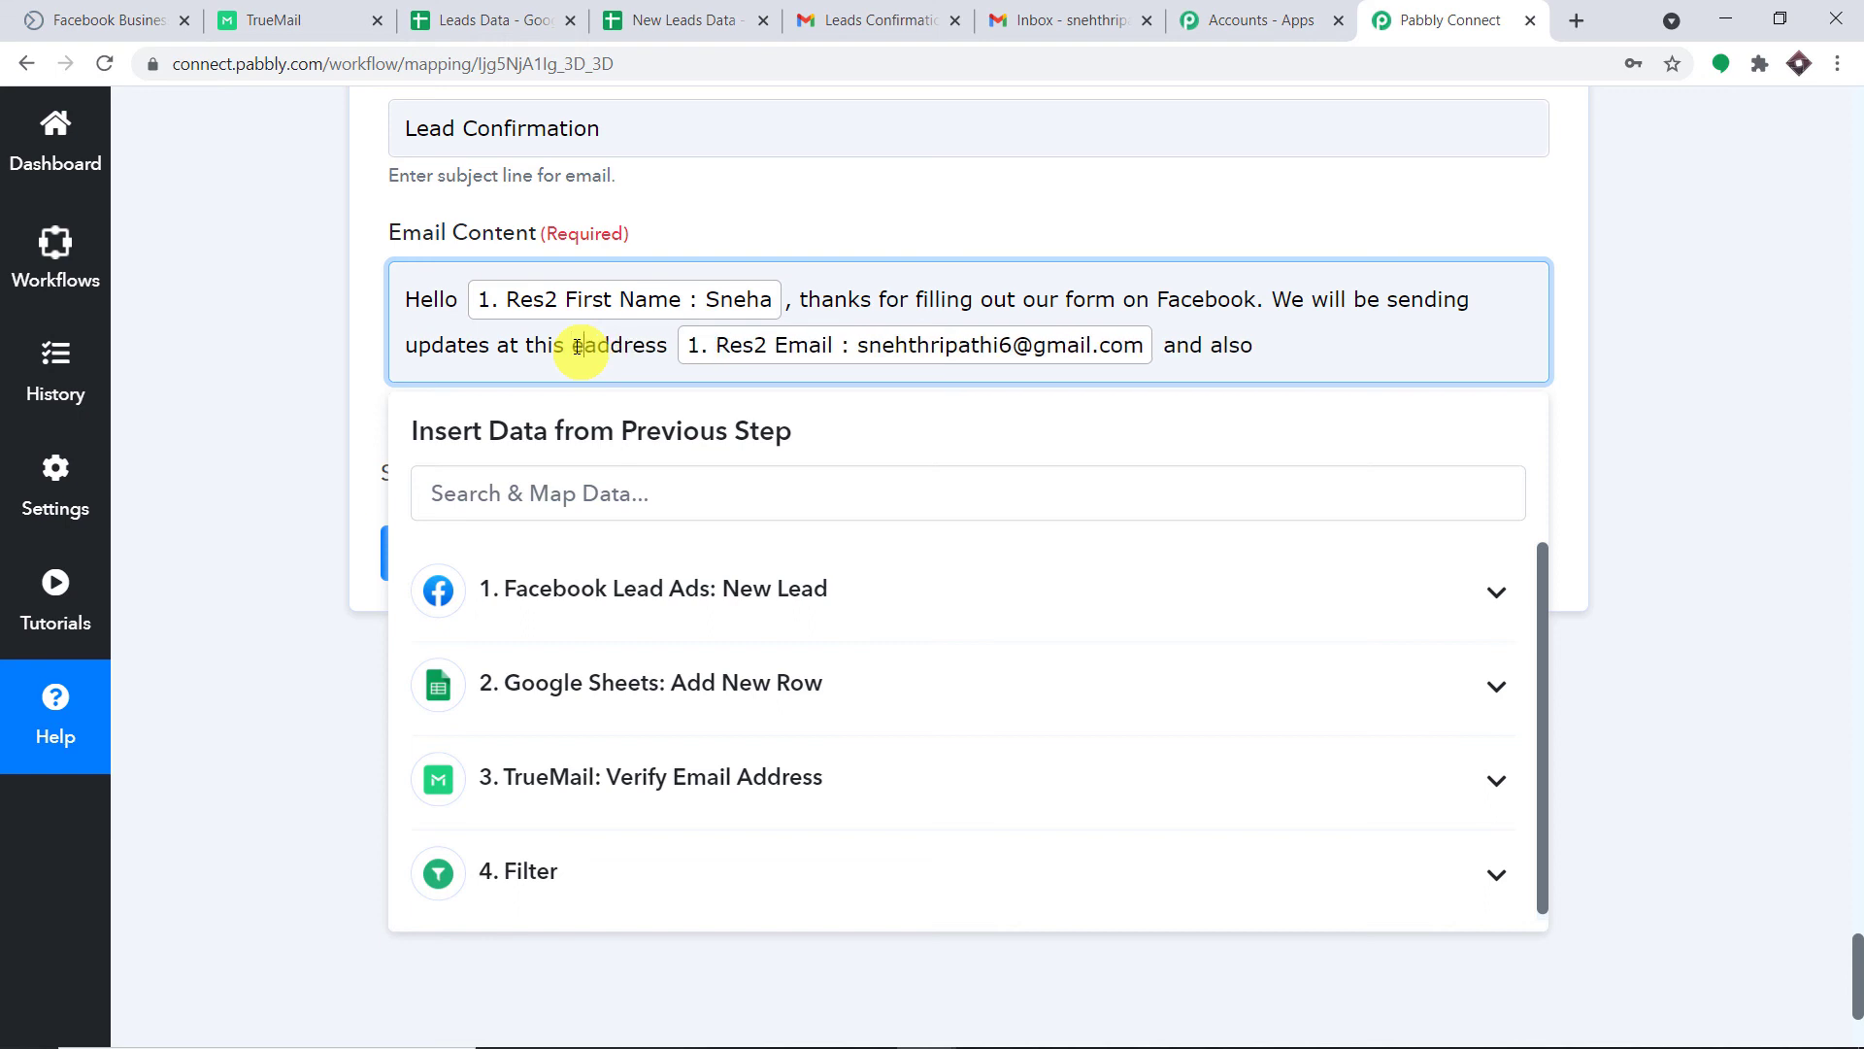
# End the message with Res2 Phone Number, followed by a full stop.
pyautogui.click(1315, 339)
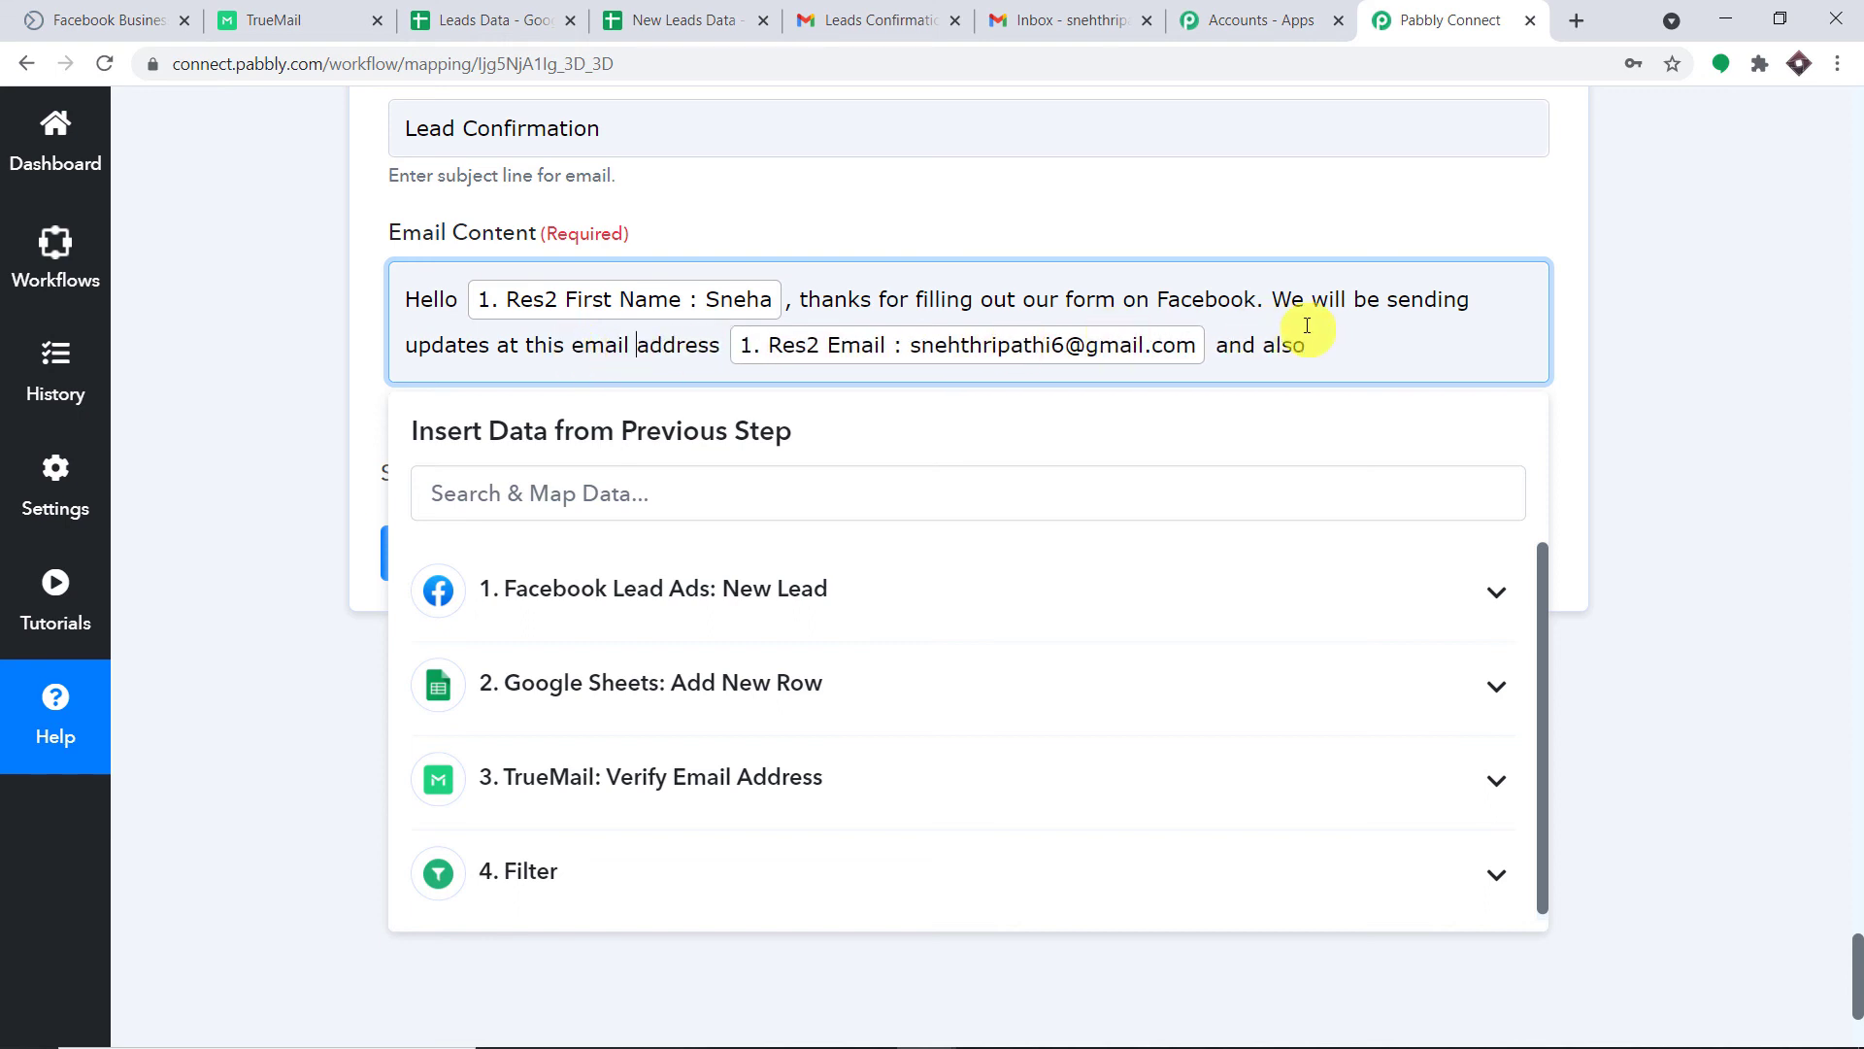
pyautogui.press('BackSpace')
pyautogui.press('BackSpace')
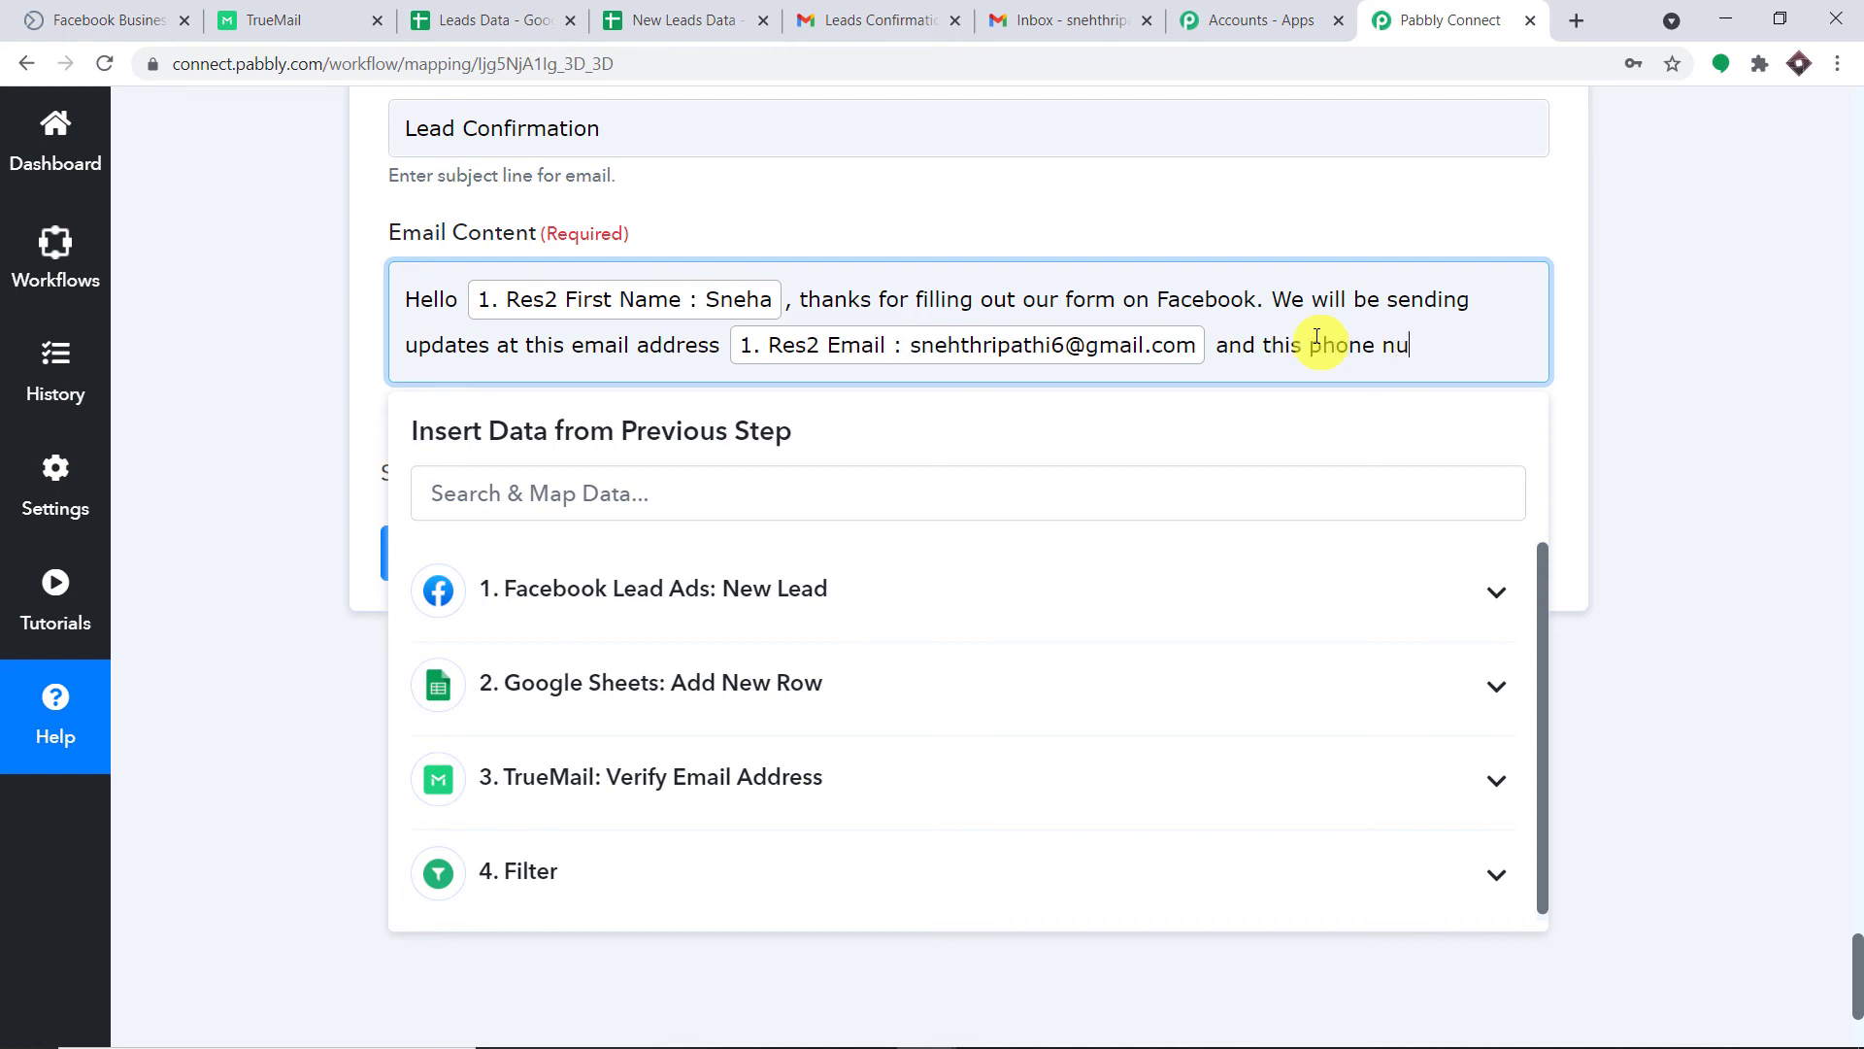
pyautogui.write('mber')
pyautogui.click(844, 627)
pyautogui.scroll(-1, 826, 903)
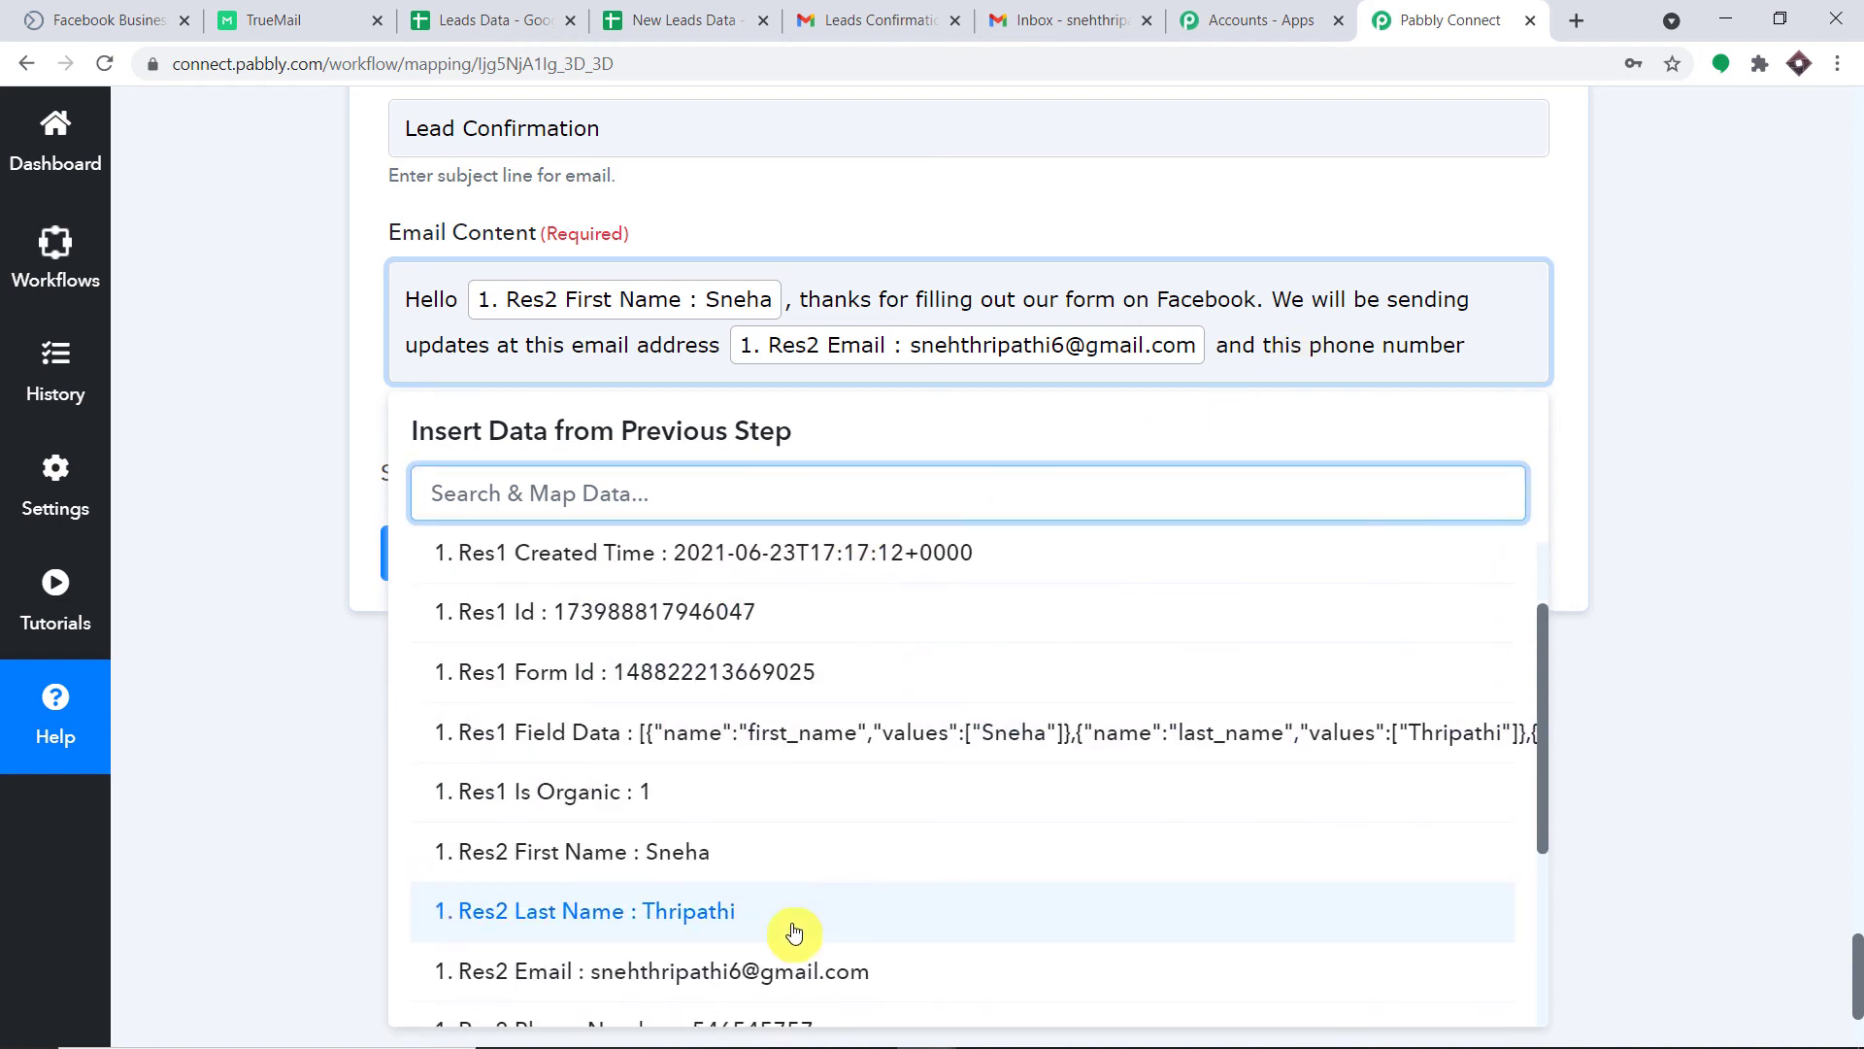
pyautogui.scroll(-2, 794, 933)
pyautogui.click(781, 1017)
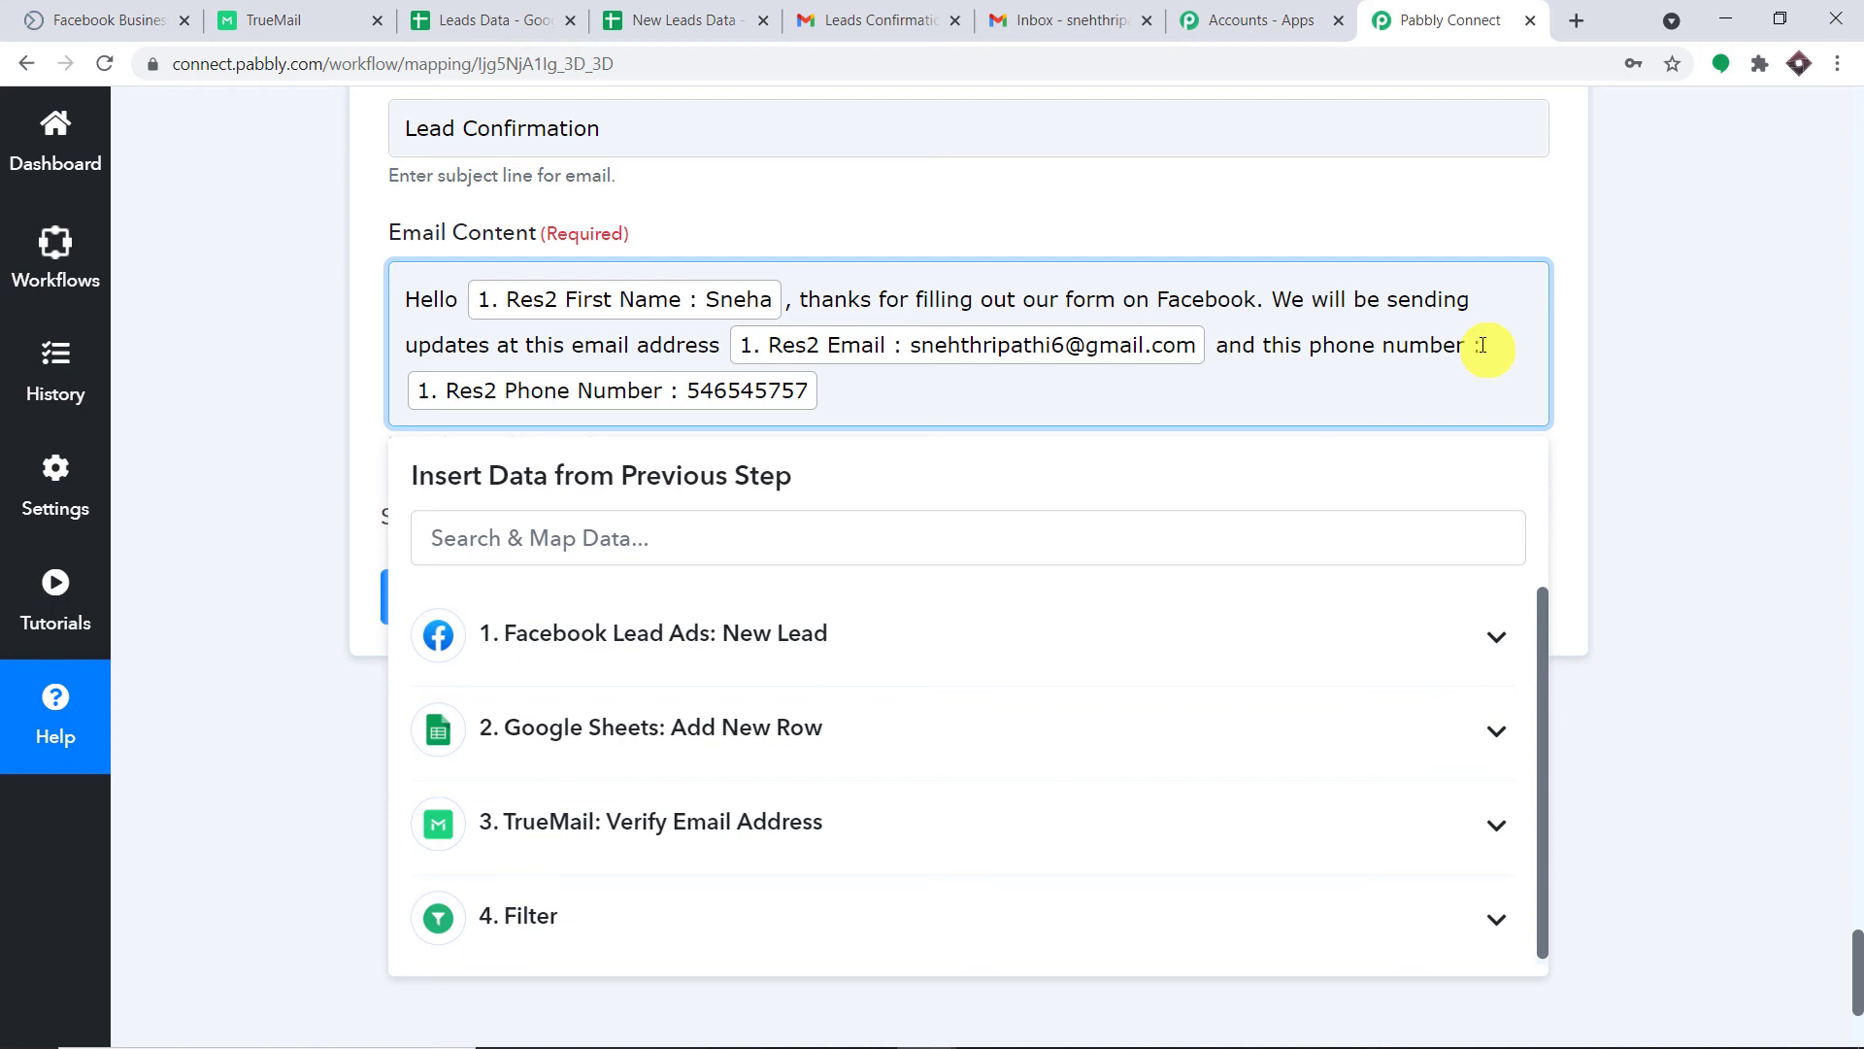
pyautogui.click(1233, 206)
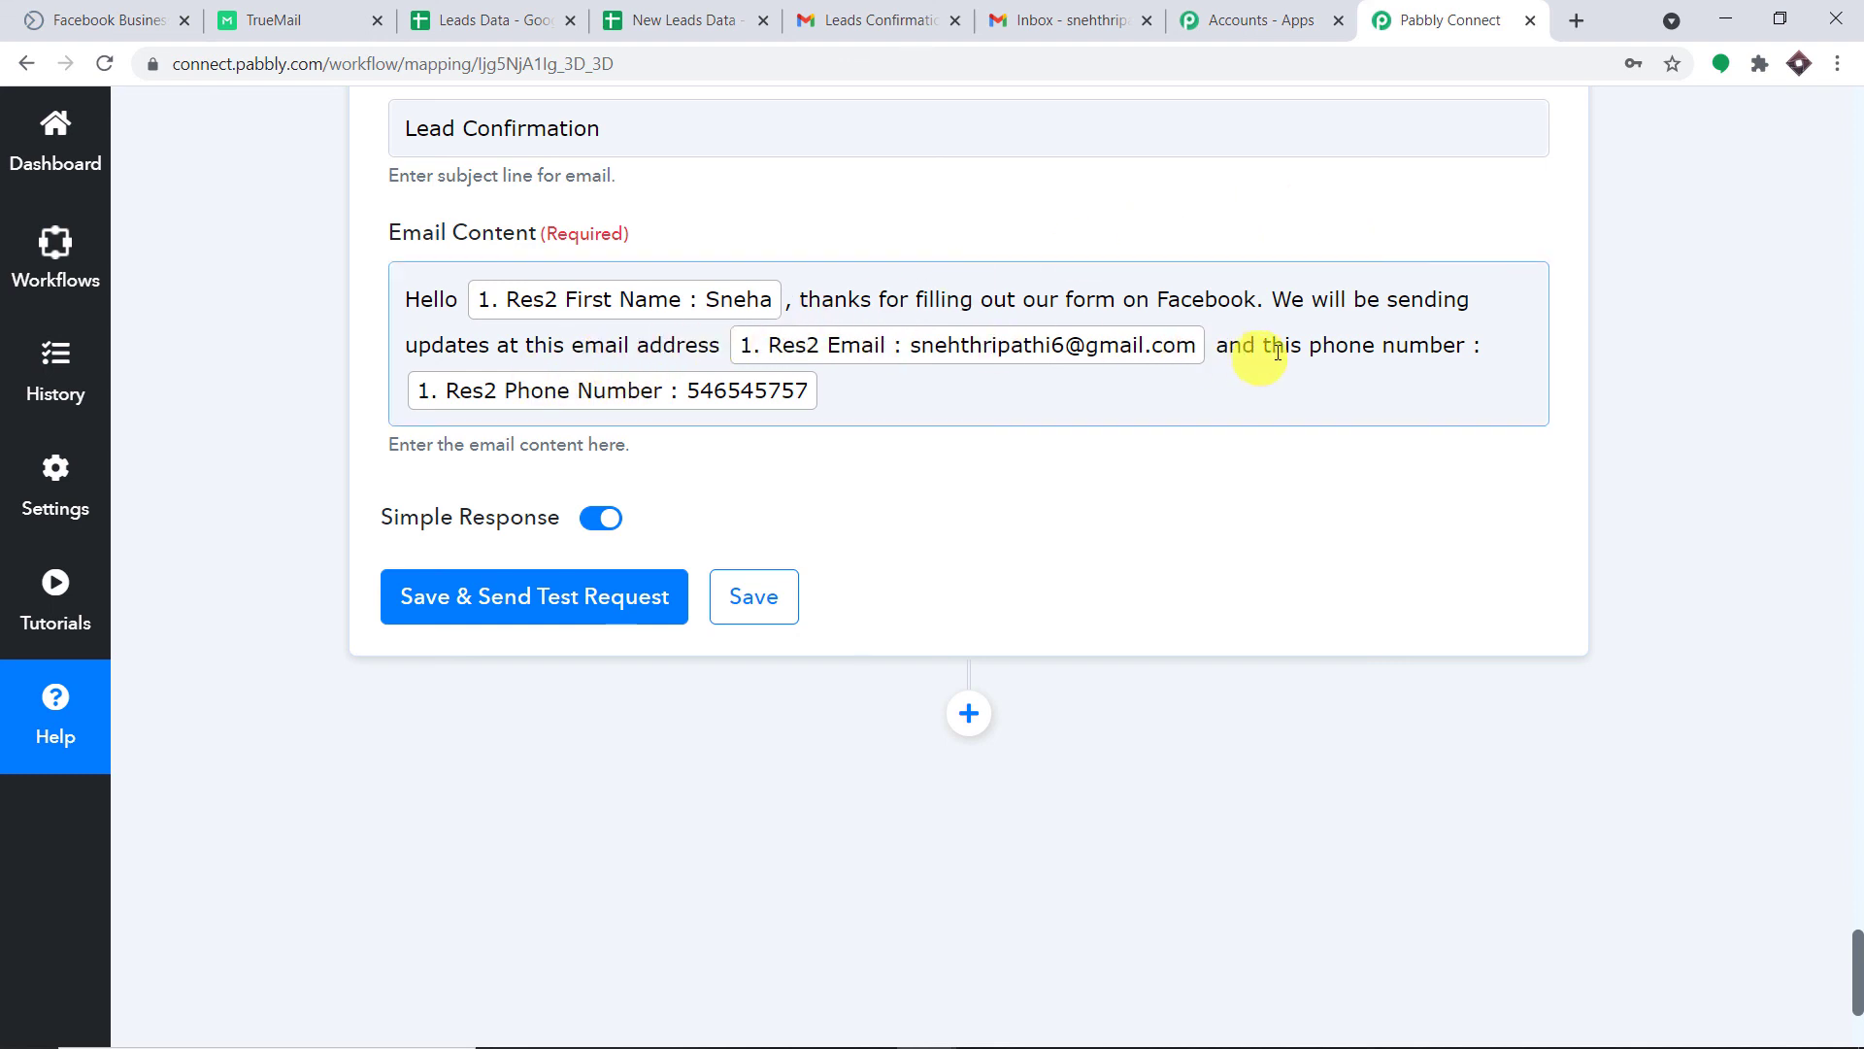
pyautogui.click(822, 400)
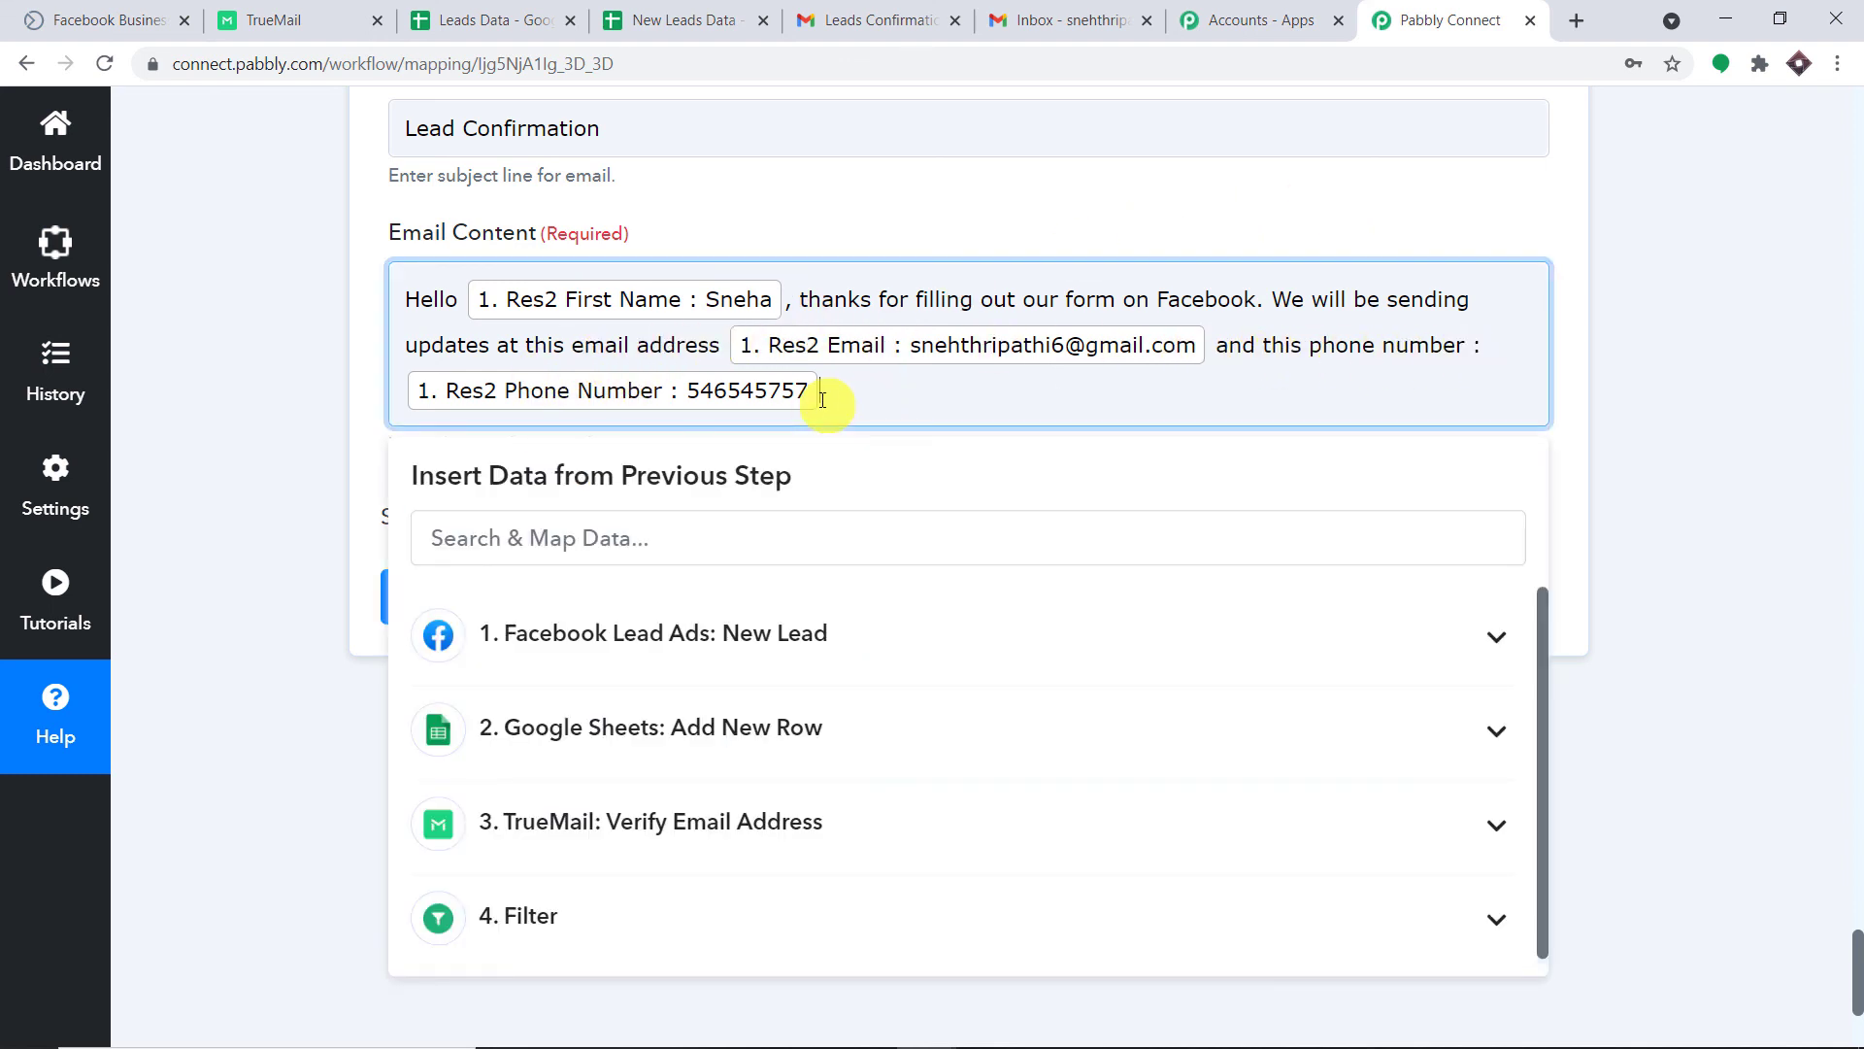
pyautogui.click(1119, 194)
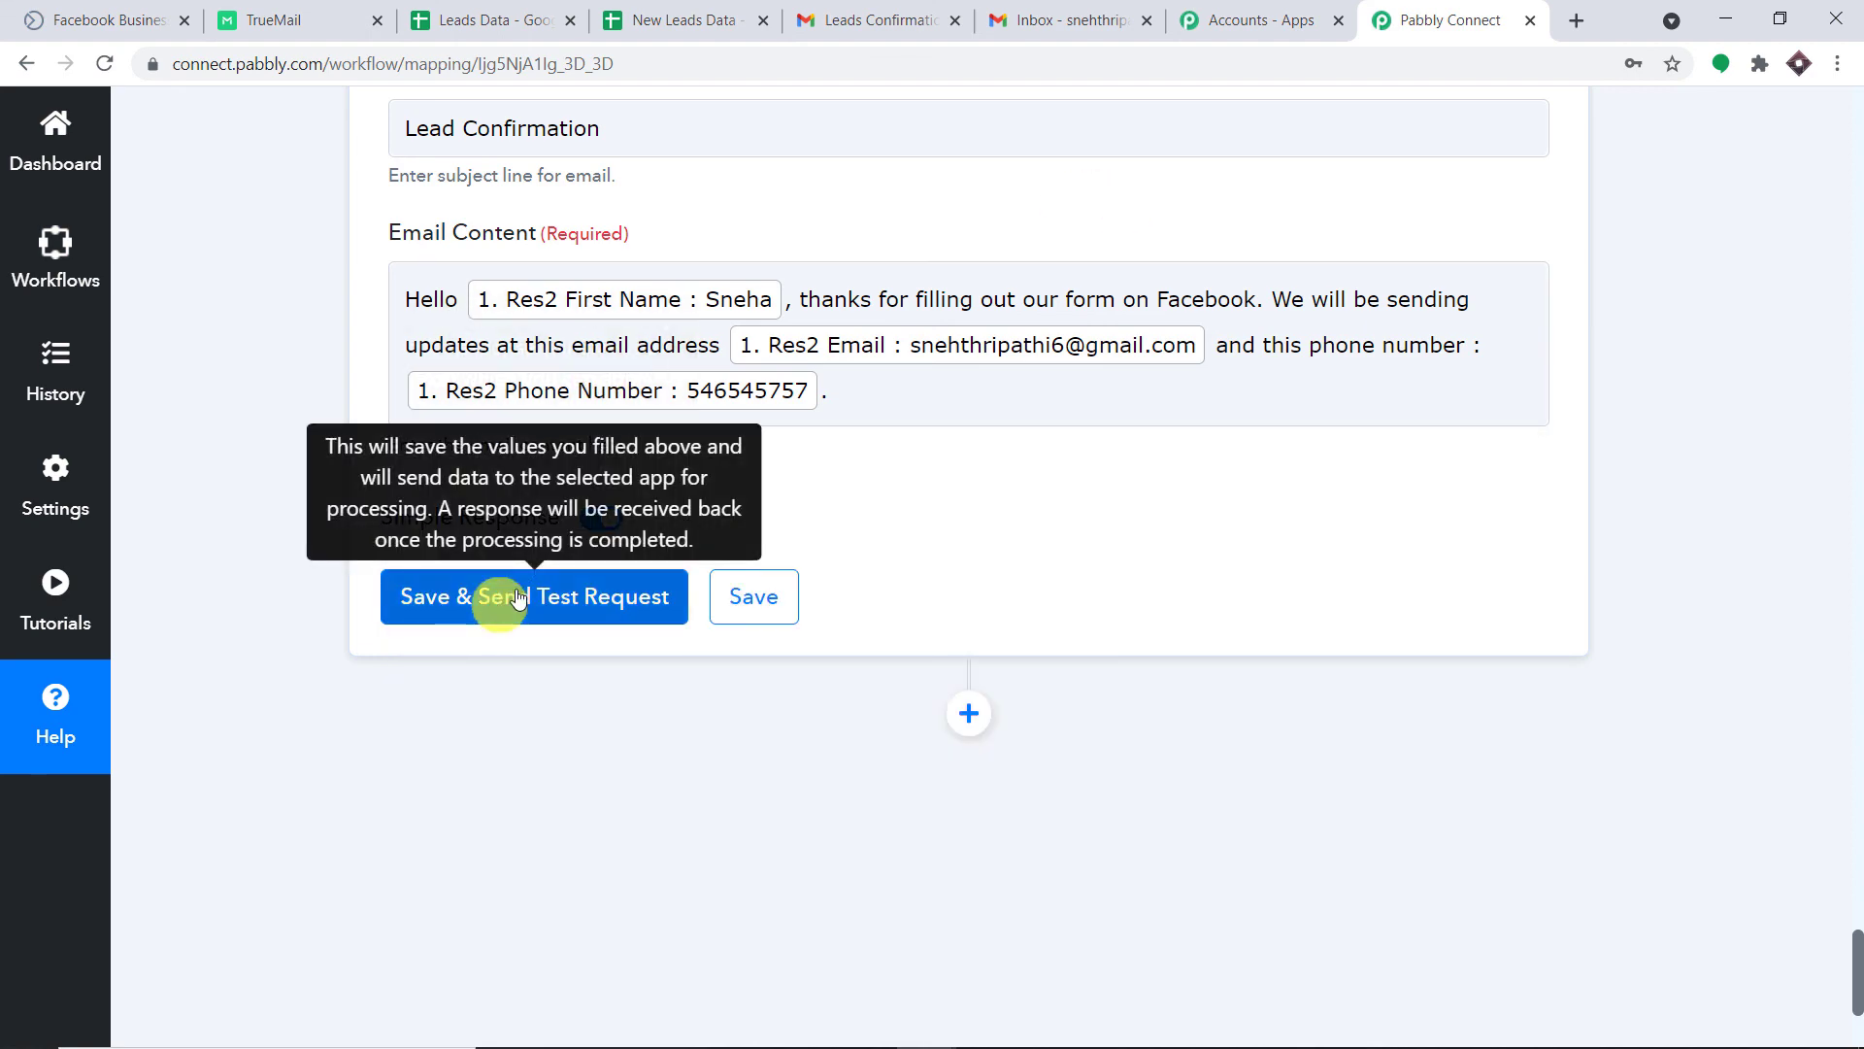
# Save the Gmail step and send a test request, returning an Id, ThreadId and SENT label.
pyautogui.scroll(11, 496, 606)
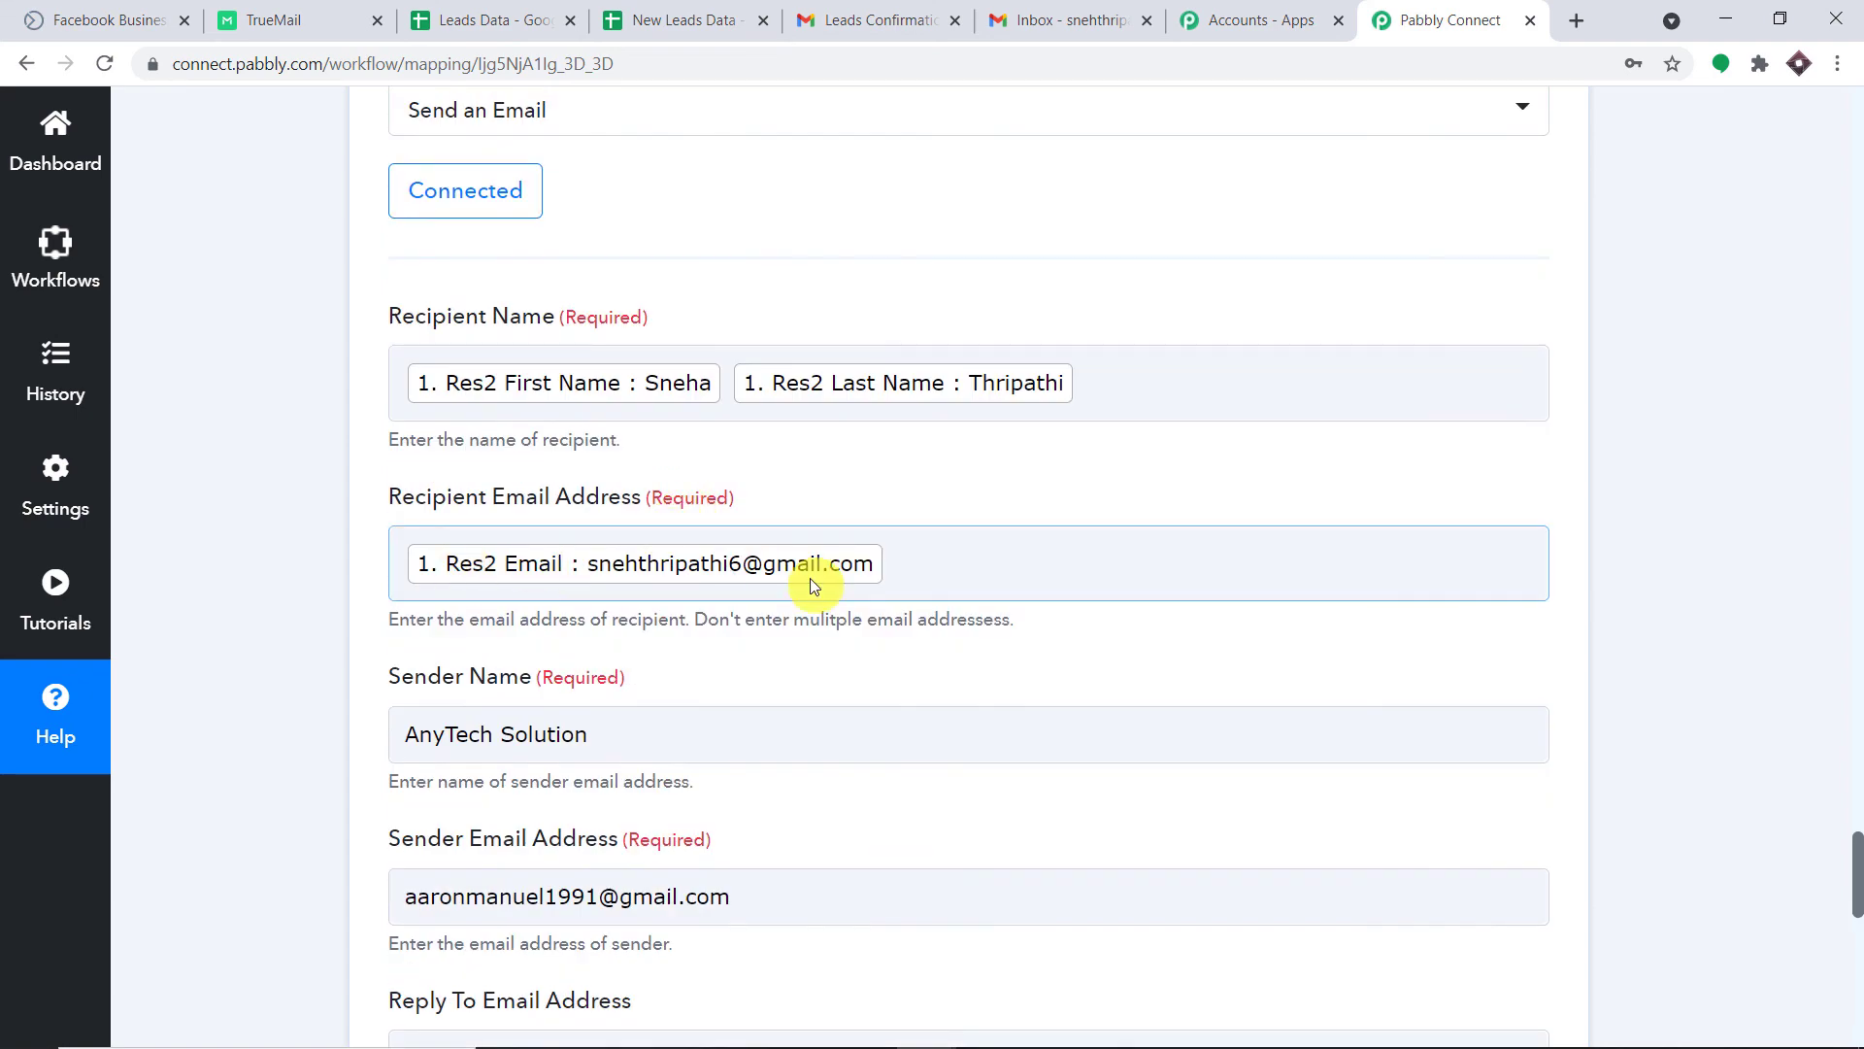
pyautogui.scroll(-11, 809, 573)
pyautogui.click(626, 596)
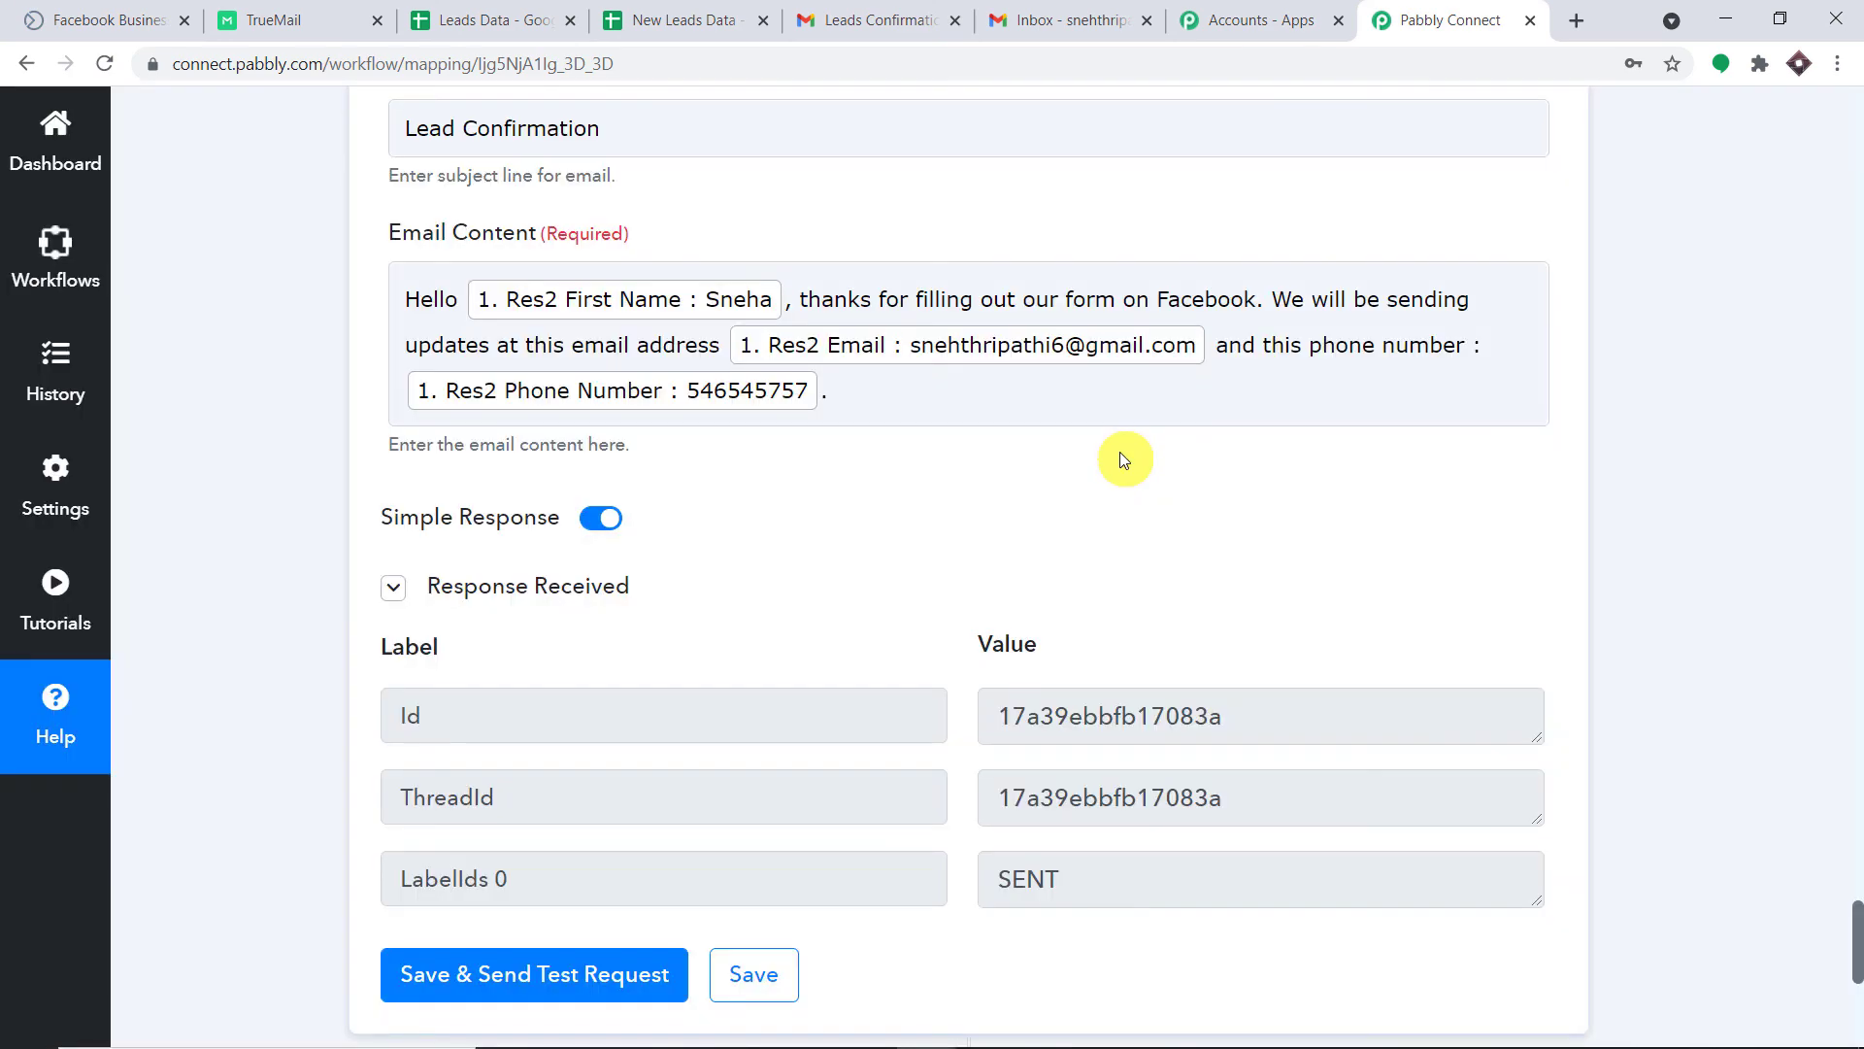
pyautogui.click(1115, 17)
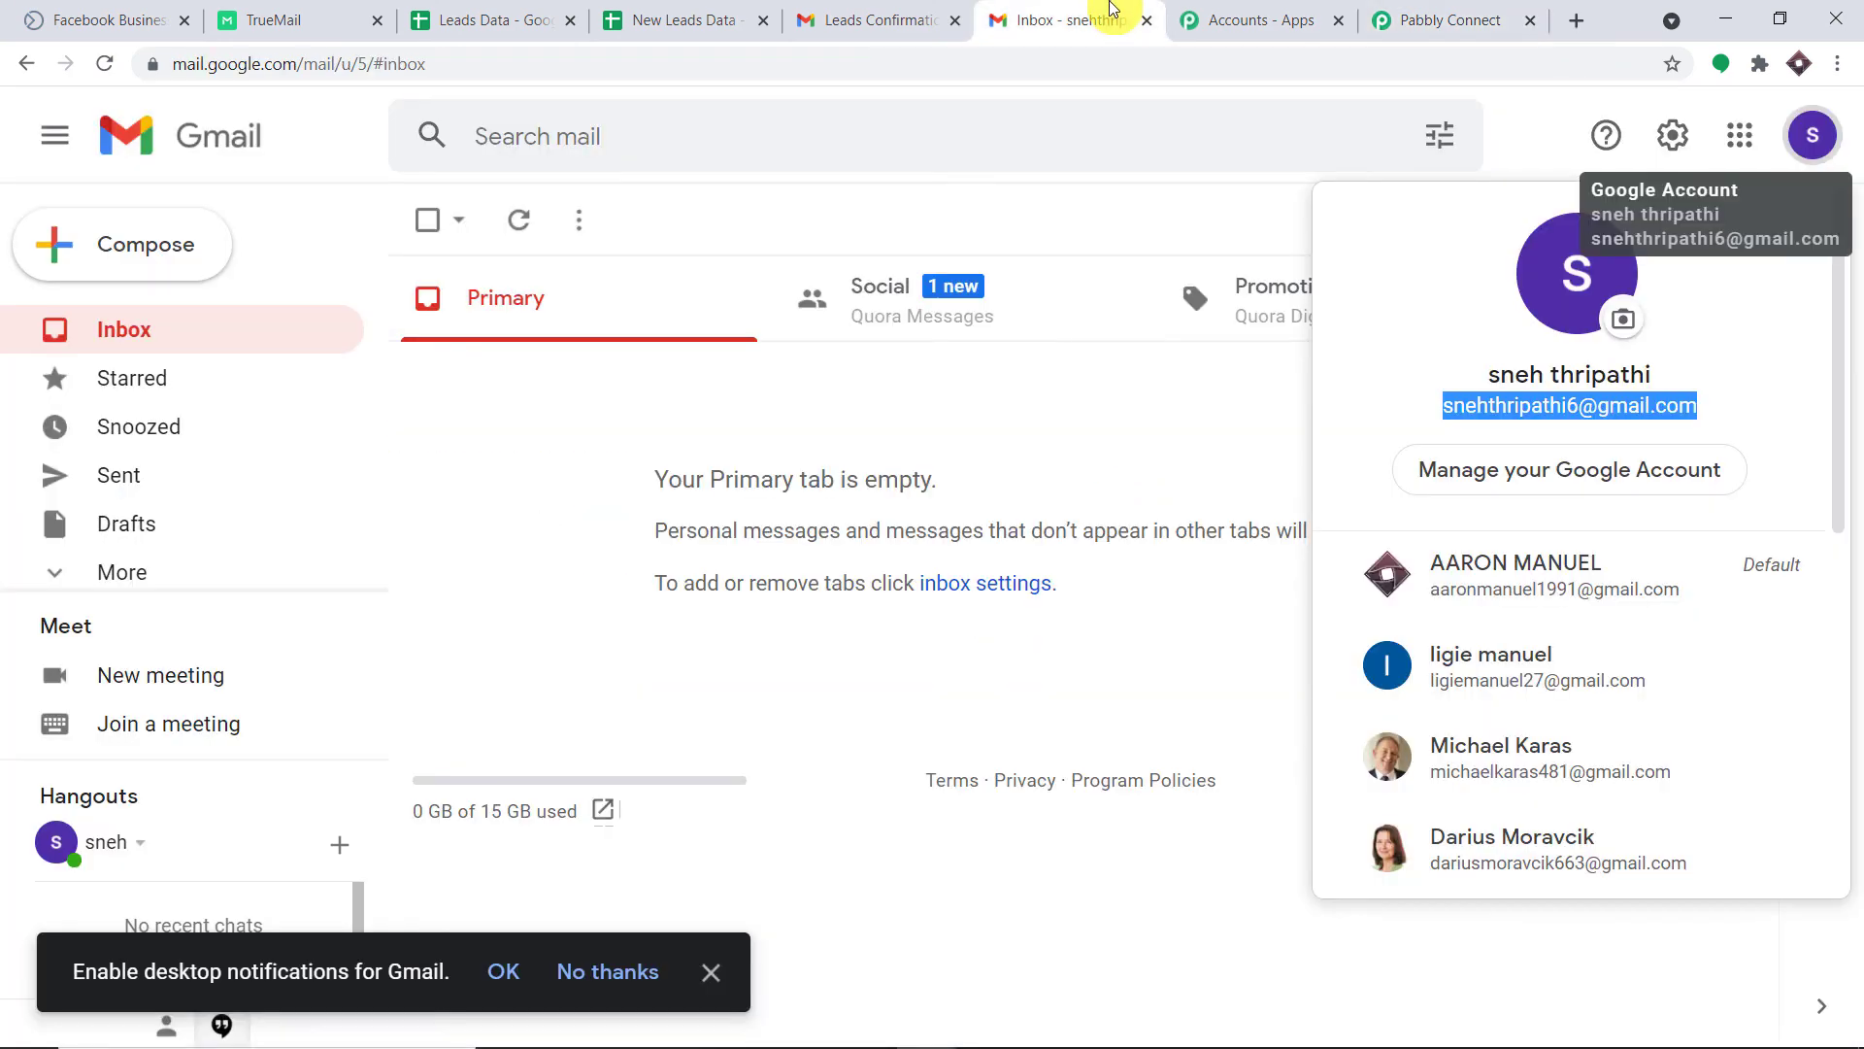
# Dismiss the account panel, refresh the Gmail inbox and open the new Lead Confirmation email.
pyautogui.click(1095, 202)
pyautogui.click(104, 64)
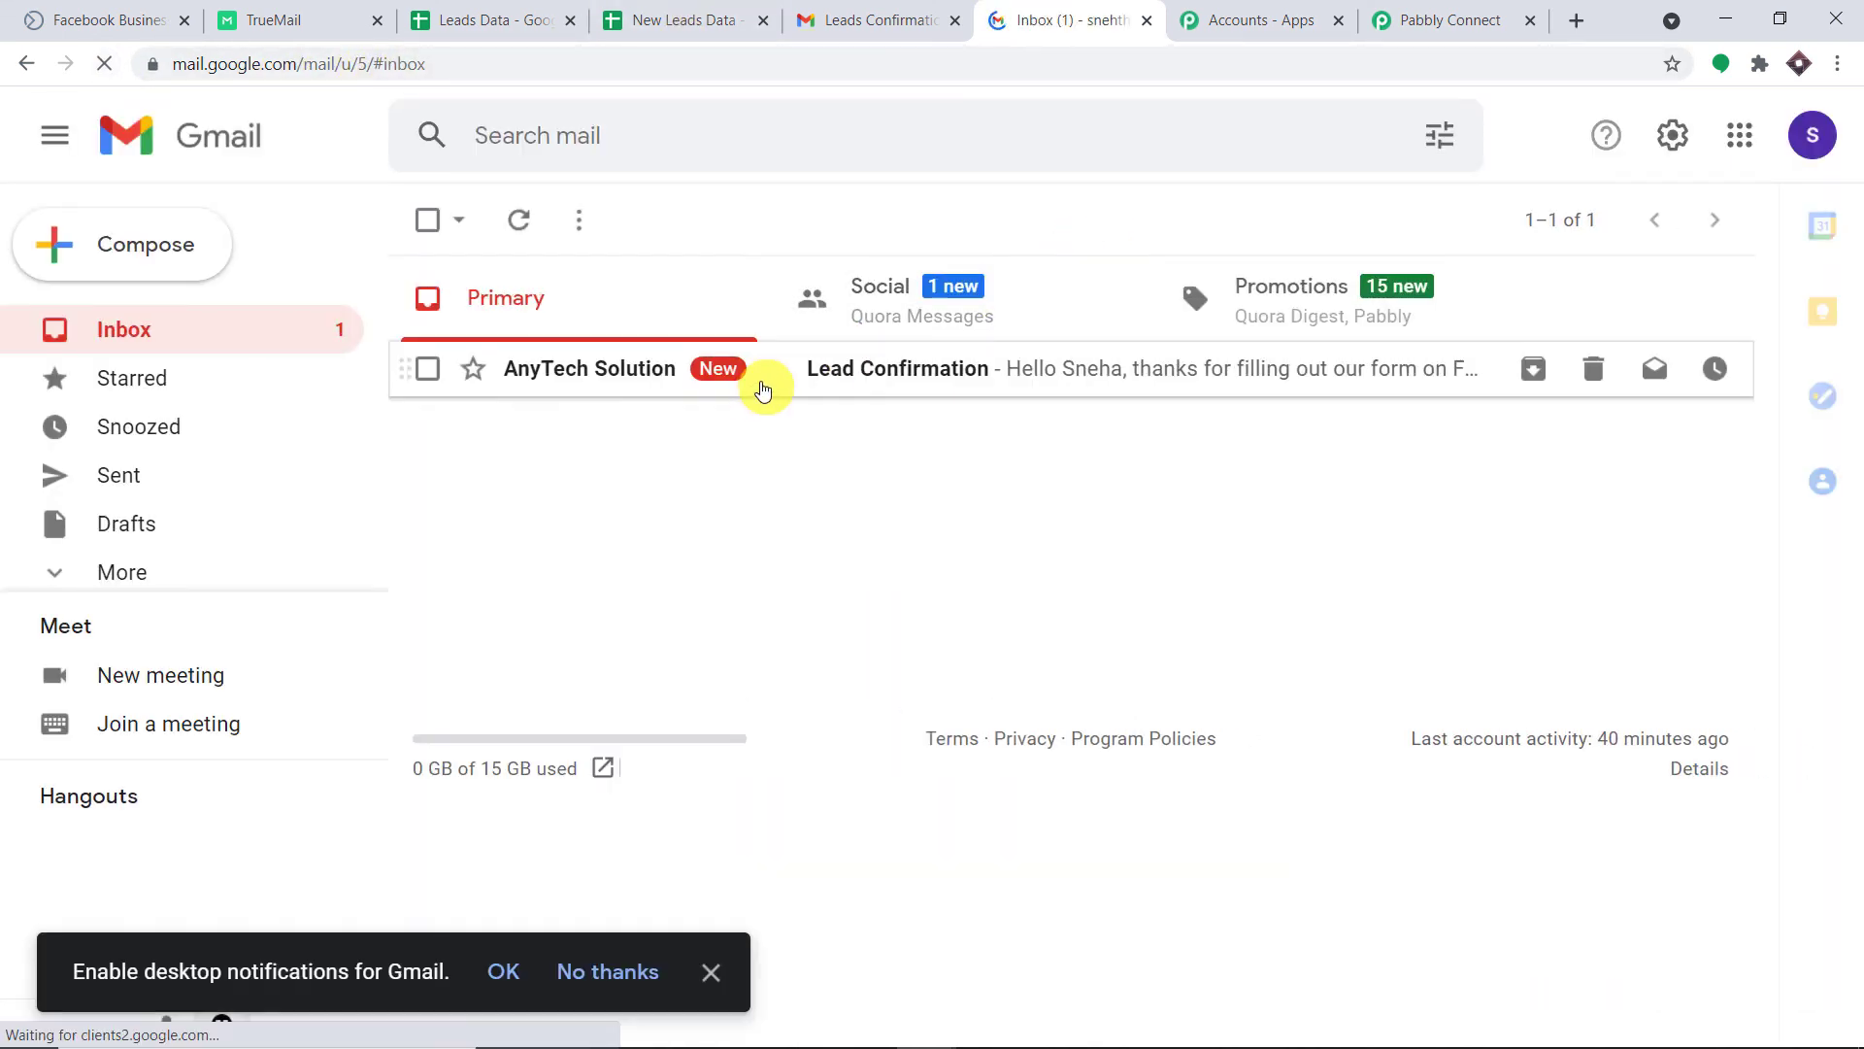
pyautogui.click(763, 389)
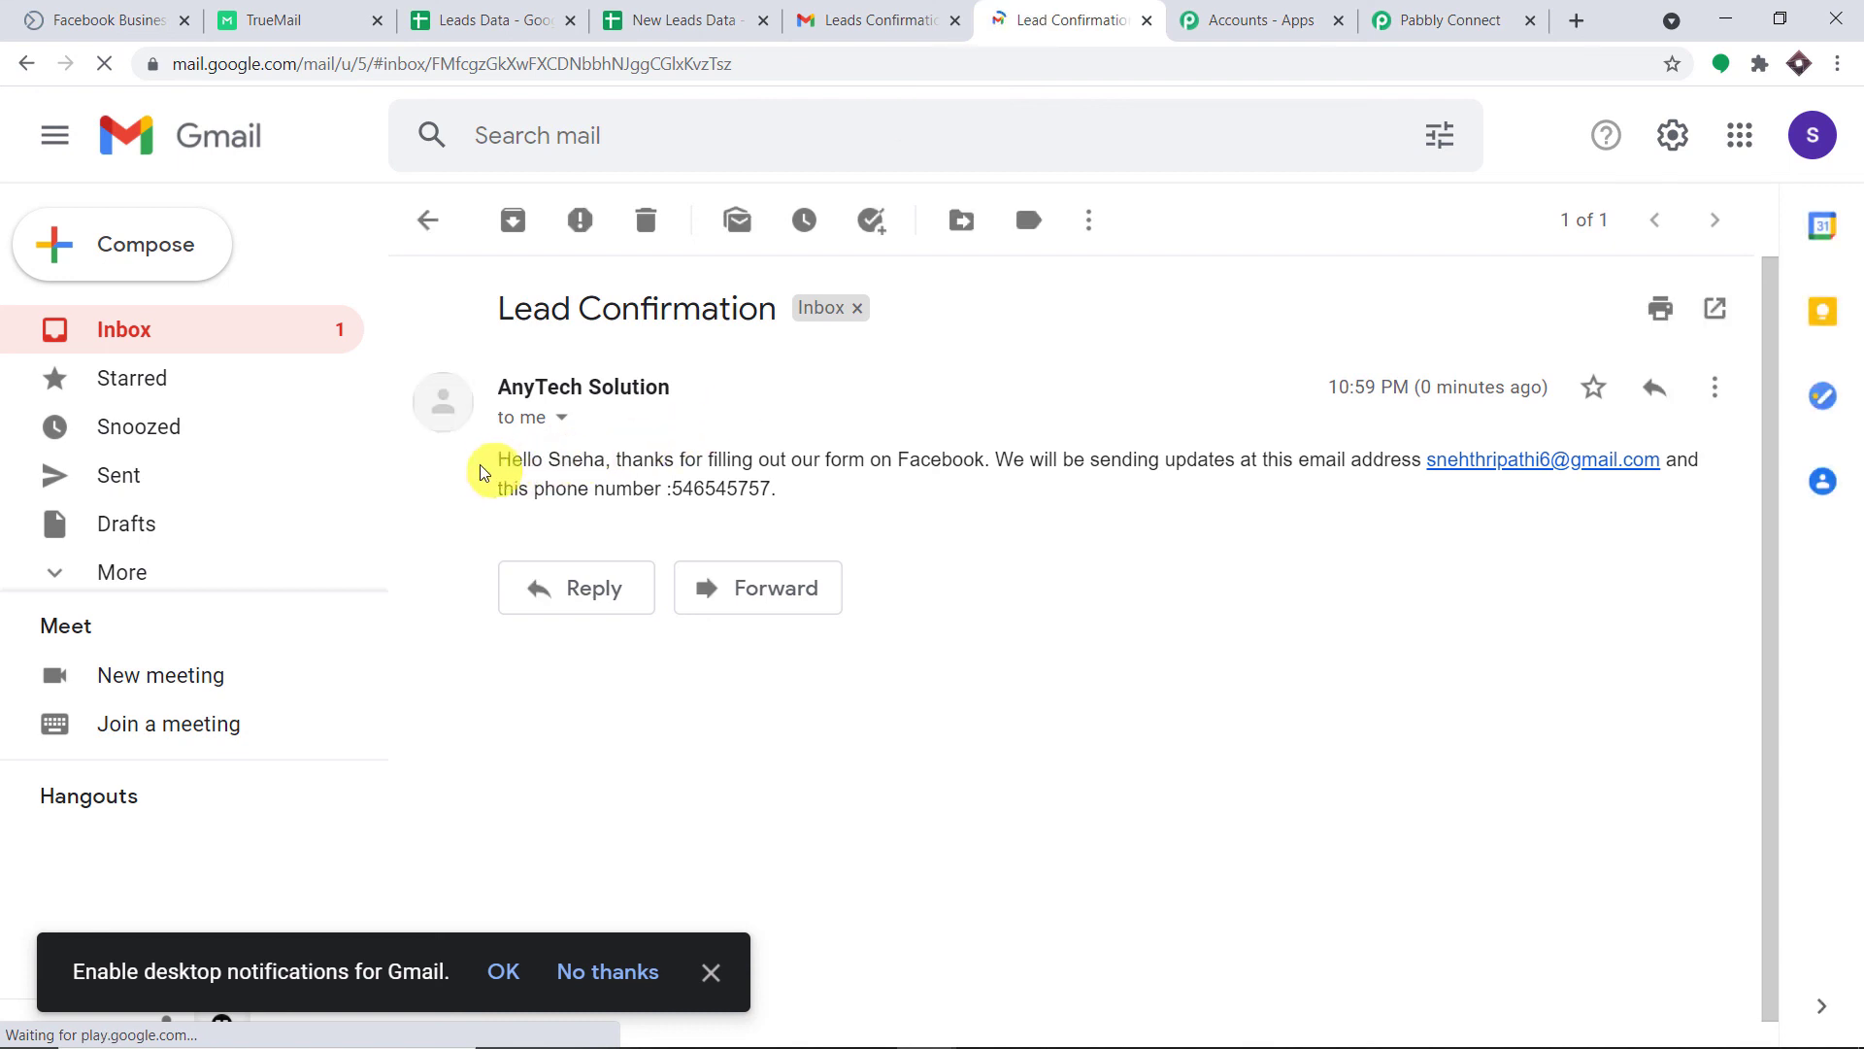
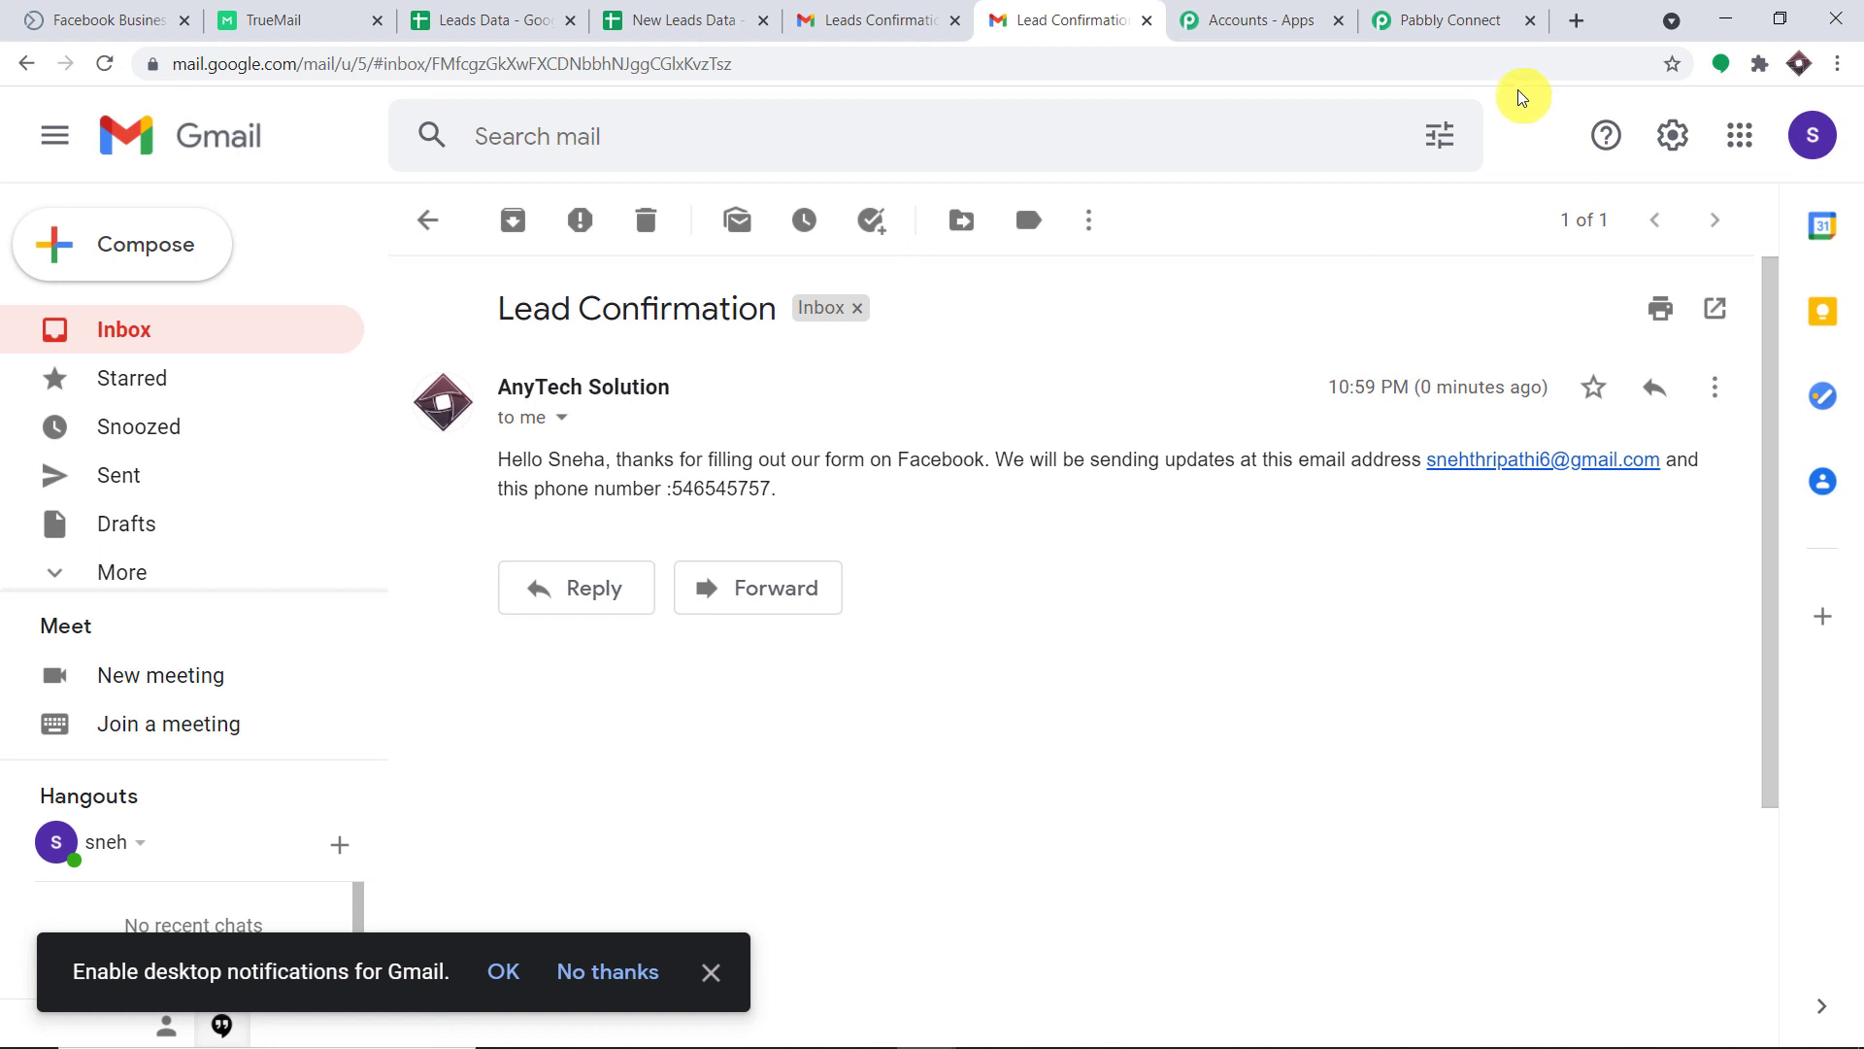
# Return to the Pabbly Connect workflow and scroll down to the Gmail send-email step.
pyautogui.click(1451, 20)
pyautogui.scroll(-8, 1855, 456)
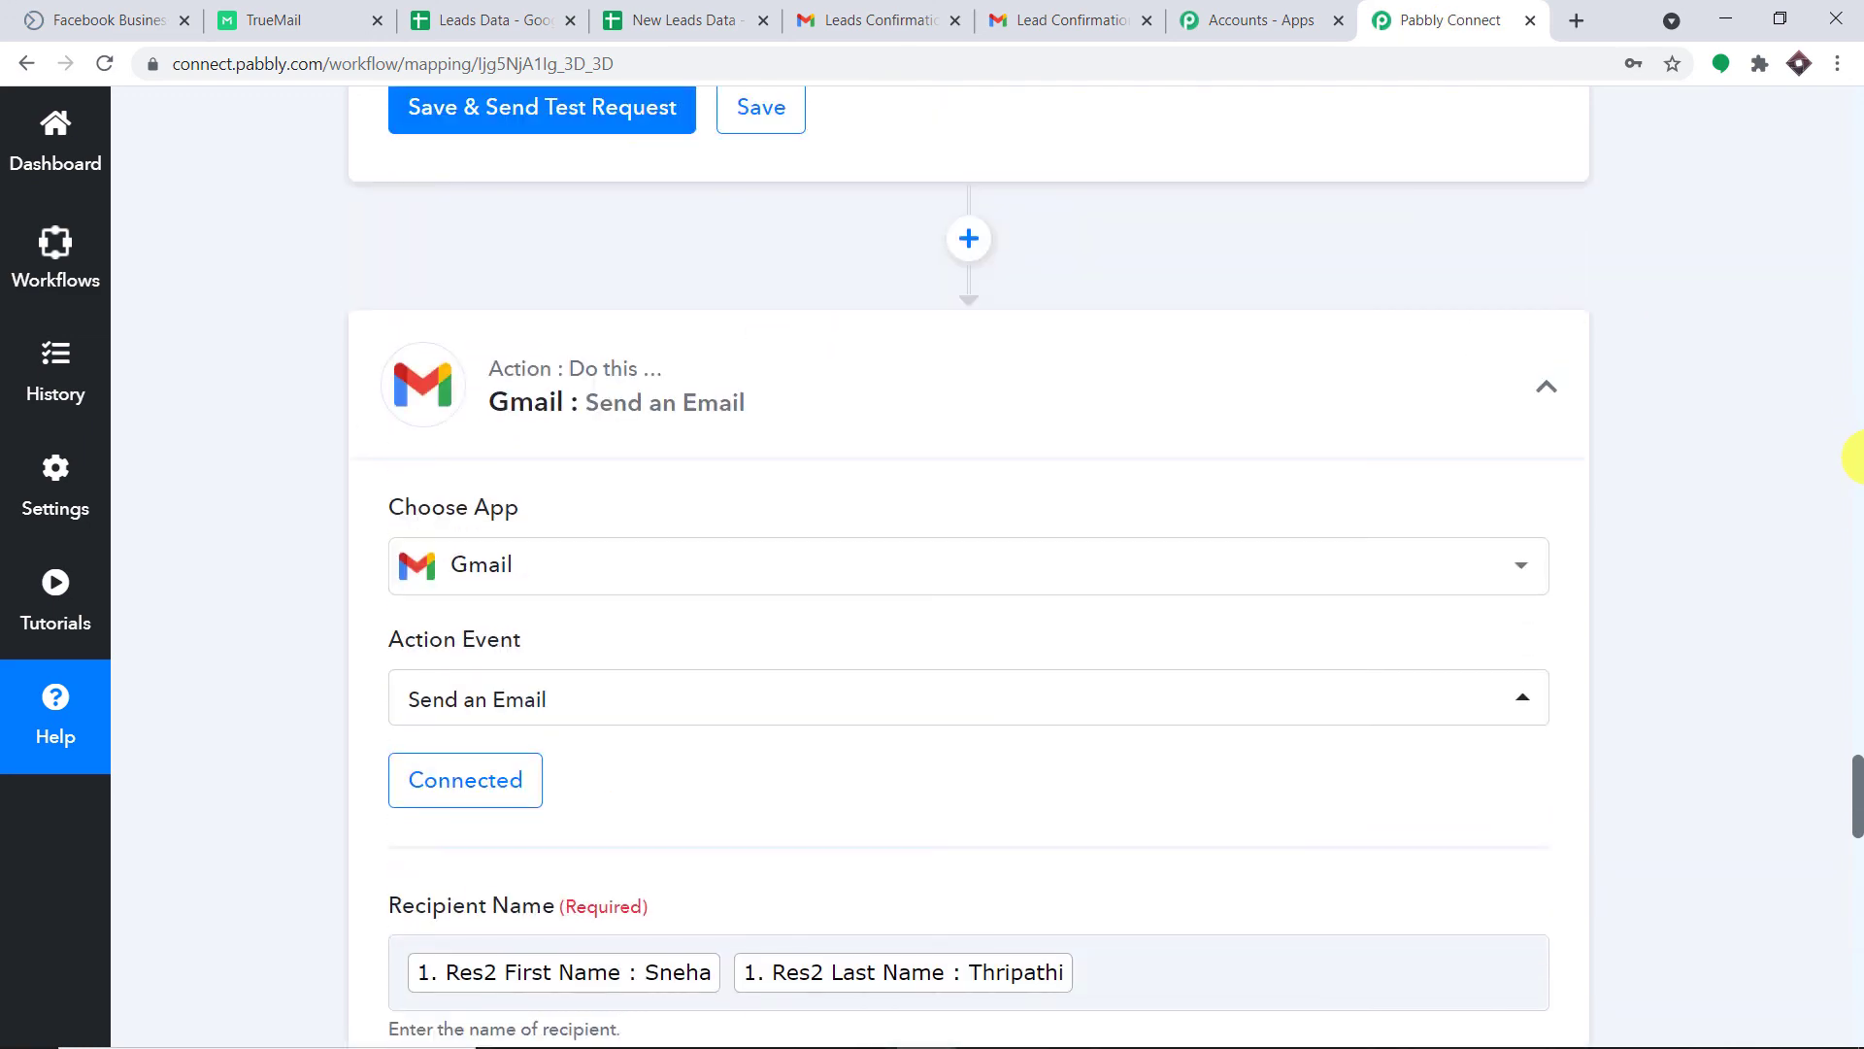
# Collapse the Gmail send-email, Filter by Pabbly and TrueMail verify-email step cards.
pyautogui.click(1249, 374)
pyautogui.scroll(8, 1855, 413)
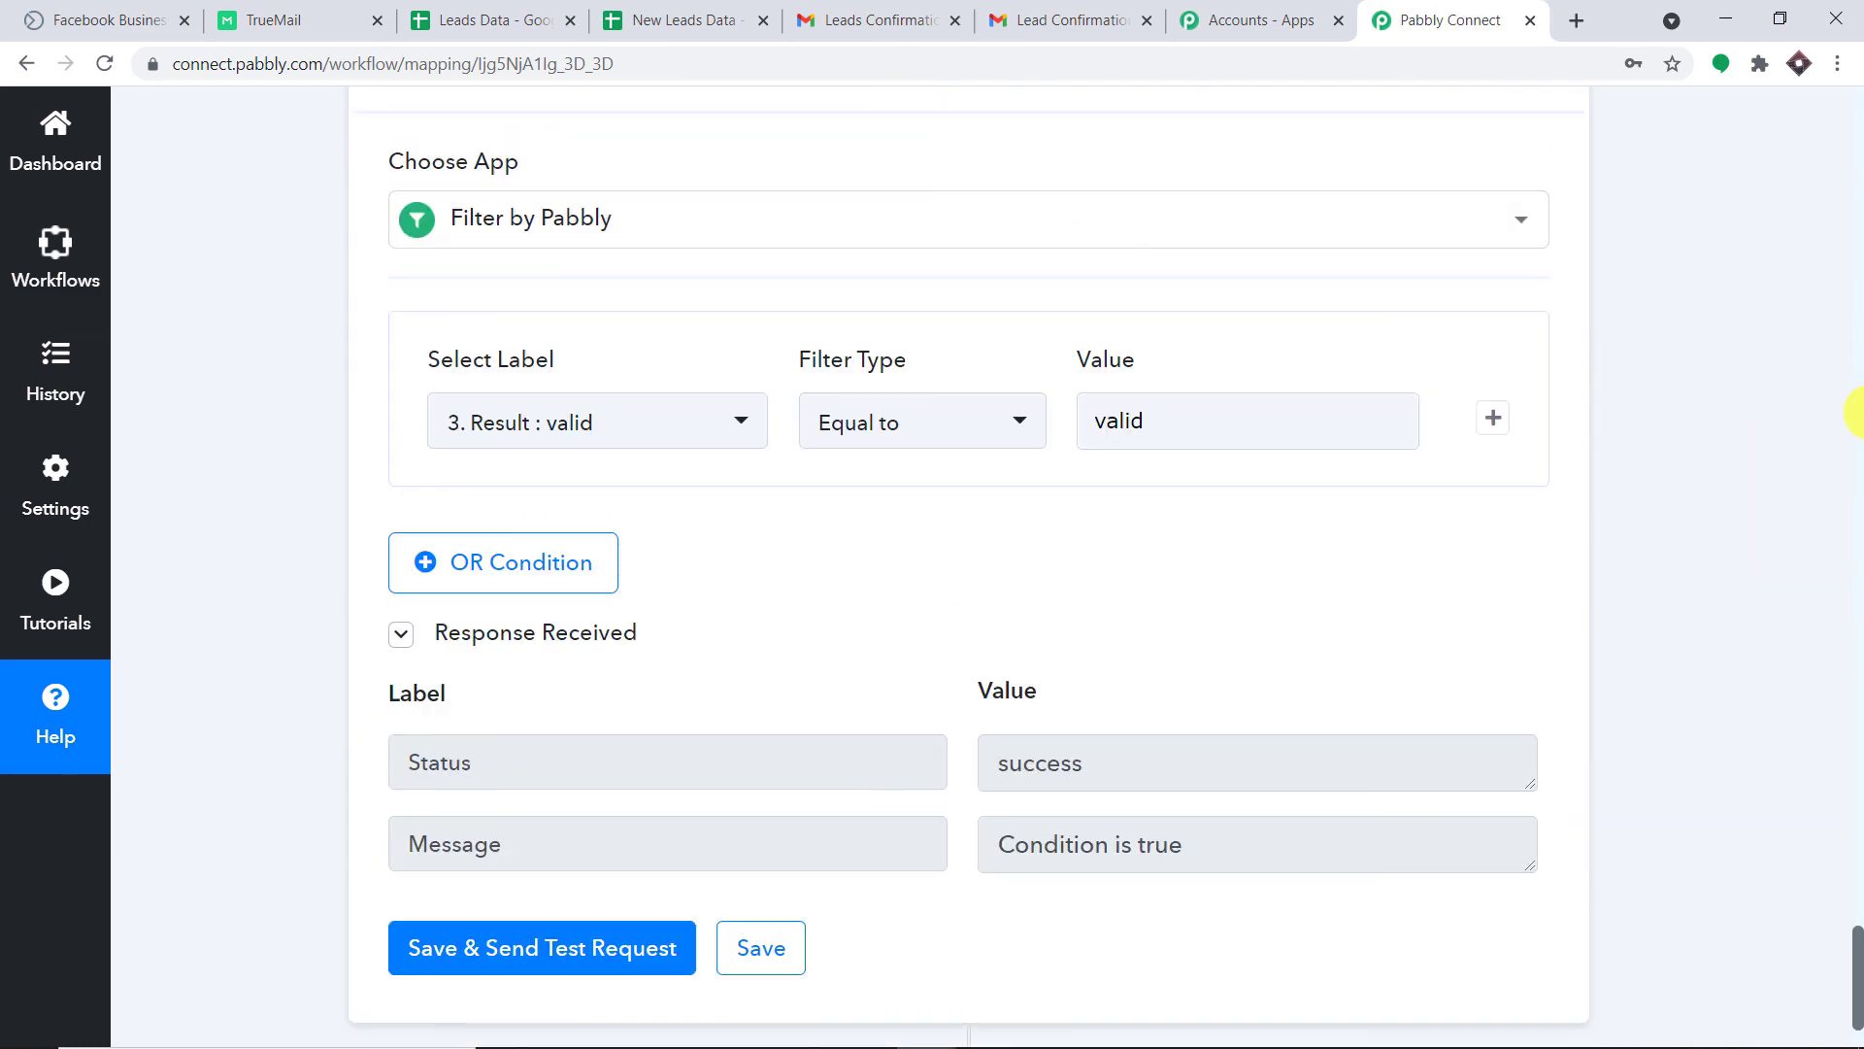
pyautogui.click(1855, 413)
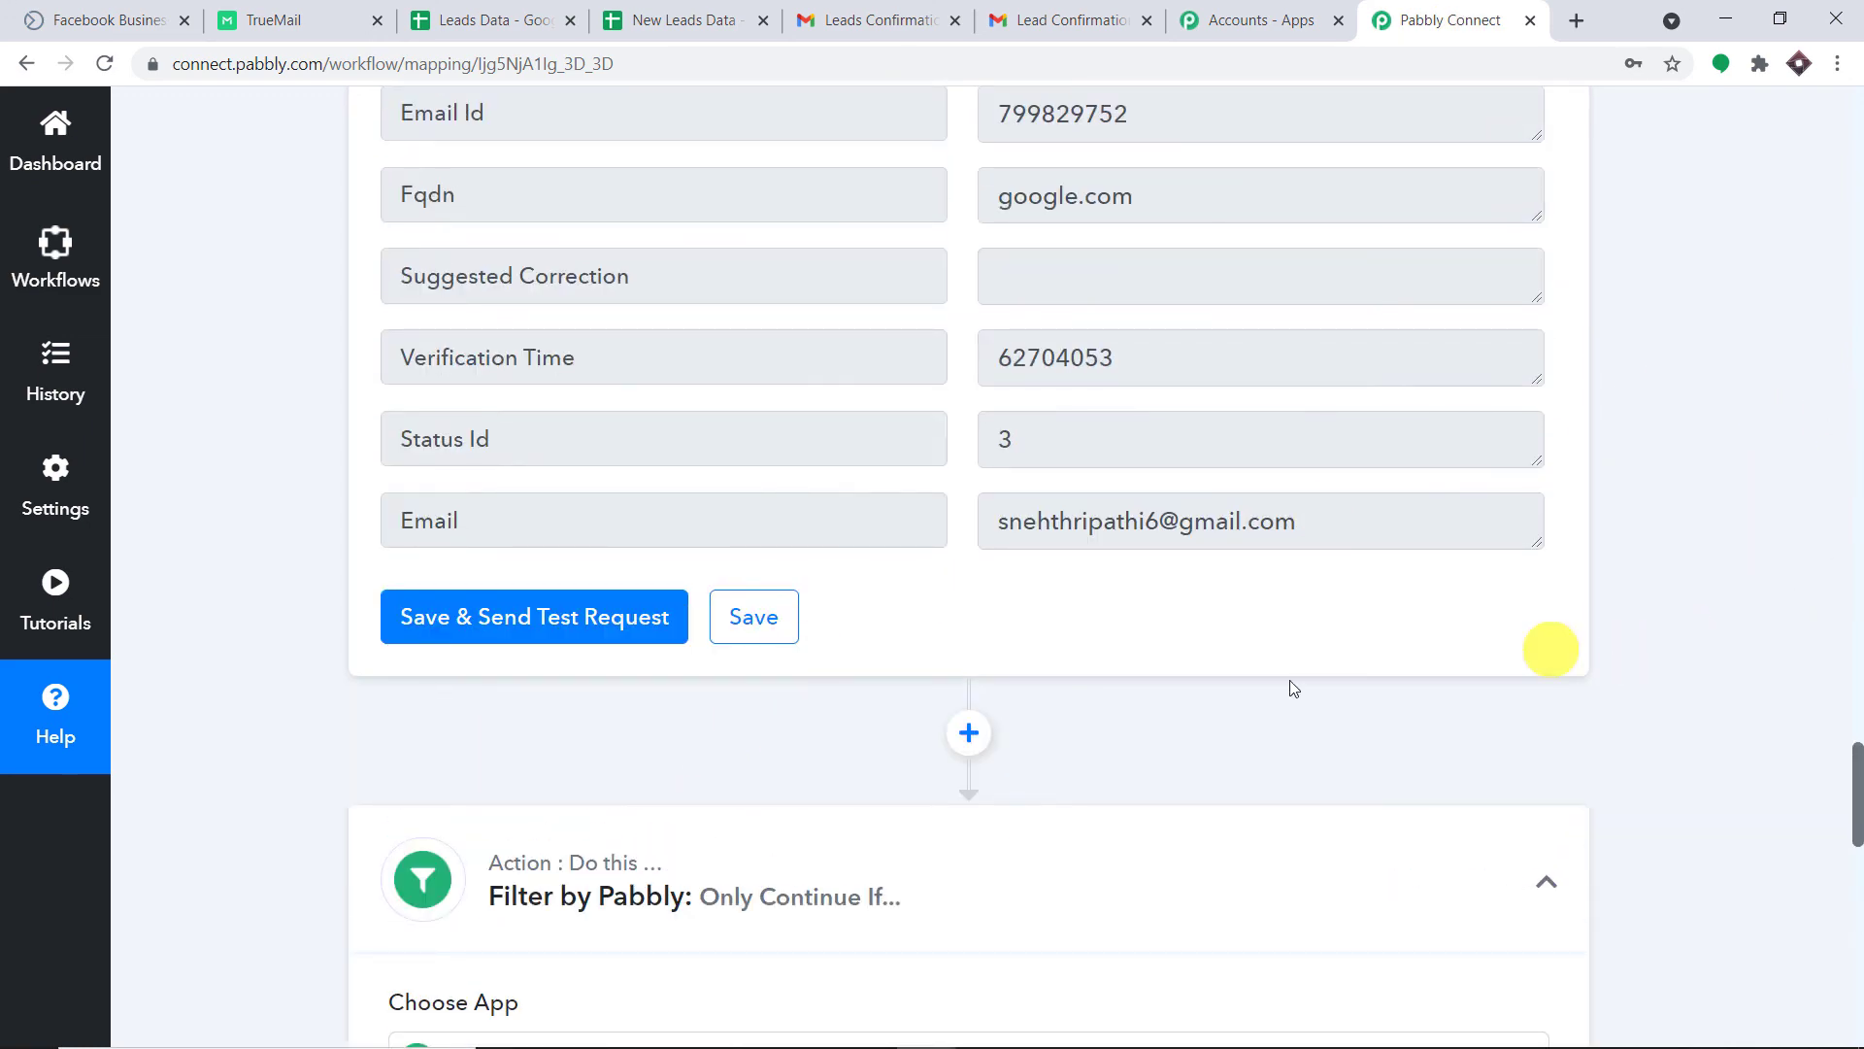
pyautogui.click(969, 861)
pyautogui.click(1856, 637)
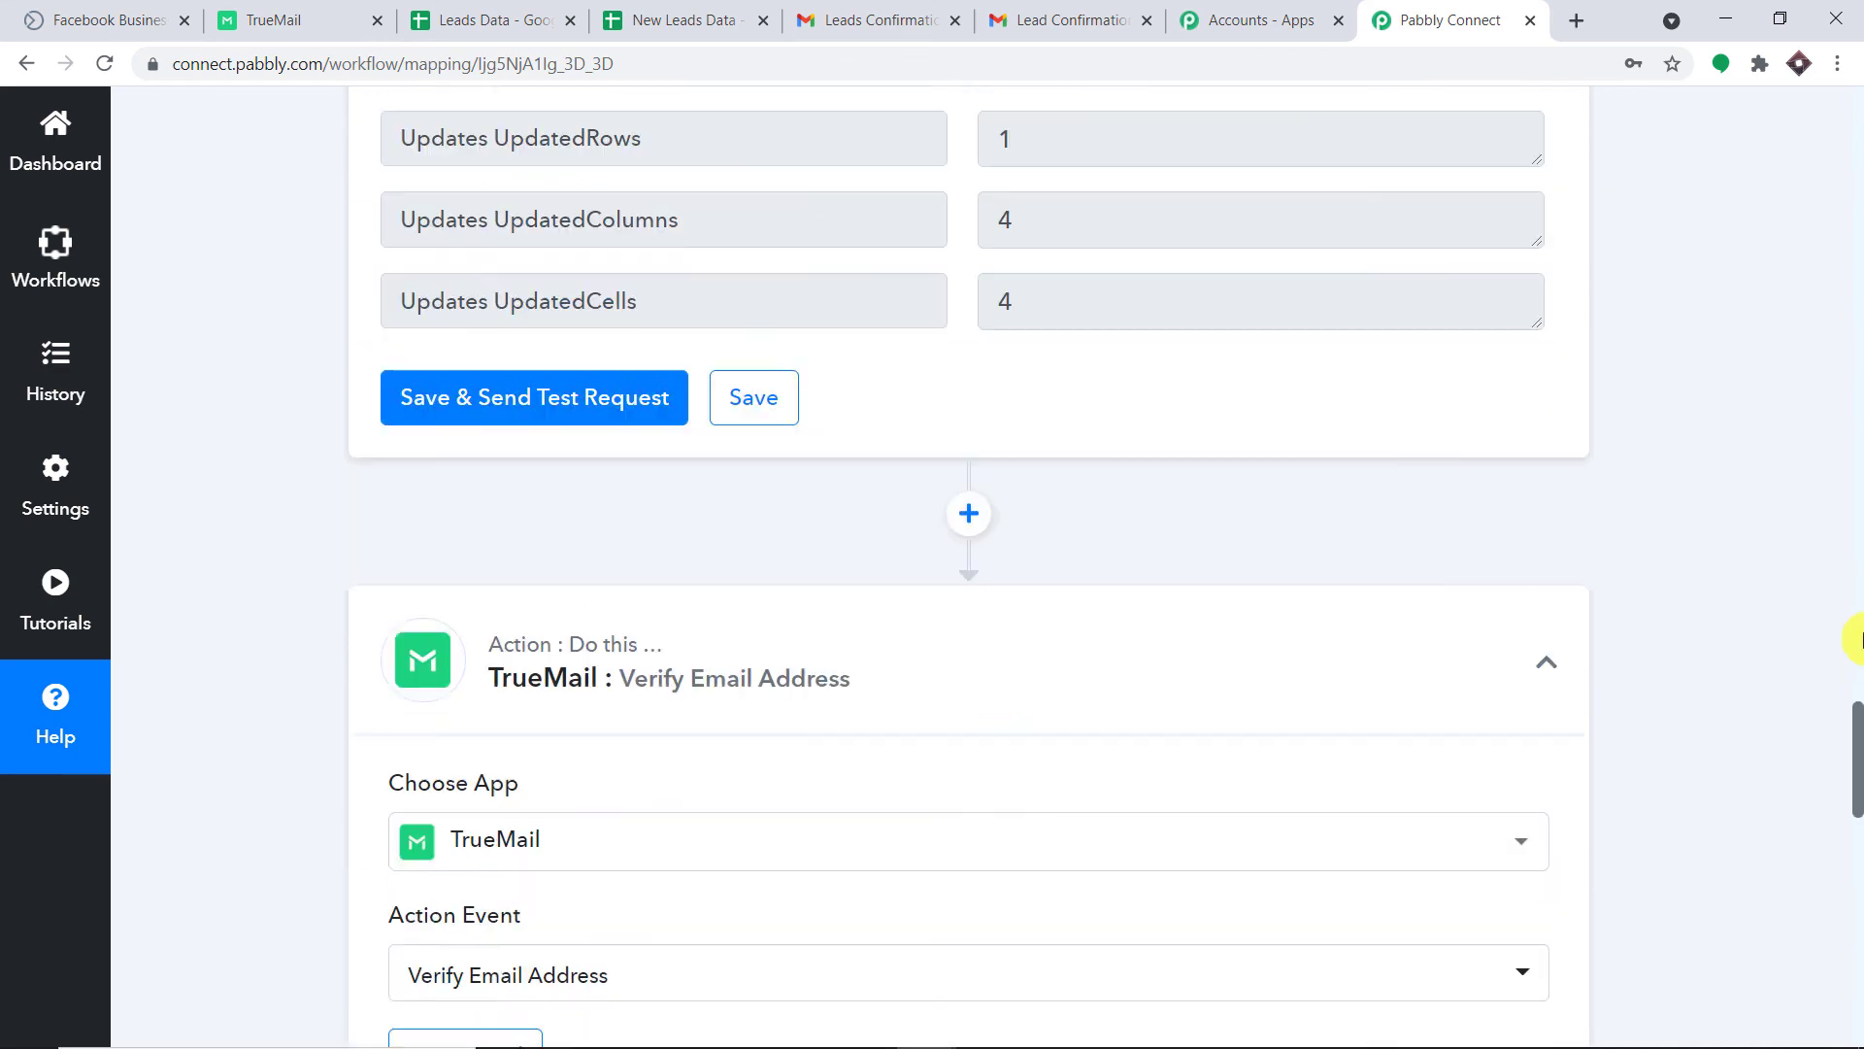
pyautogui.moveTo(831, 725); pyautogui.dragTo(949, 674)
pyautogui.click(1861, 593)
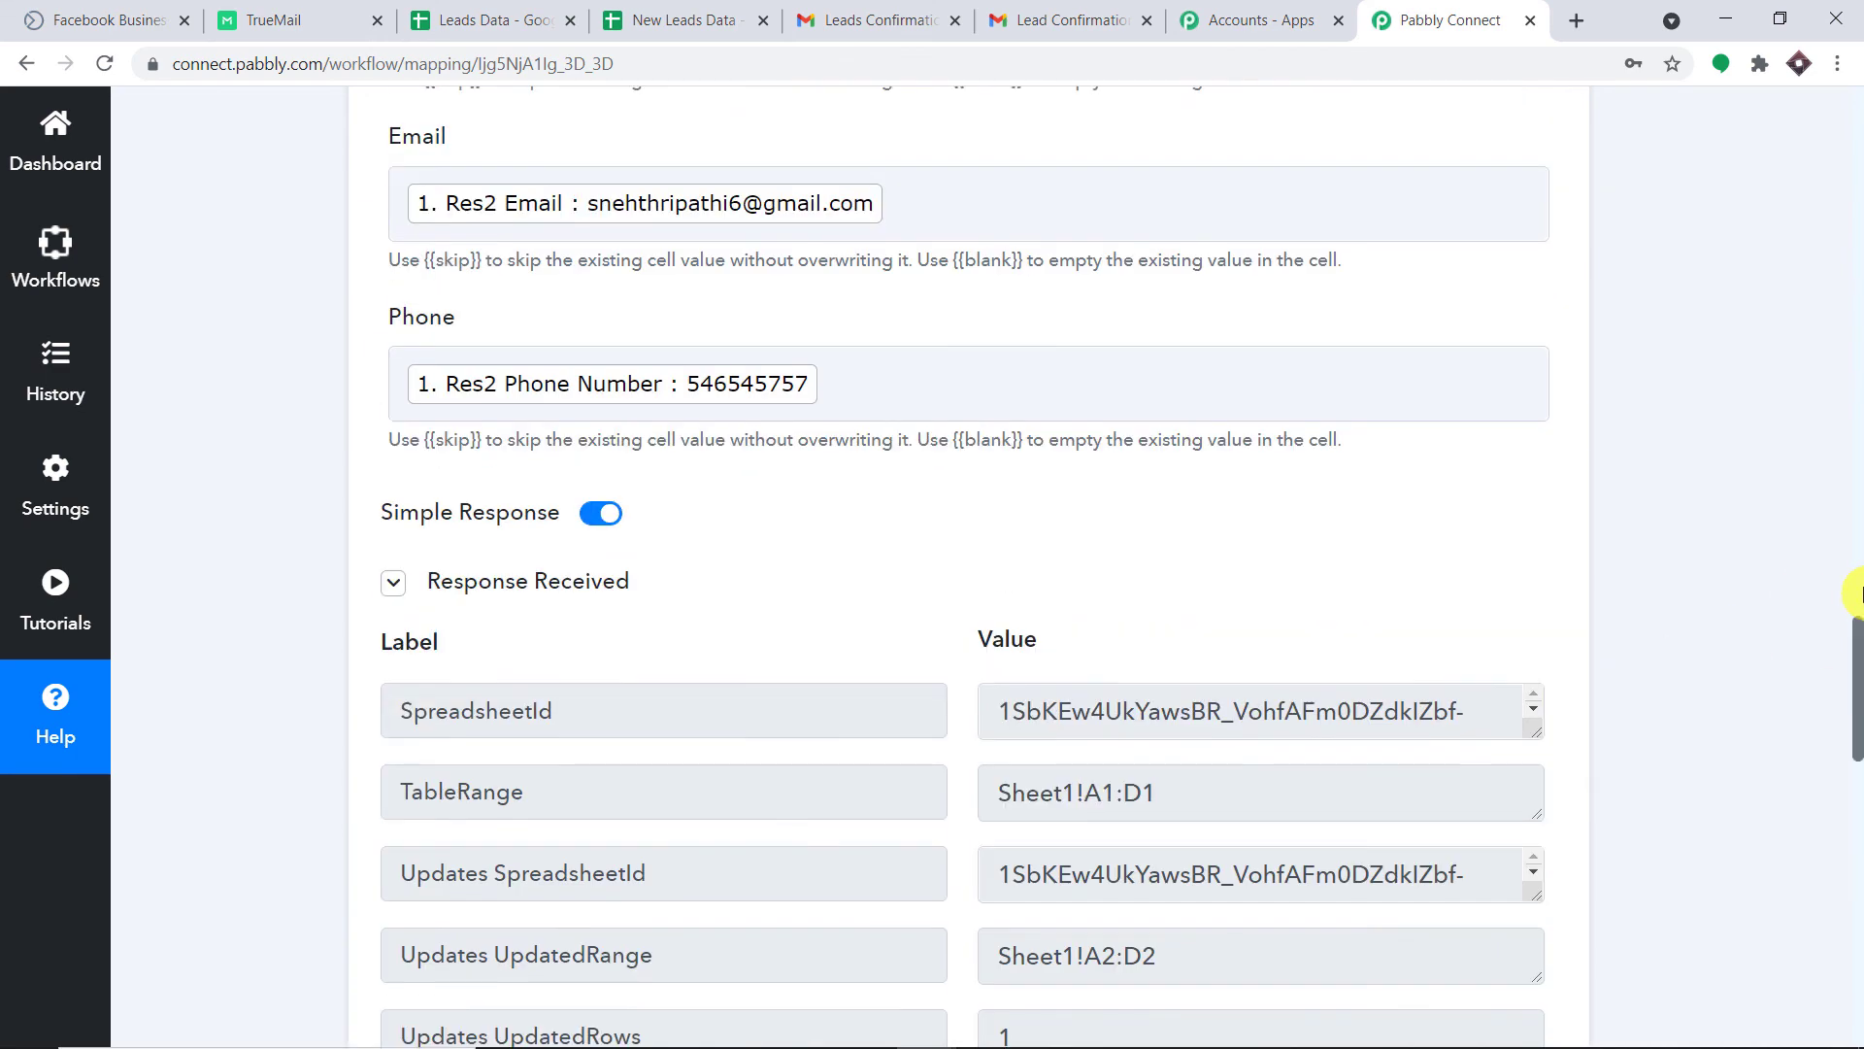
pyautogui.click(1861, 593)
pyautogui.moveTo(1859, 561); pyautogui.dragTo(1859, 524)
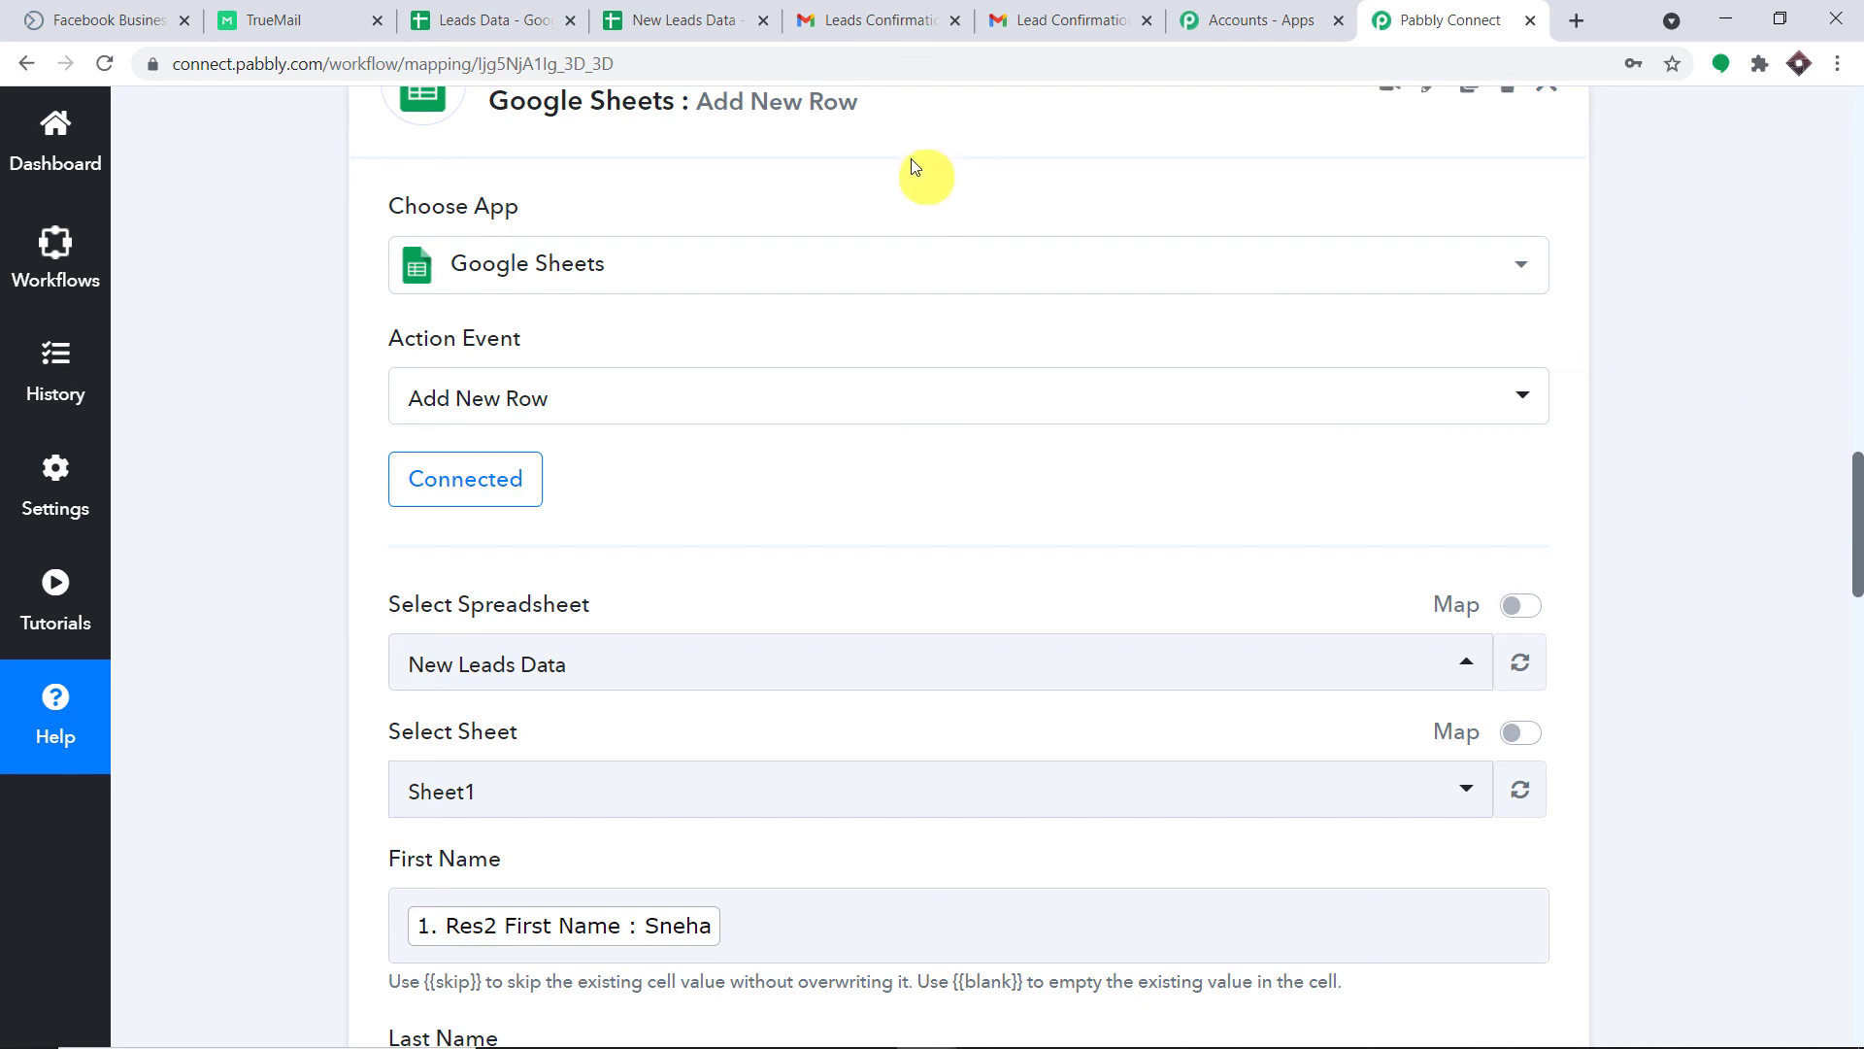
# Collapse the Google Sheets add-row and Facebook Lead Ads trigger cards.
pyautogui.click(940, 97)
pyautogui.click(1857, 347)
pyautogui.click(1856, 347)
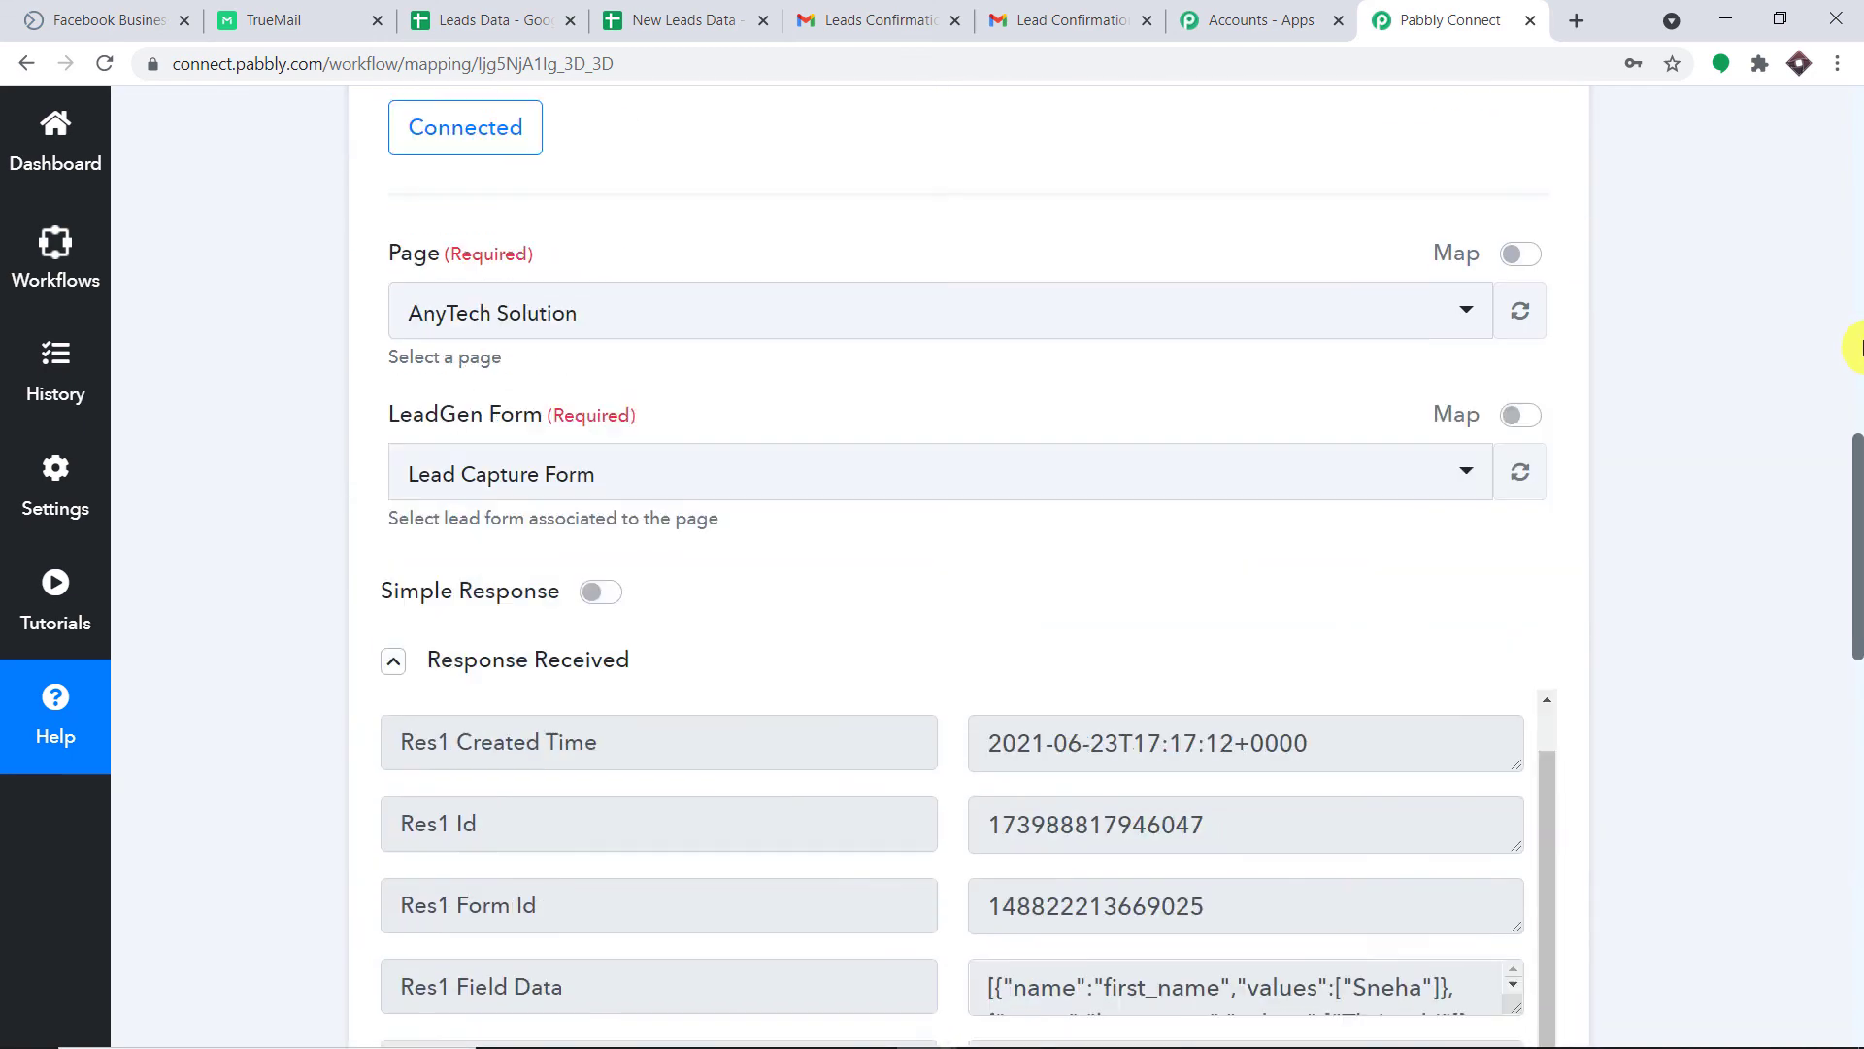
pyautogui.moveTo(1858, 301); pyautogui.dragTo(1859, 219)
pyautogui.click(1220, 154)
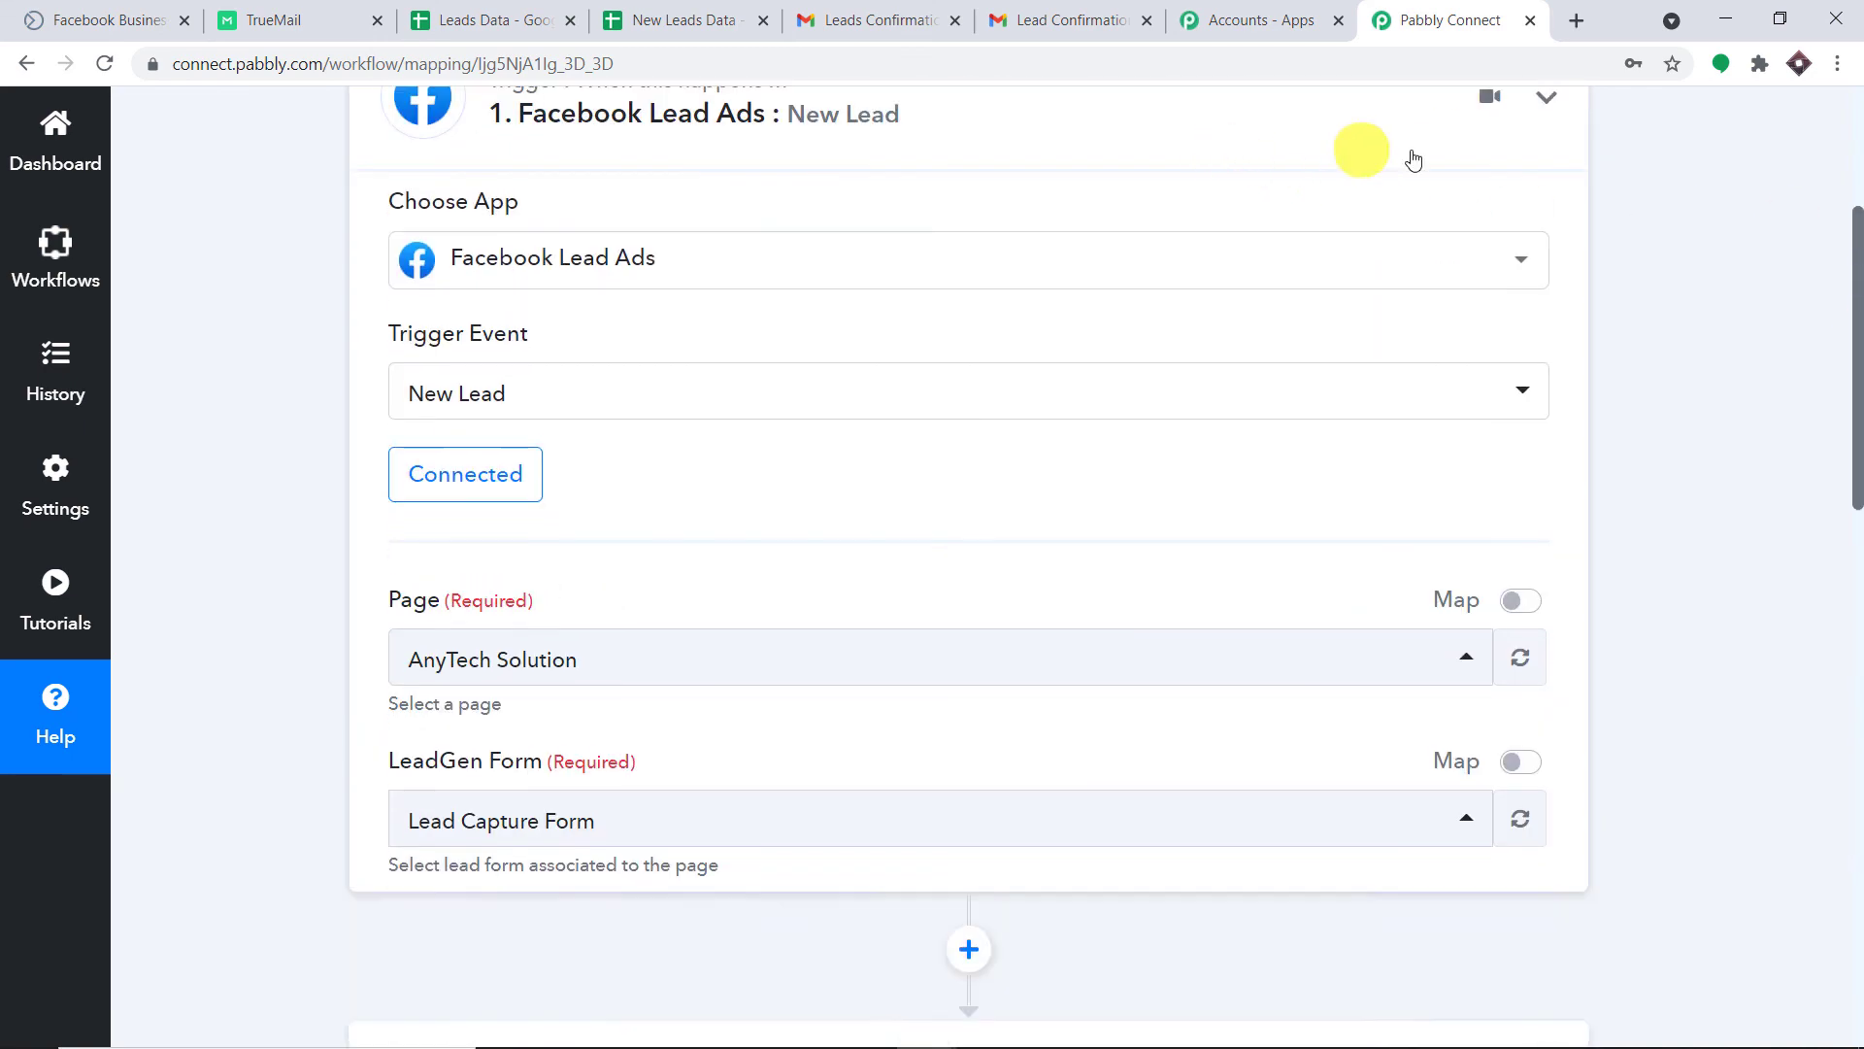
pyautogui.moveTo(1859, 359); pyautogui.dragTo(1844, 216)
pyautogui.scroll(-1, 1554, 297)
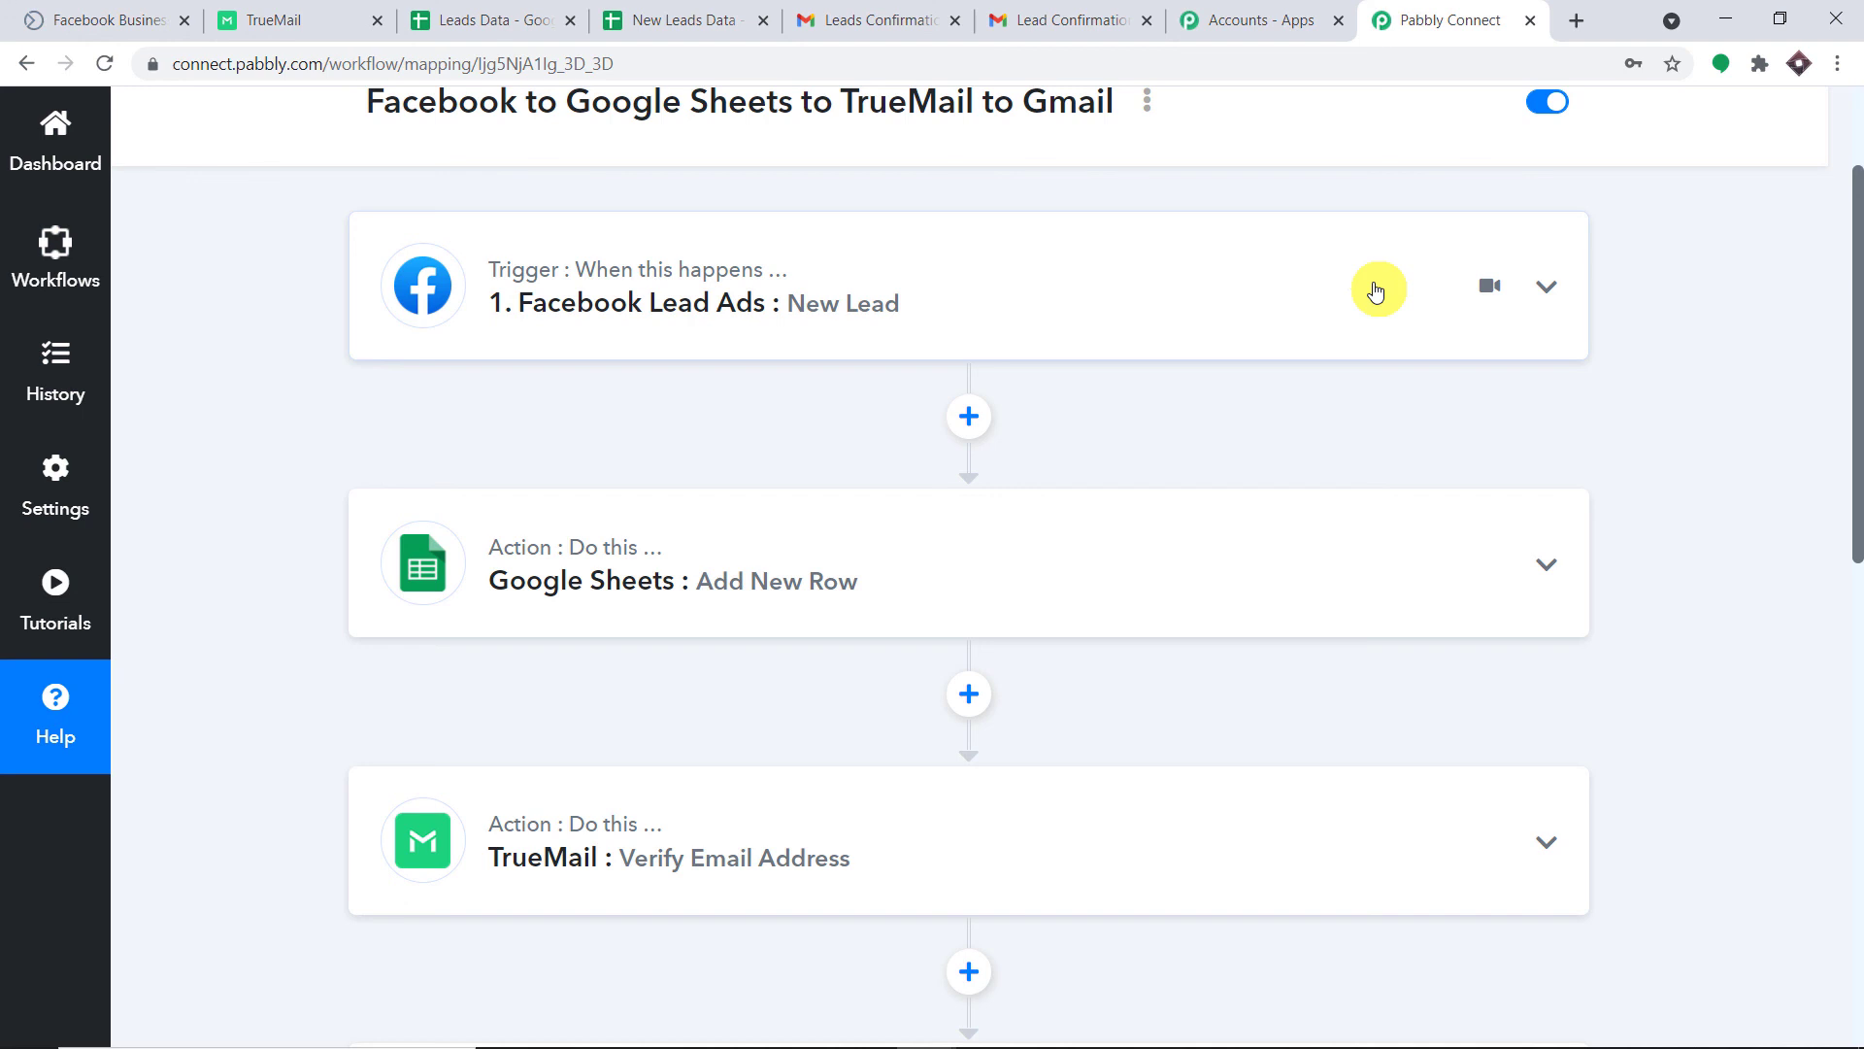
pyautogui.scroll(-3, 1375, 290)
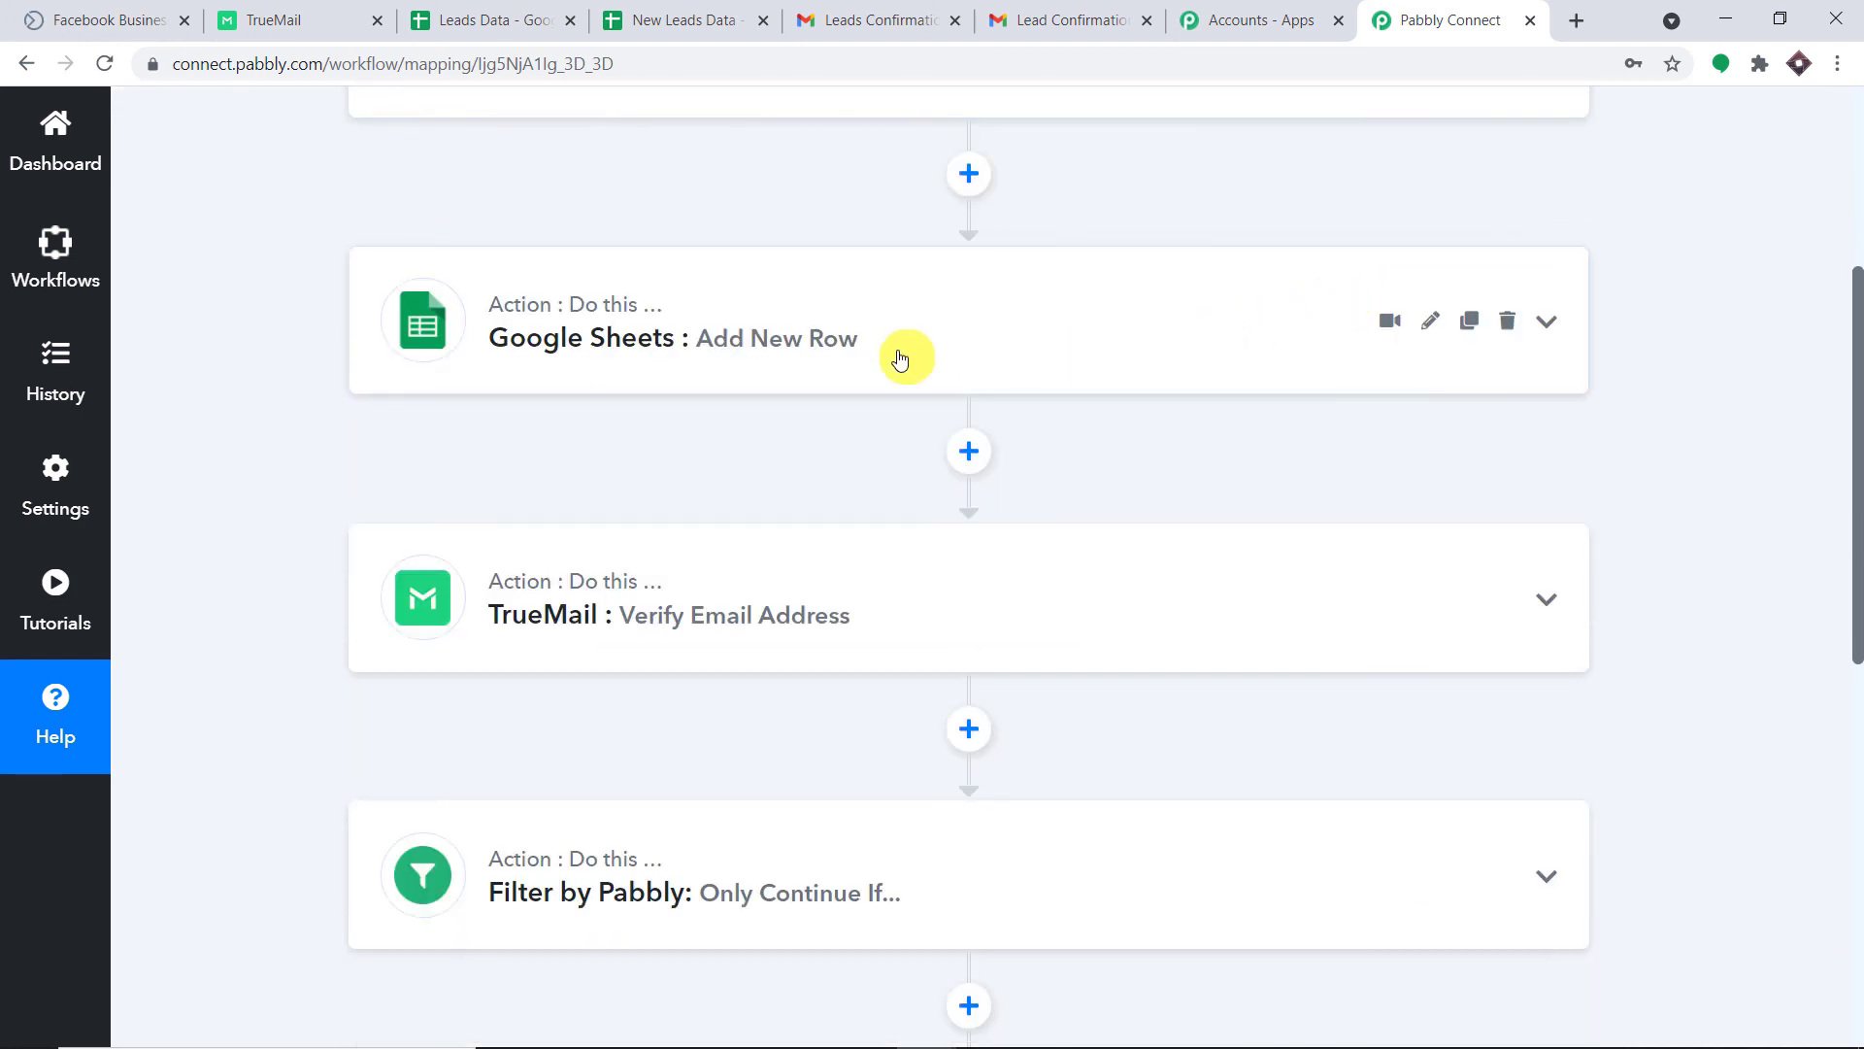
pyautogui.scroll(-3, 1106, 354)
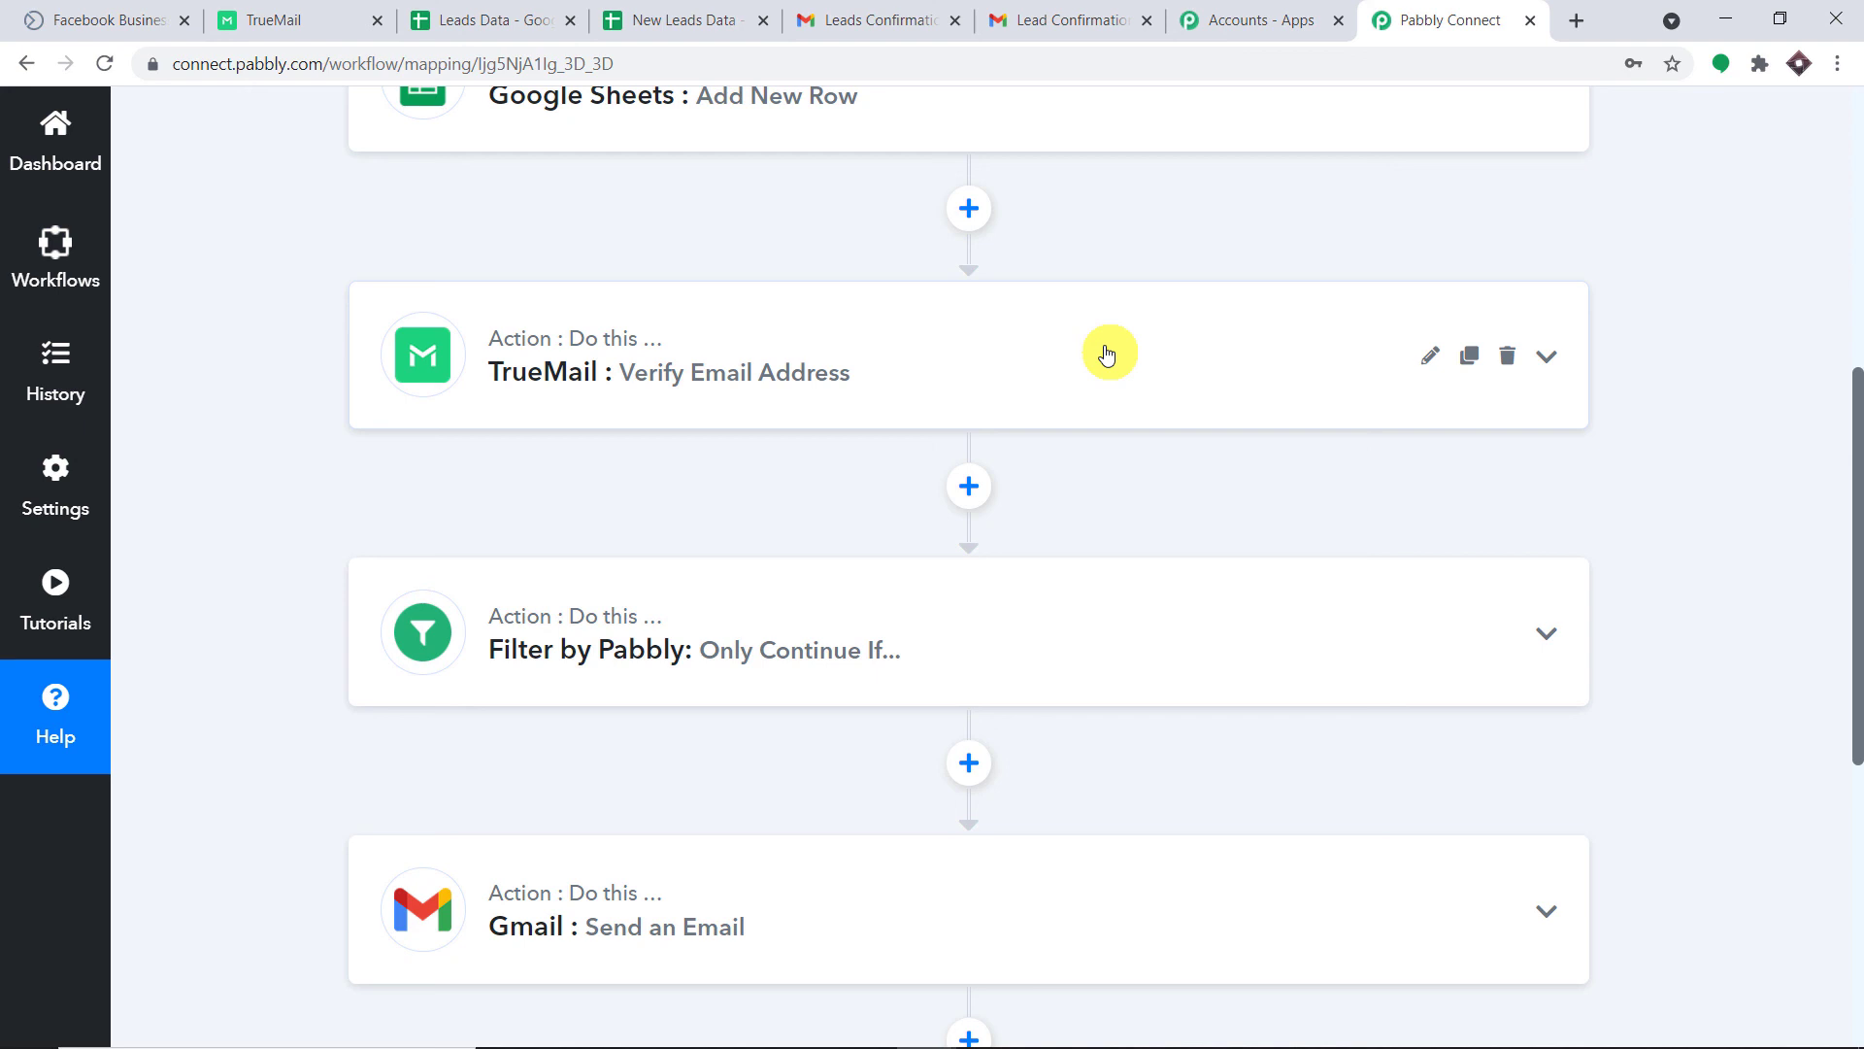
pyautogui.scroll(-3, 1107, 354)
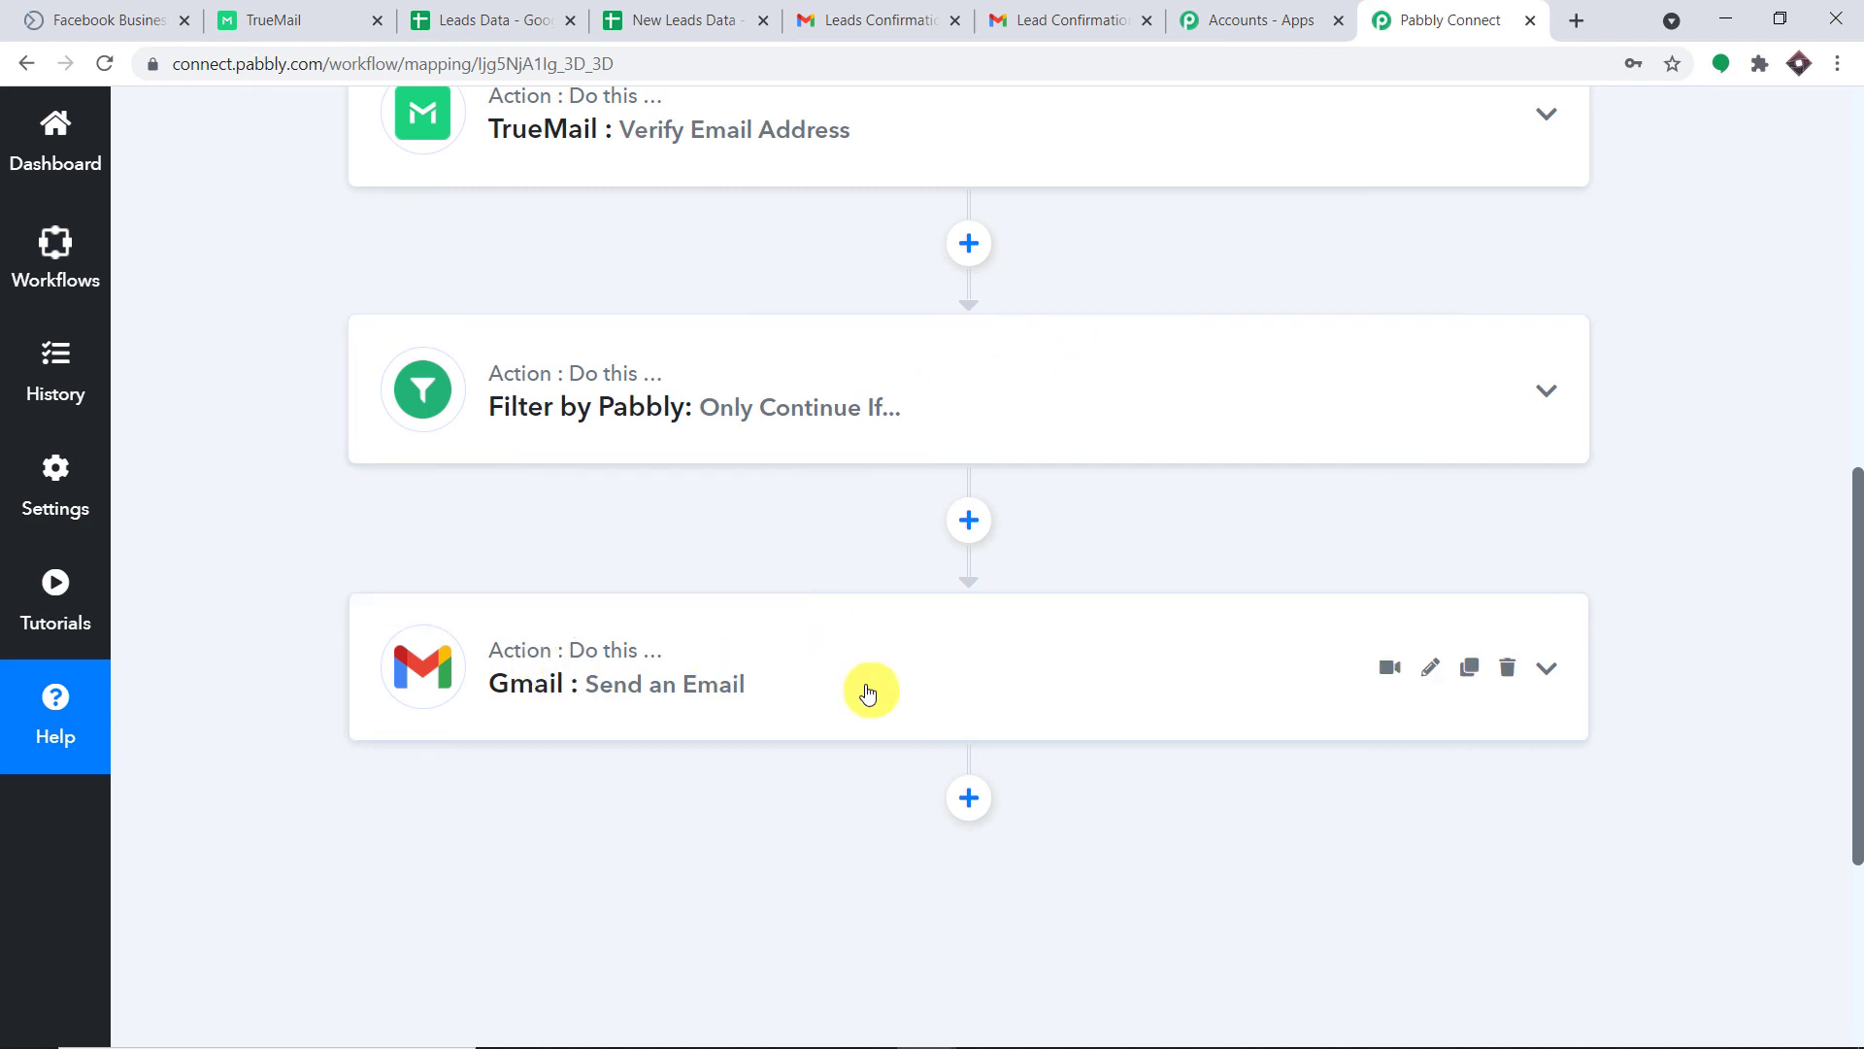
pyautogui.scroll(8, 882, 622)
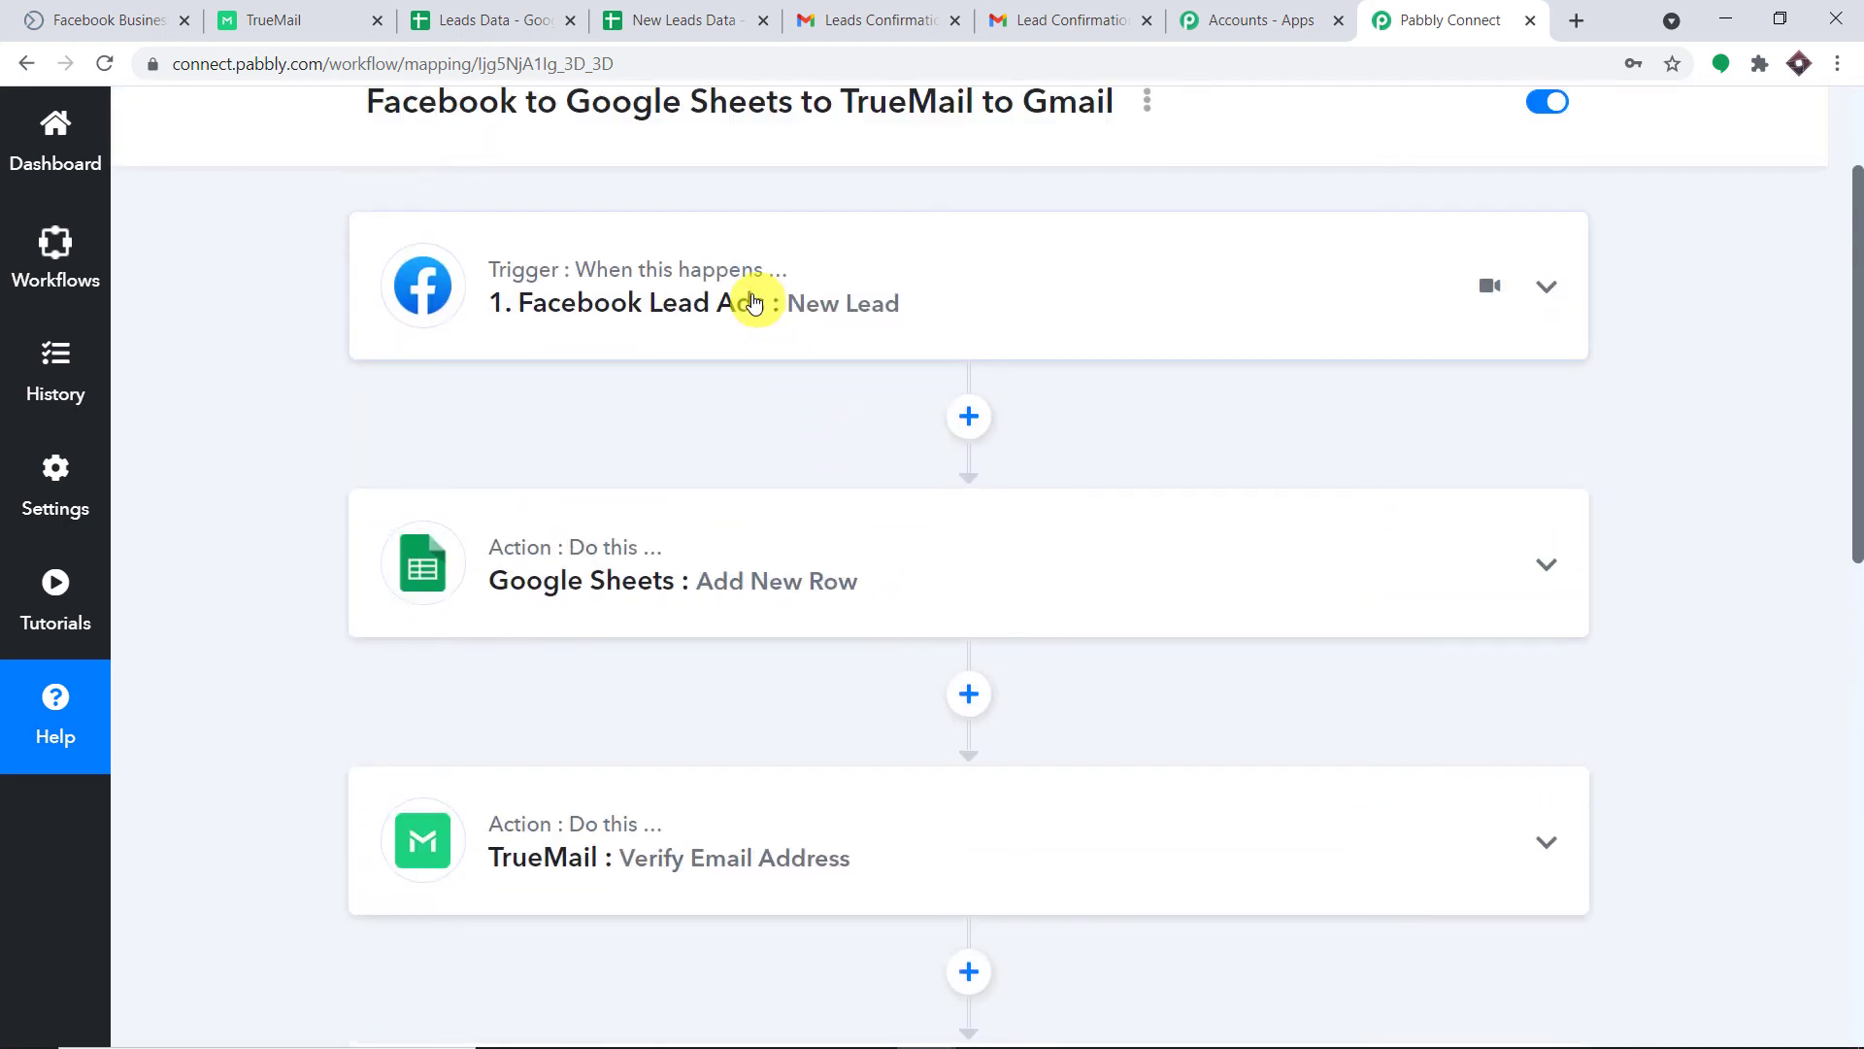
pyautogui.scroll(-7, 748, 340)
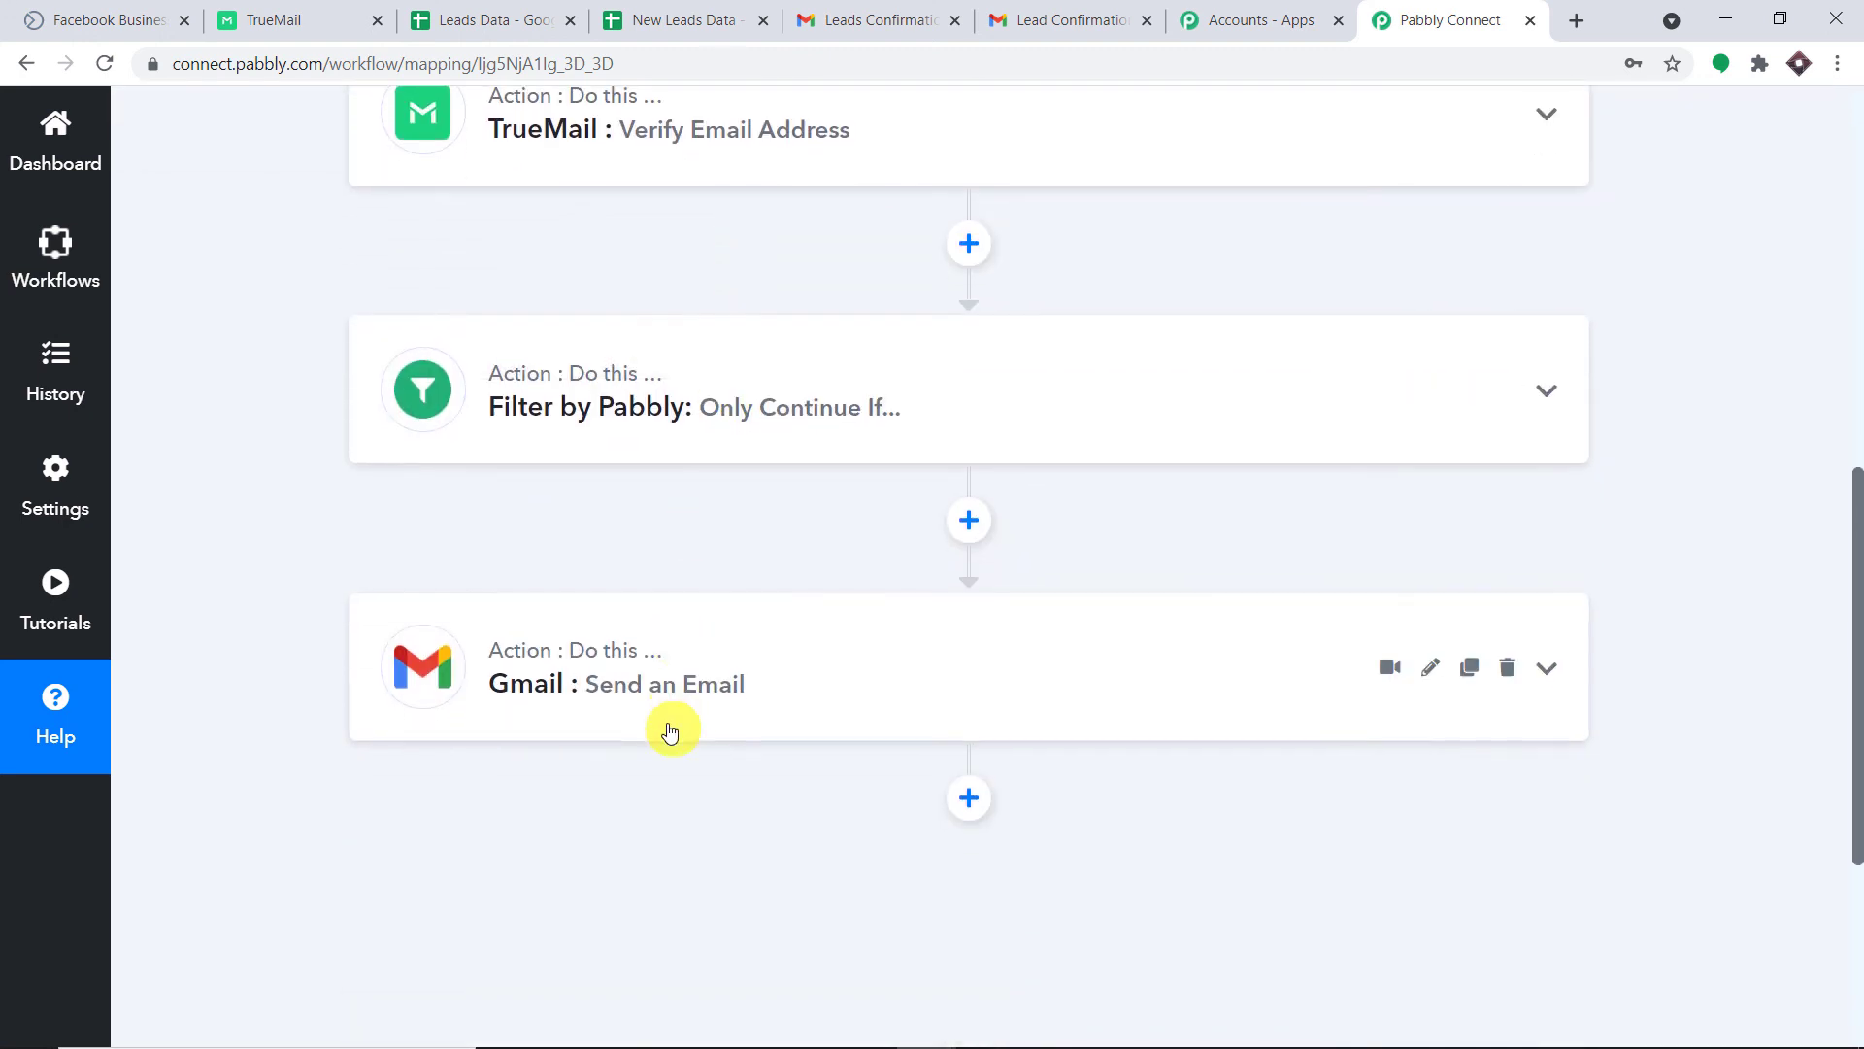
pyautogui.scroll(7, 1593, 549)
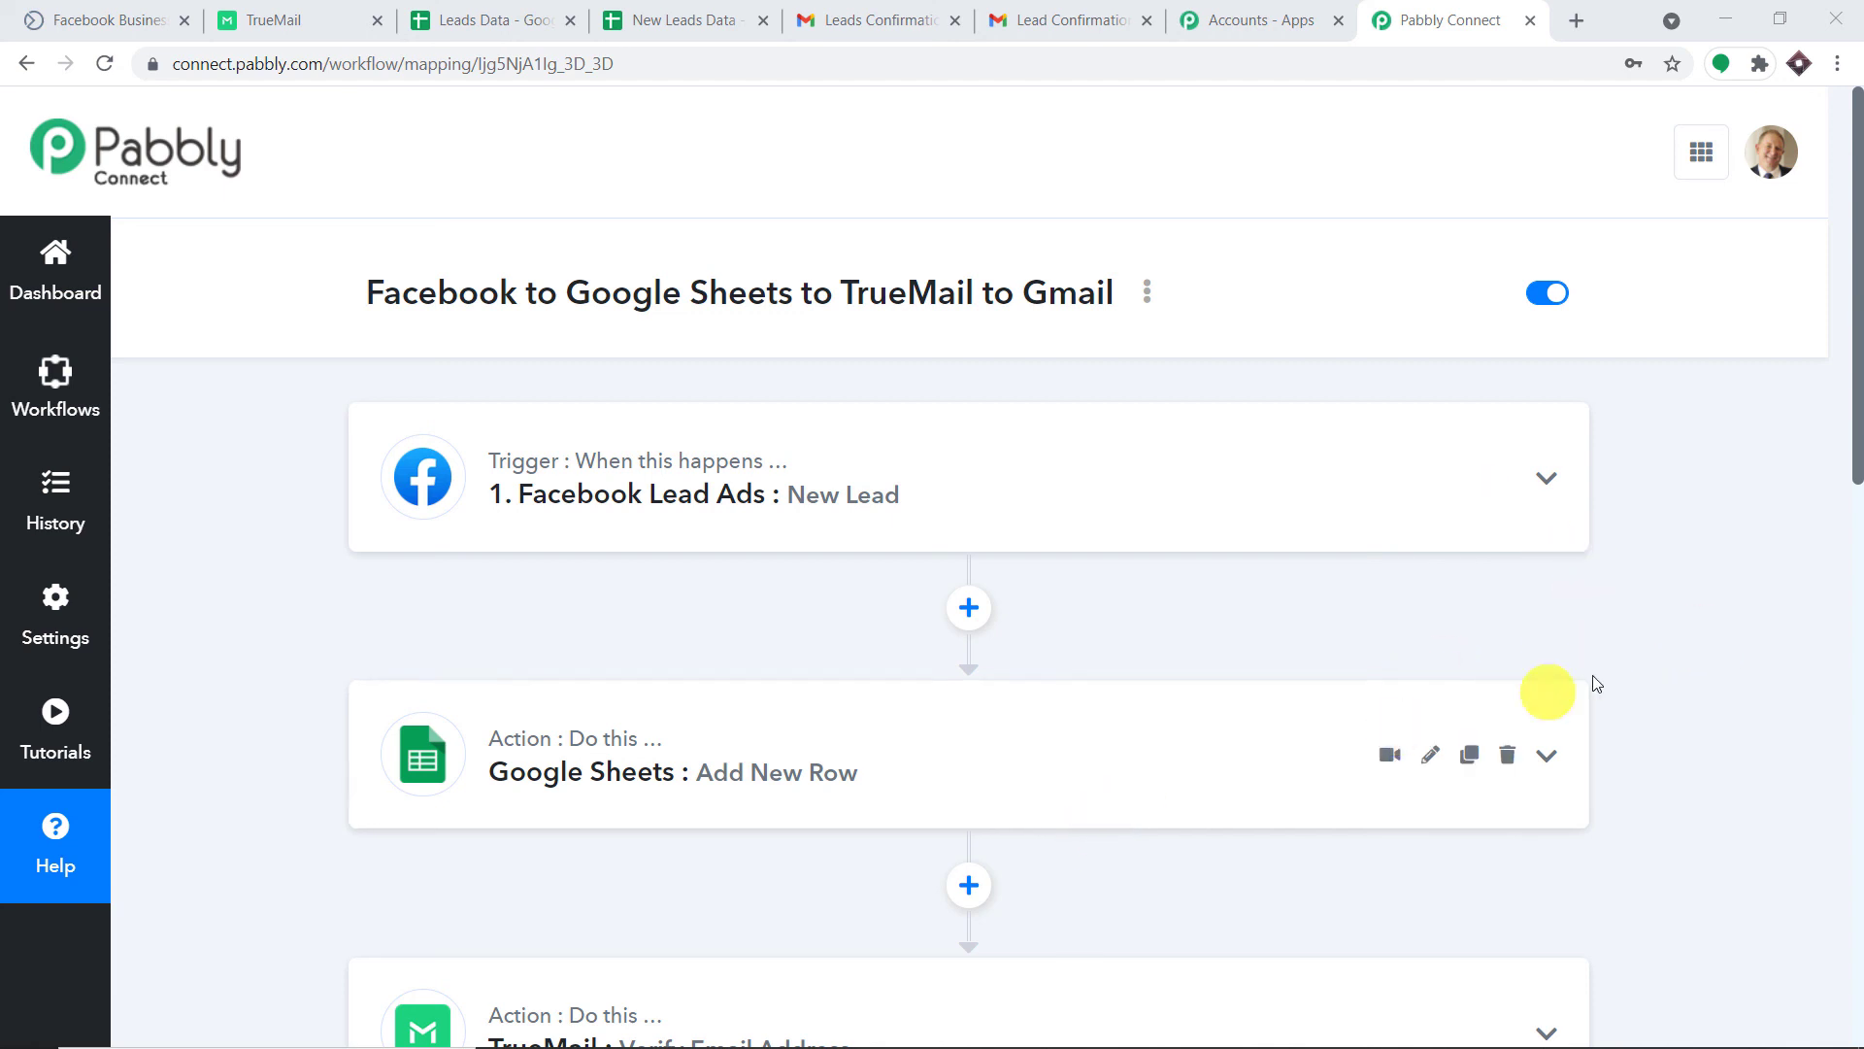
pyautogui.scroll(-4, 1476, 650)
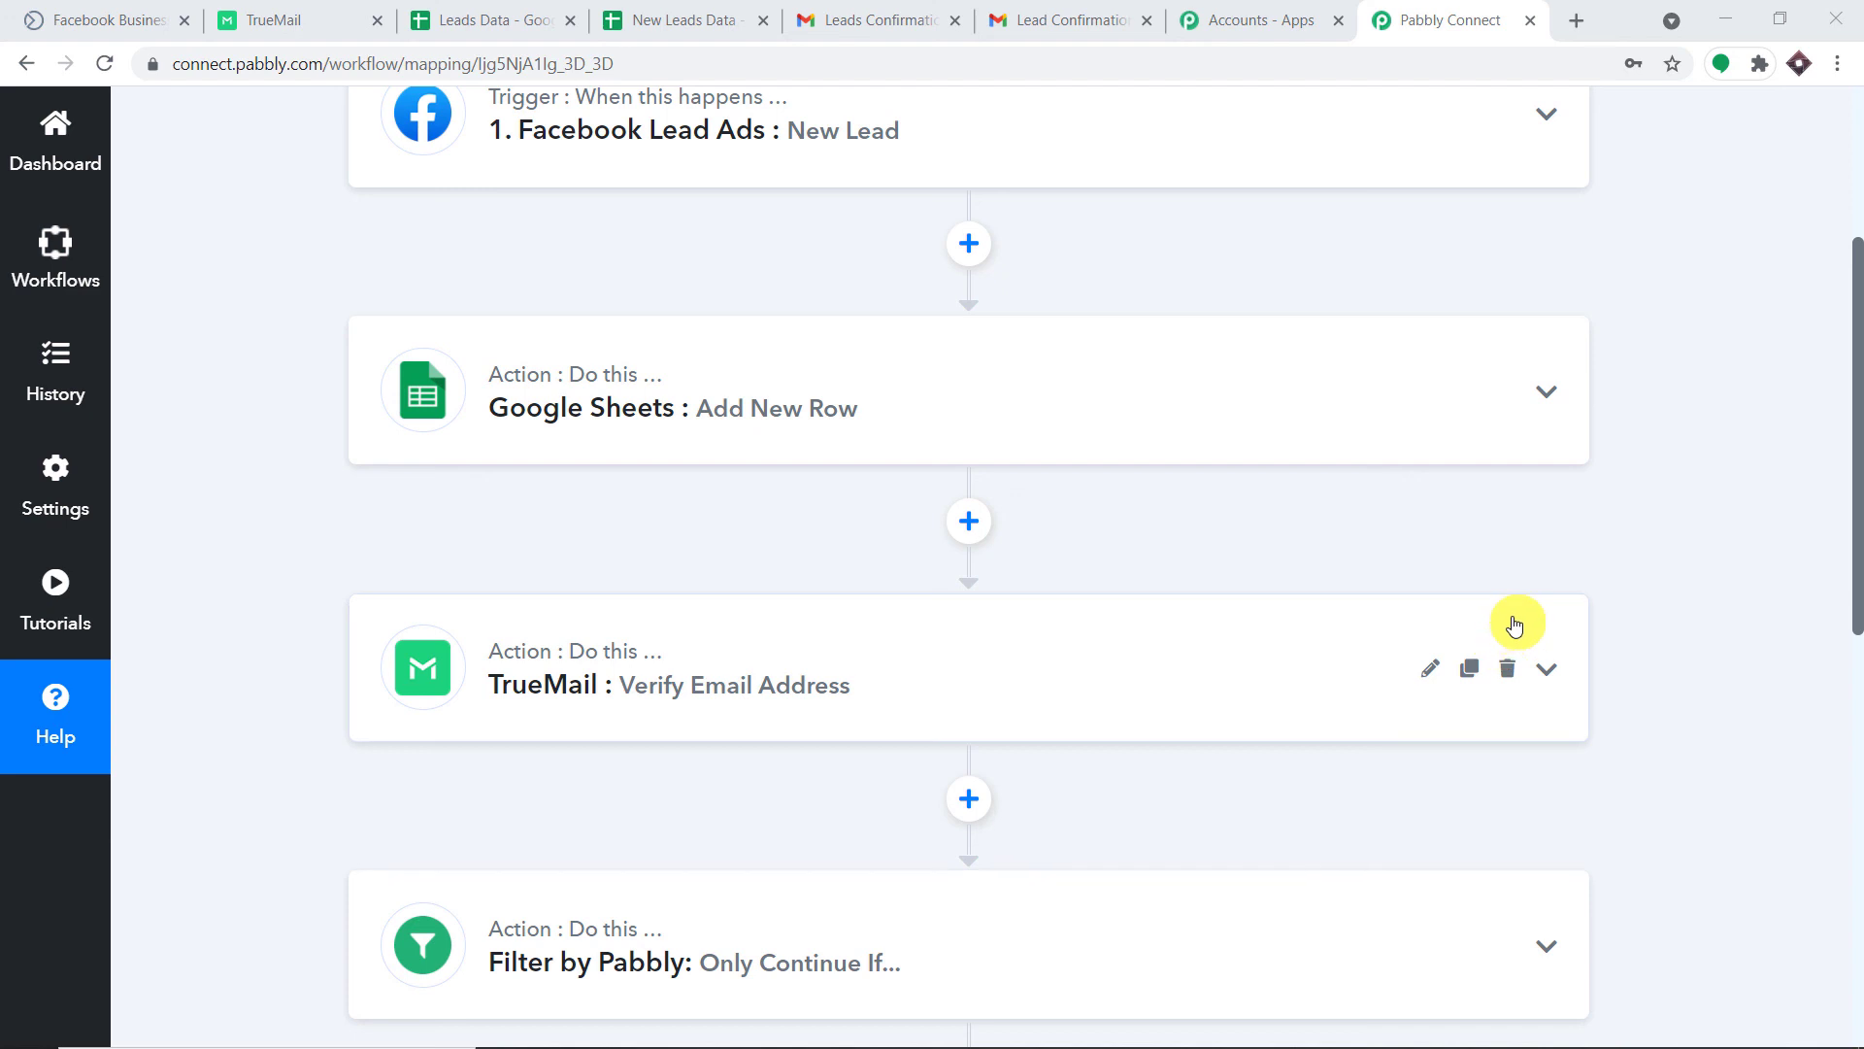
pyautogui.scroll(-1, 1515, 625)
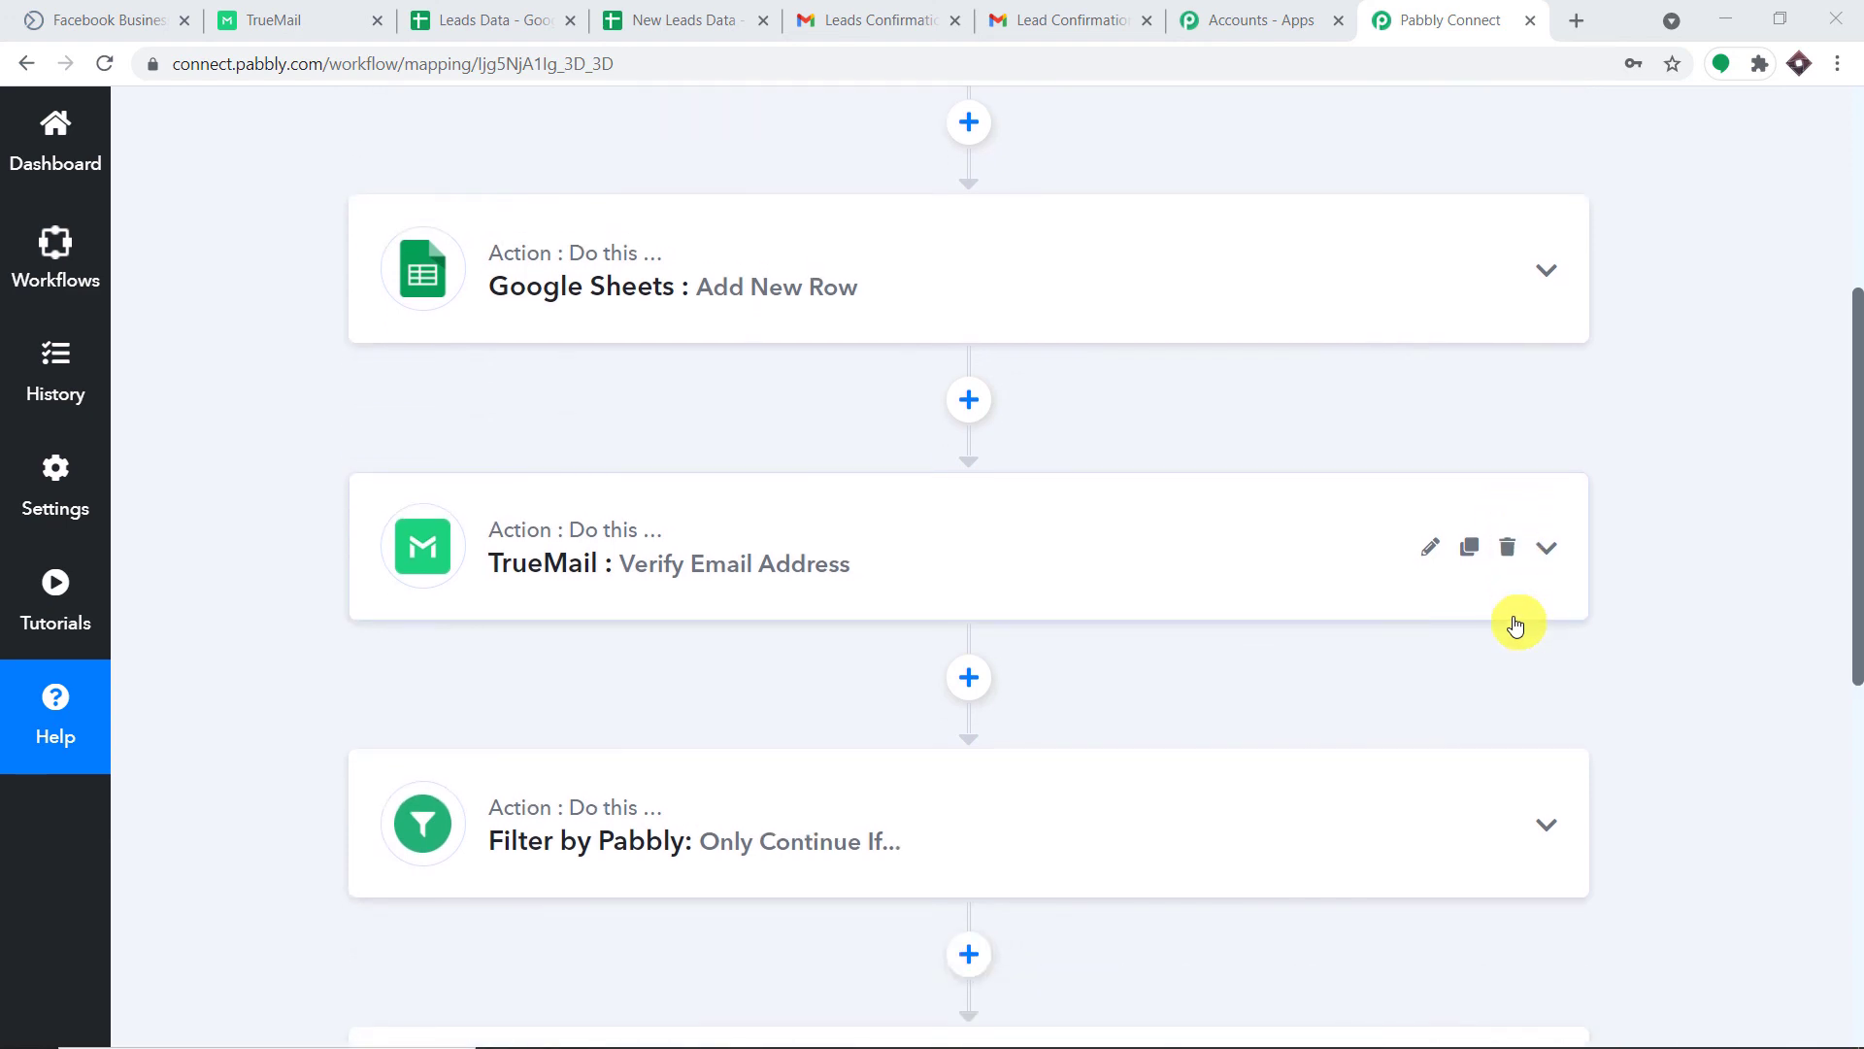
pyautogui.scroll(-2, 1514, 624)
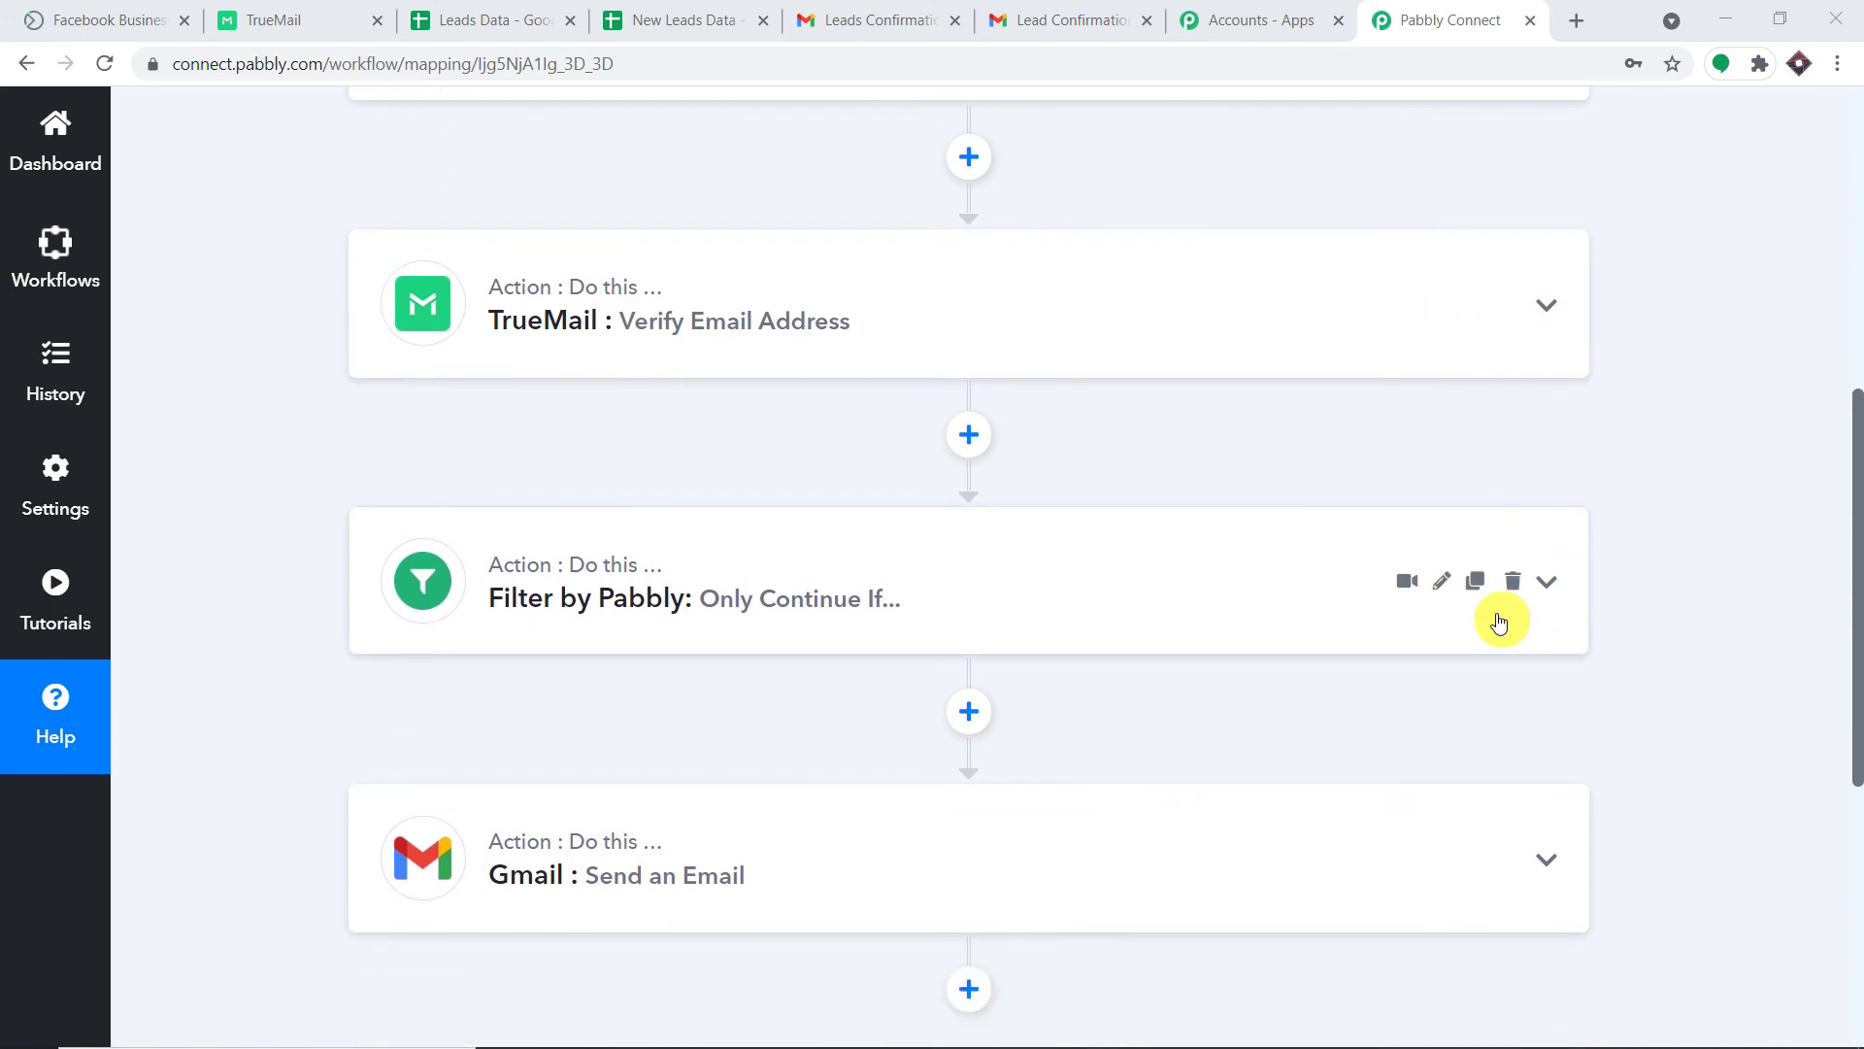
pyautogui.scroll(-2, 1500, 618)
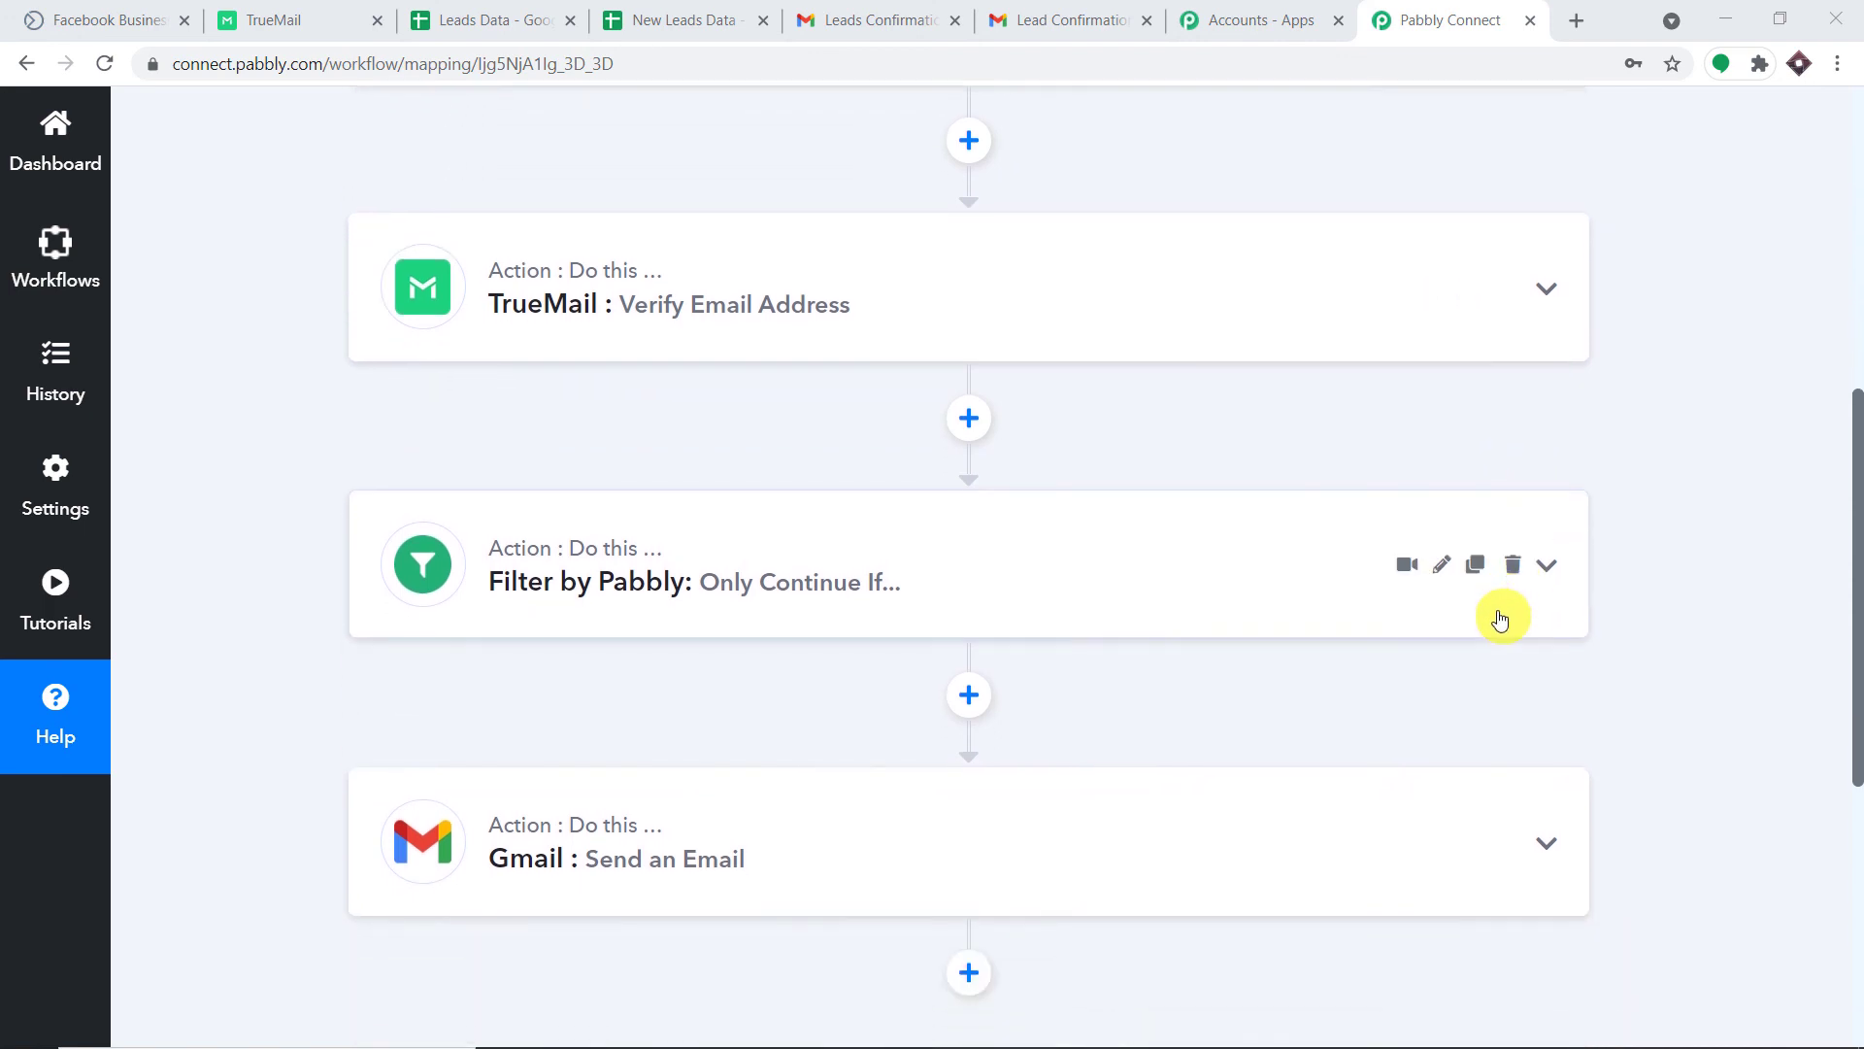